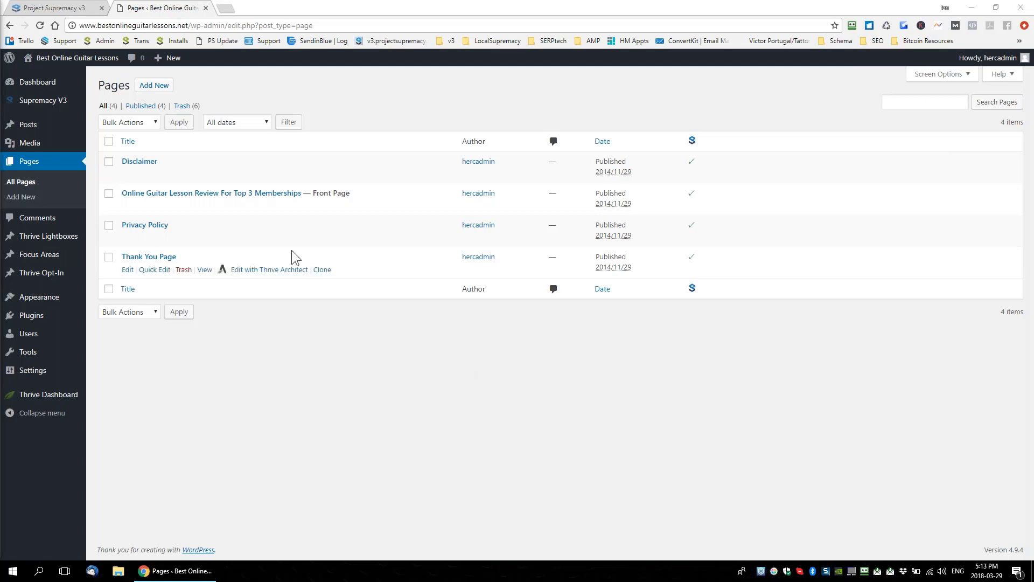
Open Supremacy V3's project management page and create a first project named "Live Project".
{"action": "mouse_move", "coordinate": [31, 103]}
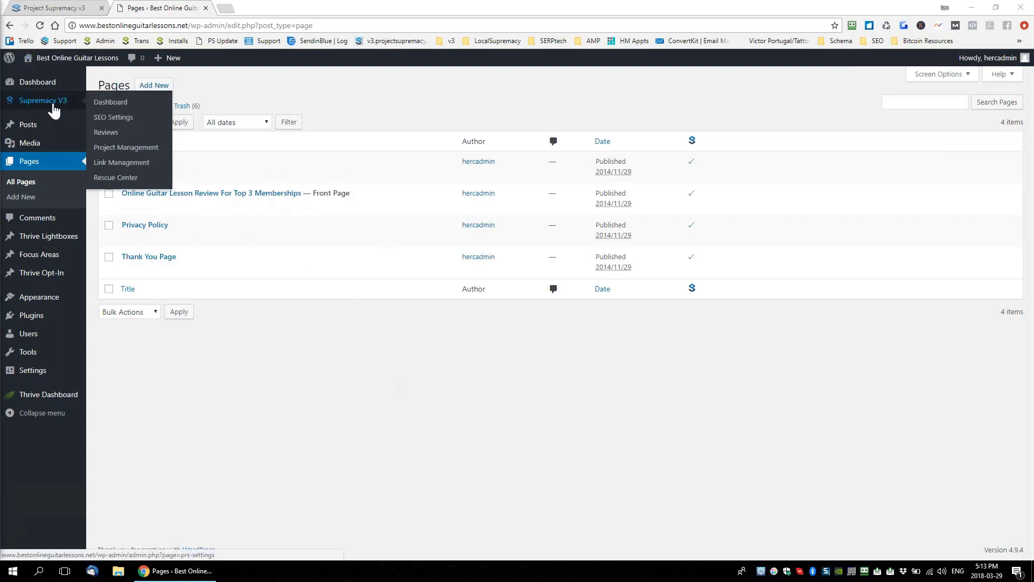
{"action": "left_click", "coordinate": [125, 151]}
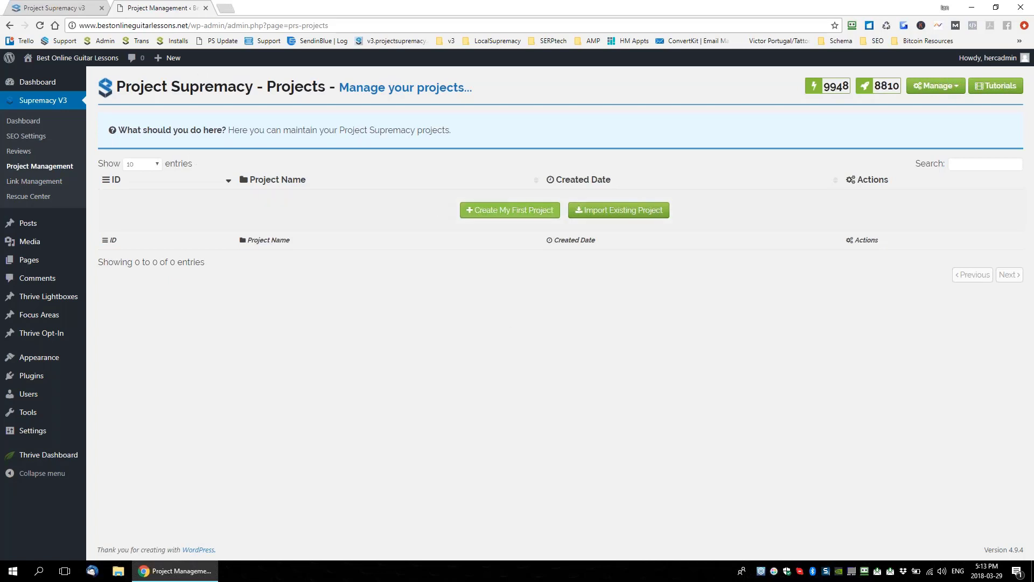
{"action": "left_click", "coordinate": [503, 210]}
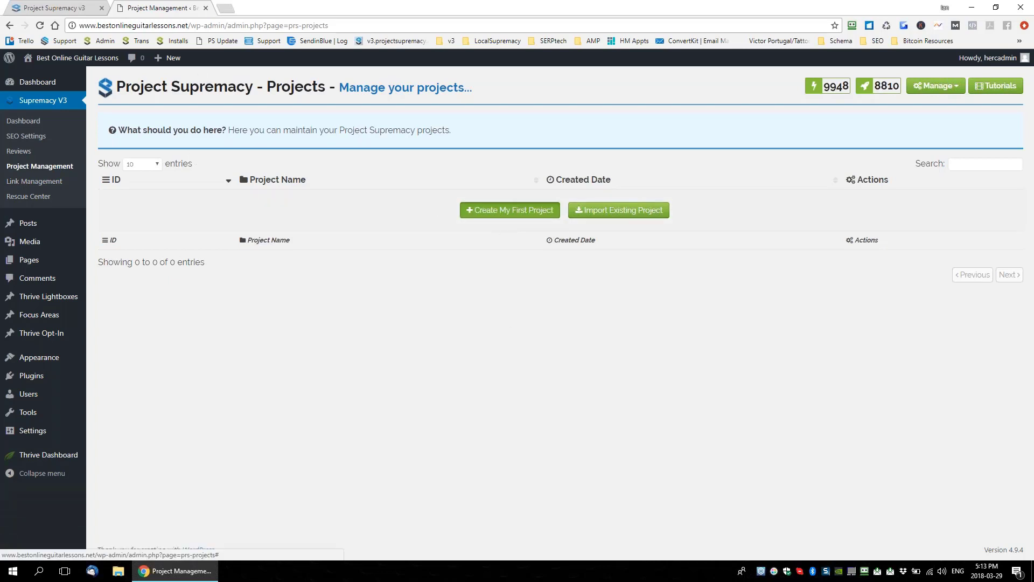
{"action": "type", "text": "Live Pro"}
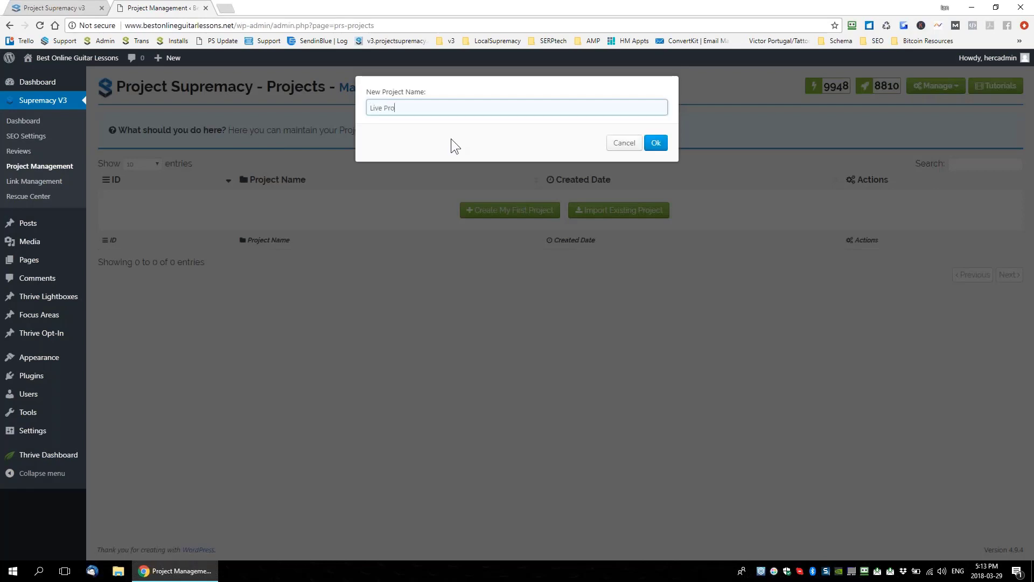
{"action": "type", "text": "ject"}
{"action": "left_click", "coordinate": [655, 143]}
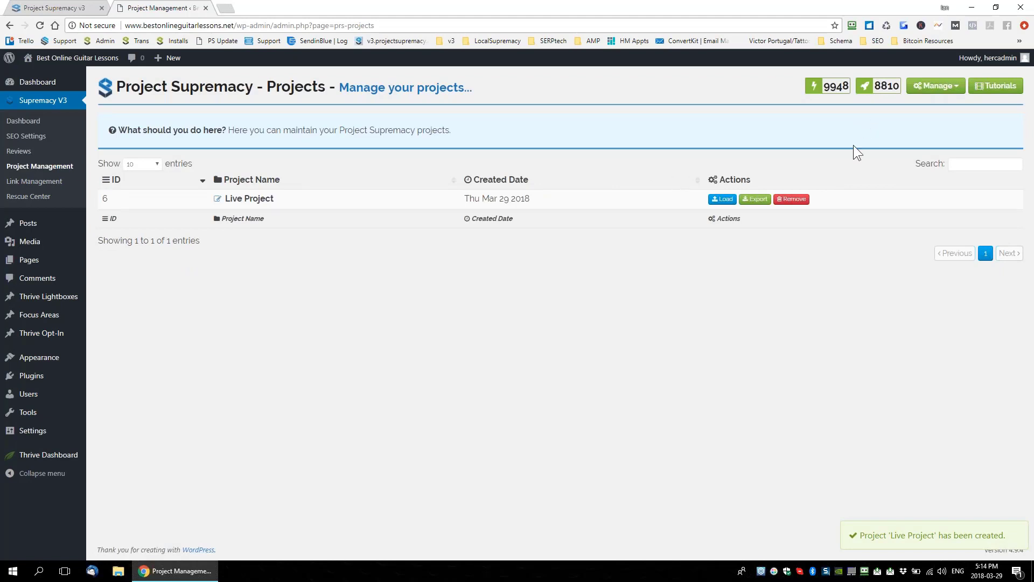
Create another project named "KW Research".
{"action": "left_click", "coordinate": [935, 88]}
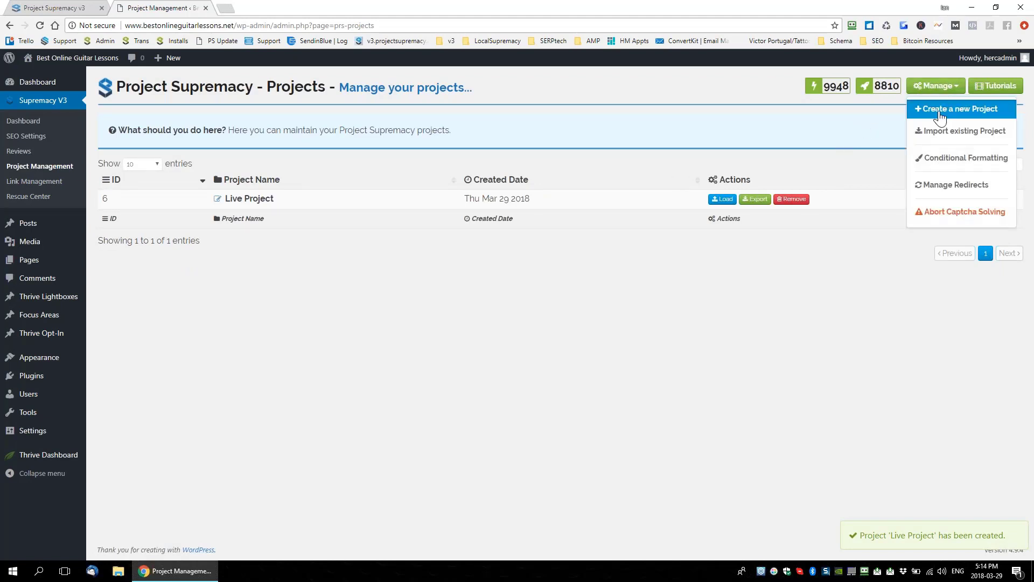
{"action": "left_click", "coordinate": [940, 114]}
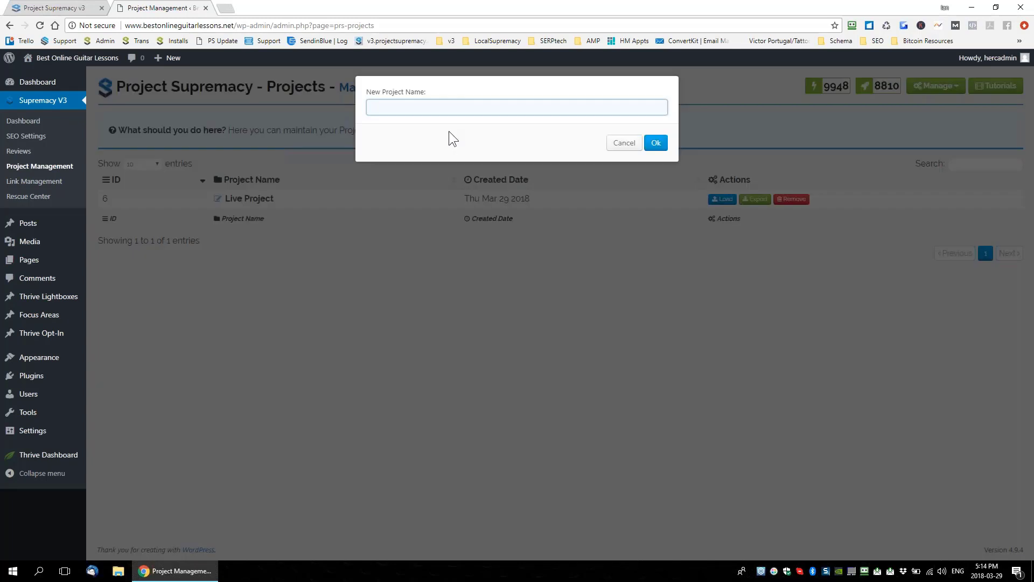
{"action": "type", "text": "KW Research"}
{"action": "left_click", "coordinate": [653, 144]}
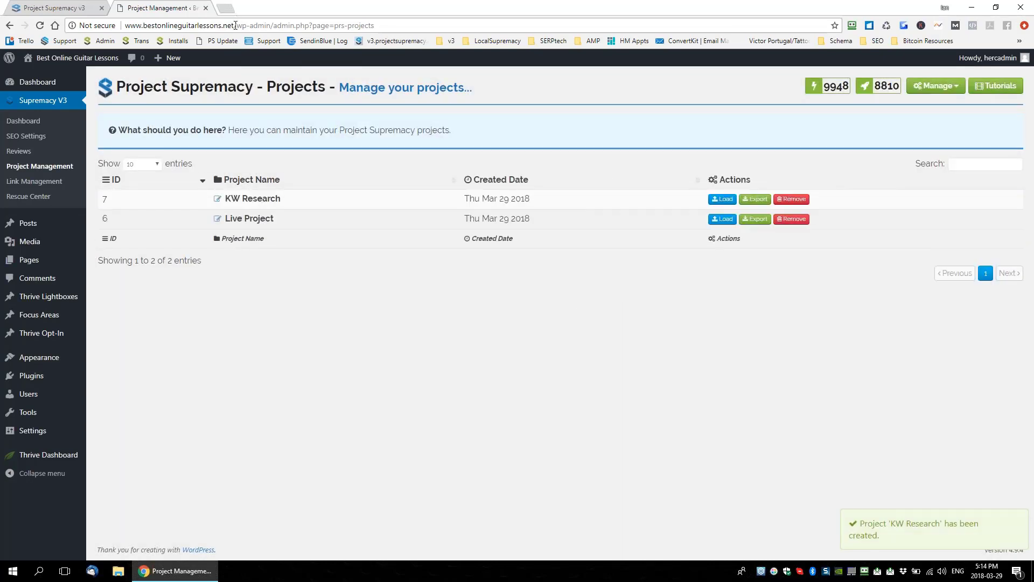
{"action": "left_click_drag", "start_coordinate": [234, 27], "coordinate": [144, 30]}
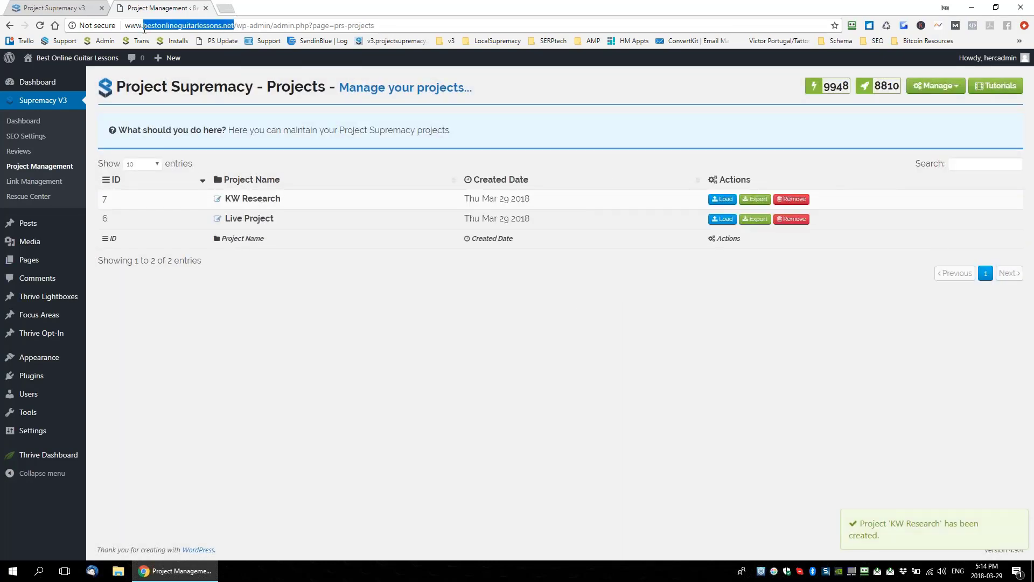
{"action": "left_click", "coordinate": [228, 27]}
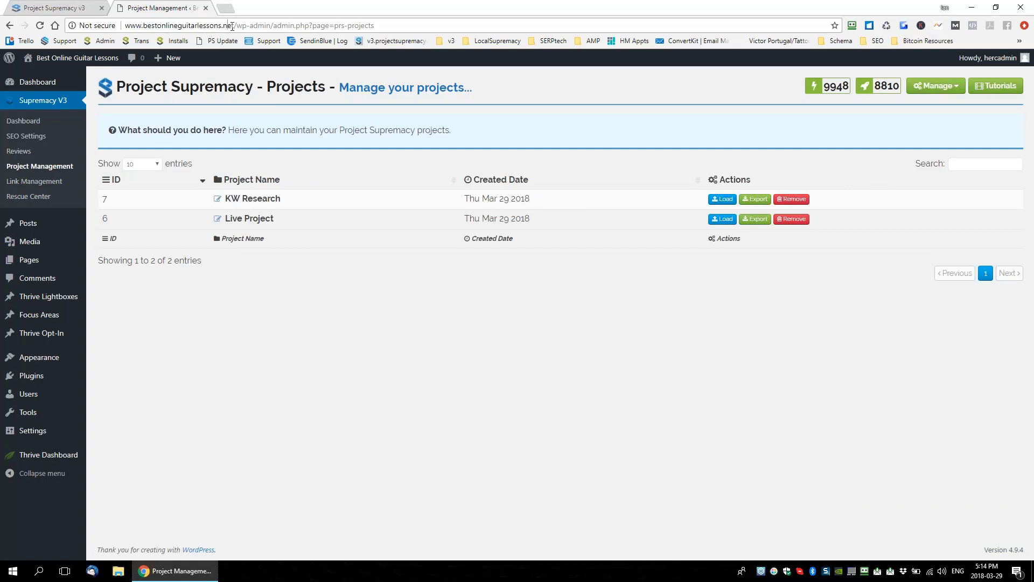
{"action": "left_click_drag", "start_coordinate": [235, 27], "coordinate": [143, 29]}
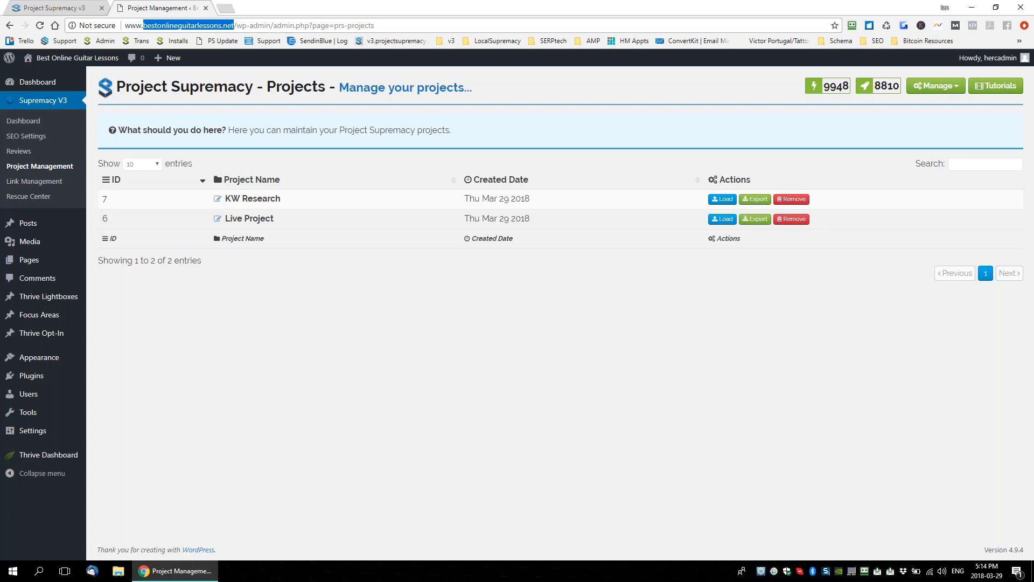
Load the KW Research project and start automatic group generation with the seed keyword "online guitar lessons".
{"action": "left_click", "coordinate": [724, 200]}
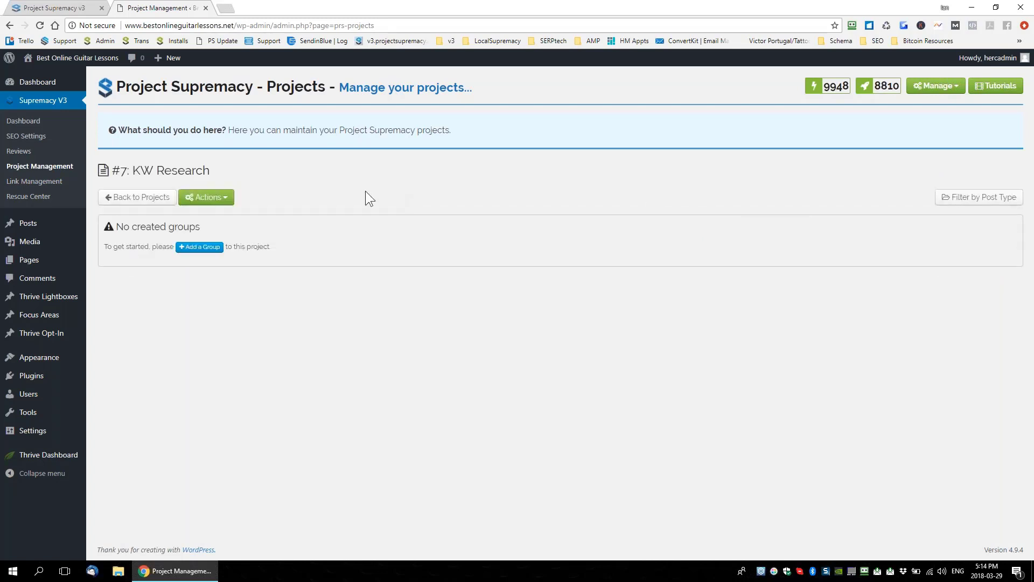
{"action": "left_click", "coordinate": [226, 200]}
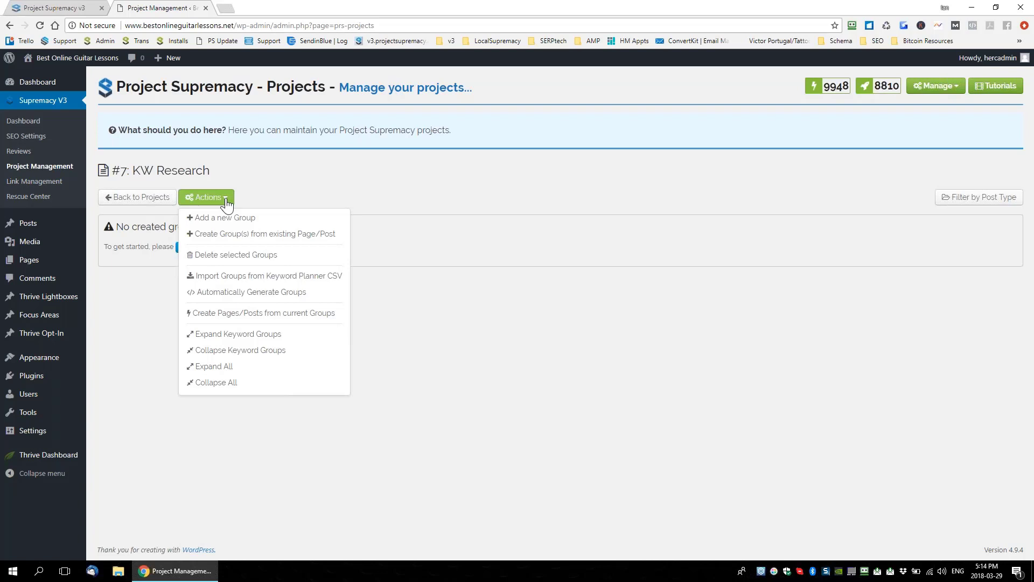
{"action": "left_click", "coordinate": [232, 293]}
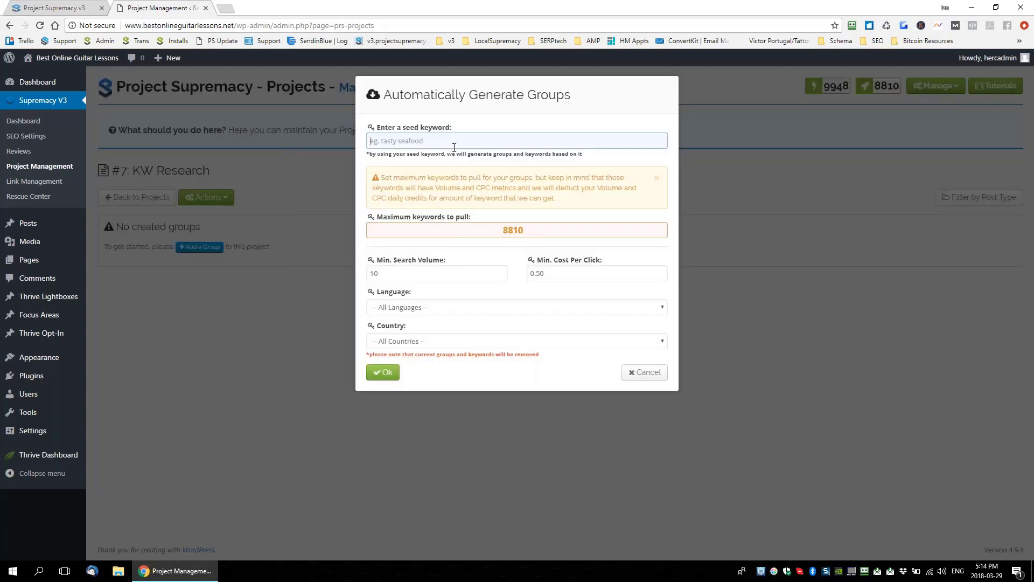
{"action": "type", "text": "online guitar lessons"}
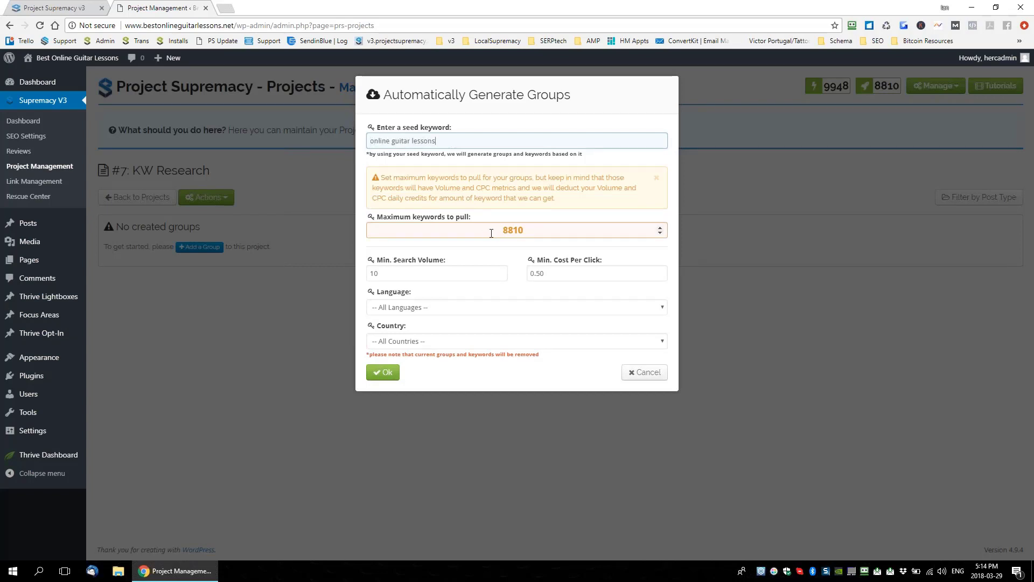
Generate the groups with at most 500 keywords, a minimum search volume of 1000 and a minimum cost per click of 1.
{"action": "left_click_drag", "start_coordinate": [491, 233], "coordinate": [582, 233]}
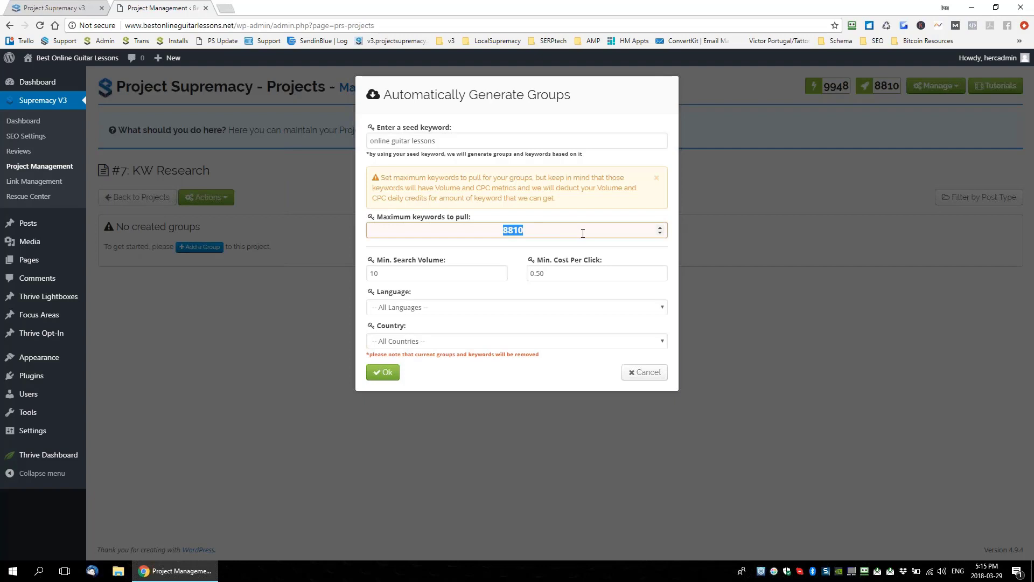
{"action": "type", "text": "500"}
{"action": "left_click_drag", "start_coordinate": [583, 234], "coordinate": [485, 224]}
{"action": "key", "text": "Tab"}
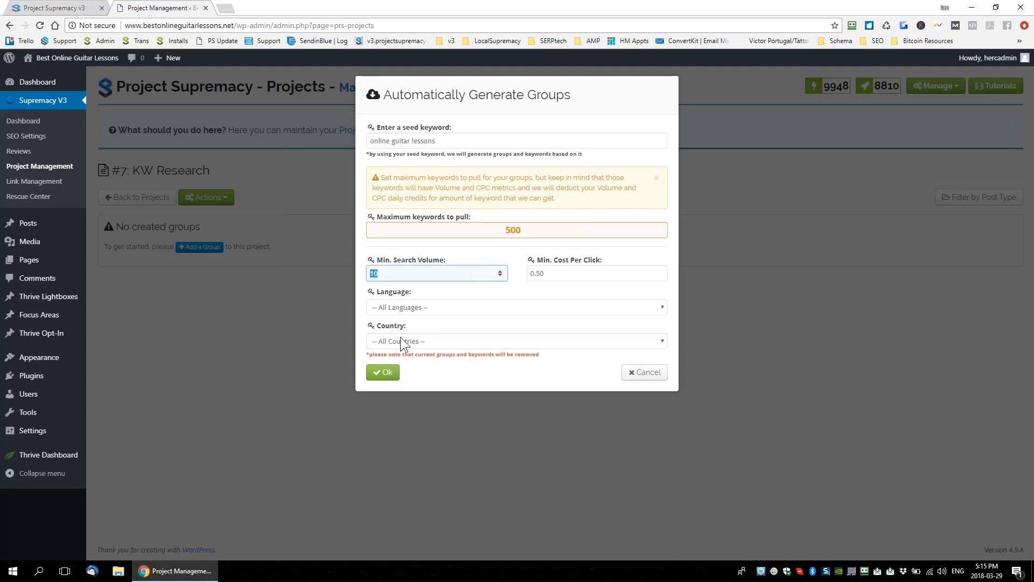
{"action": "type", "text": "1000"}
{"action": "left_click_drag", "start_coordinate": [446, 259], "coordinate": [373, 257]}
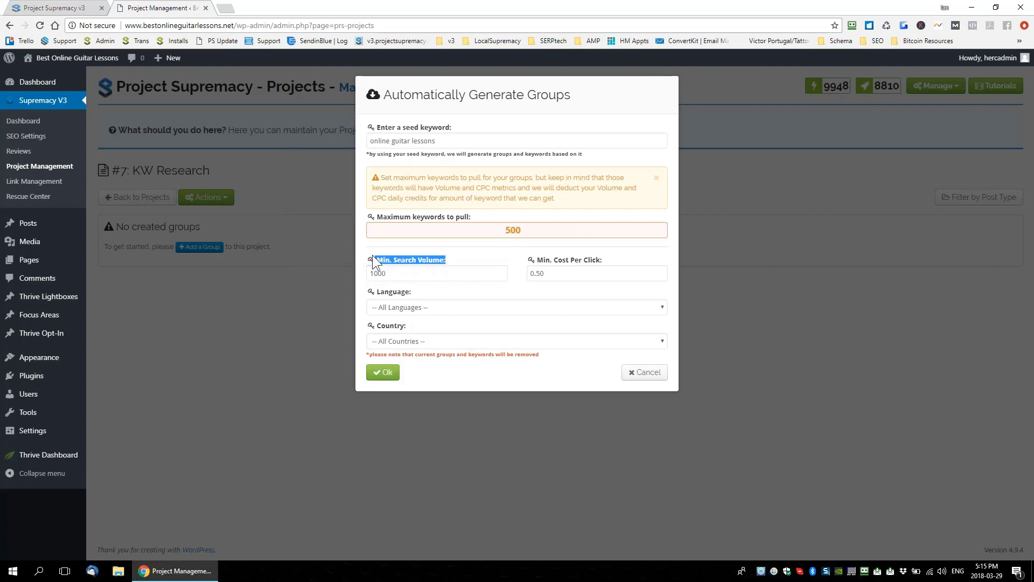
{"action": "double_click", "coordinate": [538, 273]}
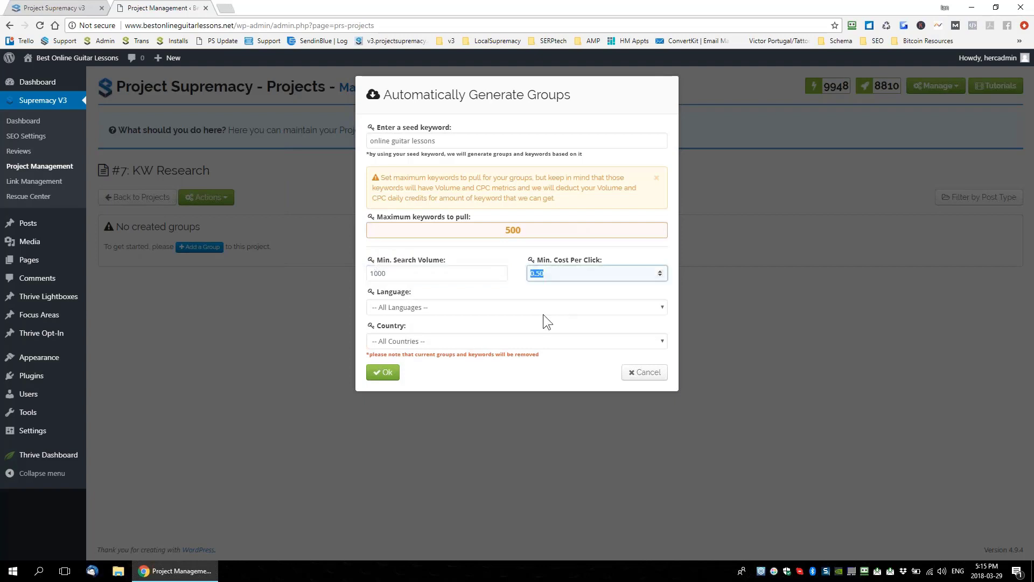
{"action": "type", "text": "1"}
{"action": "left_click", "coordinate": [383, 372]}
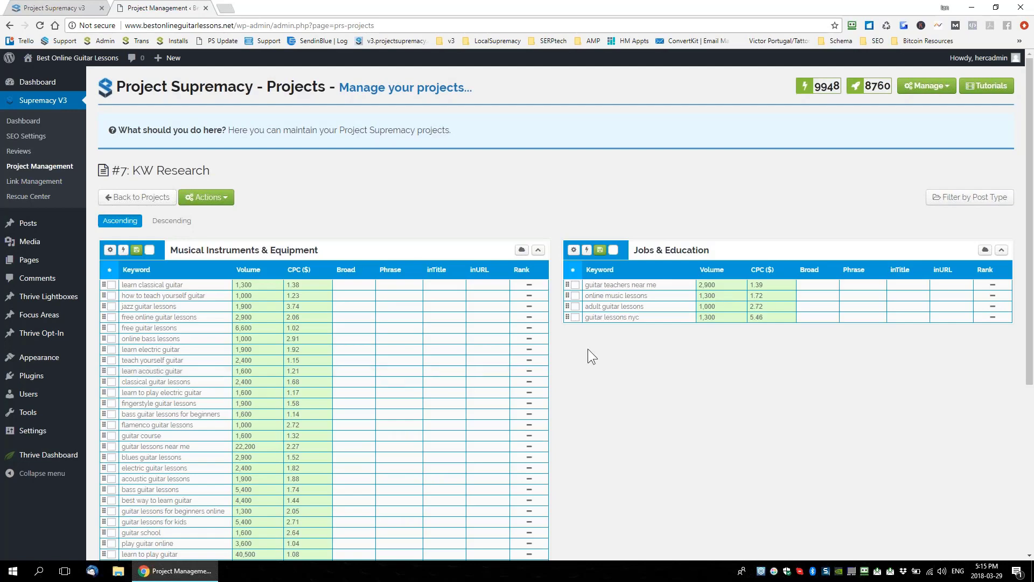
Review the keywords, volumes and CPC values in the generated Musical Instruments & Equipment and Jobs & Education groups.
{"action": "scroll", "coordinate": [588, 350], "scroll_direction": "down", "scroll_amount": 5}
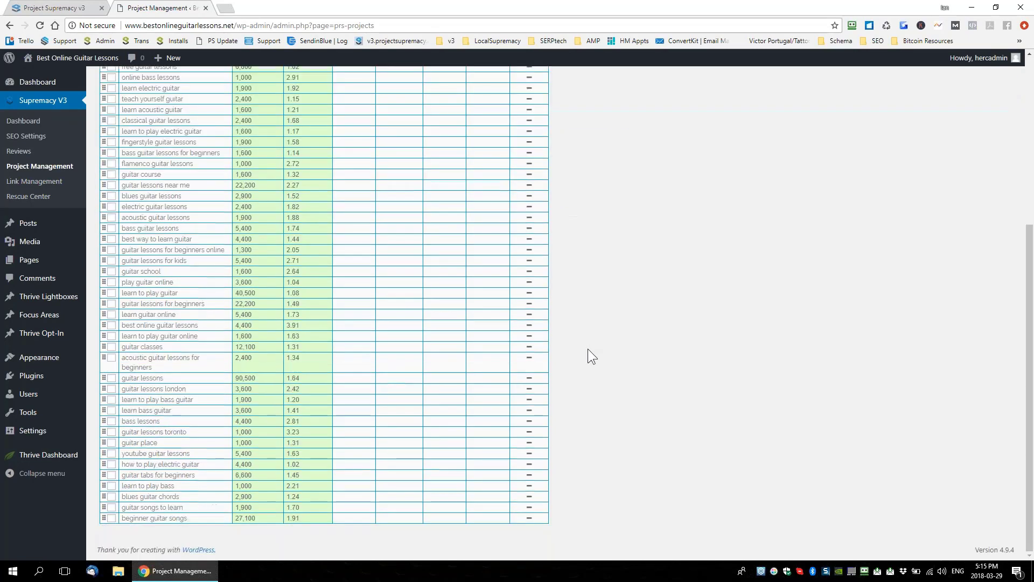
{"action": "scroll", "coordinate": [588, 350], "scroll_direction": "up", "scroll_amount": 5}
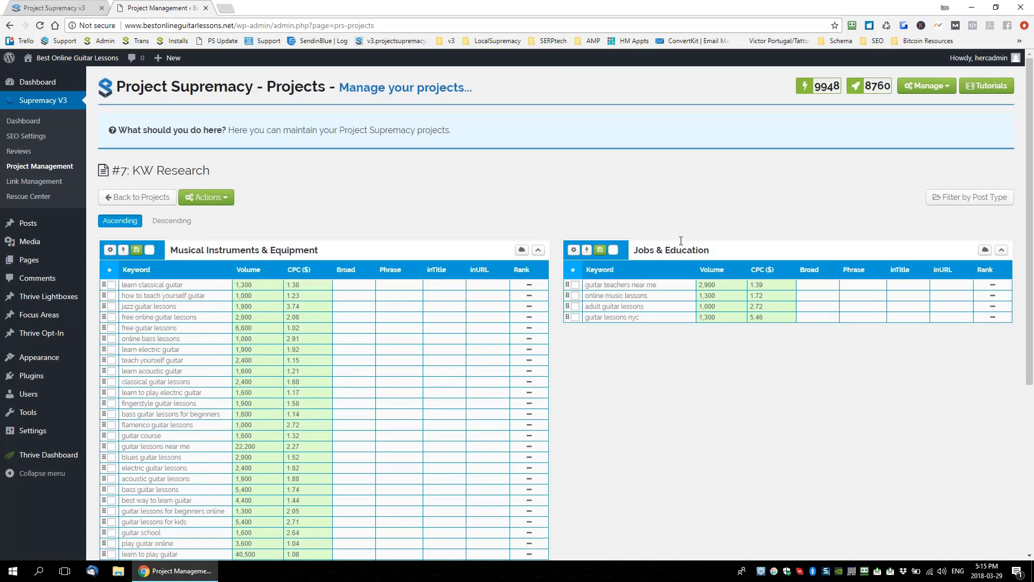
{"action": "scroll", "coordinate": [196, 242], "scroll_direction": "down", "scroll_amount": 5}
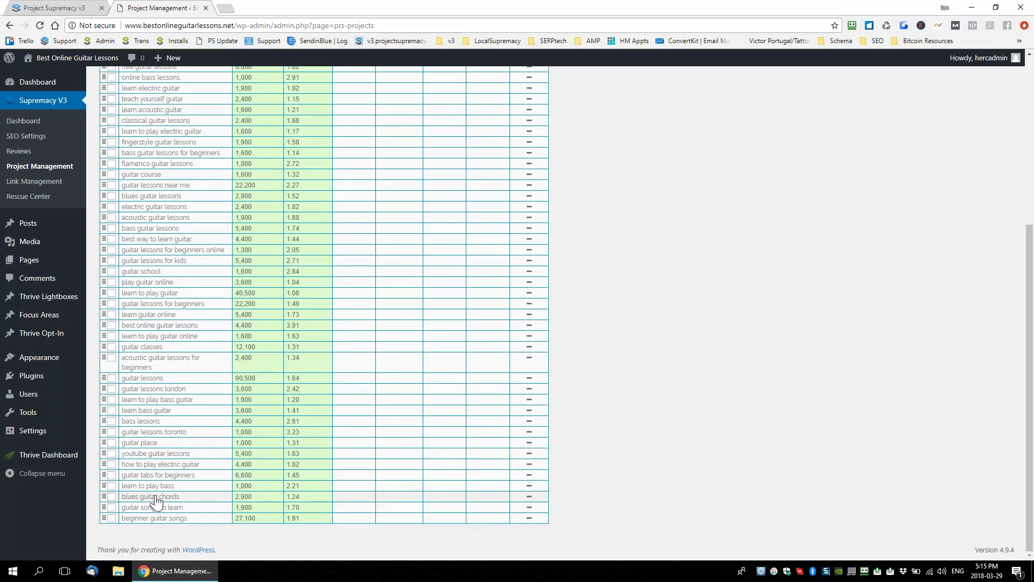
{"action": "scroll", "coordinate": [243, 441], "scroll_direction": "up", "scroll_amount": 2}
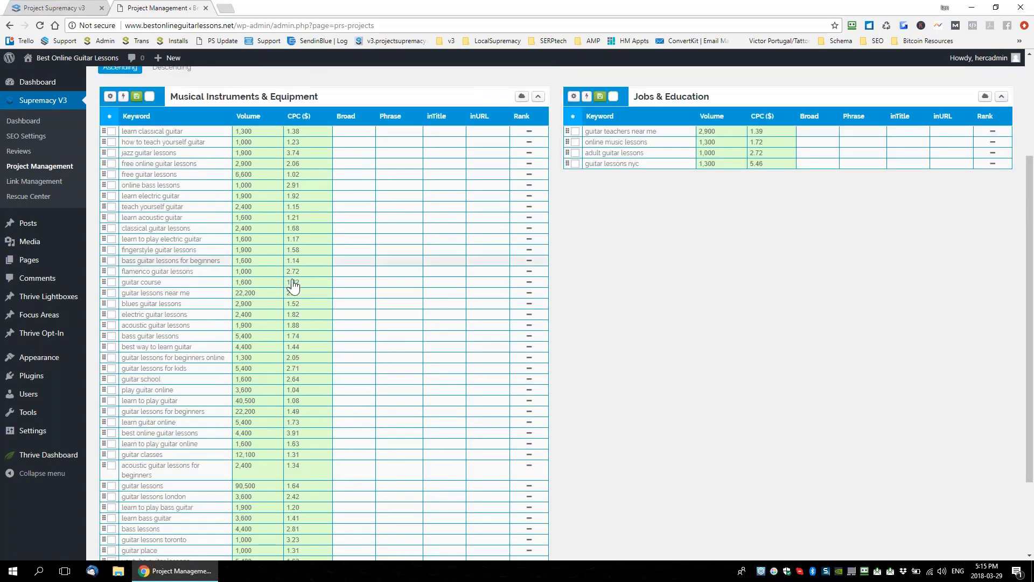
{"action": "scroll", "coordinate": [685, 337], "scroll_direction": "up", "scroll_amount": 3}
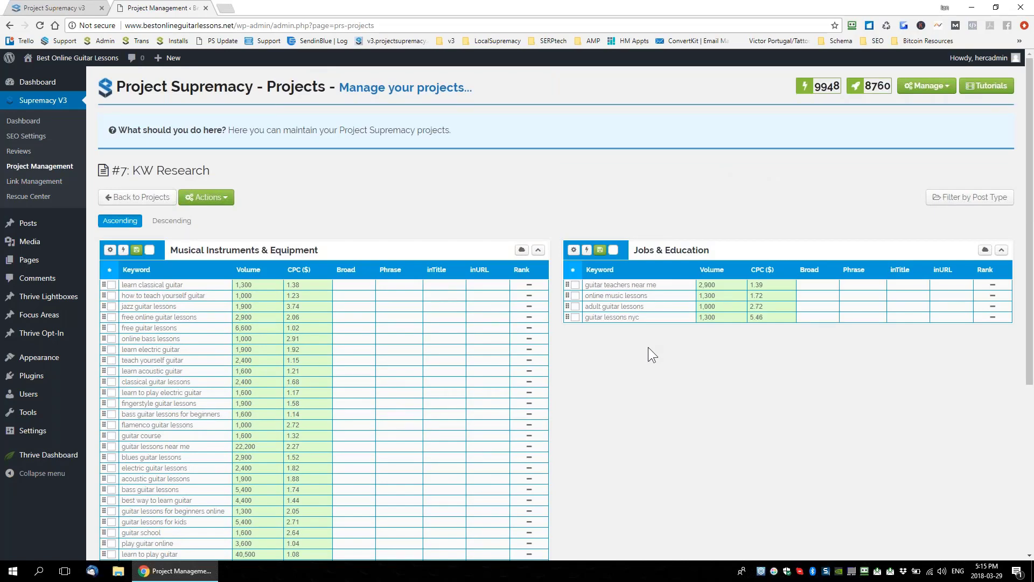
Show the word cloud for the Musical Instruments & Equipment group and highlight the keywords containing "guitar".
{"action": "scroll", "coordinate": [697, 378], "scroll_direction": "down", "scroll_amount": 1}
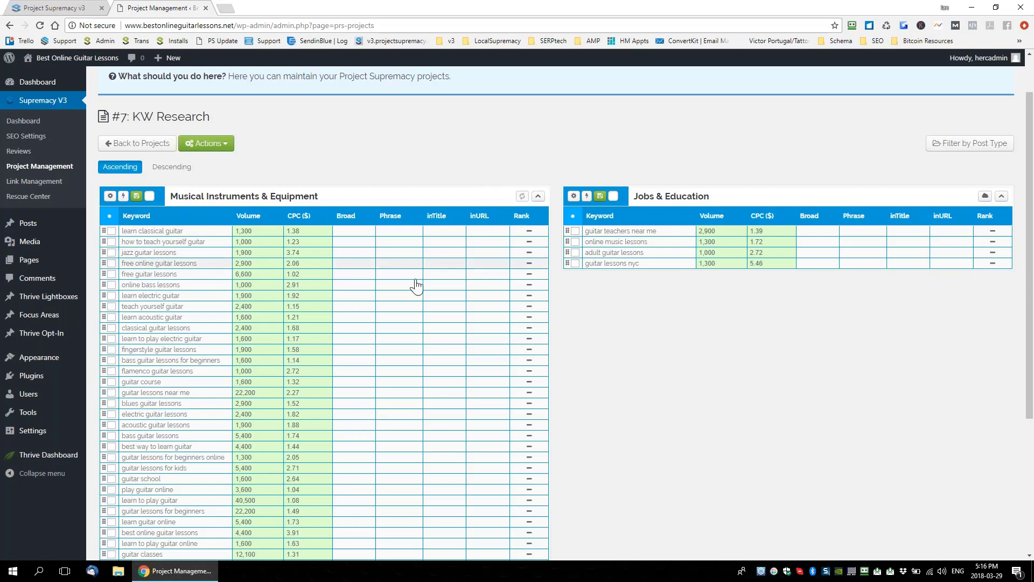
{"action": "scroll", "coordinate": [403, 274], "scroll_direction": "down", "scroll_amount": 1}
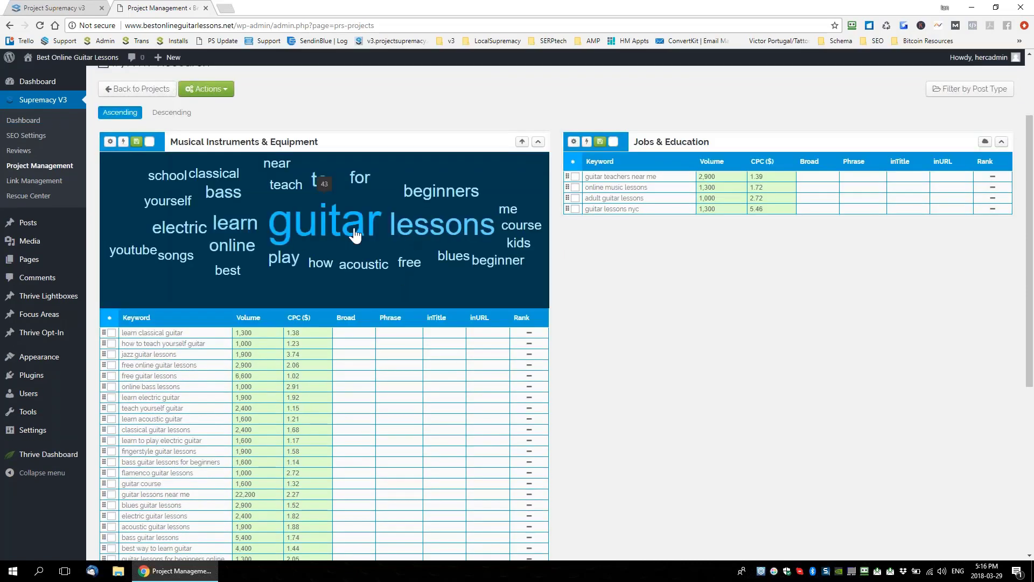
{"action": "scroll", "coordinate": [196, 269], "scroll_direction": "down", "scroll_amount": 3}
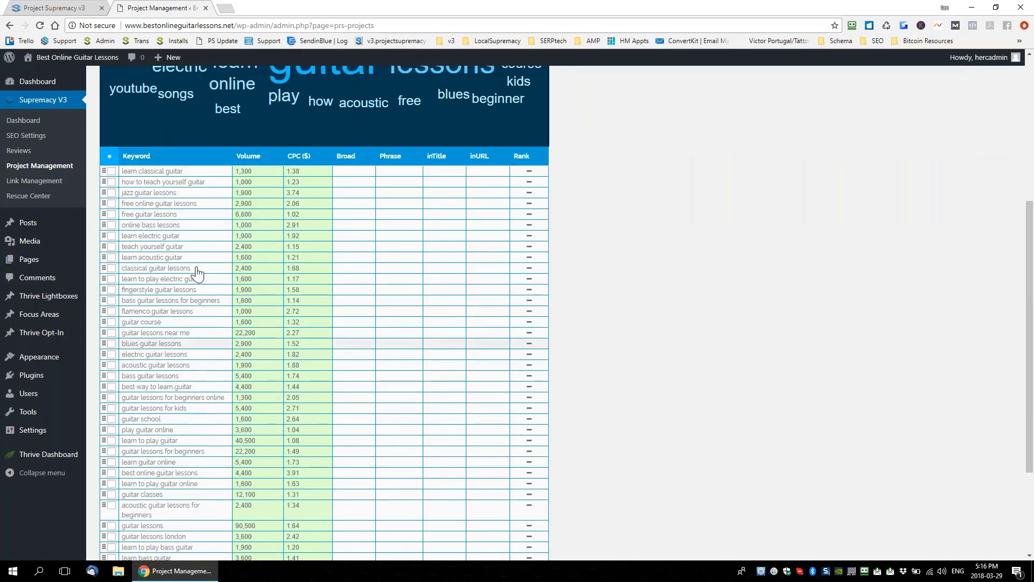
{"action": "scroll", "coordinate": [318, 162], "scroll_direction": "up", "scroll_amount": 2}
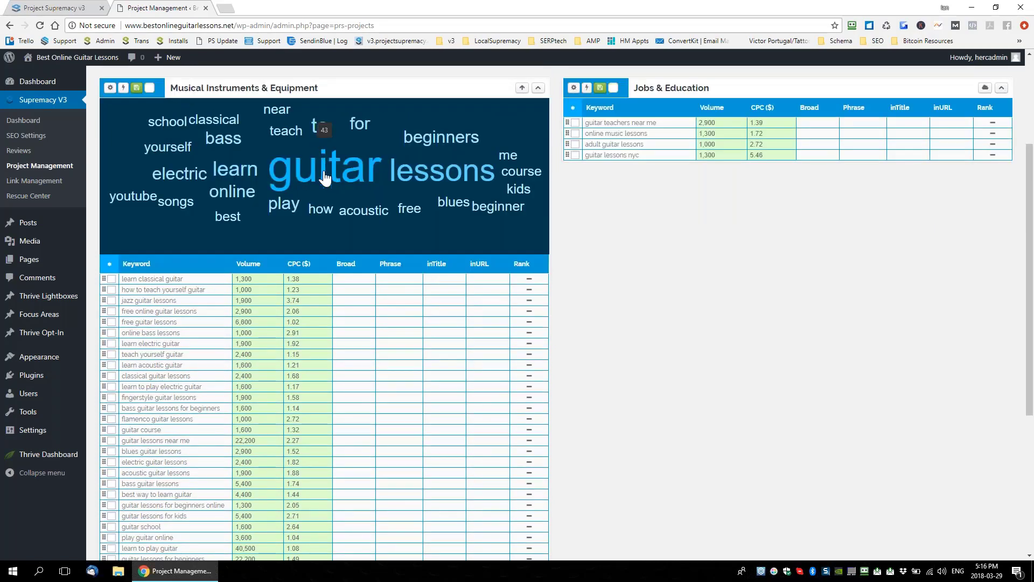
{"action": "left_click", "coordinate": [325, 177]}
{"action": "scroll", "coordinate": [324, 178], "scroll_direction": "down", "scroll_amount": 1}
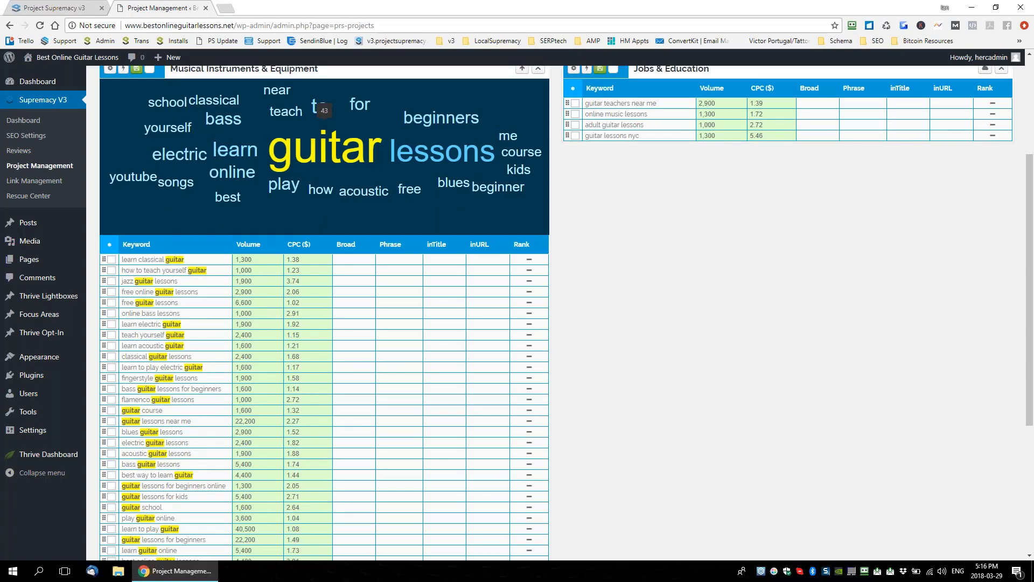
{"action": "scroll", "coordinate": [359, 269], "scroll_direction": "up", "scroll_amount": 2}
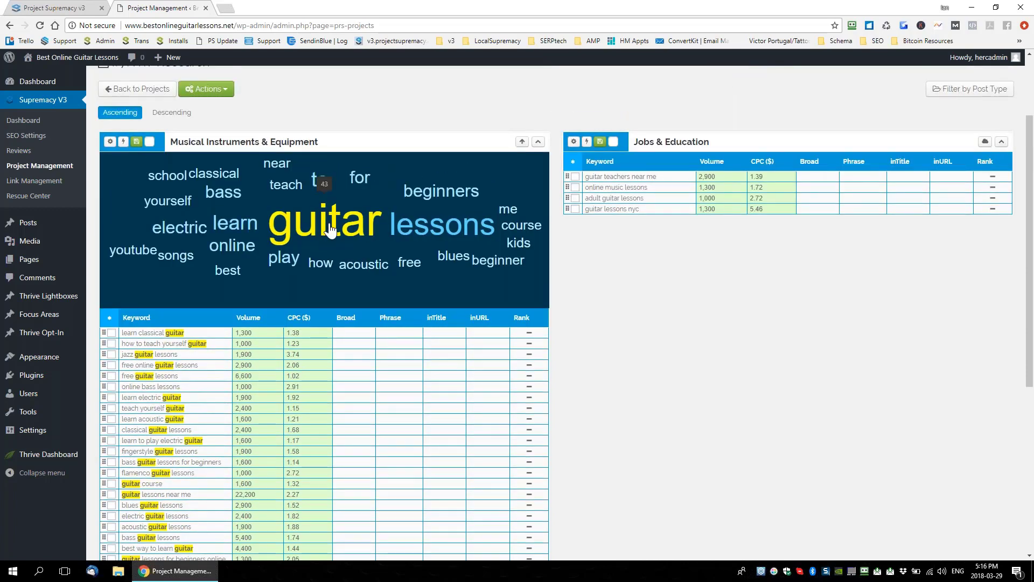
Highlight the group's keywords containing "lessons", followed by those containing "electric", using the word cloud.
{"action": "left_click", "coordinate": [437, 229]}
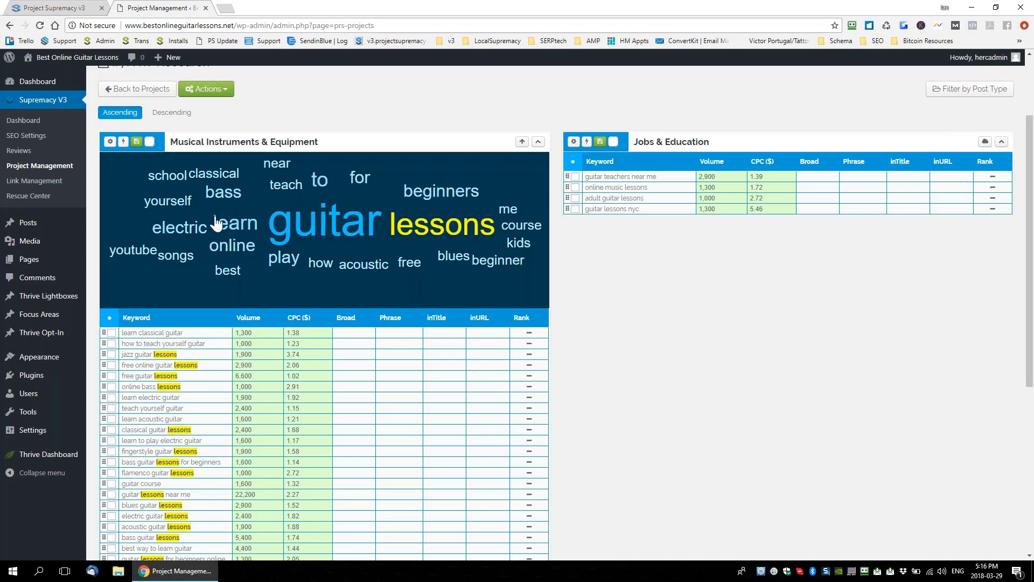
{"action": "left_click", "coordinate": [178, 230]}
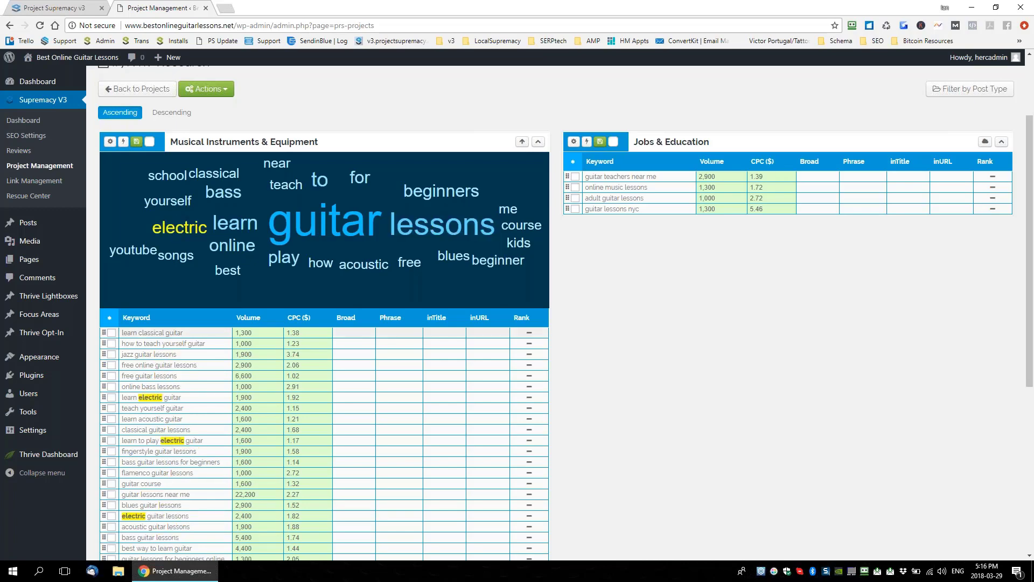
{"action": "scroll", "coordinate": [354, 341], "scroll_direction": "down", "scroll_amount": 2}
{"action": "scroll", "coordinate": [238, 128], "scroll_direction": "up", "scroll_amount": 2}
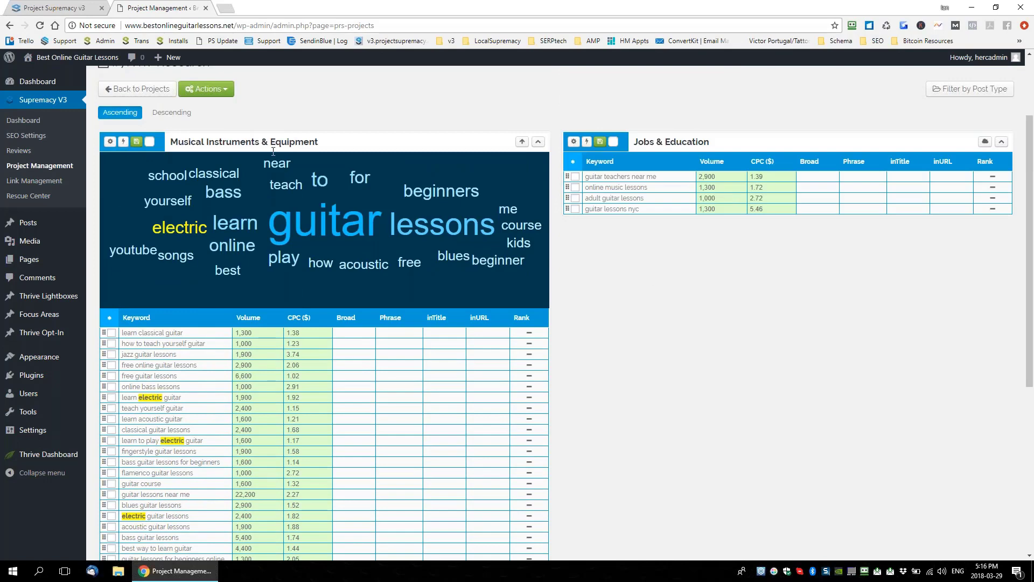
Add a new keyword group named ELECTRIC to the KW Research project.
{"action": "left_click", "coordinate": [218, 90]}
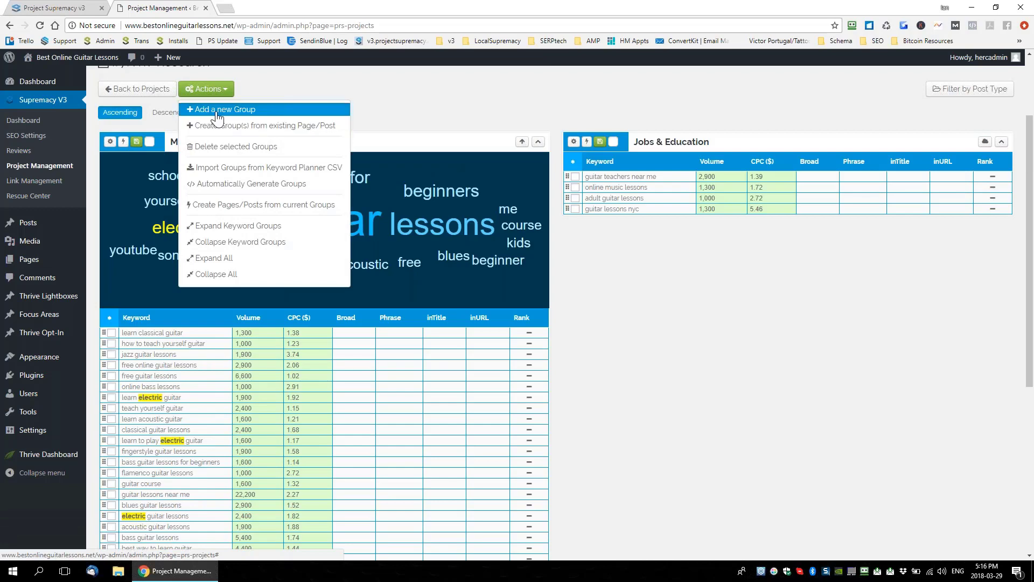
{"action": "left_click", "coordinate": [218, 110]}
{"action": "type", "text": "ELEC"}
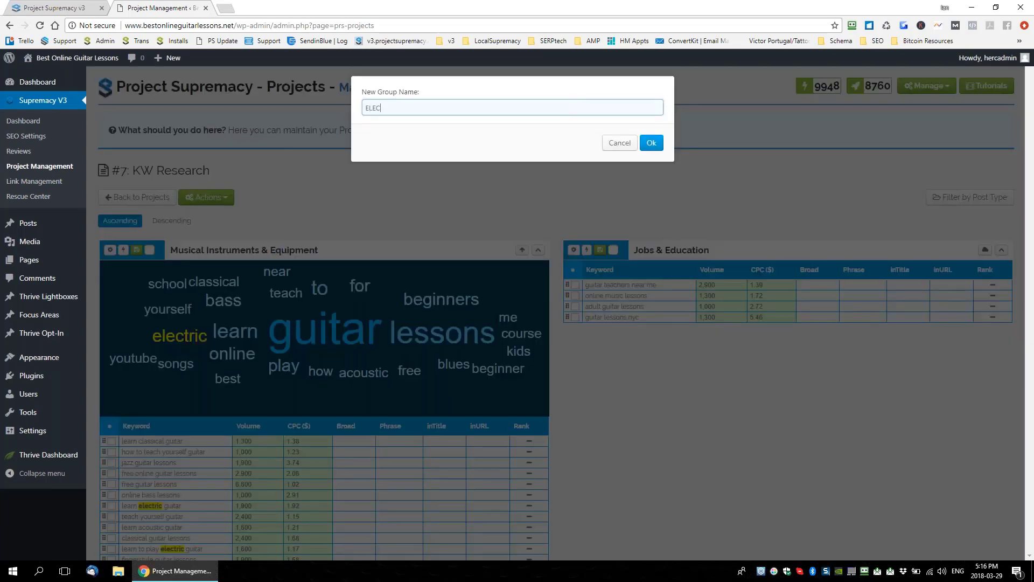
{"action": "type", "text": "TRIC"}
{"action": "left_click", "coordinate": [653, 144]}
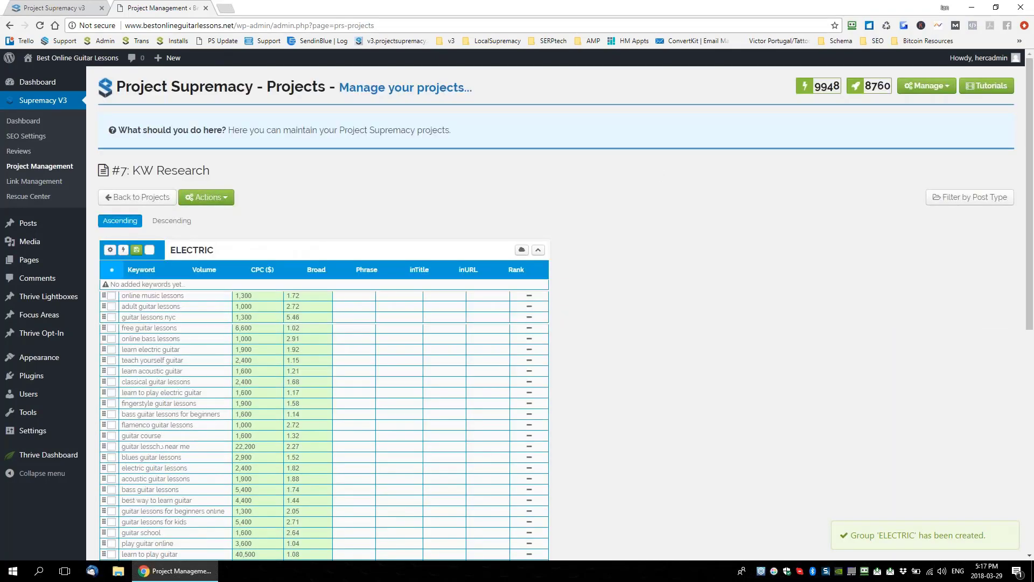
Show the Musical Instruments & Equipment word cloud and highlight the keywords containing "electric".
{"action": "scroll", "coordinate": [615, 346], "scroll_direction": "down", "scroll_amount": 6}
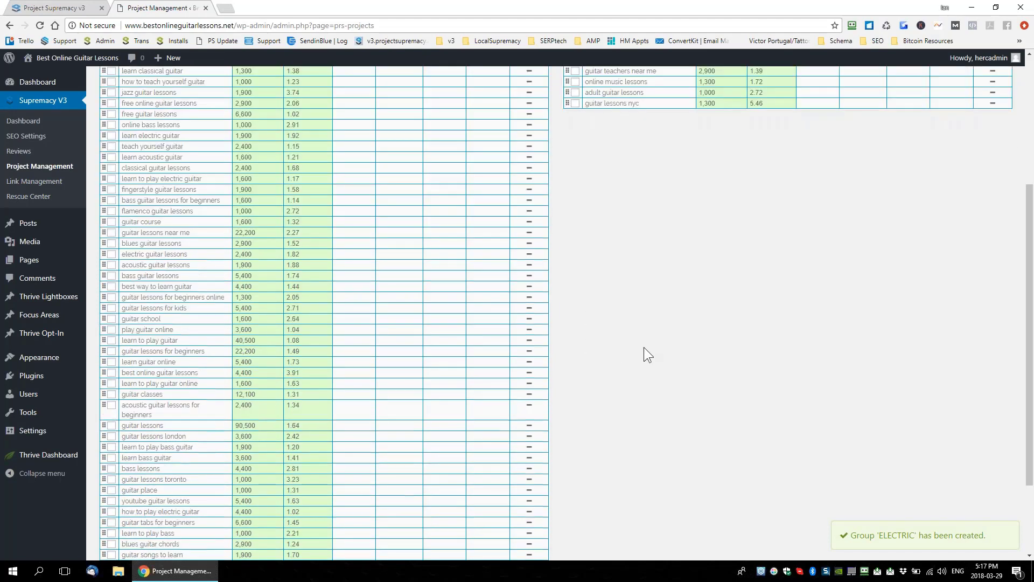
{"action": "scroll", "coordinate": [519, 260], "scroll_direction": "up", "scroll_amount": 6}
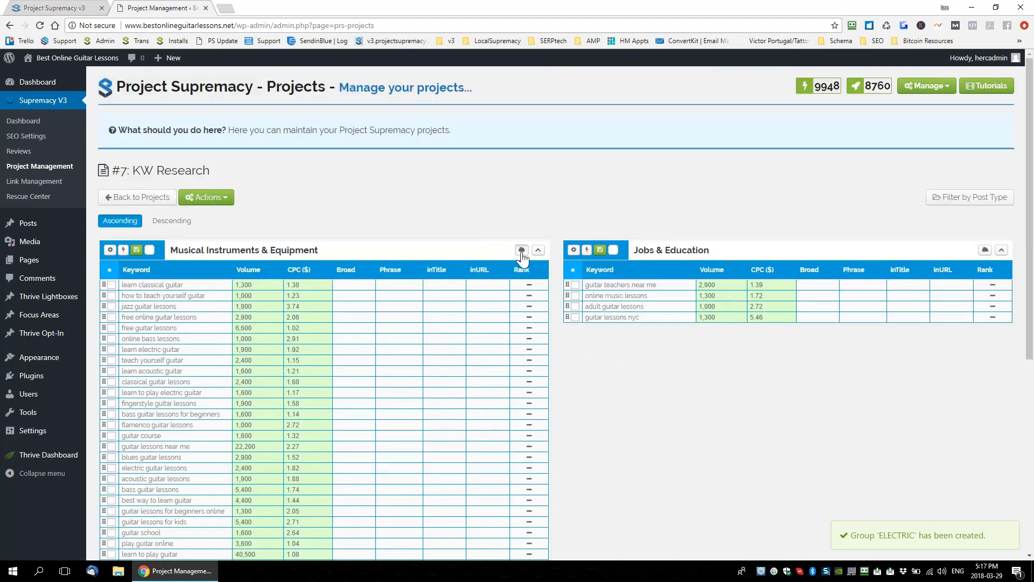
{"action": "left_click", "coordinate": [521, 251]}
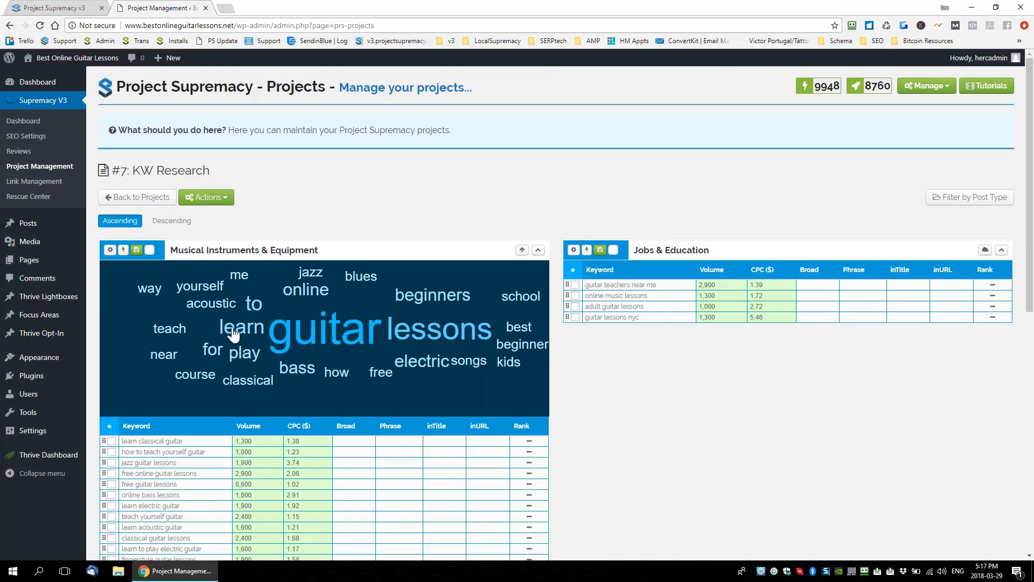
{"action": "left_click", "coordinate": [428, 365]}
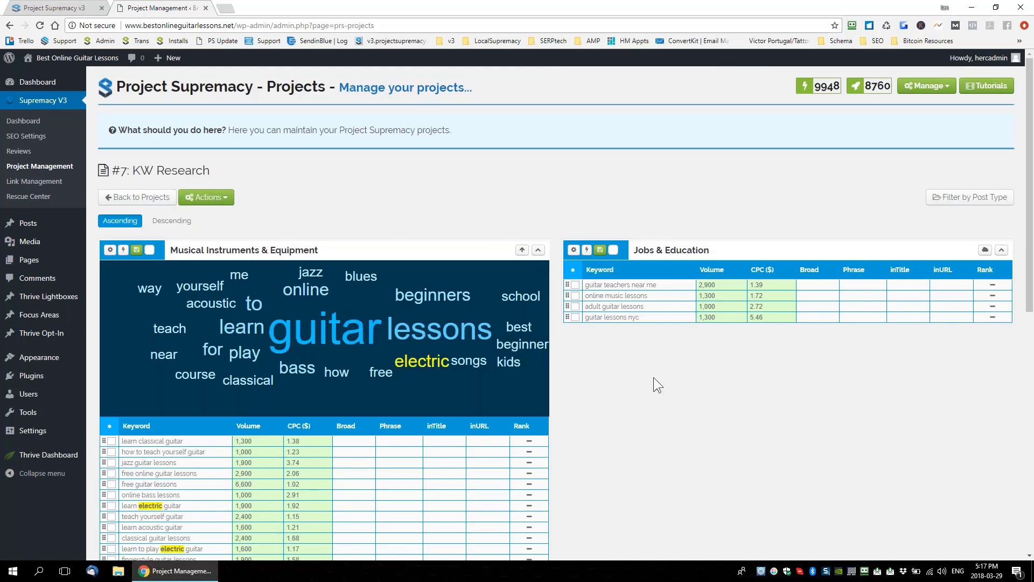
{"action": "scroll", "coordinate": [654, 377], "scroll_direction": "down", "scroll_amount": 5}
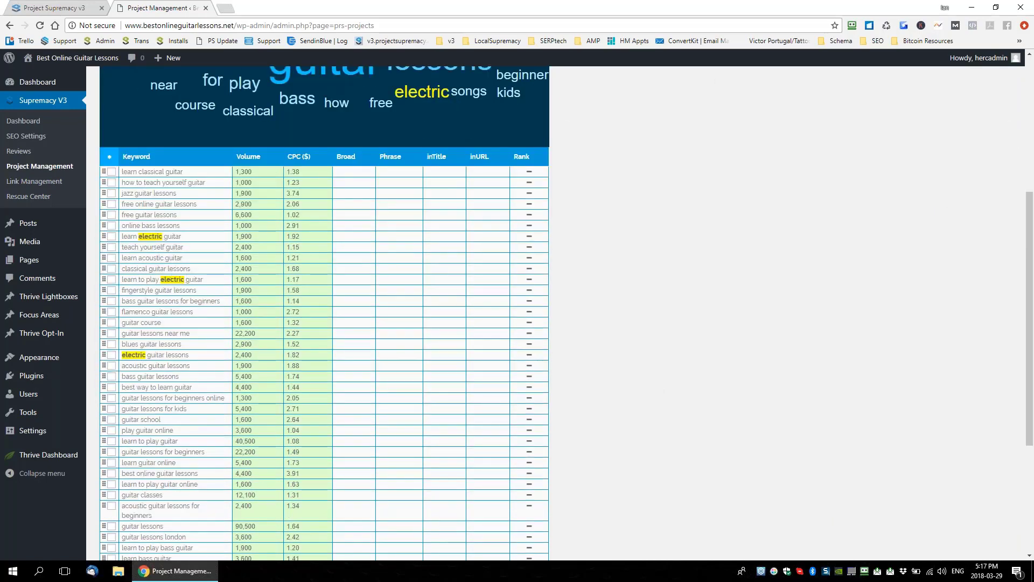
Move the four highlighted "electric" keywords, from "learn electric guitar" to "how to play electric guitar", into the ELECTRIC group.
{"action": "left_click", "coordinate": [104, 239]}
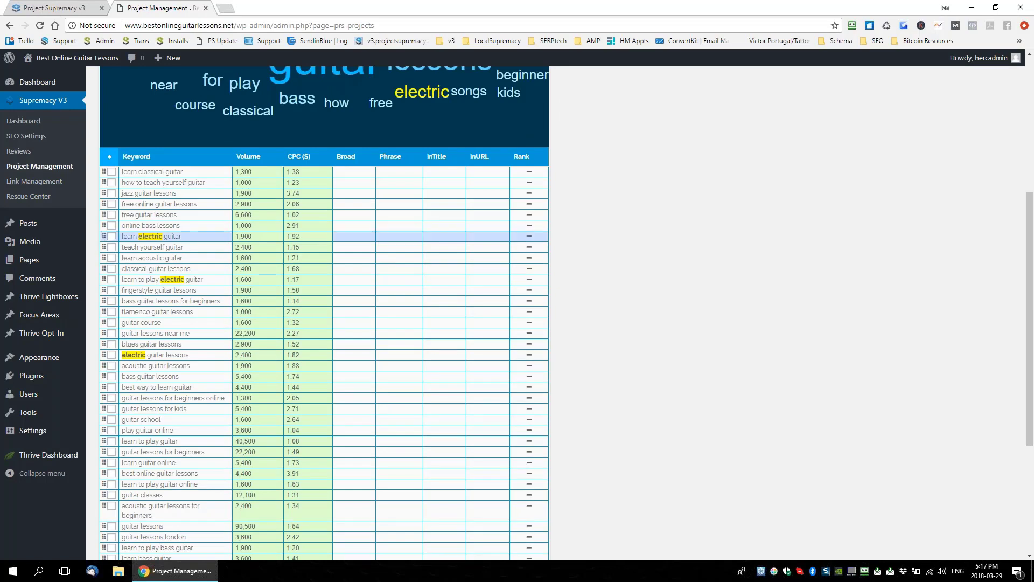
{"action": "left_click", "coordinate": [104, 281]}
{"action": "left_click", "coordinate": [105, 356]}
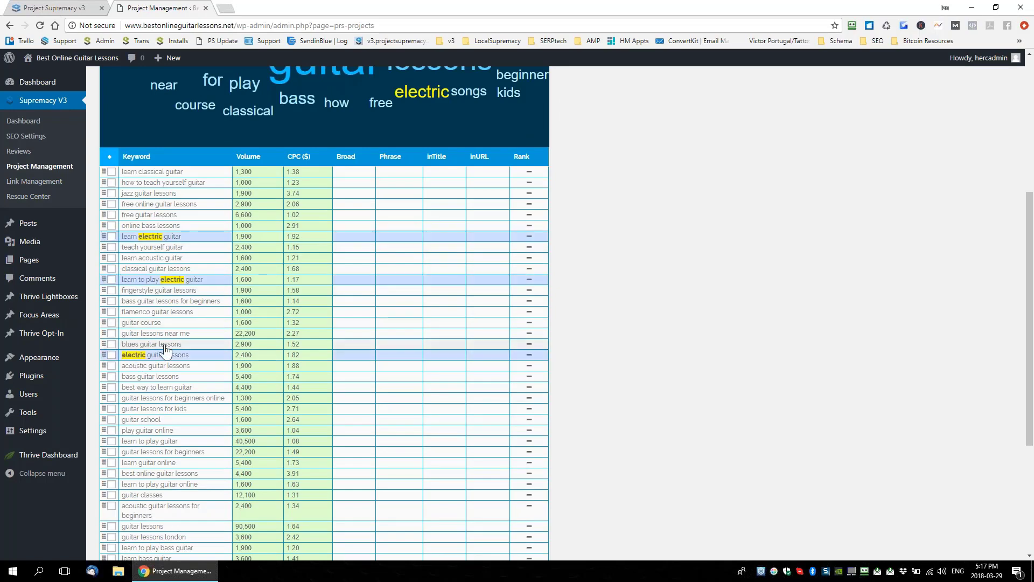
{"action": "scroll", "coordinate": [165, 351], "scroll_direction": "down", "scroll_amount": 4}
{"action": "left_click", "coordinate": [104, 401]}
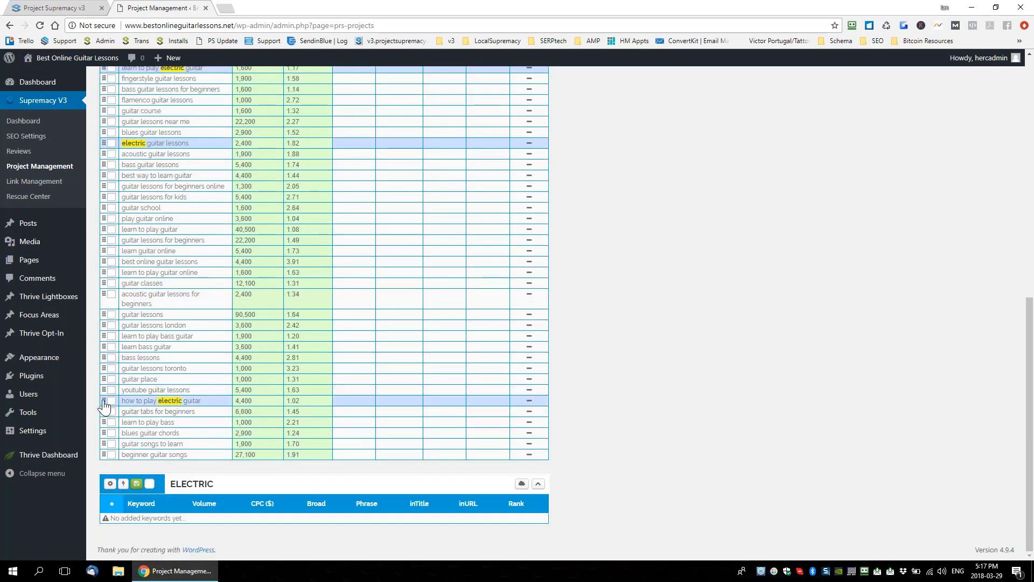
{"action": "left_click_drag", "start_coordinate": [126, 400], "coordinate": [162, 531]}
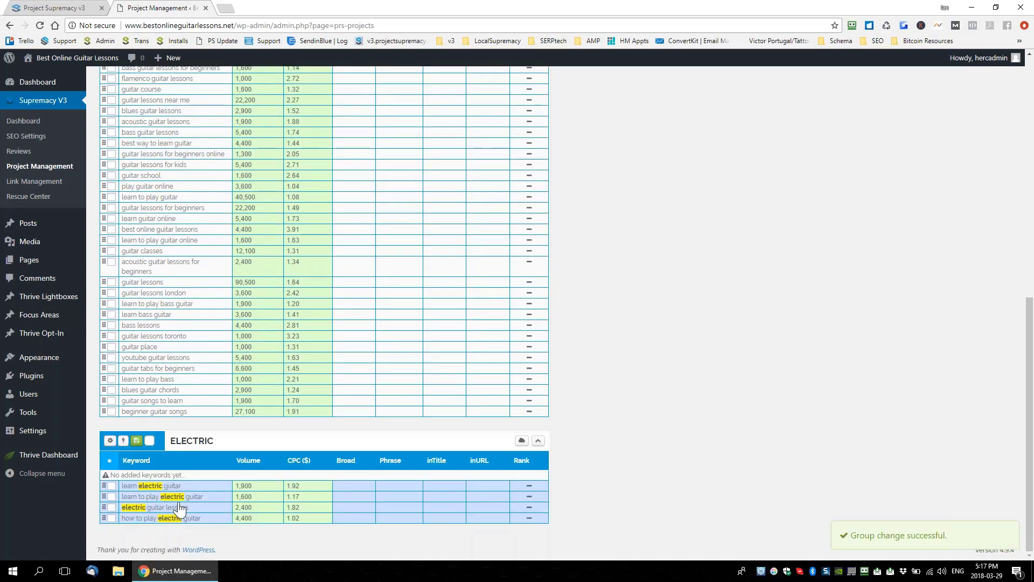
{"action": "left_click", "coordinate": [171, 442]}
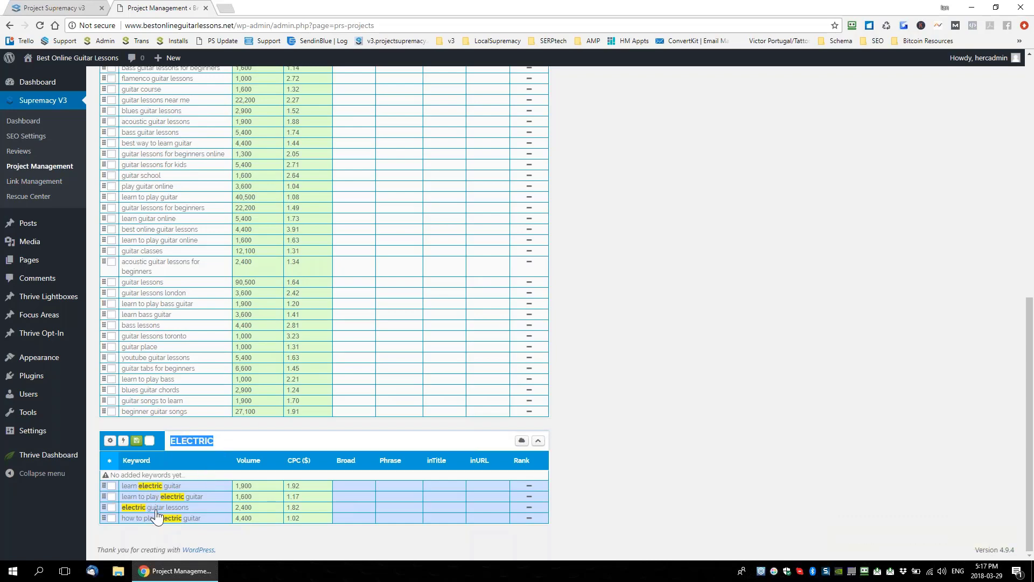
Highlight the word "blues" in the Musical Instruments & Equipment word cloud and look through the list for matching keywords.
{"action": "scroll", "coordinate": [632, 383], "scroll_direction": "up", "scroll_amount": 4}
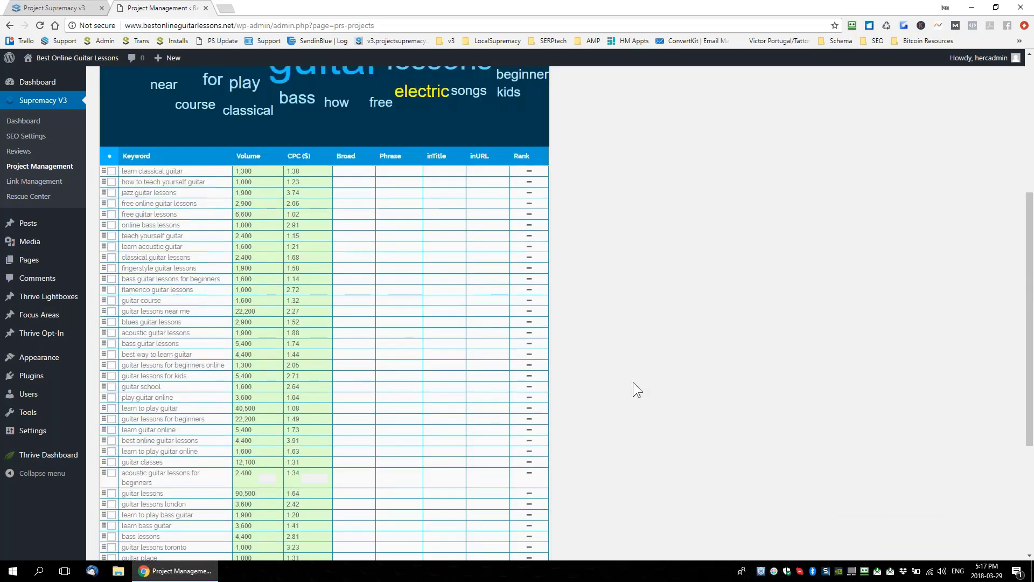
{"action": "scroll", "coordinate": [633, 382], "scroll_direction": "up", "scroll_amount": 2}
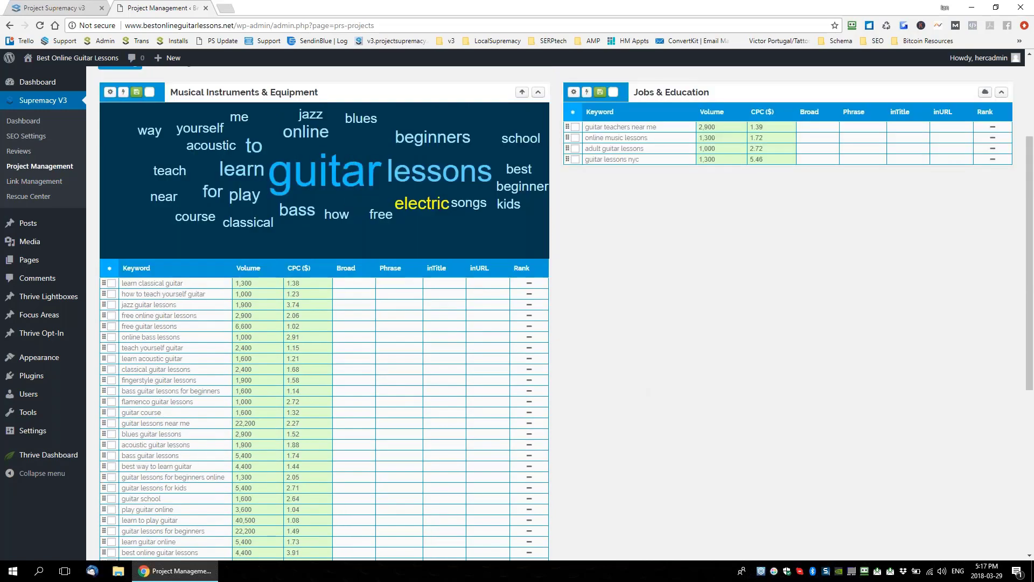
{"action": "left_click", "coordinate": [358, 125]}
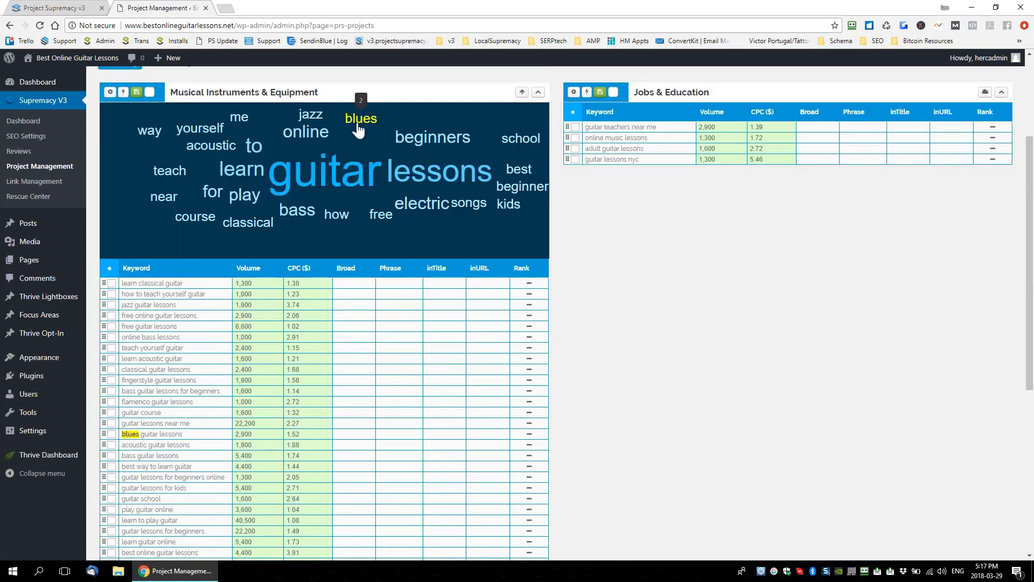
{"action": "scroll", "coordinate": [277, 339], "scroll_direction": "down", "scroll_amount": 2}
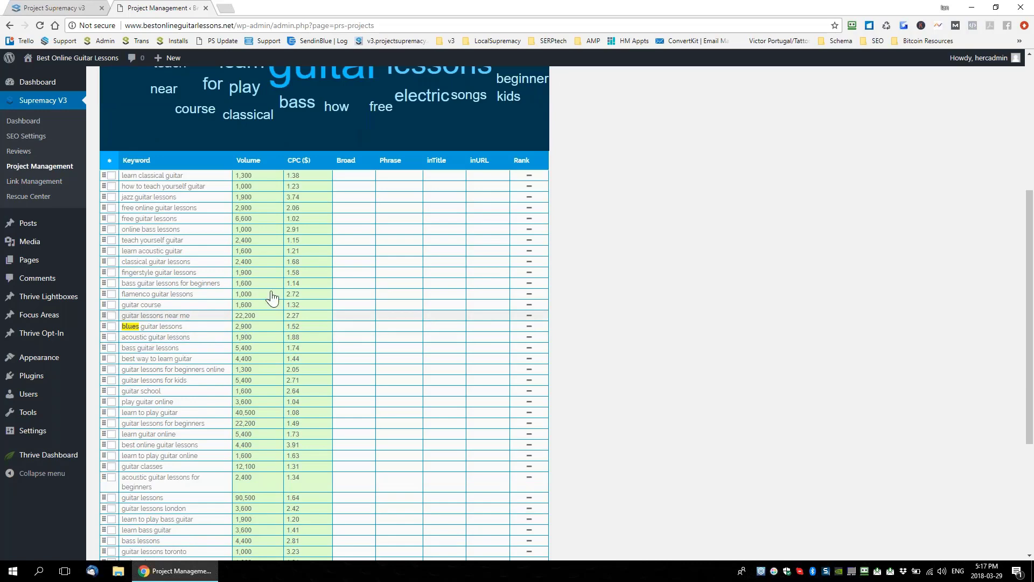
{"action": "scroll", "coordinate": [272, 300], "scroll_direction": "down", "scroll_amount": 3}
{"action": "scroll", "coordinate": [272, 299], "scroll_direction": "up", "scroll_amount": 6}
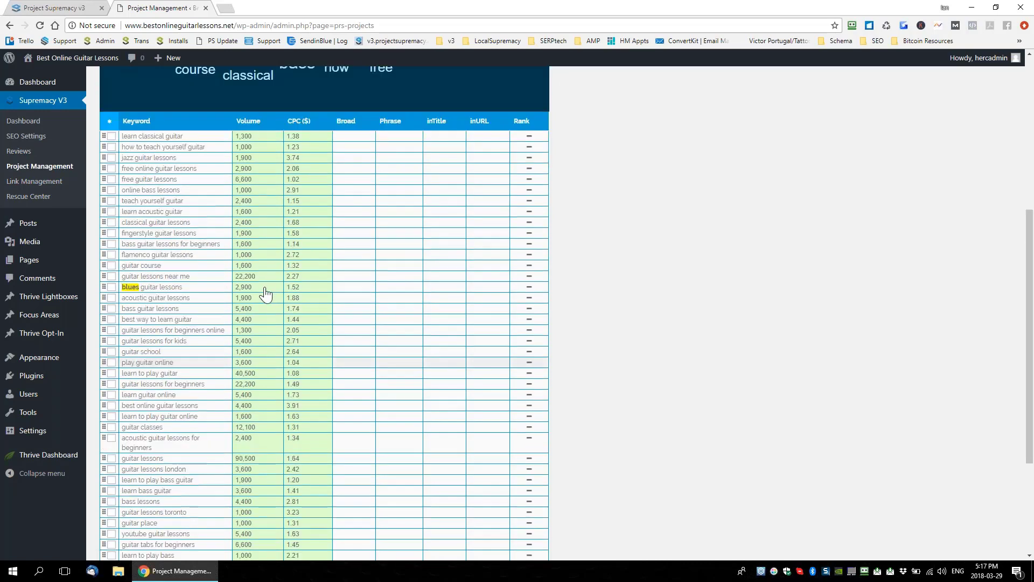
Add a new keyword group named BLUES to the project.
{"action": "left_click", "coordinate": [206, 93]}
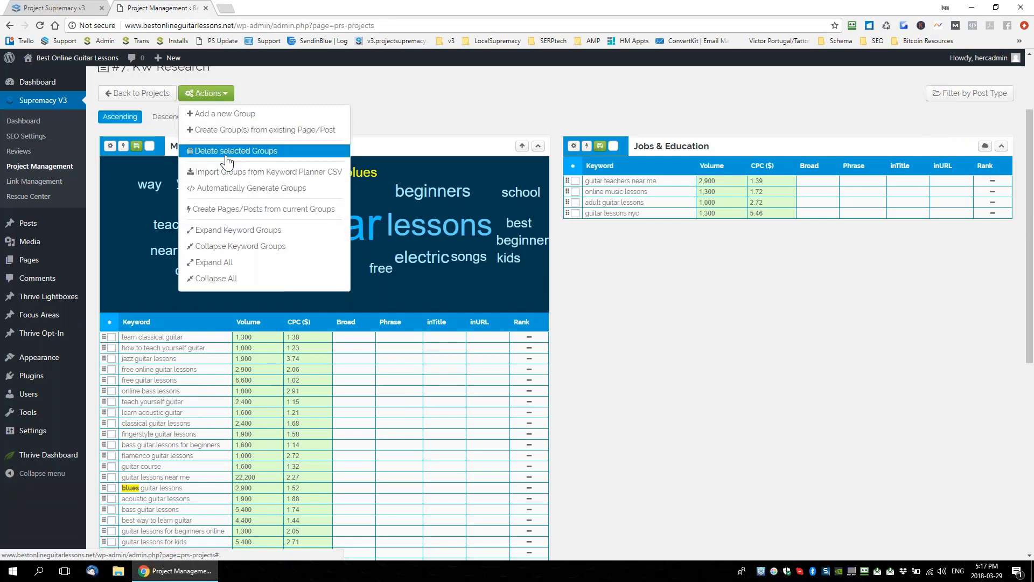
{"action": "left_click", "coordinate": [224, 120]}
{"action": "type", "text": "BLUES"}
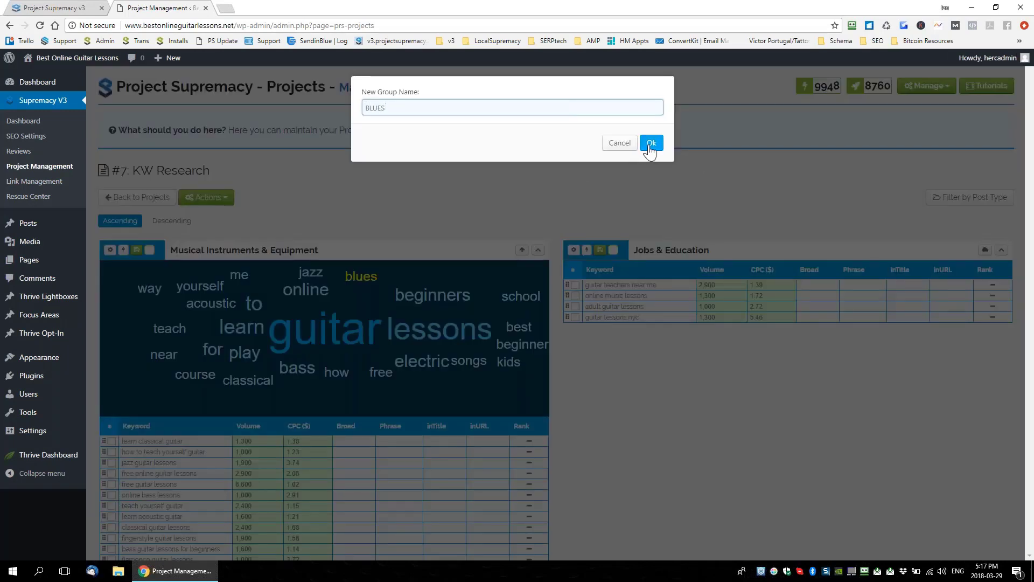
{"action": "left_click", "coordinate": [650, 144]}
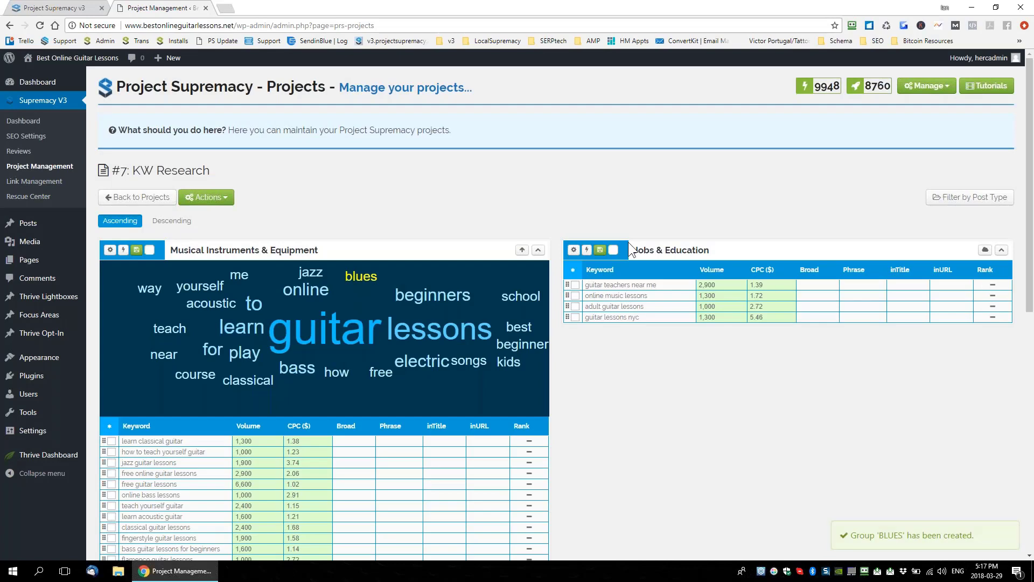
Show the Musical Instruments & Equipment word cloud again and highlight the keywords containing "blues".
{"action": "scroll", "coordinate": [628, 241], "scroll_direction": "down", "scroll_amount": 3}
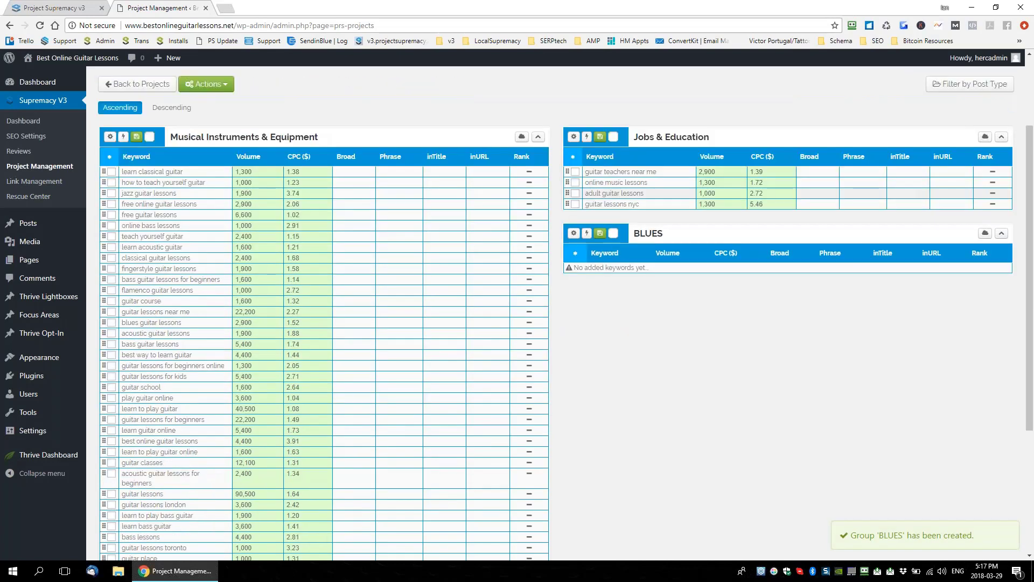
{"action": "left_click", "coordinate": [521, 87]}
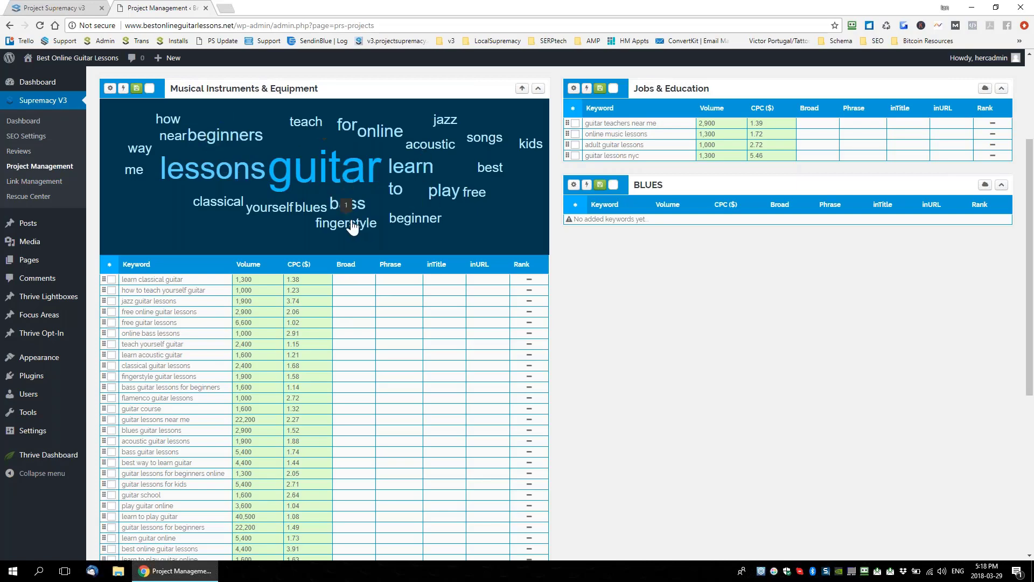
{"action": "left_click", "coordinate": [308, 211]}
{"action": "scroll", "coordinate": [350, 296], "scroll_direction": "down", "scroll_amount": 5}
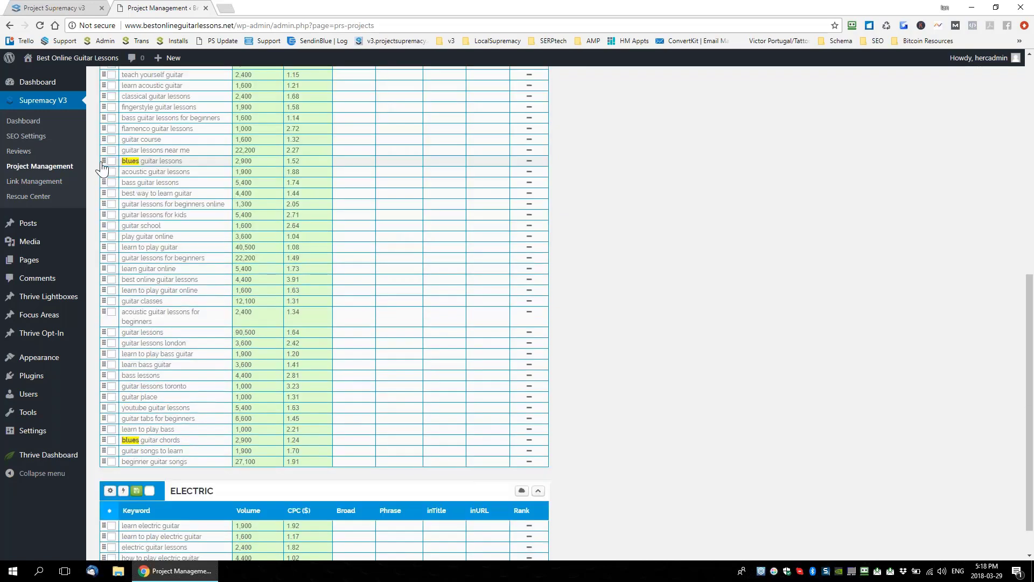
Move "blues guitar lessons" and "blues guitar chords" together into the BLUES group.
{"action": "left_click", "coordinate": [104, 162]}
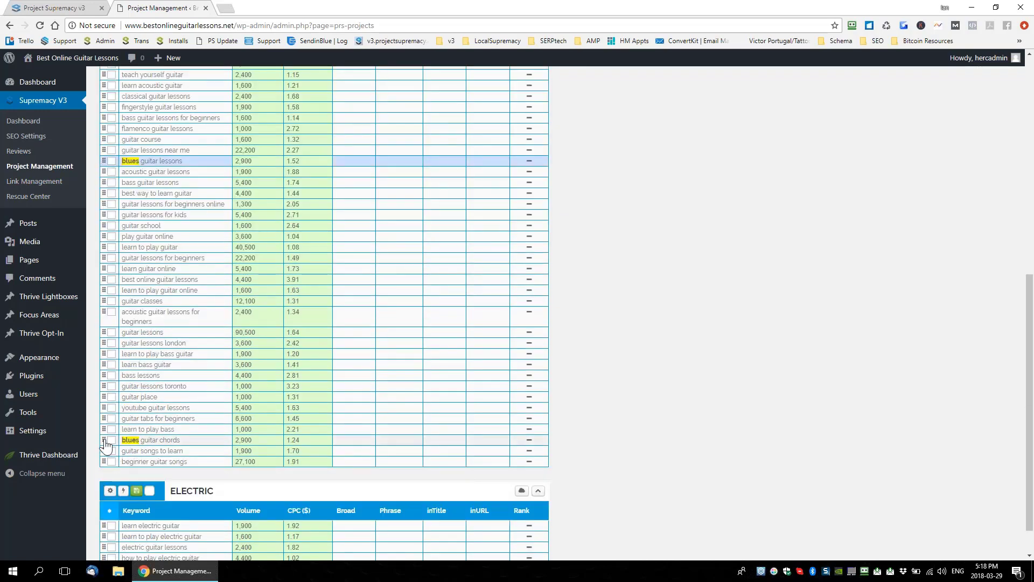
{"action": "left_click", "coordinate": [104, 441], "text": "ctrl"}
{"action": "scroll", "coordinate": [251, 391], "scroll_direction": "up", "scroll_amount": 2}
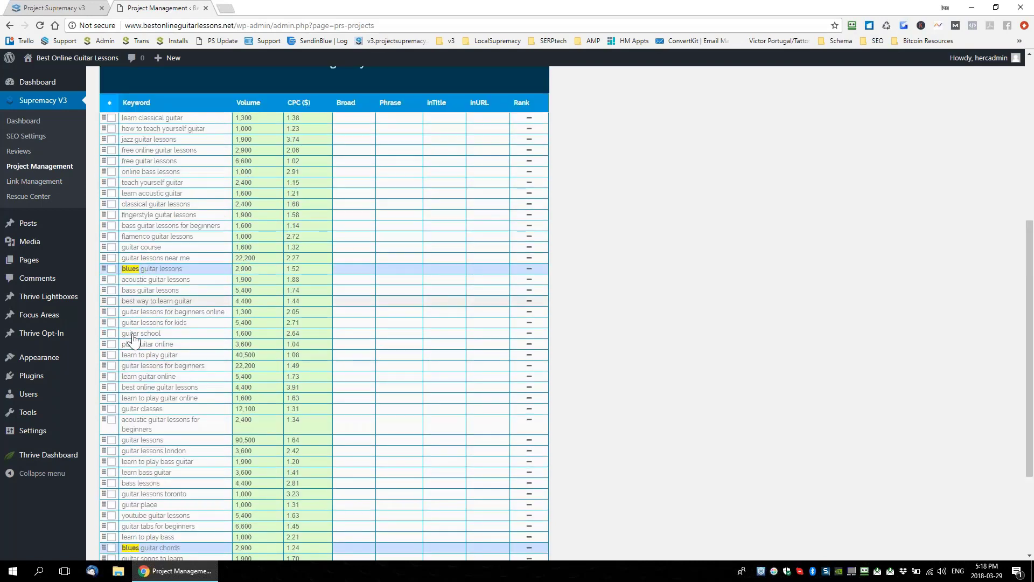
{"action": "scroll", "coordinate": [127, 285], "scroll_direction": "up", "scroll_amount": 2}
{"action": "left_click_drag", "start_coordinate": [105, 378], "coordinate": [619, 172]}
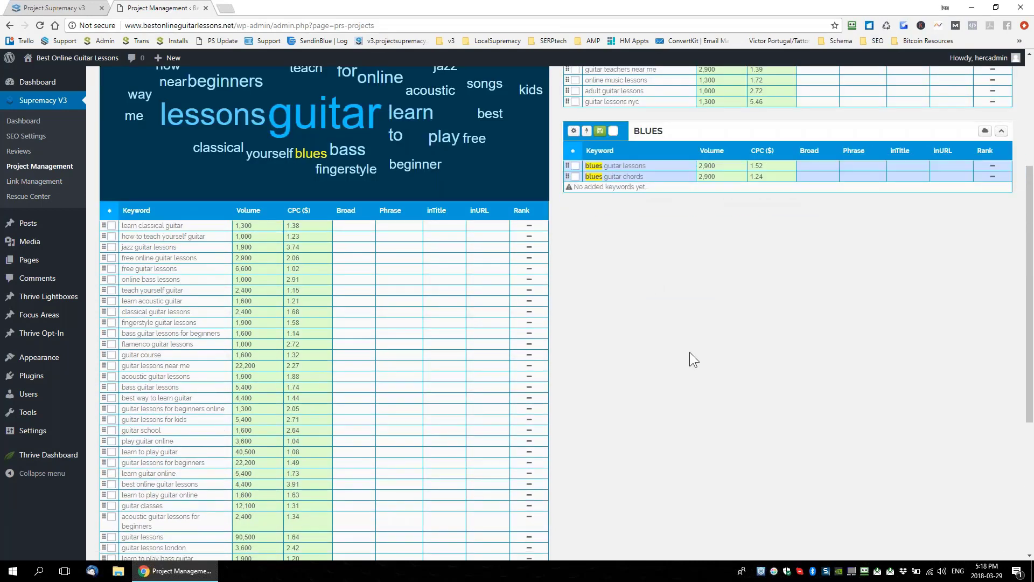
Highlight the keywords containing "fingerstyle", "acoustic" and "jazz" one after another using the word cloud.
{"action": "scroll", "coordinate": [349, 287], "scroll_direction": "up", "scroll_amount": 2}
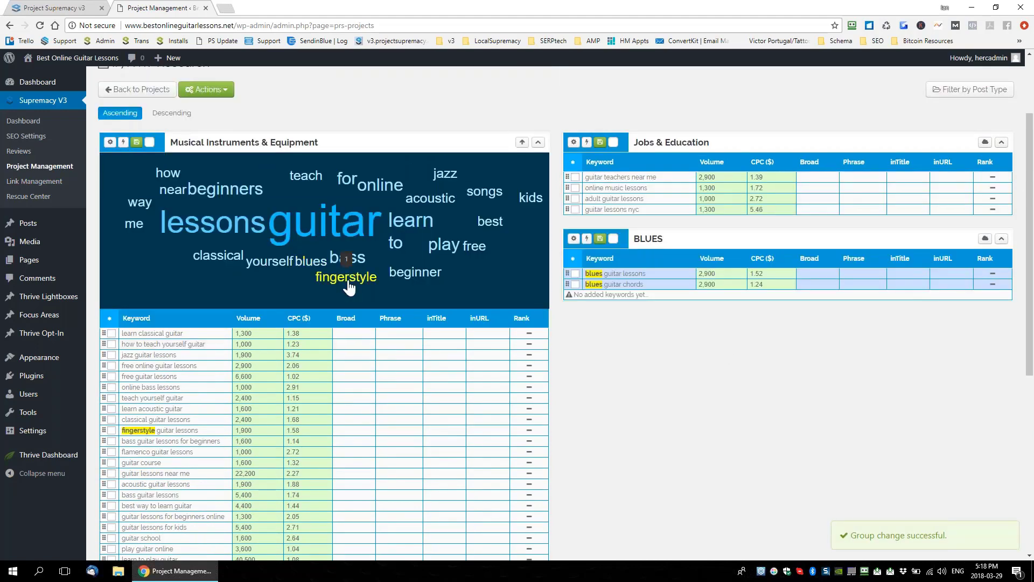
{"action": "left_click", "coordinate": [430, 204]}
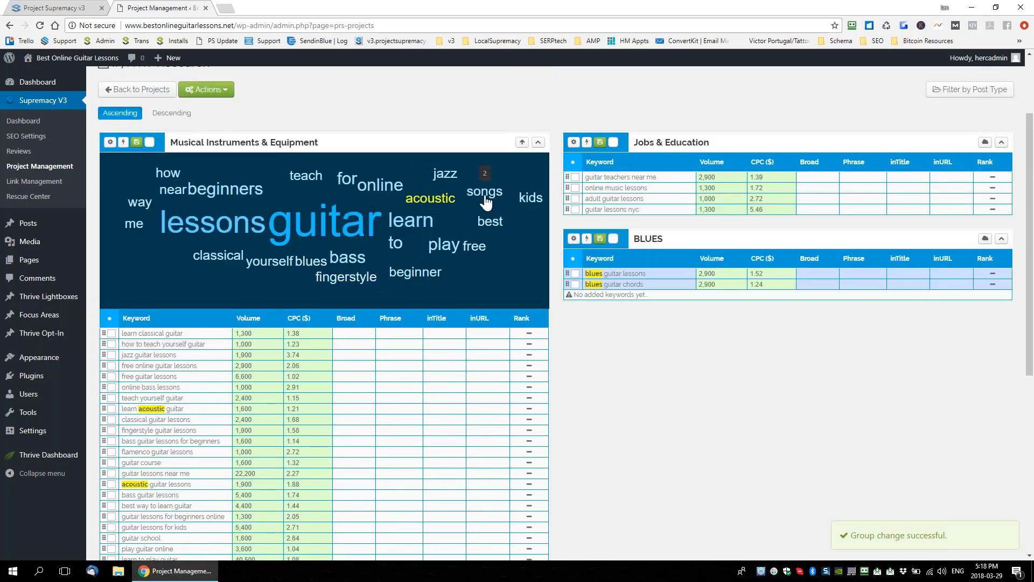
{"action": "left_click", "coordinate": [440, 182]}
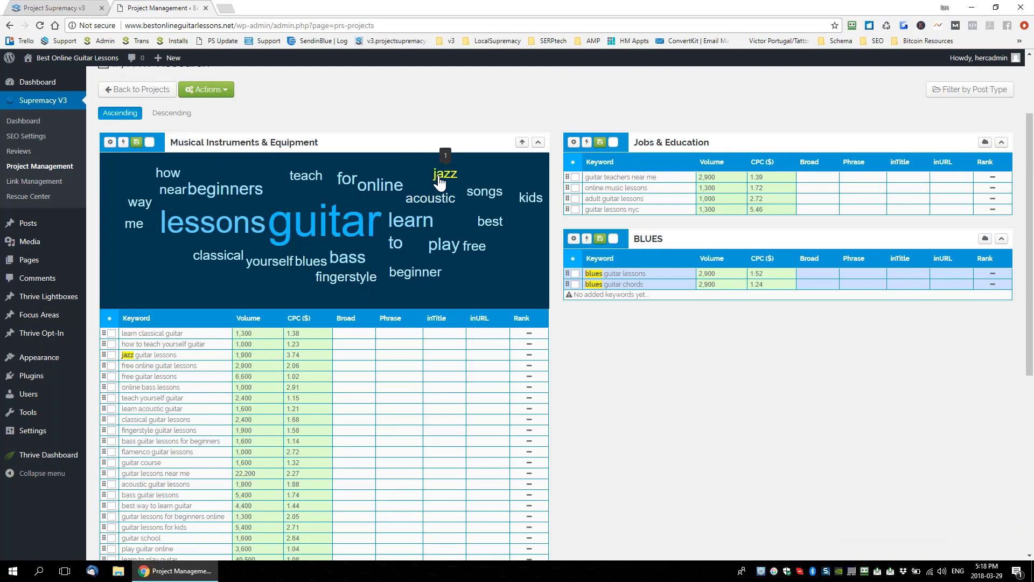
Review the site's domain and the keywords in the Musical Instruments & Equipment, Jobs & Education, ELECTRIC and BLUES groups.
{"action": "left_click_drag", "start_coordinate": [143, 26], "coordinate": [232, 28]}
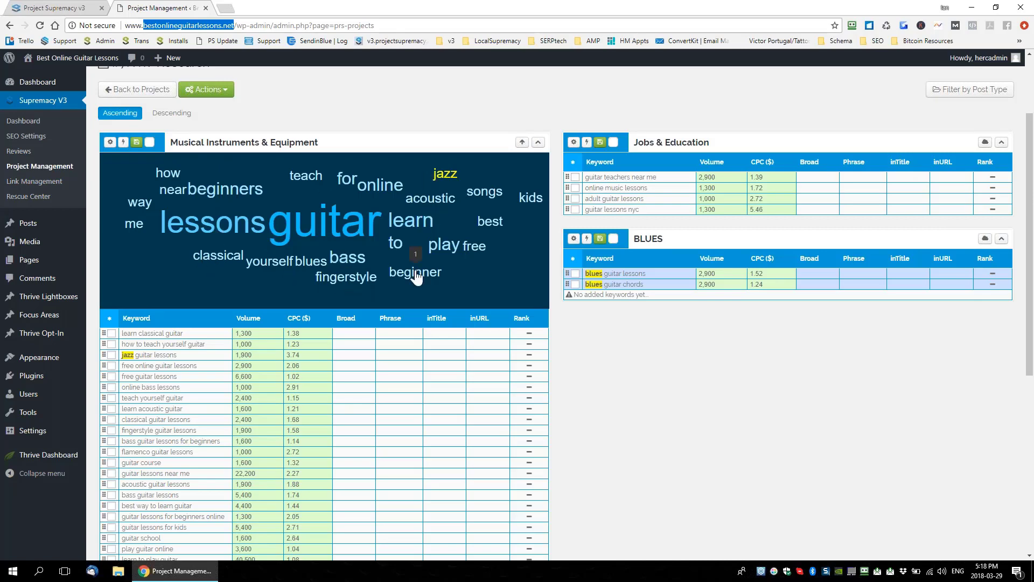
{"action": "scroll", "coordinate": [539, 306], "scroll_direction": "down", "scroll_amount": 2}
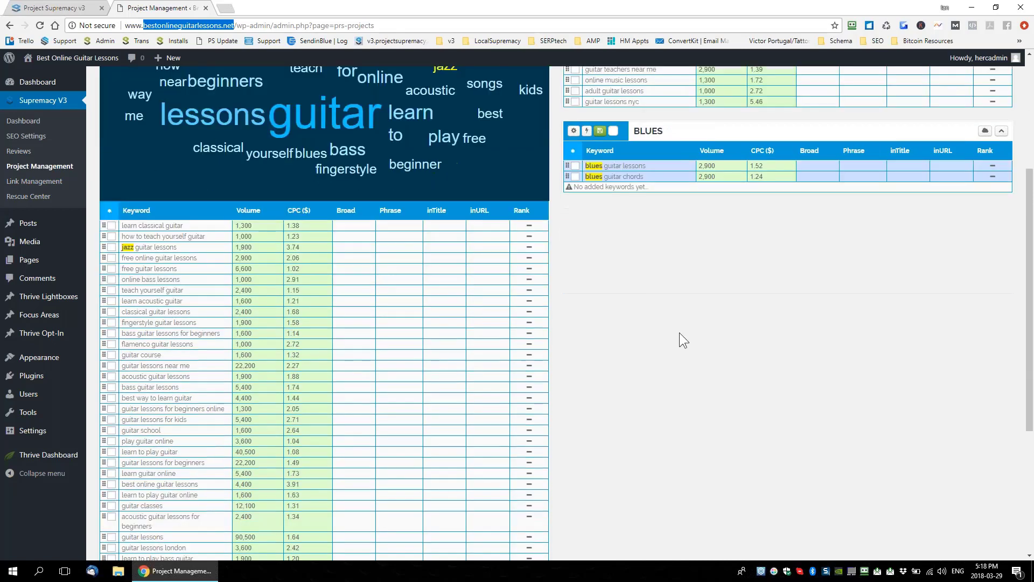
{"action": "scroll", "coordinate": [741, 331], "scroll_direction": "down", "scroll_amount": 3}
{"action": "scroll", "coordinate": [743, 333], "scroll_direction": "down", "scroll_amount": 1}
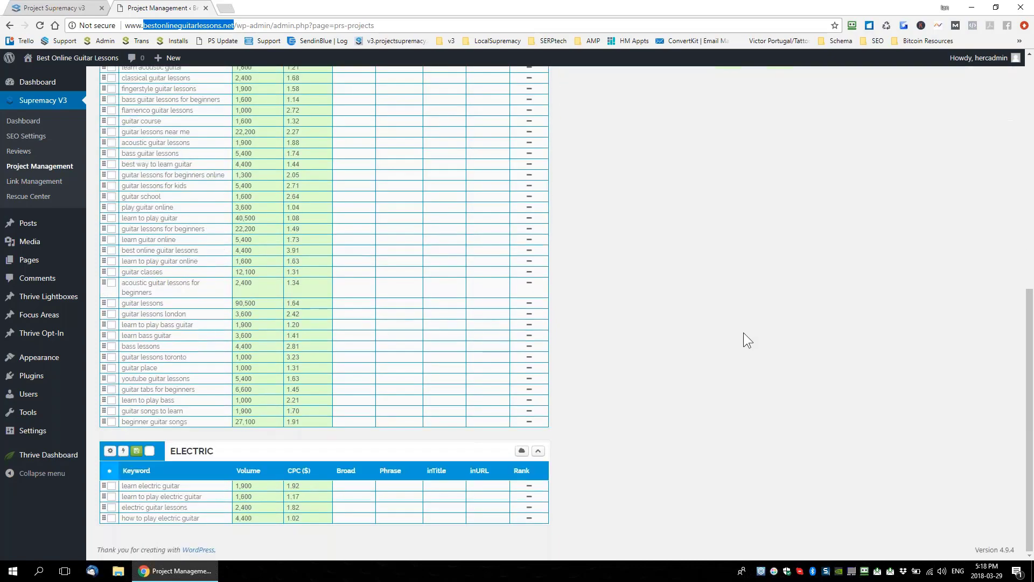
{"action": "scroll", "coordinate": [728, 335], "scroll_direction": "up", "scroll_amount": 5}
{"action": "scroll", "coordinate": [704, 316], "scroll_direction": "down", "scroll_amount": 5}
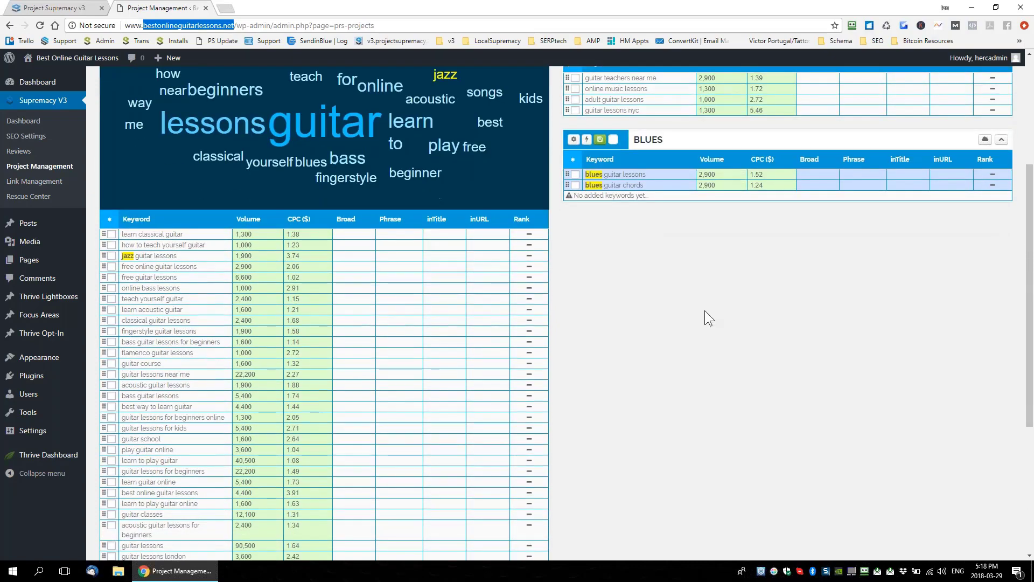
{"action": "scroll", "coordinate": [709, 376], "scroll_direction": "up", "scroll_amount": 6}
{"action": "scroll", "coordinate": [707, 369], "scroll_direction": "up", "scroll_amount": 1}
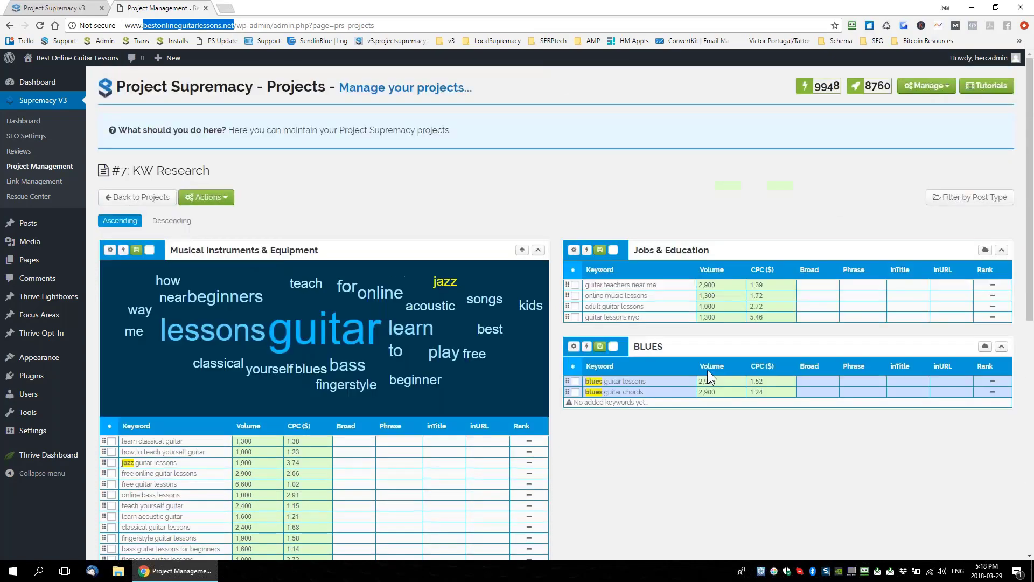
Return to the project list, review the KW Research and Live Project entries, and reload the KW Research project.
{"action": "left_click", "coordinate": [142, 203]}
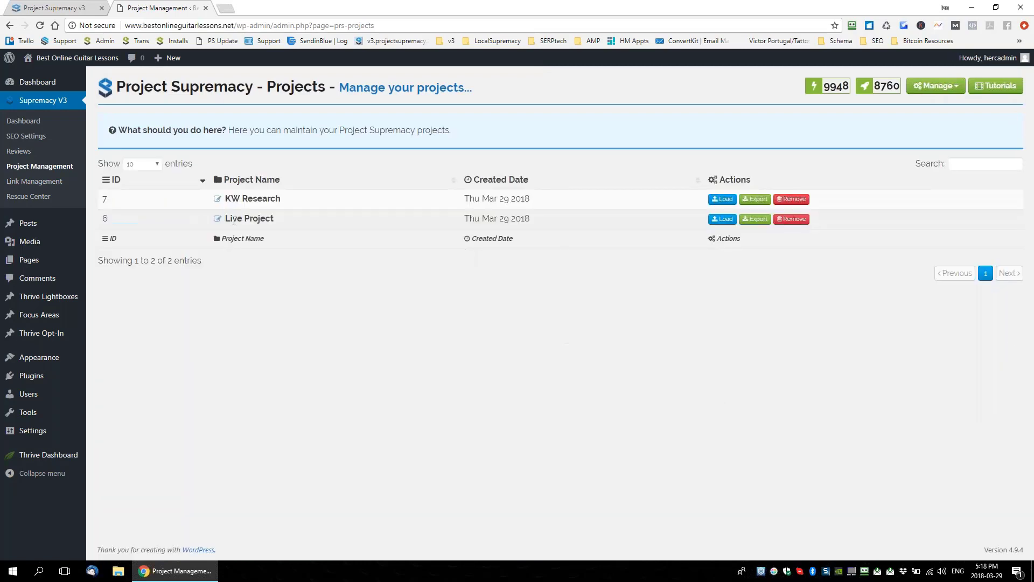
{"action": "triple_click", "coordinate": [234, 221]}
{"action": "left_click_drag", "start_coordinate": [227, 209], "coordinate": [226, 208]}
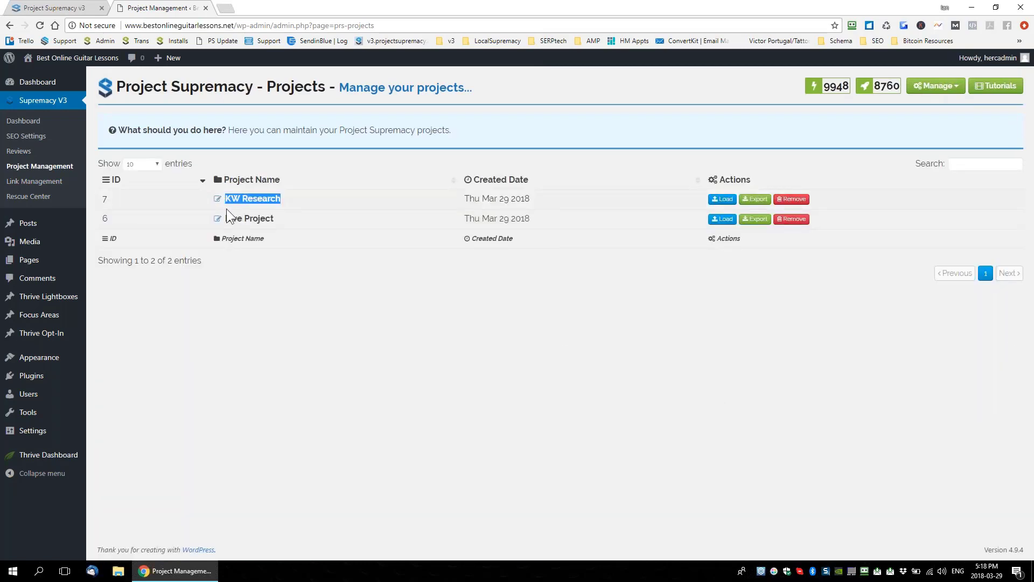
{"action": "left_click", "coordinate": [723, 200]}
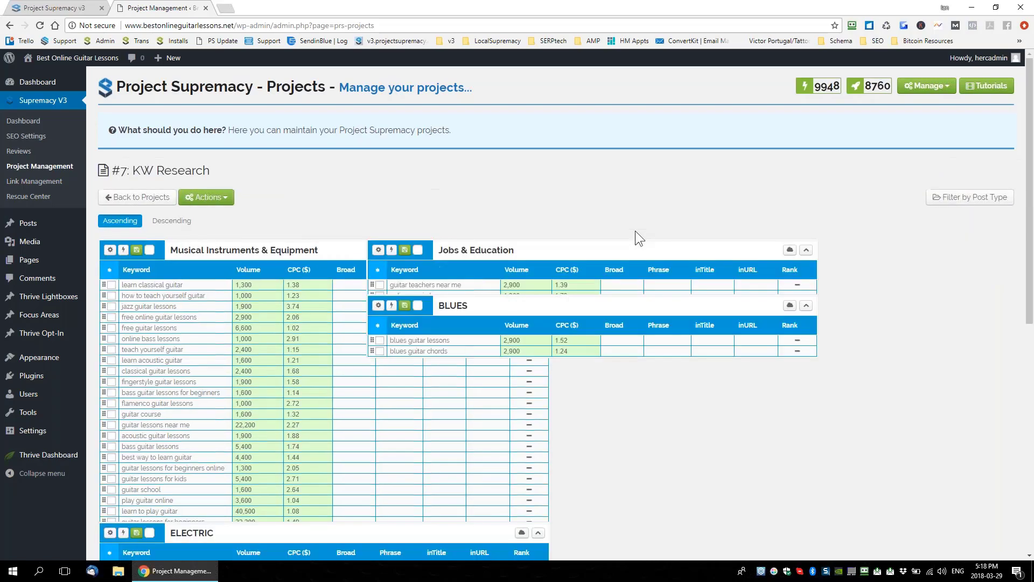
Move the BLUES keyword group from the KW Research project to Live Project.
{"action": "left_click_drag", "start_coordinate": [1029, 285], "coordinate": [1029, 381]}
{"action": "scroll", "coordinate": [663, 263], "scroll_direction": "down", "scroll_amount": 2}
{"action": "scroll", "coordinate": [663, 263], "scroll_direction": "up", "scroll_amount": 3}
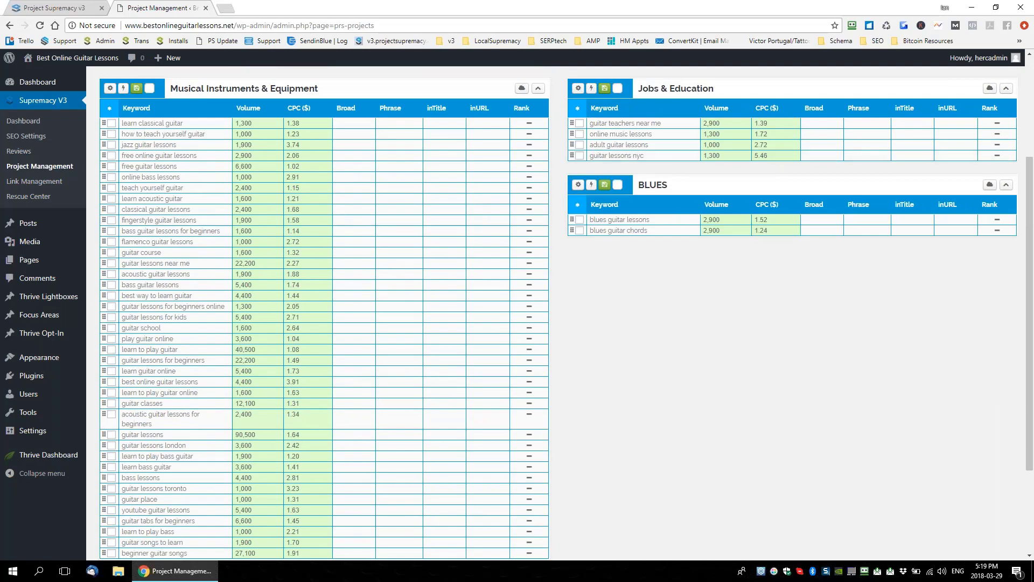
{"action": "left_click", "coordinate": [591, 186]}
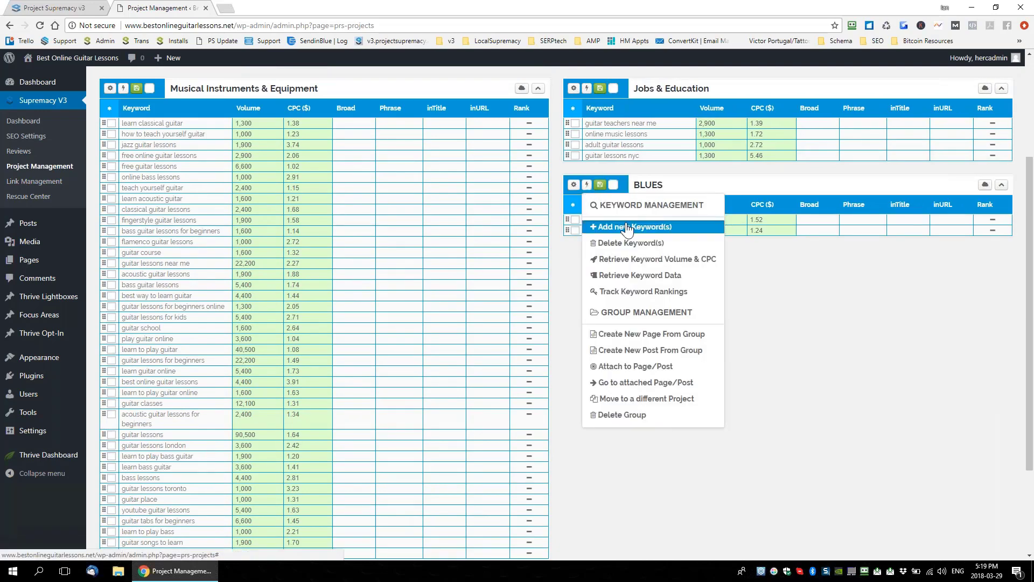
{"action": "left_click", "coordinate": [633, 399]}
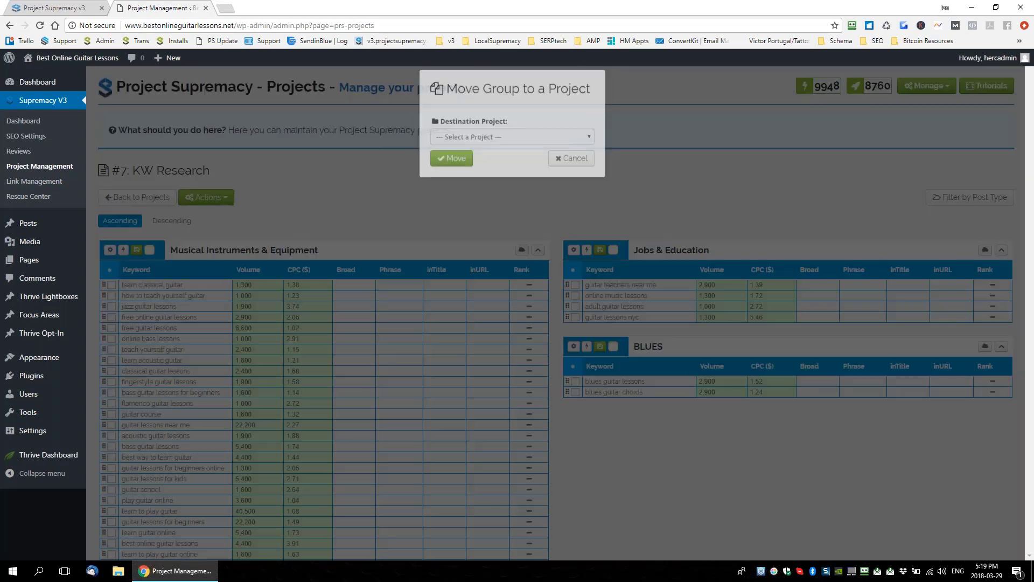
{"action": "left_click", "coordinate": [502, 142]}
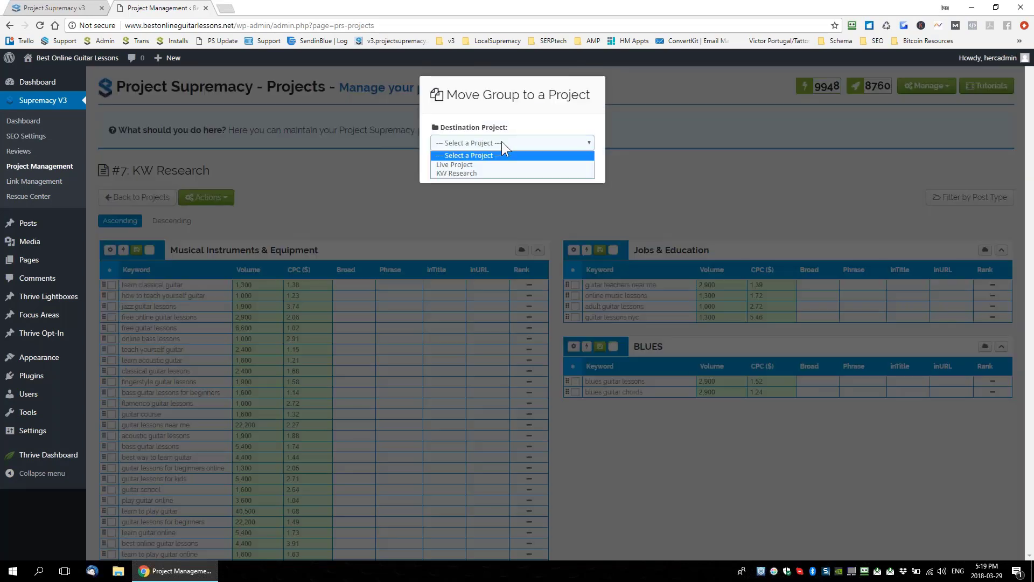
{"action": "left_click", "coordinate": [458, 165]}
{"action": "left_click", "coordinate": [455, 166]}
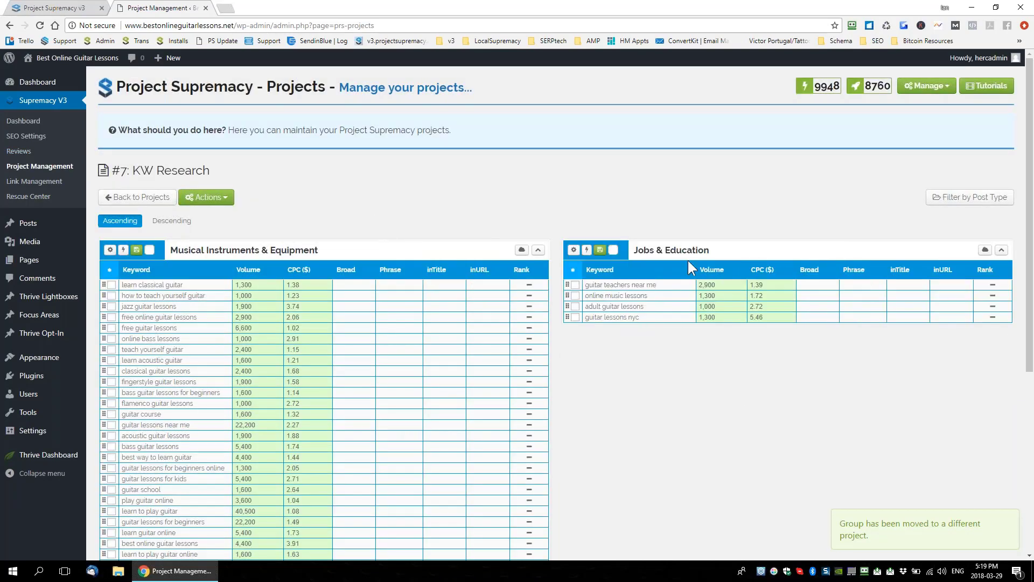
Move the ELECTRIC keyword group from the KW Research project to Live Project.
{"action": "scroll", "coordinate": [644, 344], "scroll_direction": "down", "scroll_amount": 5}
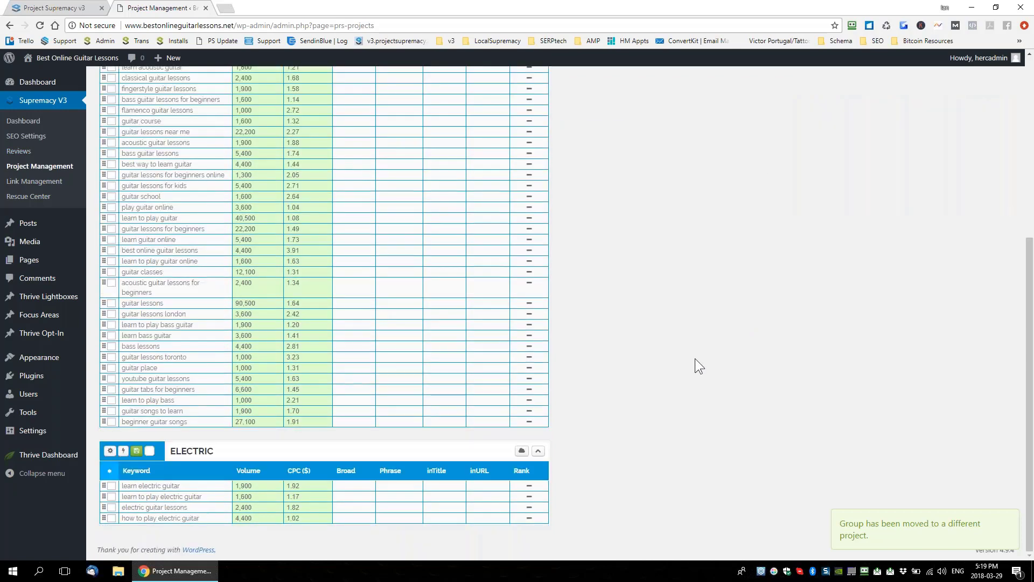
{"action": "left_click", "coordinate": [122, 457]}
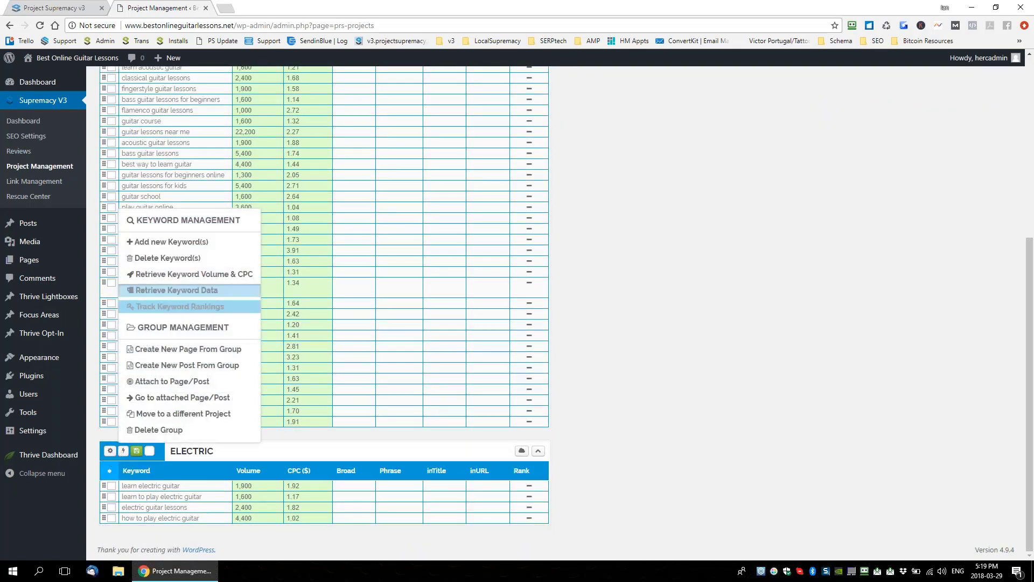
{"action": "left_click", "coordinate": [162, 415]}
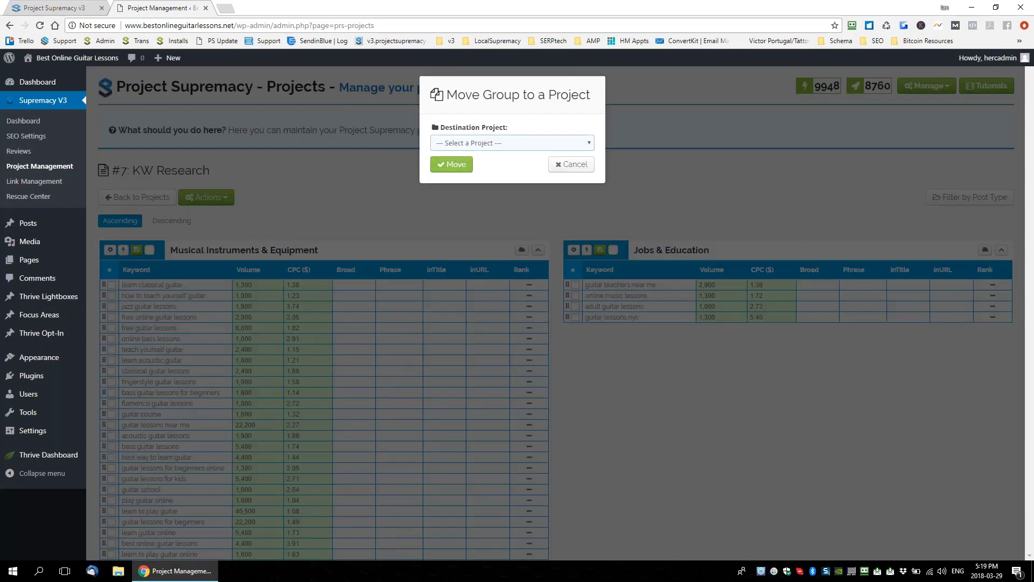
{"action": "left_click", "coordinate": [488, 142]}
{"action": "left_click", "coordinate": [476, 164]}
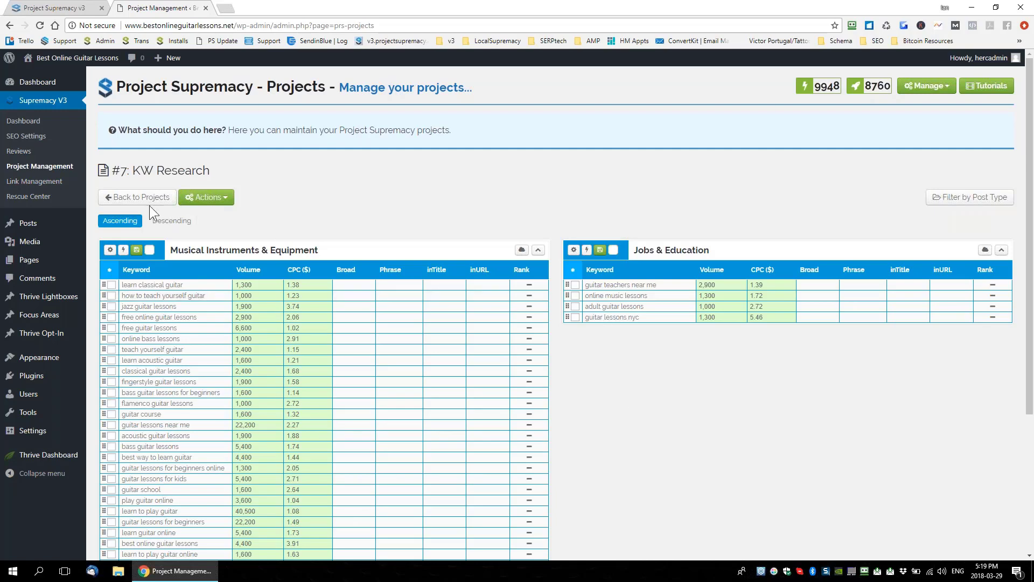
Go back to the project list, load Live Project and check its ELECTRIC and BLUES groups.
{"action": "left_click", "coordinate": [135, 199]}
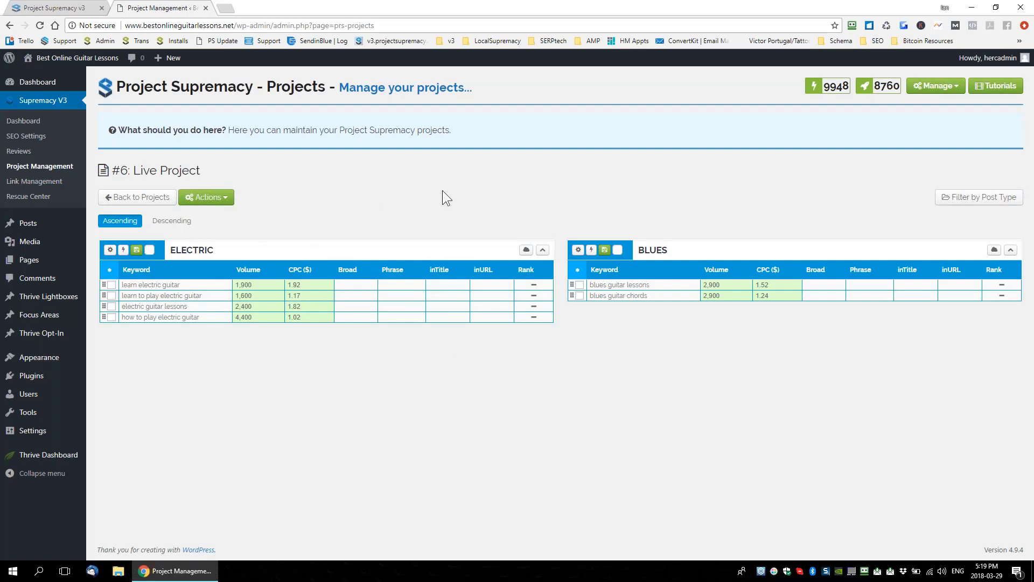
{"action": "left_click", "coordinate": [243, 254]}
{"action": "left_click", "coordinate": [758, 254]}
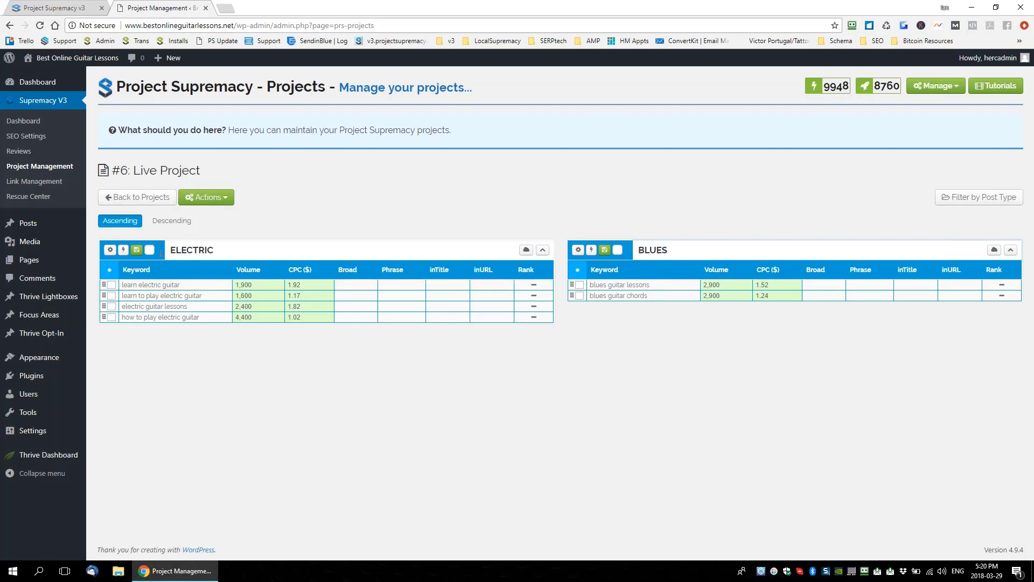
Expand the ELECTRIC group's settings and look over its SEO title, description, Page/Post H1 and notes fields.
{"action": "left_click", "coordinate": [109, 251]}
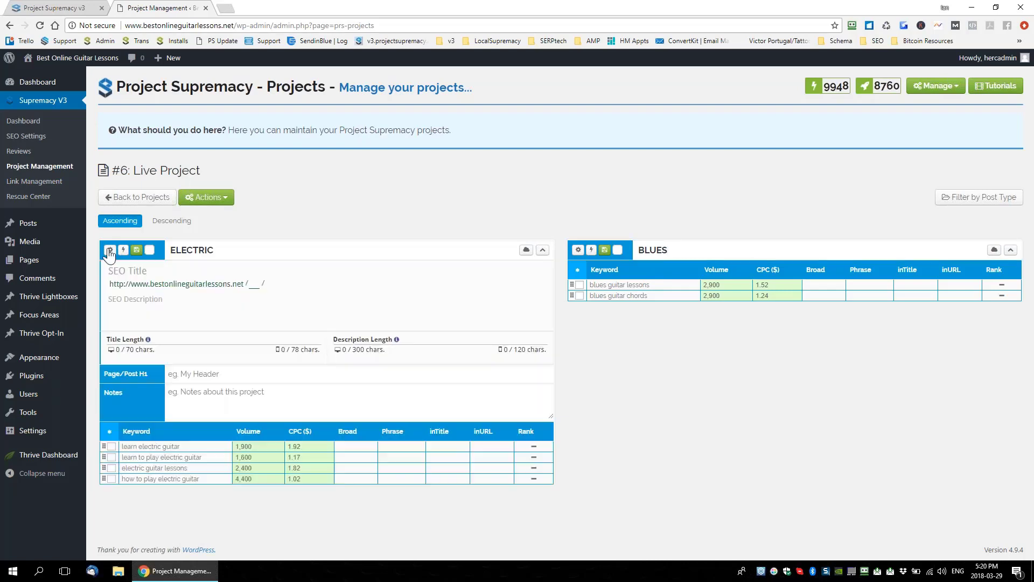
{"action": "left_click", "coordinate": [109, 251]}
{"action": "left_click", "coordinate": [110, 251]}
{"action": "left_click", "coordinate": [115, 271]}
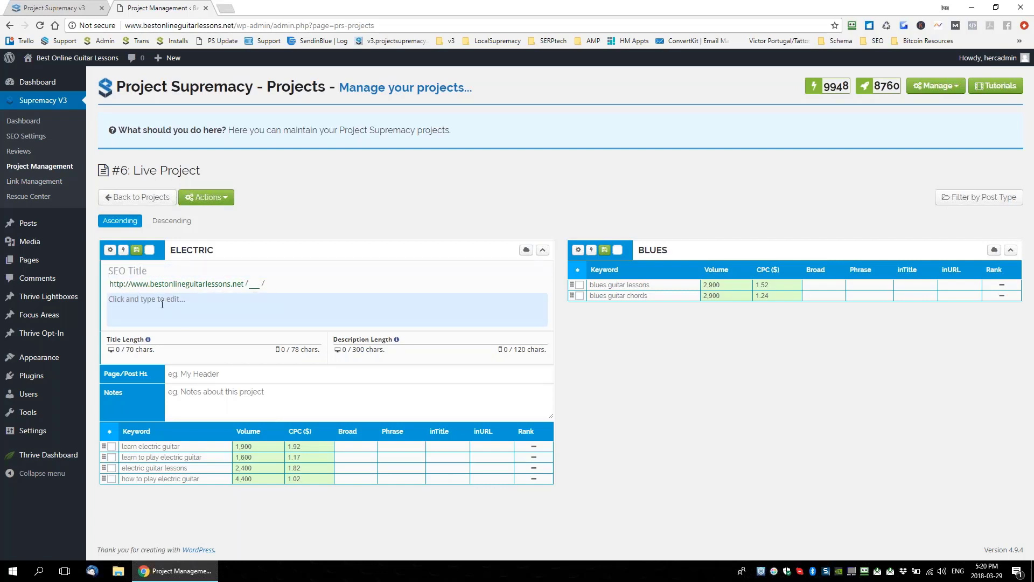
{"action": "left_click", "coordinate": [204, 373]}
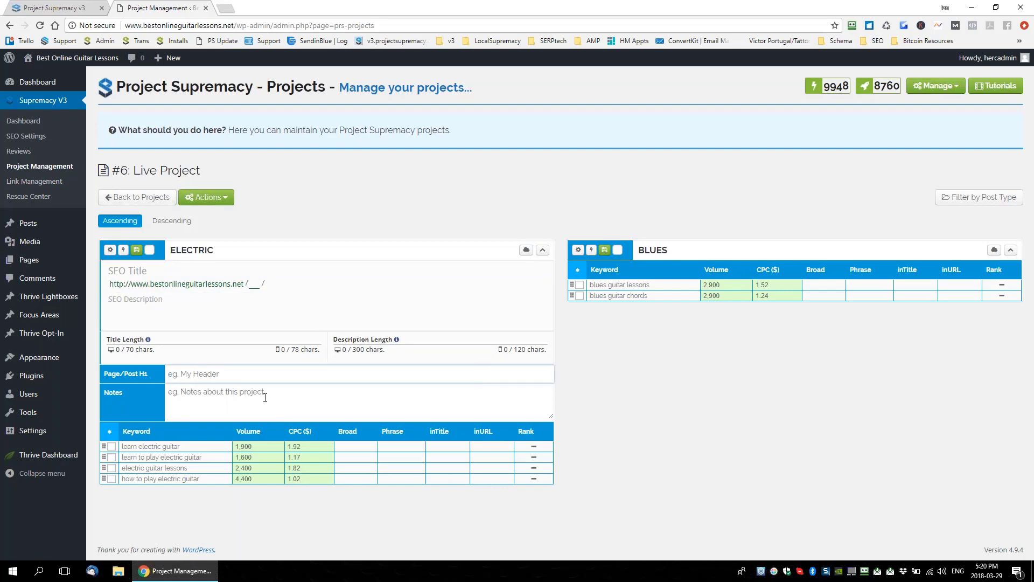
Select all keywords in the ELECTRIC group and retrieve their keyword data.
{"action": "left_click", "coordinate": [110, 433]}
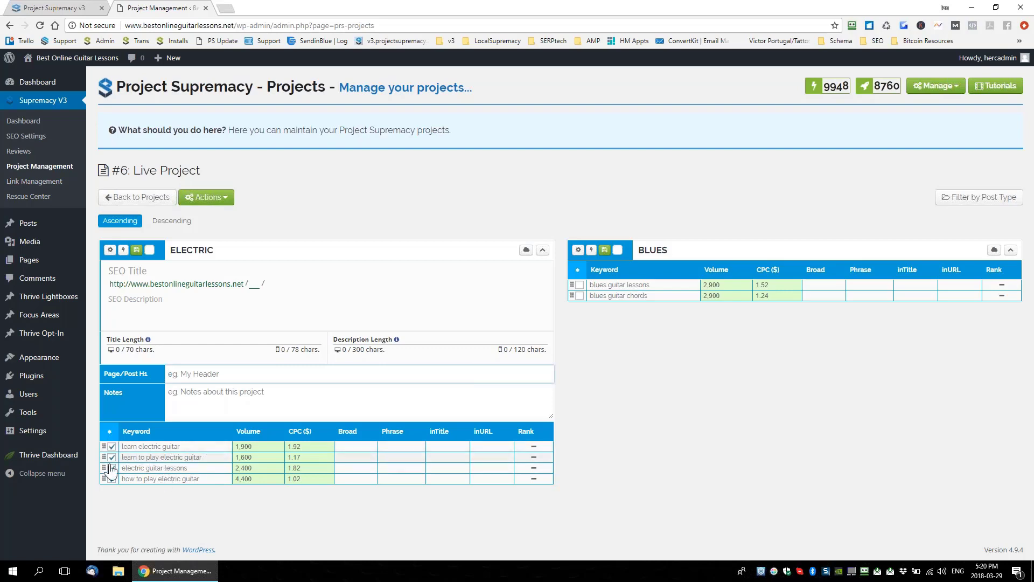
{"action": "left_click", "coordinate": [123, 257]}
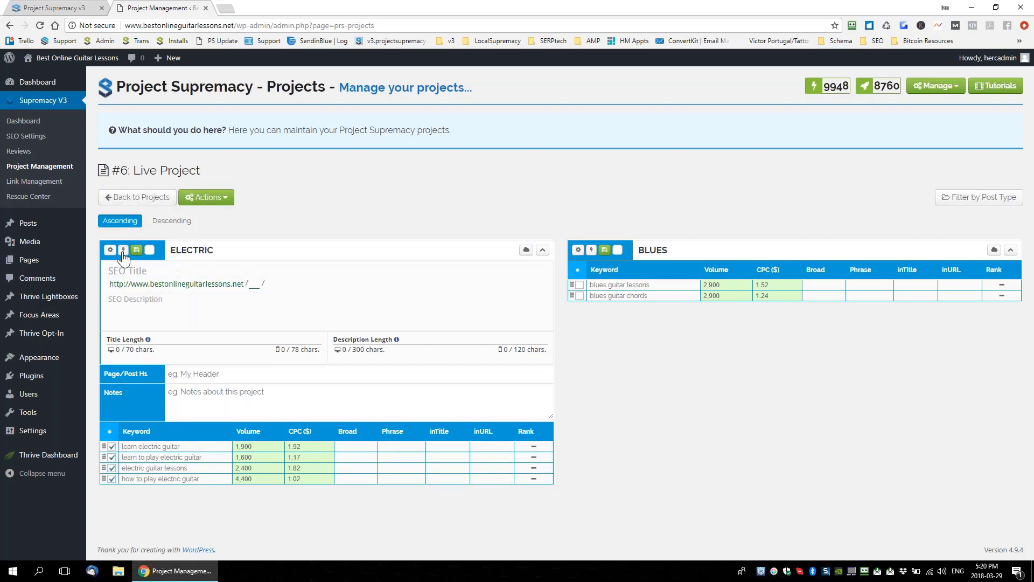
{"action": "left_click", "coordinate": [123, 254]}
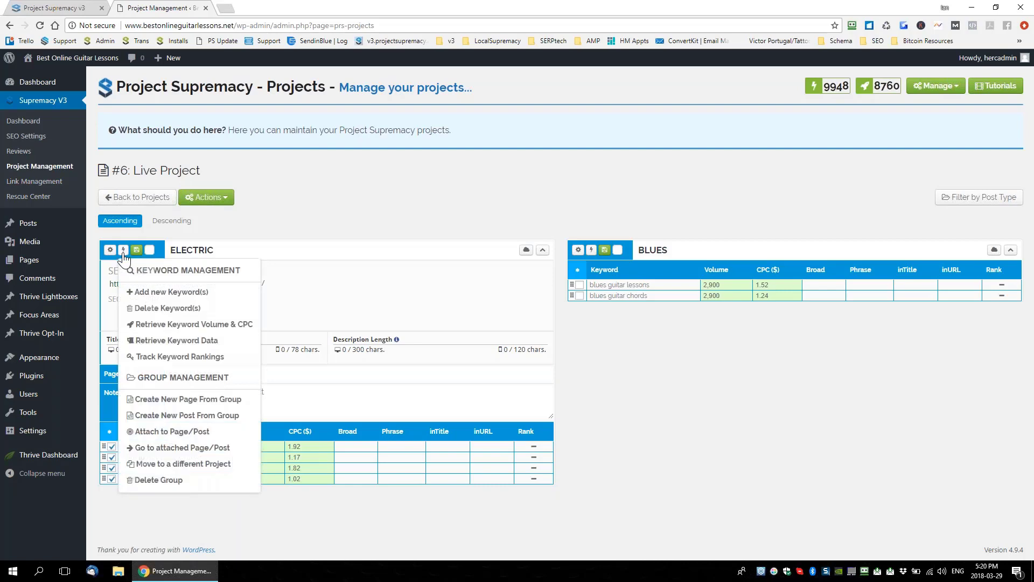
{"action": "left_click", "coordinate": [168, 346]}
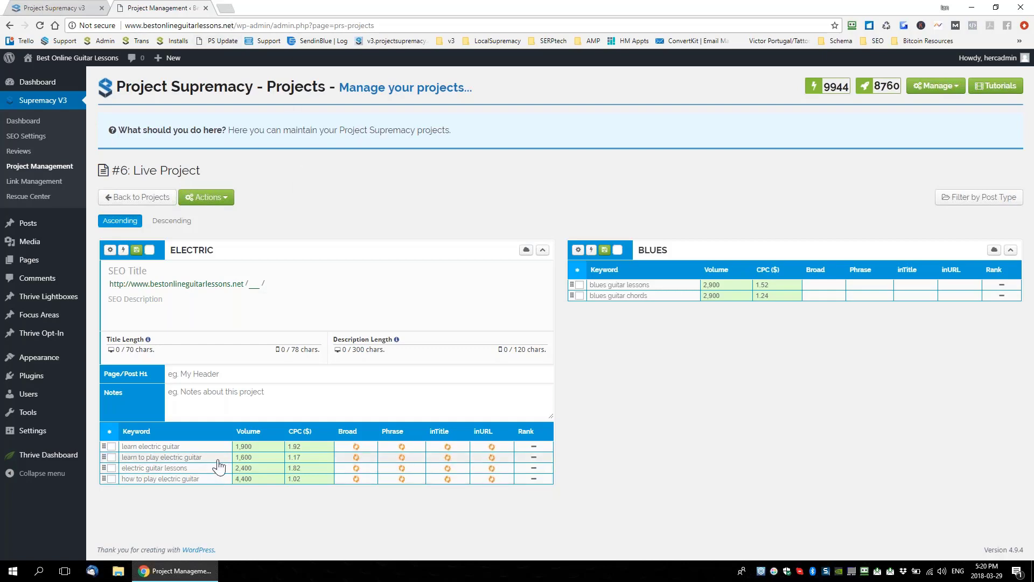
Search Google for the ELECTRIC group's keyword learn to play electric guitar in a new browser tab and examine the result count.
{"action": "left_click_drag", "start_coordinate": [217, 461], "coordinate": [119, 465]}
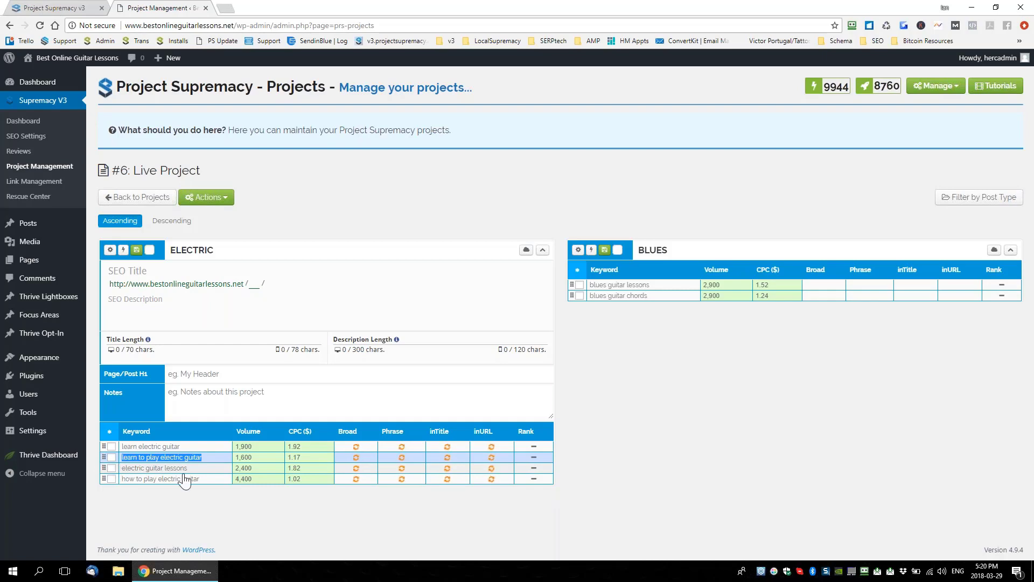
{"action": "left_click", "coordinate": [228, 8]}
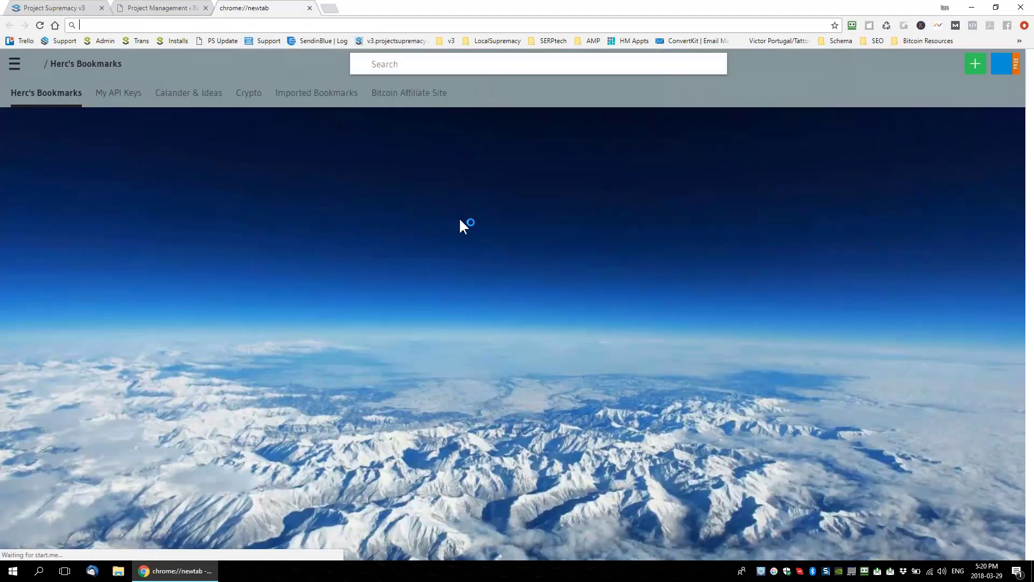
{"action": "type", "text": "g"}
{"action": "key", "text": "Down"}
{"action": "key", "text": "Return"}
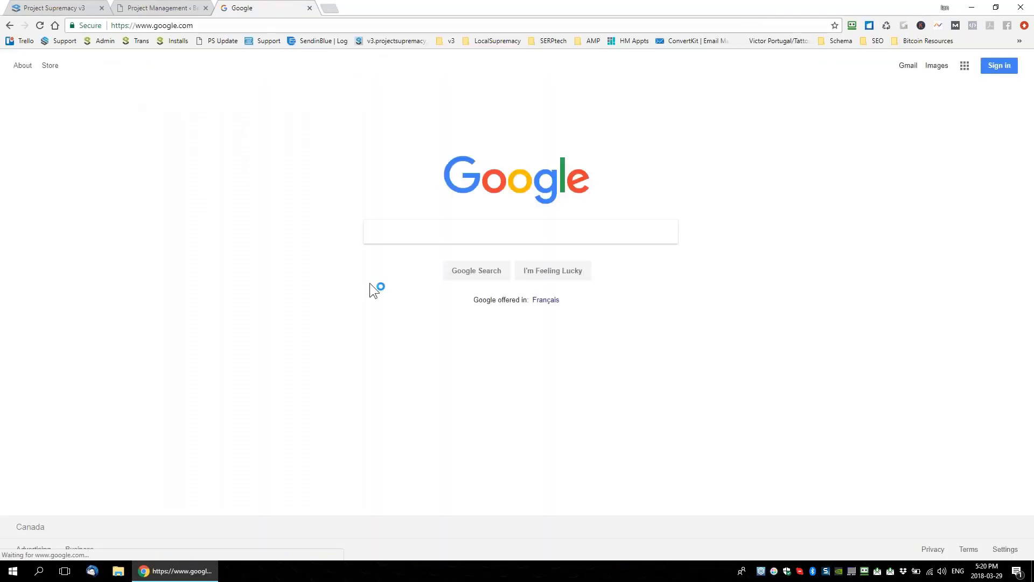
{"action": "type", "text": "learn to play electric guitar"}
{"action": "key", "text": "Return"}
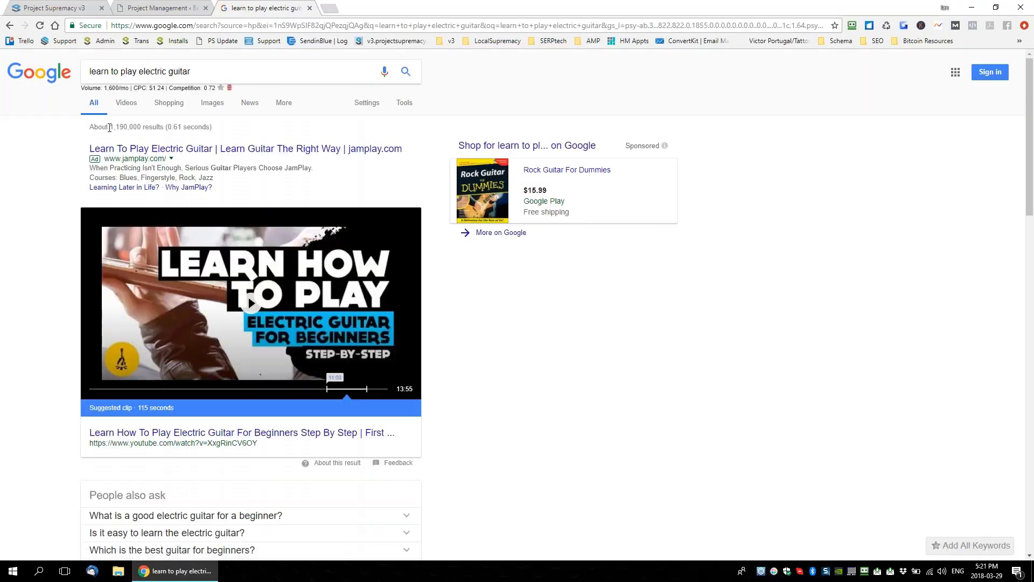
{"action": "left_click_drag", "start_coordinate": [110, 128], "coordinate": [160, 128]}
Repeat the Google search as the exact phrase "learn to play electric guitar" in quotation marks and examine the result count.
{"action": "triple_click", "coordinate": [216, 72]}
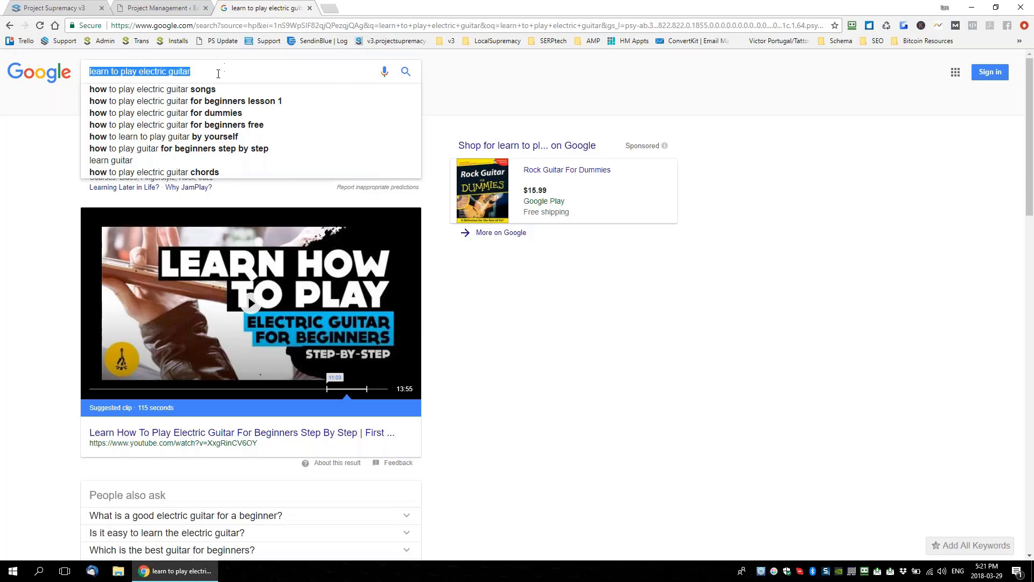
{"action": "left_click", "coordinate": [239, 68]}
{"action": "type", "text": "\""}
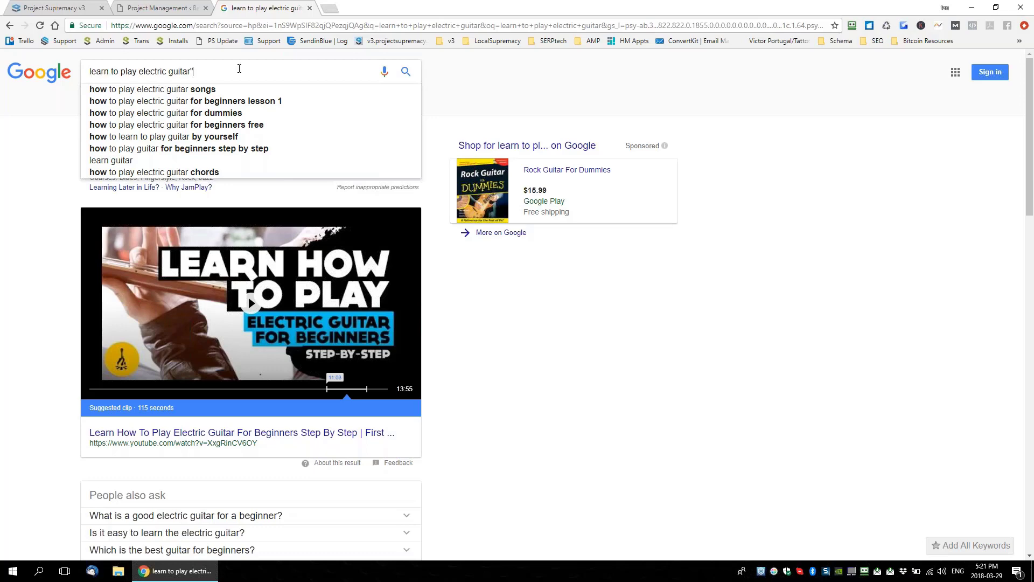
{"action": "type", "text": "\""}
{"action": "key", "text": "Return"}
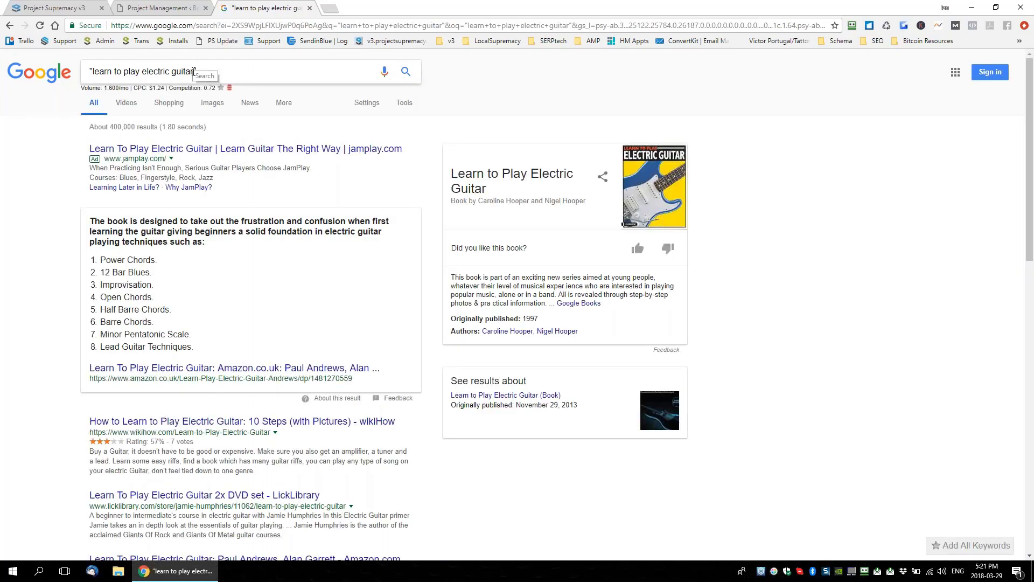
{"action": "left_click_drag", "start_coordinate": [194, 72], "coordinate": [94, 77]}
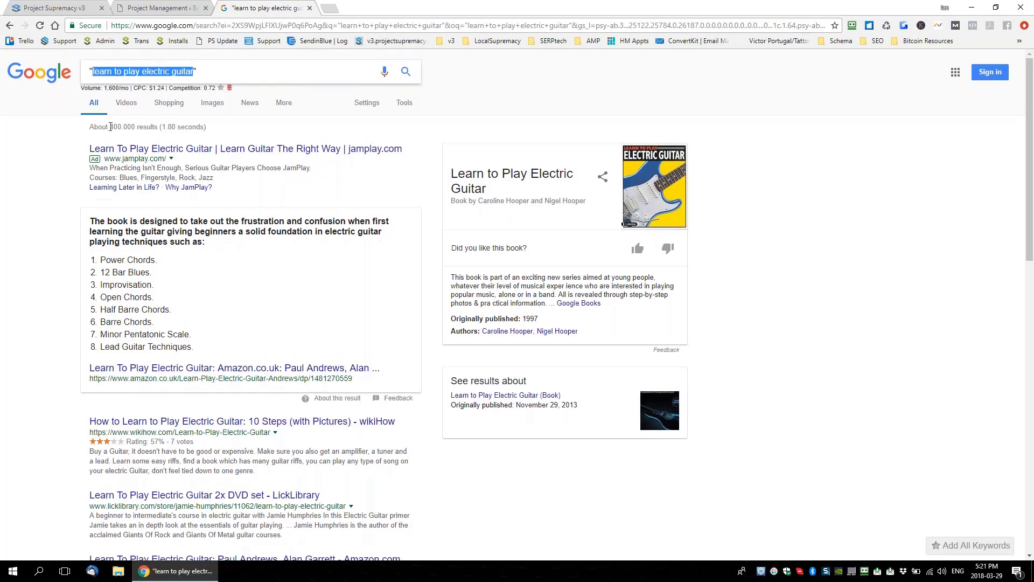
{"action": "double_click", "coordinate": [133, 127]}
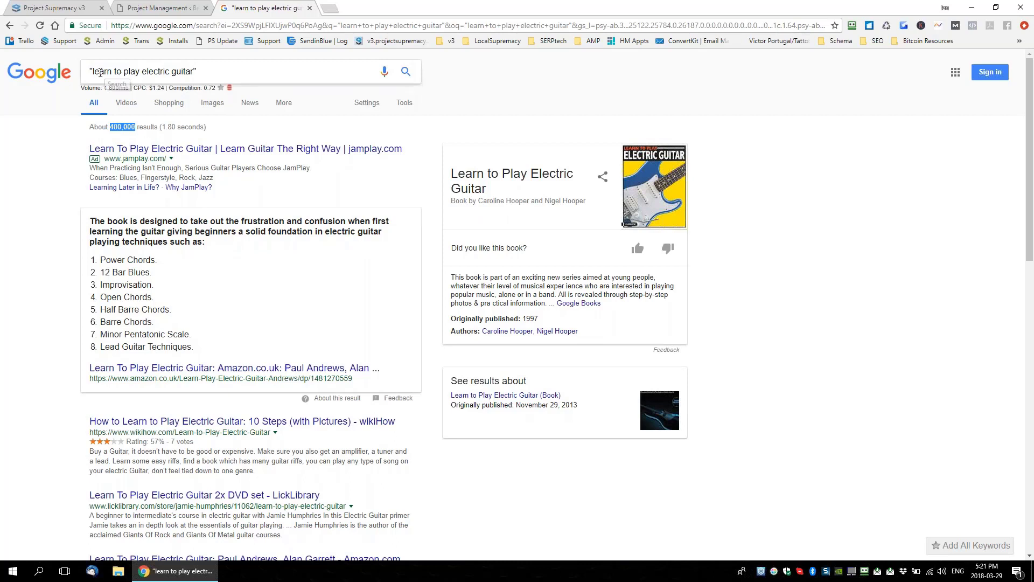
Restrict the quoted phrase to page titles by searching intitle:"learn to play electric guitar" and examine the result count.
{"action": "left_click", "coordinate": [90, 72]}
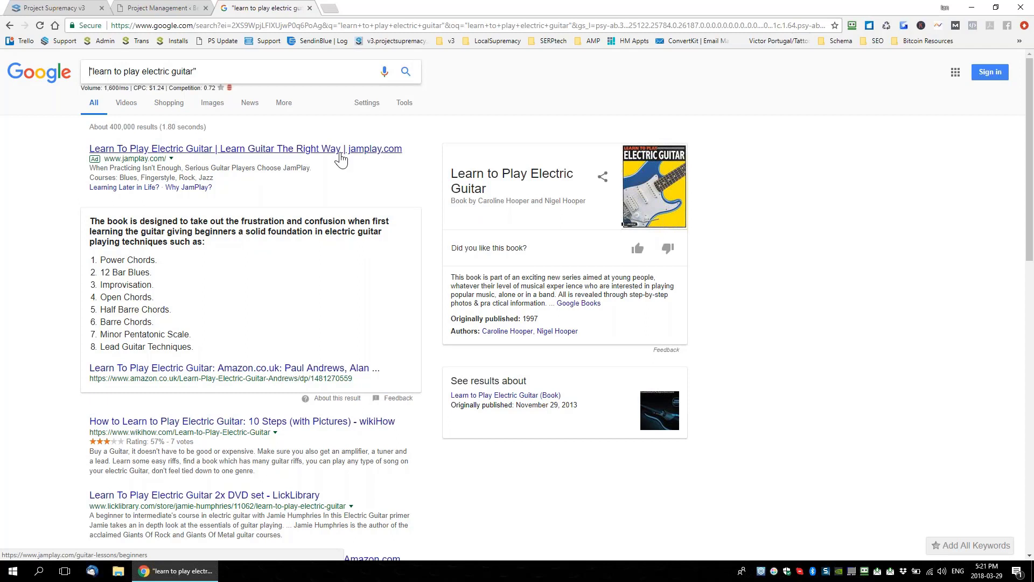
{"action": "type", "text": "intitle:"}
{"action": "key", "text": "Return"}
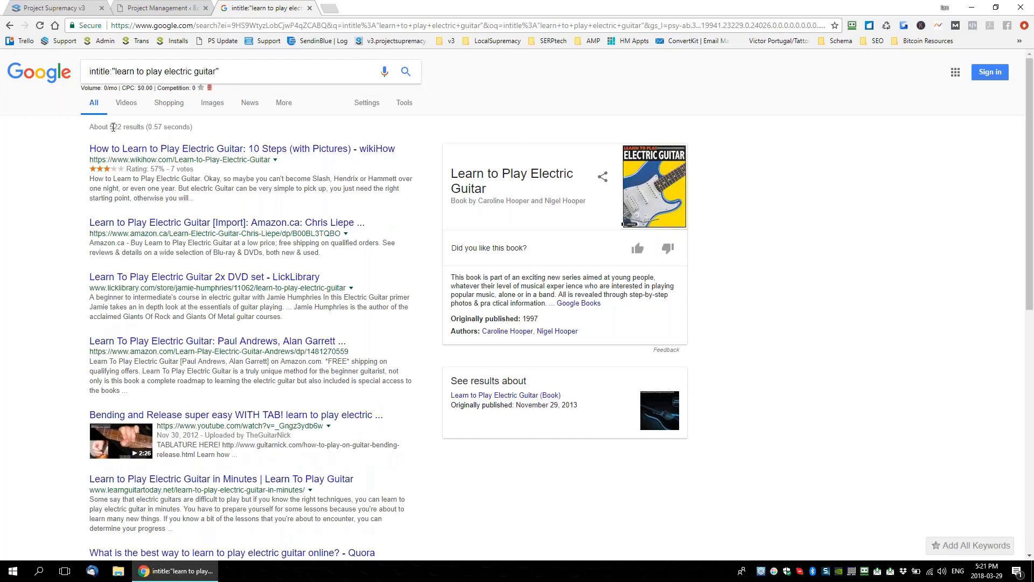
{"action": "left_click_drag", "start_coordinate": [110, 127], "coordinate": [122, 127]}
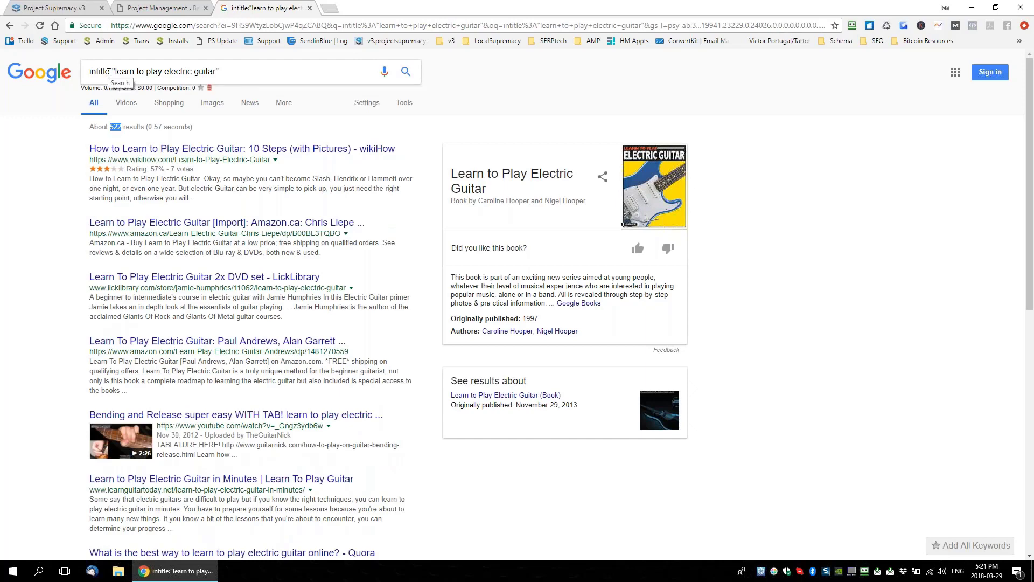
{"action": "left_click", "coordinate": [109, 72]}
{"action": "left_click_drag", "start_coordinate": [114, 71], "coordinate": [217, 72]}
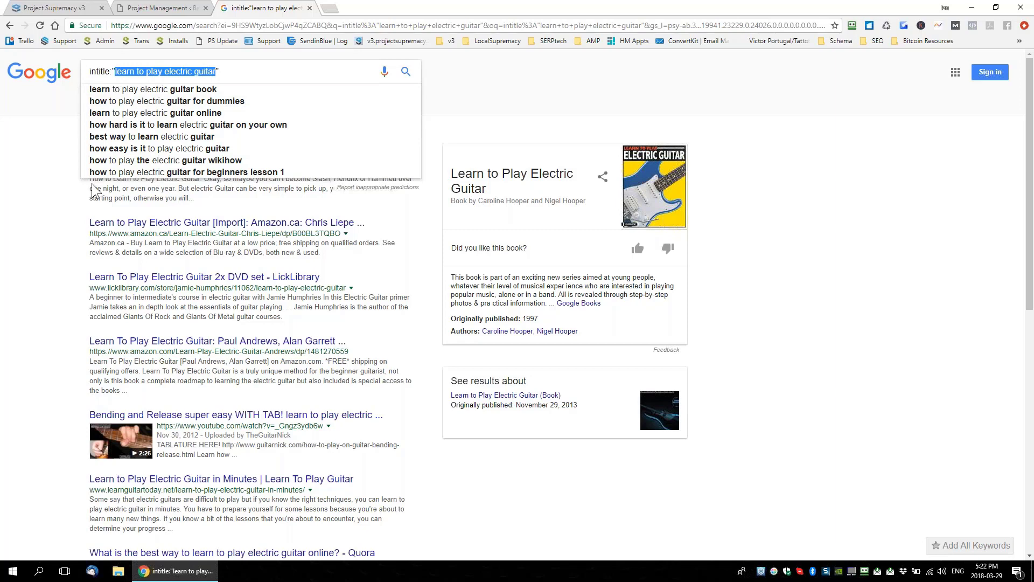
{"action": "left_click", "coordinate": [49, 198]}
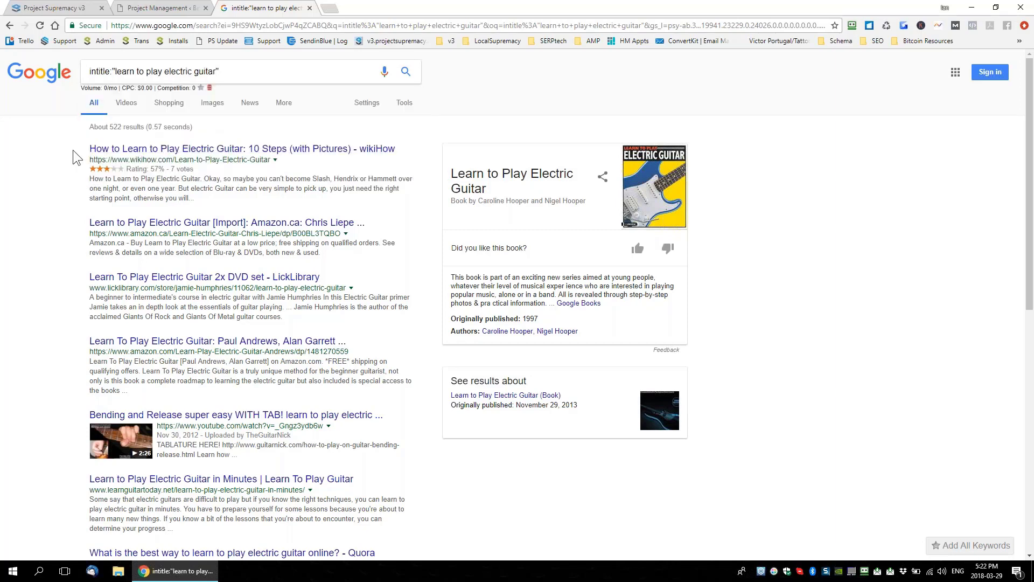
Examine the page titles and related searches in the intitle results for learn to play electric guitar.
{"action": "left_click_drag", "start_coordinate": [74, 151], "coordinate": [139, 149]}
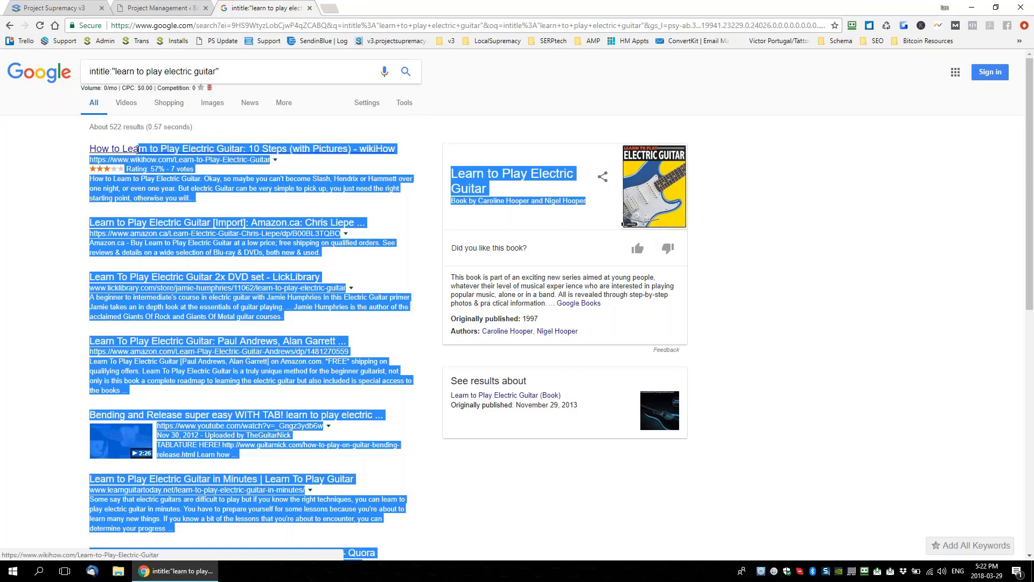
{"action": "left_click", "coordinate": [56, 232]}
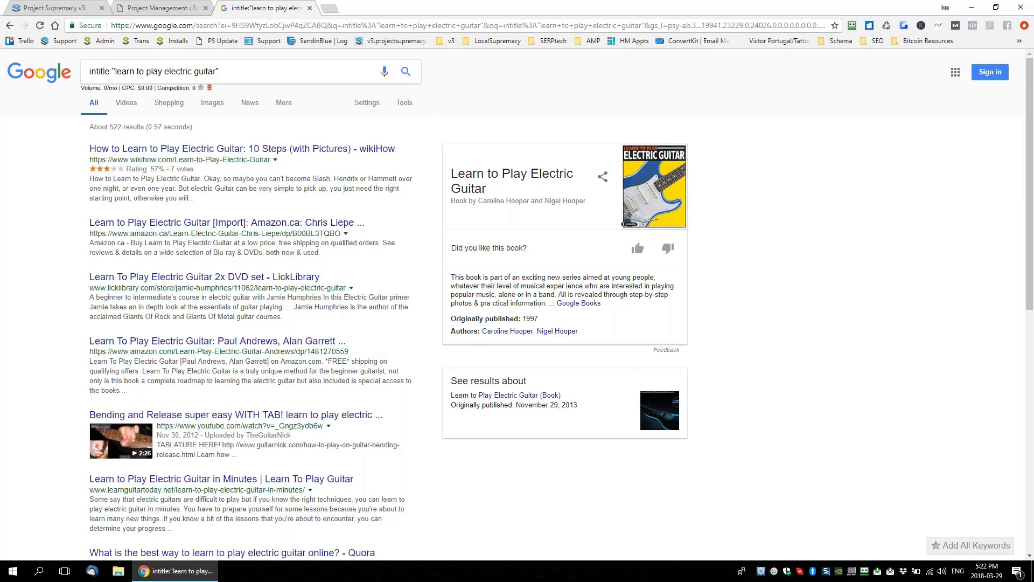
{"action": "scroll", "coordinate": [208, 375], "scroll_direction": "down", "scroll_amount": 6}
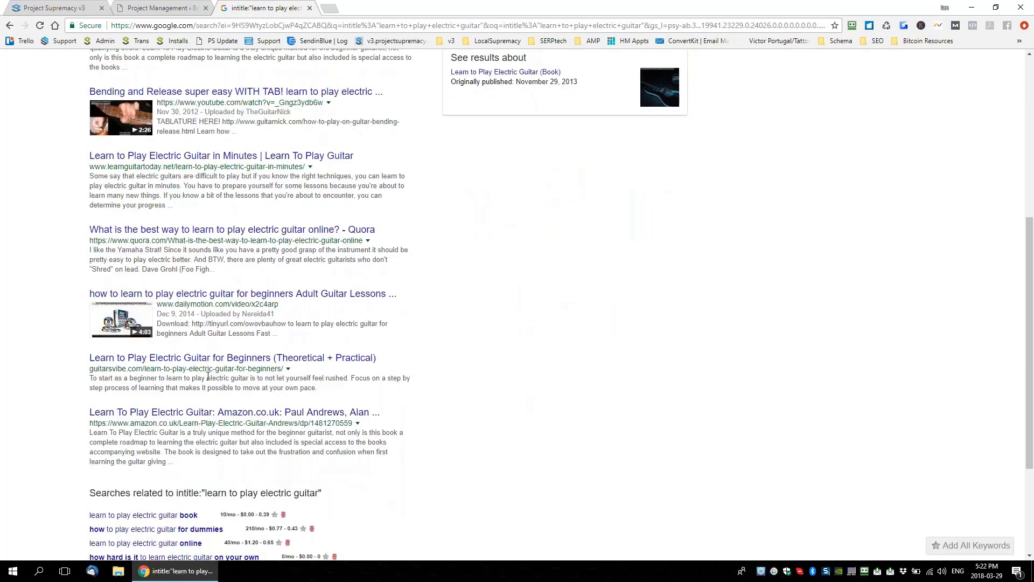
{"action": "scroll", "coordinate": [208, 376], "scroll_direction": "up", "scroll_amount": 7}
Change the search operator to run inurl:"learn to play electric guitar" and examine the result count.
{"action": "left_click", "coordinate": [110, 73]}
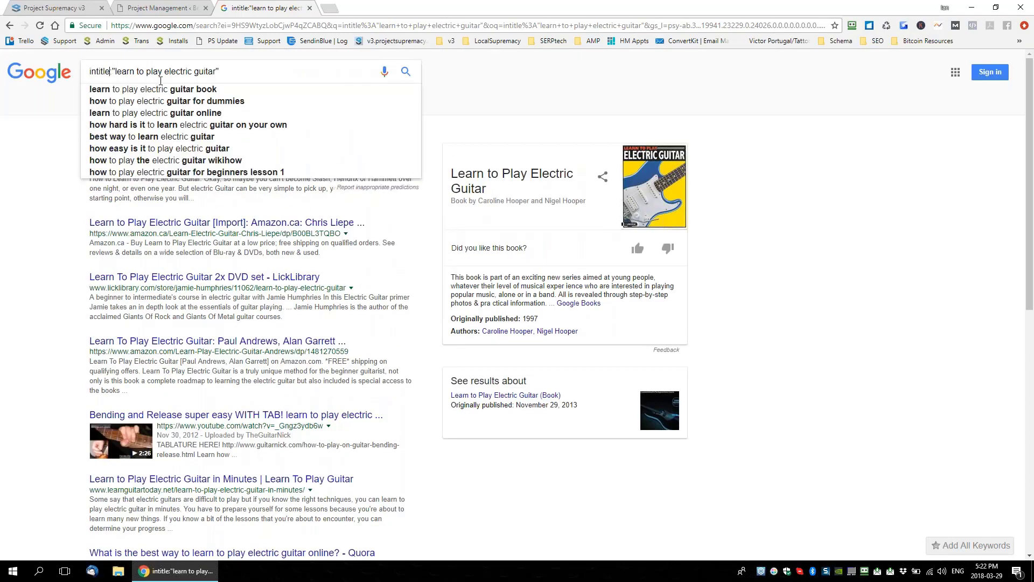
{"action": "key", "text": "shift+Left"}
{"action": "key", "text": "shift+Left"}
{"action": "key", "text": "shift+Left"}
{"action": "key", "text": "shift+Left"}
{"action": "key", "text": "shift+Left"}
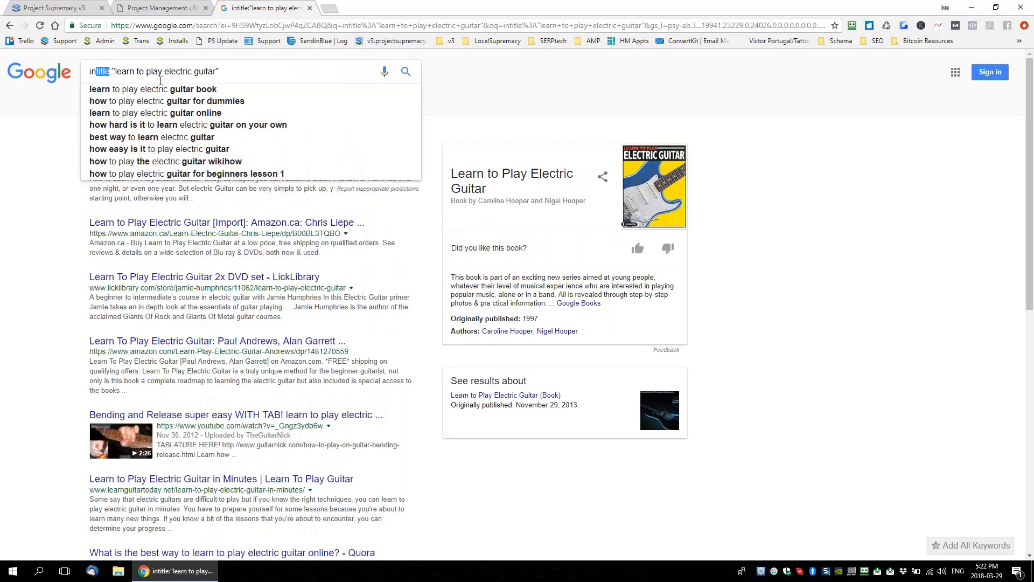
{"action": "type", "text": "url"}
{"action": "key", "text": "Return"}
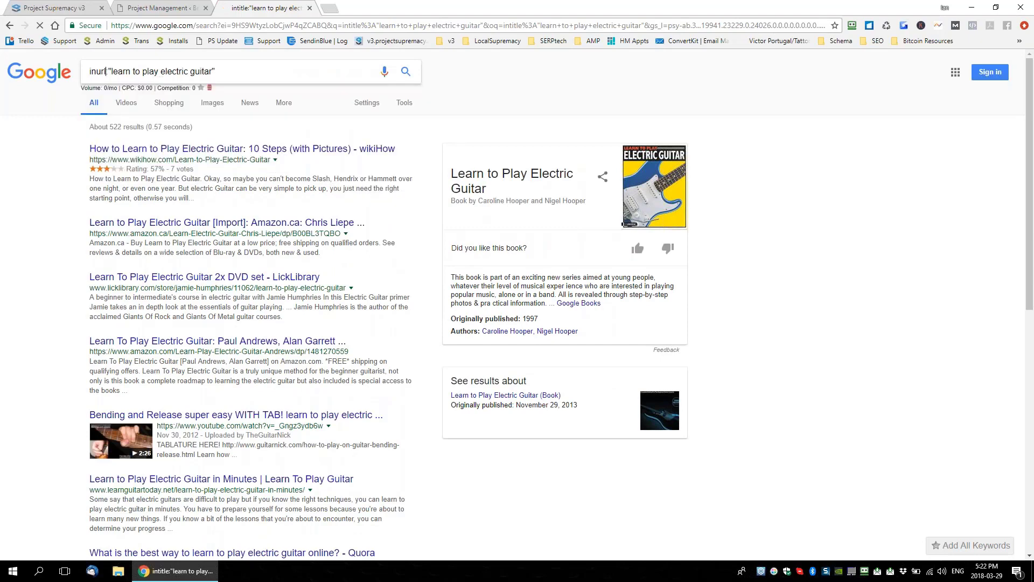
{"action": "left_click", "coordinate": [141, 72]}
{"action": "left_click_drag", "start_coordinate": [113, 72], "coordinate": [194, 71]}
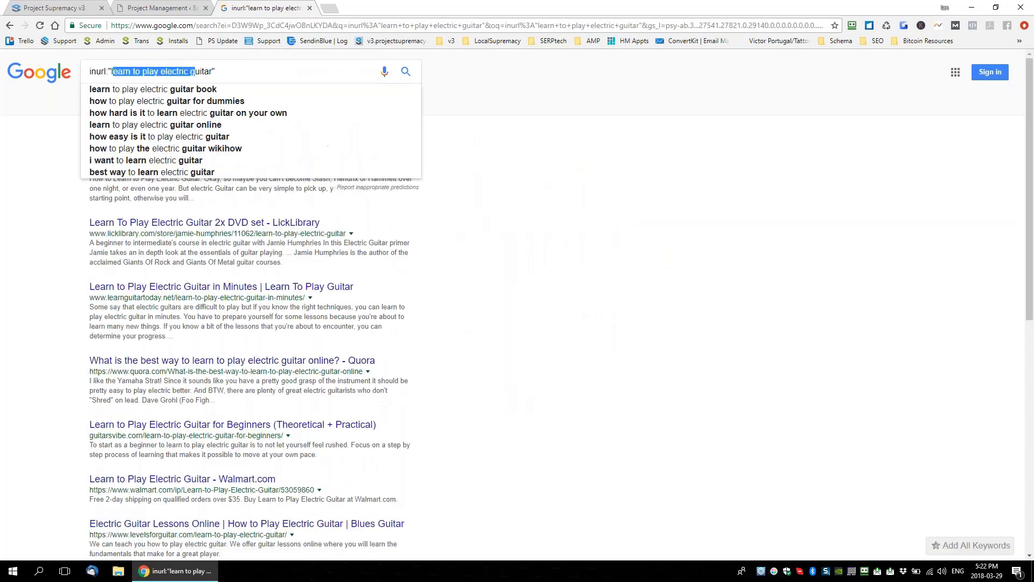
{"action": "left_click", "coordinate": [53, 224]}
{"action": "double_click", "coordinate": [112, 127]}
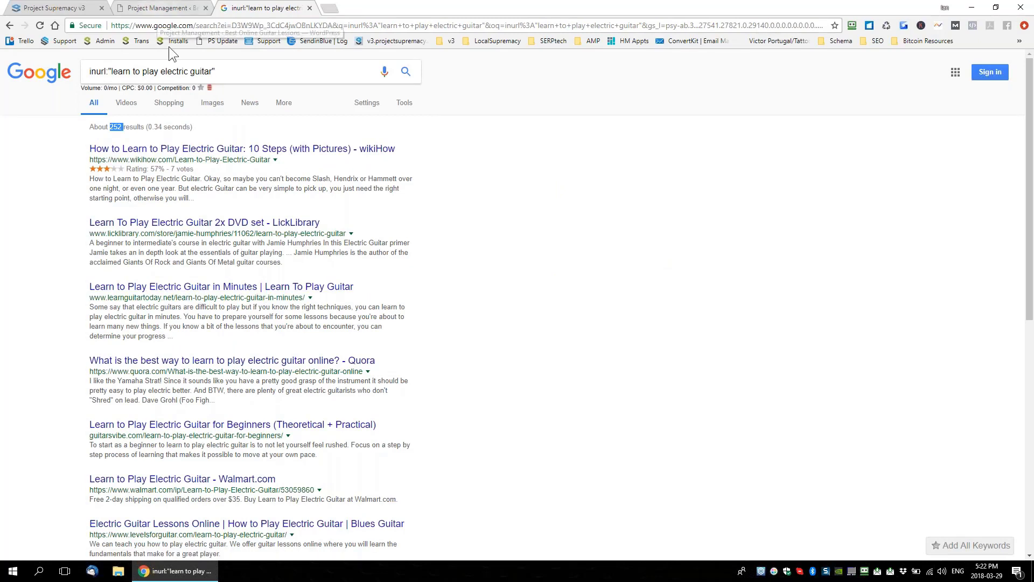
{"action": "left_click_drag", "start_coordinate": [92, 127], "coordinate": [133, 128]}
Switch back to Project Supremacy's Project Management page and reopen Live Project to refresh the ELECTRIC group's keyword data.
{"action": "left_click", "coordinate": [164, 8]}
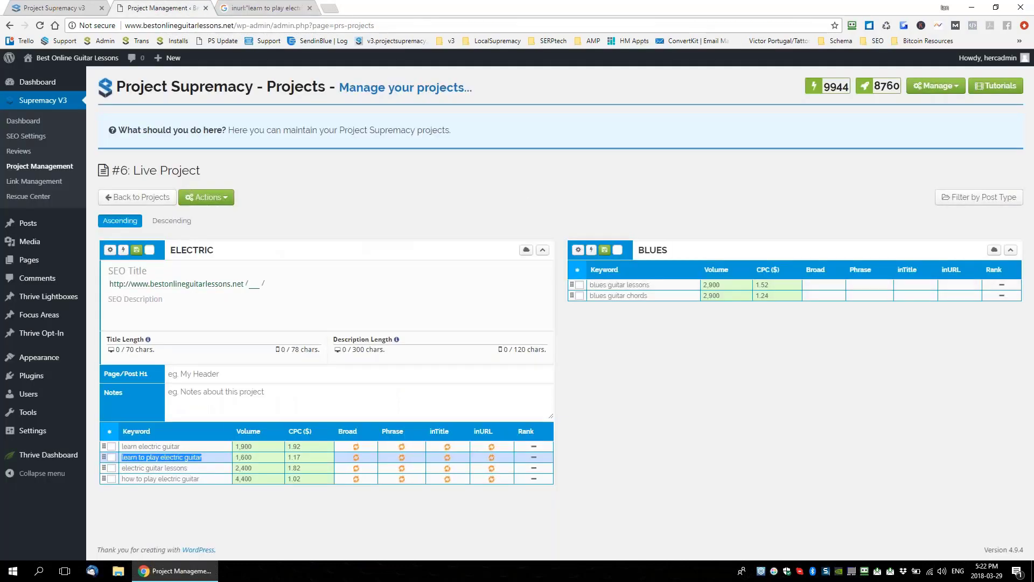
{"action": "left_click", "coordinate": [128, 197]}
{"action": "left_click", "coordinate": [722, 219]}
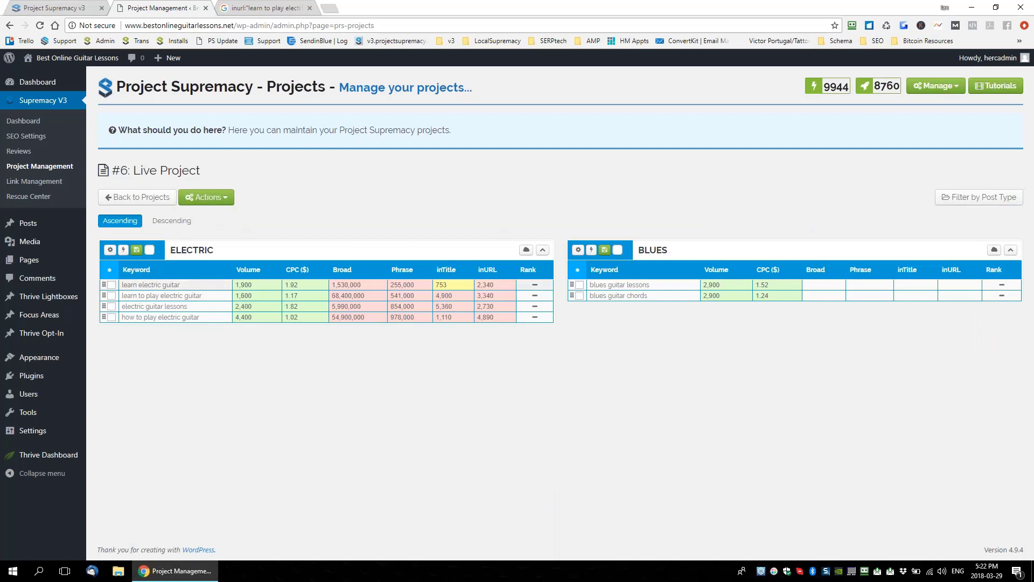
Select all keywords in the BLUES group, expand its SEO details, and retrieve the keyword data.
{"action": "left_click", "coordinate": [577, 269]}
{"action": "left_click", "coordinate": [578, 251]}
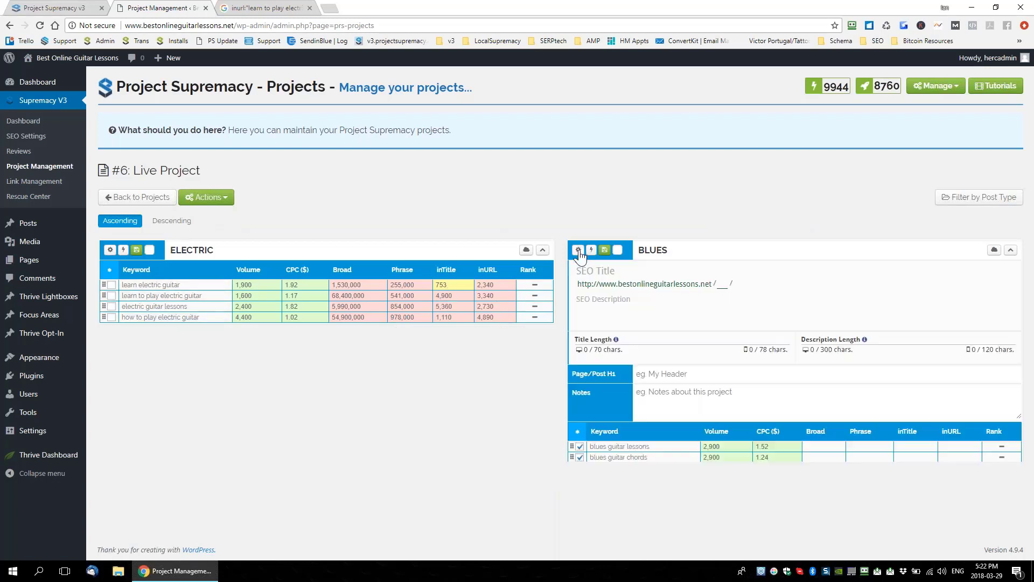
{"action": "left_click", "coordinate": [591, 252]}
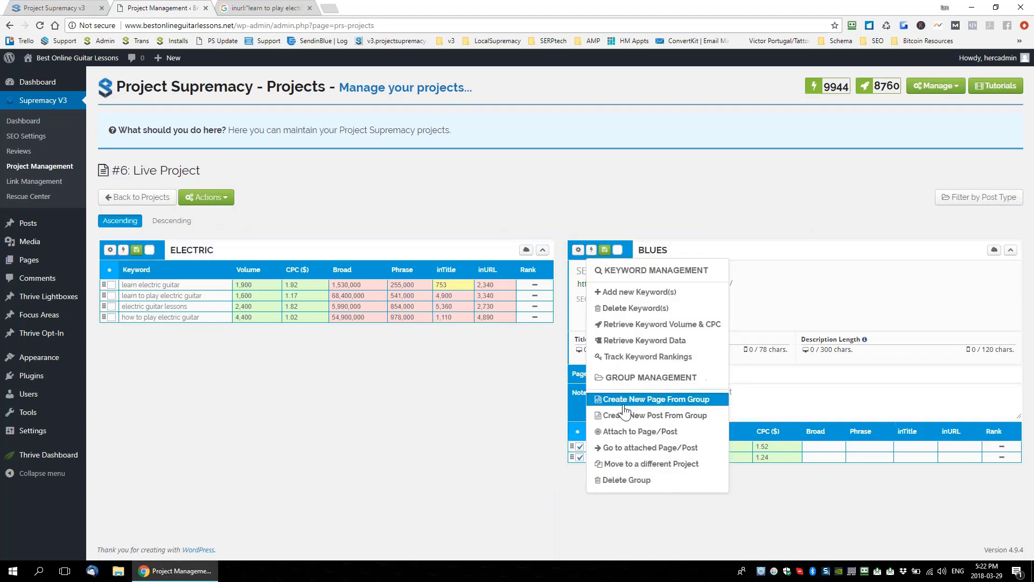
{"action": "left_click", "coordinate": [662, 340]}
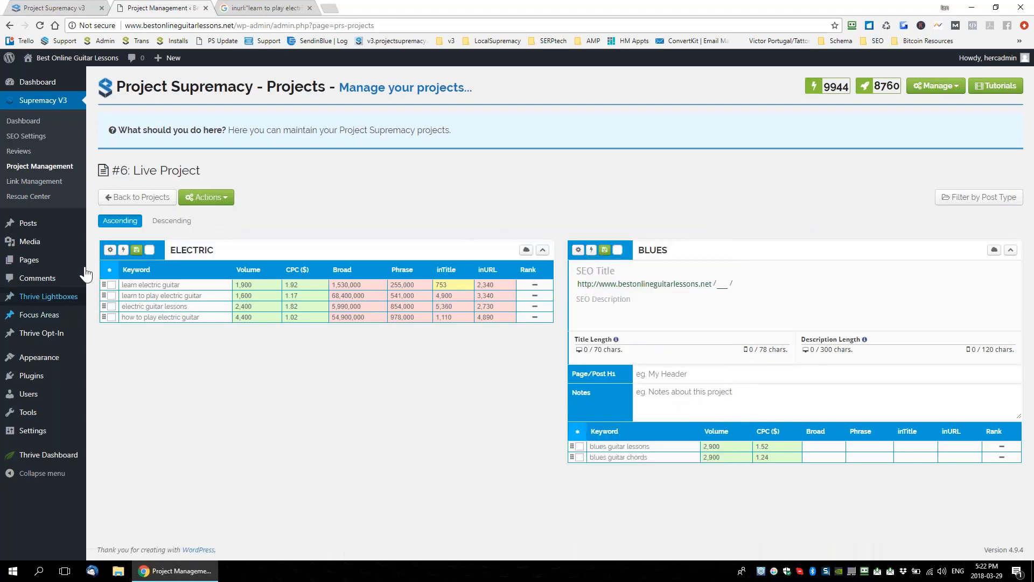
Expand the ELECTRIC group's SEO details and show its word cloud with the word electric highlighted in the keywords.
{"action": "left_click", "coordinate": [111, 251]}
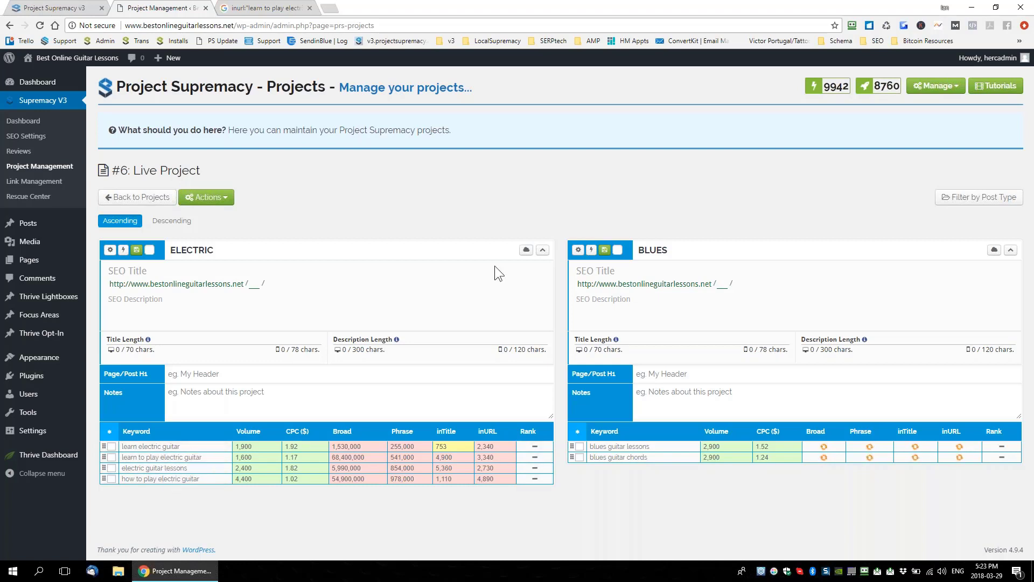
{"action": "left_click", "coordinate": [526, 251]}
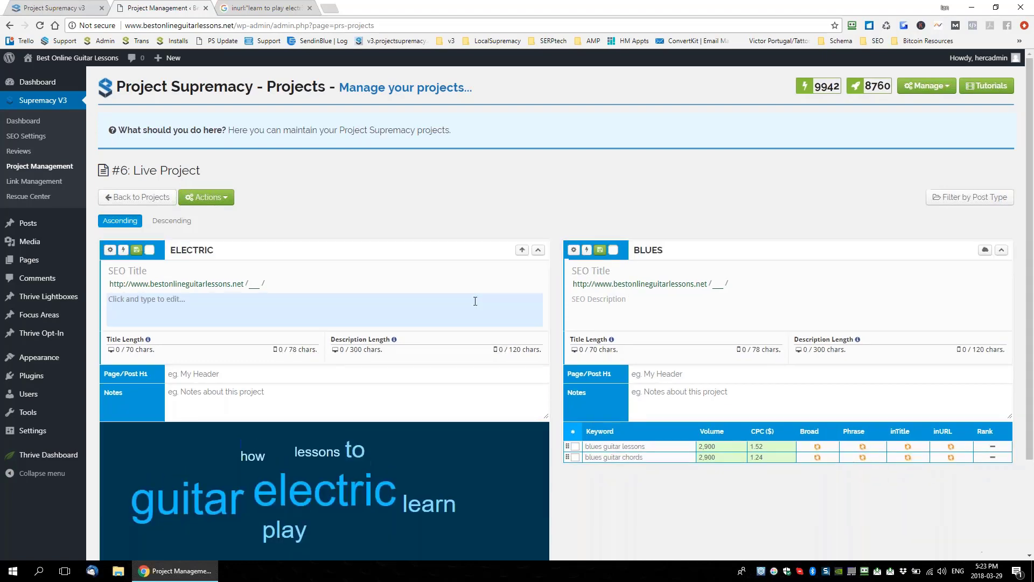
{"action": "scroll", "coordinate": [475, 302], "scroll_direction": "down", "scroll_amount": 3}
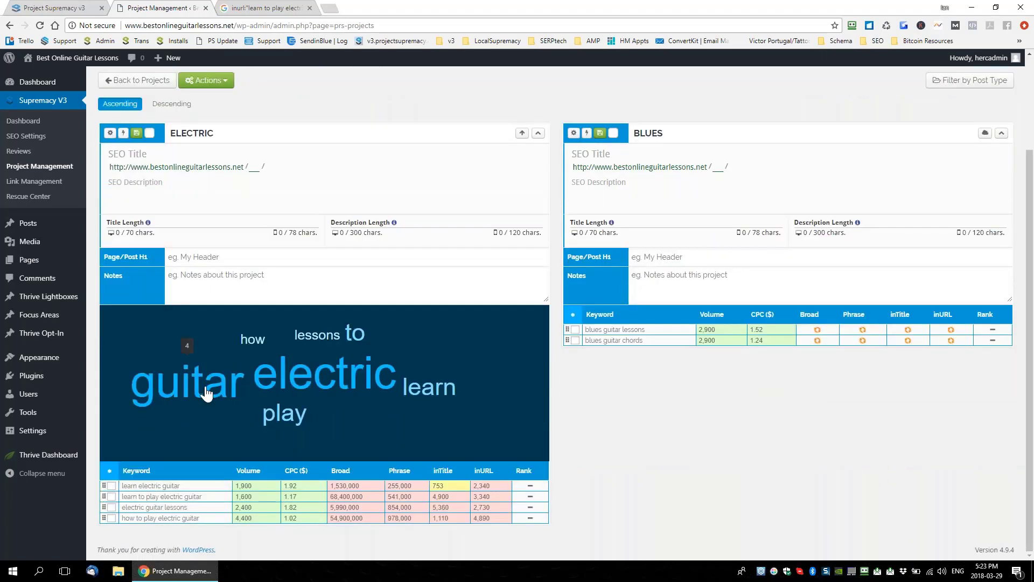
{"action": "mouse_move", "coordinate": [317, 380]}
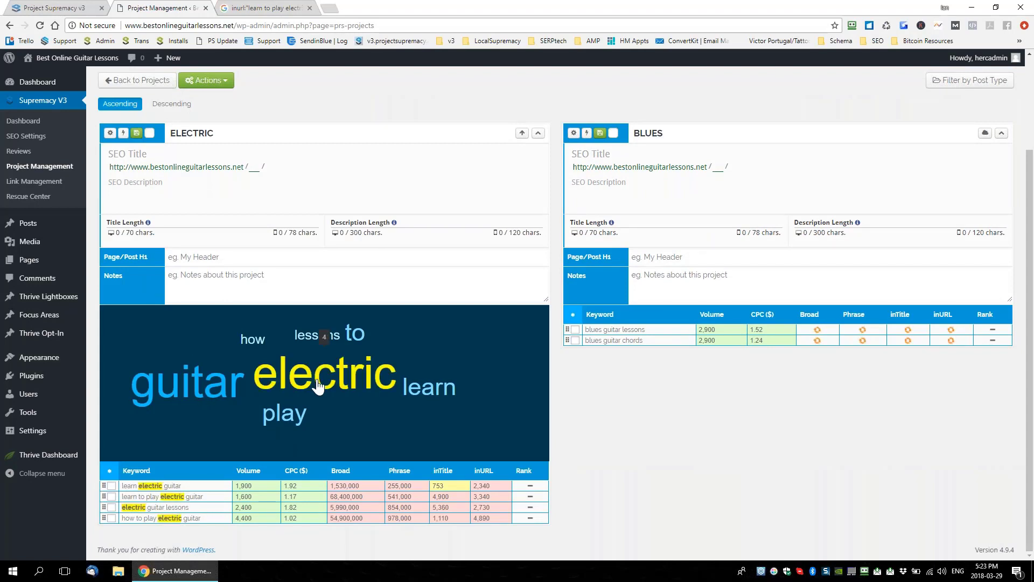
{"action": "mouse_move", "coordinate": [198, 396]}
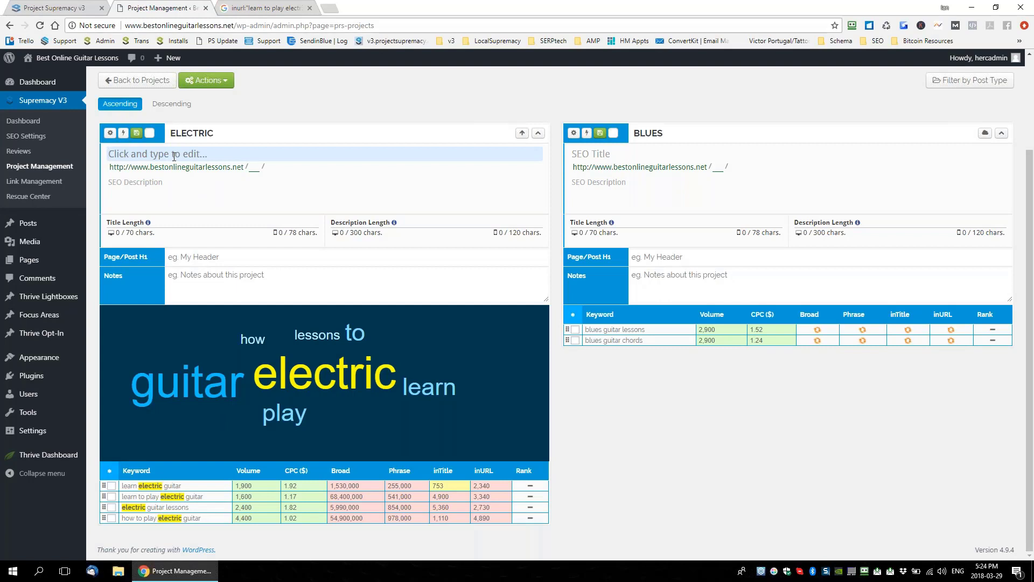
Enter "Learn Electric Guitar" as the ELECTRIC group's SEO title.
{"action": "type", "text": "Elect"}
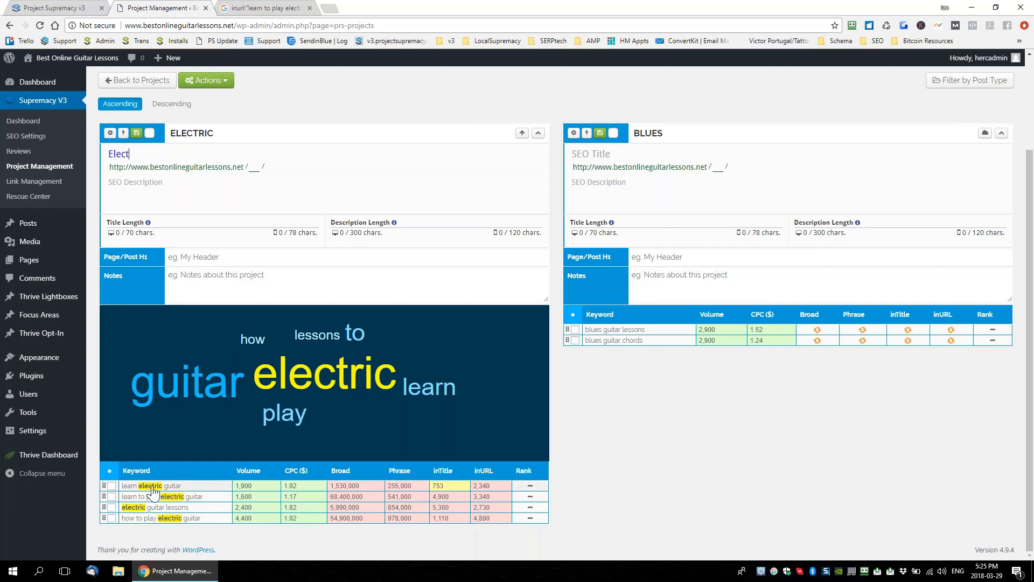
{"action": "key", "text": "ctrl+a"}
{"action": "type", "text": "Learn ELec"}
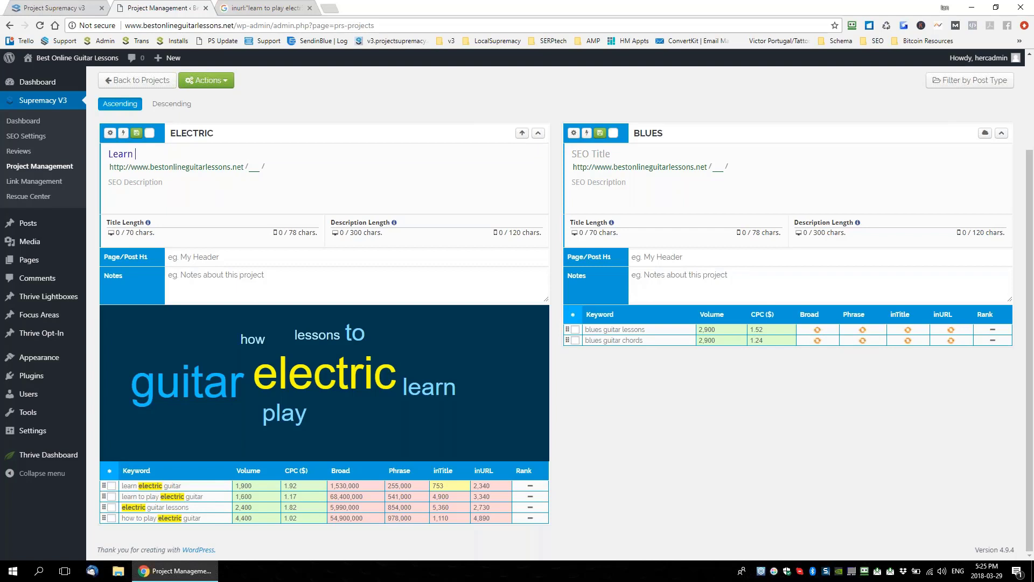
{"action": "key", "text": "BackSpace"}
{"action": "key", "text": "BackSpace"}
{"action": "key", "text": "BackSpace"}
{"action": "type", "text": "lectric Guitar"}
Extend the ELECTRIC group's SEO title with "| How To Play Like A Pro In 6 Weeks".
{"action": "left_click_drag", "start_coordinate": [480, 392], "coordinate": [352, 366]}
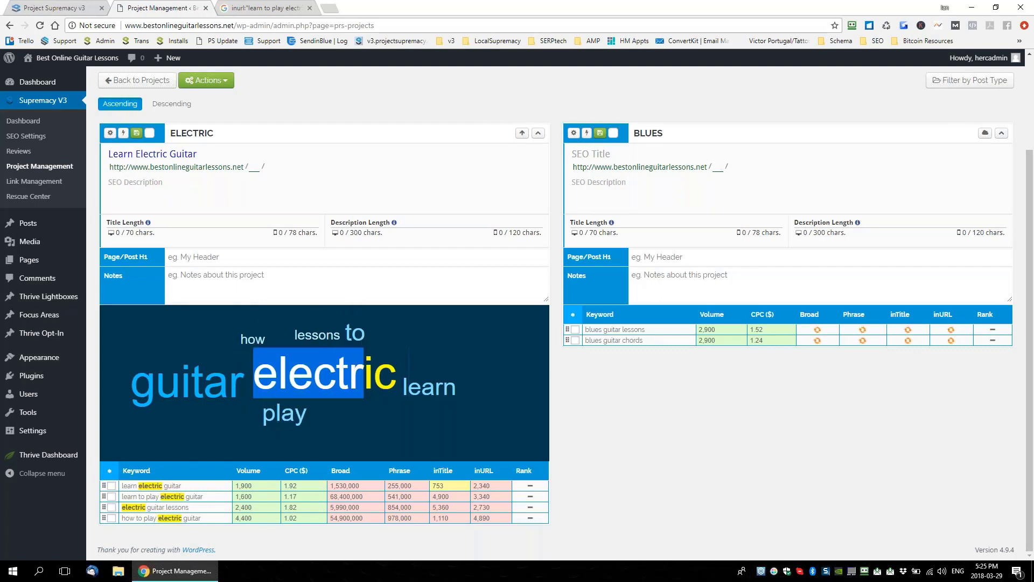
{"action": "left_click", "coordinate": [215, 154]}
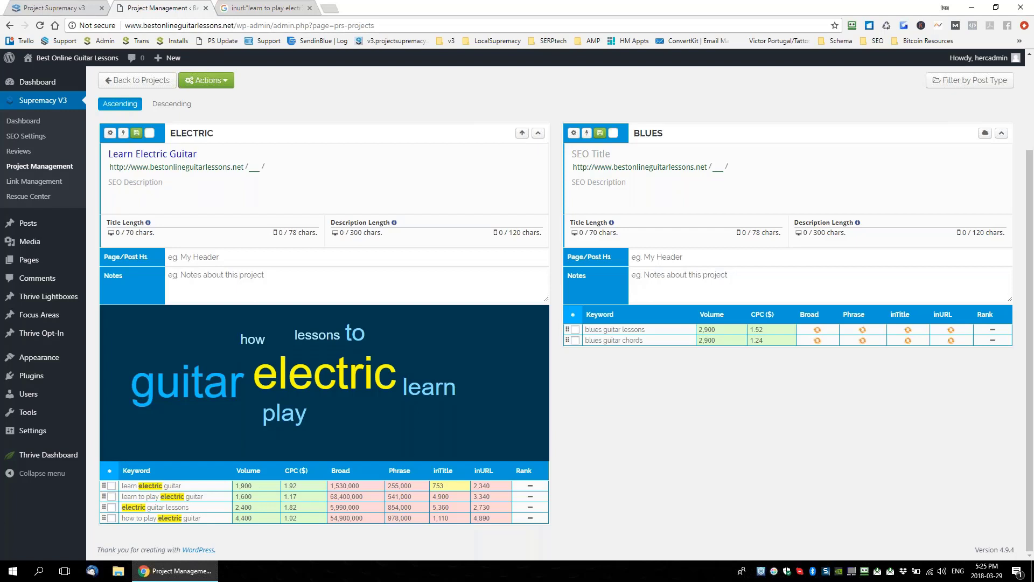
{"action": "type", "text": "| How To PLay"}
{"action": "left_click", "coordinate": [250, 154]}
{"action": "key", "text": "BackSpace"}
{"action": "type", "text": "l To"}
{"action": "key", "text": "BackSpace"}
{"action": "key", "text": "BackSpace"}
{"action": "type", "text": "LIke"}
{"action": "key", "text": "BackSpace"}
{"action": "key", "text": "BackSpace"}
{"action": "key", "text": "BackSpace"}
{"action": "key", "text": "BackSpace"}
{"action": "type", "text": "ike"}
{"action": "key", "text": "BackSpace"}
{"action": "key", "text": "BackSpace"}
{"action": "type", "text": "e A Pro In 6 Weeks."}
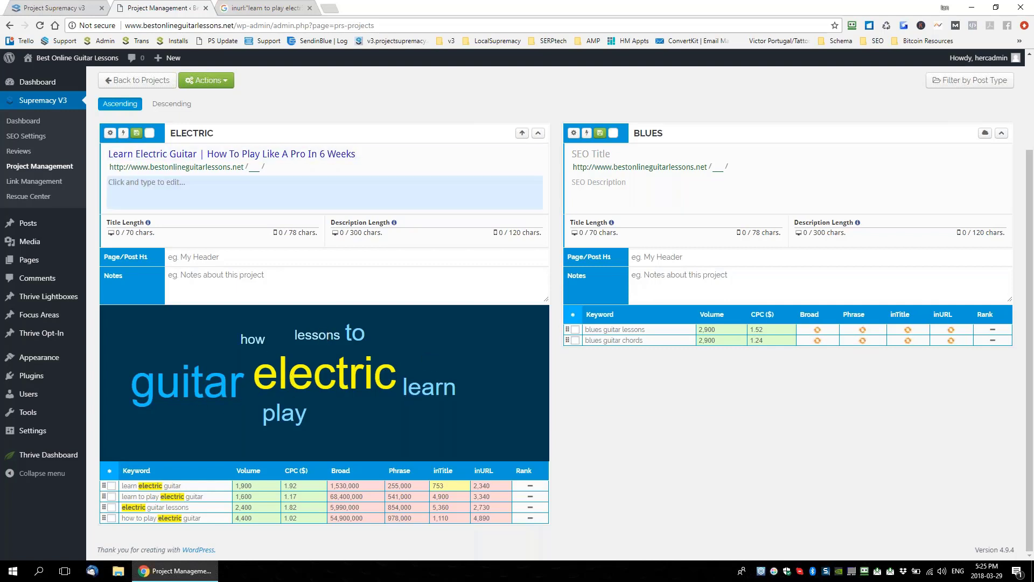
Compare the ELECTRIC group's SEO title and domain name with the wording of its first three keywords.
{"action": "left_click_drag", "start_coordinate": [197, 154], "coordinate": [105, 155]}
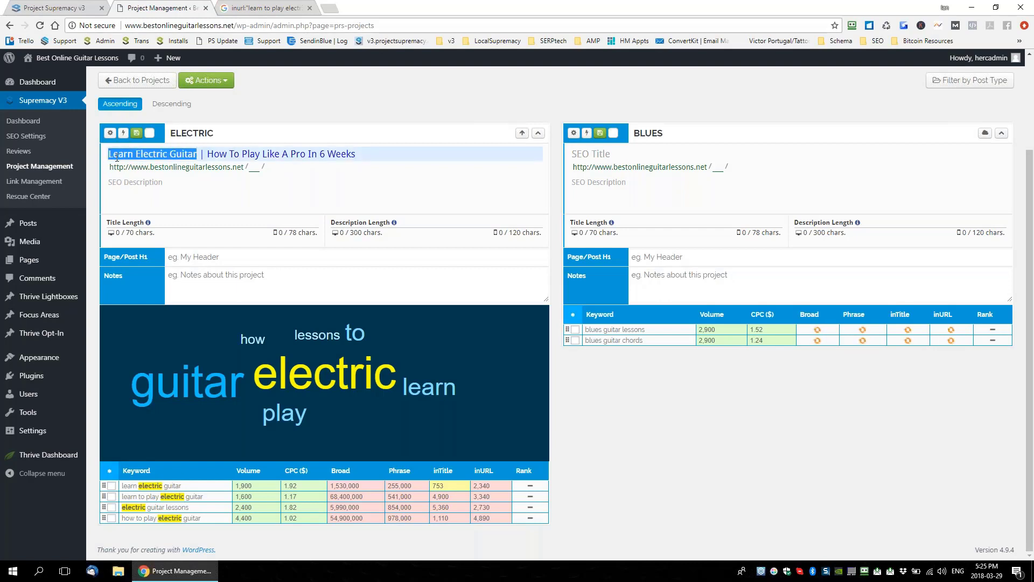
{"action": "left_click", "coordinate": [182, 485]}
{"action": "left_click_drag", "start_coordinate": [177, 486], "coordinate": [112, 487]}
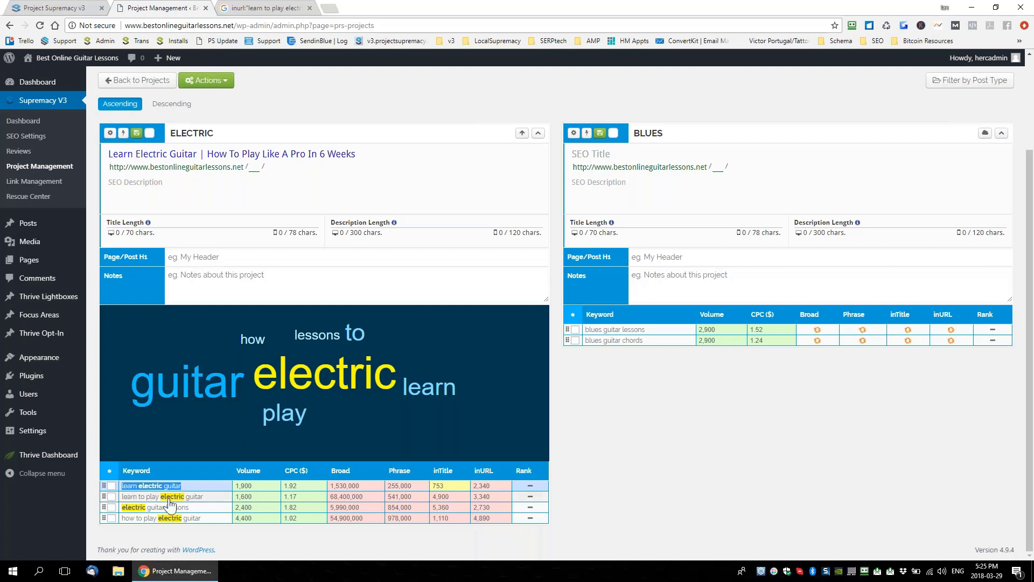
{"action": "left_click_drag", "start_coordinate": [204, 496], "coordinate": [124, 502]}
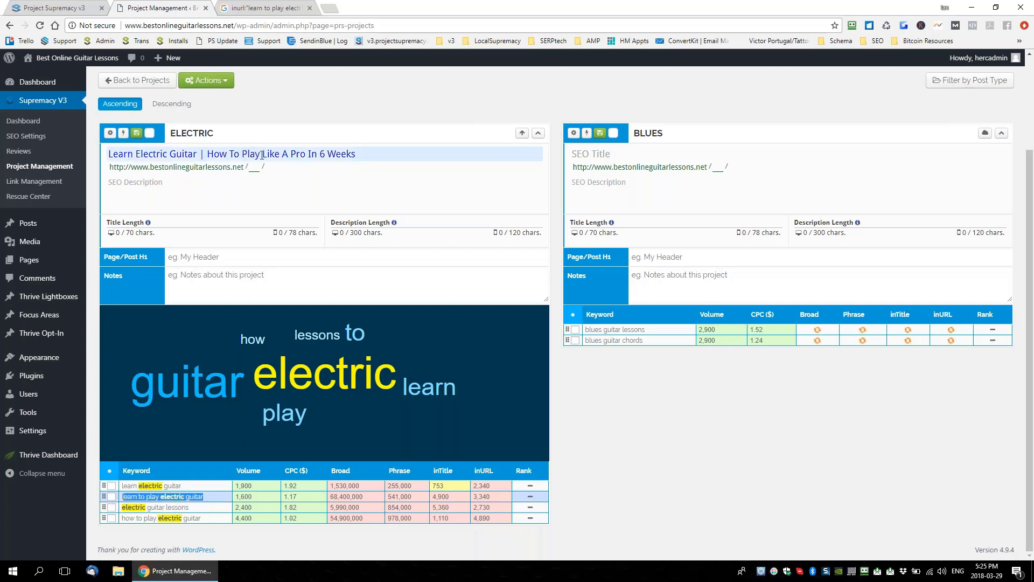
{"action": "left_click_drag", "start_coordinate": [190, 507], "coordinate": [114, 508]}
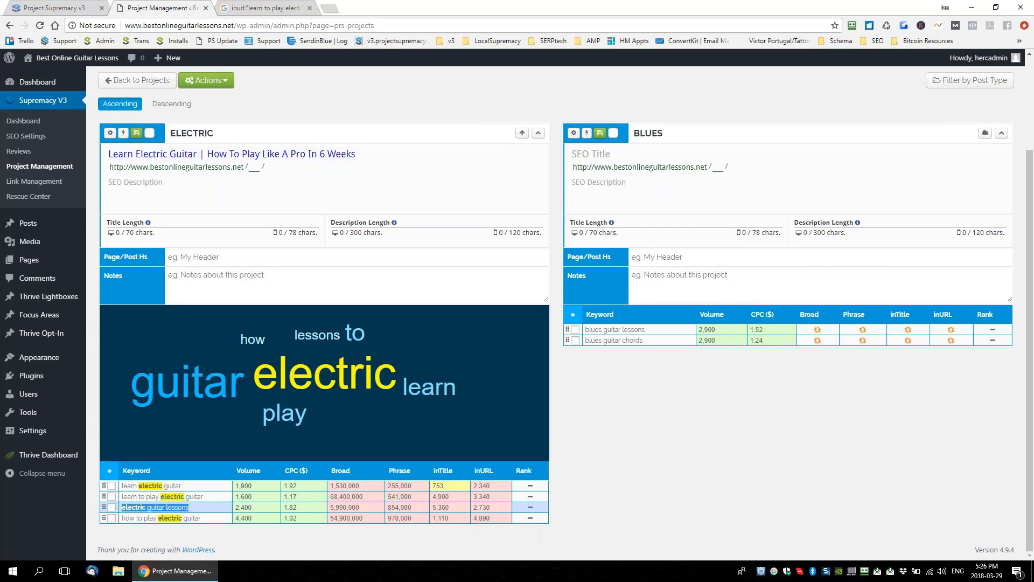
{"action": "left_click_drag", "start_coordinate": [207, 168], "coordinate": [232, 168]}
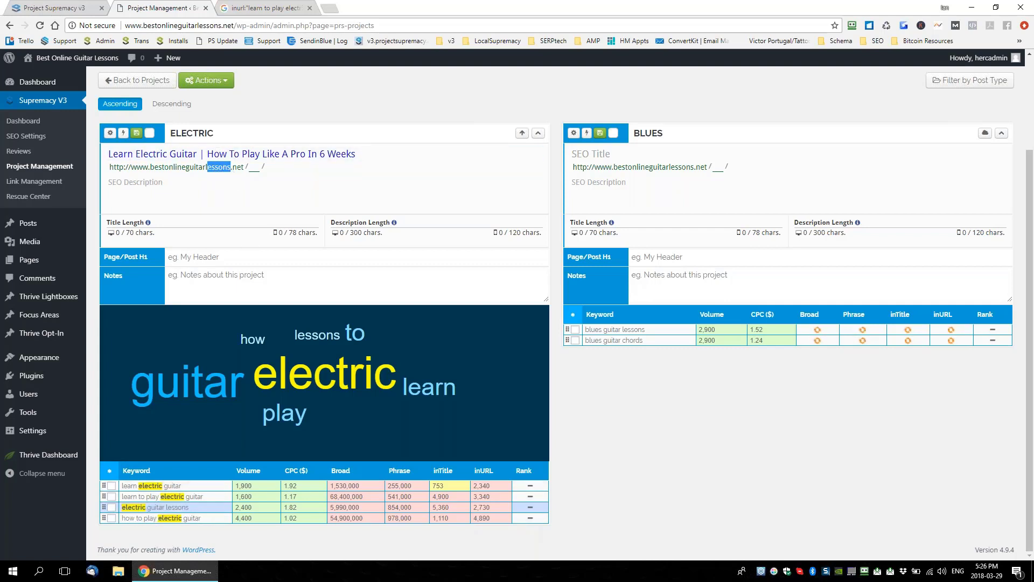
Set the ELECTRIC group's URL slug to learn-electric.
{"action": "left_click", "coordinate": [255, 168]}
{"action": "left_click_drag", "start_coordinate": [148, 171], "coordinate": [190, 173]}
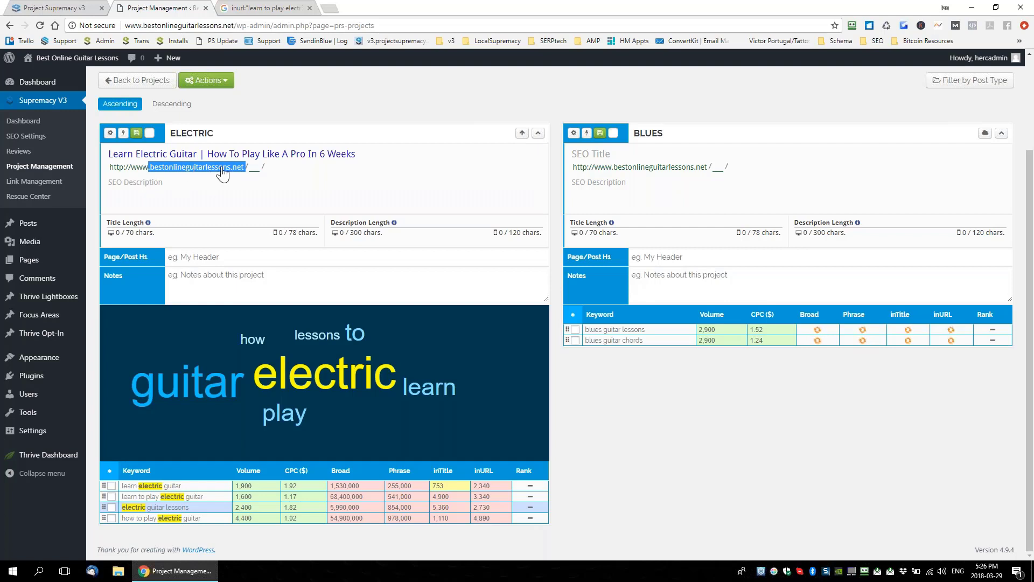
{"action": "left_click", "coordinate": [254, 167]}
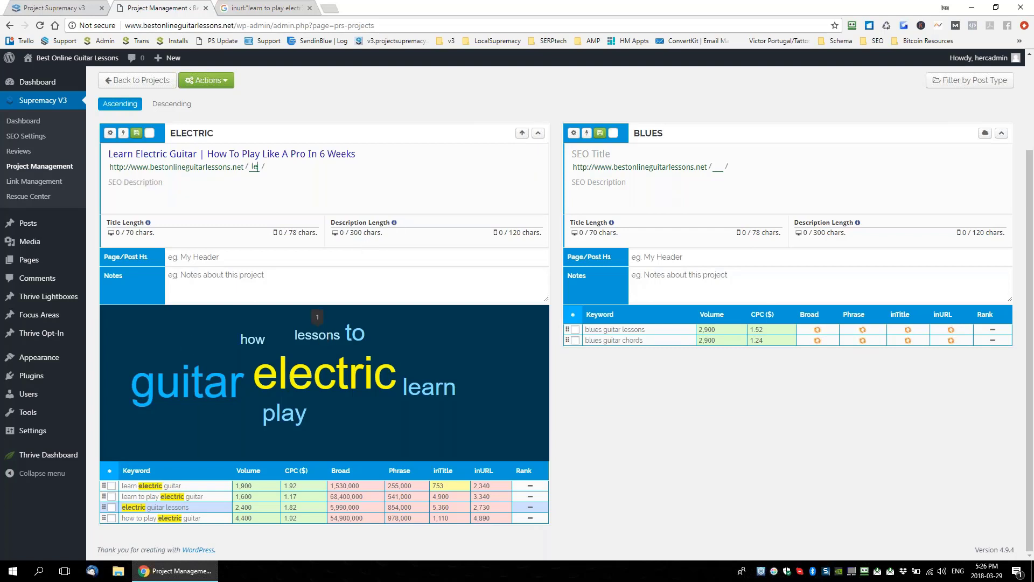
{"action": "type", "text": "elec"}
{"action": "type", "text": "tric"}
{"action": "type", "text": "learn-"}
{"action": "key", "text": "BackSpace"}
{"action": "key", "text": "BackSpace"}
{"action": "key", "text": "BackSpace"}
{"action": "key", "text": "BackSpace"}
{"action": "key", "text": "BackSpace"}
{"action": "type", "text": "earn-"}
{"action": "key", "text": "shift+Right"}
{"action": "key", "text": "shift+Right"}
{"action": "key", "text": "shift+Right"}
{"action": "key", "text": "shift+Right"}
{"action": "key", "text": "shift+Right"}
{"action": "key", "text": "shift+Right"}
{"action": "key", "text": "shift+Right"}
{"action": "key", "text": "shift+Right"}
{"action": "key", "text": "shift+Right"}
{"action": "key", "text": "shift+Right"}
{"action": "key", "text": "shift+Right"}
{"action": "key", "text": "shift+Right"}
{"action": "key", "text": "shift+Right"}
{"action": "key", "text": "shift+Right"}
Enter "How to Play electric guitar like a pro. Learn to play in as little as six weeks." as the ELECTRIC group's SEO description.
{"action": "left_click", "coordinate": [180, 190]}
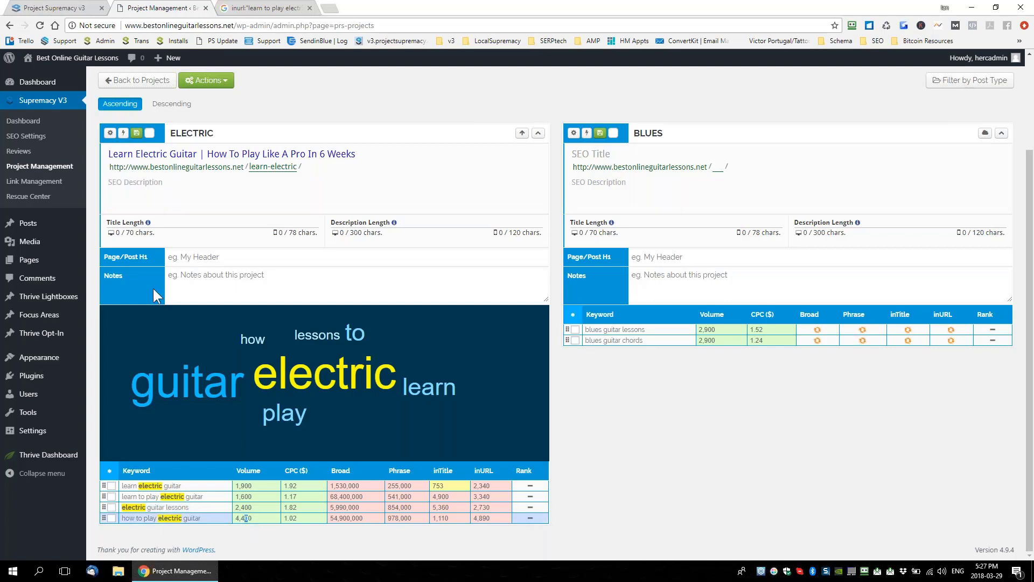
{"action": "left_click", "coordinate": [153, 189]}
{"action": "type", "text": "HOw To"}
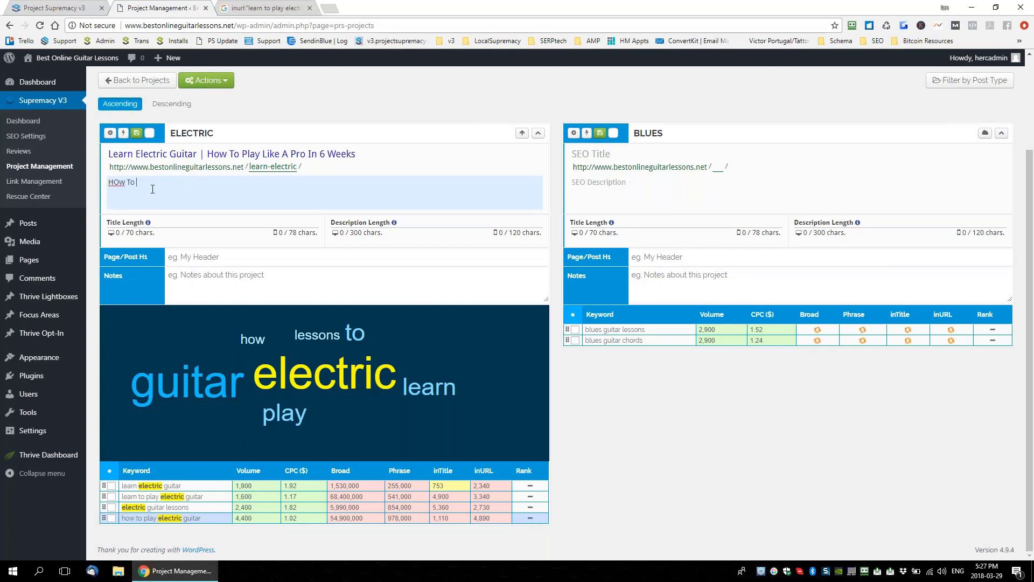
{"action": "key", "text": "BackSpace"}
{"action": "key", "text": "BackSpace"}
{"action": "key", "text": "BackSpace"}
{"action": "key", "text": "BackSpace"}
{"action": "type", "text": "ow to Play electric guitar like a pro.  Learn to play in a"}
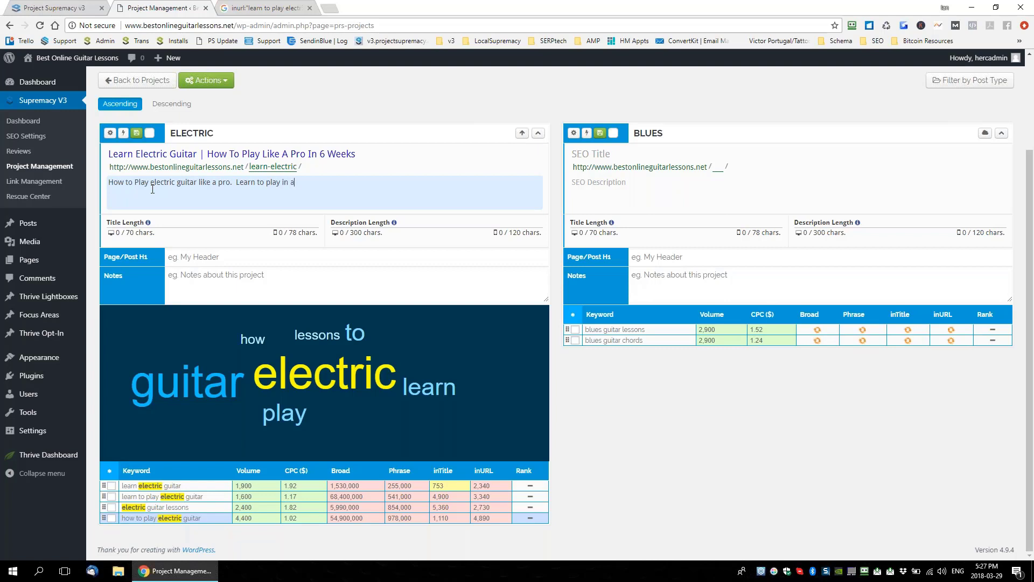
{"action": "type", "text": "s little as six week"}
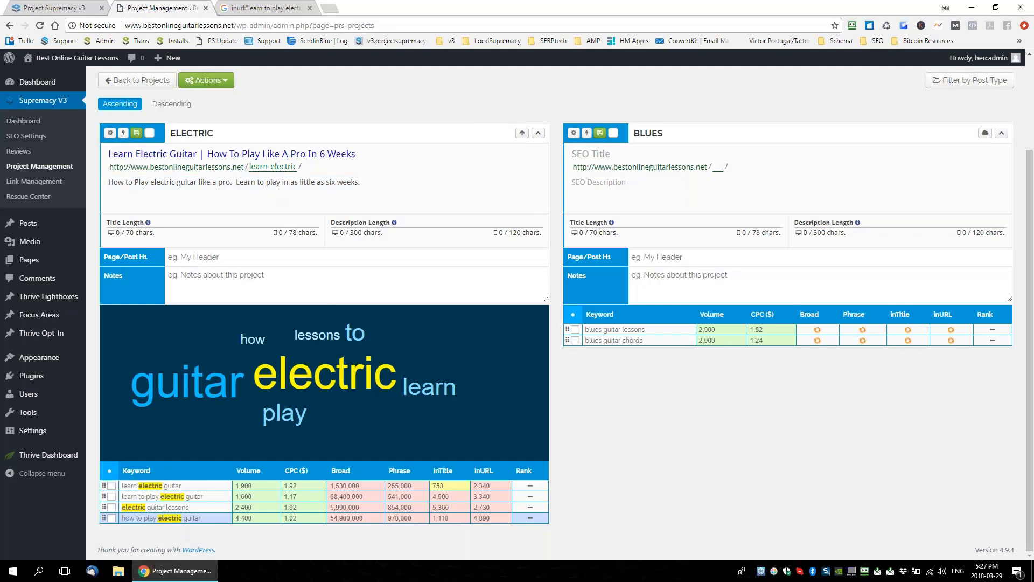
Extend the ELECTRIC group's SEO description after "six weeks" with "with our online lessons. Free to try.".
{"action": "key", "text": "BackSpace"}
{"action": "type", "text": "with our online lessons.  Free to try."}
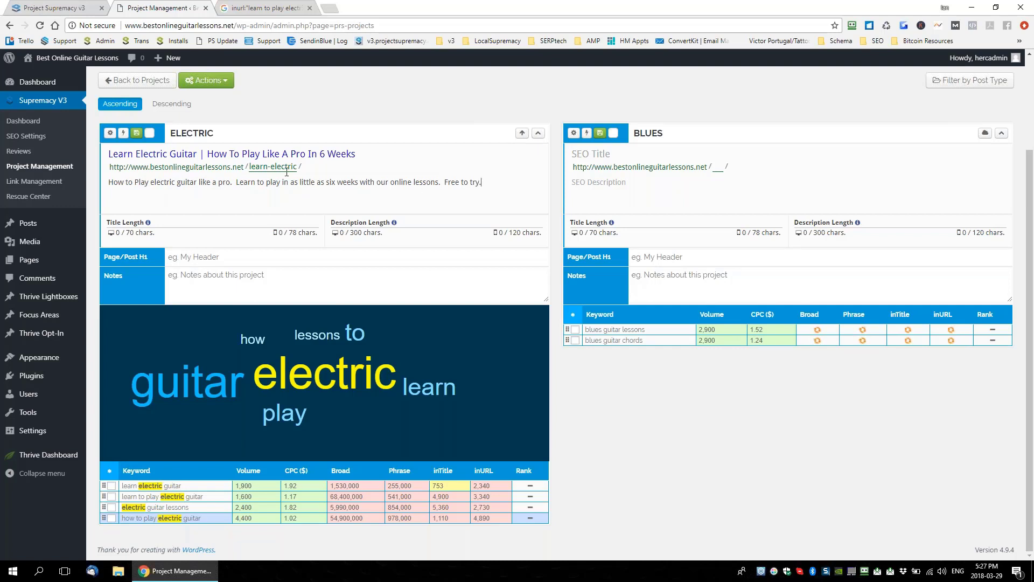
Set the ELECTRIC group's Page/Post H1 to "Learn To Play Electric Guitar", compare it with the SEO title and URL, and save the group.
{"action": "left_click", "coordinate": [139, 134]}
{"action": "left_click", "coordinate": [233, 257]}
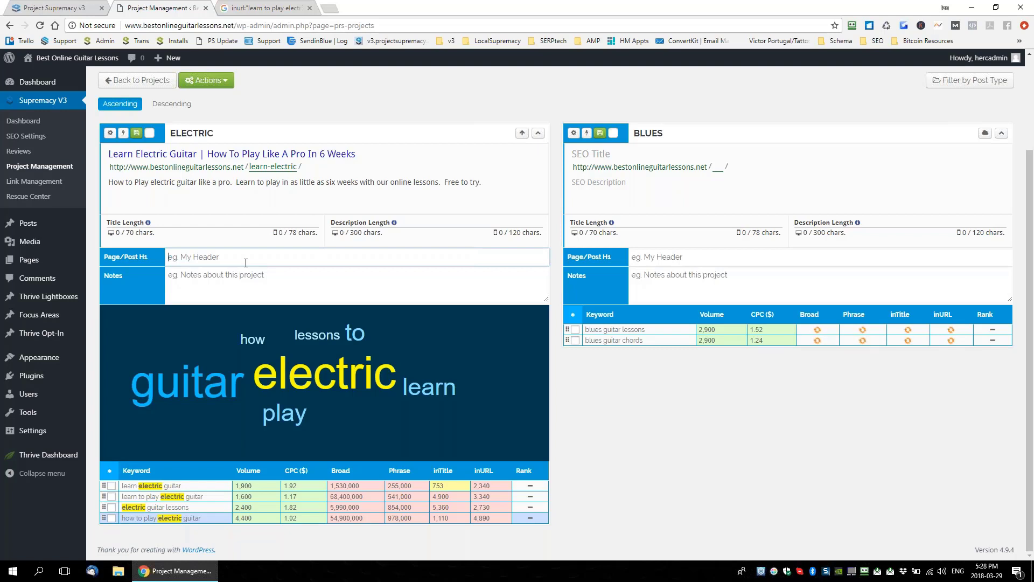
{"action": "type", "text": "Learn To Play Electric Guitar"}
{"action": "left_click", "coordinate": [137, 134]}
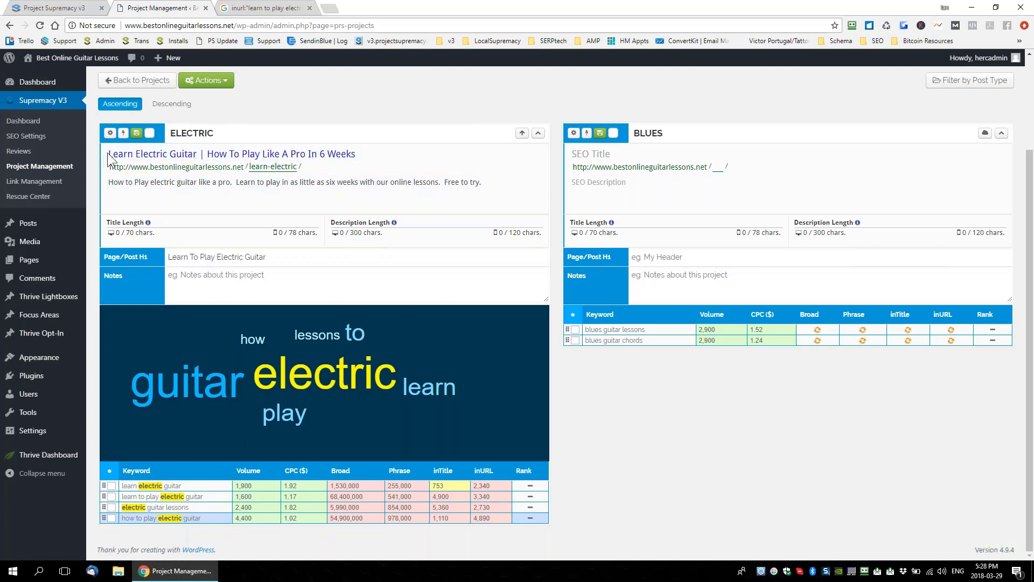
{"action": "left_click_drag", "start_coordinate": [106, 157], "coordinate": [302, 167]}
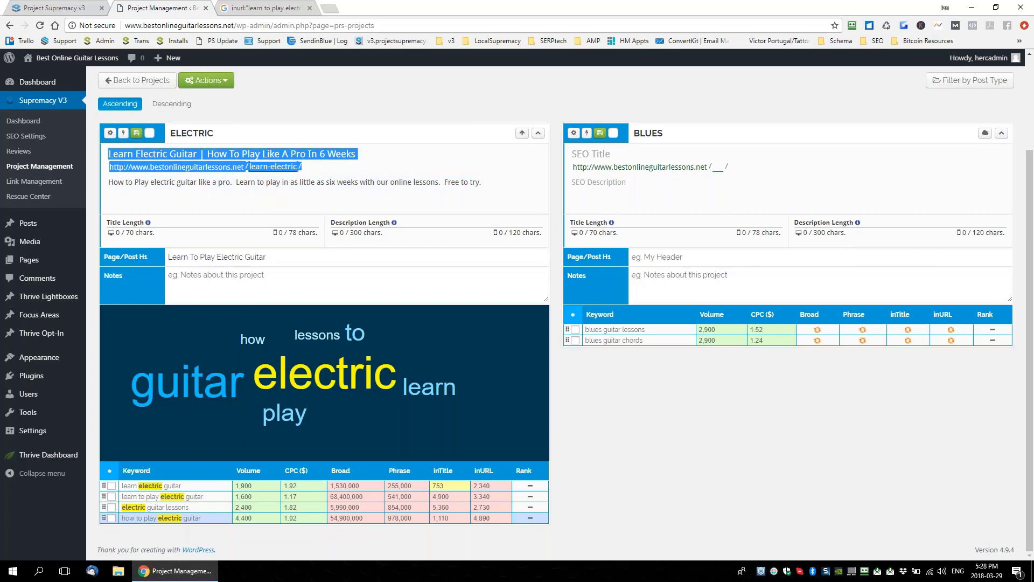
{"action": "triple_click", "coordinate": [275, 254]}
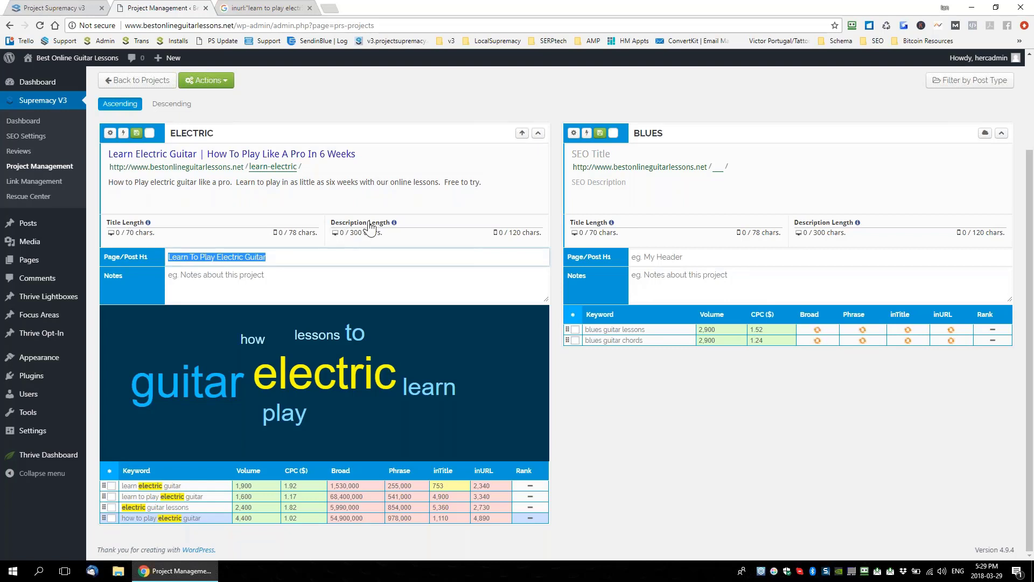
{"action": "left_click", "coordinate": [136, 133]}
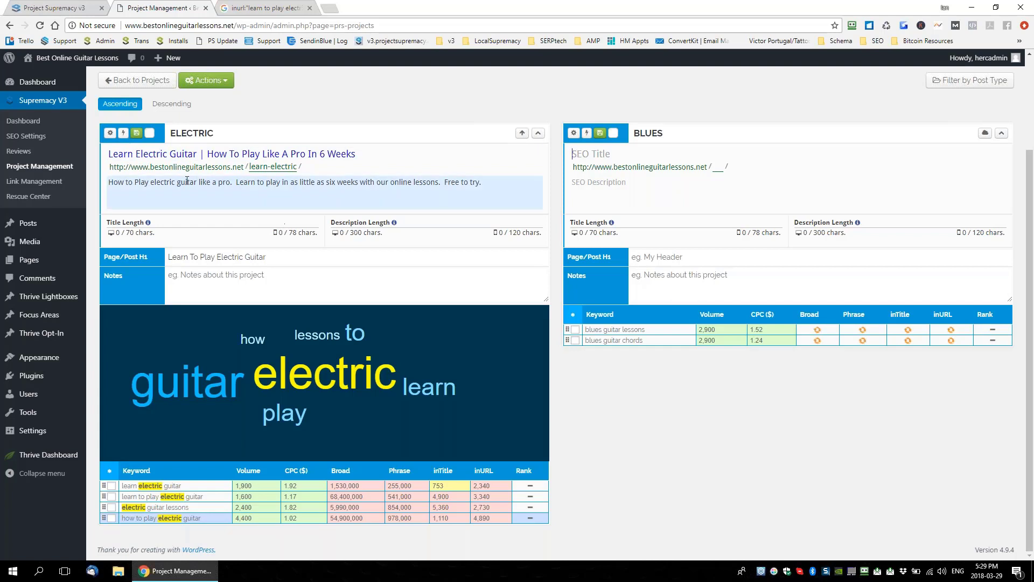
Create a new page from the ELECTRIC group and open that page for editing.
{"action": "left_click", "coordinate": [124, 133]}
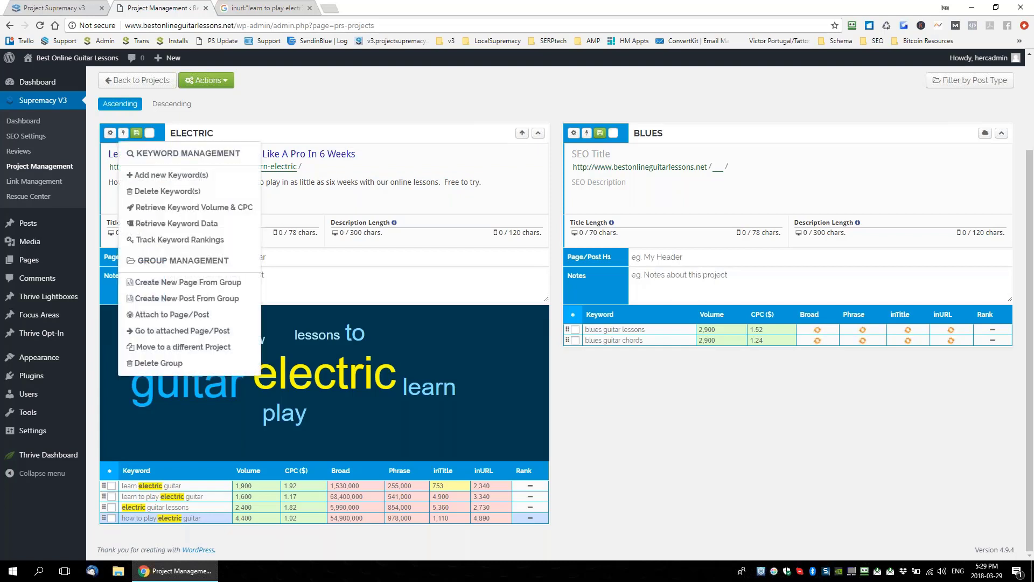
{"action": "left_click", "coordinate": [196, 288]}
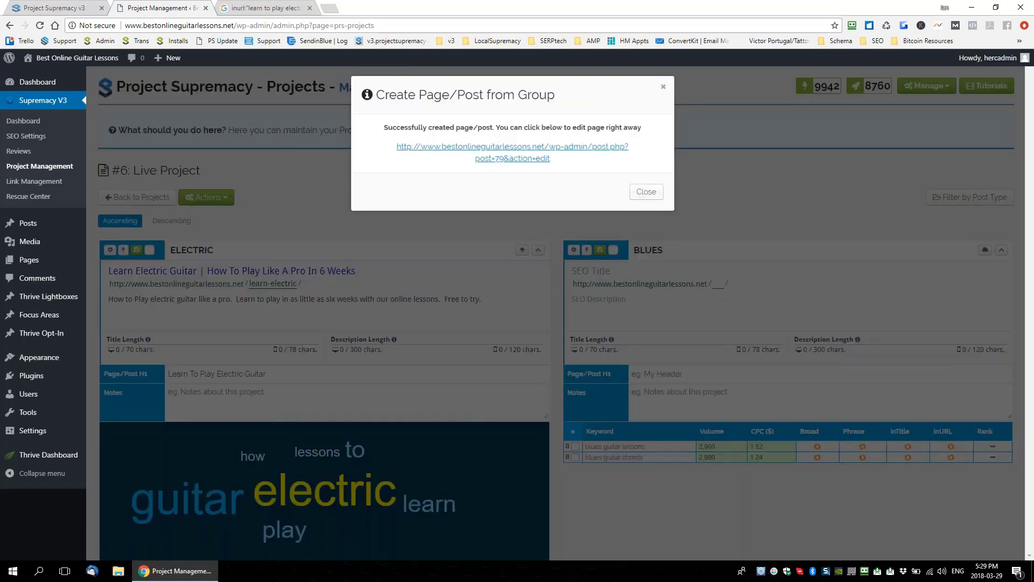
{"action": "left_click", "coordinate": [514, 158]}
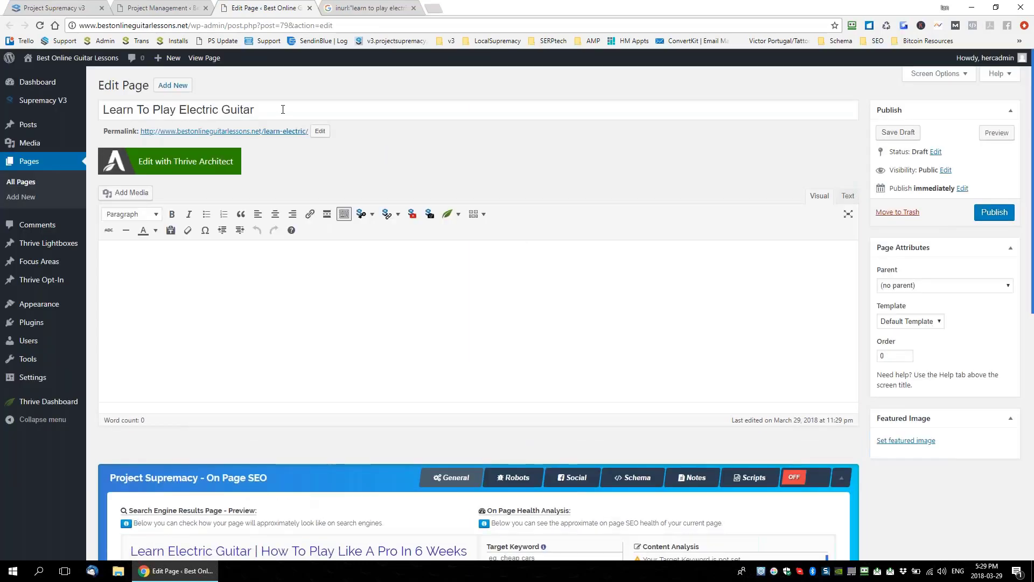
Check the new page's title and turn on Project Supremacy's On Page SEO for the page.
{"action": "triple_click", "coordinate": [280, 109]}
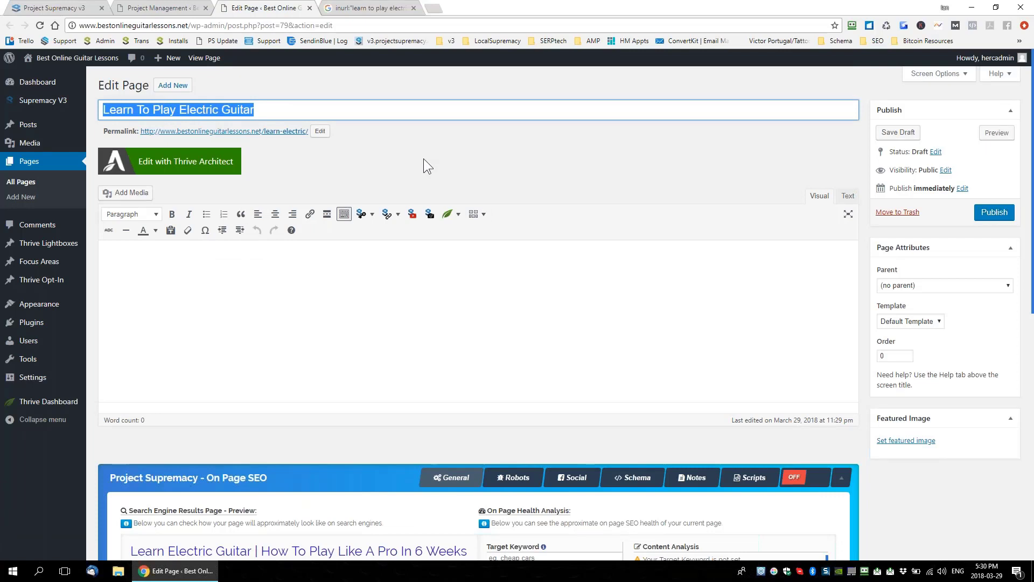
{"action": "left_click_drag", "start_coordinate": [257, 110], "coordinate": [88, 100]}
{"action": "scroll", "coordinate": [411, 227], "scroll_direction": "down", "scroll_amount": 2}
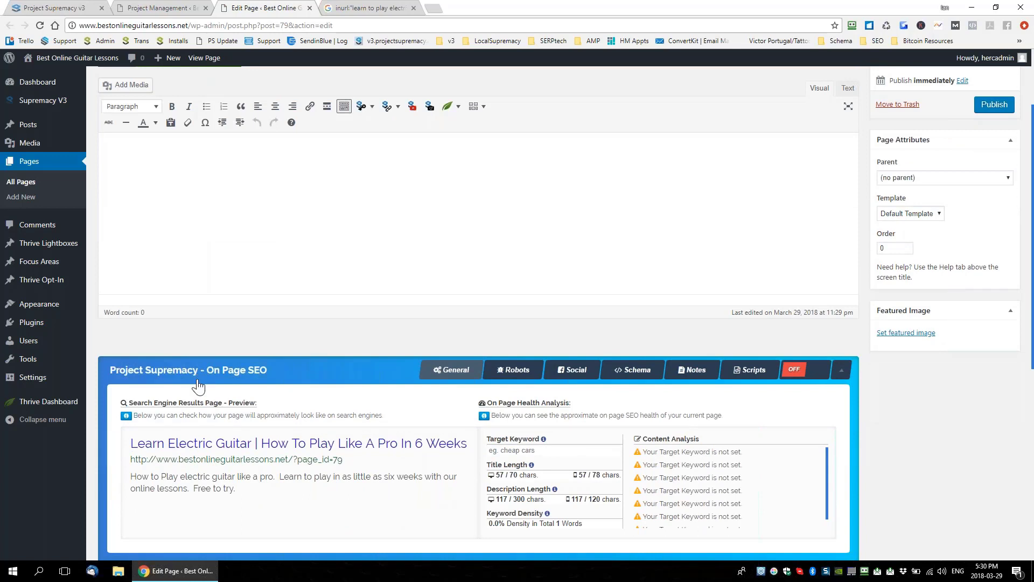
{"action": "scroll", "coordinate": [469, 369], "scroll_direction": "down", "scroll_amount": 1}
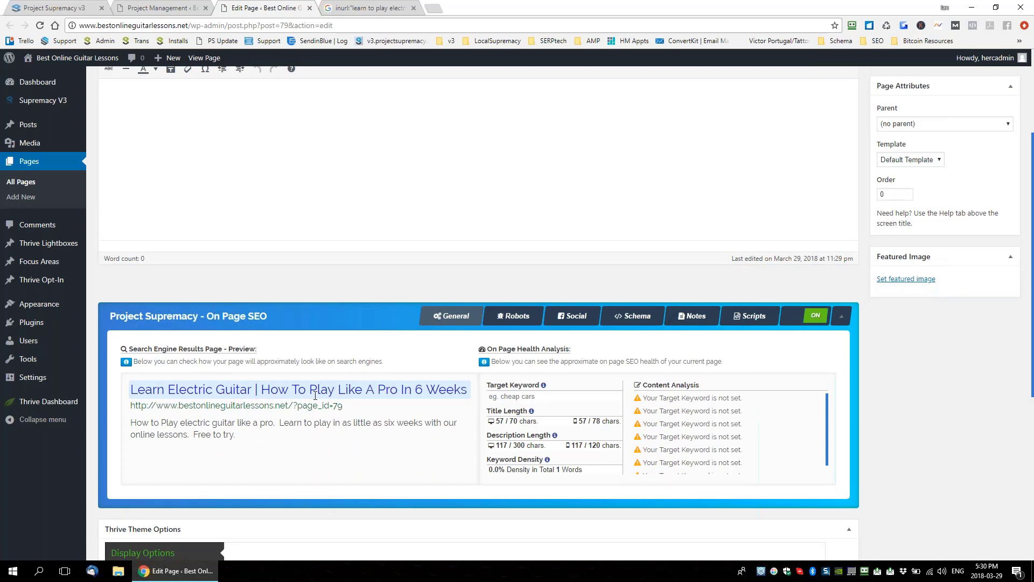
Compare the page's title, permalink and search result preview with the ELECTRIC group's SEO title, URL, description and H1.
{"action": "scroll", "coordinate": [286, 121], "scroll_direction": "up", "scroll_amount": 3}
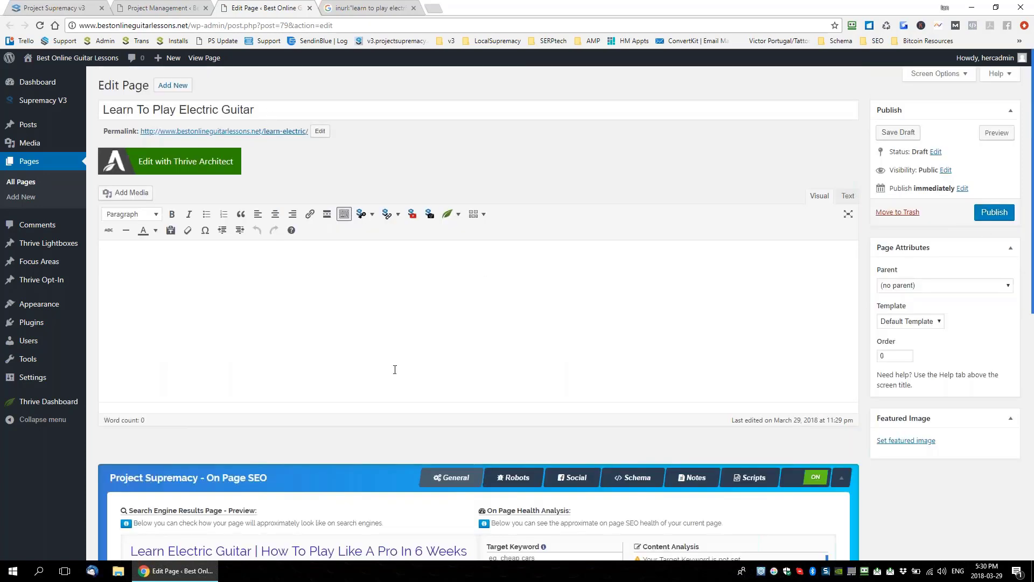
{"action": "scroll", "coordinate": [394, 369], "scroll_direction": "down", "scroll_amount": 3}
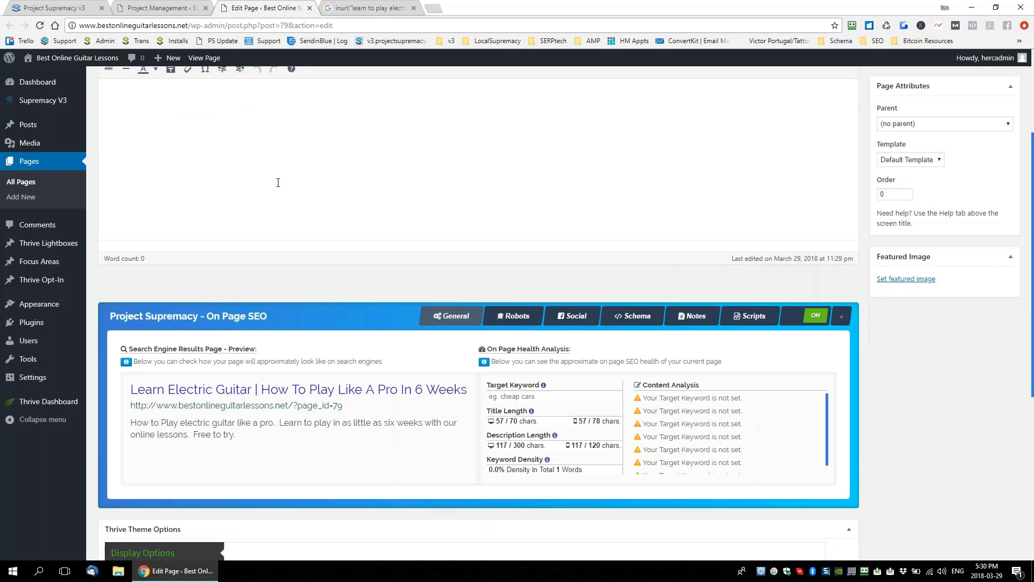
{"action": "left_click", "coordinate": [162, 8]}
{"action": "left_click", "coordinate": [646, 192]}
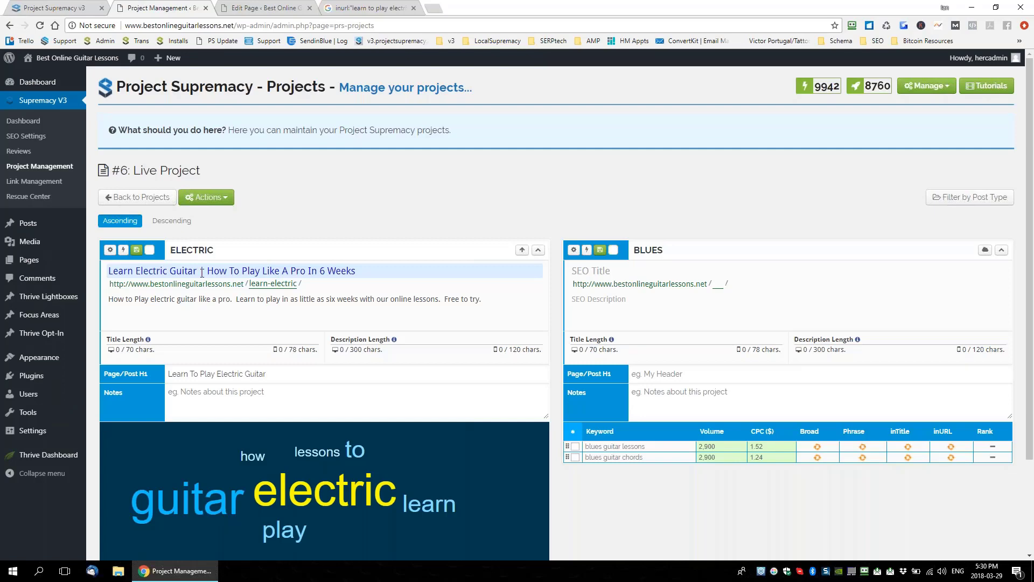
{"action": "left_click", "coordinate": [256, 8]}
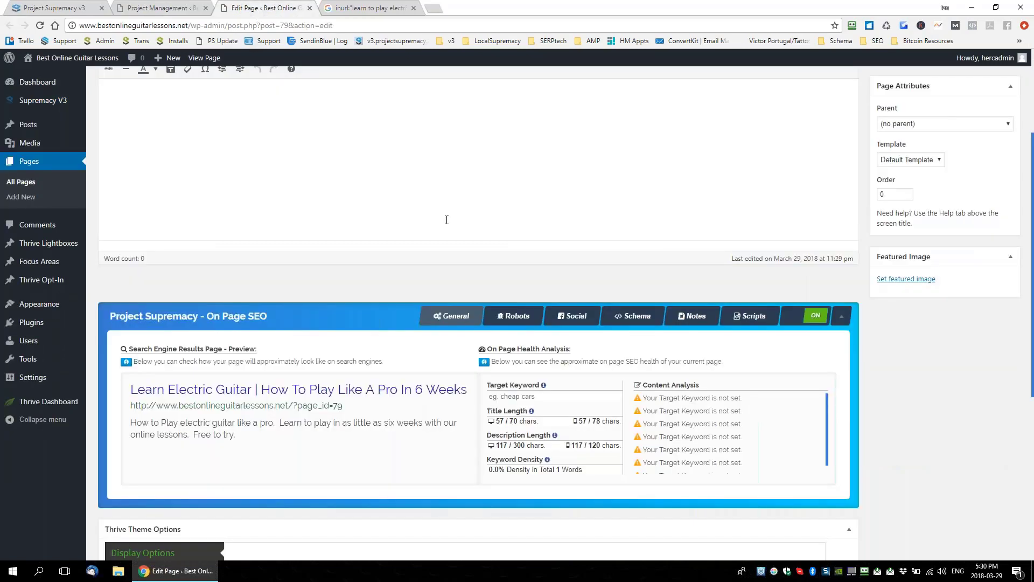
{"action": "scroll", "coordinate": [446, 219], "scroll_direction": "down", "scroll_amount": 1}
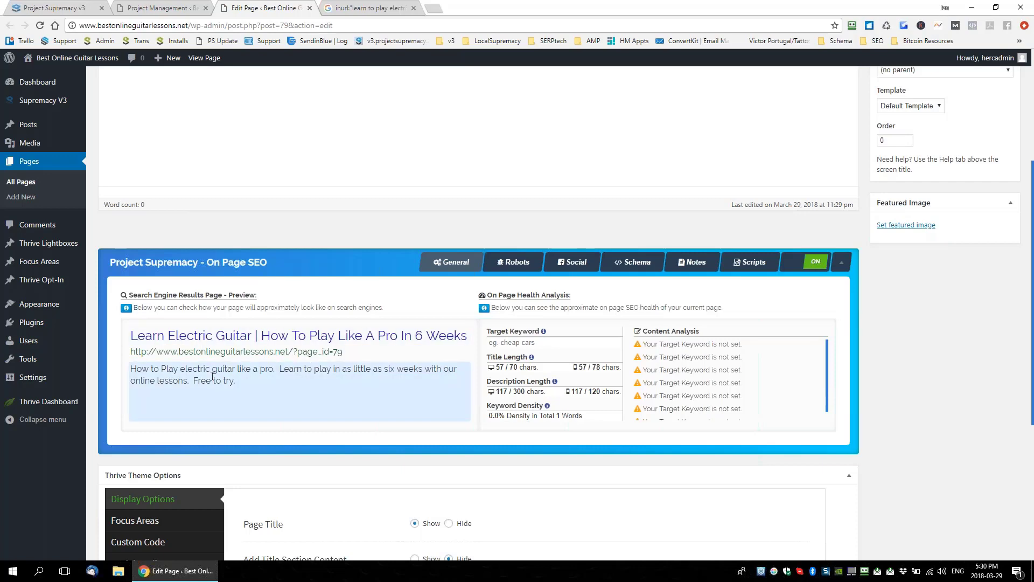
{"action": "scroll", "coordinate": [214, 380], "scroll_direction": "up", "scroll_amount": 4}
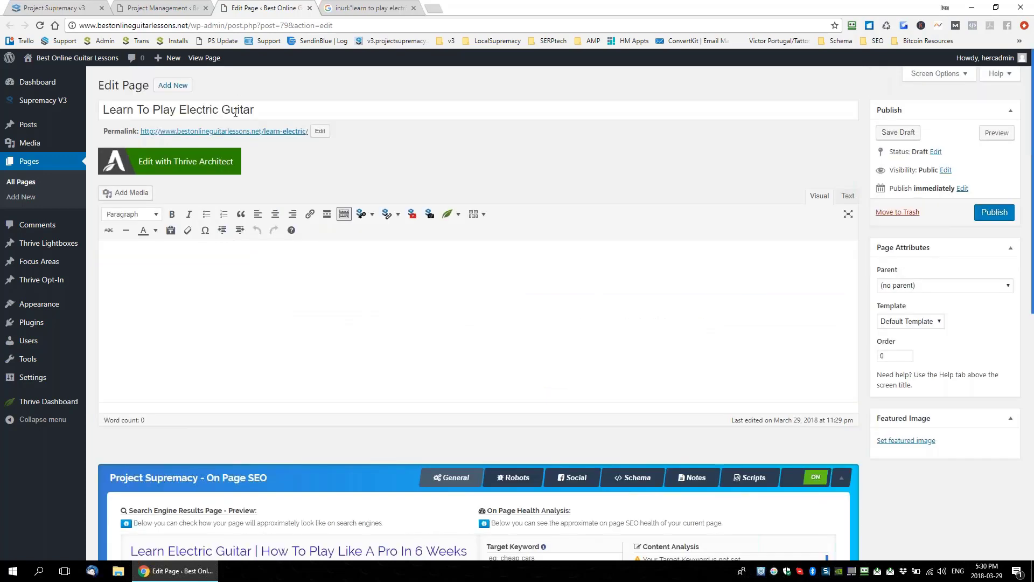
{"action": "scroll", "coordinate": [296, 351], "scroll_direction": "down", "scroll_amount": 4}
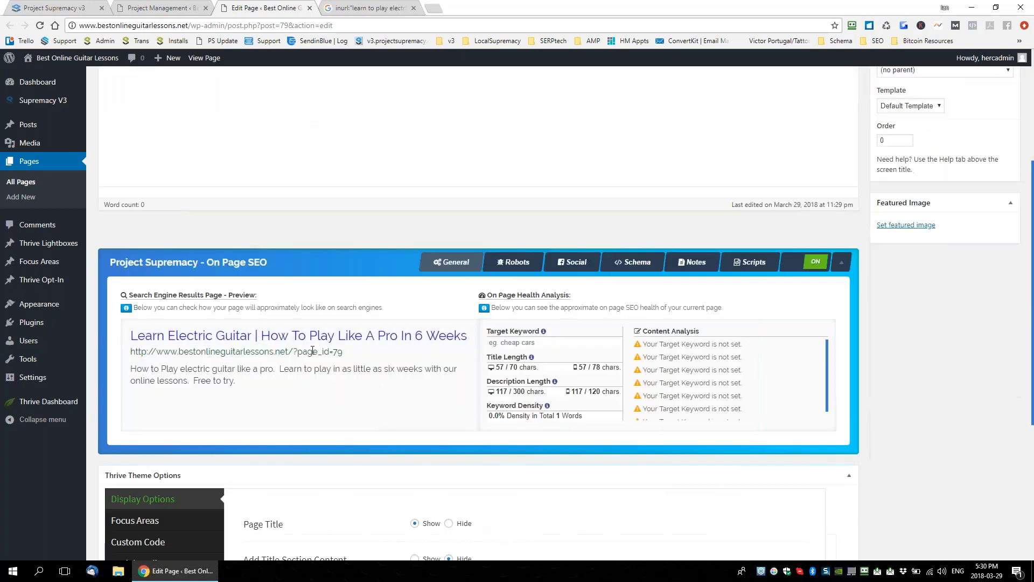
{"action": "left_click_drag", "start_coordinate": [296, 351], "coordinate": [359, 358]}
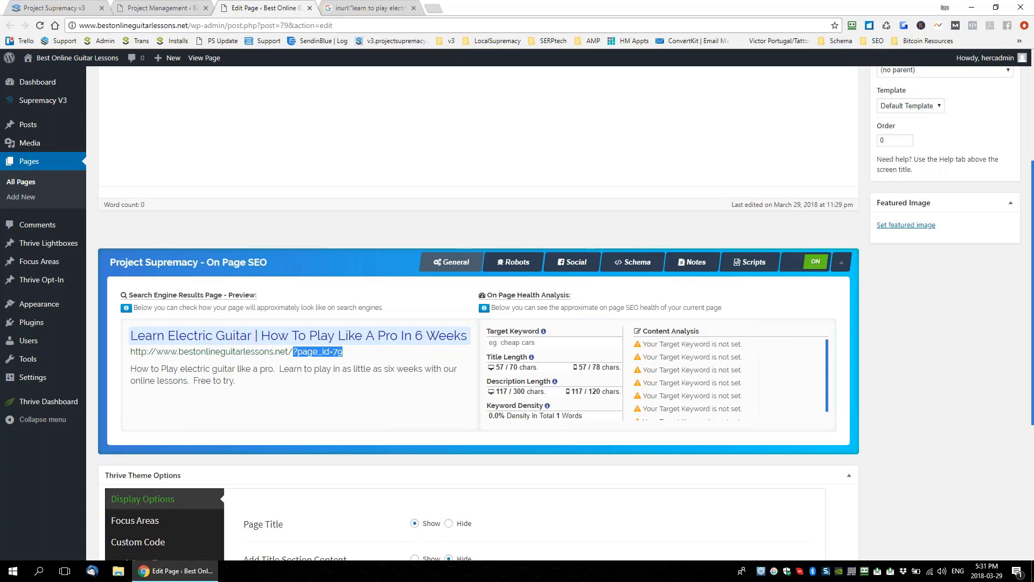
Write "Add QUALITY content" and "Youtube Video EMBED" as two separate lines in the page body.
{"action": "scroll", "coordinate": [240, 303], "scroll_direction": "up", "scroll_amount": 4}
{"action": "left_click", "coordinate": [240, 302]}
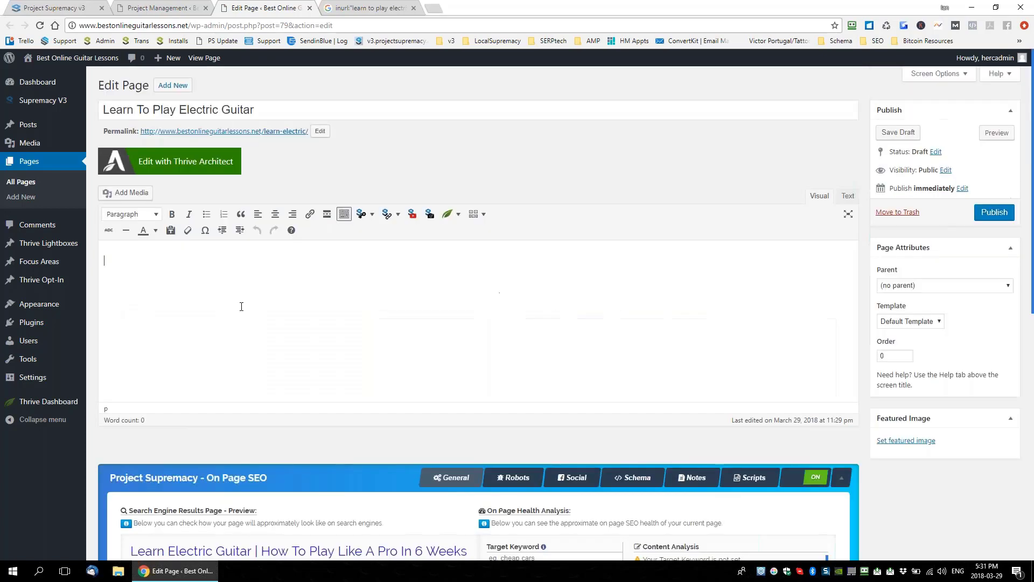
{"action": "type", "text": "Add QUALITY contan"}
{"action": "key", "text": "BackSpace"}
{"action": "key", "text": "BackSpace"}
{"action": "type", "text": "entLearn"}
{"action": "key", "text": "BackSpace"}
{"action": "key", "text": "BackSpace"}
{"action": "key", "text": "BackSpace"}
{"action": "key", "text": "BackSpace"}
{"action": "key", "text": "BackSpace"}
{"action": "type", "text": "Youtube V"}
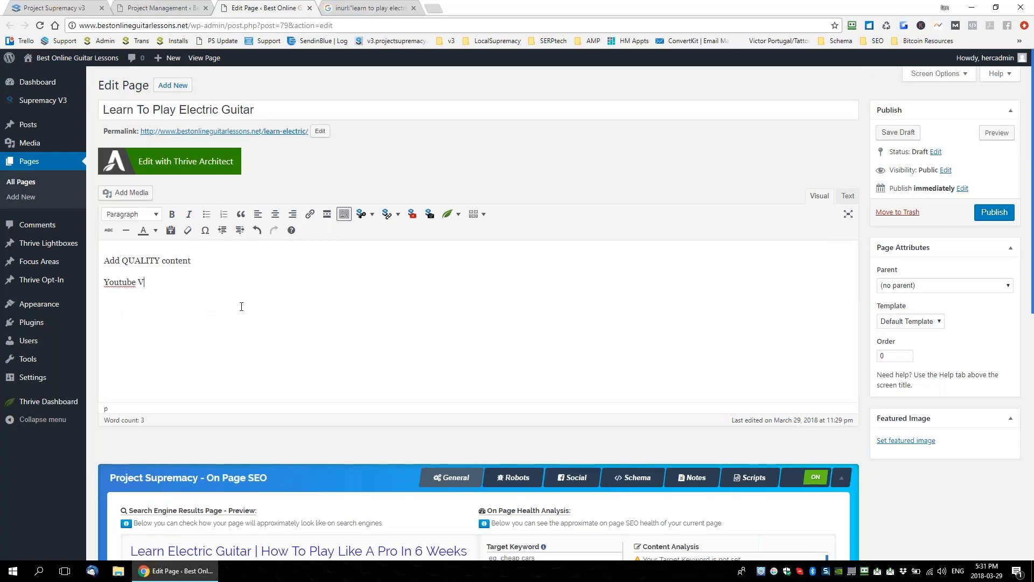
{"action": "type", "text": "ideo EMBED"}
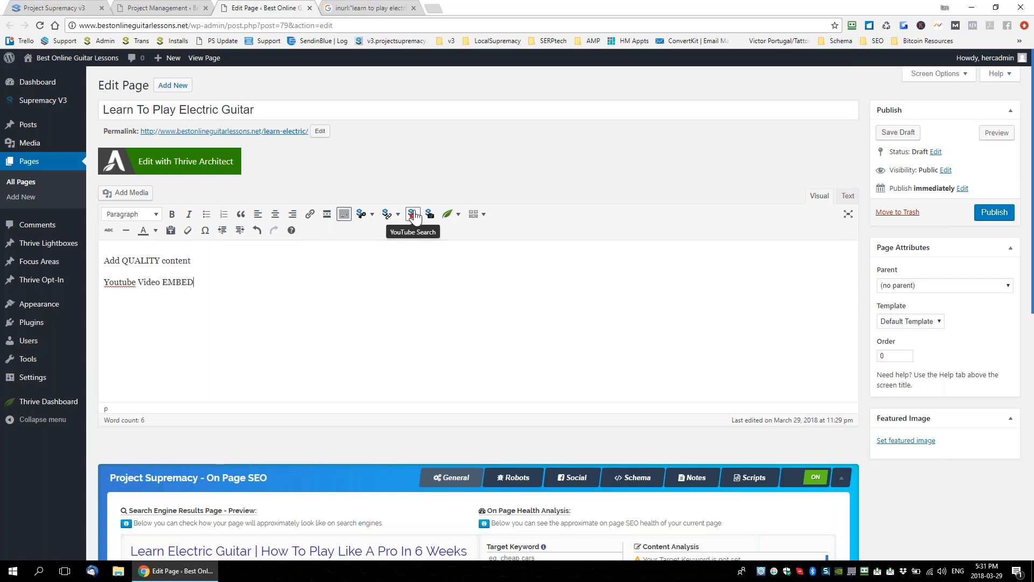
Search YouTube for "online guitar lessong" from the page editor, then close the search without inserting a video.
{"action": "left_click", "coordinate": [413, 214]}
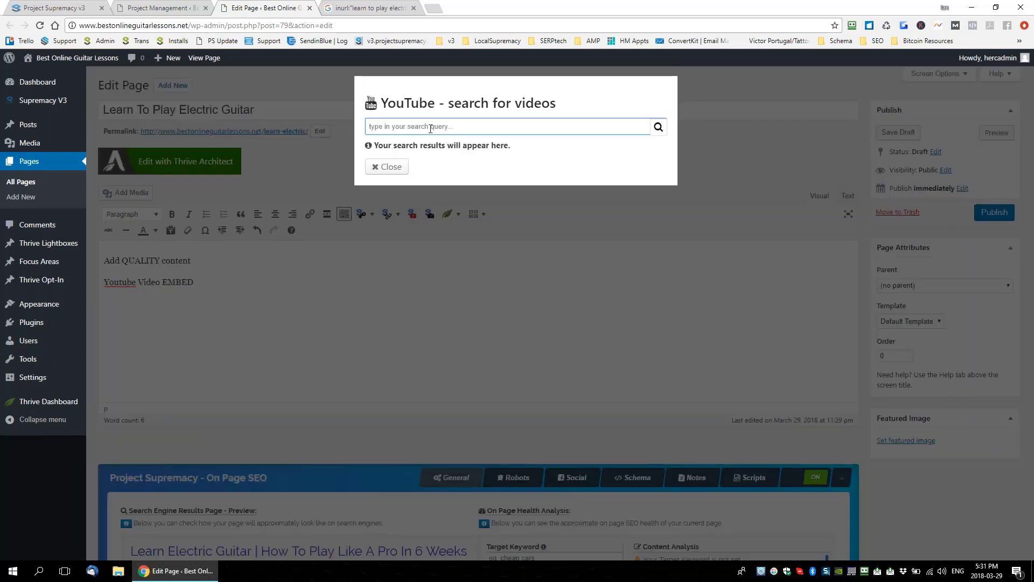
{"action": "type", "text": "online guitar les"}
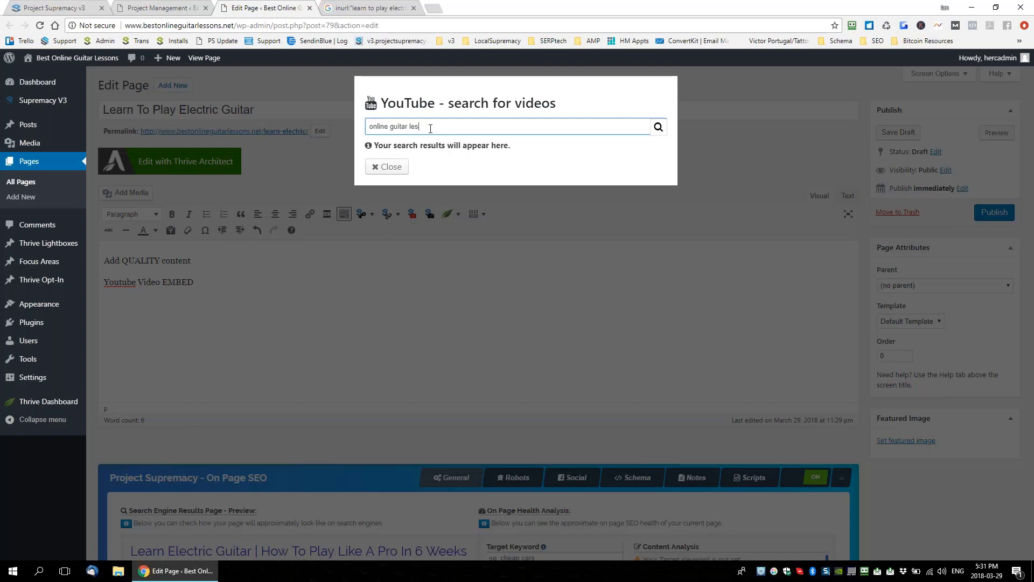
{"action": "type", "text": "song"}
{"action": "left_click", "coordinate": [657, 129]}
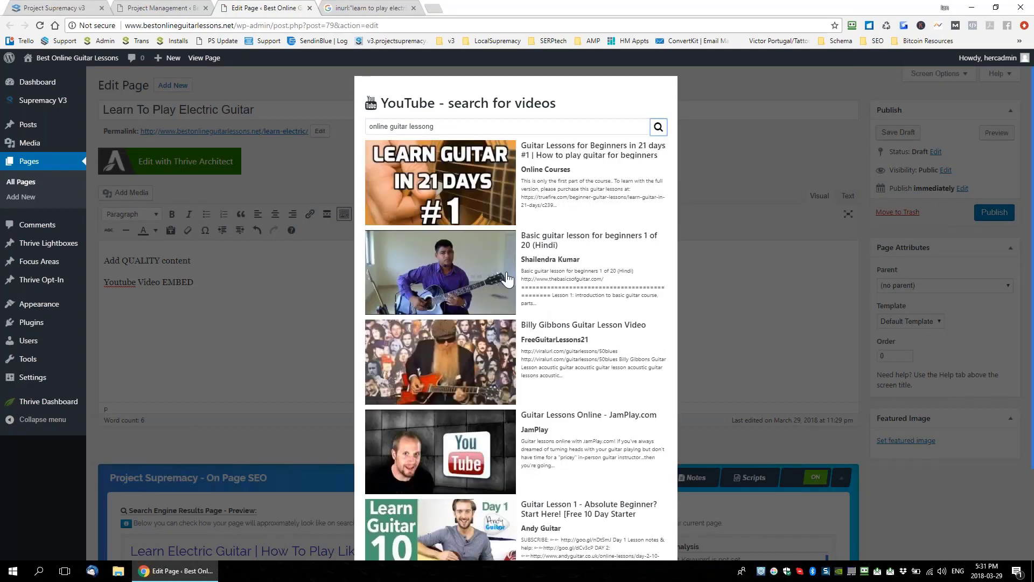
{"action": "left_click", "coordinate": [319, 276]}
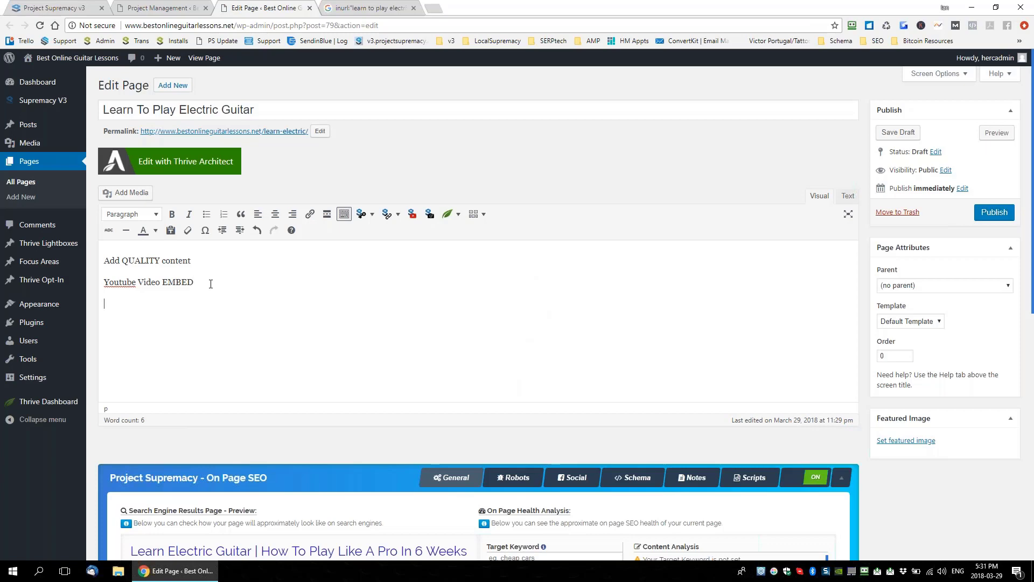
Add the line "IMages" to the page body and search Pixabay for "guitars" without inserting an image.
{"action": "type", "text": "IMages"}
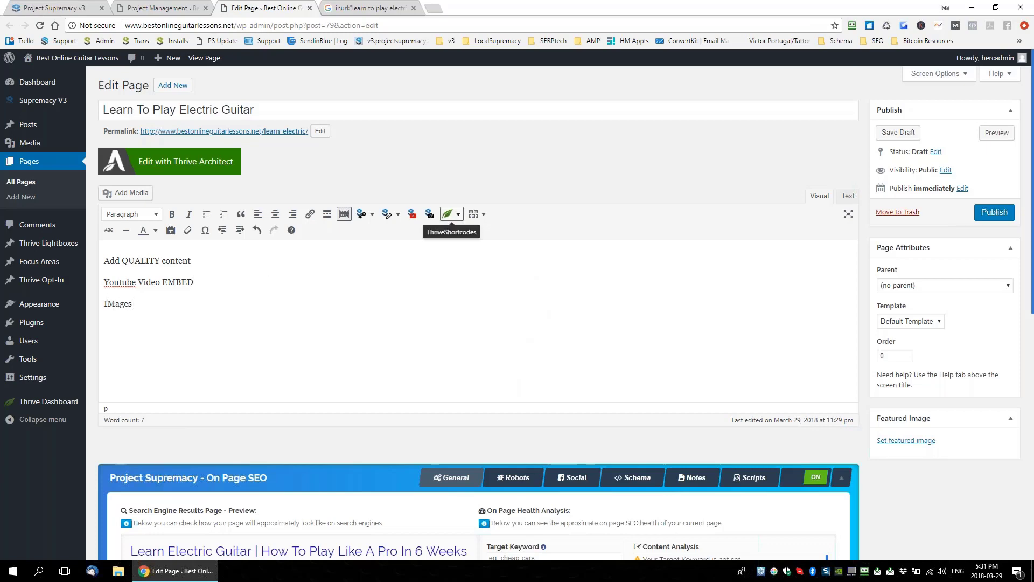
{"action": "left_click", "coordinate": [429, 217]}
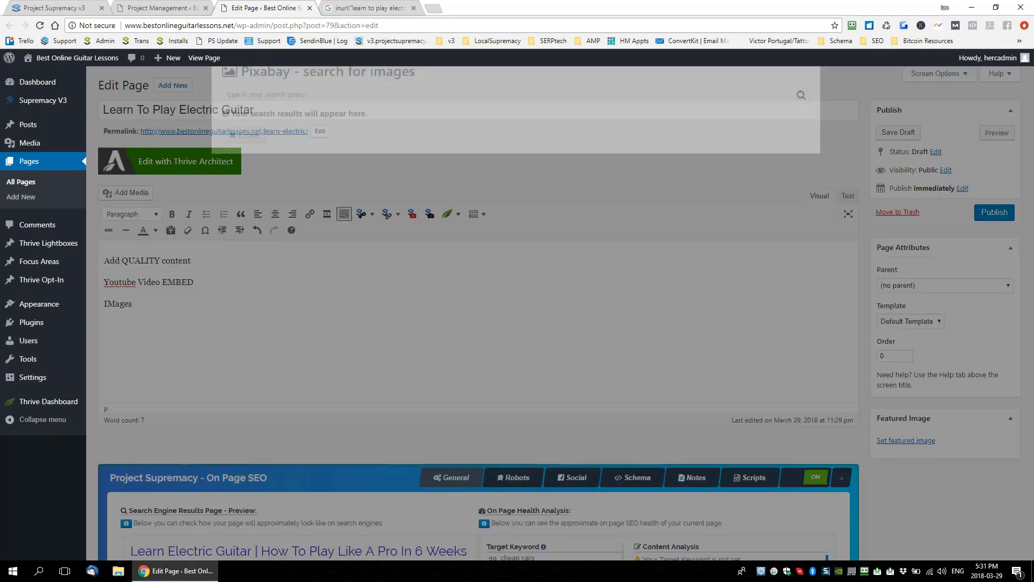
{"action": "type", "text": "guitars"}
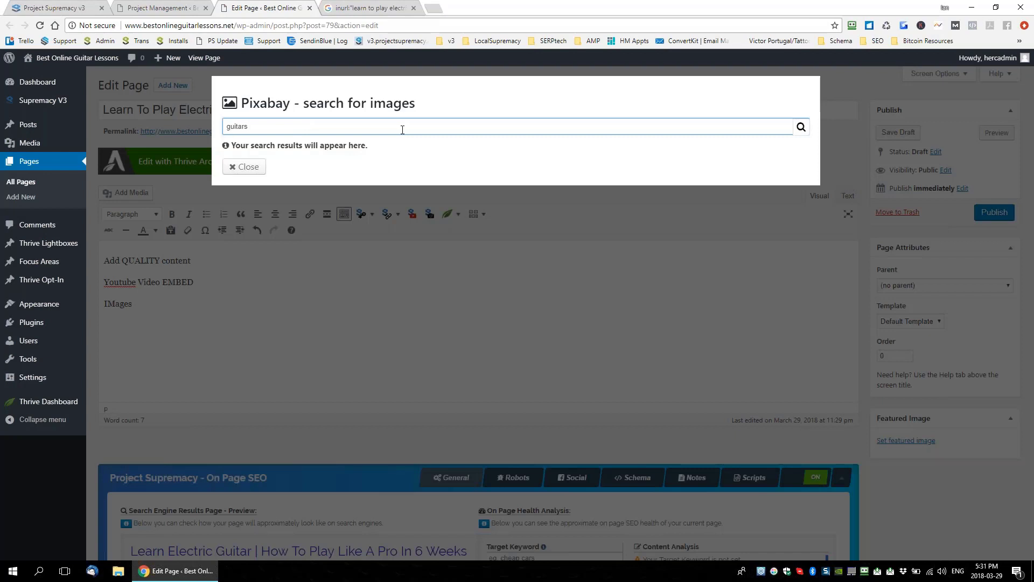
{"action": "left_click", "coordinate": [376, 314]}
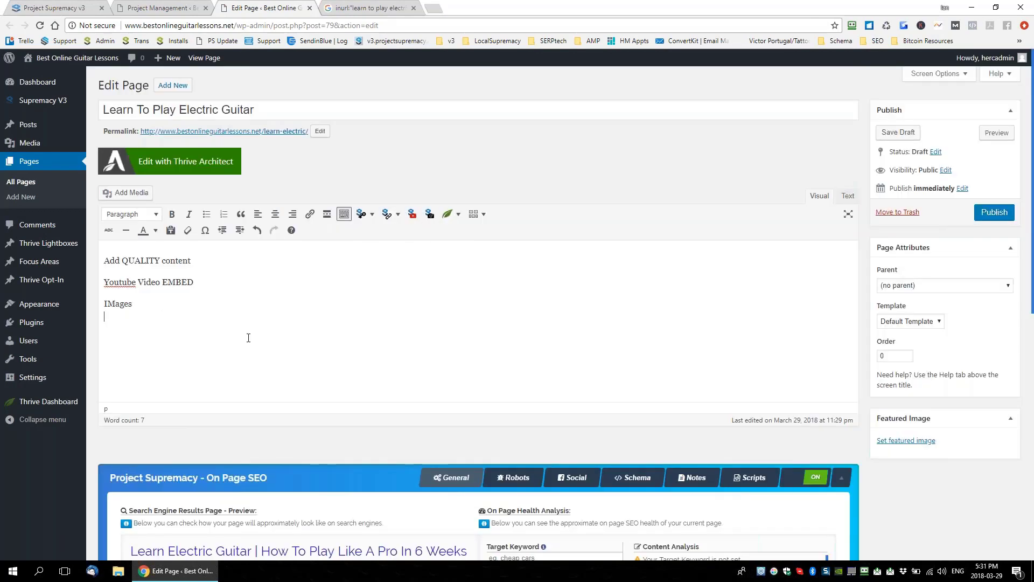
Add "Interlink your pages" as a new line below "IMages" in the page body.
{"action": "type", "text": "OIn"}
{"action": "key", "text": "BackSpace"}
{"action": "key", "text": "BackSpace"}
{"action": "type", "text": "Inte"}
{"action": "key", "text": "BackSpace"}
{"action": "key", "text": "BackSpace"}
{"action": "key", "text": "BackSpace"}
{"action": "key", "text": "BackSpace"}
{"action": "key", "text": "BackSpace"}
{"action": "type", "text": "Interlink your pages"}
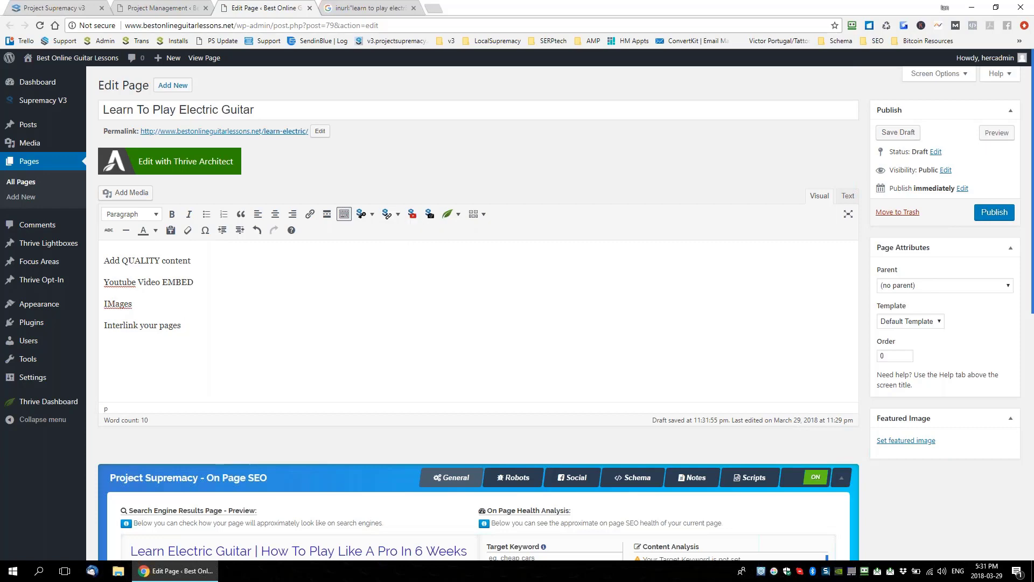
Review the ELECTRIC and BLUES groups in the Live Project, then check the page editor's list of available Project Supremacy shortcodes.
{"action": "left_click", "coordinate": [161, 8]}
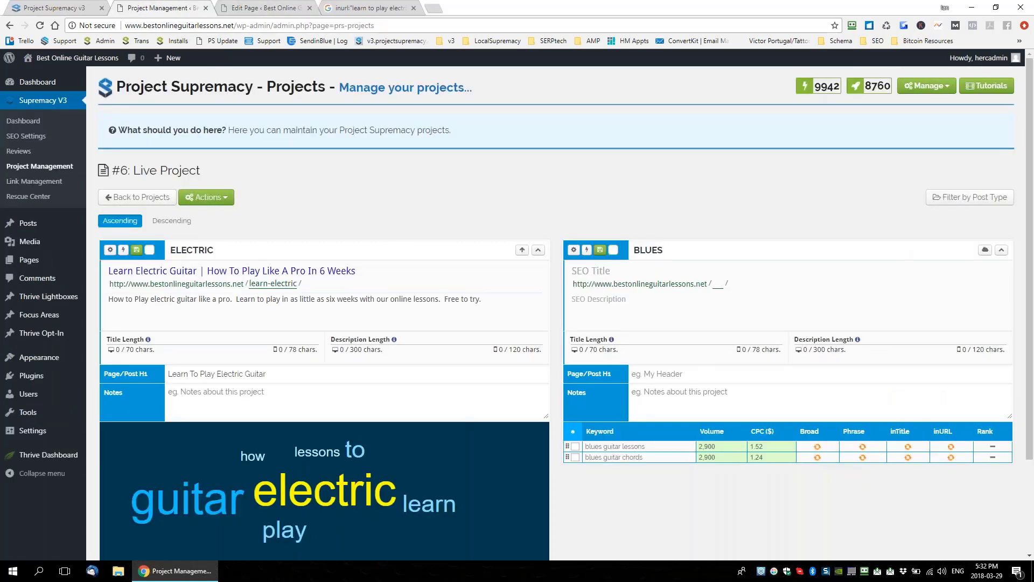
{"action": "scroll", "coordinate": [608, 464], "scroll_direction": "down", "scroll_amount": 3}
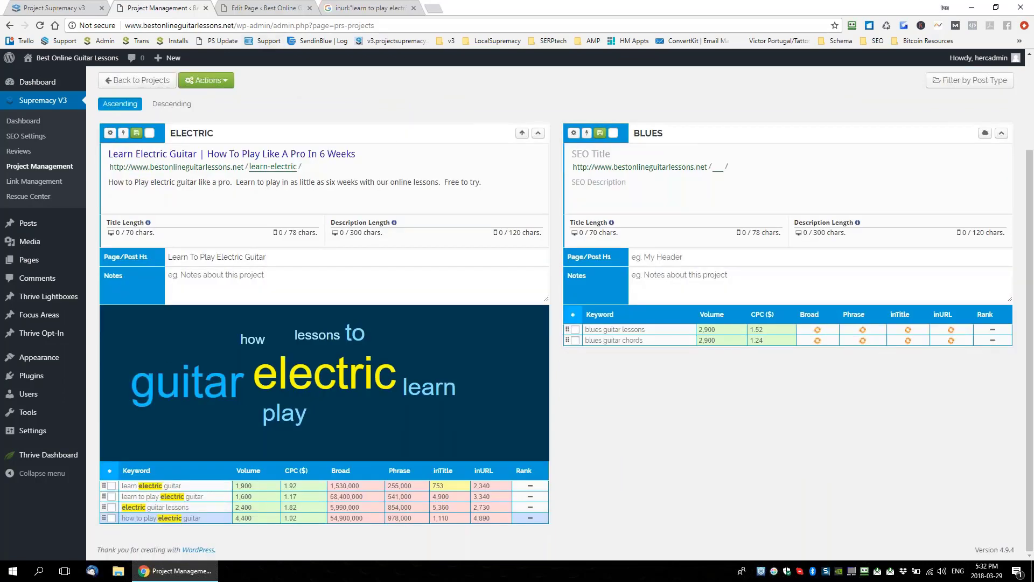
{"action": "left_click", "coordinate": [264, 8]}
{"action": "left_click", "coordinate": [169, 340]}
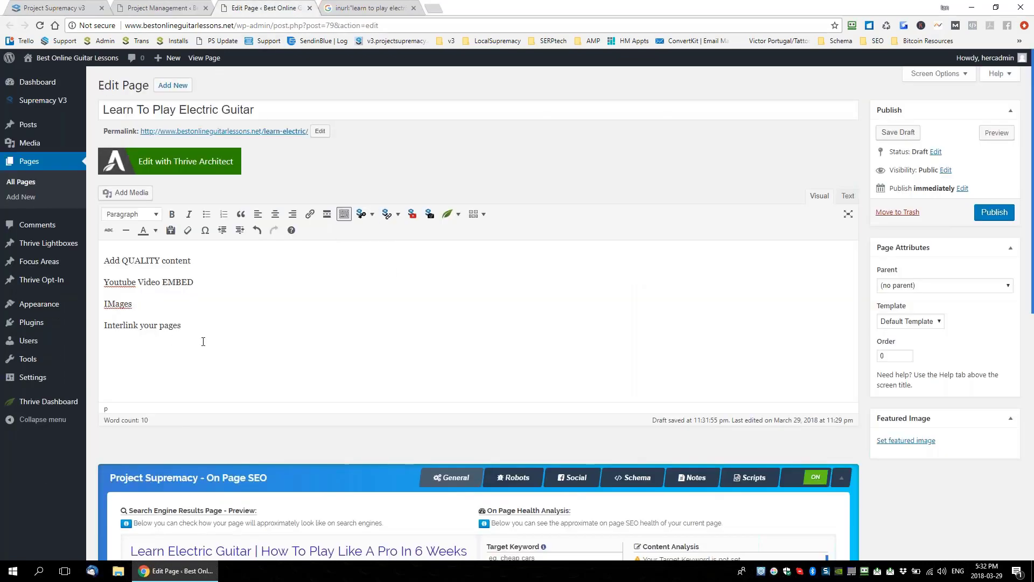
{"action": "left_click", "coordinate": [397, 215]}
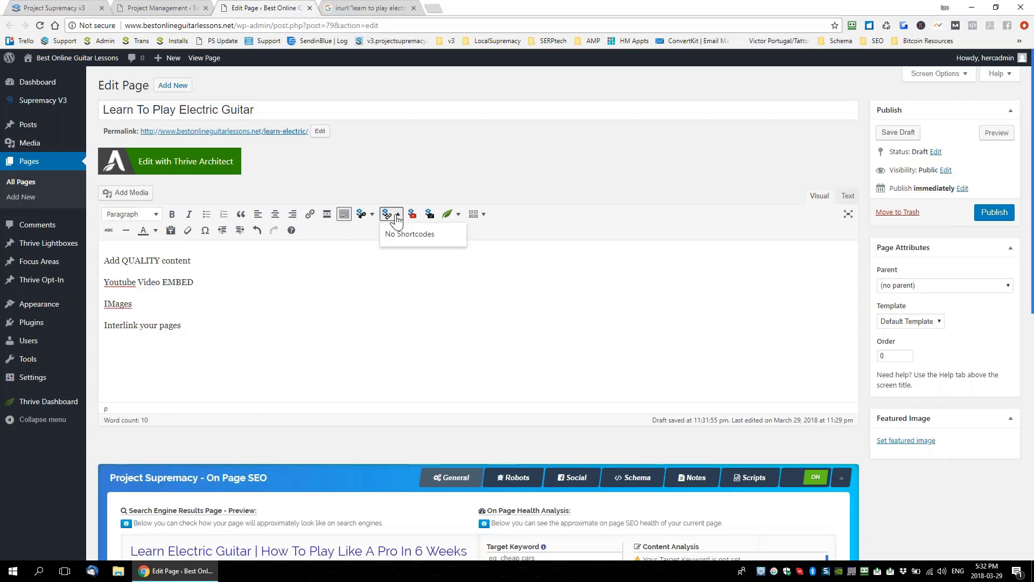
Try to insert the BLUES keyword "blues guitar chords" as a shortcode with "link to that page" as its anchor URL.
{"action": "left_click", "coordinate": [369, 214]}
{"action": "mouse_move", "coordinate": [378, 278]}
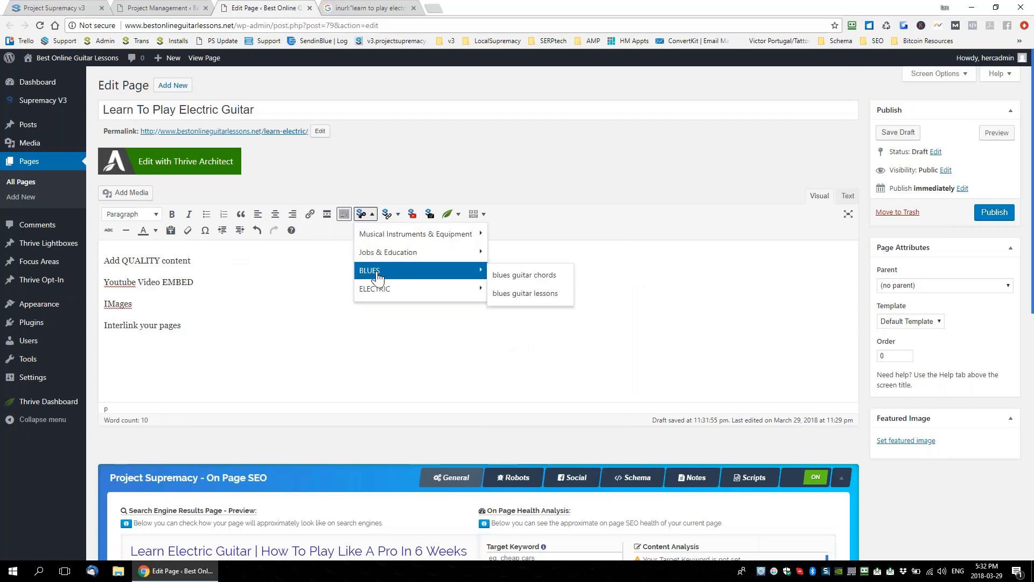
{"action": "left_click", "coordinate": [517, 282]}
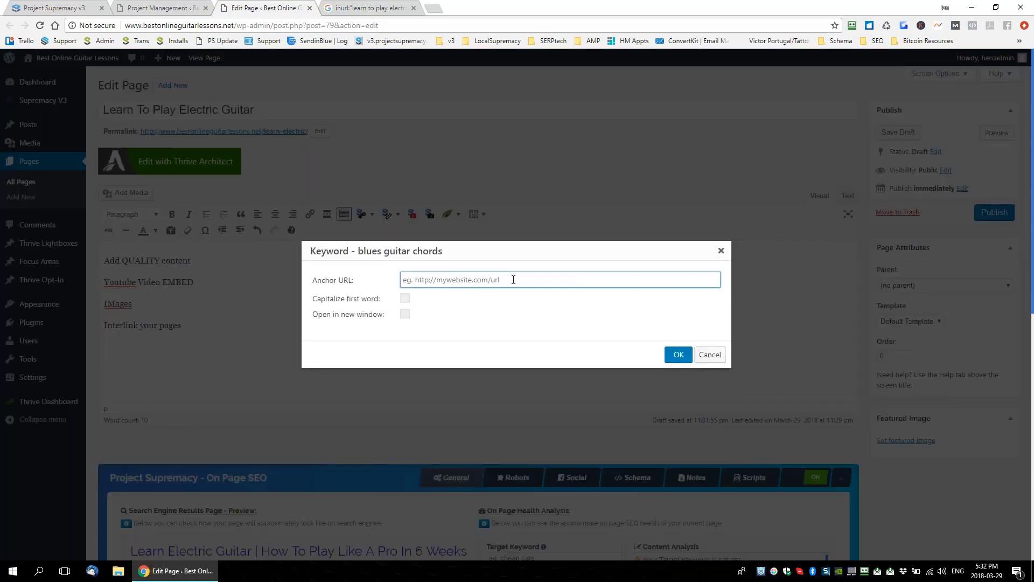
{"action": "type", "text": "link to that page"}
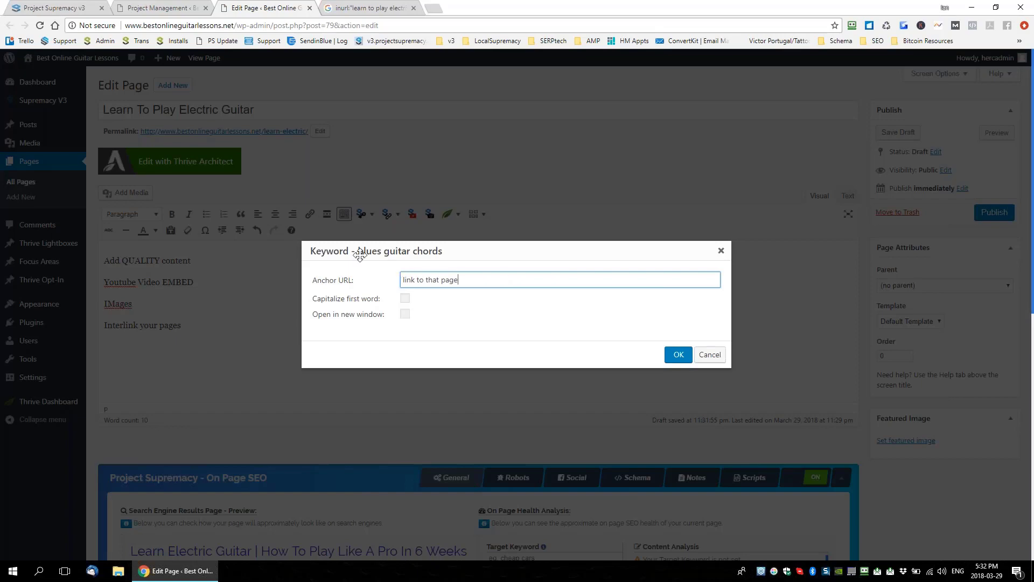
{"action": "left_click_drag", "start_coordinate": [387, 250], "coordinate": [447, 253]}
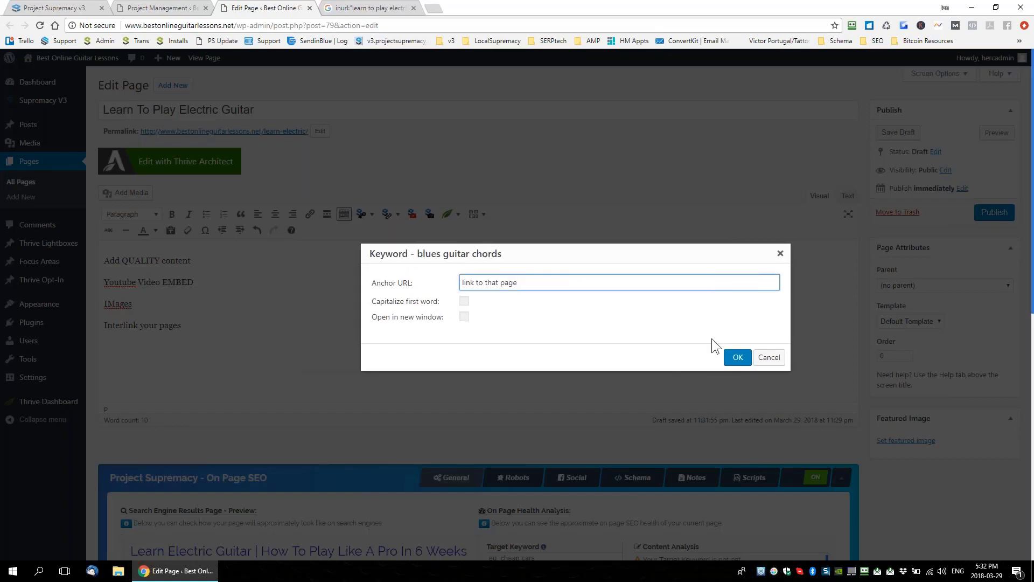
{"action": "left_click", "coordinate": [738, 357]}
Correct the line "IMages" to "Images" in the page body.
{"action": "left_click_drag", "start_coordinate": [229, 338], "coordinate": [70, 324]}
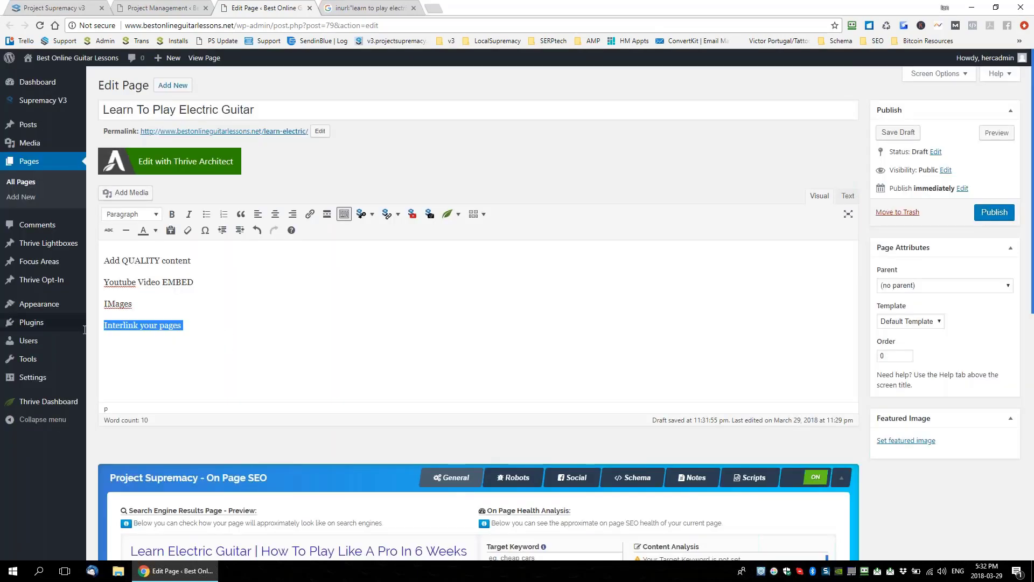
{"action": "left_click", "coordinate": [205, 330]}
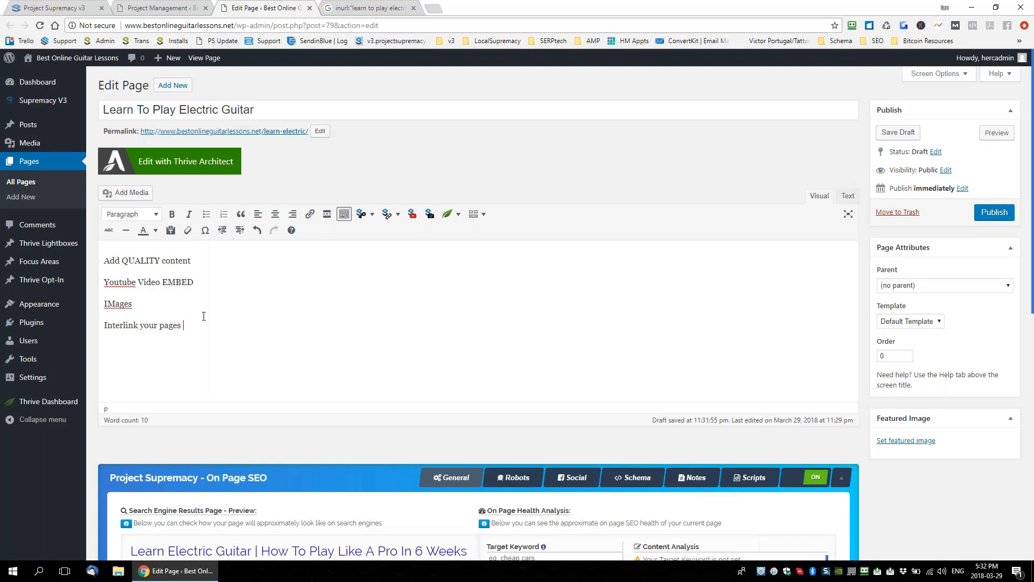
{"action": "left_click_drag", "start_coordinate": [115, 303], "coordinate": [109, 303]}
{"action": "type", "text": "m"}
{"action": "left_click_drag", "start_coordinate": [199, 325], "coordinate": [38, 262]}
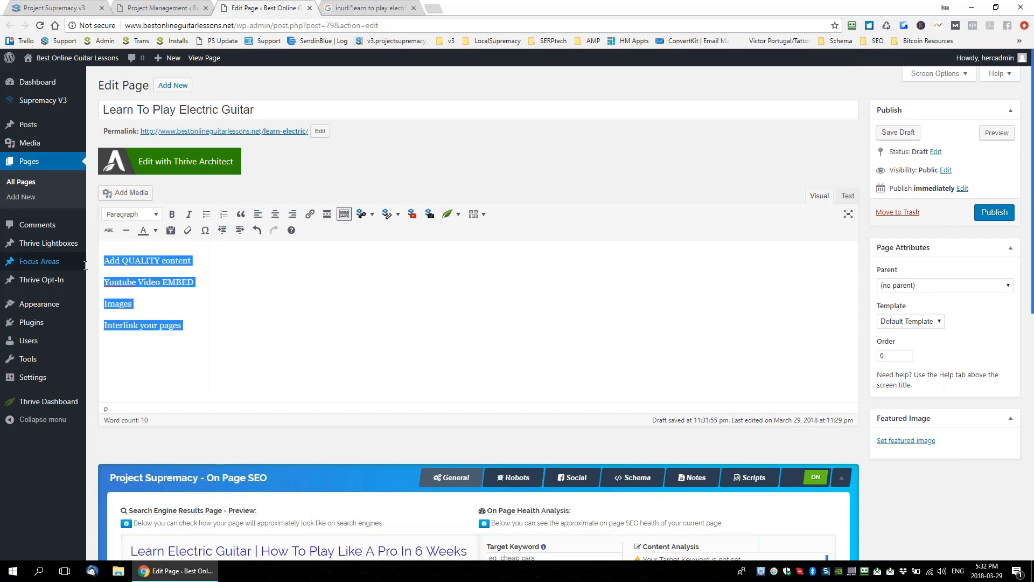
{"action": "left_click", "coordinate": [345, 299]}
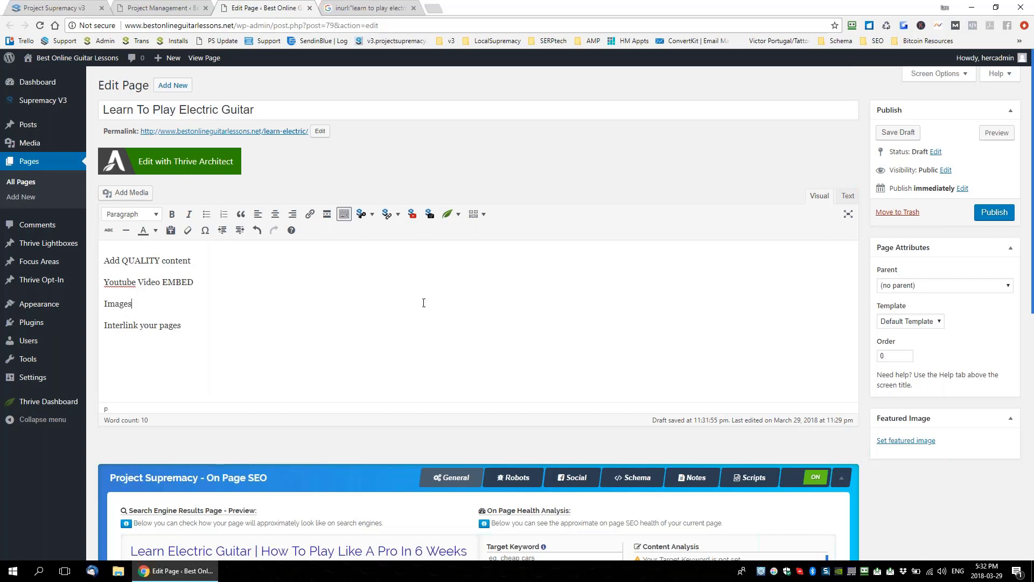
Publish the Learn To Play Electric Guitar page and check its On Page SEO preview.
{"action": "key", "text": "ctrl+a"}
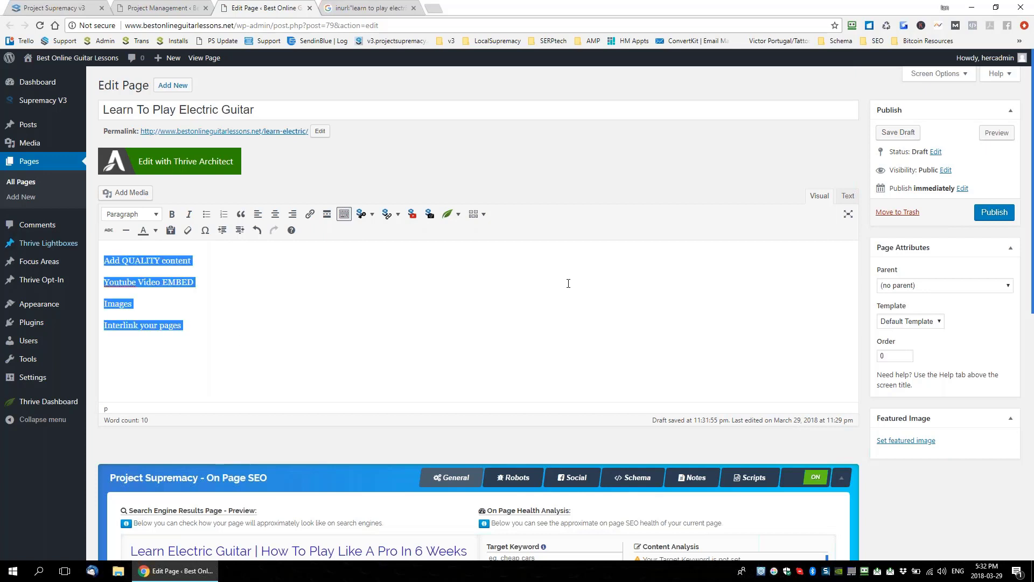
{"action": "left_click", "coordinate": [993, 214]}
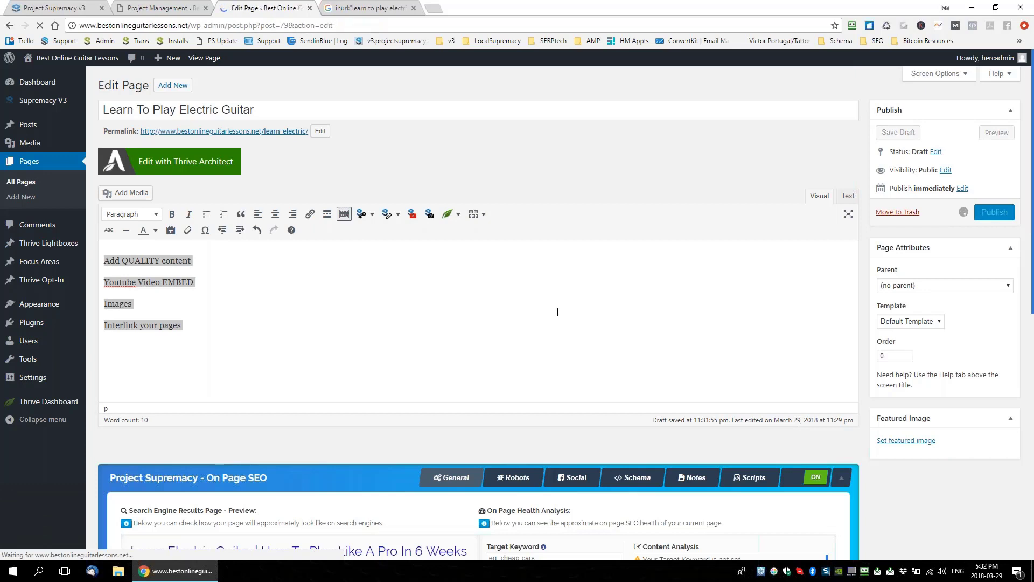
{"action": "scroll", "coordinate": [314, 224], "scroll_direction": "down", "scroll_amount": 7}
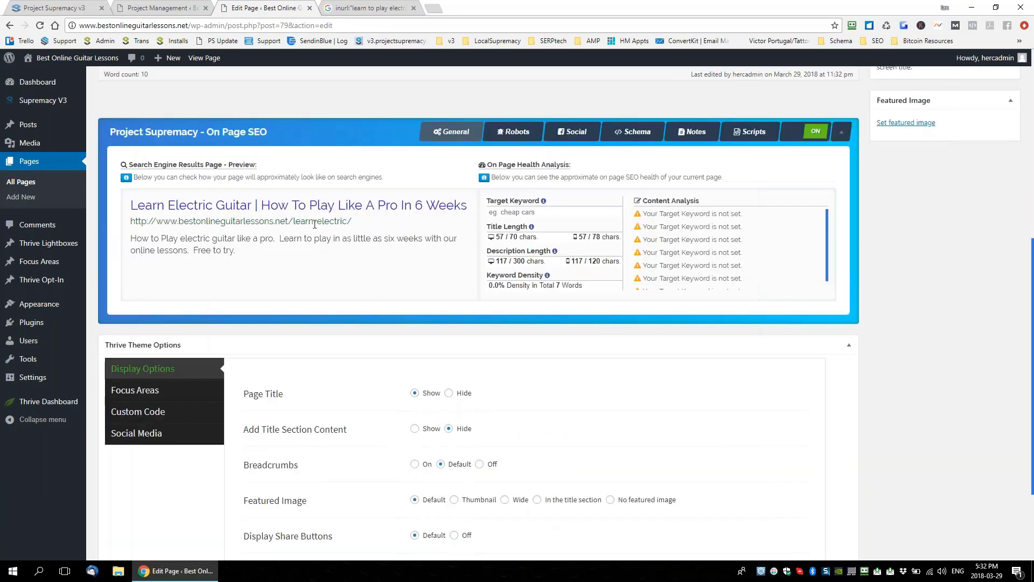
Return to the Live Project and reduce the ELECTRIC group to its keyword table by hiding its SEO details and word cloud.
{"action": "left_click", "coordinate": [162, 8]}
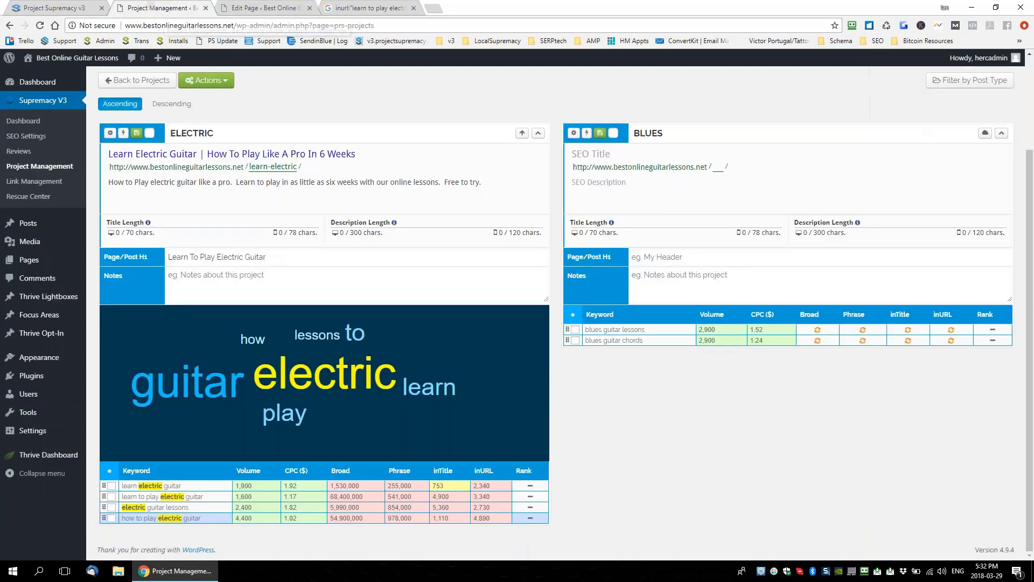
{"action": "left_click", "coordinate": [538, 134]}
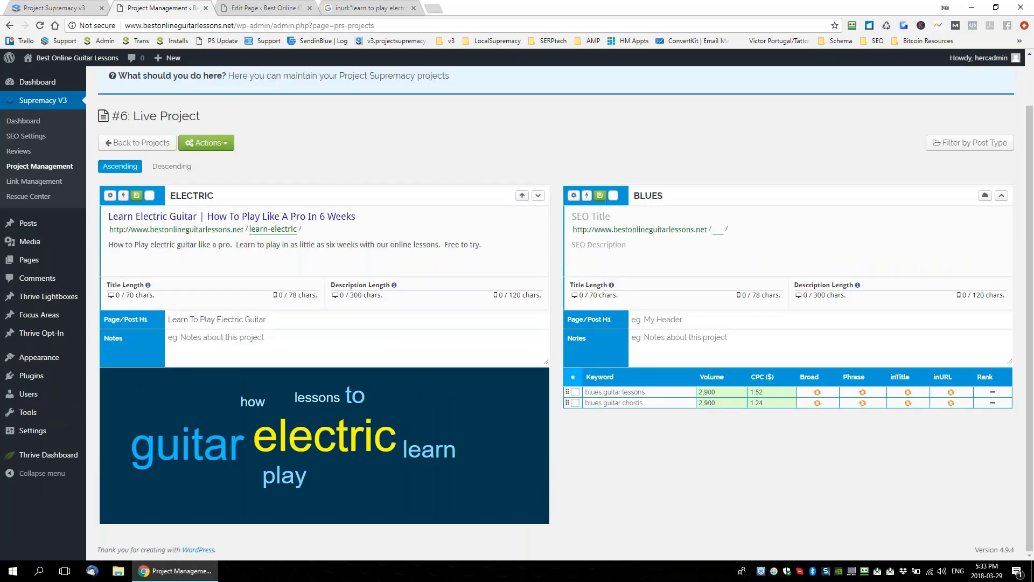
{"action": "left_click", "coordinate": [538, 195]}
{"action": "scroll", "coordinate": [538, 196], "scroll_direction": "down", "scroll_amount": 2}
{"action": "left_click", "coordinate": [538, 133]}
{"action": "left_click", "coordinate": [538, 194]}
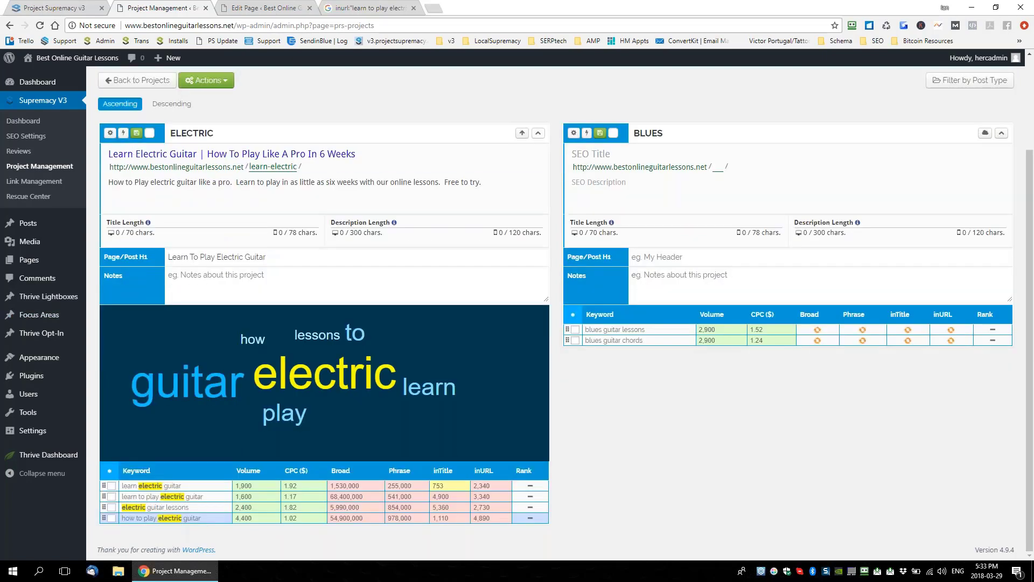
{"action": "left_click", "coordinate": [110, 134]}
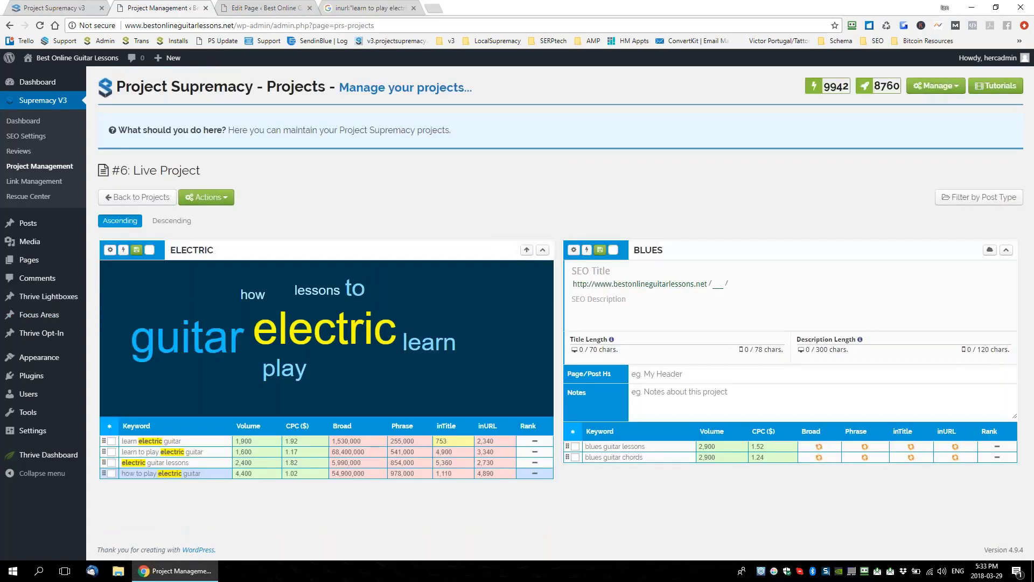
{"action": "left_click", "coordinate": [528, 250]}
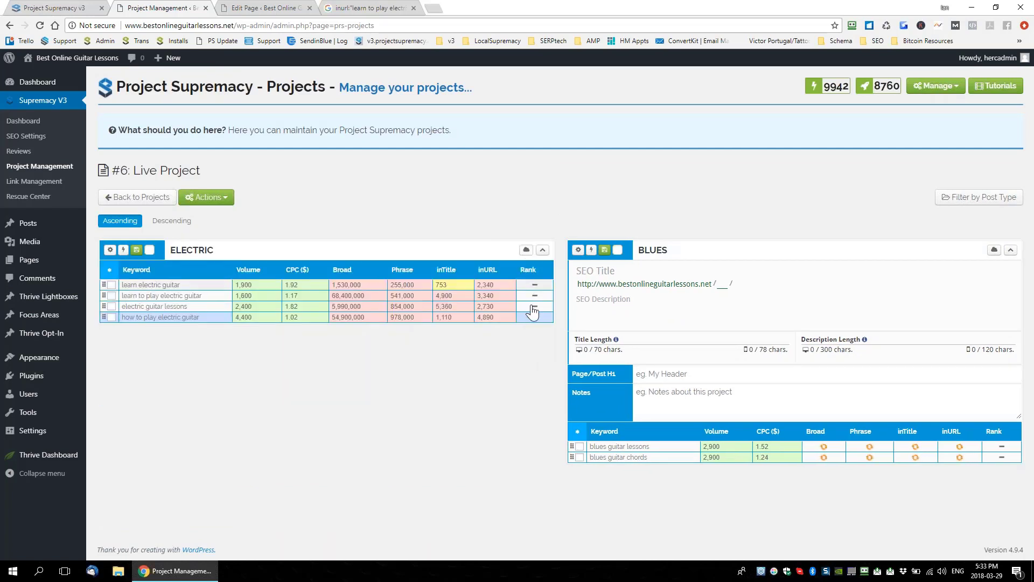
Submit all four keywords of the ELECTRIC group for rank tracking on Google.com.
{"action": "left_click", "coordinate": [112, 284]}
{"action": "left_click", "coordinate": [112, 295]}
{"action": "left_click", "coordinate": [111, 306]}
{"action": "left_click", "coordinate": [112, 317]}
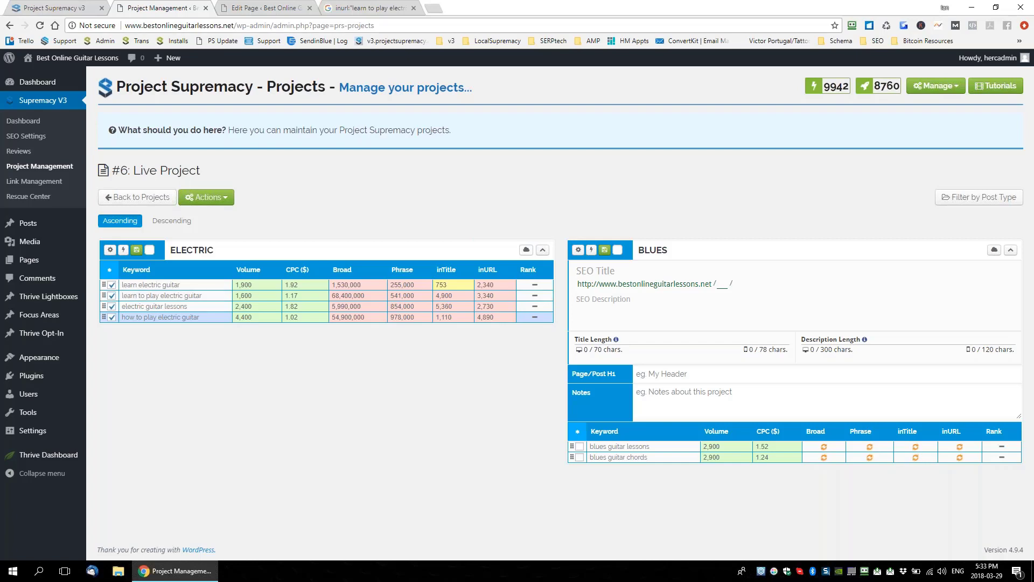
{"action": "left_click", "coordinate": [110, 249]}
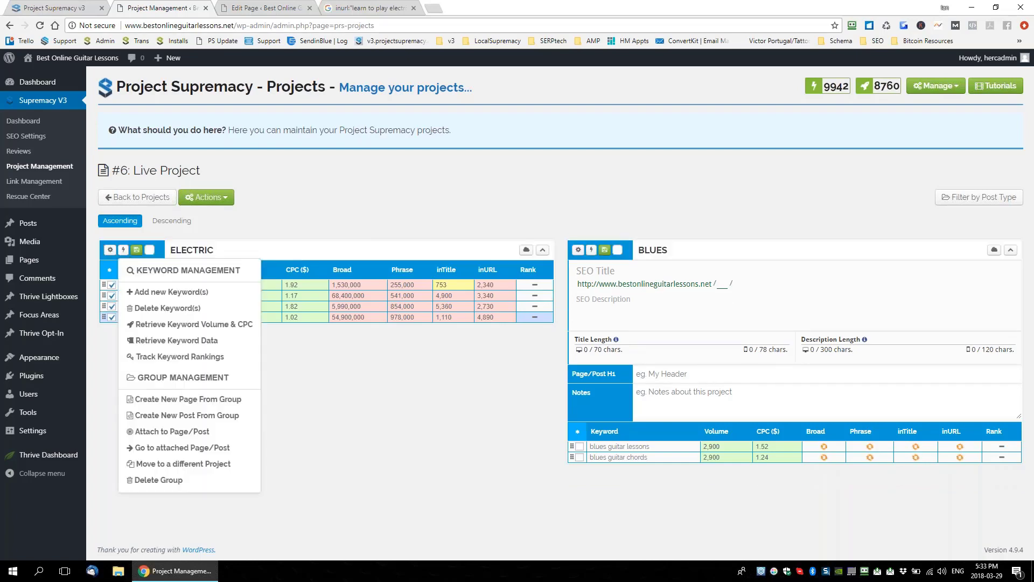
{"action": "left_click", "coordinate": [177, 358]}
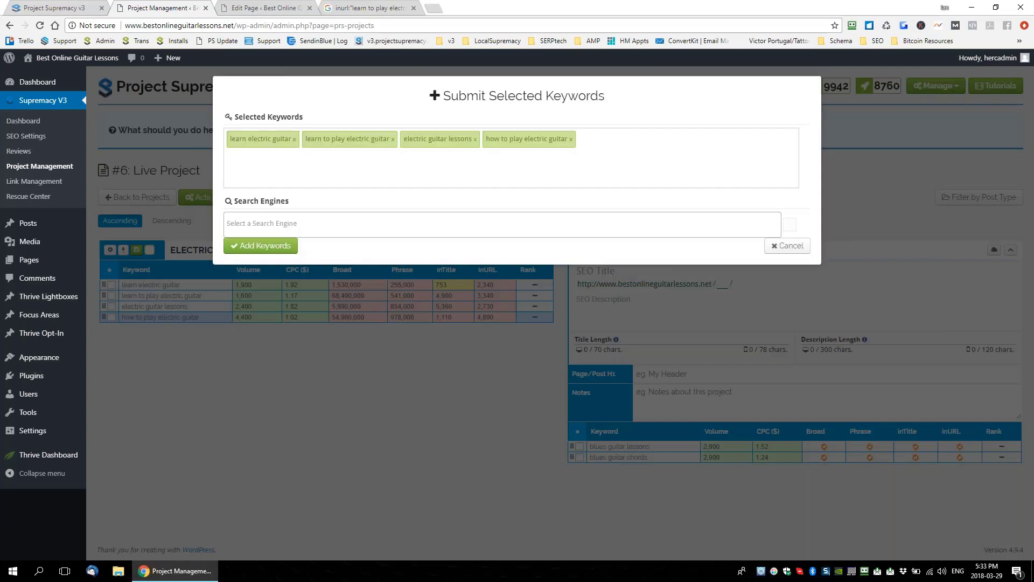
{"action": "left_click", "coordinate": [267, 226]}
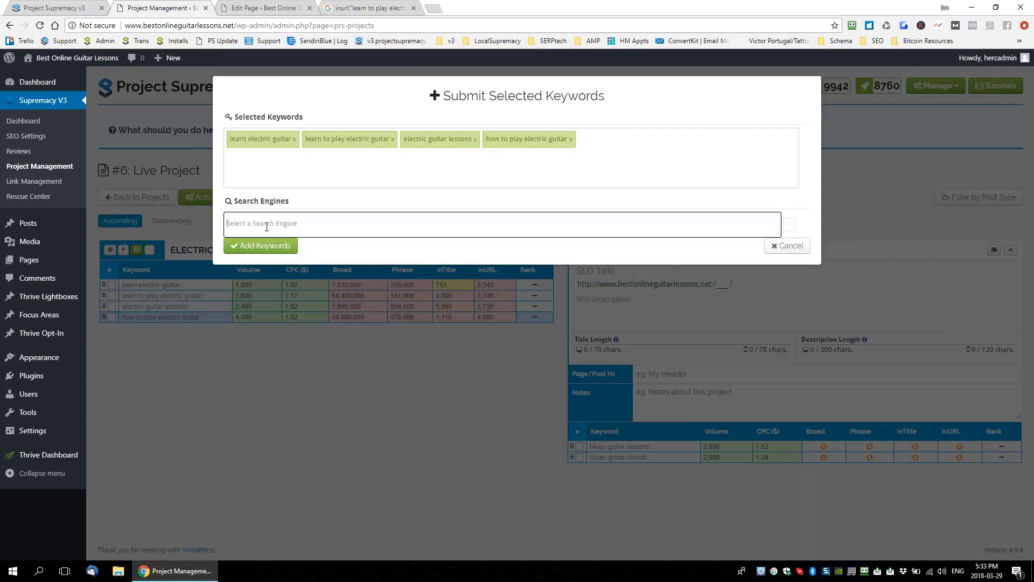
{"action": "type", "text": "Google"}
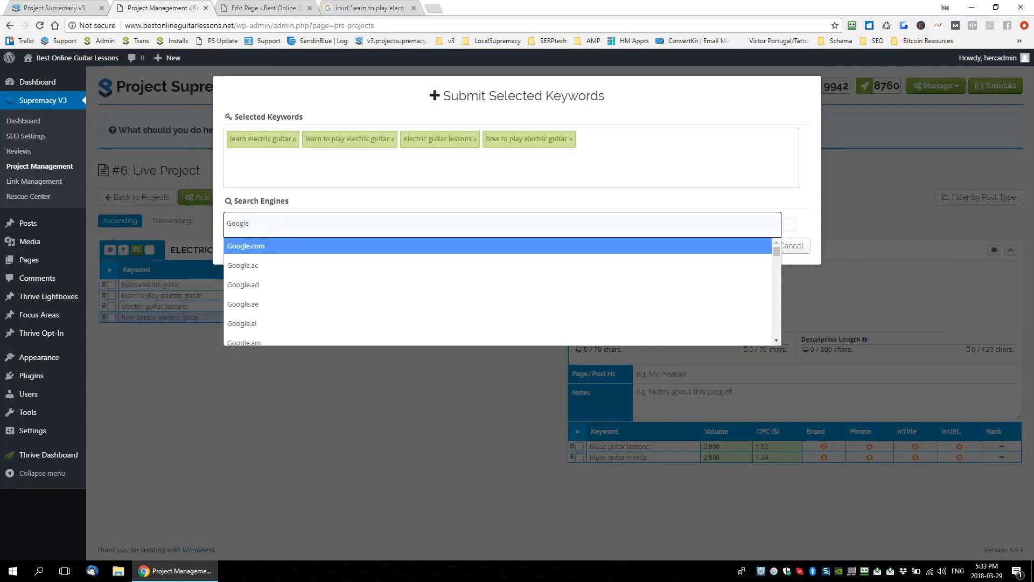
{"action": "left_click", "coordinate": [237, 246]}
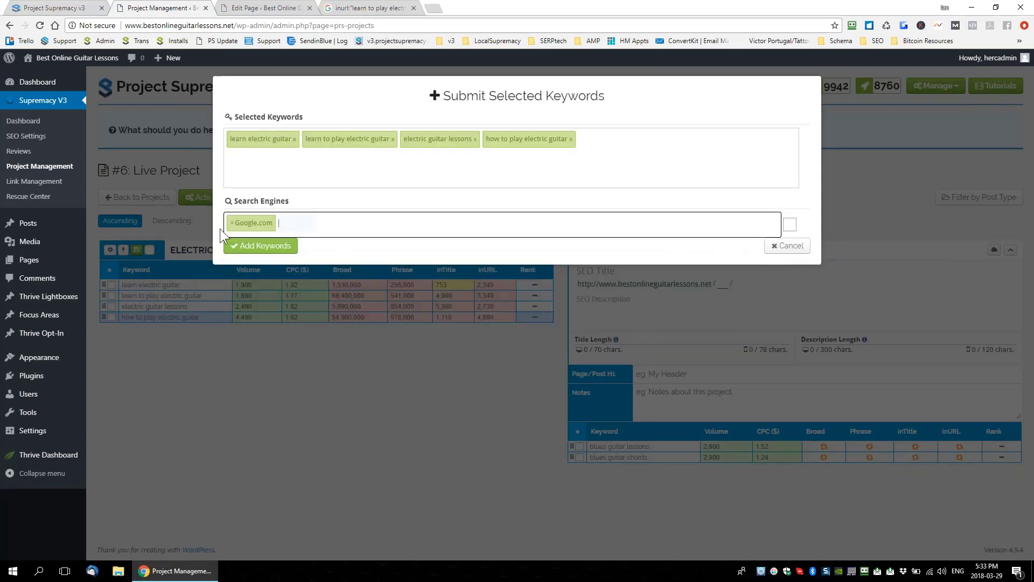
{"action": "left_click", "coordinate": [255, 247]}
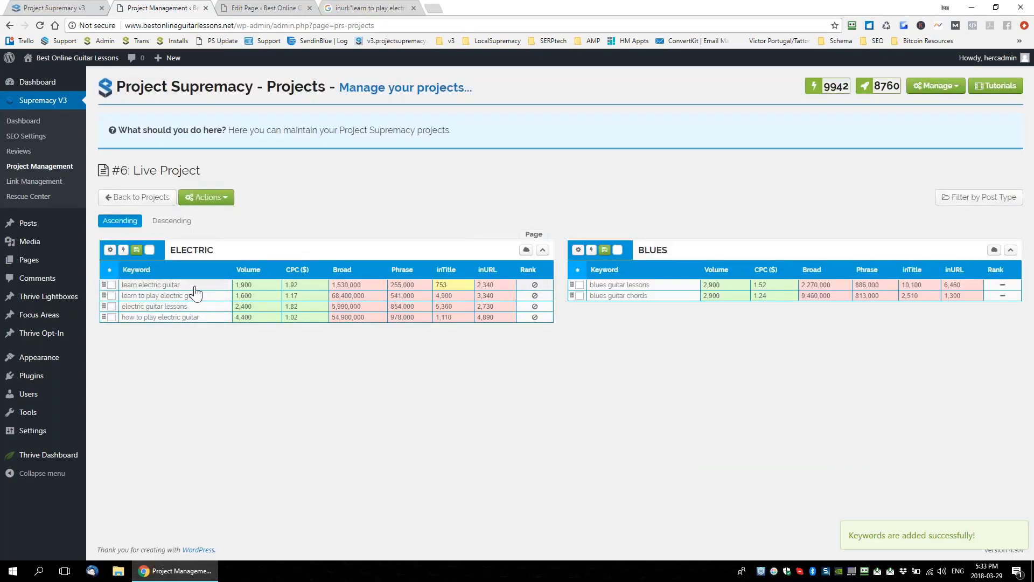
Show the ELECTRIC group's SEO details, append "MAKE A CHANGE" to its SEO title and save the group.
{"action": "left_click", "coordinate": [124, 251]}
{"action": "left_click", "coordinate": [110, 250]}
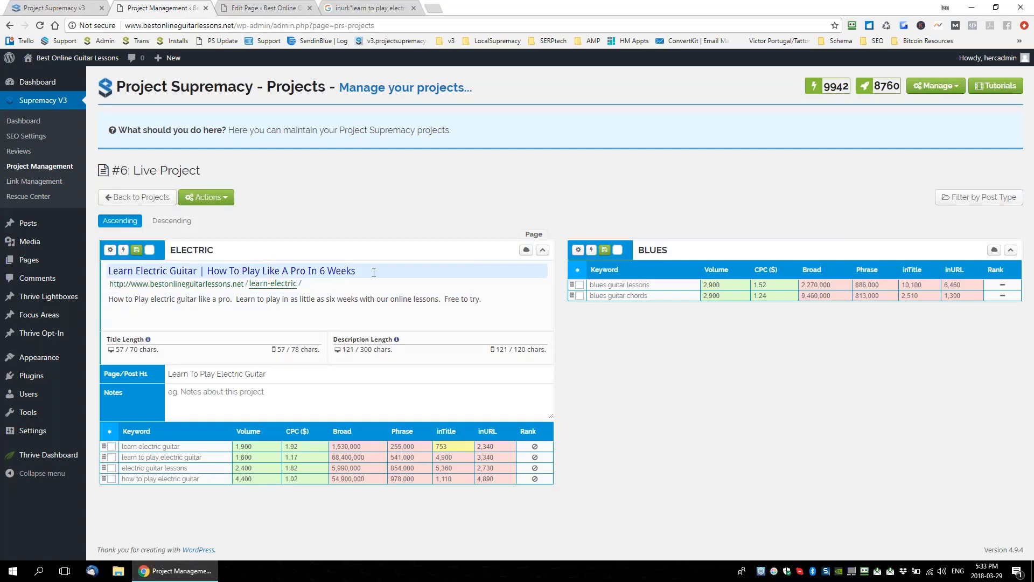
{"action": "type", "text": "MAKE A CHANGE"}
{"action": "key", "text": "shift+Left"}
{"action": "key", "text": "shift+Left"}
{"action": "key", "text": "shift+Left"}
{"action": "key", "text": "shift+Left"}
{"action": "key", "text": "shift+Left"}
{"action": "key", "text": "shift+Left"}
{"action": "key", "text": "shift+Left"}
{"action": "key", "text": "shift+Left"}
{"action": "key", "text": "shift+Left"}
{"action": "key", "text": "shift+Left"}
{"action": "key", "text": "shift+Left"}
{"action": "key", "text": "shift+Left"}
{"action": "key", "text": "shift+Left"}
{"action": "key", "text": "shift+Left"}
{"action": "key", "text": "shift+Left"}
{"action": "key", "text": "shift+Left"}
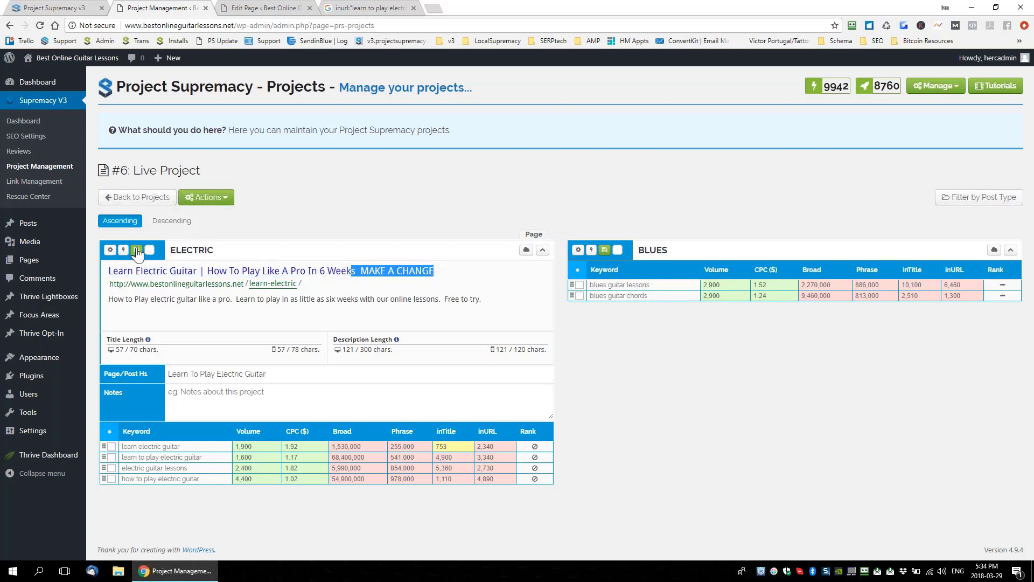
Reload the electric guitar page's editor and check the SEO title in its On Page SEO preview.
{"action": "left_click", "coordinate": [268, 8]}
{"action": "left_click", "coordinate": [167, 8]}
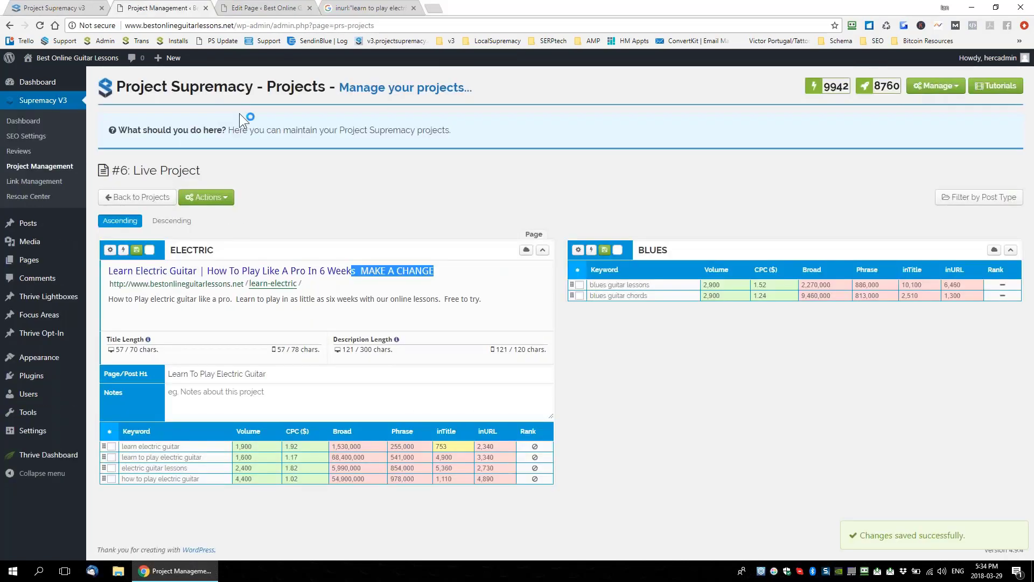
{"action": "left_click", "coordinate": [260, 11]}
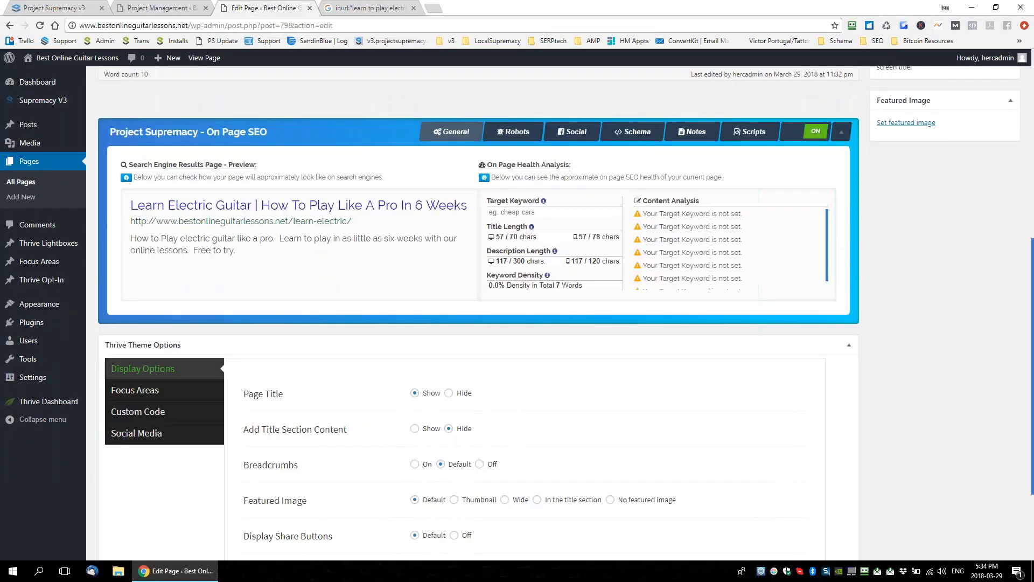
{"action": "scroll", "coordinate": [479, 312], "scroll_direction": "up", "scroll_amount": 4}
{"action": "key", "text": "F5"}
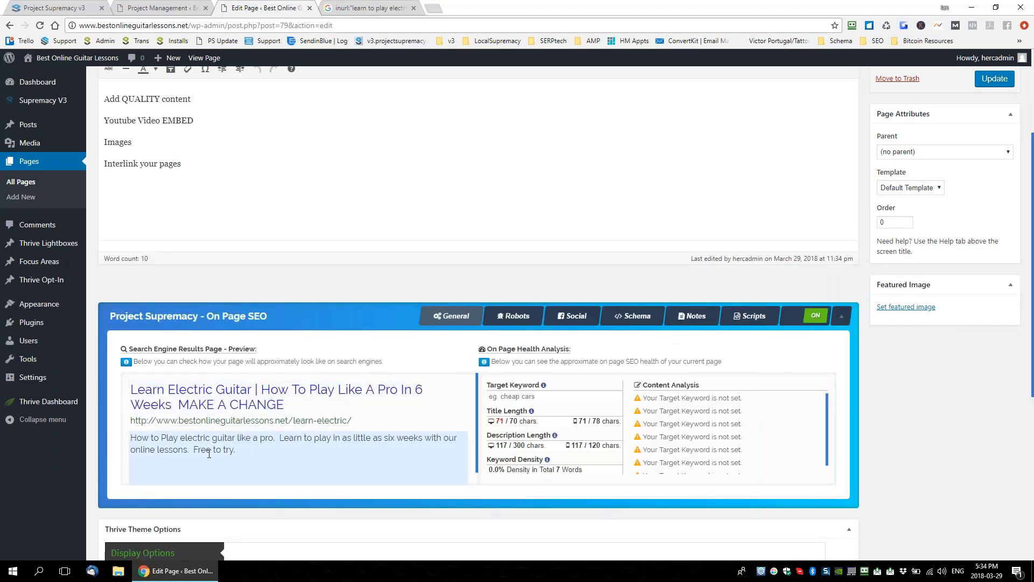
Append "NEED A BETTER DESCIRPTION" to the page's SEO description and update the page.
{"action": "type", "text": "D"}
{"action": "key", "text": "BackSpace"}
{"action": "type", "text": "NEWD A BETTER DESCRIPTION"}
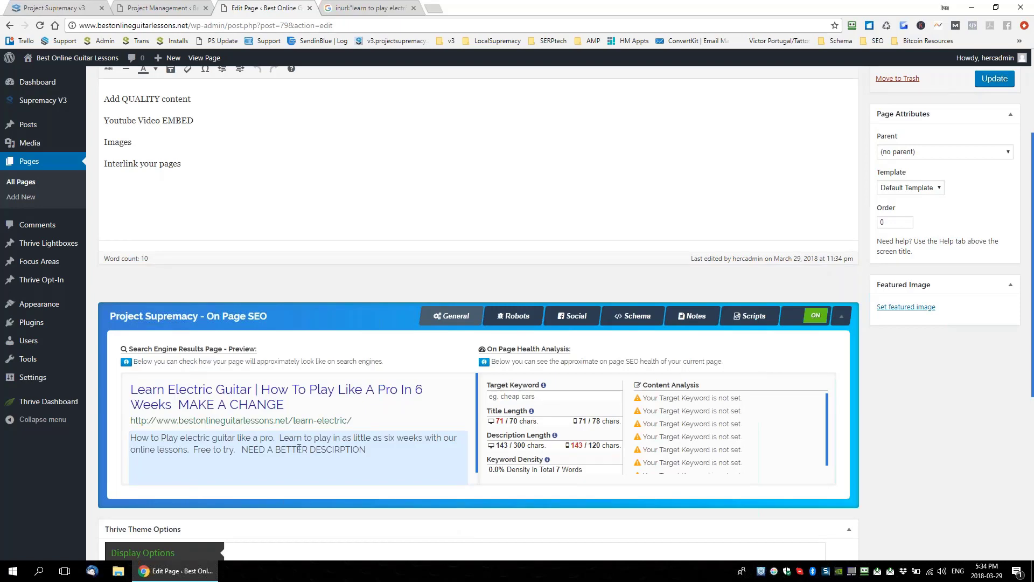
{"action": "scroll", "coordinate": [299, 448], "scroll_direction": "up", "scroll_amount": 3}
{"action": "scroll", "coordinate": [397, 302], "scroll_direction": "down", "scroll_amount": 4}
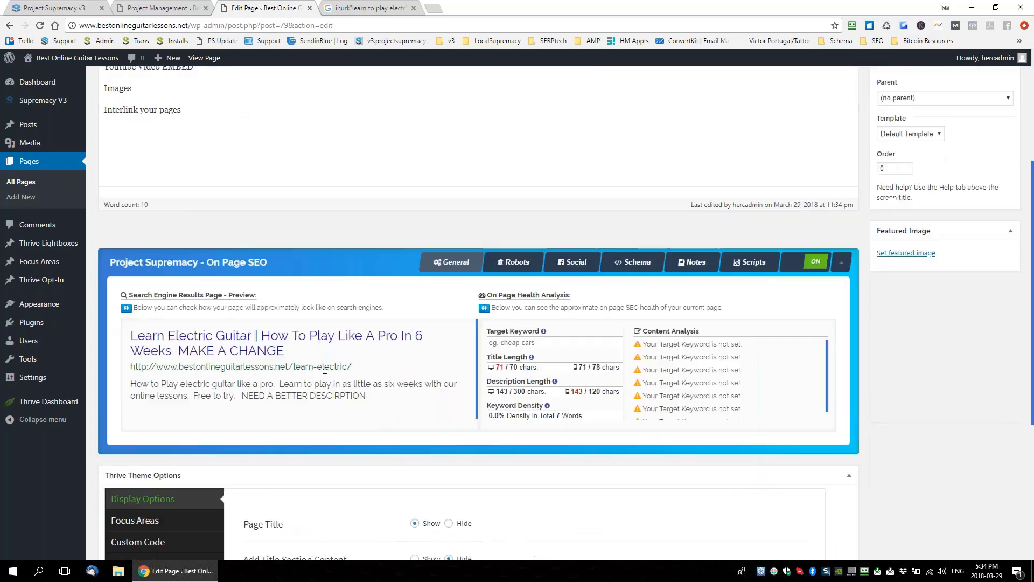
{"action": "left_click_drag", "start_coordinate": [366, 395], "coordinate": [249, 395]}
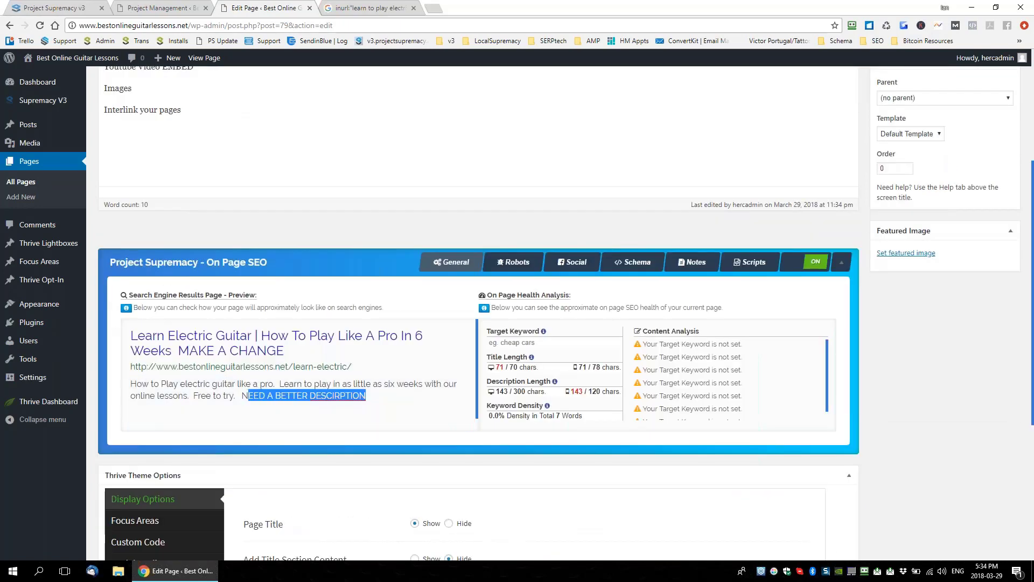
{"action": "scroll", "coordinate": [478, 313], "scroll_direction": "up", "scroll_amount": 4}
{"action": "left_click", "coordinate": [994, 241]}
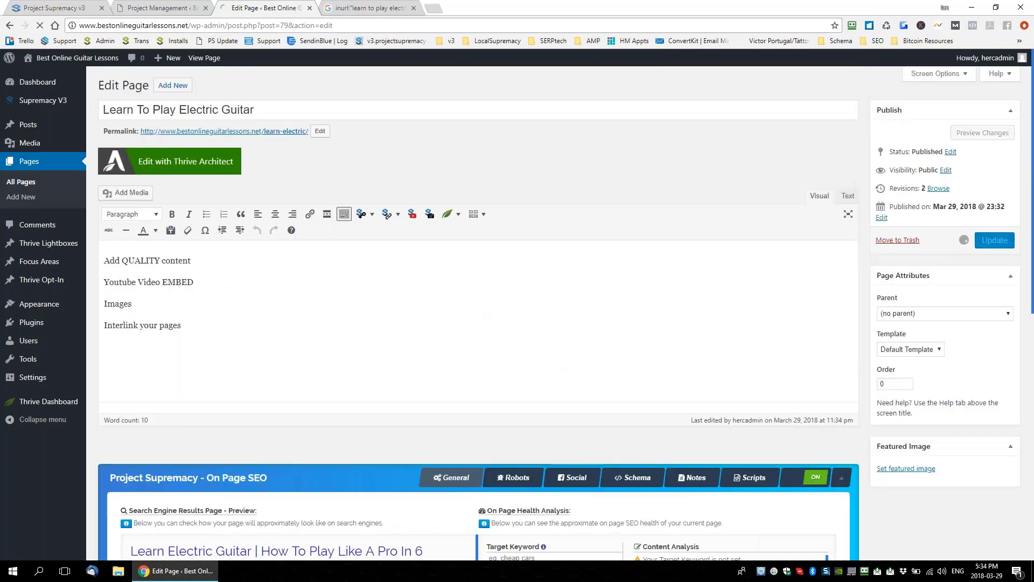
Reload the project list, load Live Project and check the ELECTRIC group's SEO description for the text added in the page editor.
{"action": "scroll", "coordinate": [386, 412], "scroll_direction": "down", "scroll_amount": 5}
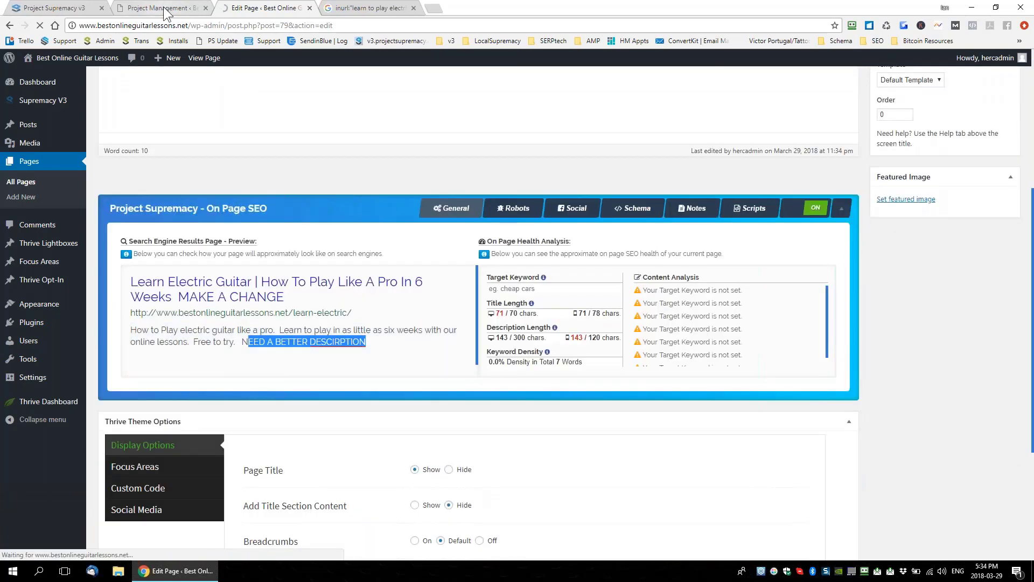
{"action": "left_click", "coordinate": [164, 12]}
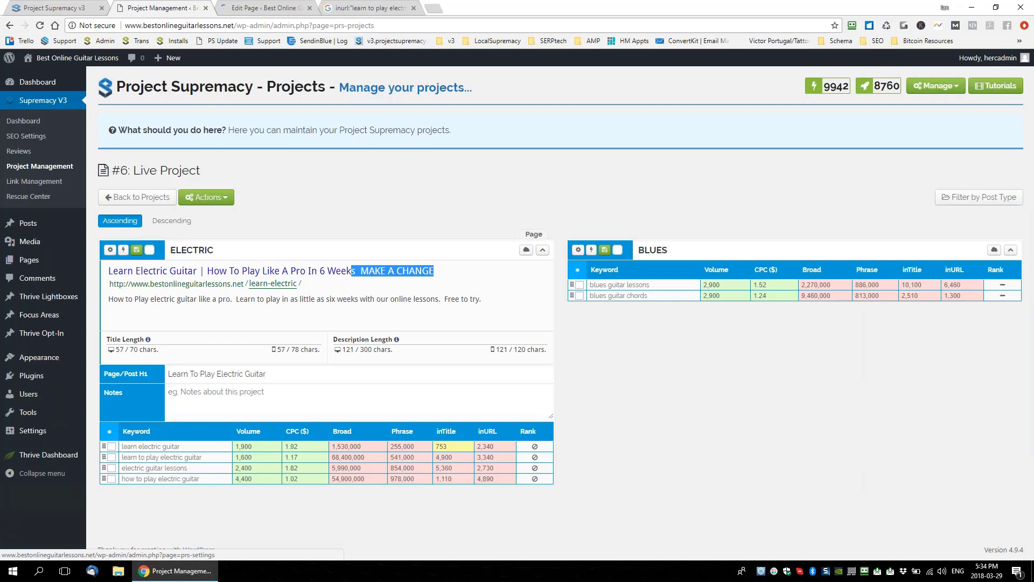
{"action": "key", "text": "F5"}
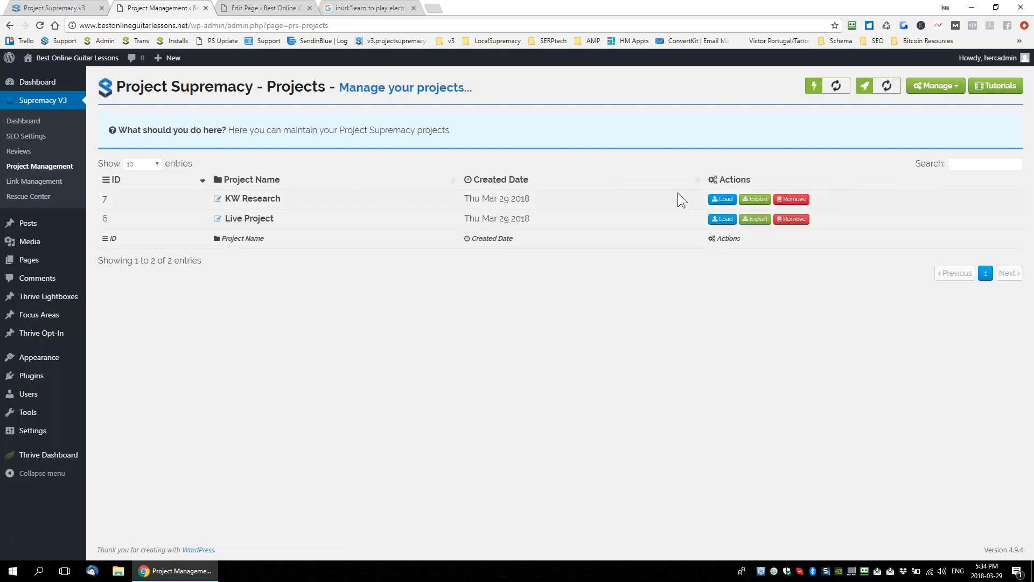
{"action": "left_click", "coordinate": [720, 218]}
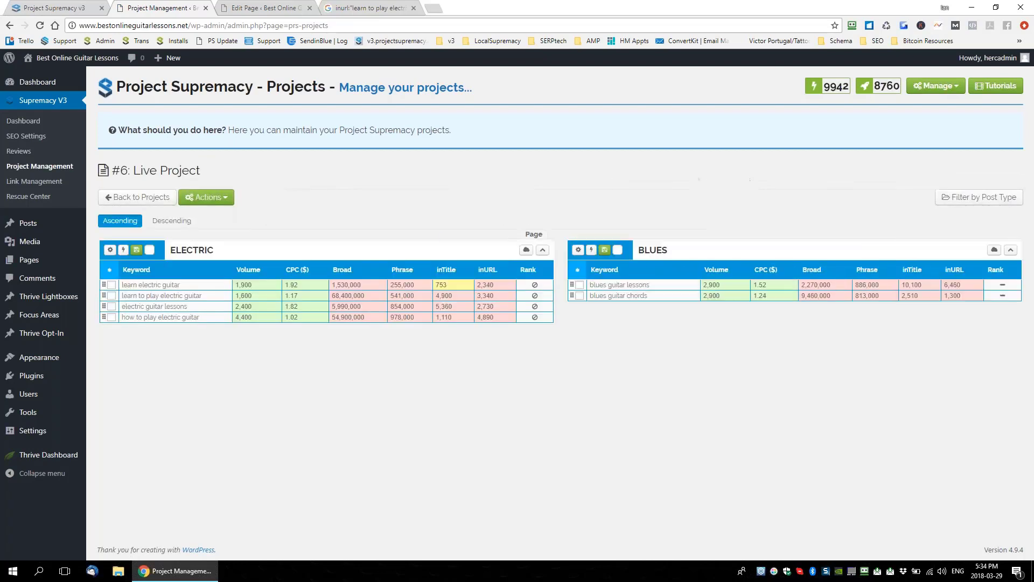
{"action": "left_click", "coordinate": [110, 250]}
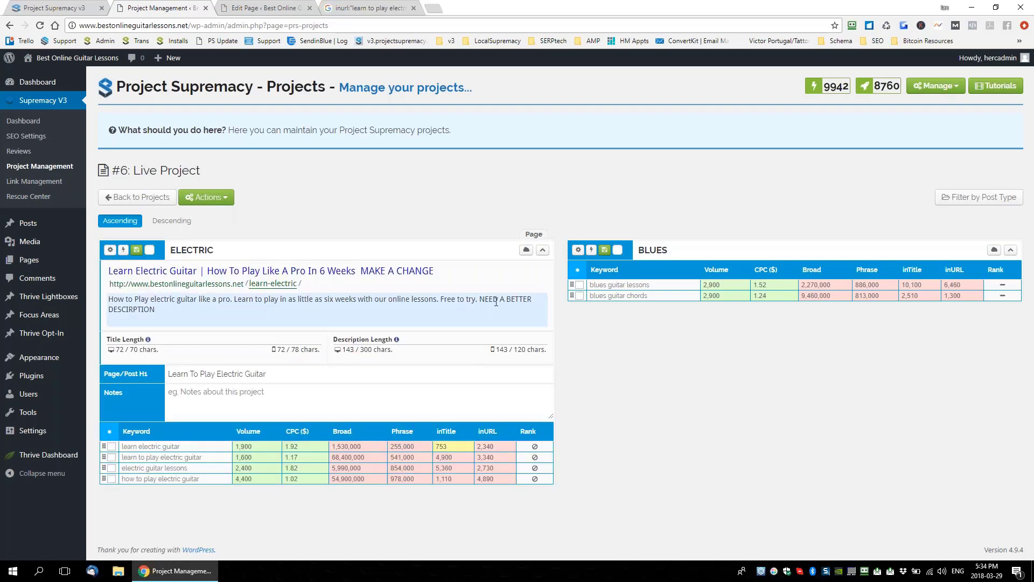
{"action": "left_click_drag", "start_coordinate": [480, 299], "coordinate": [530, 306]}
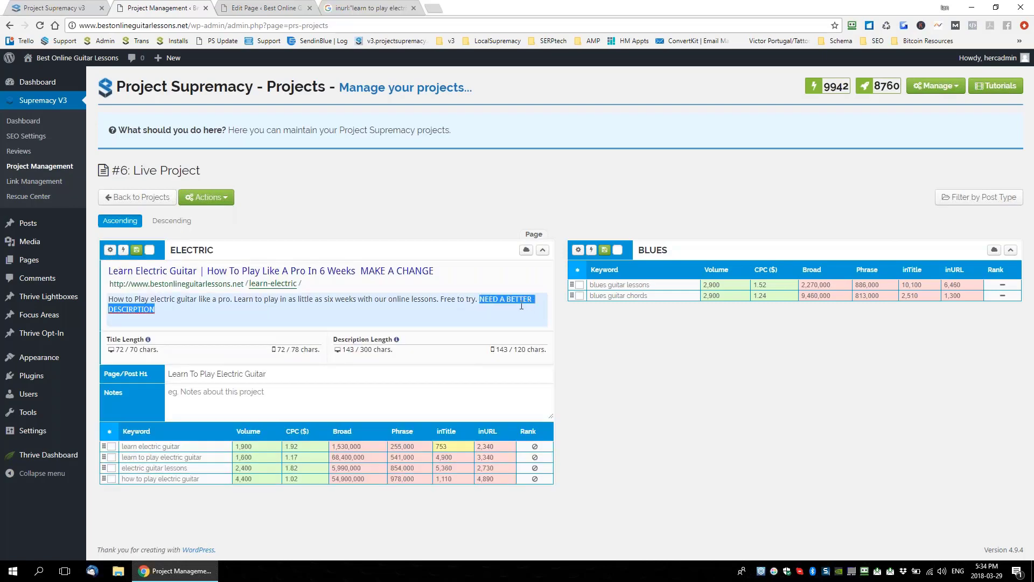
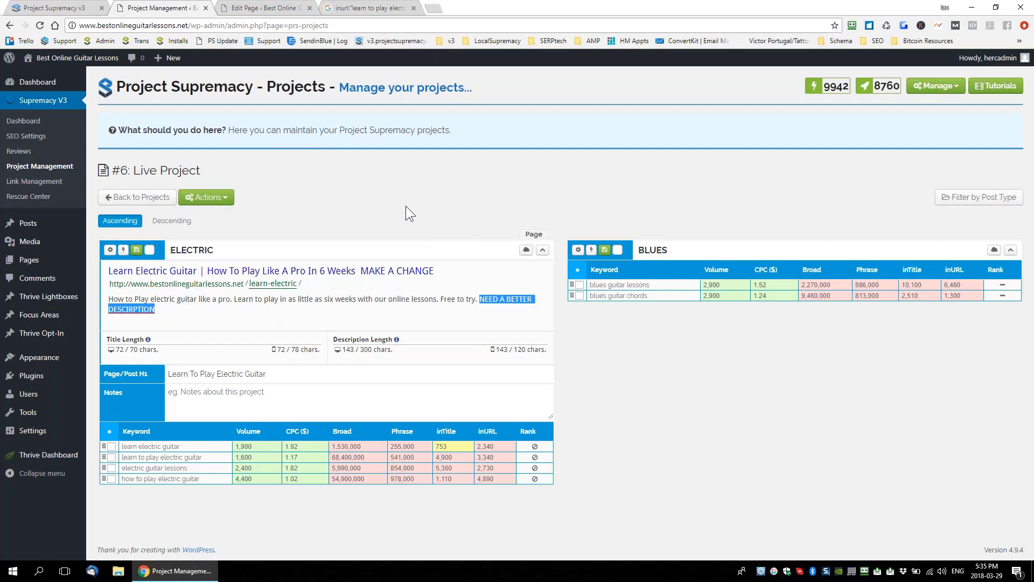
Open the Project Supremacy project list on the howtomakemoneywithbitcoin.net WordPress site in the browser tab holding the Google results.
{"action": "key", "text": "ctrl+4"}
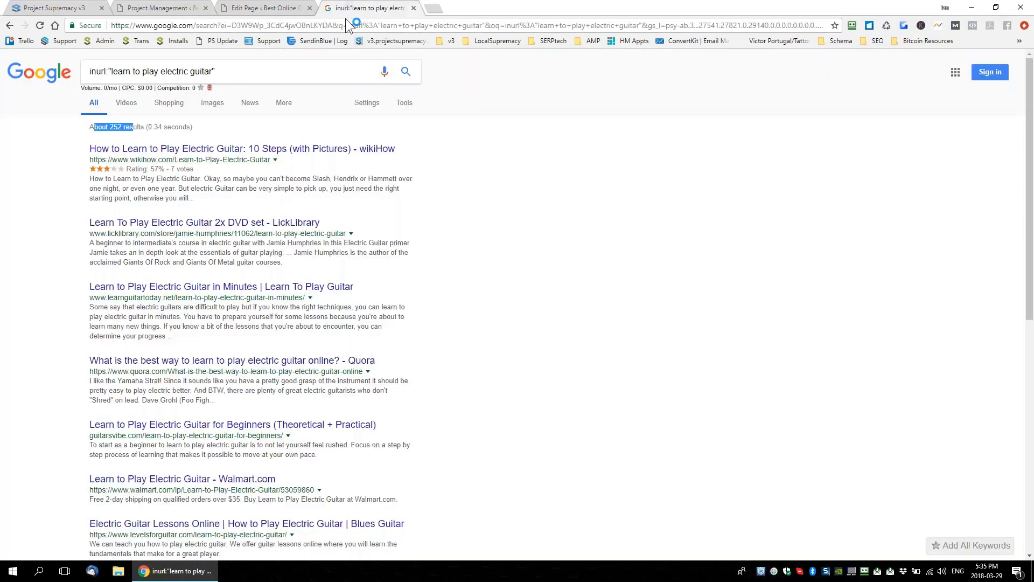
{"action": "key", "text": "ctrl+l"}
{"action": "type", "text": "howto"}
{"action": "key", "text": "Return"}
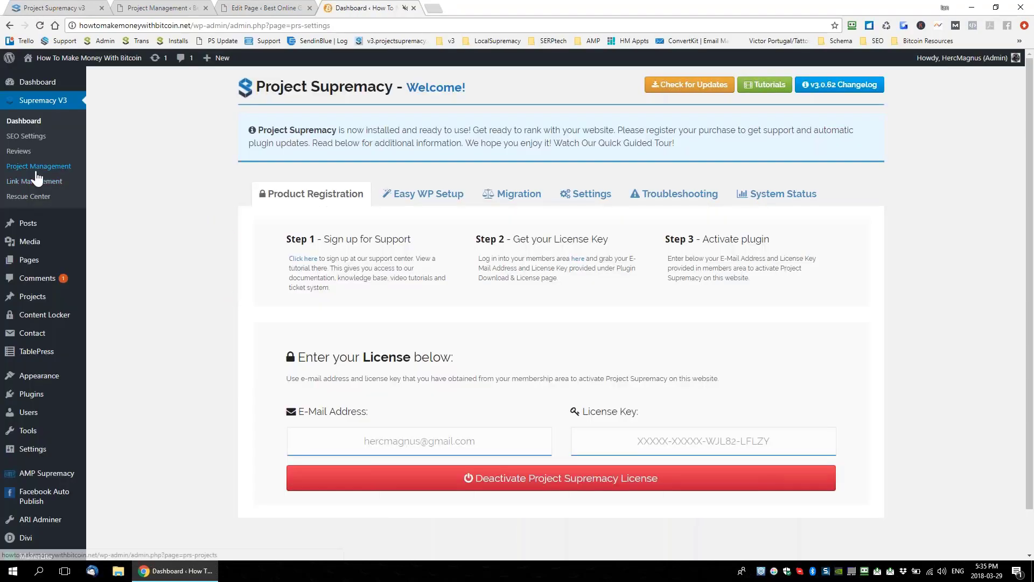
{"action": "left_click", "coordinate": [33, 168]}
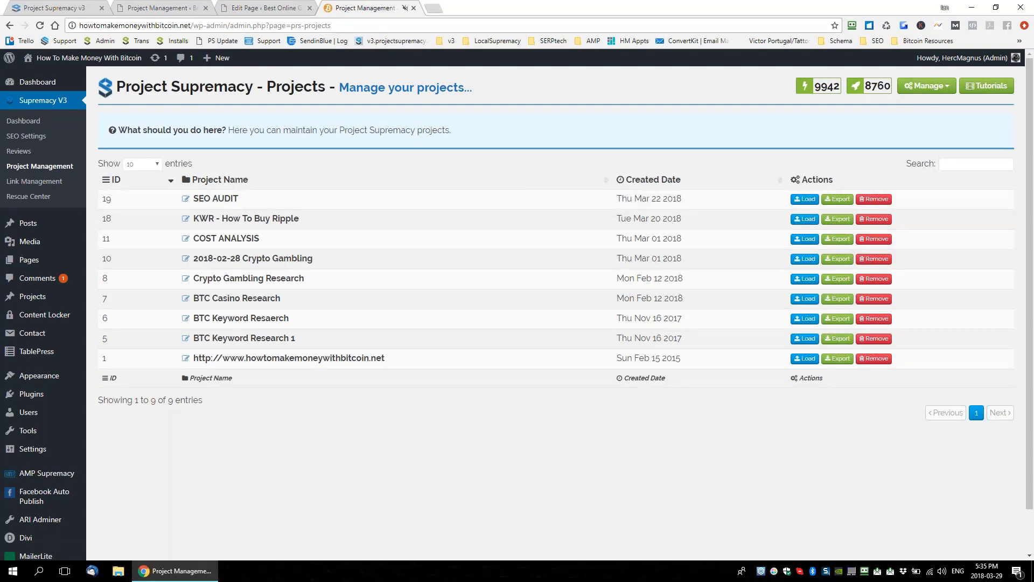
Create a new project named "SEO AUDIT TODAY".
{"action": "left_click", "coordinate": [936, 89]}
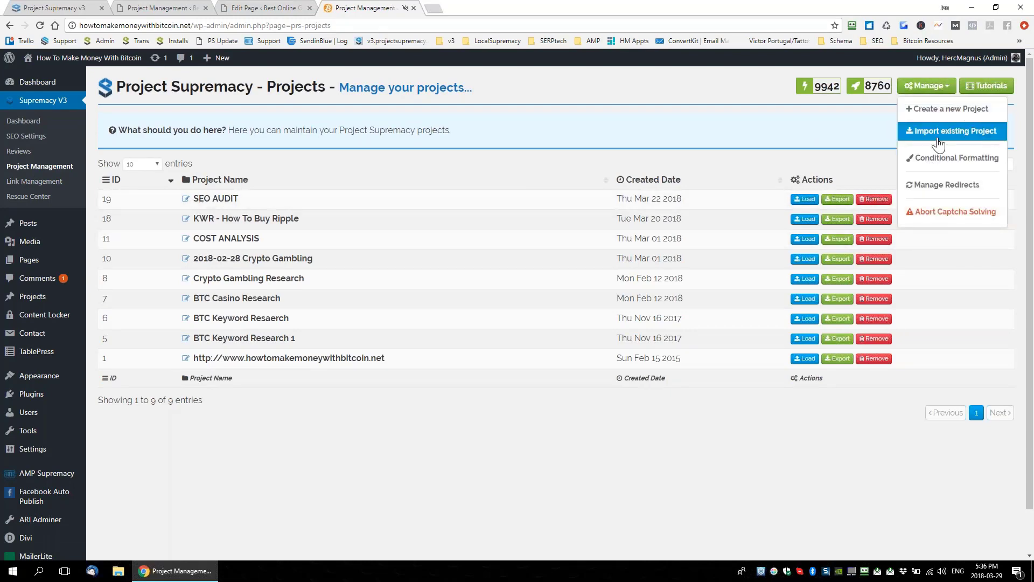
{"action": "left_click", "coordinate": [948, 109]}
{"action": "type", "text": "S"}
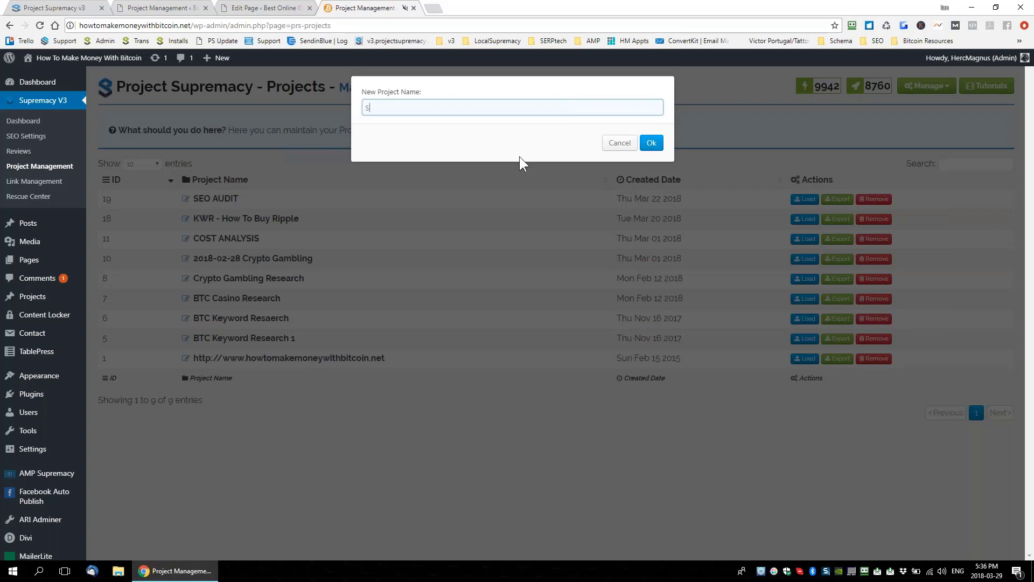
{"action": "type", "text": "EO AUDIT TODA"}
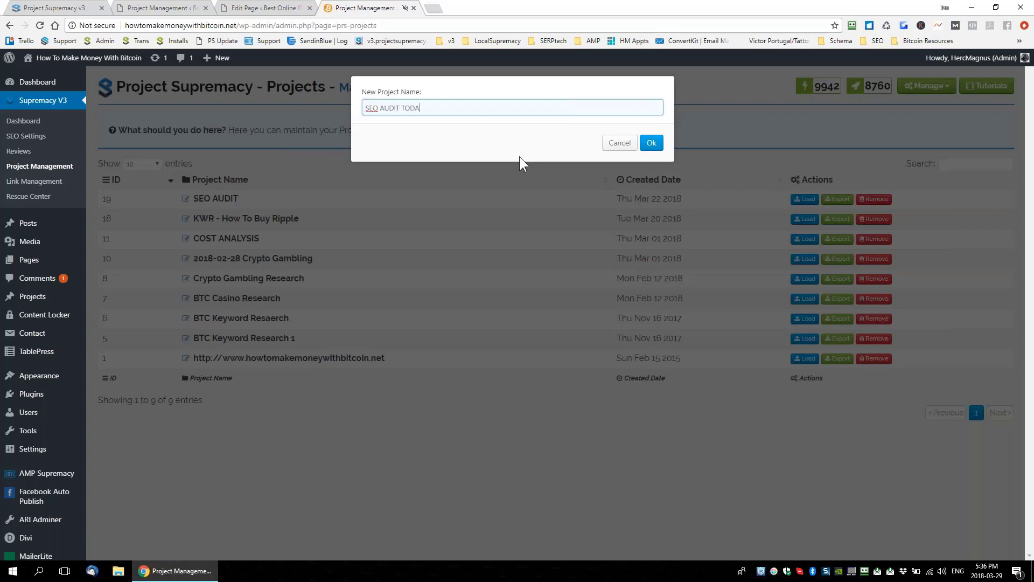
{"action": "type", "text": "Y"}
{"action": "left_click_drag", "start_coordinate": [404, 108], "coordinate": [484, 108]}
{"action": "left_click", "coordinate": [651, 142]}
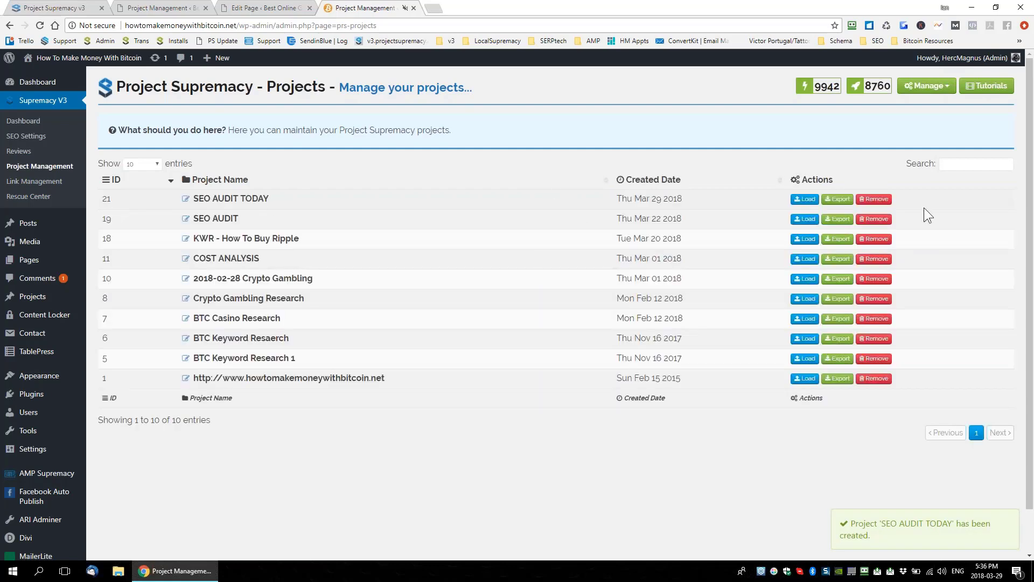
Load the SEO AUDIT TODAY project and list the site's existing posts for group creation, filtered by the Posts type.
{"action": "left_click", "coordinate": [804, 199]}
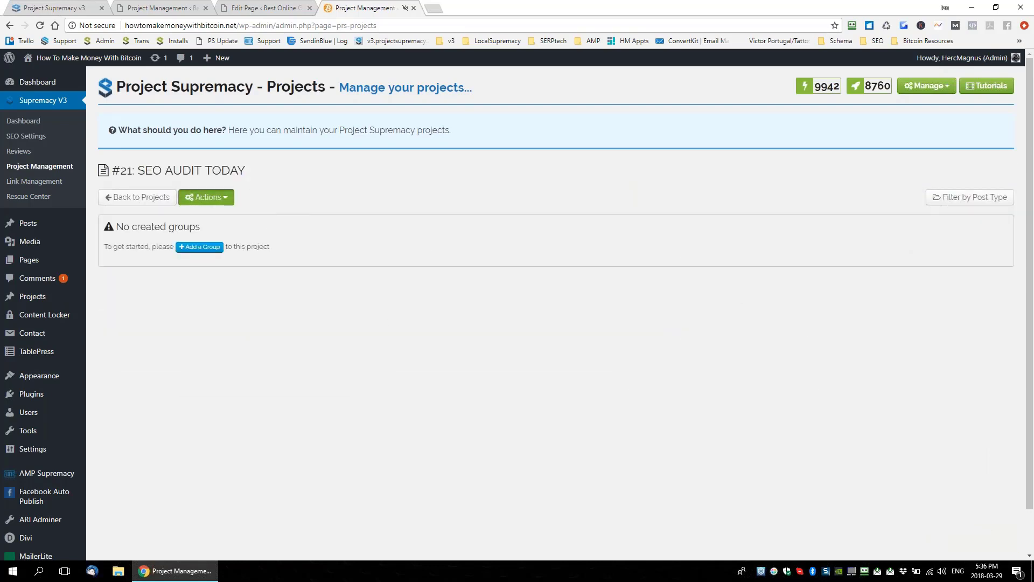
{"action": "left_click", "coordinate": [209, 198]}
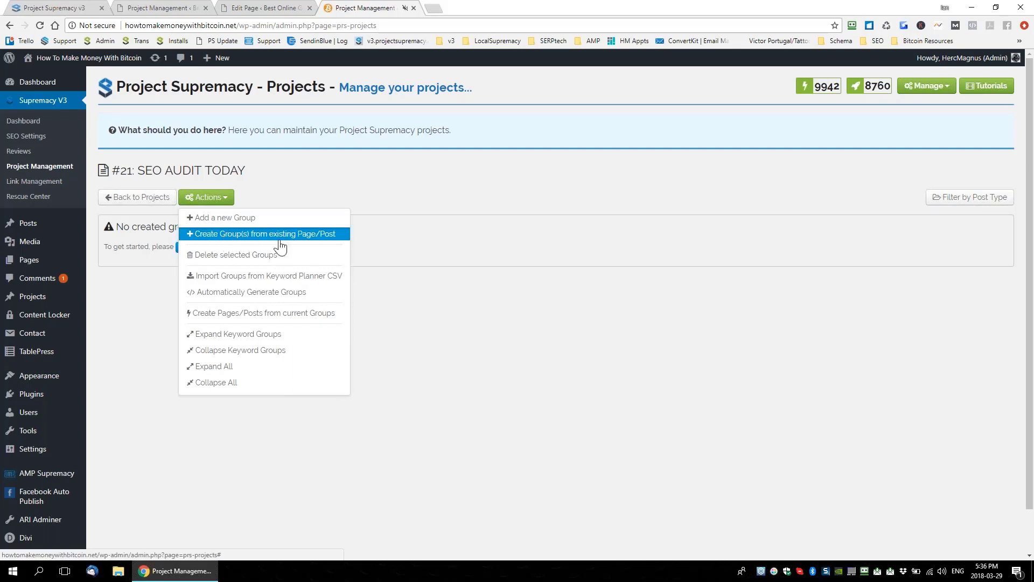
{"action": "left_click", "coordinate": [325, 235]}
{"action": "left_click", "coordinate": [391, 138]}
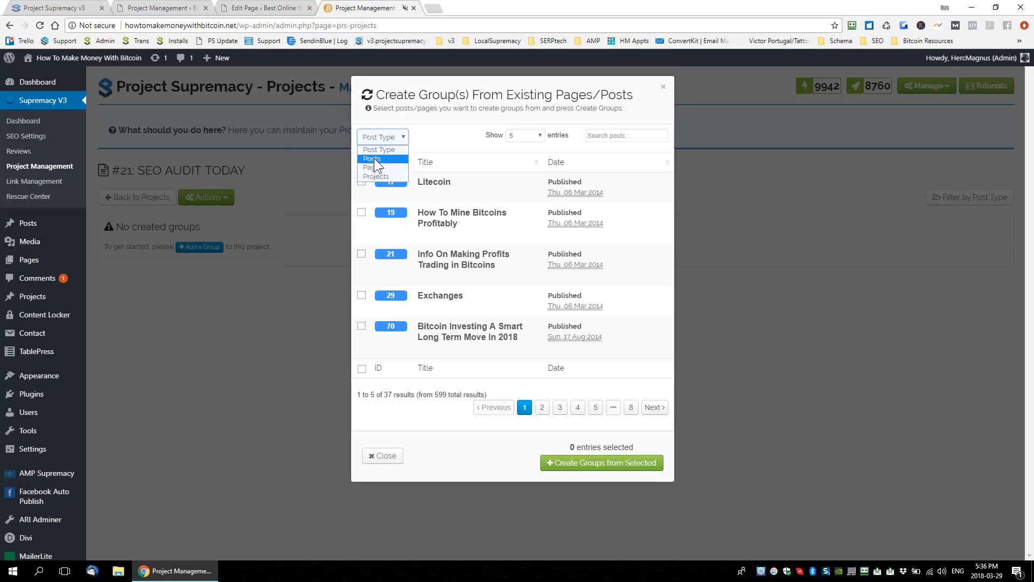
{"action": "left_click", "coordinate": [380, 158]}
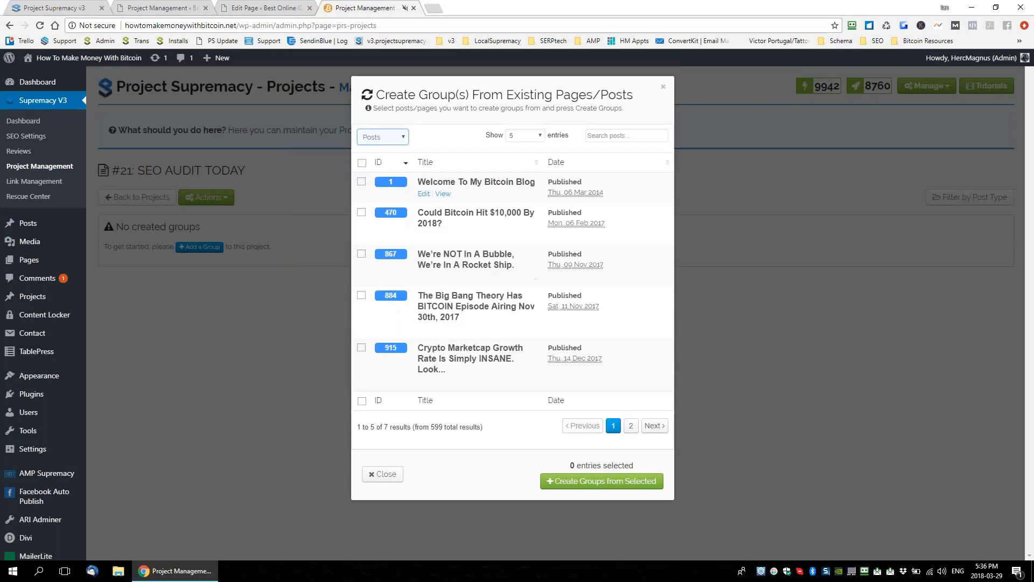
Show 50 entries in the list, select all the posts and create groups from them.
{"action": "left_click", "coordinate": [361, 164]}
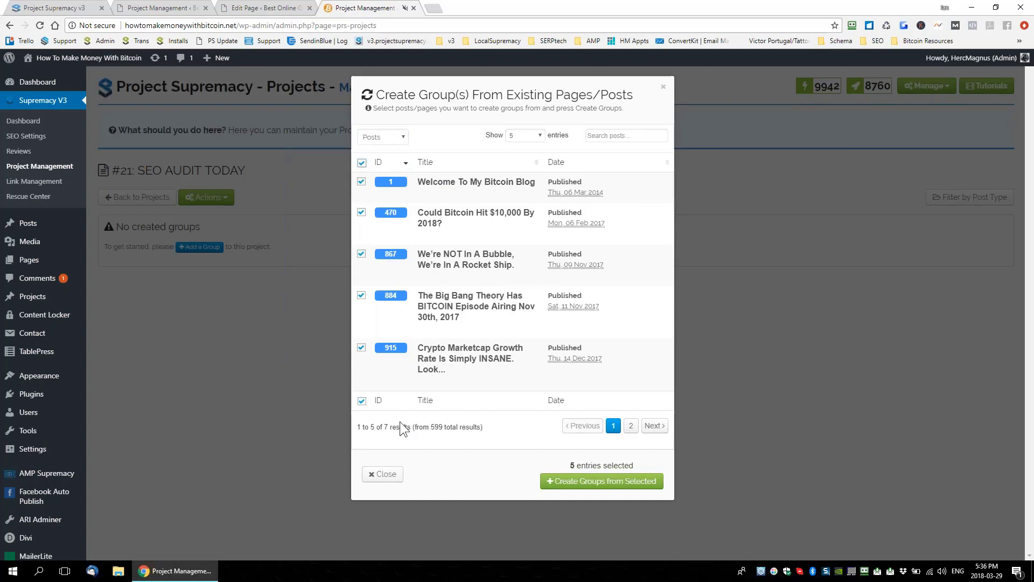
{"action": "left_click", "coordinate": [533, 135]}
{"action": "left_click", "coordinate": [520, 163]}
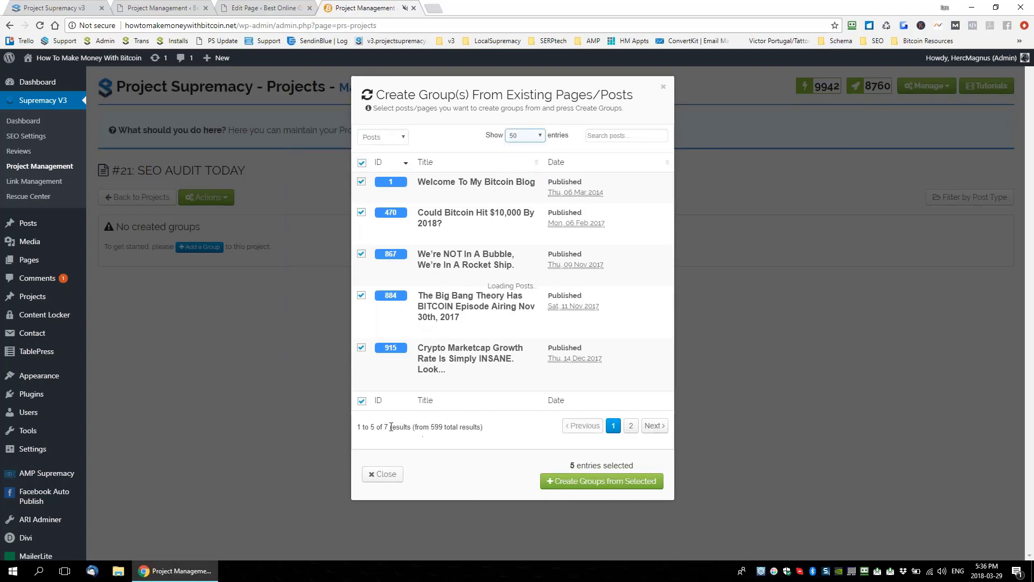
{"action": "left_click", "coordinate": [361, 163]}
{"action": "left_click", "coordinate": [362, 164]}
{"action": "scroll", "coordinate": [637, 461], "scroll_direction": "down", "scroll_amount": 2}
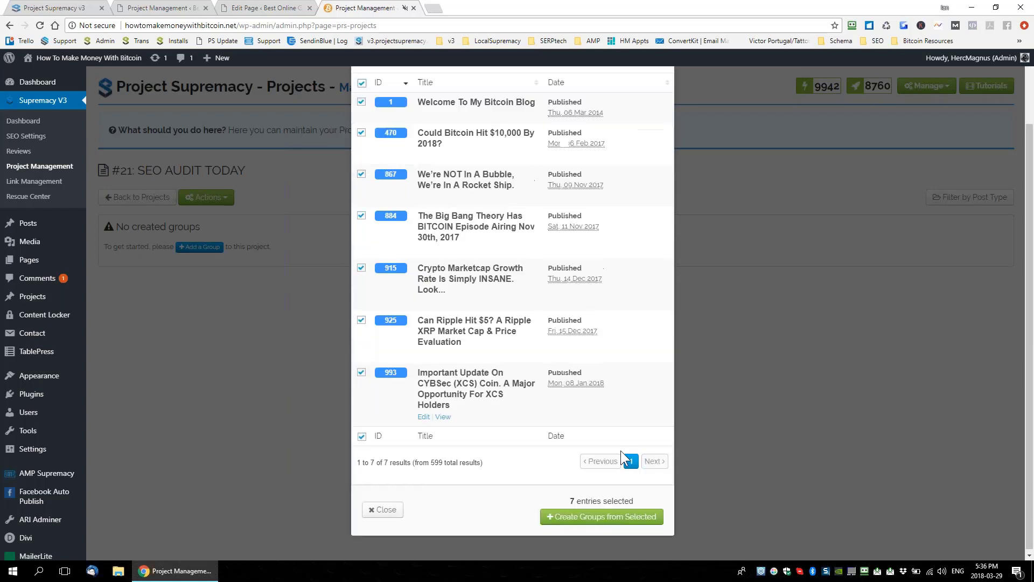
{"action": "left_click", "coordinate": [603, 518]}
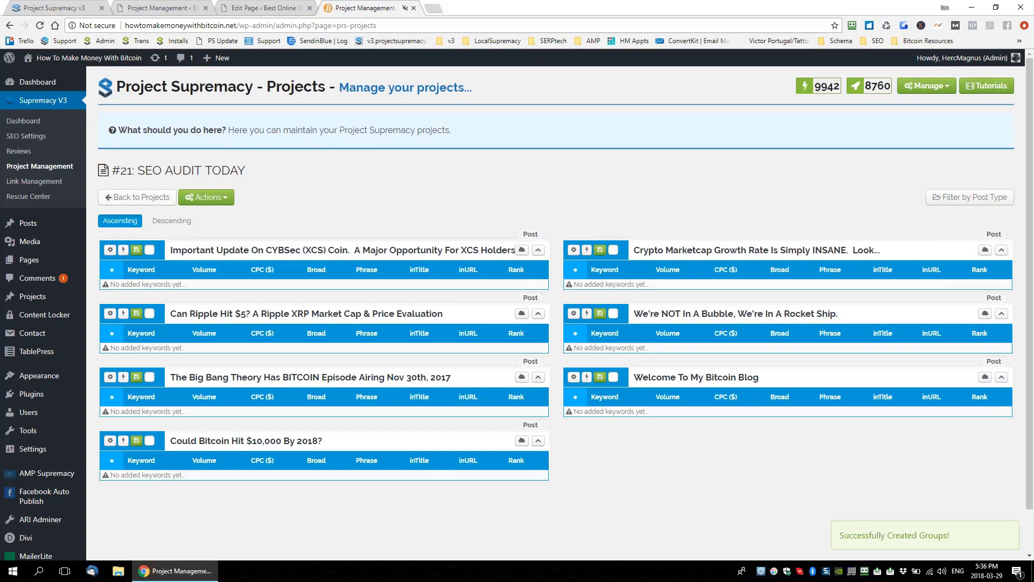
Expand all groups in the project and examine each post's SEO title and description.
{"action": "left_click", "coordinate": [205, 198]}
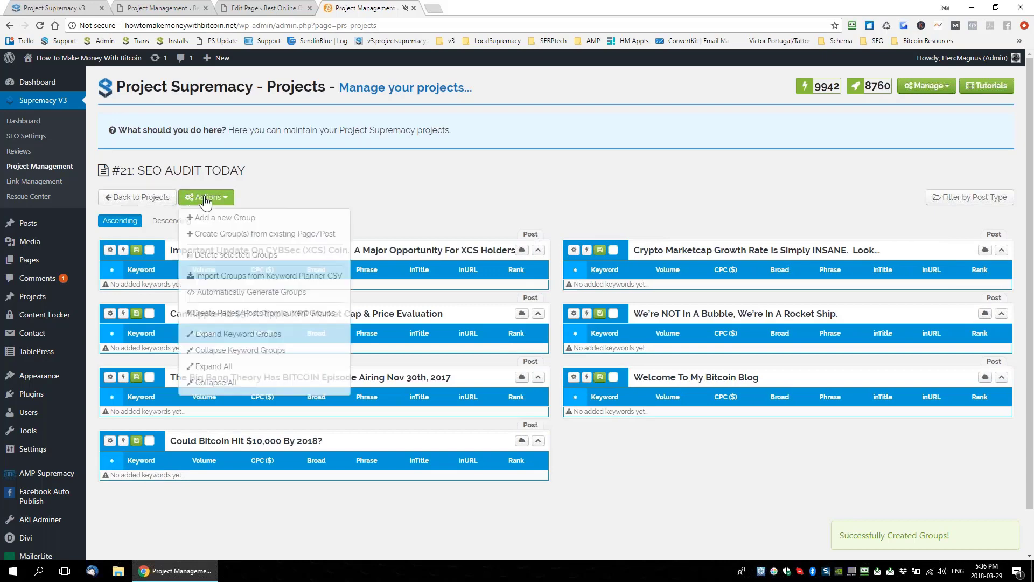
{"action": "left_click", "coordinate": [223, 367]}
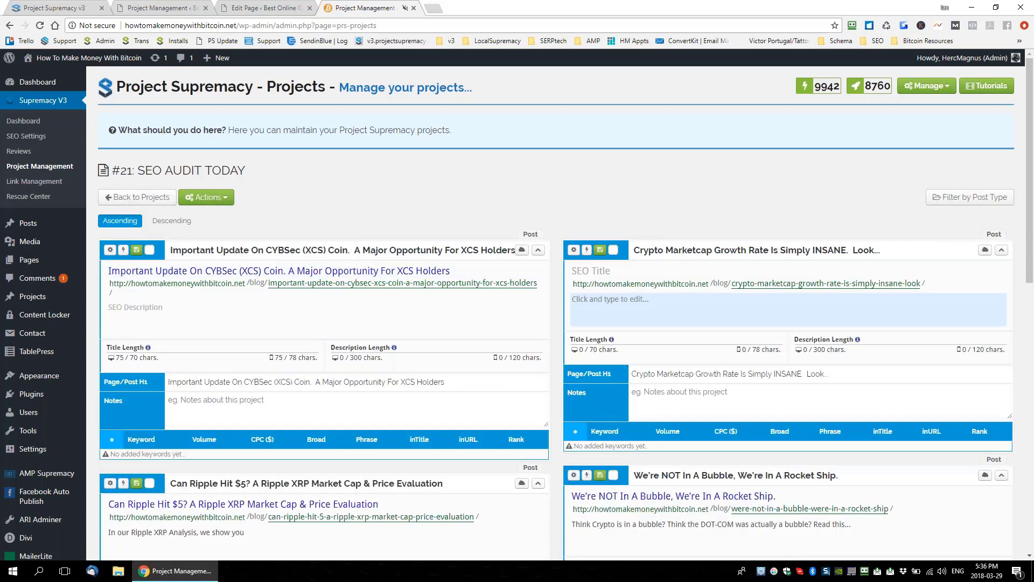
{"action": "scroll", "coordinate": [788, 310], "scroll_direction": "down", "scroll_amount": 1}
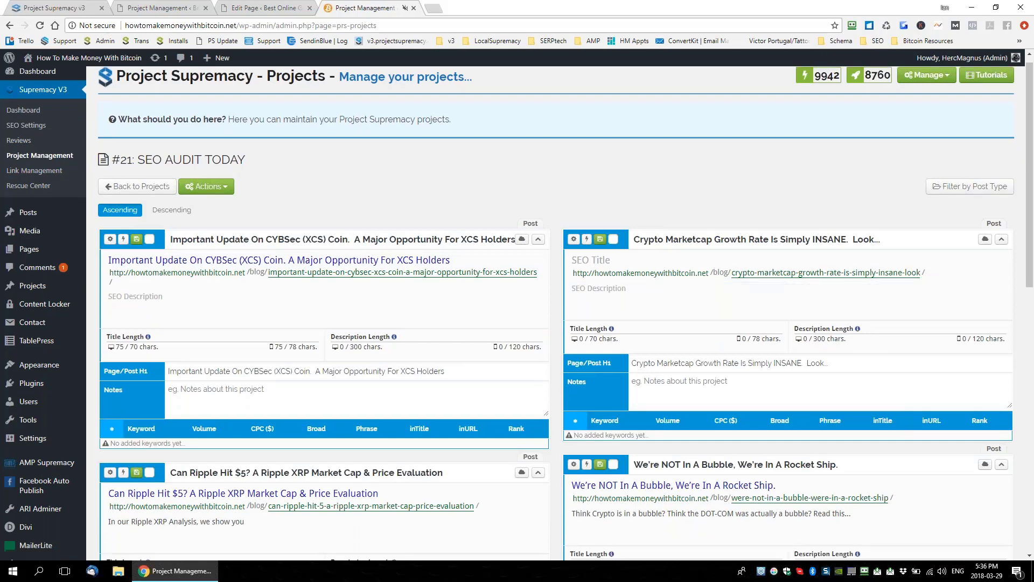
{"action": "scroll", "coordinate": [323, 302], "scroll_direction": "down", "scroll_amount": 2}
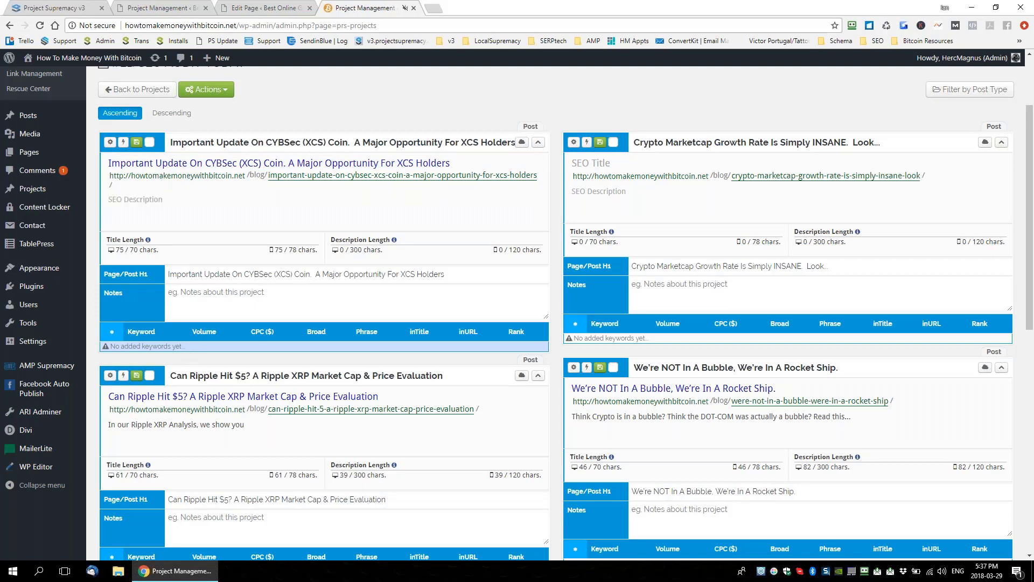
Add the keywords "CYBSec" and "Cryptocurrency" to the "Important Update On CYBSec (XCS) Coin" group.
{"action": "left_click", "coordinate": [123, 144]}
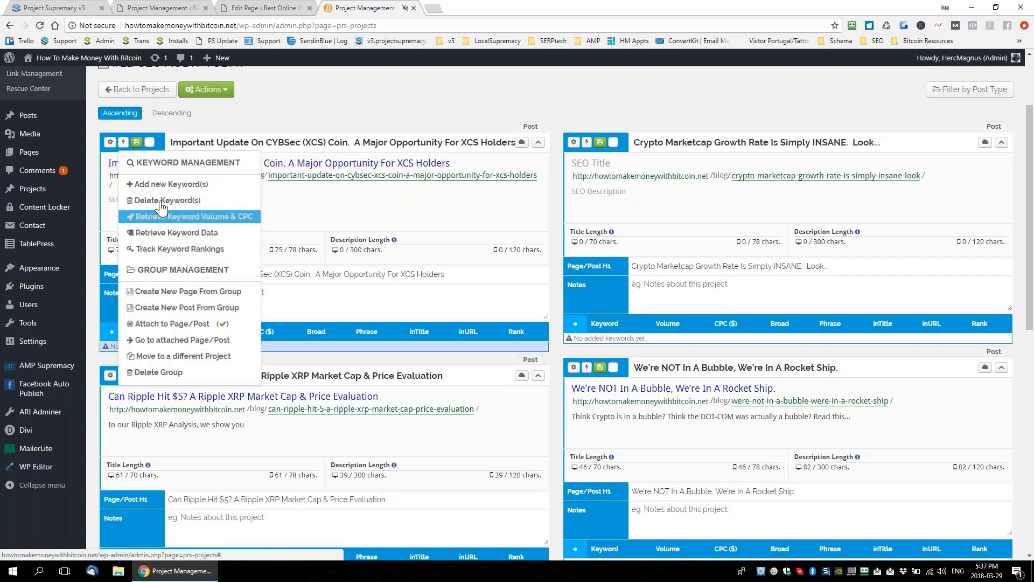
{"action": "left_click", "coordinate": [163, 185]}
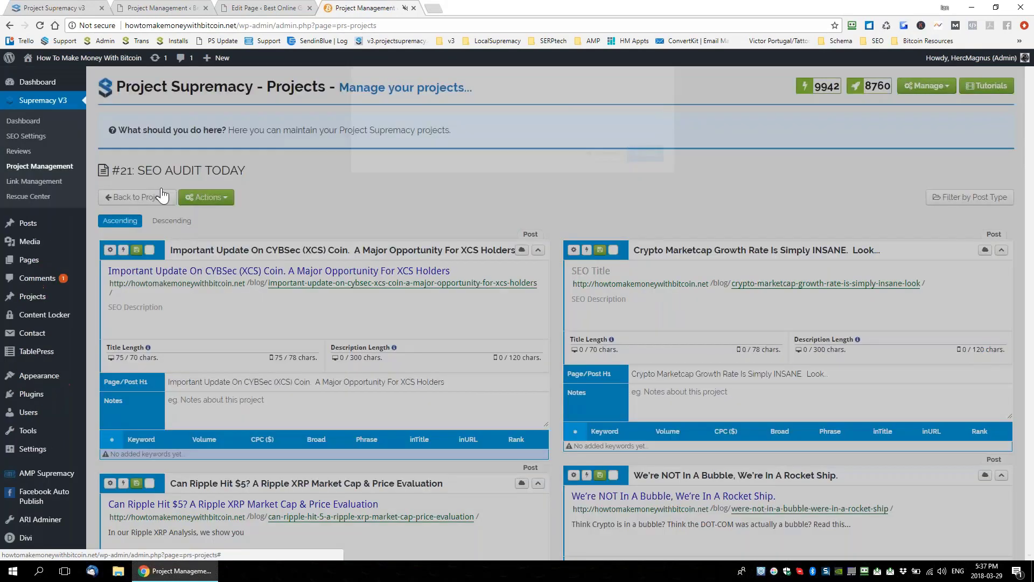
{"action": "type", "text": "CYBSec"}
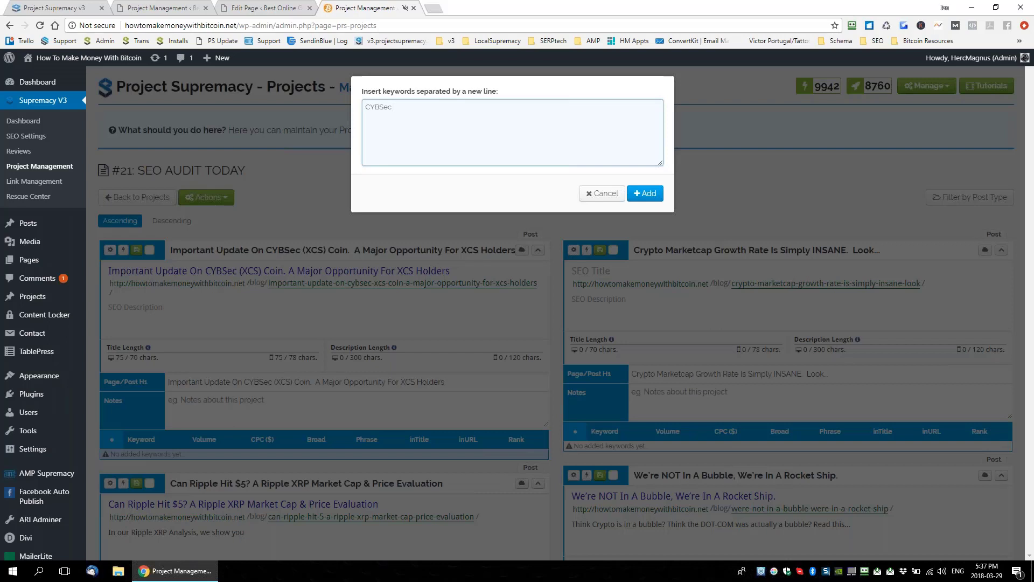
{"action": "key", "text": "Return"}
{"action": "type", "text": "Cryptocurrency"}
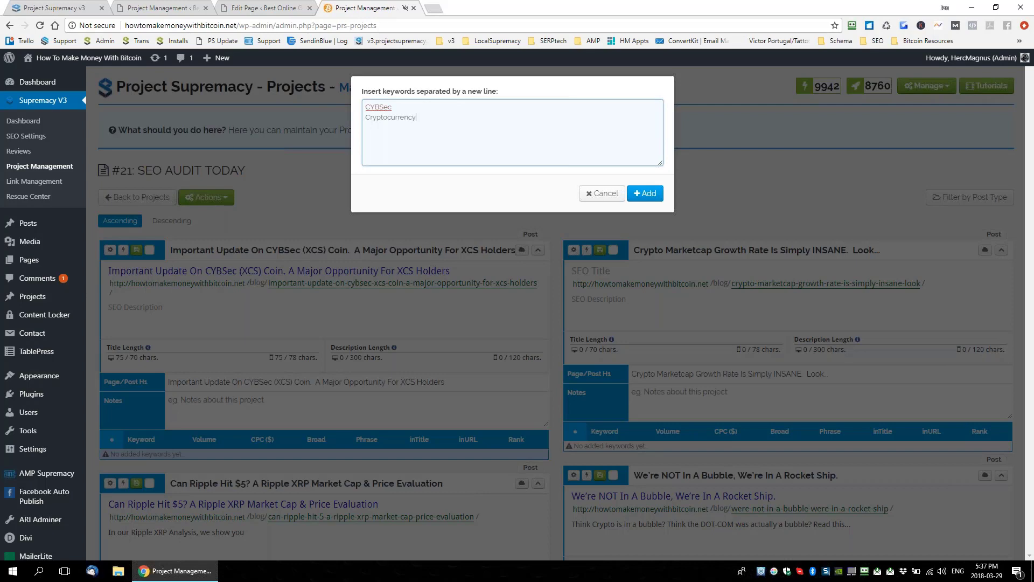
{"action": "left_click", "coordinate": [646, 194]}
{"action": "left_click", "coordinate": [631, 194]}
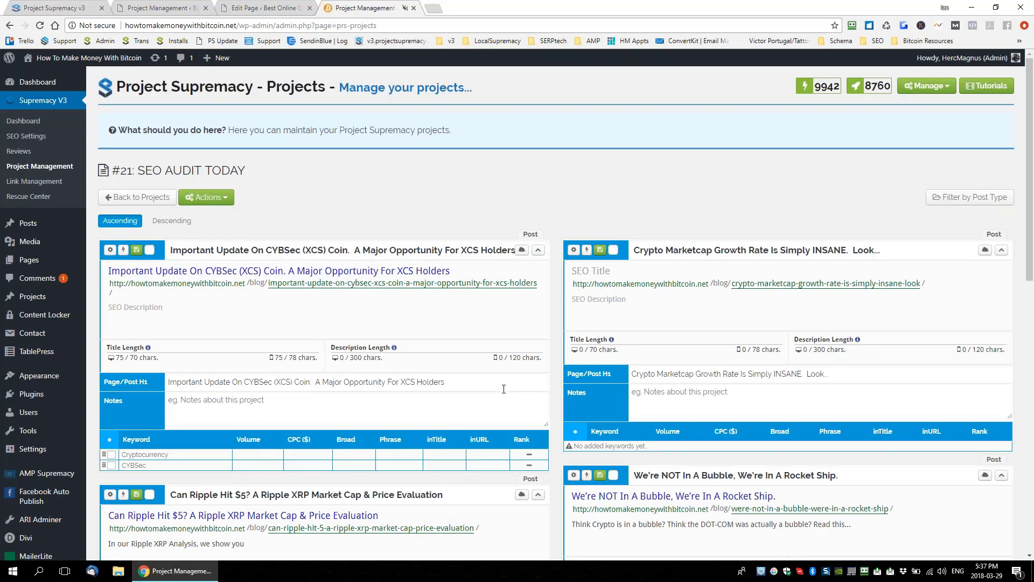
{"action": "scroll", "coordinate": [516, 387], "scroll_direction": "down", "scroll_amount": 1}
{"action": "scroll", "coordinate": [561, 368], "scroll_direction": "down", "scroll_amount": 4}
{"action": "scroll", "coordinate": [561, 368], "scroll_direction": "up", "scroll_amount": 3}
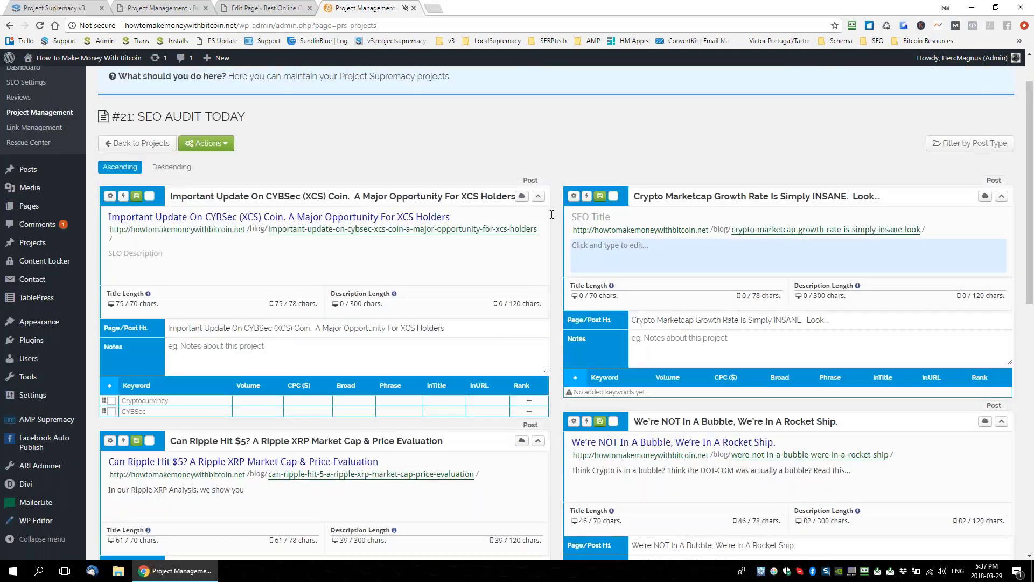
{"action": "scroll", "coordinate": [635, 248], "scroll_direction": "down", "scroll_amount": 1}
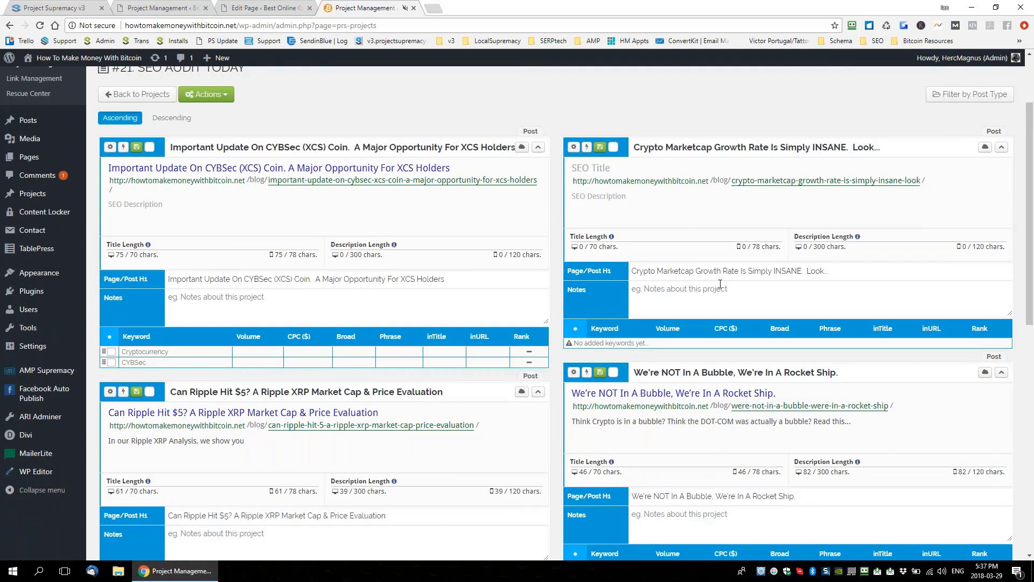
{"action": "scroll", "coordinate": [719, 284], "scroll_direction": "down", "scroll_amount": 1}
{"action": "scroll", "coordinate": [719, 284], "scroll_direction": "up", "scroll_amount": 3}
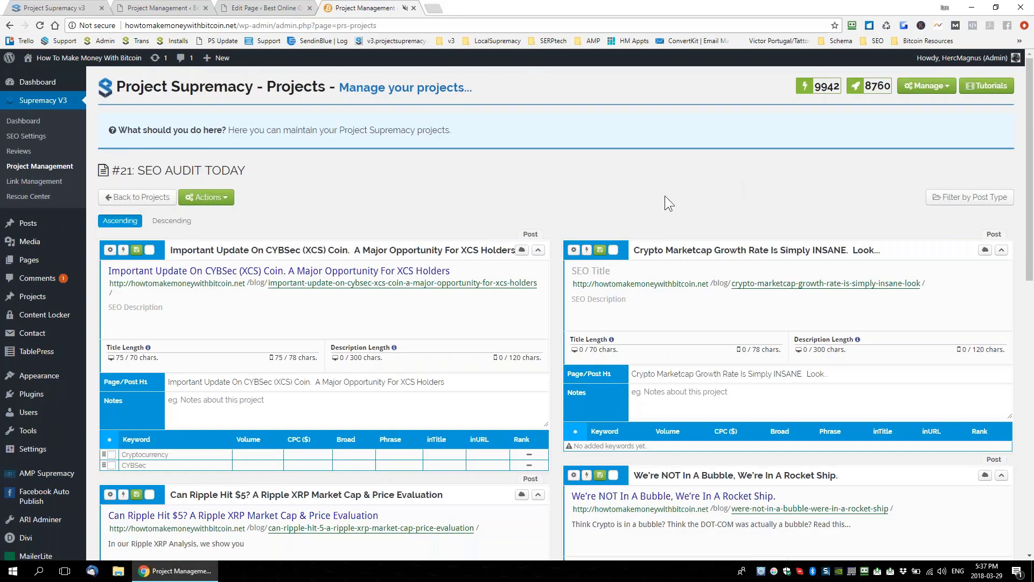
Create groups in the project from all of the site's existing pages, using the Pages type filter.
{"action": "left_click", "coordinate": [206, 197]}
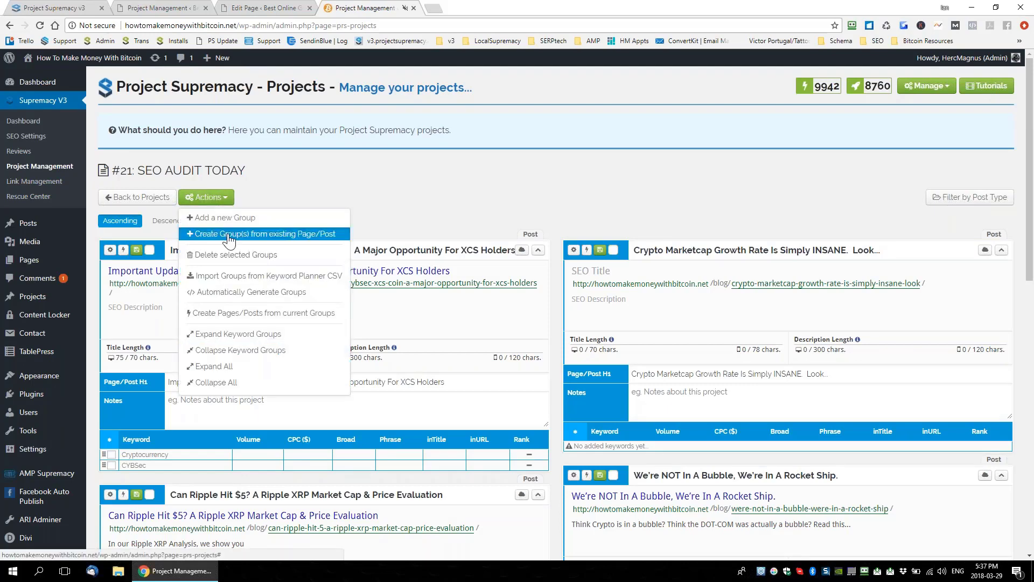
{"action": "left_click", "coordinate": [228, 235]}
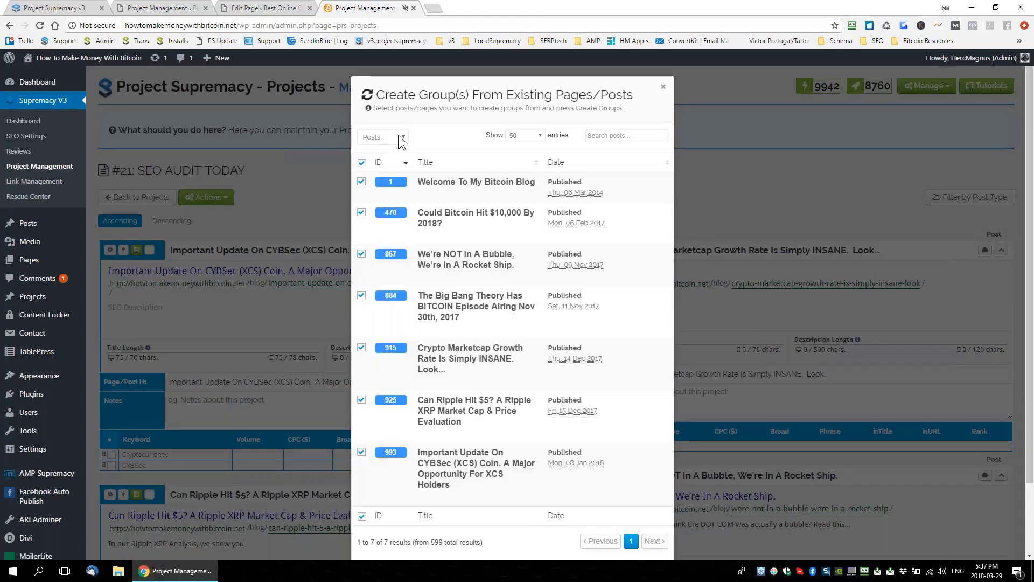
{"action": "left_click", "coordinate": [397, 137]}
{"action": "left_click", "coordinate": [376, 167]}
{"action": "scroll", "coordinate": [498, 169], "scroll_direction": "down", "scroll_amount": 2}
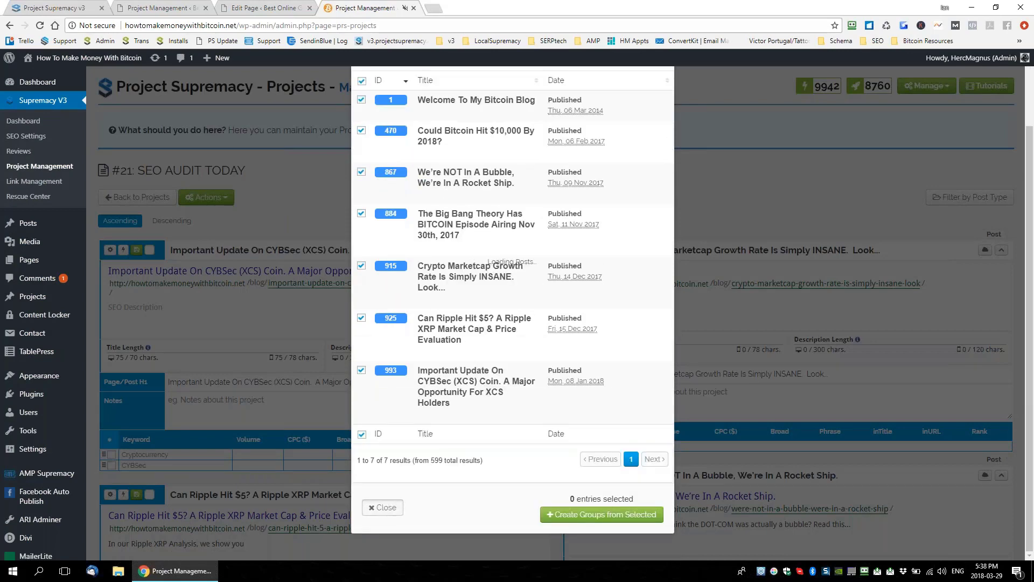
{"action": "scroll", "coordinate": [370, 170], "scroll_direction": "up", "scroll_amount": 2}
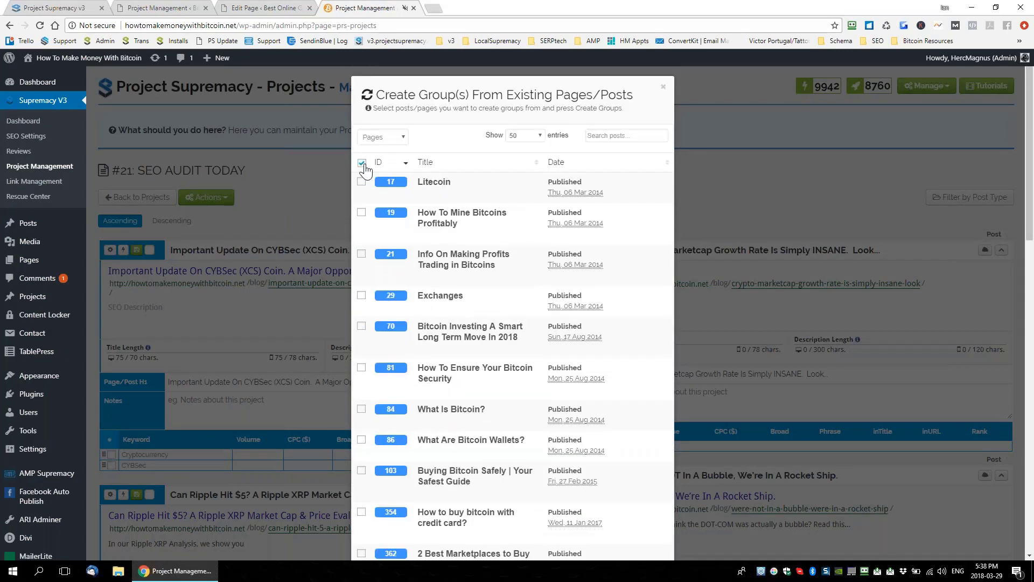
{"action": "left_click", "coordinate": [361, 162]}
{"action": "scroll", "coordinate": [463, 178], "scroll_direction": "down", "scroll_amount": 15}
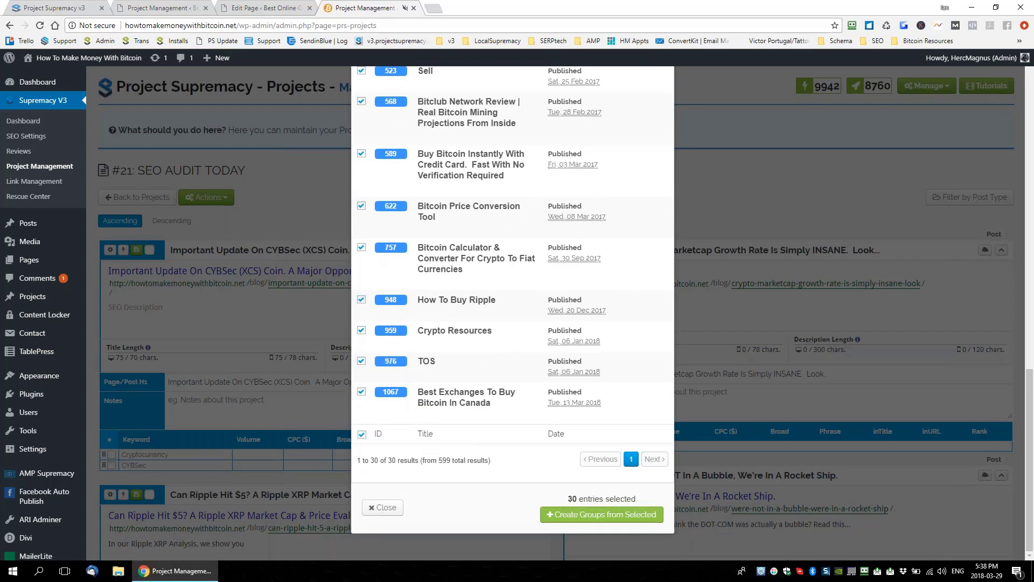
{"action": "left_click", "coordinate": [654, 515]}
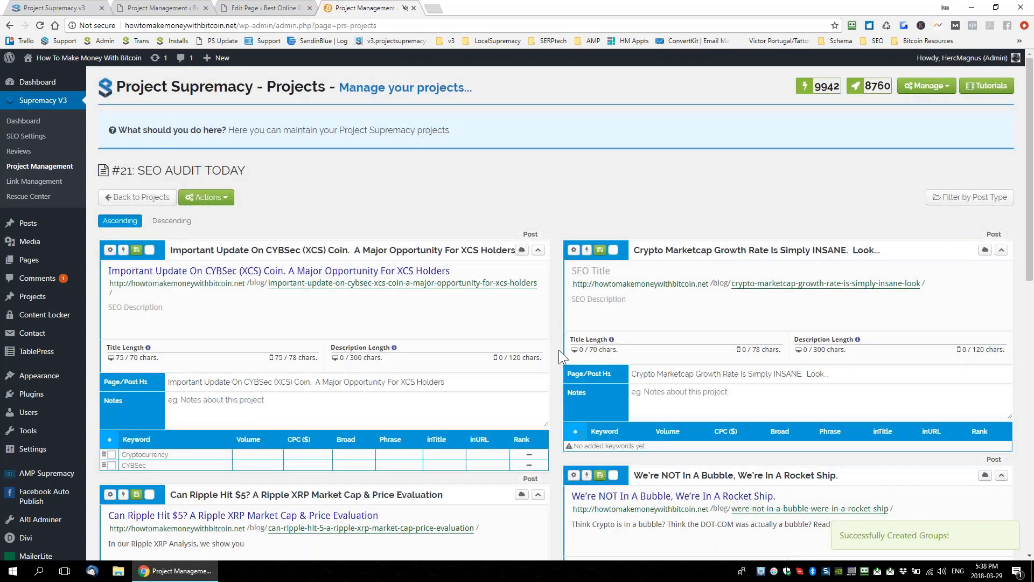
Examine the SEO titles, descriptions and character lengths of the groups created from the pages.
{"action": "scroll", "coordinate": [558, 350], "scroll_direction": "down", "scroll_amount": 5}
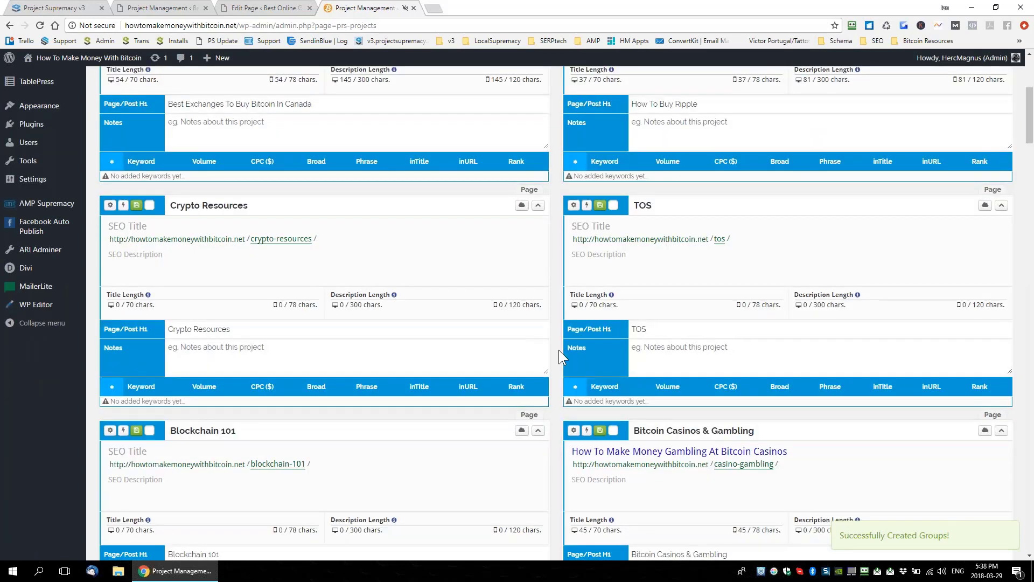
{"action": "scroll", "coordinate": [558, 350], "scroll_direction": "down", "scroll_amount": 12}
{"action": "scroll", "coordinate": [558, 350], "scroll_direction": "down", "scroll_amount": 10}
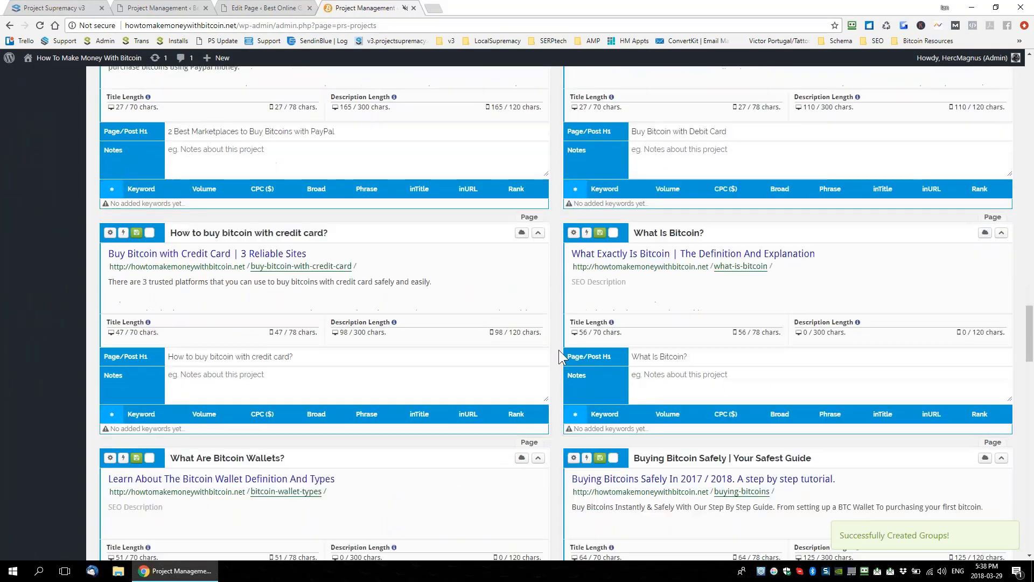
{"action": "scroll", "coordinate": [558, 350], "scroll_direction": "down", "scroll_amount": 4}
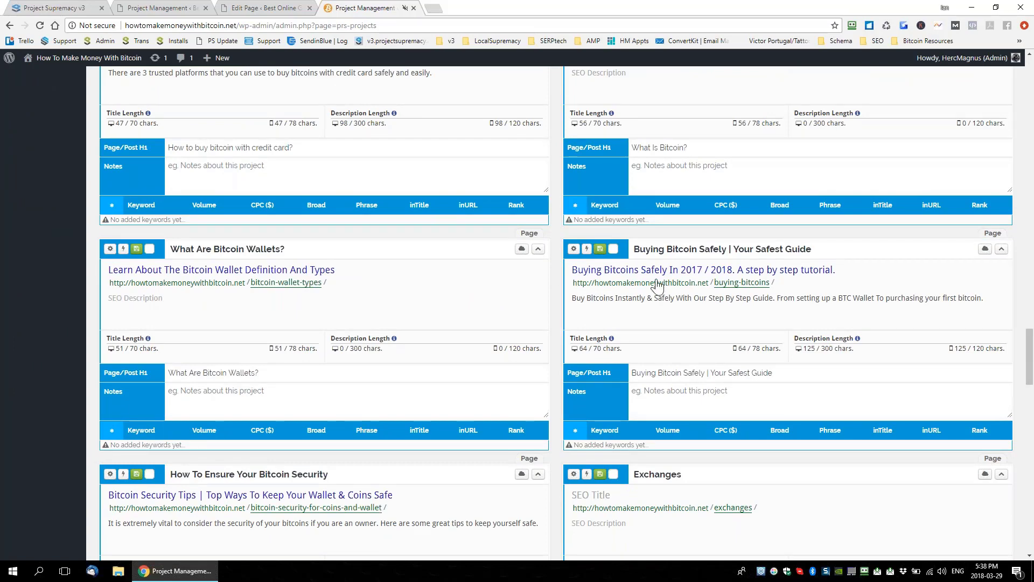
{"action": "scroll", "coordinate": [656, 279], "scroll_direction": "up", "scroll_amount": 1}
{"action": "scroll", "coordinate": [656, 278], "scroll_direction": "up", "scroll_amount": 15}
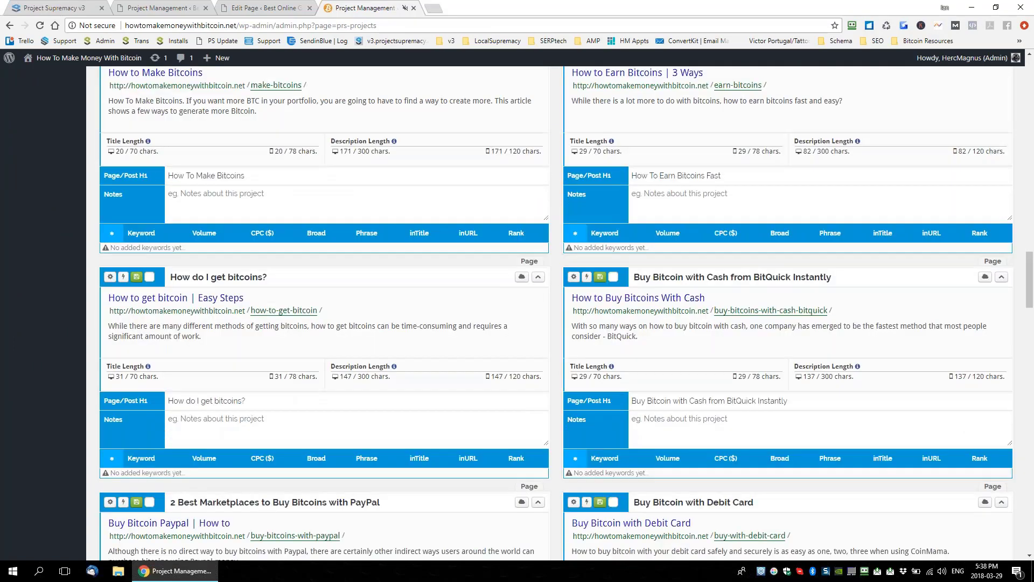
{"action": "scroll", "coordinate": [656, 279], "scroll_direction": "up", "scroll_amount": 10}
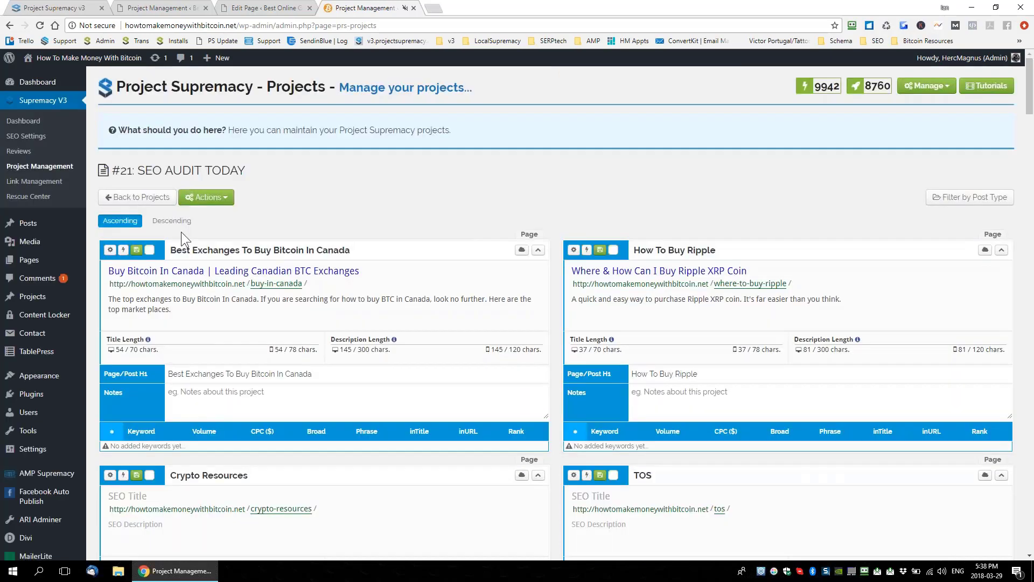
Collapse all groups in the SEO AUDIT TODAY project and look through the compact list of pages and posts.
{"action": "left_click", "coordinate": [207, 198]}
{"action": "left_click", "coordinate": [214, 383]}
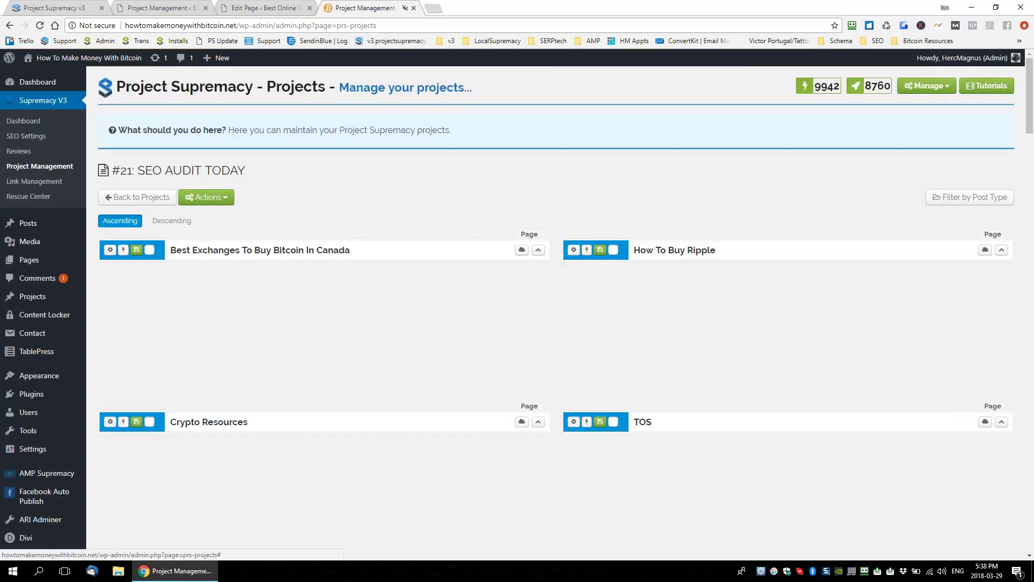
{"action": "scroll", "coordinate": [560, 267], "scroll_direction": "down", "scroll_amount": 1}
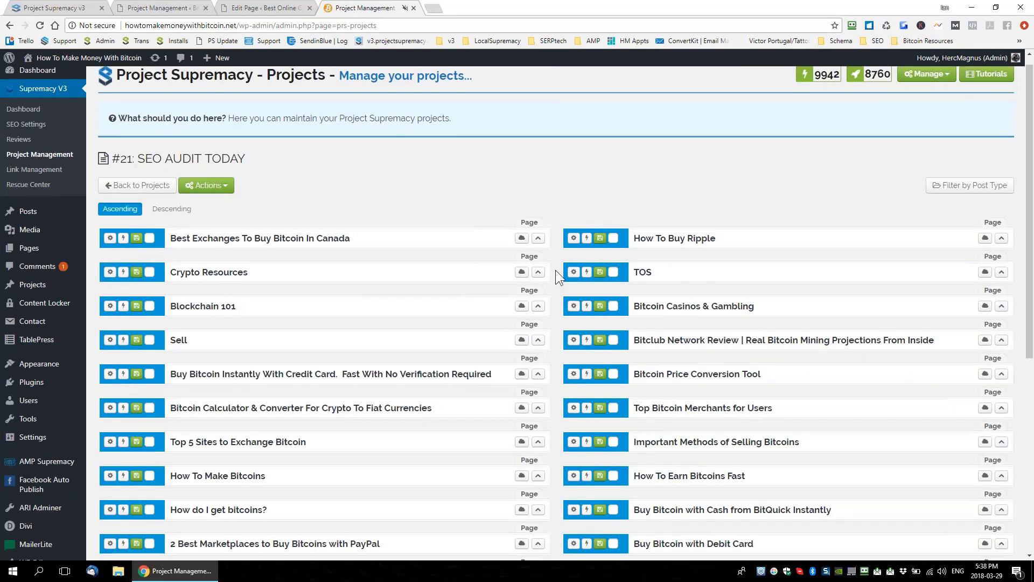
{"action": "scroll", "coordinate": [554, 270], "scroll_direction": "down", "scroll_amount": 6}
{"action": "scroll", "coordinate": [85, 380], "scroll_direction": "down", "scroll_amount": 1}
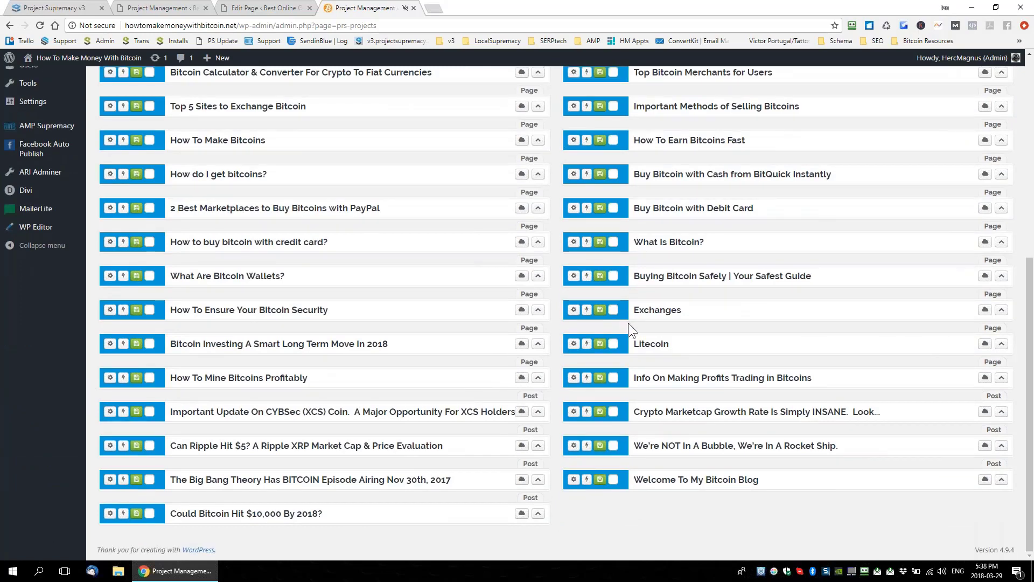
{"action": "scroll", "coordinate": [627, 322], "scroll_direction": "up", "scroll_amount": 1}
{"action": "scroll", "coordinate": [628, 322], "scroll_direction": "up", "scroll_amount": 5}
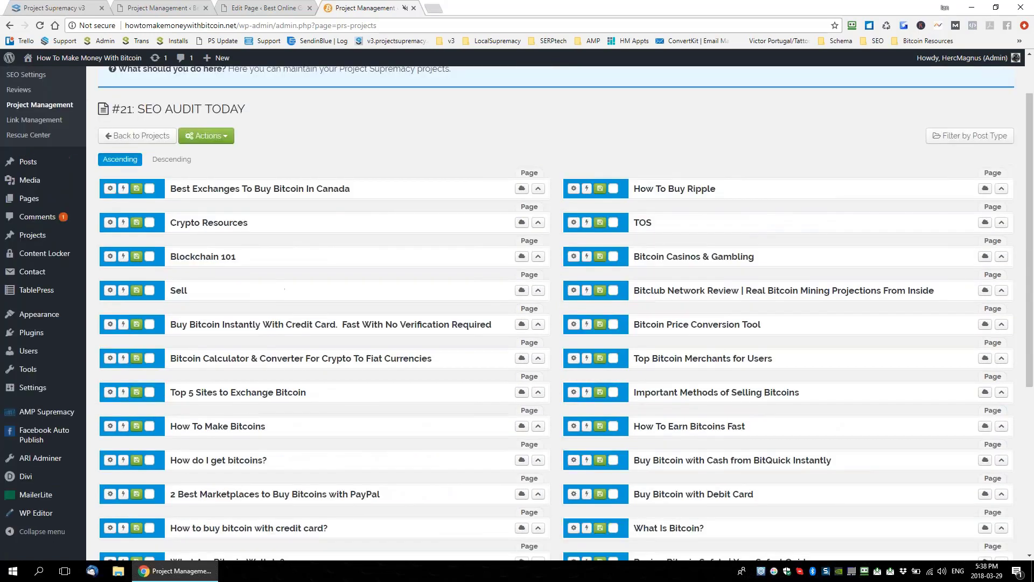
{"action": "scroll", "coordinate": [531, 215], "scroll_direction": "up", "scroll_amount": 1}
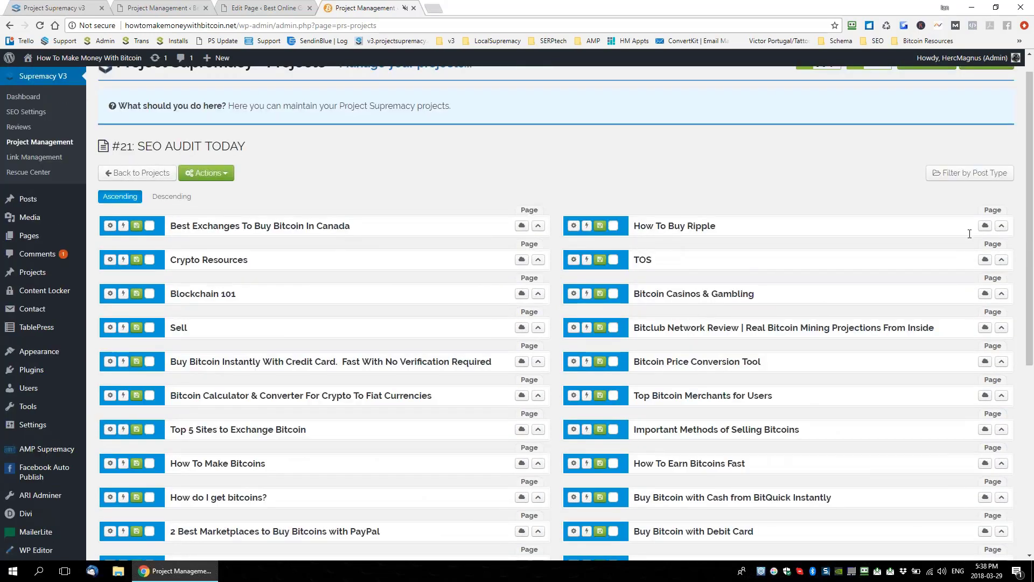
{"action": "scroll", "coordinate": [531, 410], "scroll_direction": "down", "scroll_amount": 6}
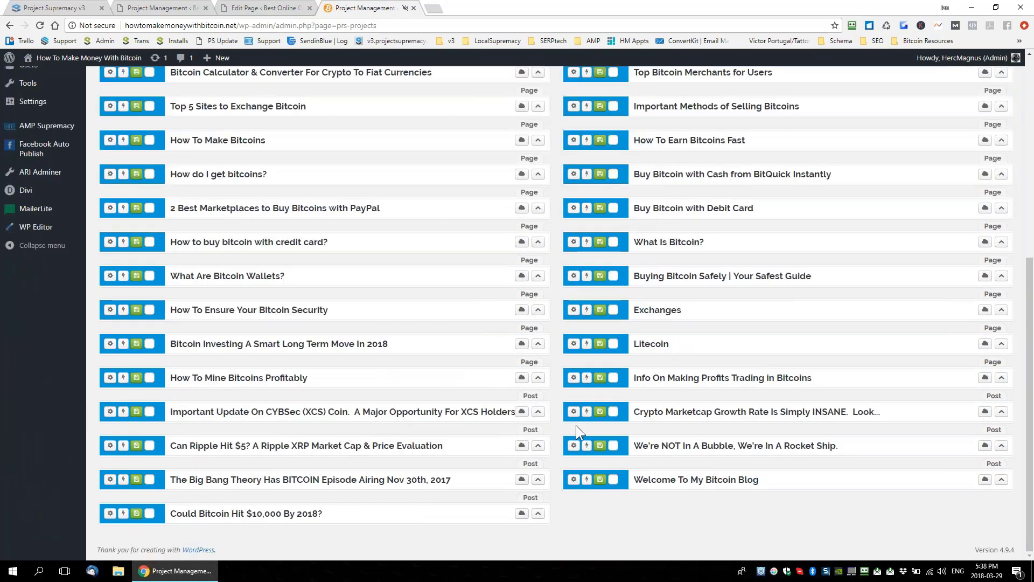
Filter the project's groups by the Posts type, and switch the filter to Pages.
{"action": "scroll", "coordinate": [583, 359], "scroll_direction": "up", "scroll_amount": 7}
{"action": "left_click", "coordinate": [969, 196]}
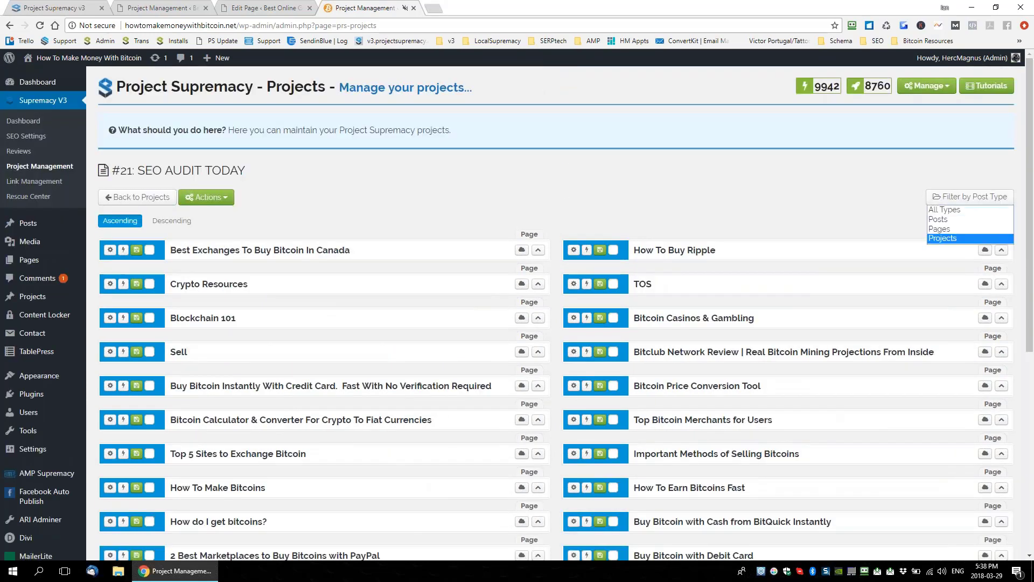
{"action": "left_click", "coordinate": [947, 220]}
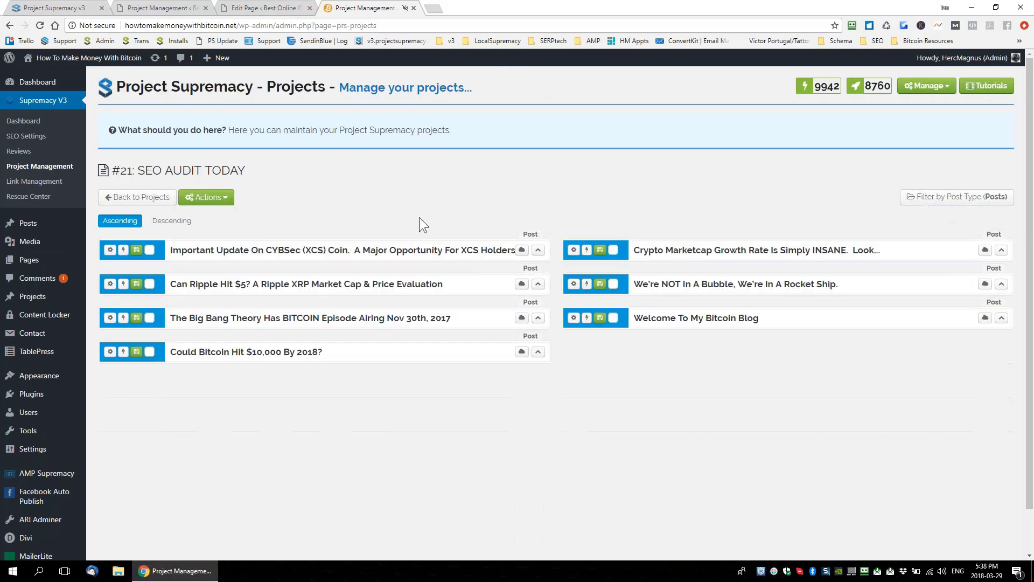
{"action": "left_click", "coordinate": [951, 197]}
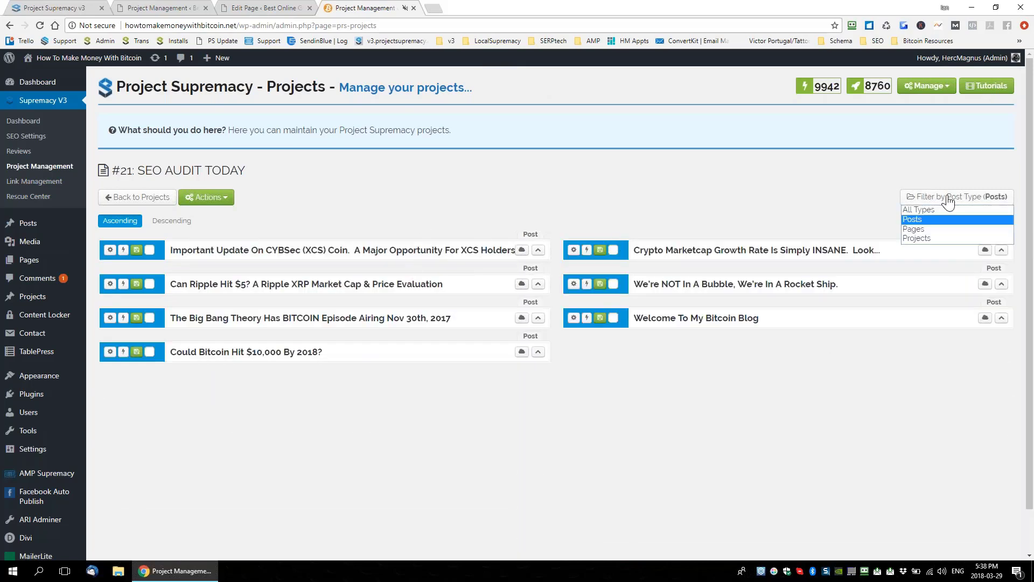
{"action": "left_click", "coordinate": [911, 231]}
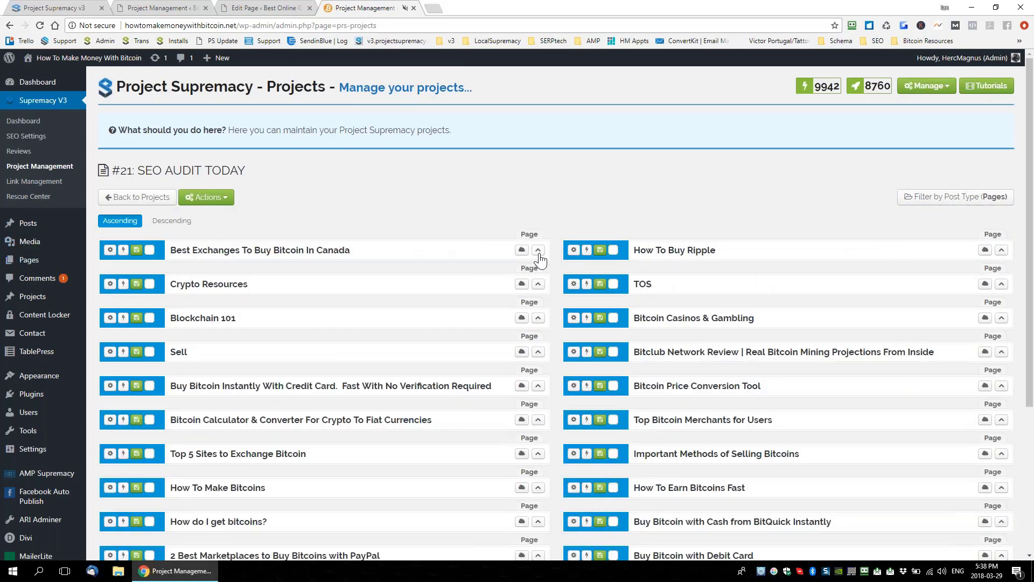
Expand the "Best Exchanges To Buy Bitcoin In Canada" group and examine its SEO title and description.
{"action": "left_click", "coordinate": [538, 252]}
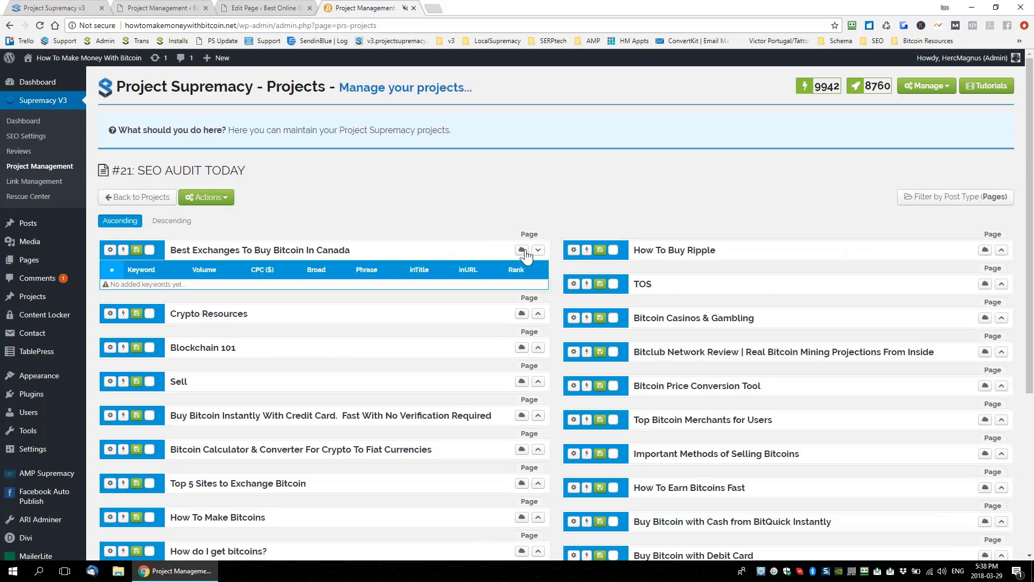
{"action": "left_click", "coordinate": [110, 251]}
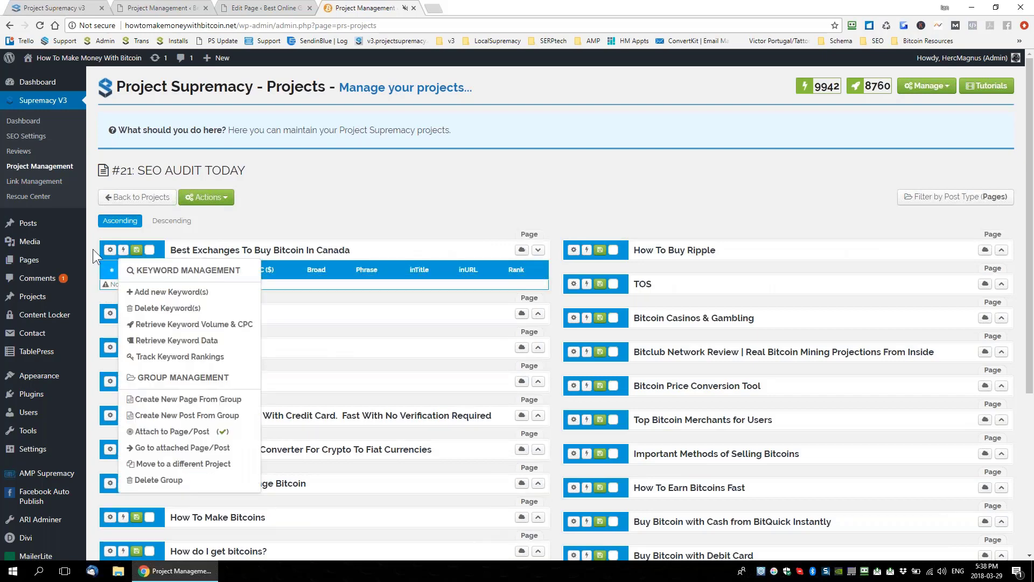
{"action": "left_click", "coordinate": [109, 250]}
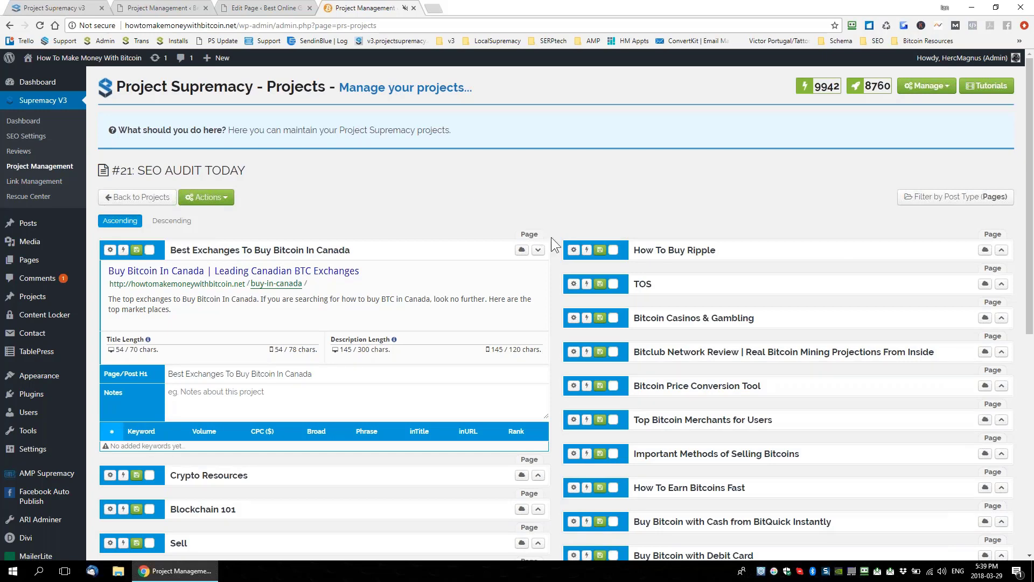
{"action": "scroll", "coordinate": [571, 254], "scroll_direction": "down", "scroll_amount": 7}
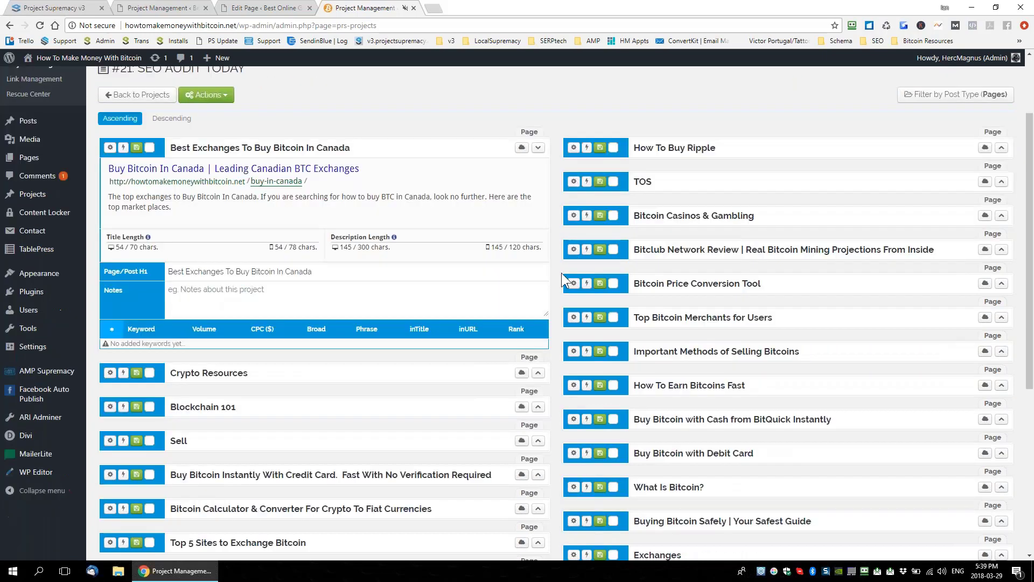
{"action": "scroll", "coordinate": [564, 282], "scroll_direction": "up", "scroll_amount": 7}
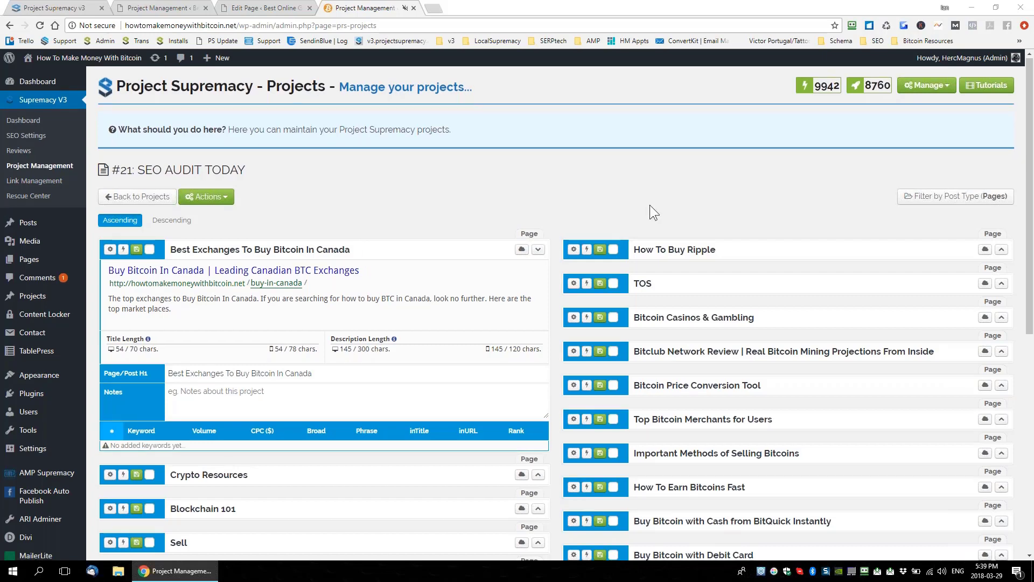
{"action": "scroll", "coordinate": [152, 220], "scroll_direction": "down", "scroll_amount": 1}
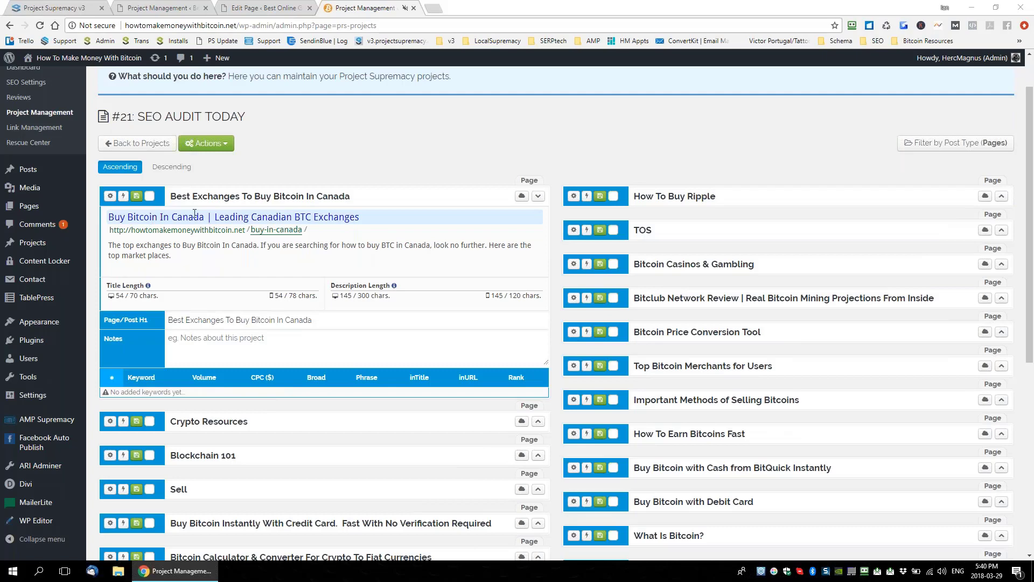
{"action": "triple_click", "coordinate": [213, 246]}
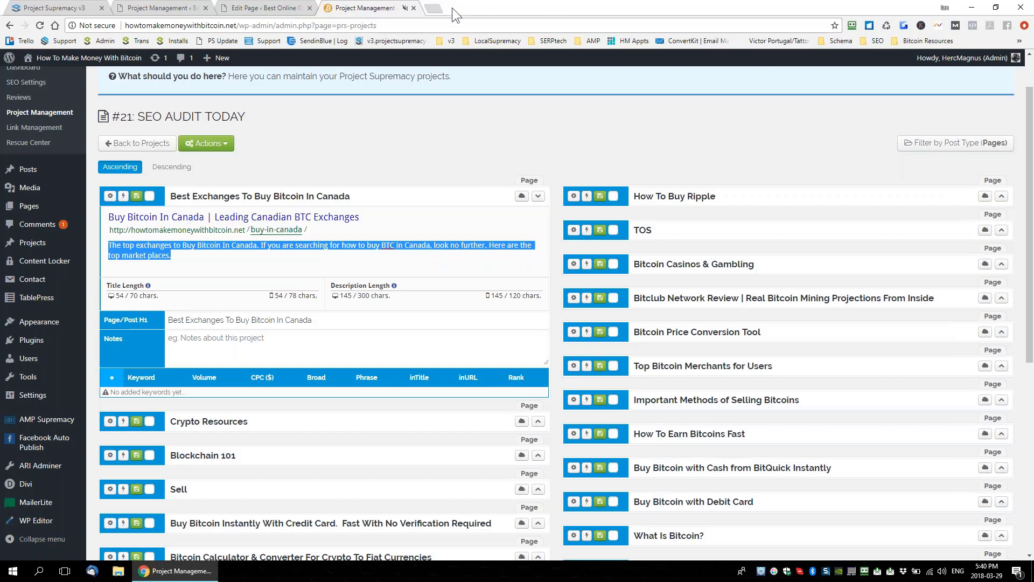
Open schema.org in a new browser tab and highlight its site name, web address and welcome heading.
{"action": "key", "text": "ctrl+t"}
{"action": "type", "text": "sc"}
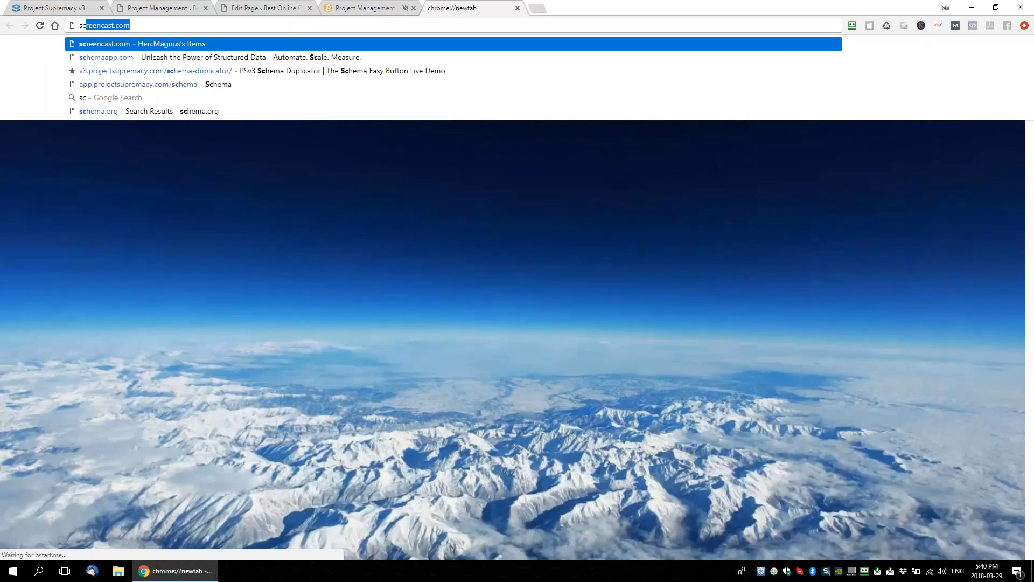
{"action": "type", "text": "hema.org"}
{"action": "key", "text": "Return"}
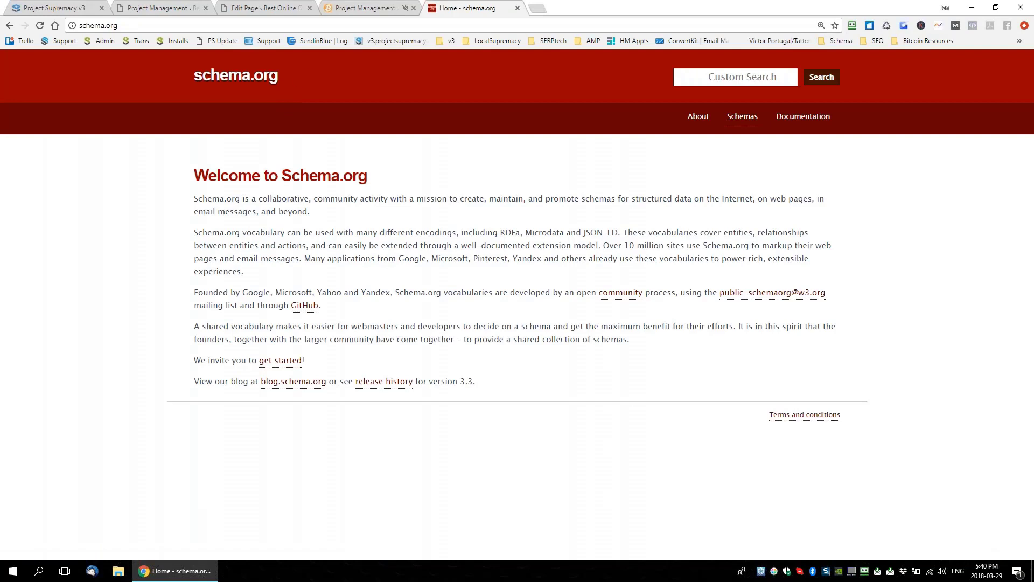
{"action": "left_click_drag", "start_coordinate": [282, 76], "coordinate": [193, 76]}
{"action": "left_click", "coordinate": [511, 25]}
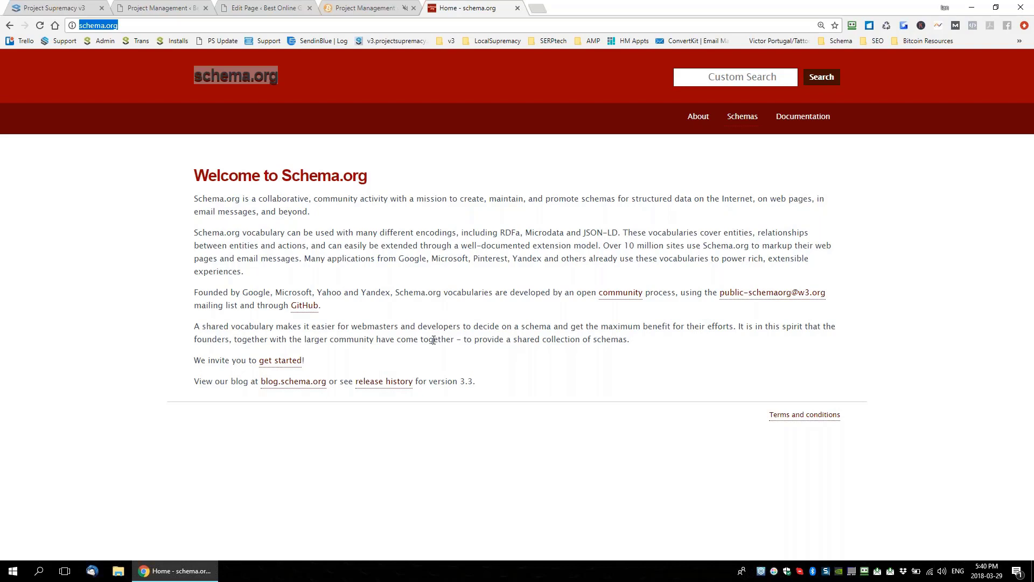
{"action": "left_click_drag", "start_coordinate": [378, 173], "coordinate": [196, 174]}
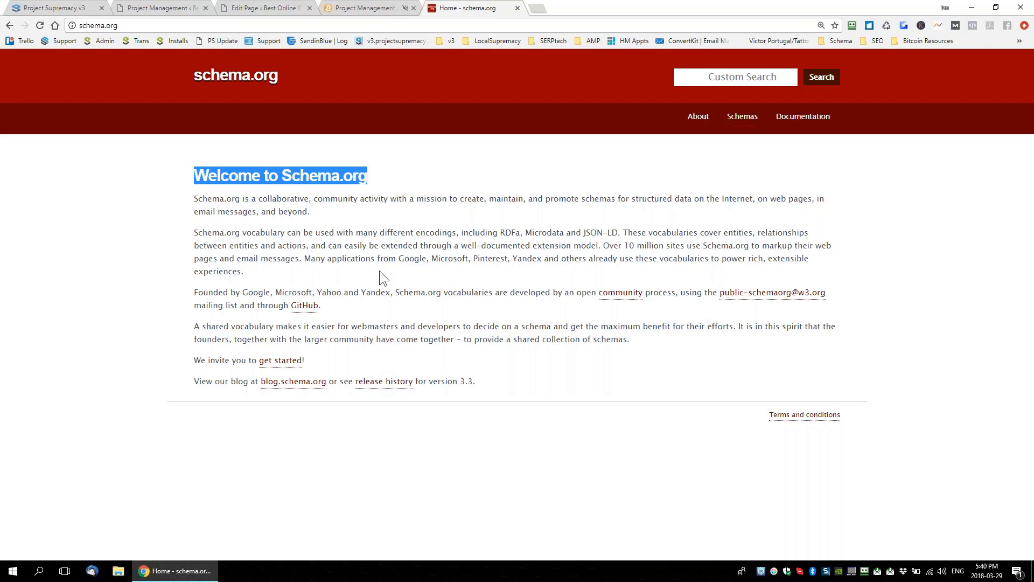
{"action": "left_click", "coordinate": [397, 179]}
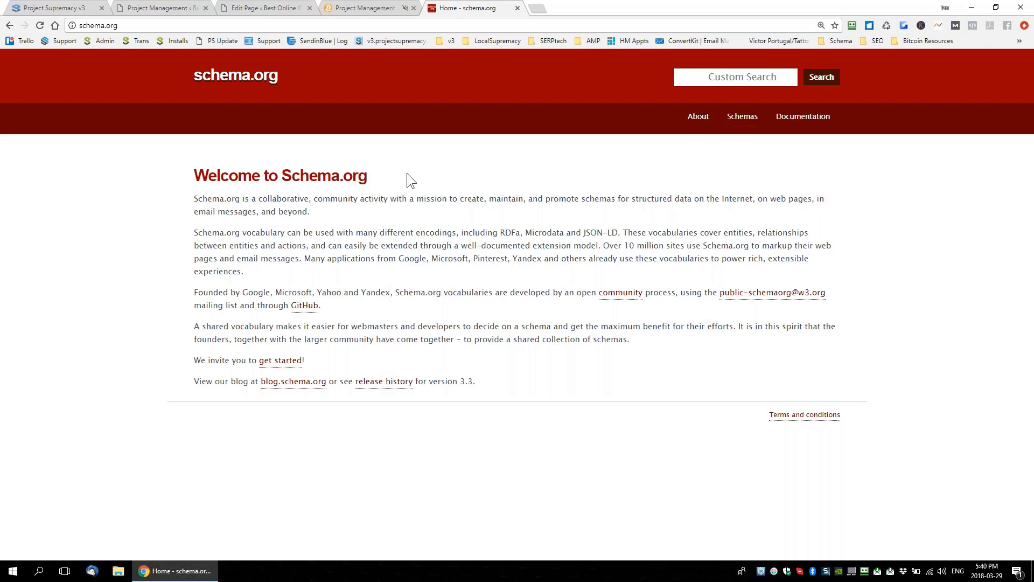
Search the web for "bitclub network" in the schema.org tab.
{"action": "left_click", "coordinate": [98, 25]}
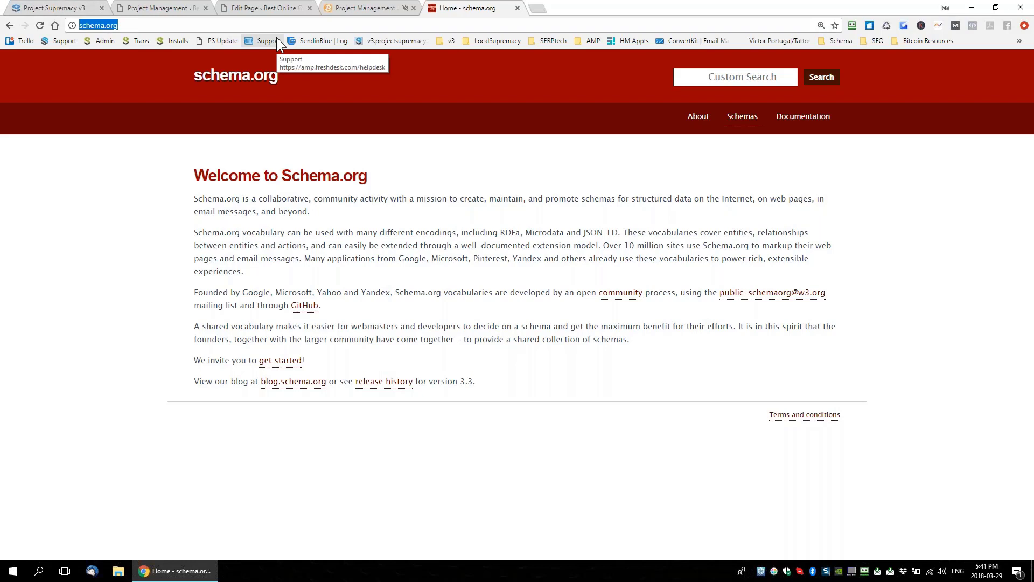
{"action": "type", "text": "bit"}
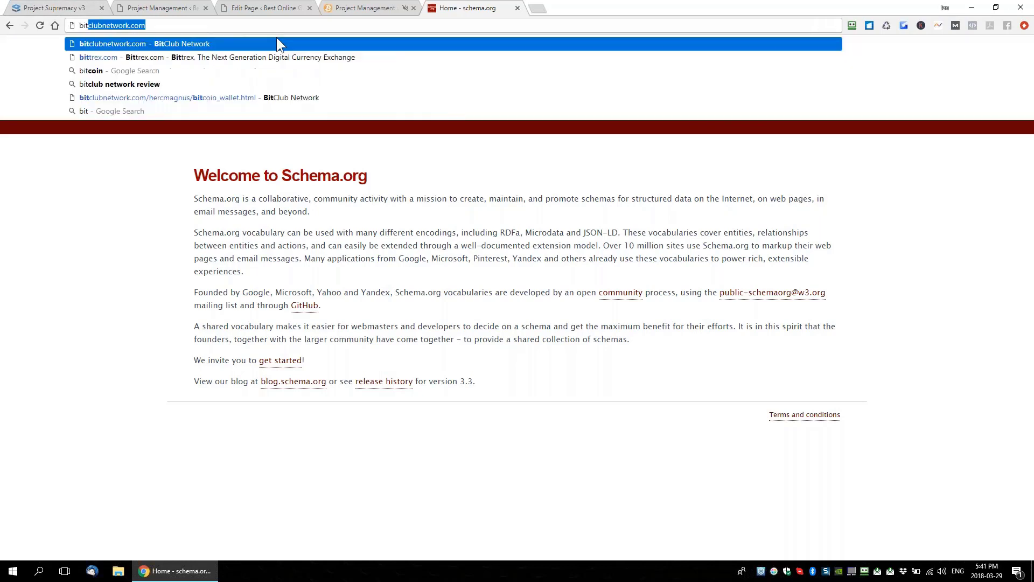
{"action": "type", "text": "club netw"}
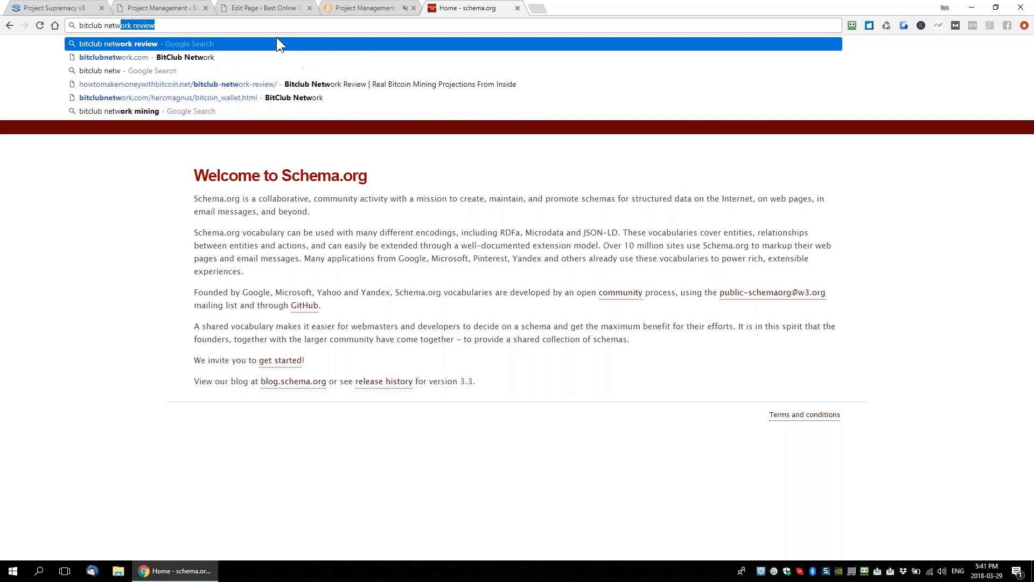
{"action": "type", "text": "or"}
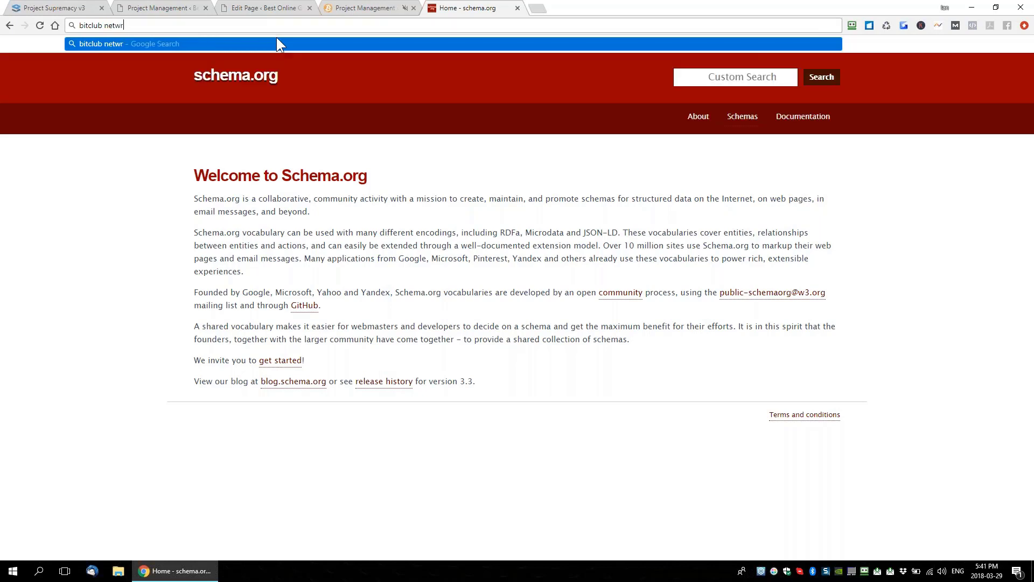
Search Google for "bitclub network review".
{"action": "type", "text": "k reiv"}
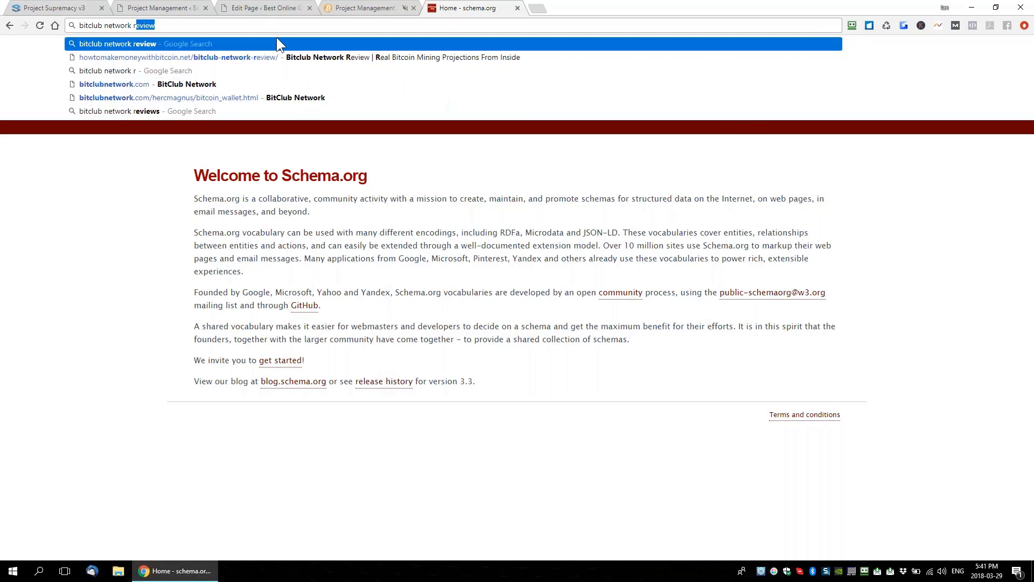
{"action": "key", "text": "BackSpace"}
{"action": "key", "text": "BackSpace"}
{"action": "type", "text": "view"}
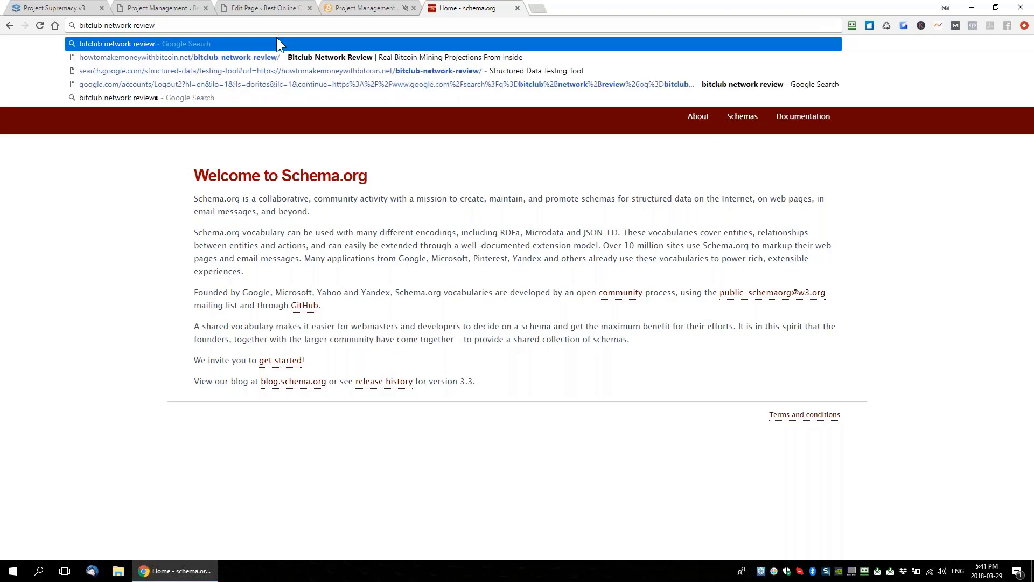
{"action": "key", "text": "Return"}
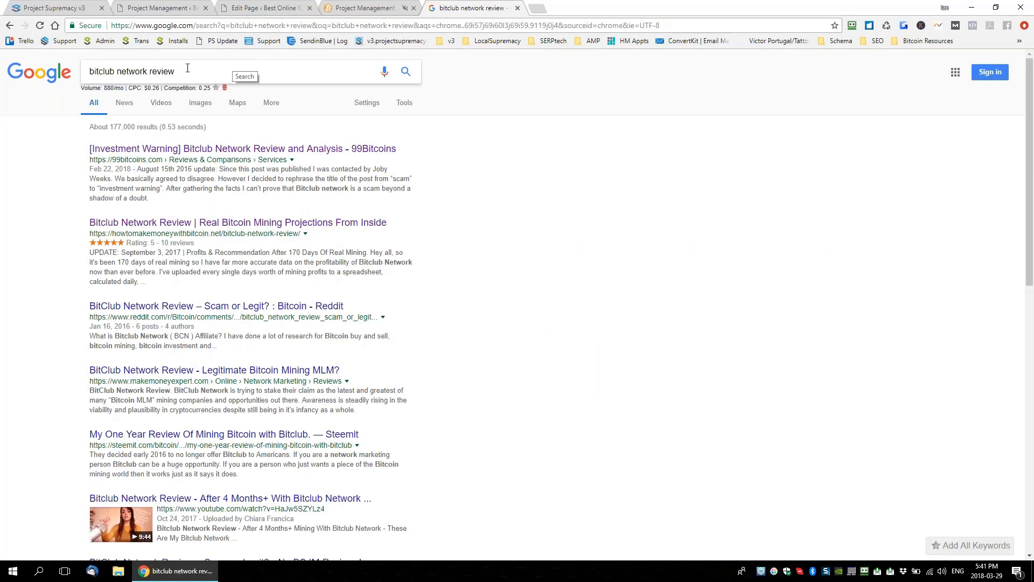
Examine the bitclub network review results, comparing the howtomakemoneywithbitcoin.net listing's star rating and description with the other listings.
{"action": "left_click_drag", "start_coordinate": [188, 66], "coordinate": [85, 75]}
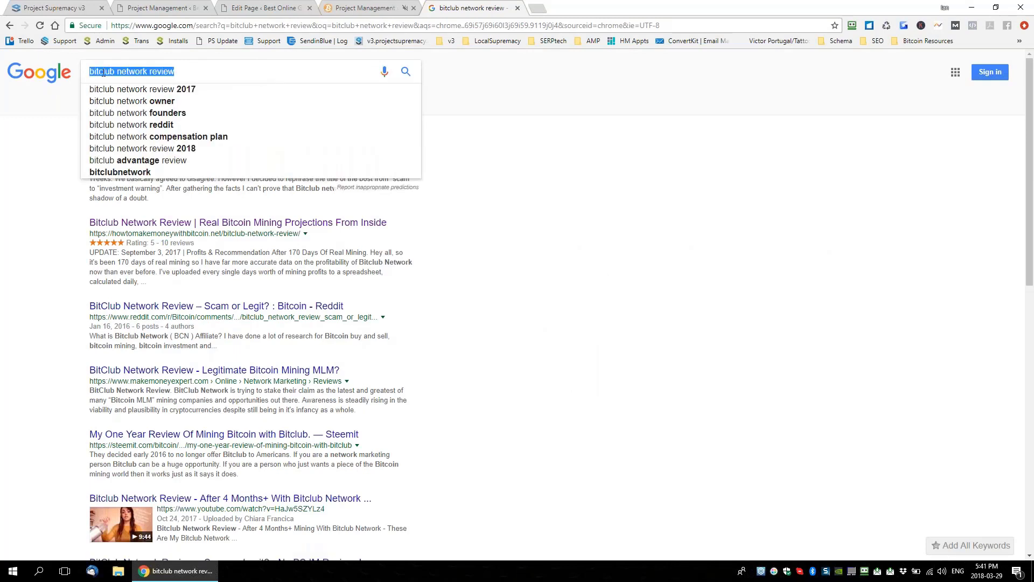
{"action": "left_click", "coordinate": [58, 111]}
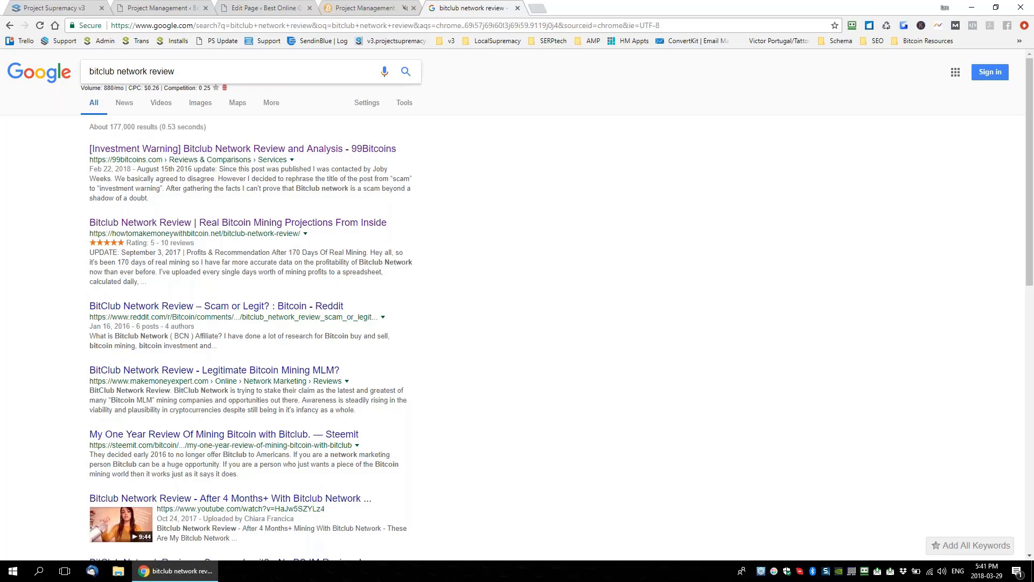
{"action": "left_click_drag", "start_coordinate": [184, 67], "coordinate": [86, 71]}
{"action": "left_click", "coordinate": [53, 146]}
{"action": "scroll", "coordinate": [649, 359], "scroll_direction": "down", "scroll_amount": 5}
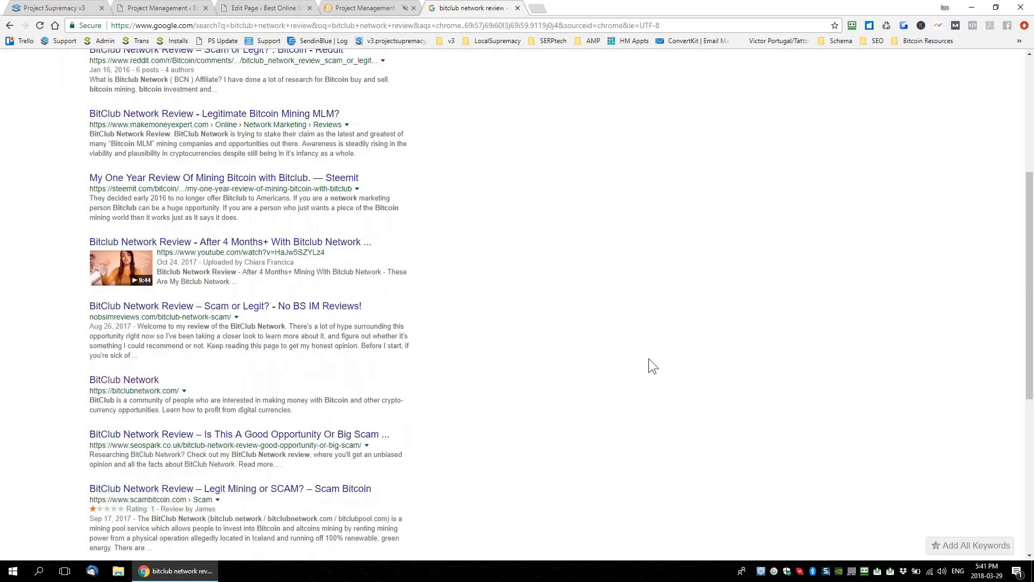
{"action": "scroll", "coordinate": [648, 359], "scroll_direction": "up", "scroll_amount": 5}
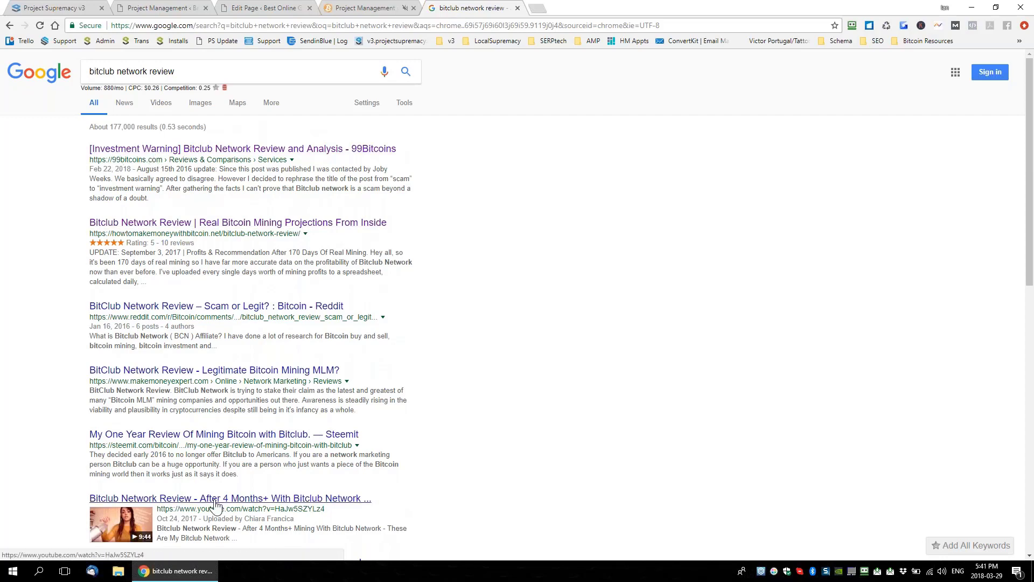
{"action": "scroll", "coordinate": [215, 505], "scroll_direction": "down", "scroll_amount": 1}
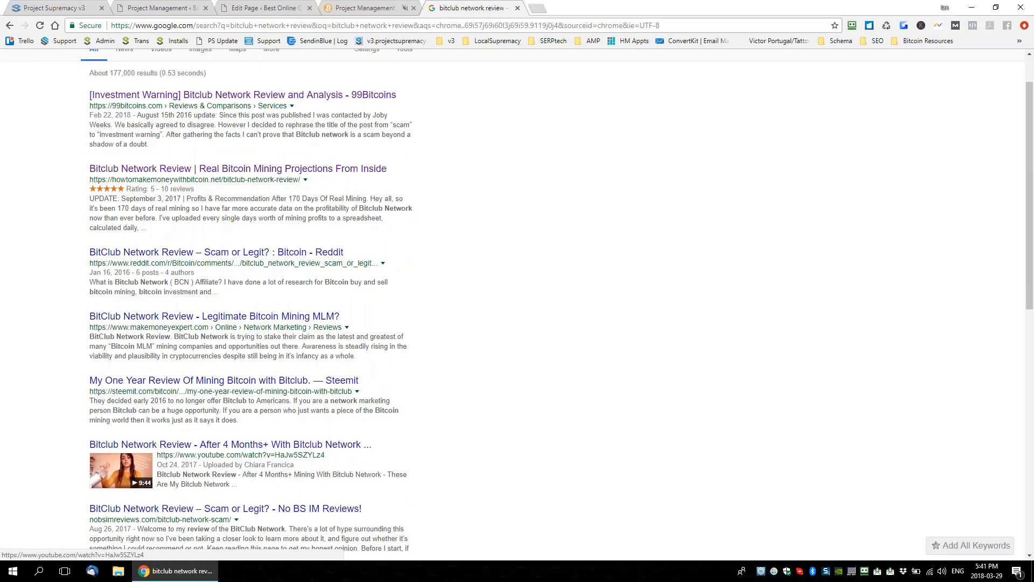
{"action": "scroll", "coordinate": [192, 447], "scroll_direction": "down", "scroll_amount": 1}
{"action": "scroll", "coordinate": [93, 255], "scroll_direction": "up", "scroll_amount": 2}
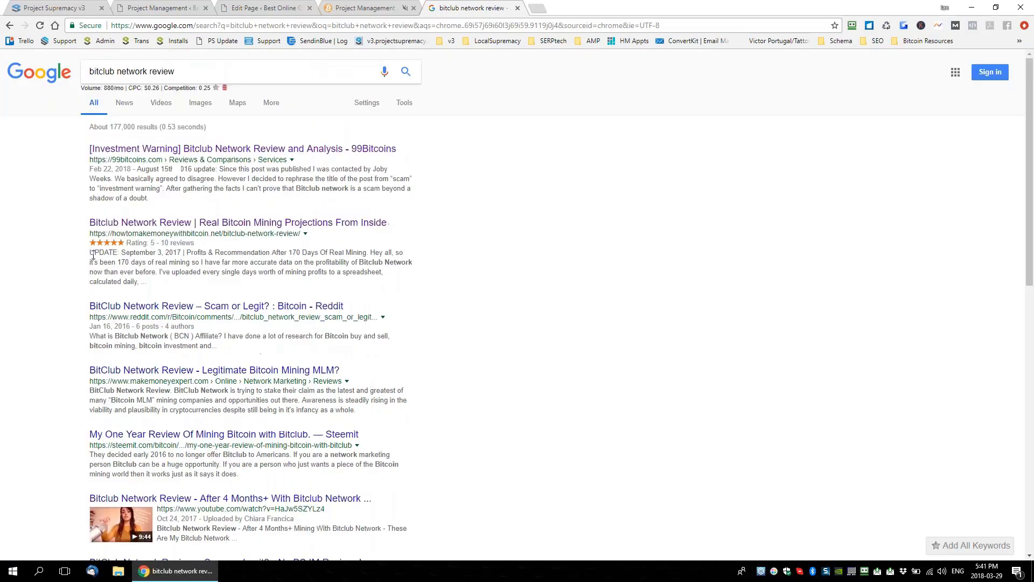
{"action": "left_click_drag", "start_coordinate": [146, 281], "coordinate": [82, 249]}
{"action": "left_click", "coordinate": [114, 246]}
Replace the search query with "how to learn guitar" and run the search.
{"action": "left_click", "coordinate": [156, 62]}
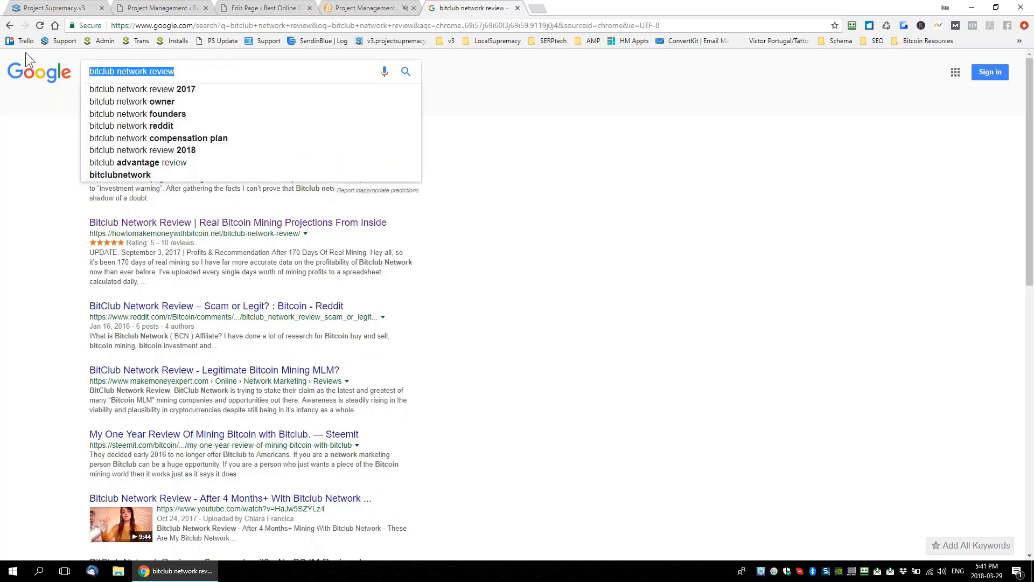
{"action": "key", "text": "BackSpace"}
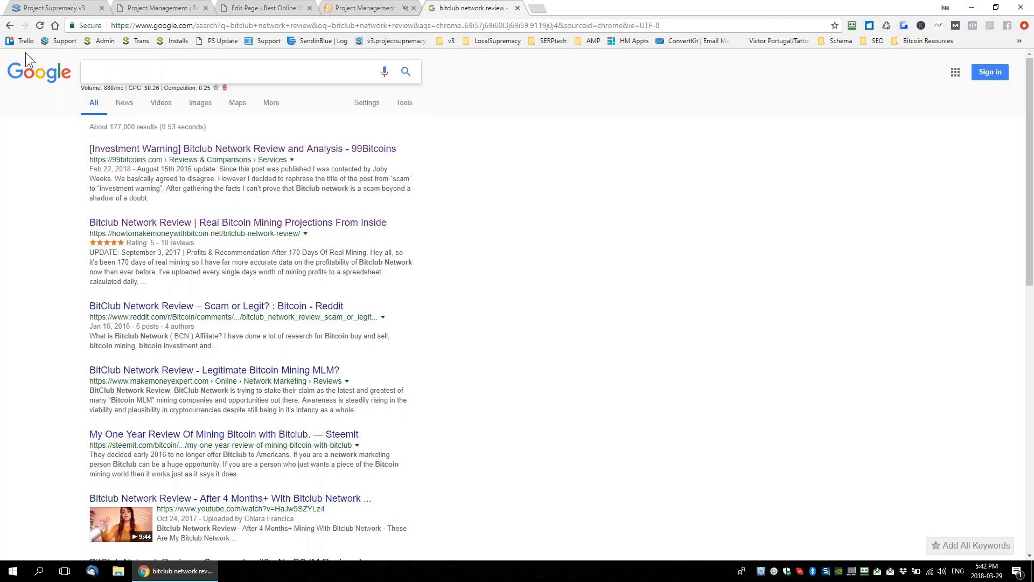
{"action": "type", "text": "how to learn guitar"}
{"action": "key", "text": "Return"}
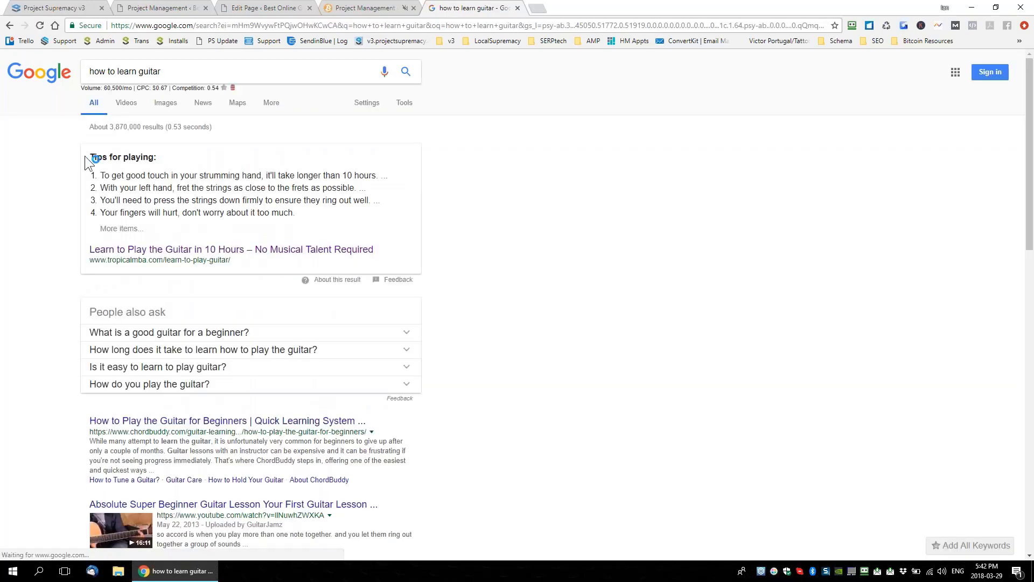
Examine the featured snippet with the guitar playing tips and the wikiHow listing with its rating.
{"action": "left_click_drag", "start_coordinate": [86, 156], "coordinate": [242, 263]}
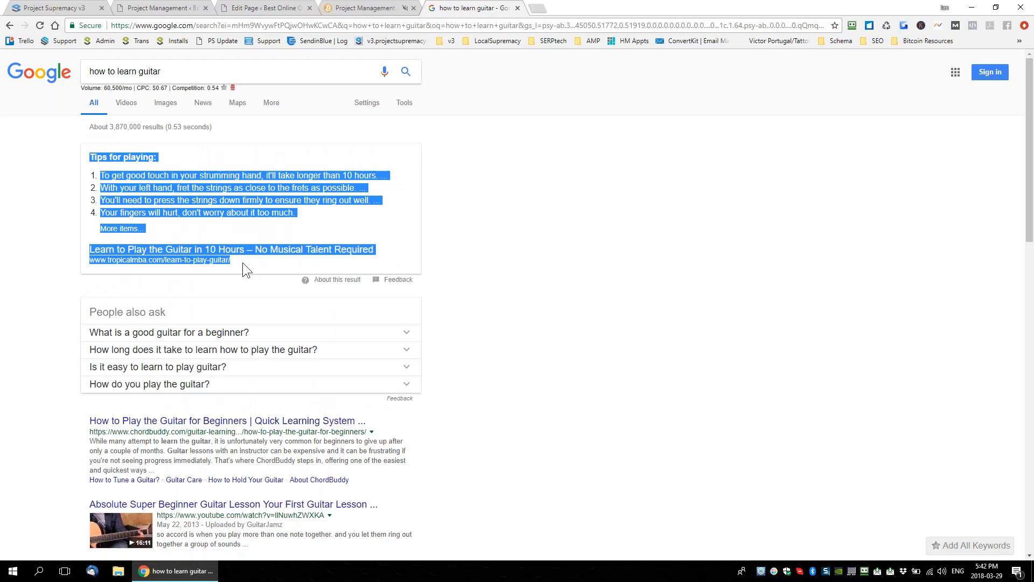
{"action": "left_click", "coordinate": [110, 169]}
{"action": "left_click_drag", "start_coordinate": [87, 155], "coordinate": [247, 263]}
{"action": "left_click", "coordinate": [248, 263]}
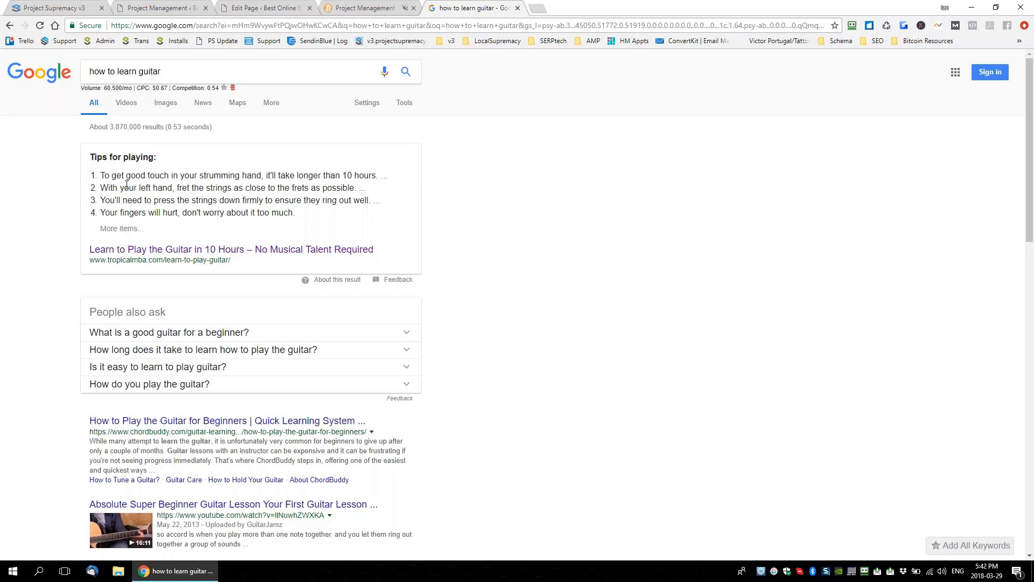
{"action": "left_click_drag", "start_coordinate": [91, 172], "coordinate": [151, 231]}
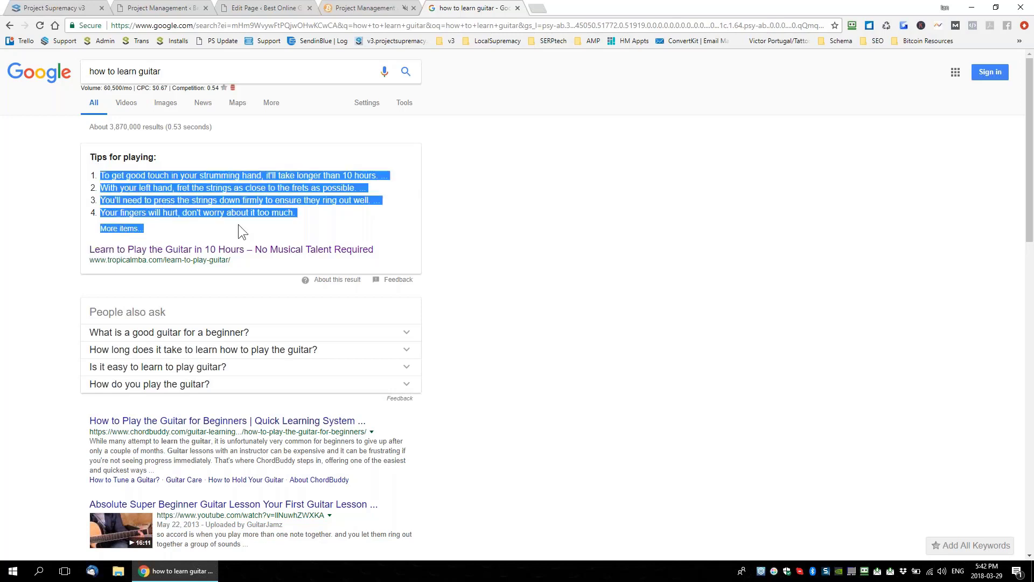
{"action": "left_click_drag", "start_coordinate": [253, 262], "coordinate": [87, 155]}
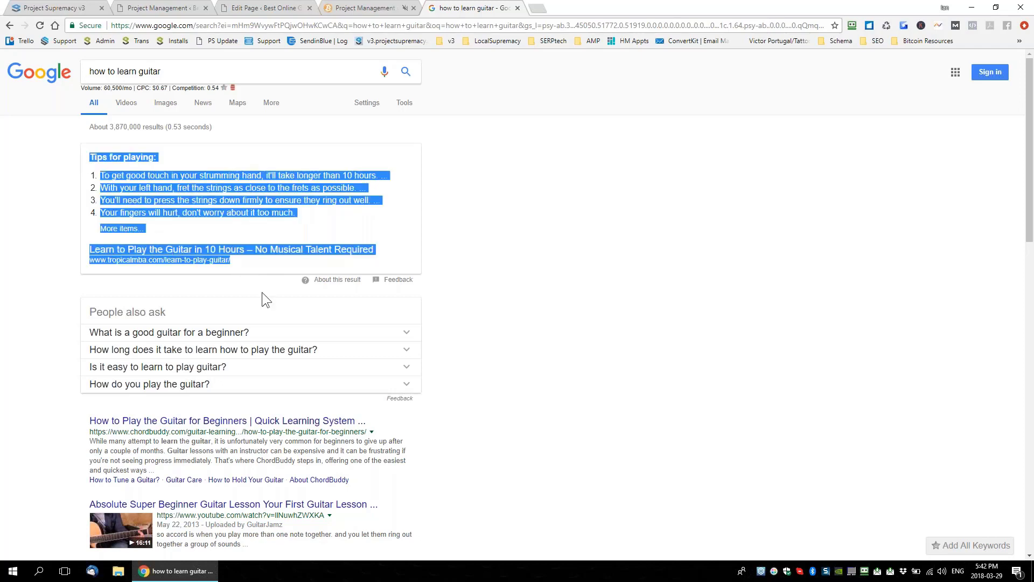
{"action": "scroll", "coordinate": [254, 280], "scroll_direction": "down", "scroll_amount": 1}
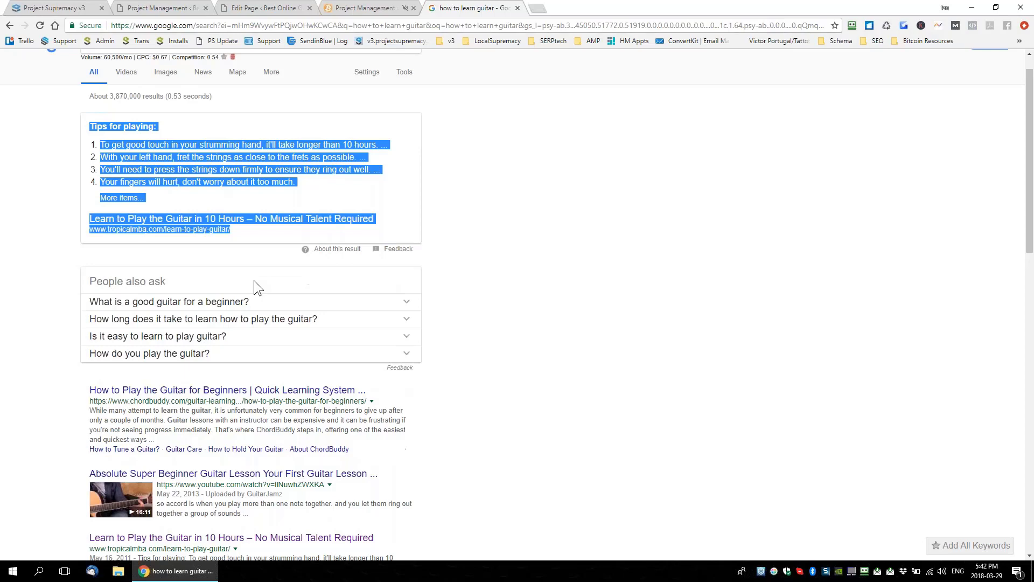
{"action": "scroll", "coordinate": [253, 280], "scroll_direction": "down", "scroll_amount": 8}
{"action": "left_click_drag", "start_coordinate": [89, 301], "coordinate": [159, 354]}
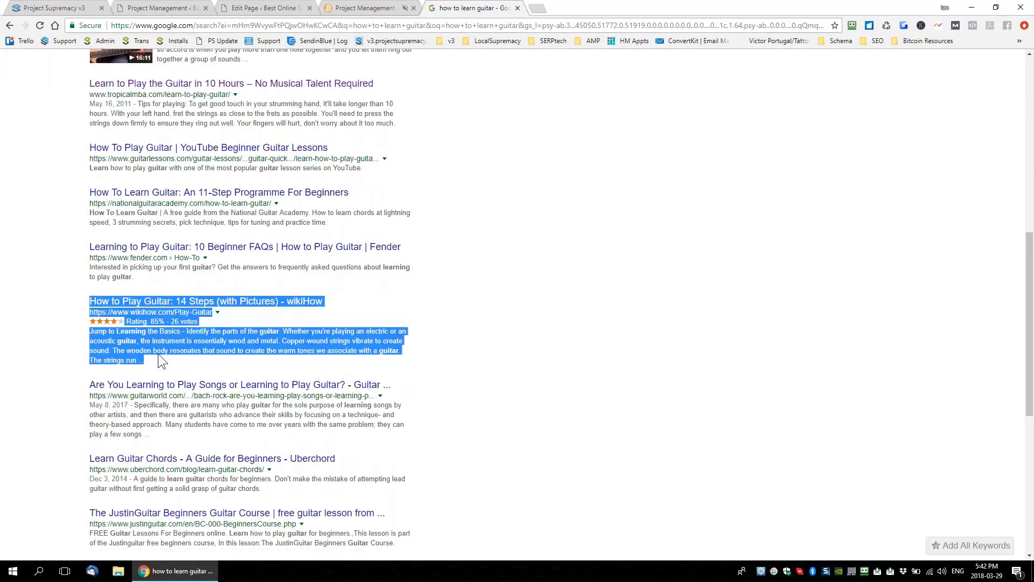
{"action": "scroll", "coordinate": [221, 383], "scroll_direction": "up", "scroll_amount": 9}
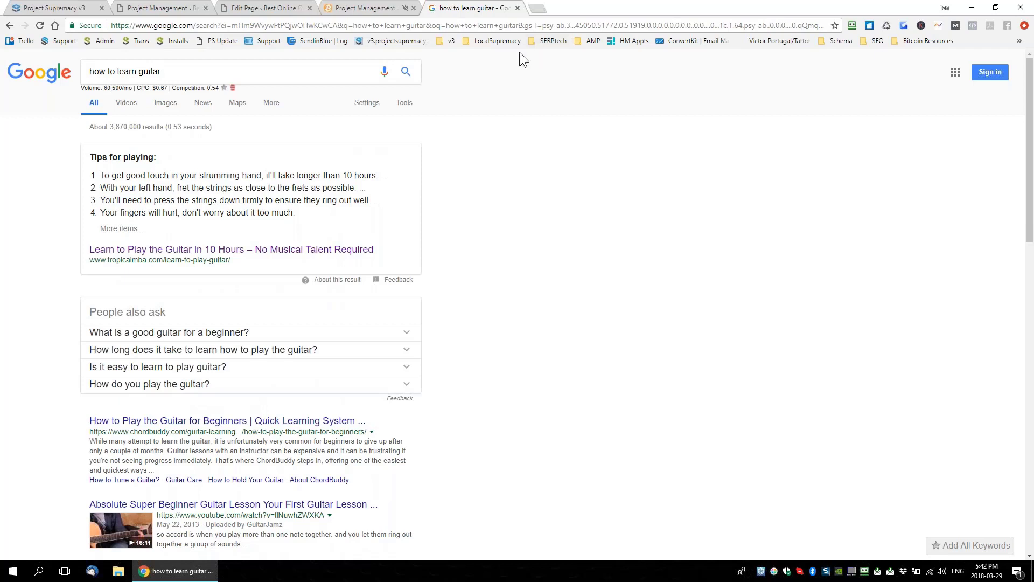
Close the Google results, the Learn To Play Electric Guitar page editor and the bitcoin site's project management page.
{"action": "left_click", "coordinate": [518, 9]}
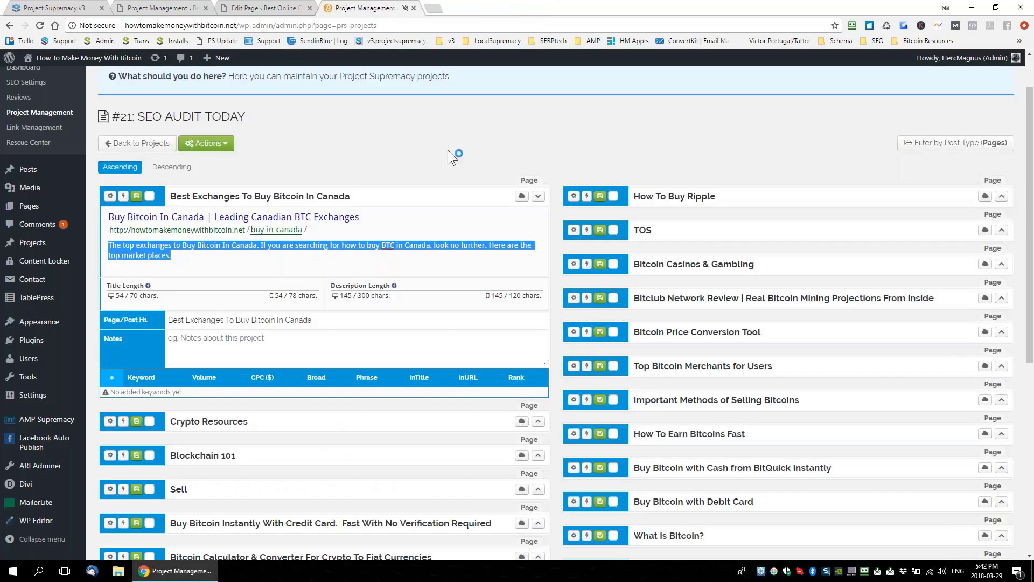
{"action": "scroll", "coordinate": [448, 150], "scroll_direction": "up", "scroll_amount": 1}
{"action": "left_click", "coordinate": [179, 8]}
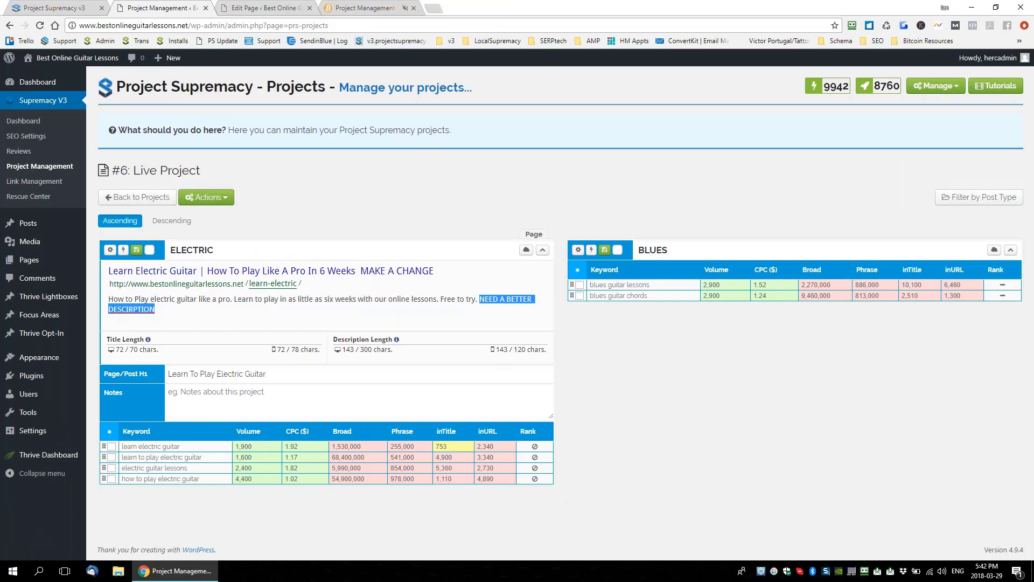
{"action": "left_click", "coordinate": [276, 11]}
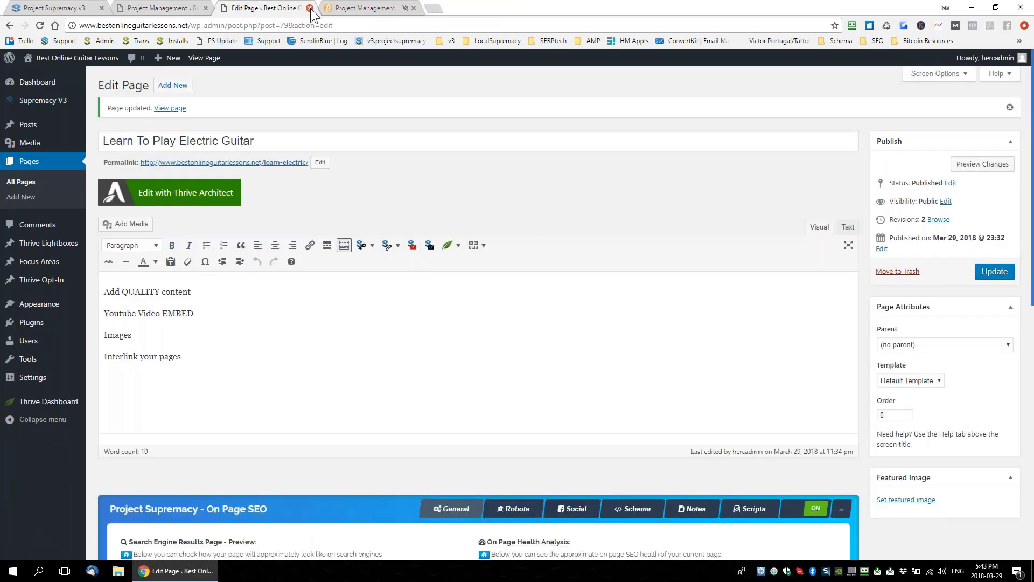
{"action": "left_click", "coordinate": [310, 8]}
{"action": "left_click", "coordinate": [310, 8]}
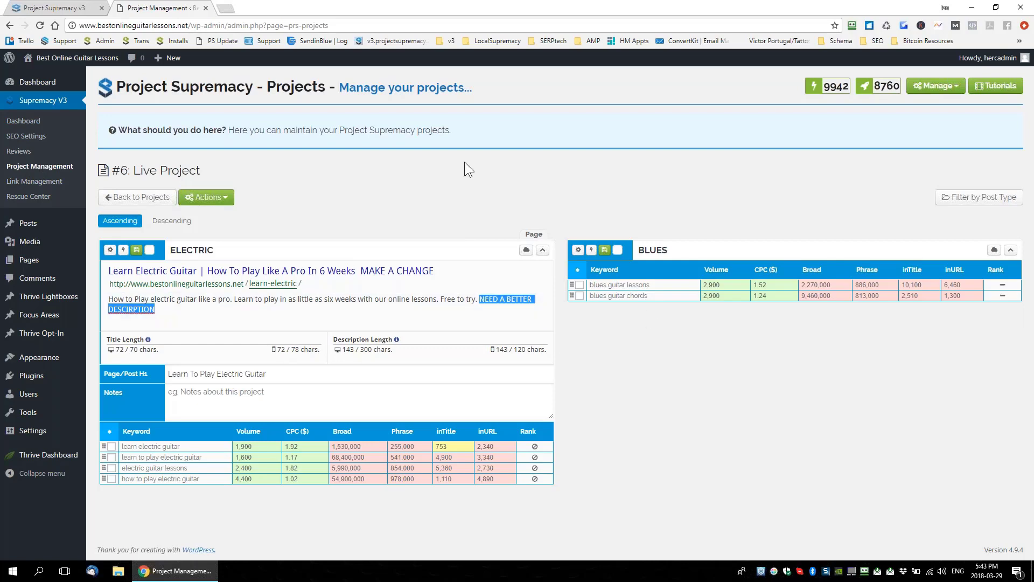
Sign in to the Project Supremacy v3 app, filling the username and password from the saved RoboForm app login.
{"action": "left_click", "coordinate": [69, 9]}
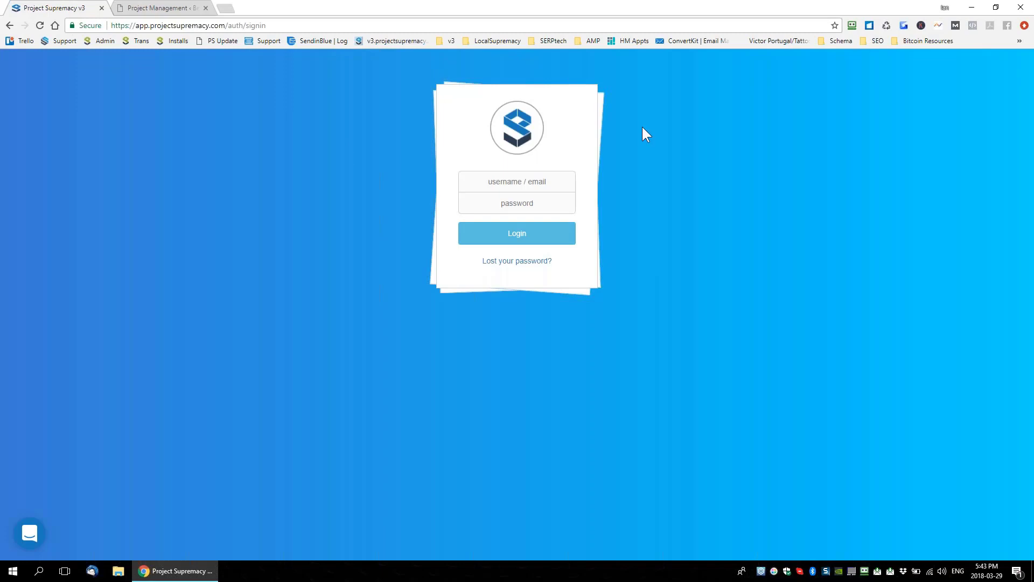
{"action": "left_click", "coordinate": [851, 26]}
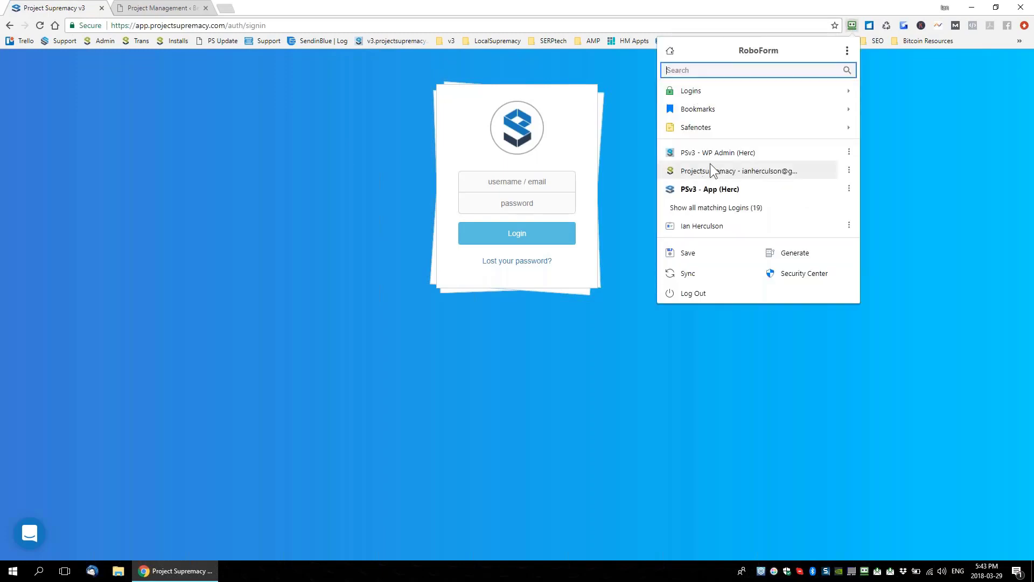
{"action": "left_click", "coordinate": [635, 189]}
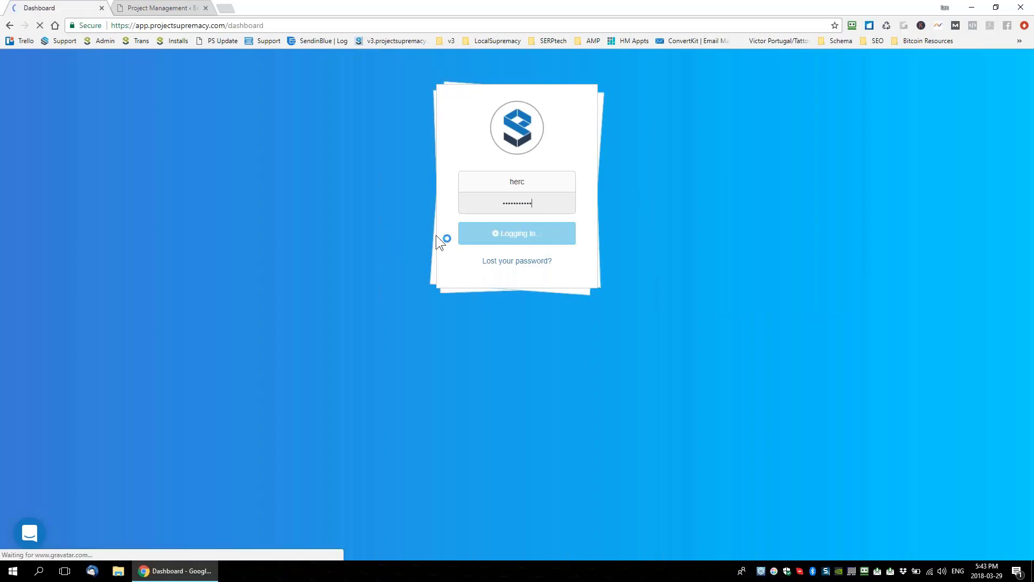
In the Project Supremacy app's Schema Editor, load the saved Bitclub Network product schema of howtomakemoneywithbitcoin.net.
{"action": "left_click", "coordinate": [124, 12]}
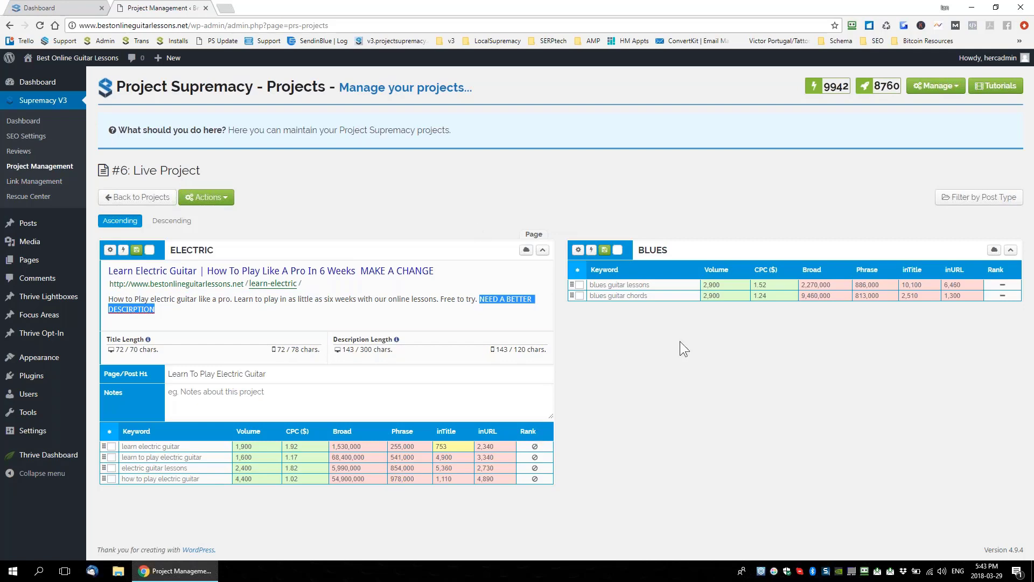
{"action": "left_click", "coordinate": [40, 8]}
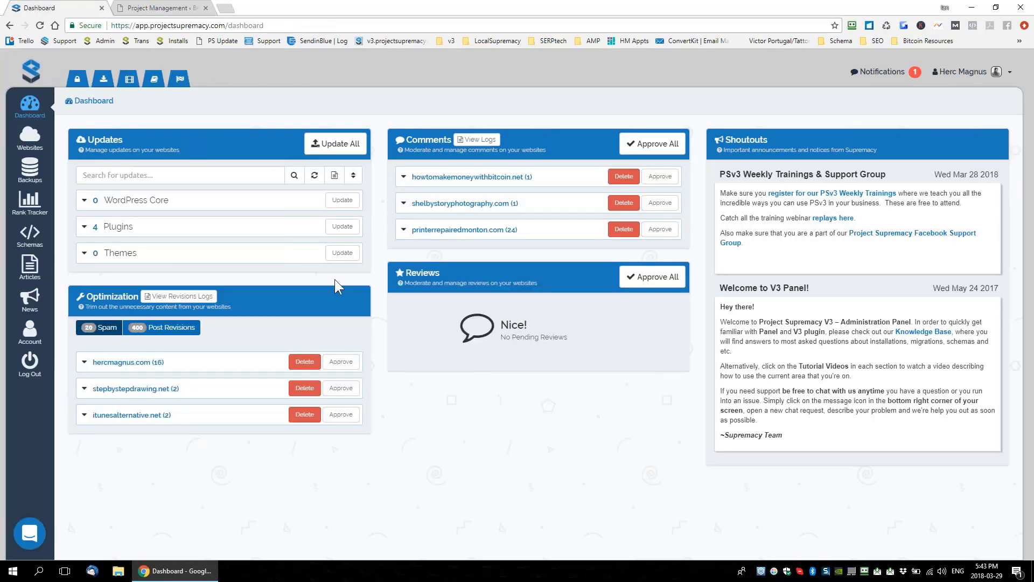
{"action": "left_click", "coordinate": [31, 242]}
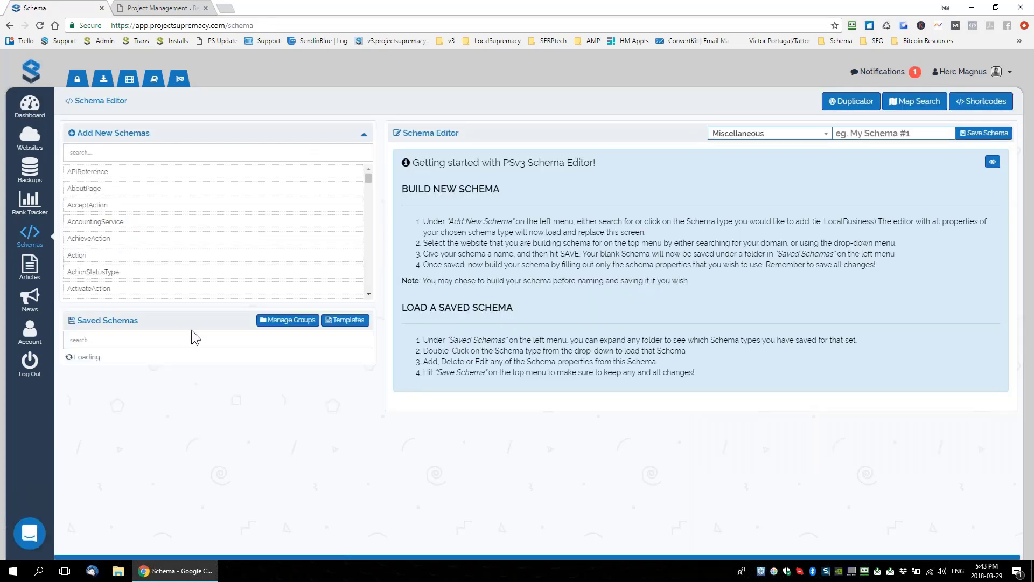
{"action": "left_click", "coordinate": [363, 135]}
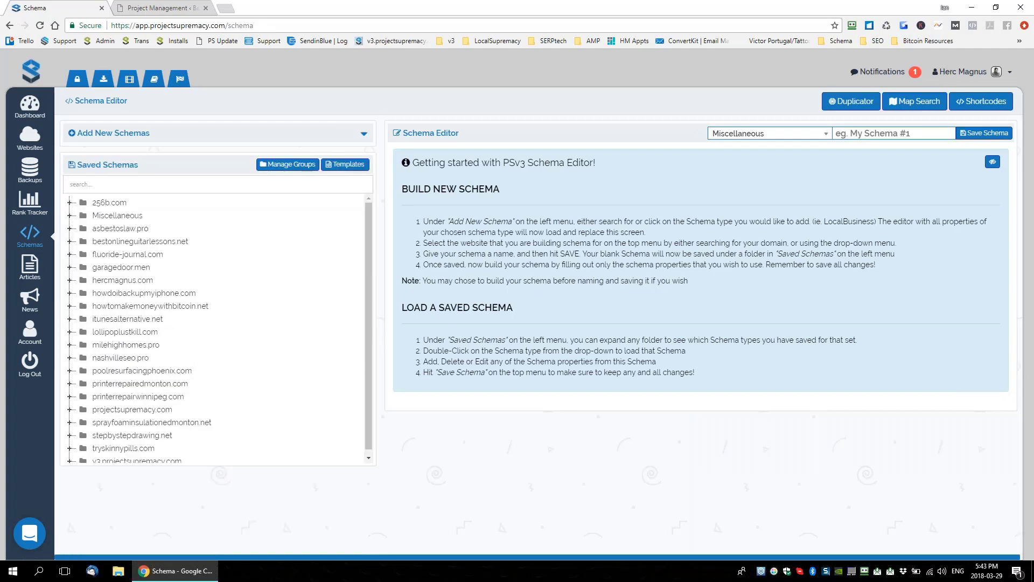
{"action": "left_click", "coordinate": [70, 306]}
{"action": "left_click", "coordinate": [83, 345]}
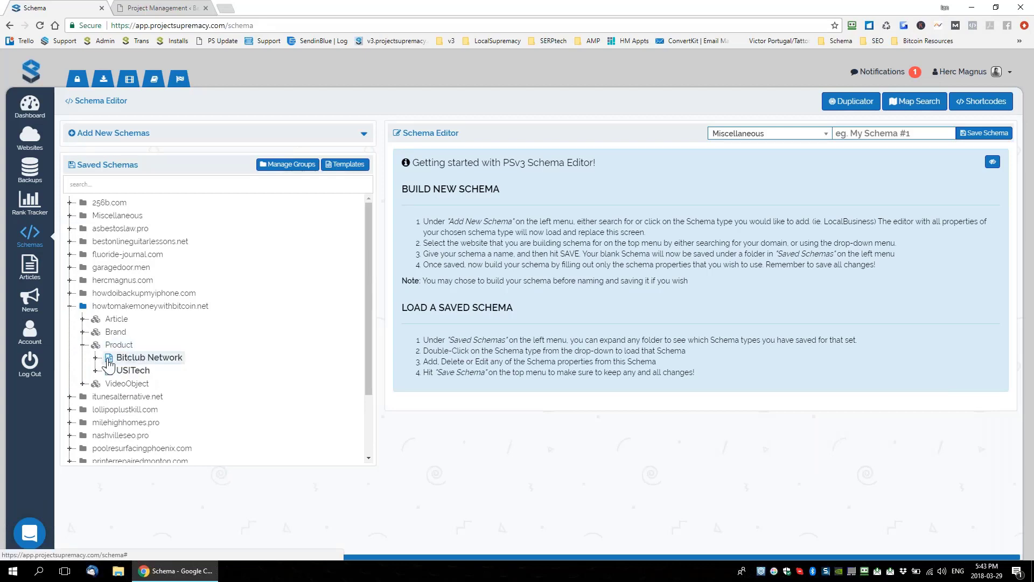
{"action": "left_click", "coordinate": [96, 358]}
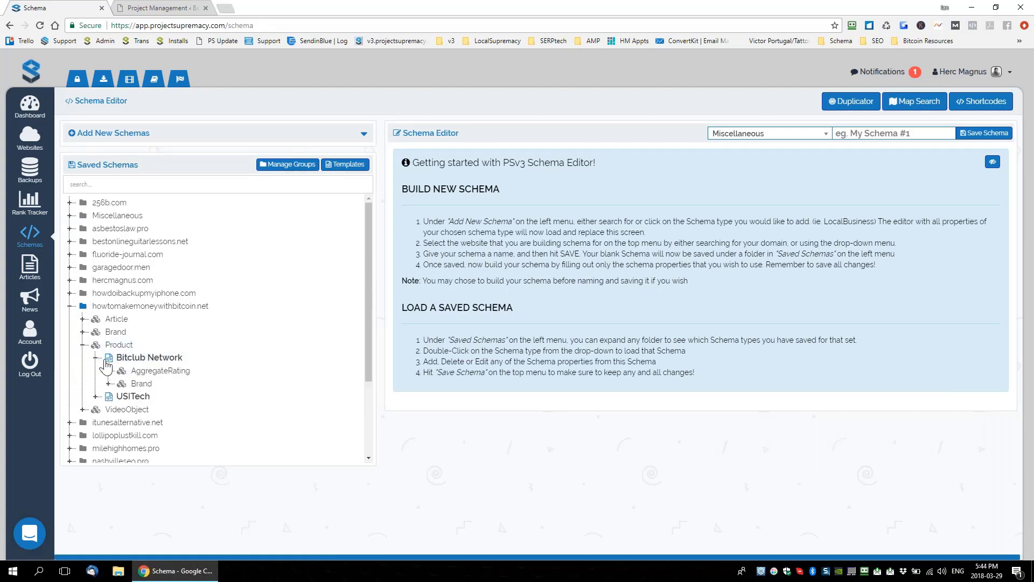
{"action": "left_click", "coordinate": [118, 358]}
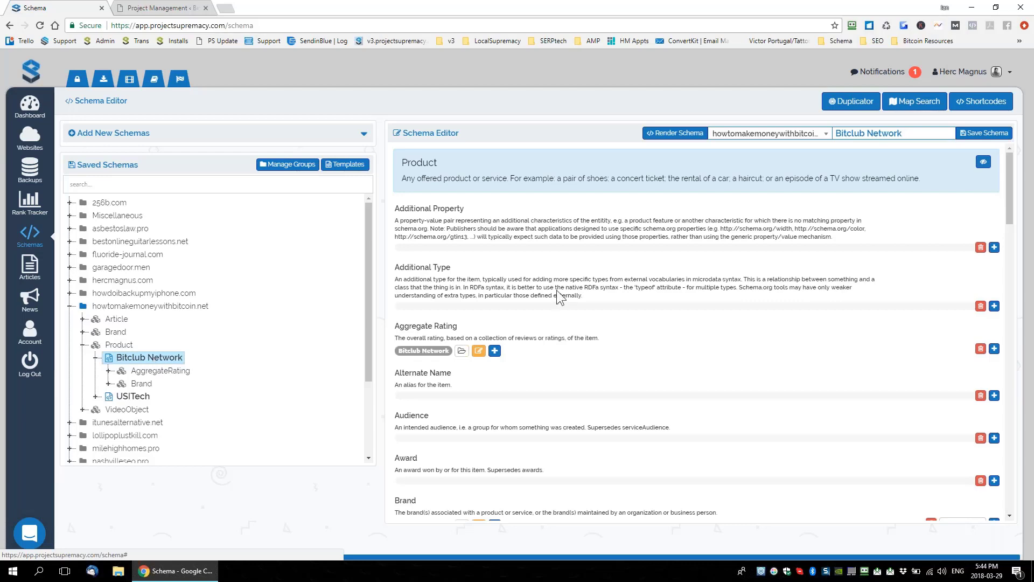
Render the Bitclub Network schema and highlight its whole JSON-LD script for review.
{"action": "left_click", "coordinate": [666, 134]}
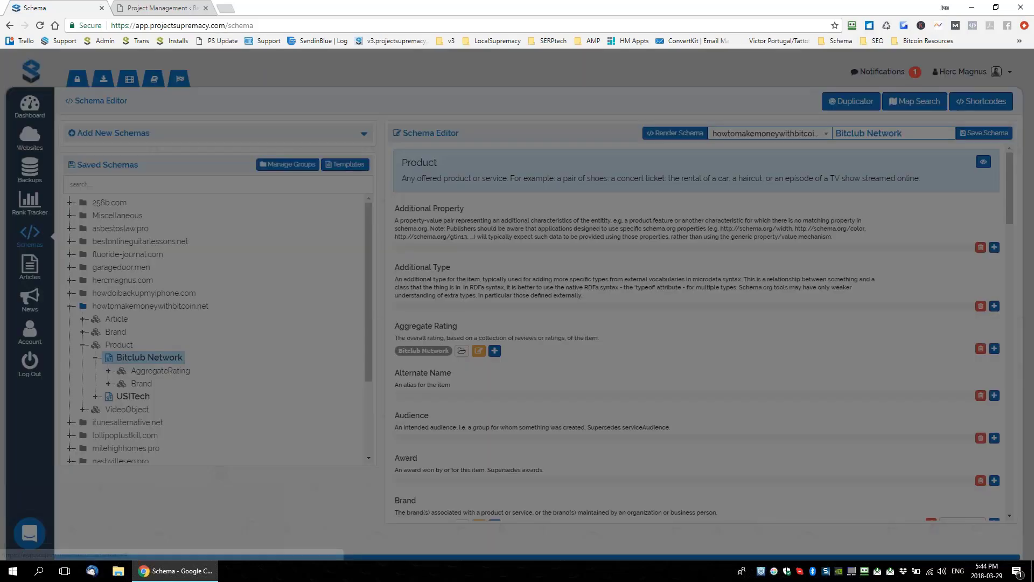
{"action": "left_click_drag", "start_coordinate": [357, 105], "coordinate": [409, 557]}
{"action": "scroll", "coordinate": [500, 367], "scroll_direction": "up", "scroll_amount": 10}
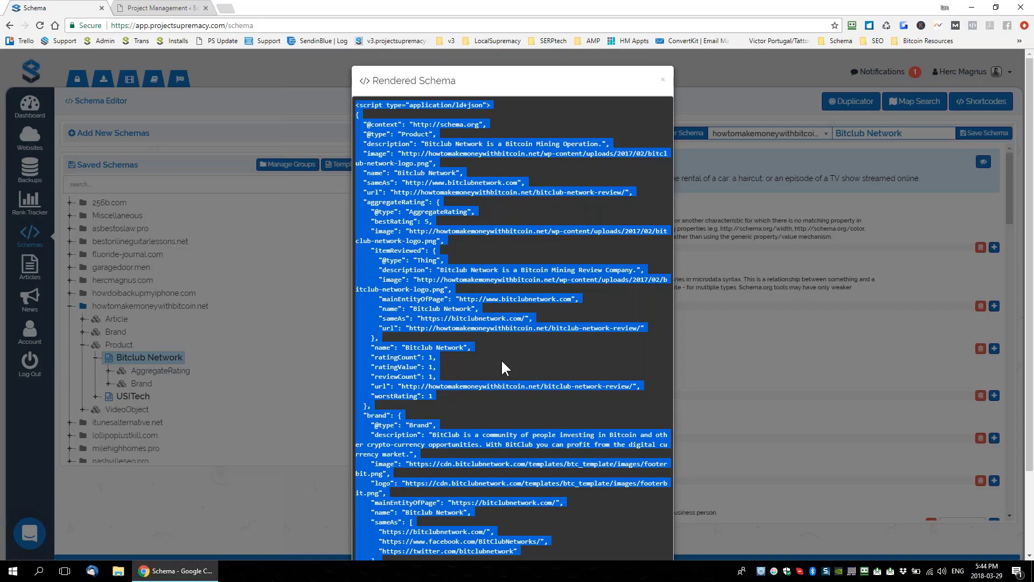
Highlight the opening part of the rendered Bitclub Network script for review, then close the rendered schema.
{"action": "left_click", "coordinate": [498, 204]}
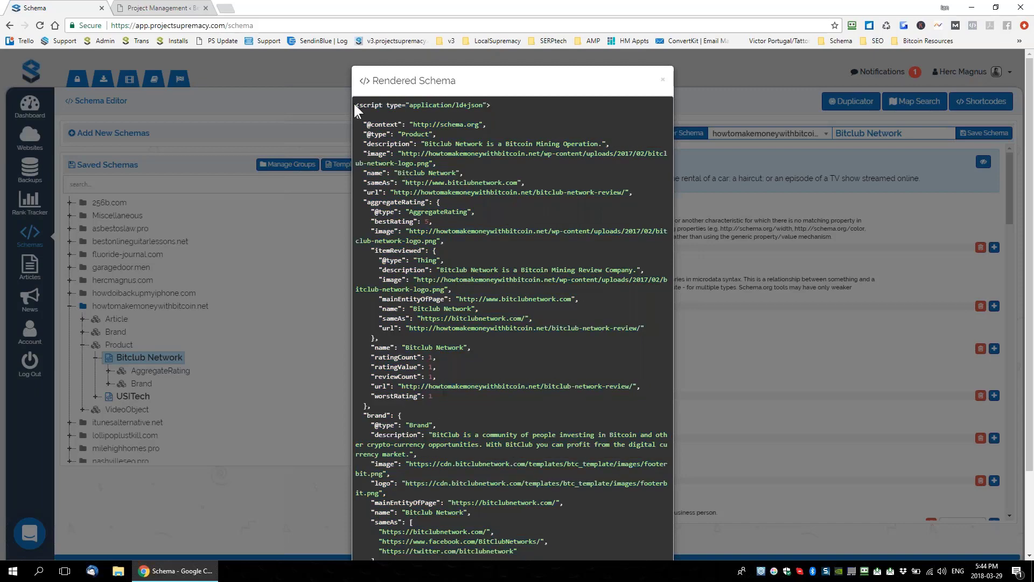
{"action": "left_click_drag", "start_coordinate": [353, 102], "coordinate": [530, 414]}
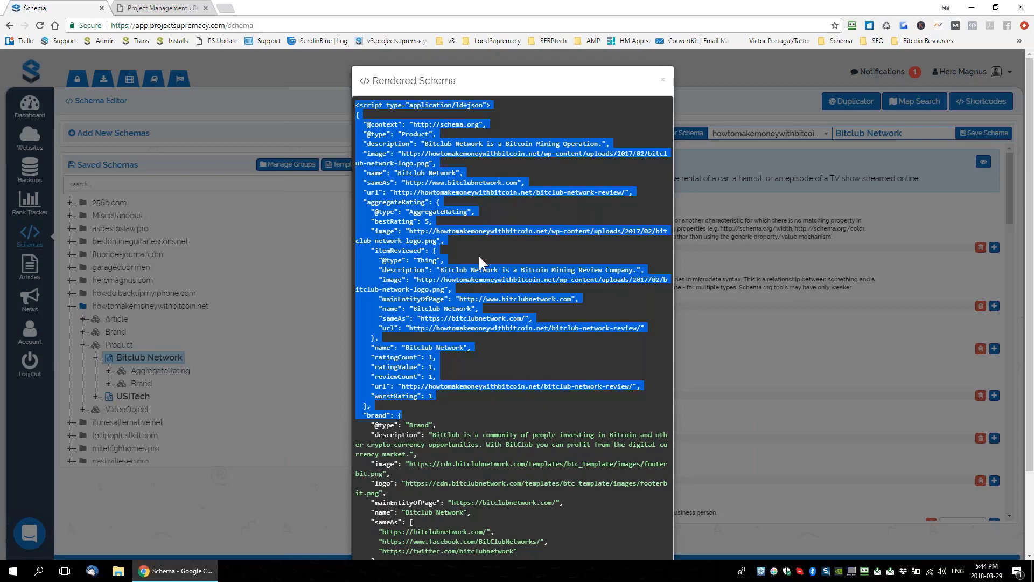
{"action": "left_click", "coordinate": [357, 107]}
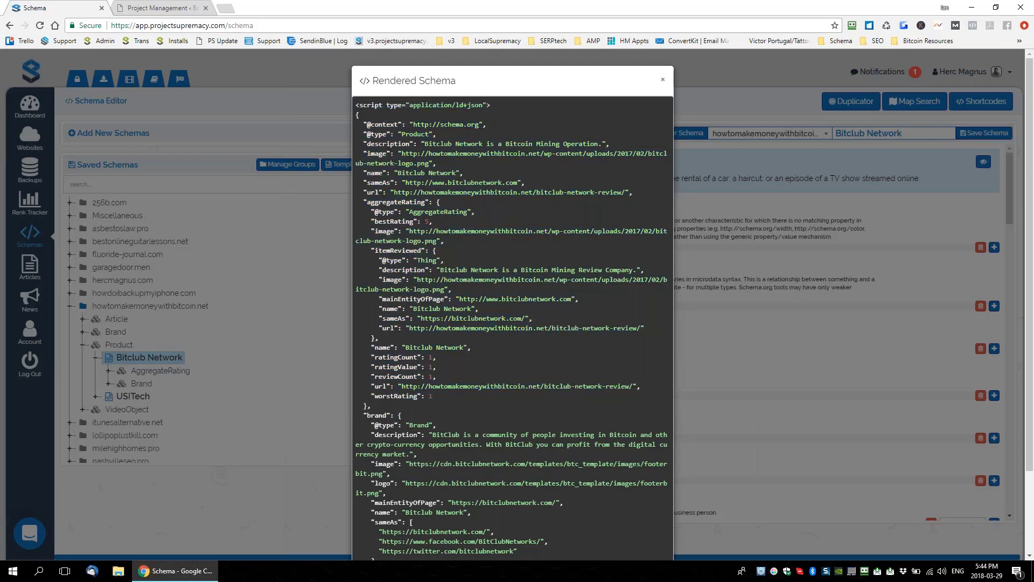
{"action": "left_click", "coordinate": [662, 80]}
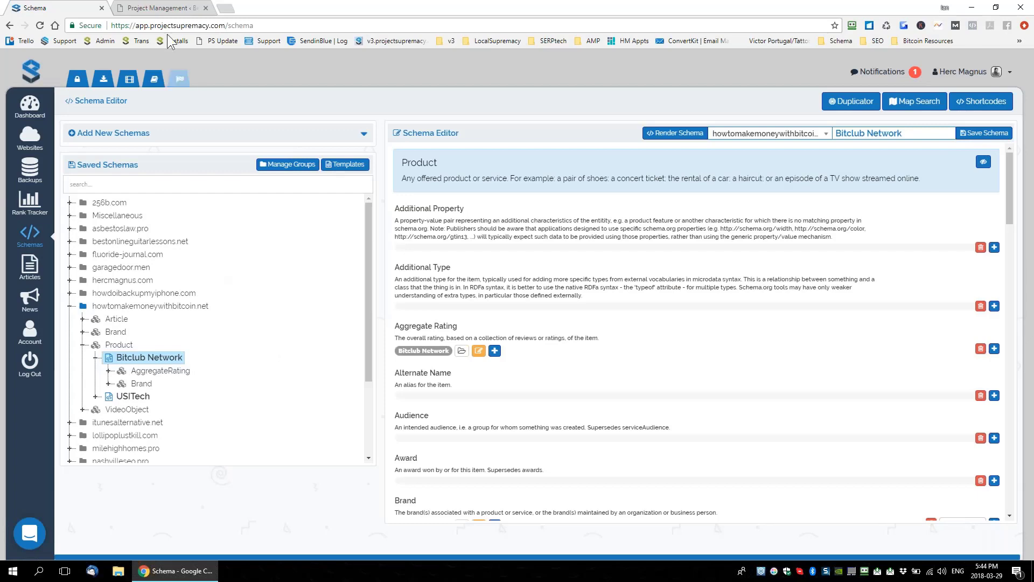
{"action": "left_click", "coordinate": [159, 8]}
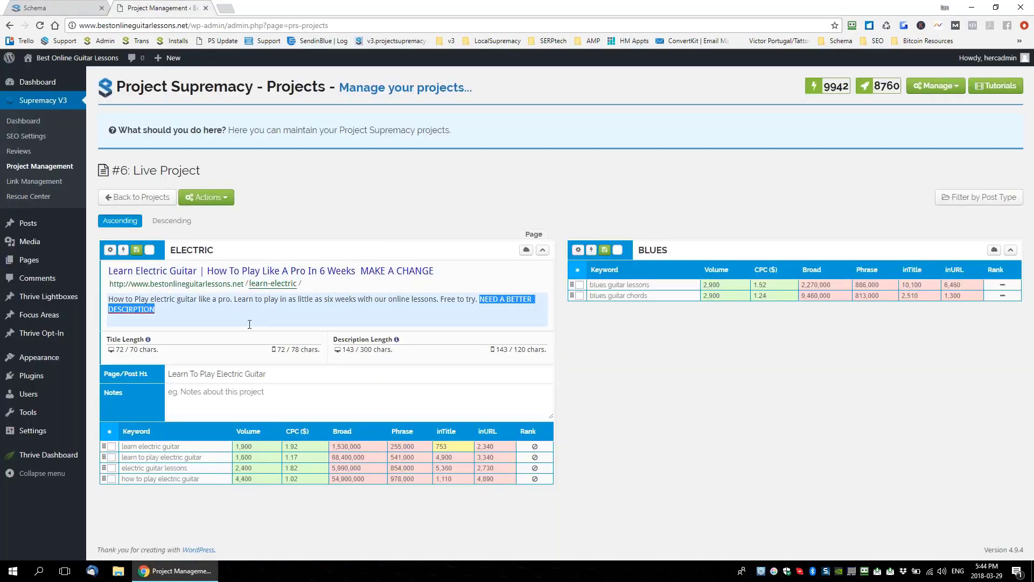
{"action": "left_click", "coordinate": [54, 8]}
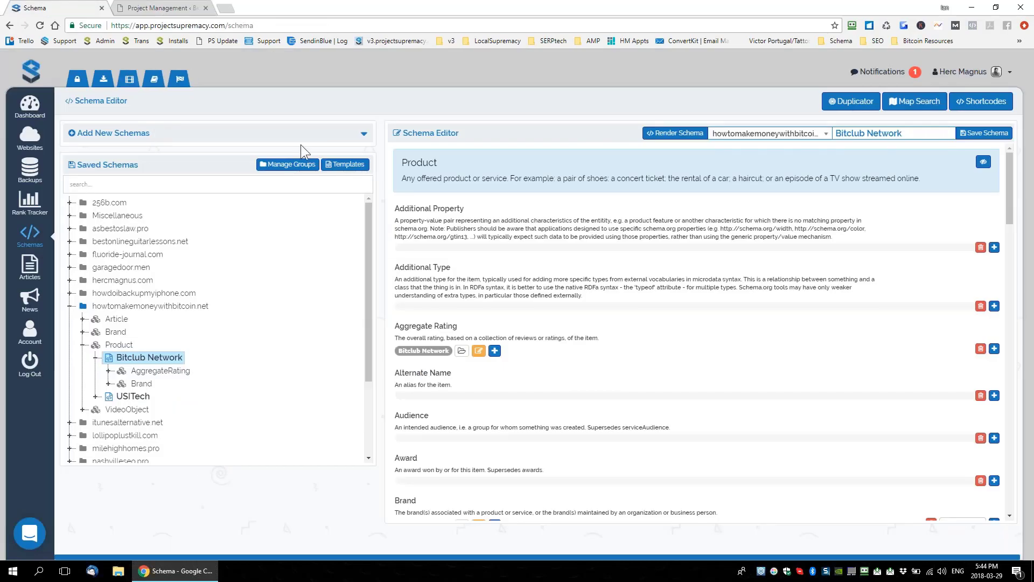
Expand the list of new schema types, try a search for "Local", then clear it and browse the available types.
{"action": "left_click", "coordinate": [364, 134]}
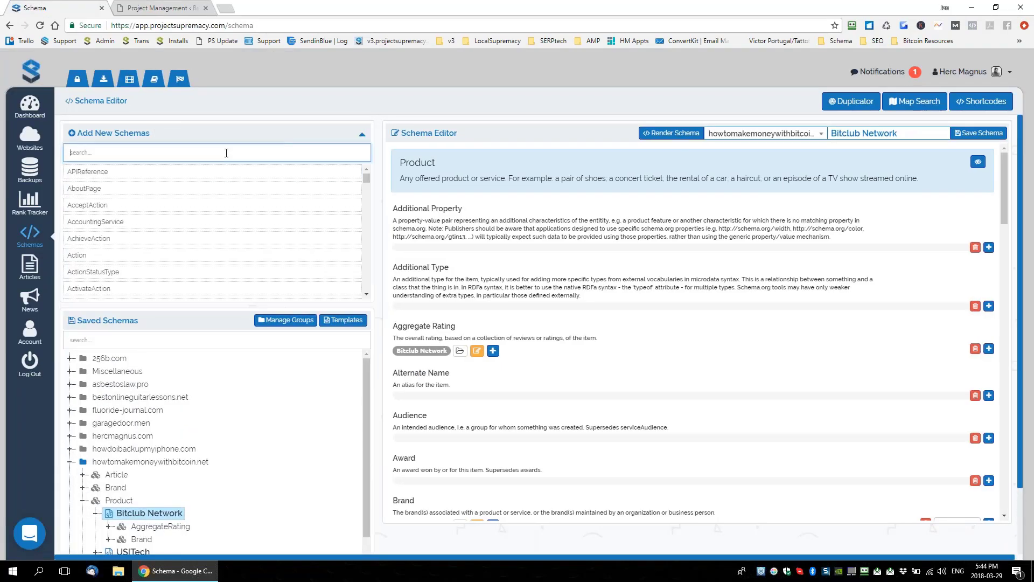
{"action": "type", "text": "Local"}
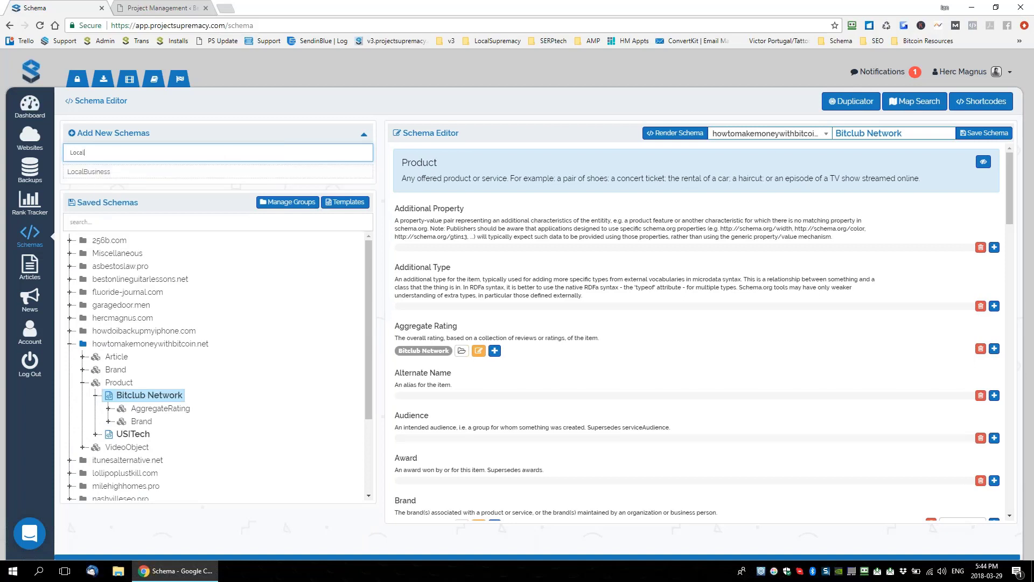
{"action": "left_click_drag", "start_coordinate": [73, 153], "coordinate": [101, 152]}
{"action": "key", "text": "BackSpace"}
{"action": "left_click_drag", "start_coordinate": [369, 178], "coordinate": [365, 186]}
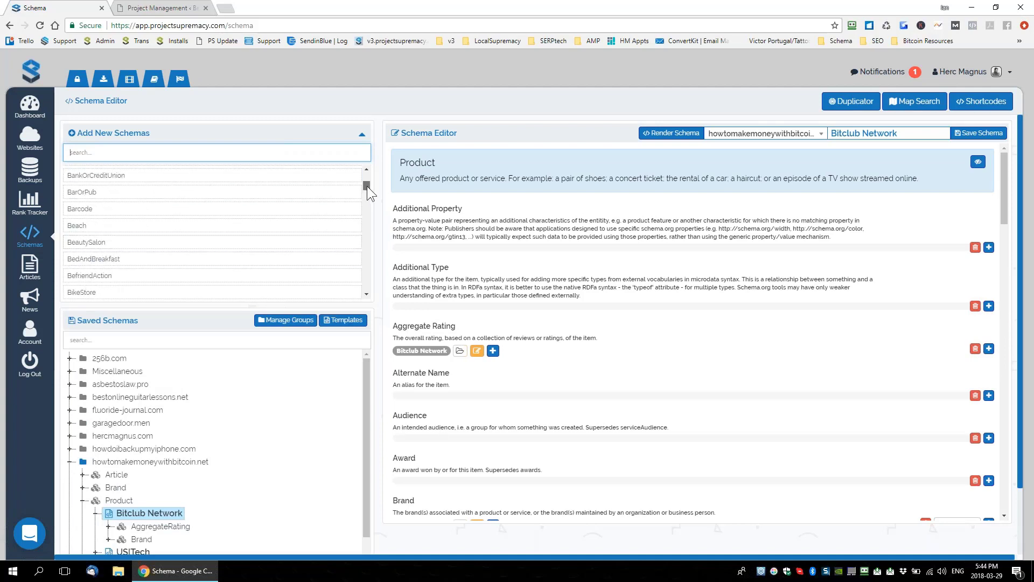
{"action": "mouse_move", "coordinate": [367, 186]}
{"action": "left_mouse_down"}
{"action": "mouse_move", "coordinate": [376, 294]}
{"action": "mouse_move", "coordinate": [370, 177]}
{"action": "left_mouse_up"}
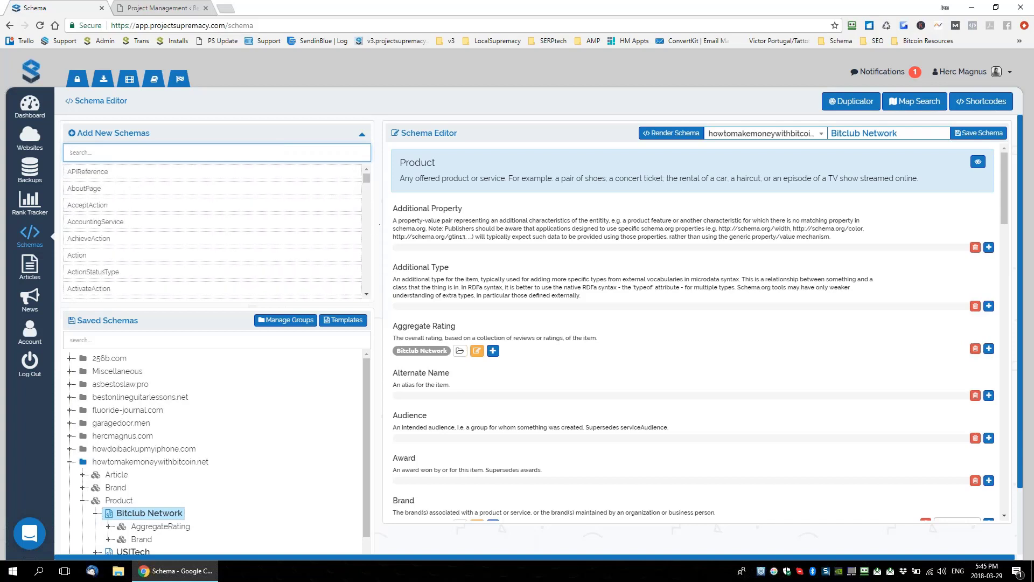
Search the new schema types for "Local" and start a new LocalBusiness schema.
{"action": "type", "text": "Lo"}
{"action": "key", "text": "BackSpace"}
{"action": "type", "text": "ca"}
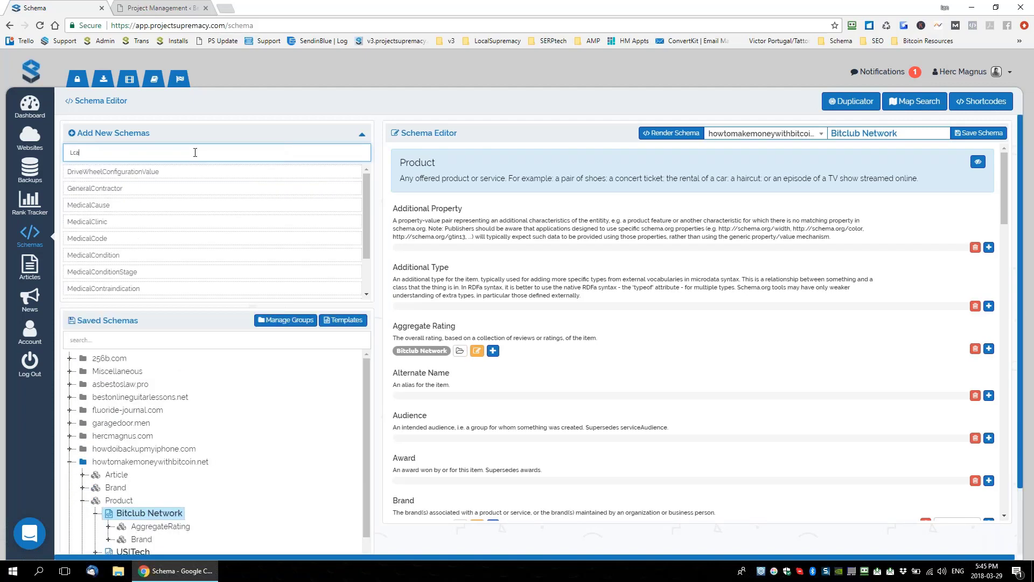
{"action": "type", "text": "cal"}
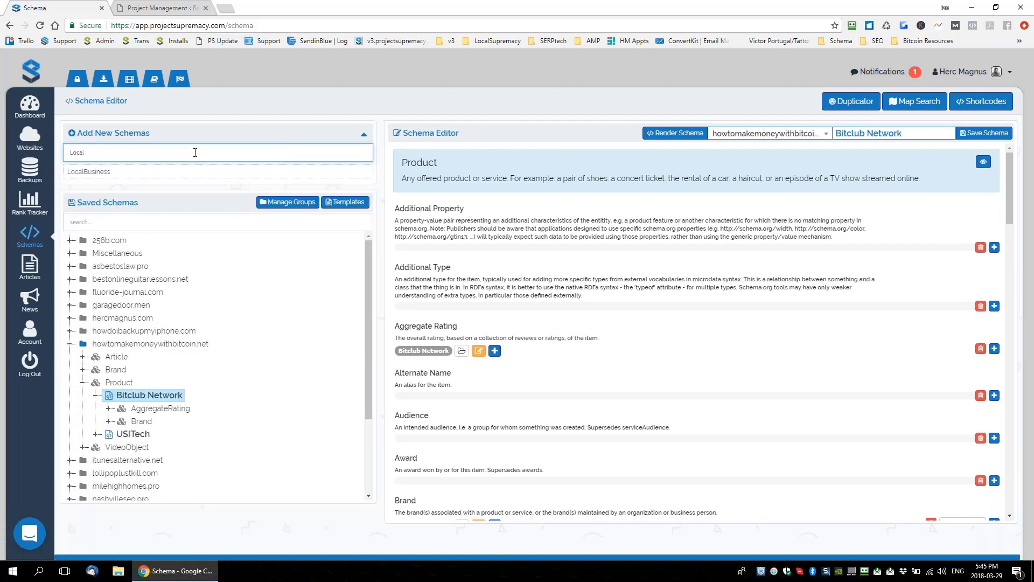
{"action": "left_click", "coordinate": [100, 176]}
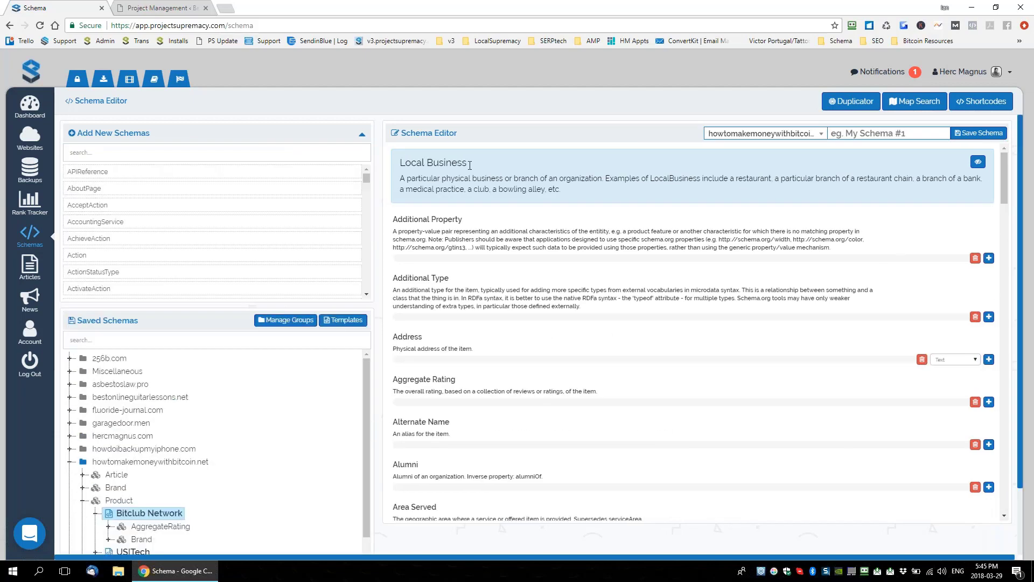
{"action": "left_click_drag", "start_coordinate": [534, 178], "coordinate": [400, 163]}
{"action": "left_click", "coordinate": [402, 184]}
{"action": "scroll", "coordinate": [470, 248], "scroll_direction": "down", "scroll_amount": 3}
{"action": "scroll", "coordinate": [470, 247], "scroll_direction": "up", "scroll_amount": 3}
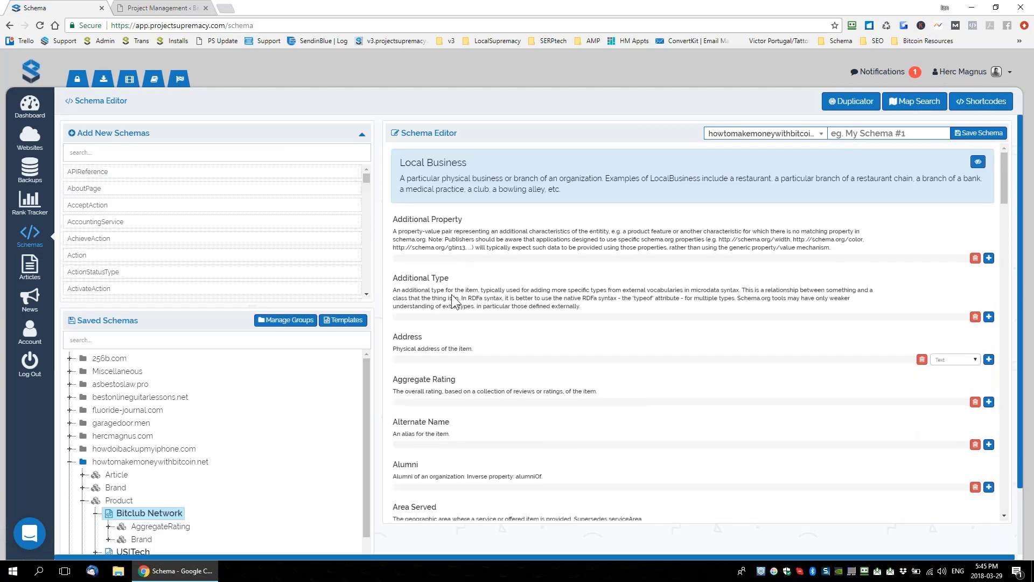
Add a text value to the Local Business schema's Address property and enter the business's street address.
{"action": "double_click", "coordinate": [406, 337]}
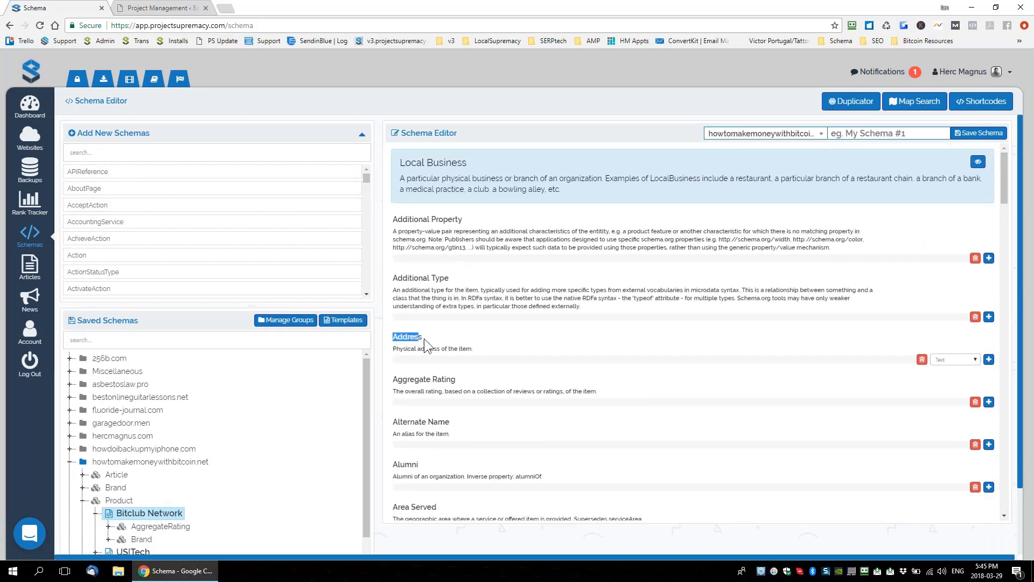
{"action": "left_click", "coordinate": [989, 360]}
{"action": "left_click", "coordinate": [443, 370]}
{"action": "type", "text": "123 "}
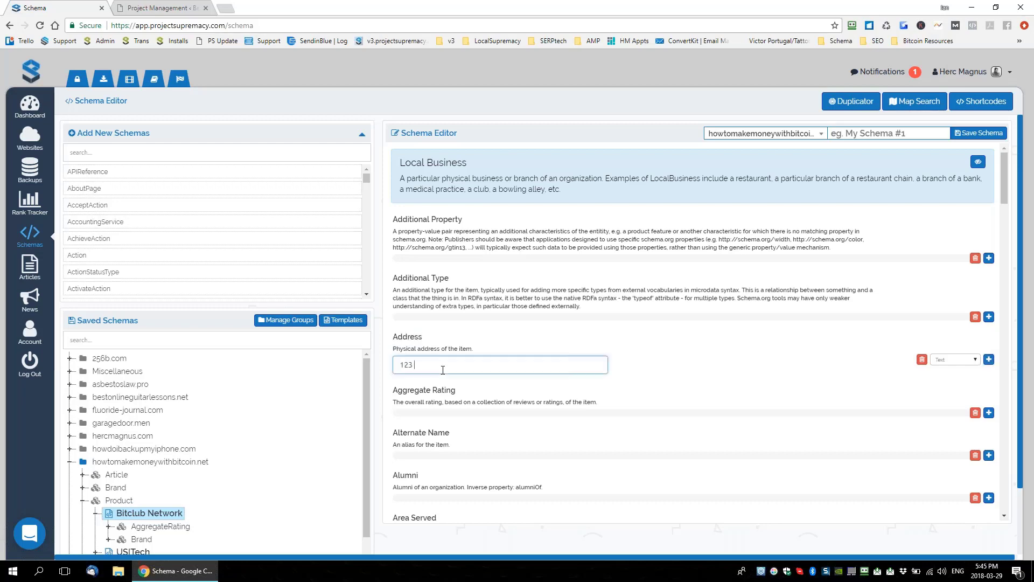
{"action": "type", "text": "Cherry Lane"}
Add a Description value to the Local Business schema reading "This is my local business.".
{"action": "scroll", "coordinate": [515, 347], "scroll_direction": "down", "scroll_amount": 5}
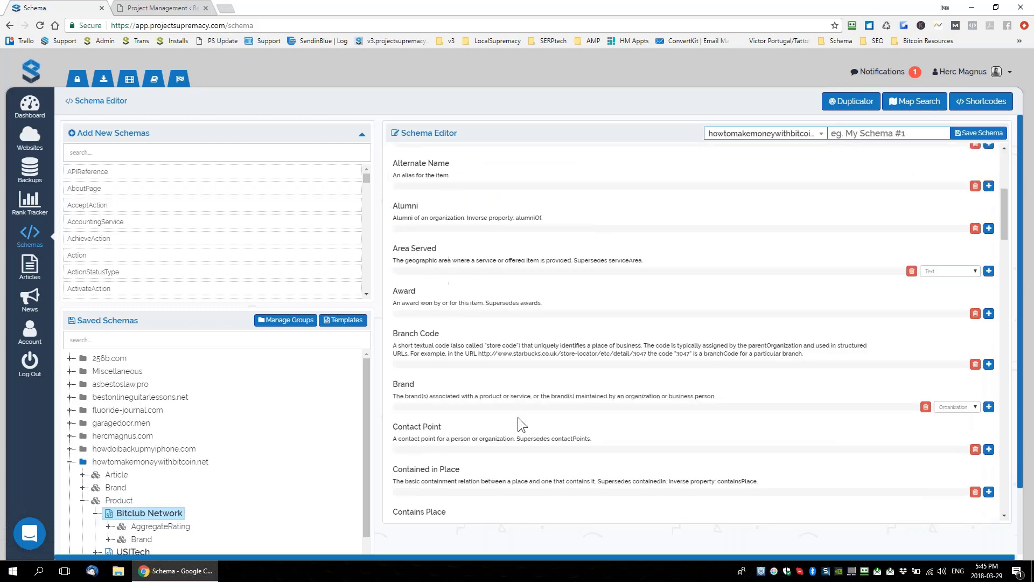
{"action": "scroll", "coordinate": [518, 417], "scroll_direction": "down", "scroll_amount": 2}
{"action": "scroll", "coordinate": [744, 354], "scroll_direction": "down", "scroll_amount": 3}
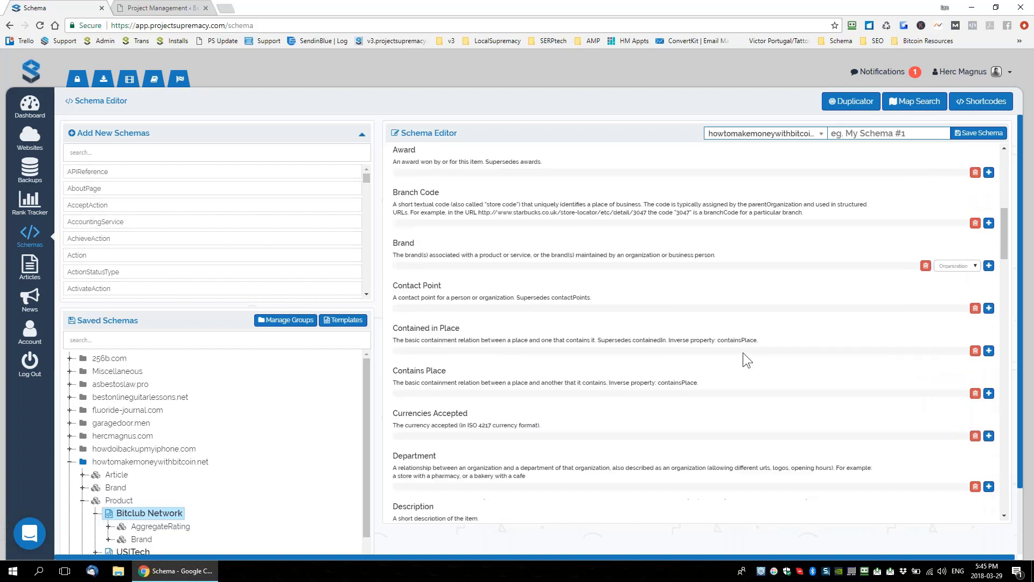
{"action": "left_click", "coordinate": [989, 401]}
{"action": "type", "text": "This is"}
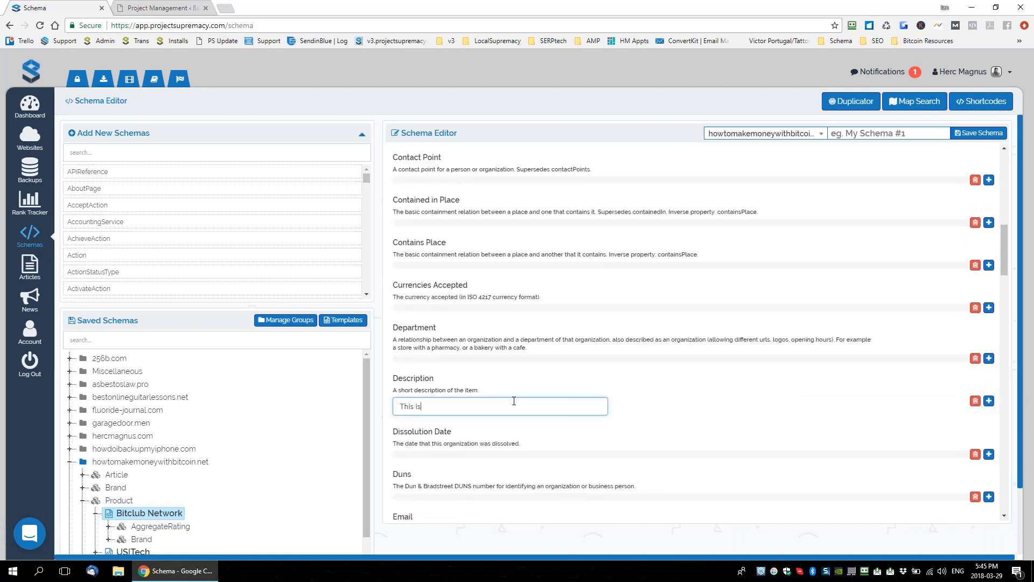
{"action": "type", "text": " my local business."}
Hide the empty properties of the Local Business schema and review the filled Address and Description values.
{"action": "scroll", "coordinate": [537, 366], "scroll_direction": "up", "scroll_amount": 15}
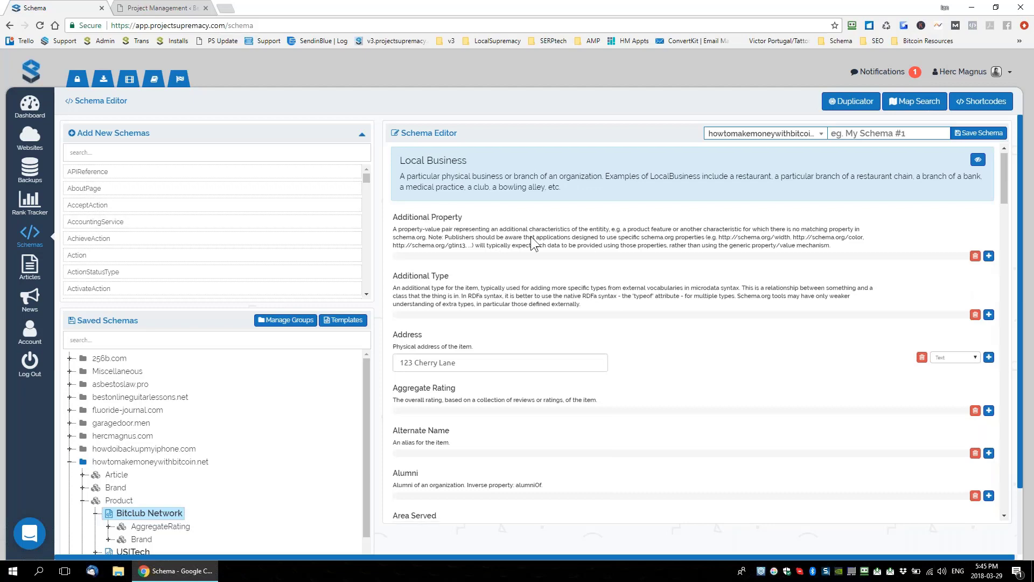
{"action": "scroll", "coordinate": [530, 236], "scroll_direction": "down", "scroll_amount": 4}
{"action": "scroll", "coordinate": [521, 335], "scroll_direction": "up", "scroll_amount": 4}
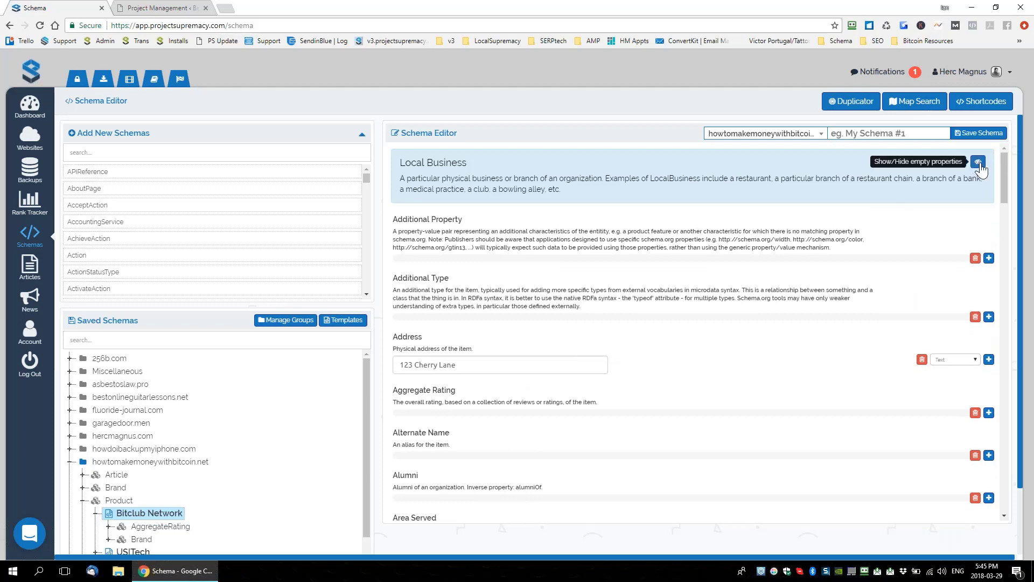
{"action": "scroll", "coordinate": [627, 354], "scroll_direction": "down", "scroll_amount": 2}
{"action": "scroll", "coordinate": [626, 354], "scroll_direction": "down", "scroll_amount": 4}
{"action": "scroll", "coordinate": [627, 354], "scroll_direction": "up", "scroll_amount": 6}
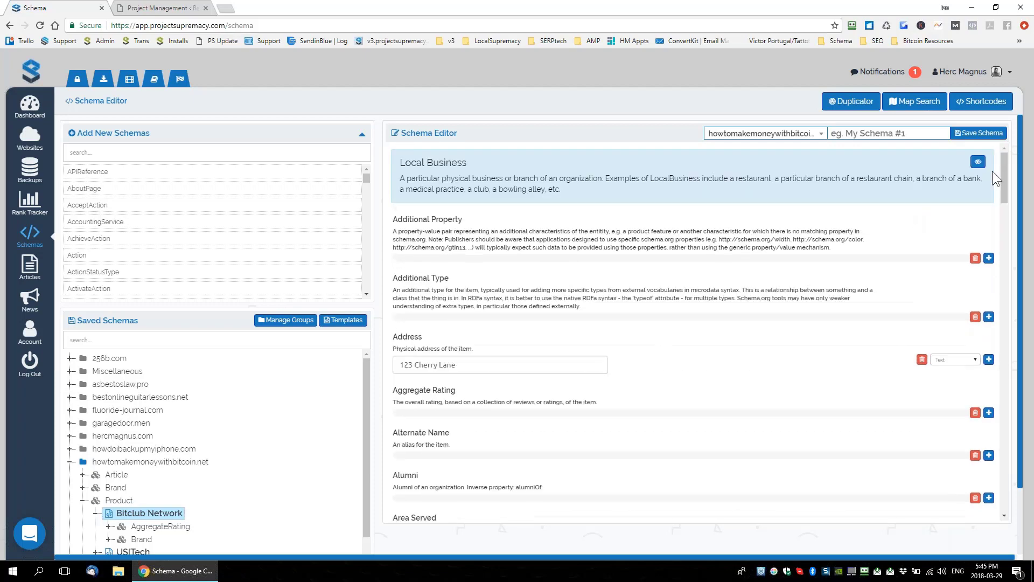
{"action": "left_click", "coordinate": [978, 163]}
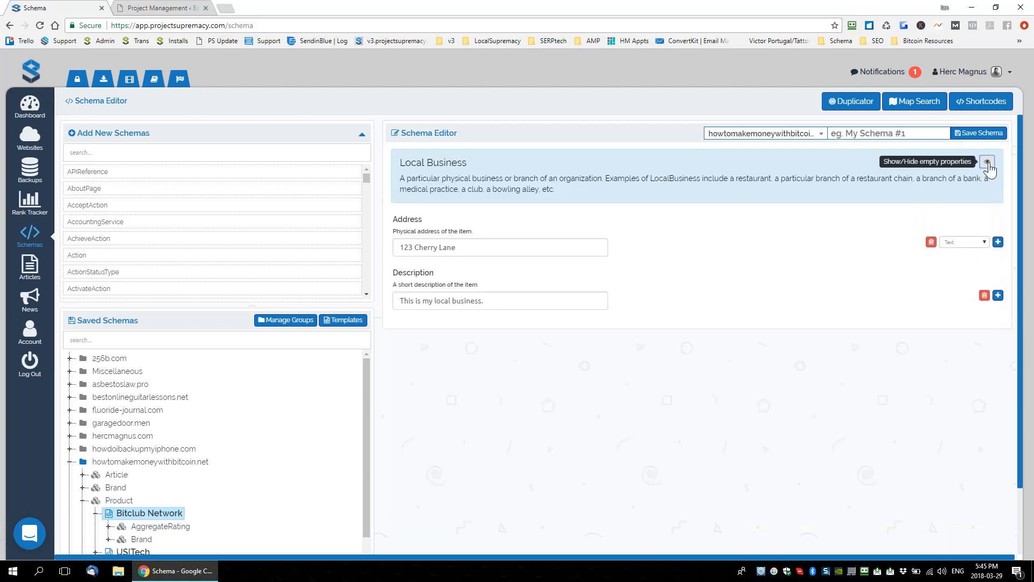
{"action": "left_click", "coordinate": [457, 247]}
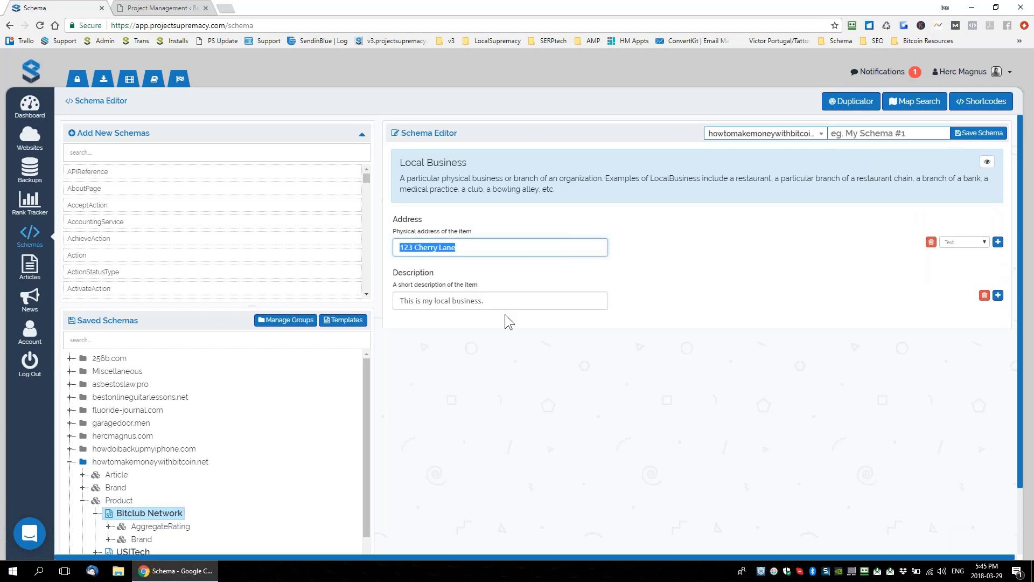
{"action": "key", "text": "Tab"}
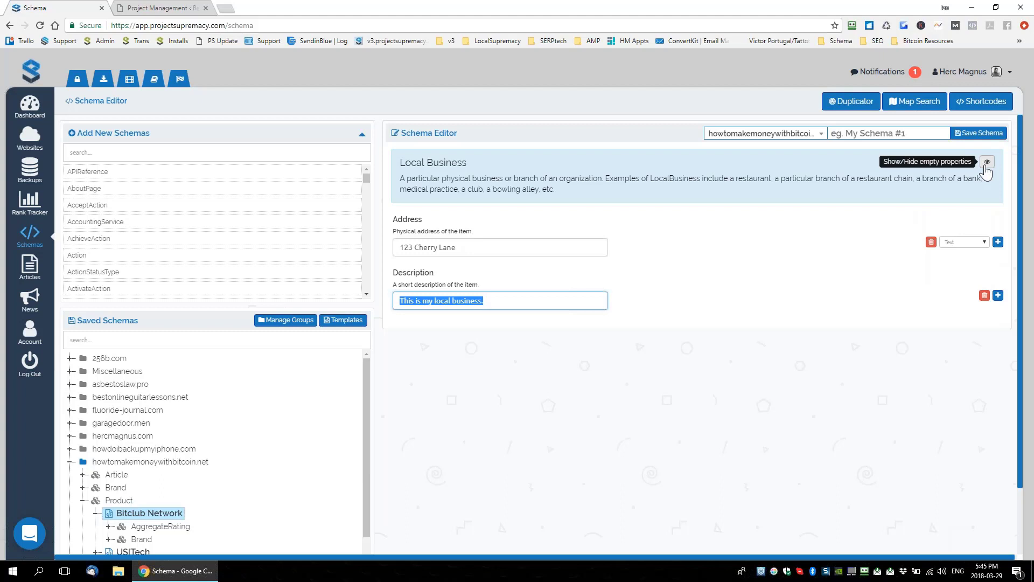
{"action": "left_click", "coordinate": [673, 301]}
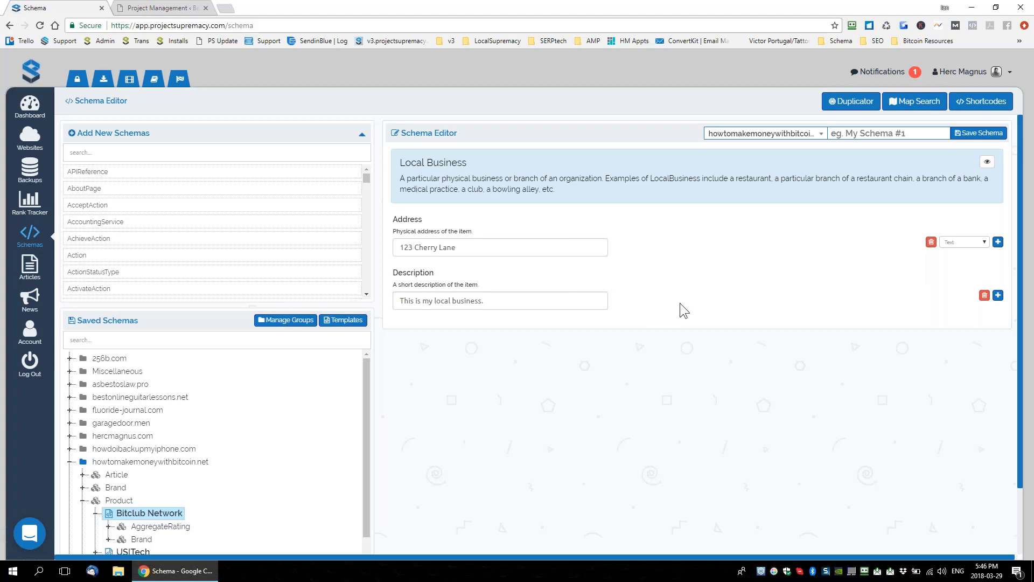
{"action": "left_click", "coordinate": [480, 249]}
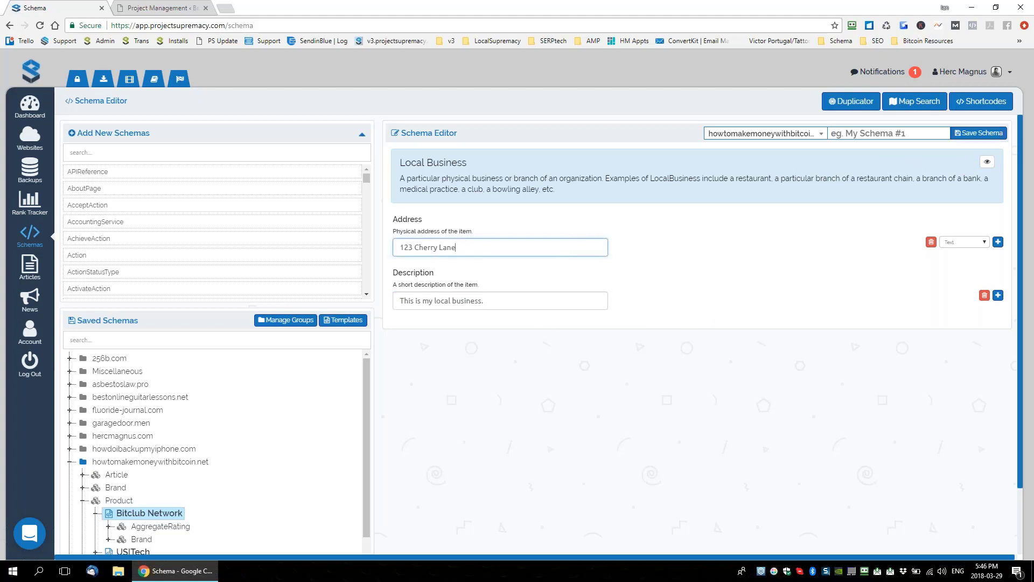
Assign the Local Business schema to the Miscellaneous group, name it CRAP and save it.
{"action": "left_click", "coordinate": [832, 133]}
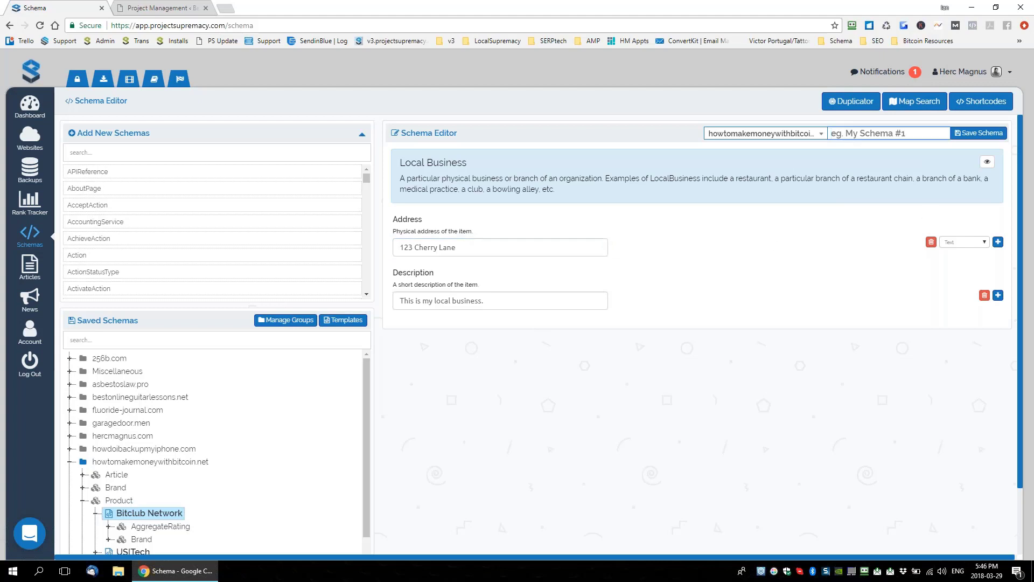
{"action": "left_click", "coordinate": [753, 134]}
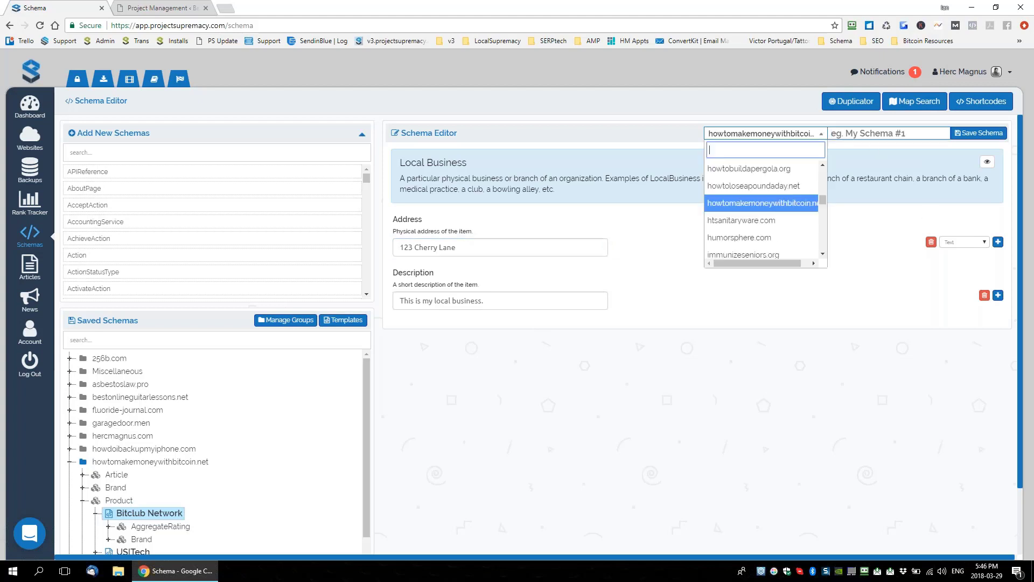
{"action": "scroll", "coordinate": [732, 188], "scroll_direction": "up", "scroll_amount": 10}
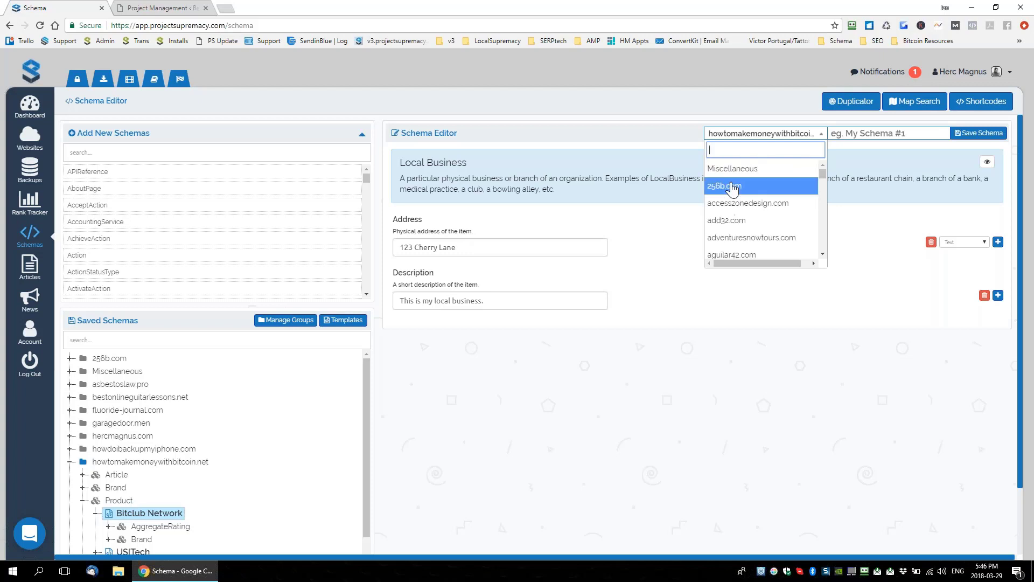
{"action": "left_click", "coordinate": [733, 168]}
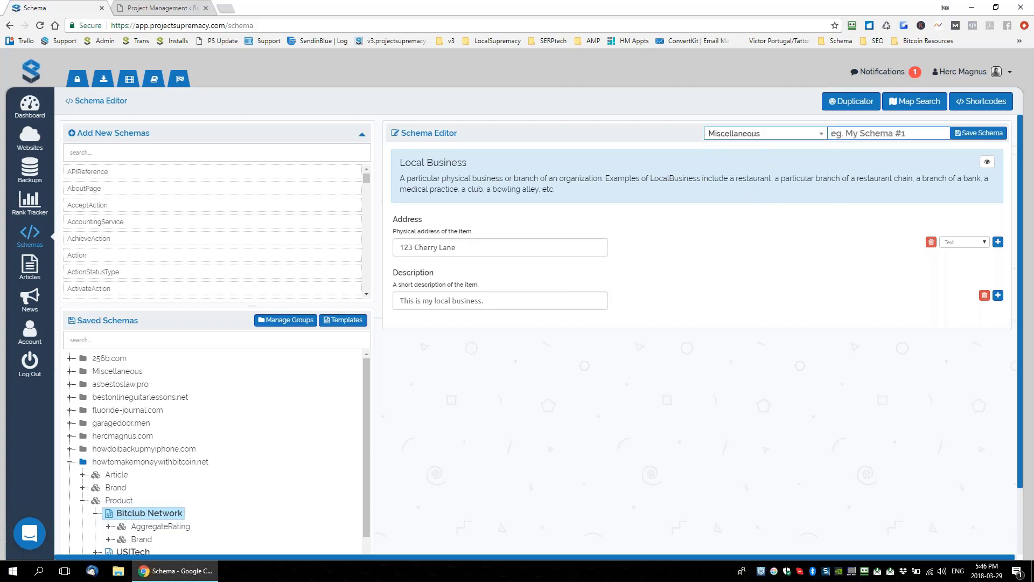
{"action": "type", "text": "CRAP"}
{"action": "left_click", "coordinate": [977, 133]}
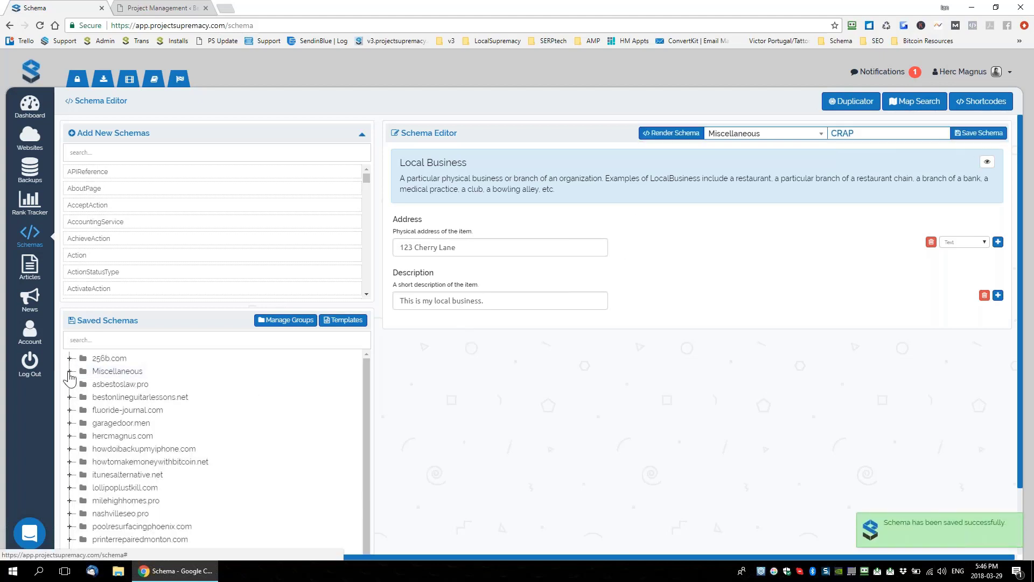
Load the saved CRAP schema from the Miscellaneous group's LocalBusiness type and render its JSON-LD script.
{"action": "left_click", "coordinate": [115, 372]}
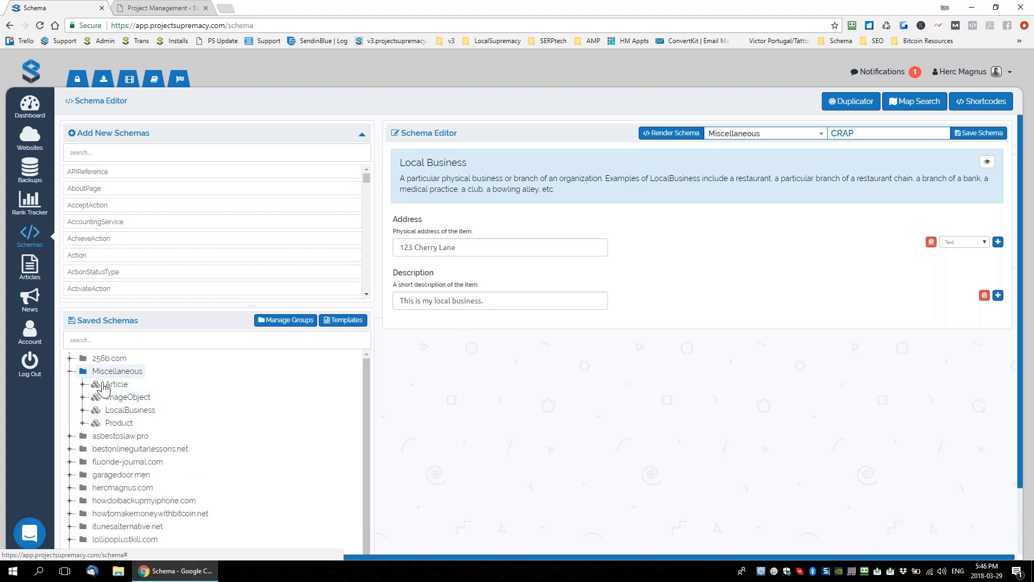
{"action": "left_click", "coordinate": [82, 409]}
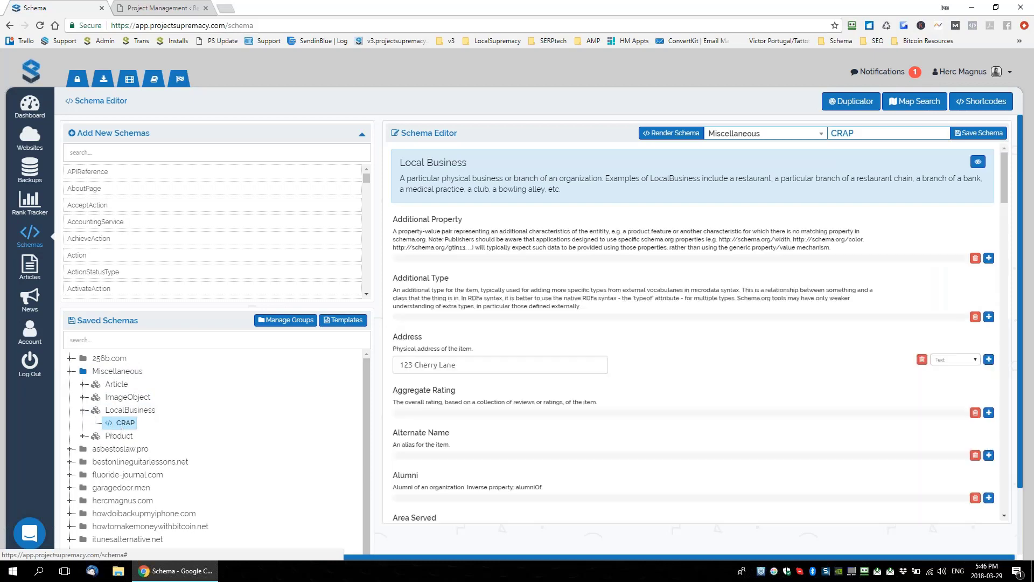
{"action": "left_click", "coordinate": [671, 133]}
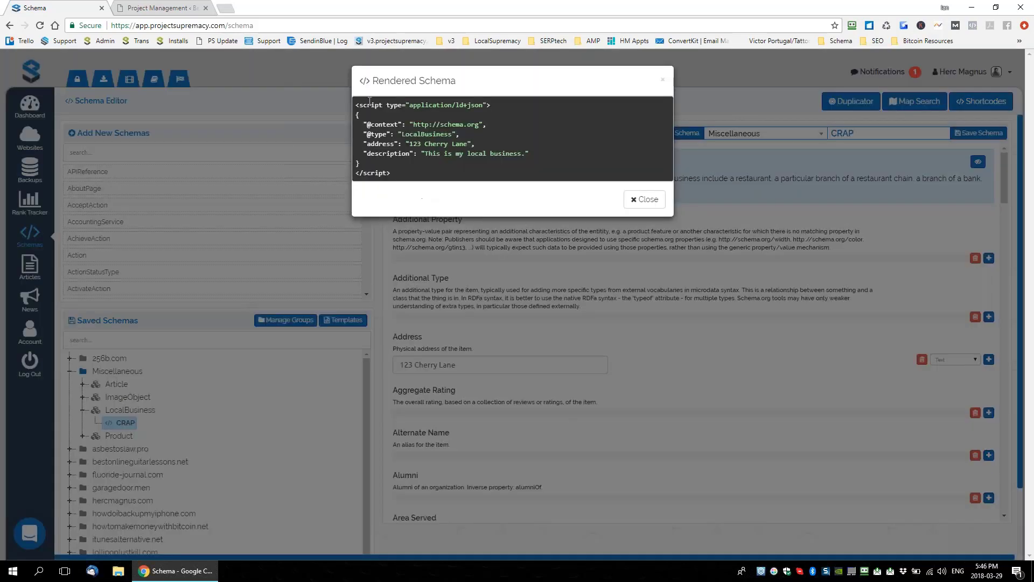
Examine the script tag, LocalBusiness type and description lines of the rendered schema, and close the preview.
{"action": "left_click_drag", "start_coordinate": [367, 104], "coordinate": [508, 108]}
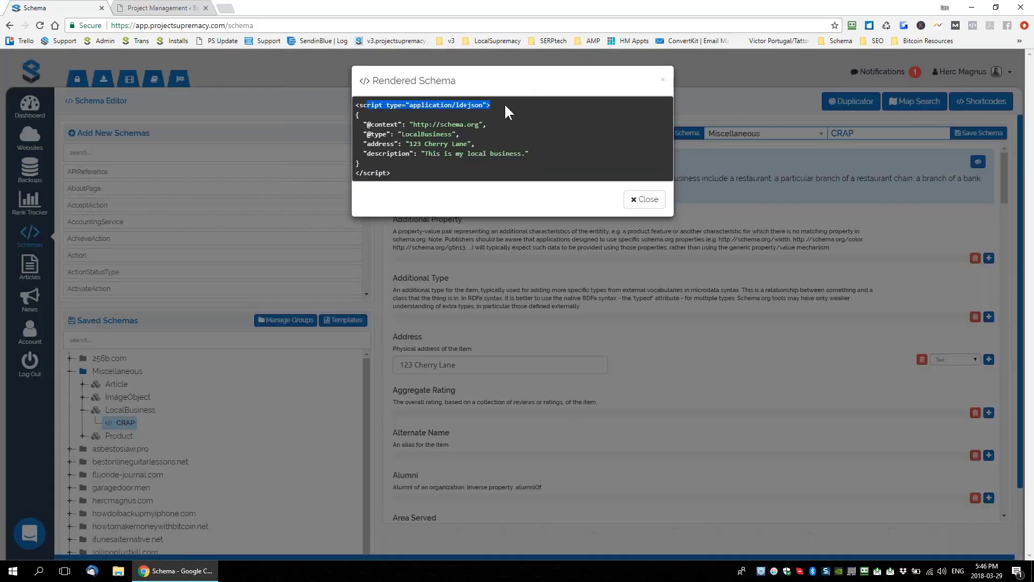
{"action": "left_click", "coordinate": [506, 111]}
{"action": "double_click", "coordinate": [408, 134]}
{"action": "left_click_drag", "start_coordinate": [475, 145], "coordinate": [597, 159]}
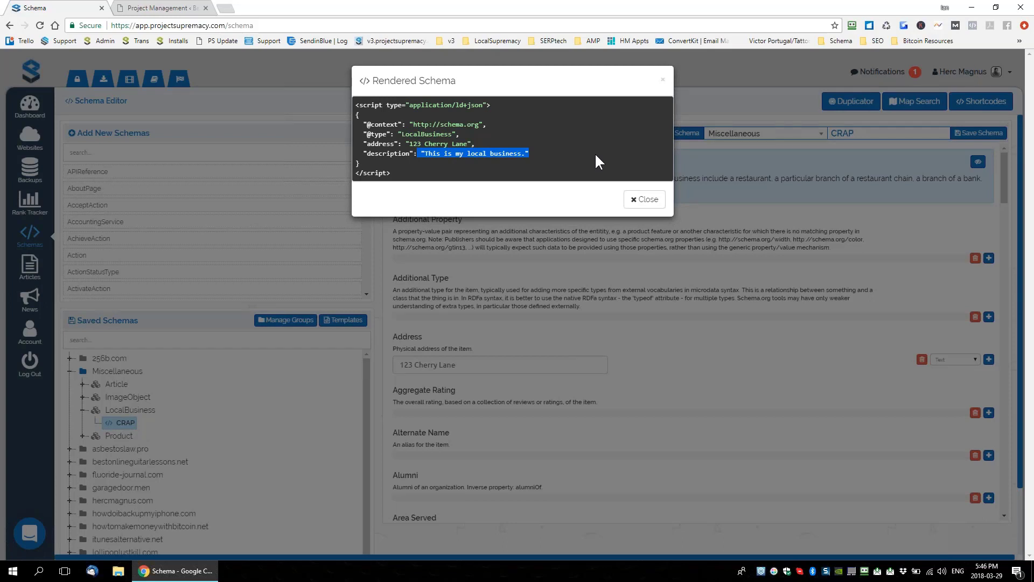
{"action": "left_click_drag", "start_coordinate": [400, 170], "coordinate": [355, 113]}
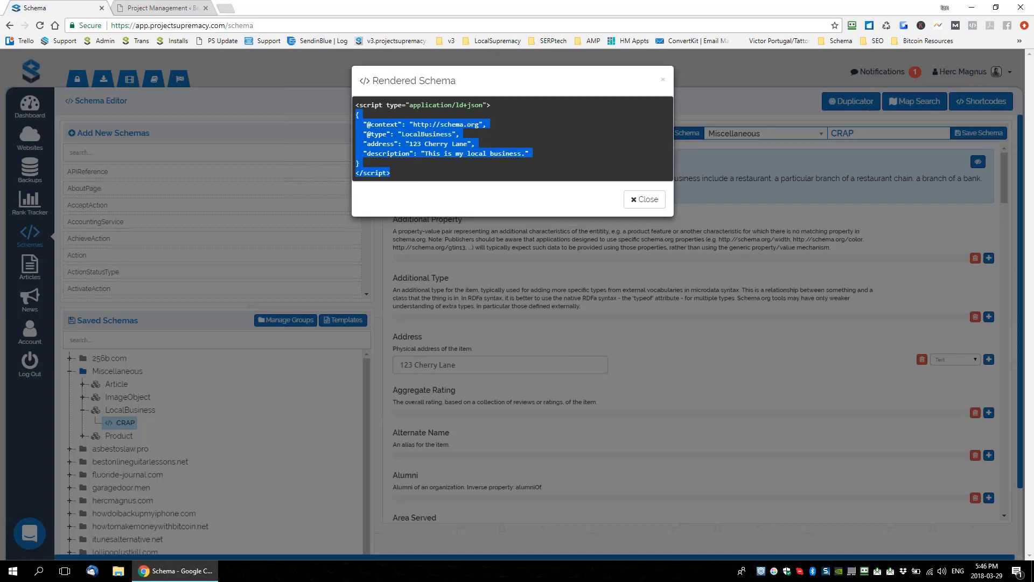
{"action": "key", "text": "Escape"}
{"action": "left_click", "coordinate": [161, 7]}
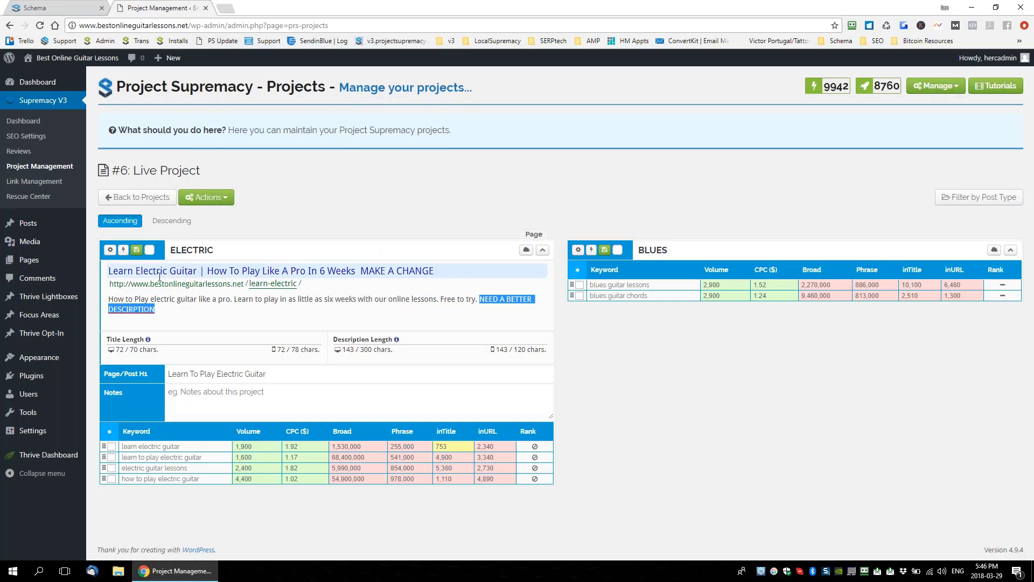
{"action": "left_click", "coordinate": [57, 5]}
{"action": "scroll", "coordinate": [258, 280], "scroll_direction": "down", "scroll_amount": 1}
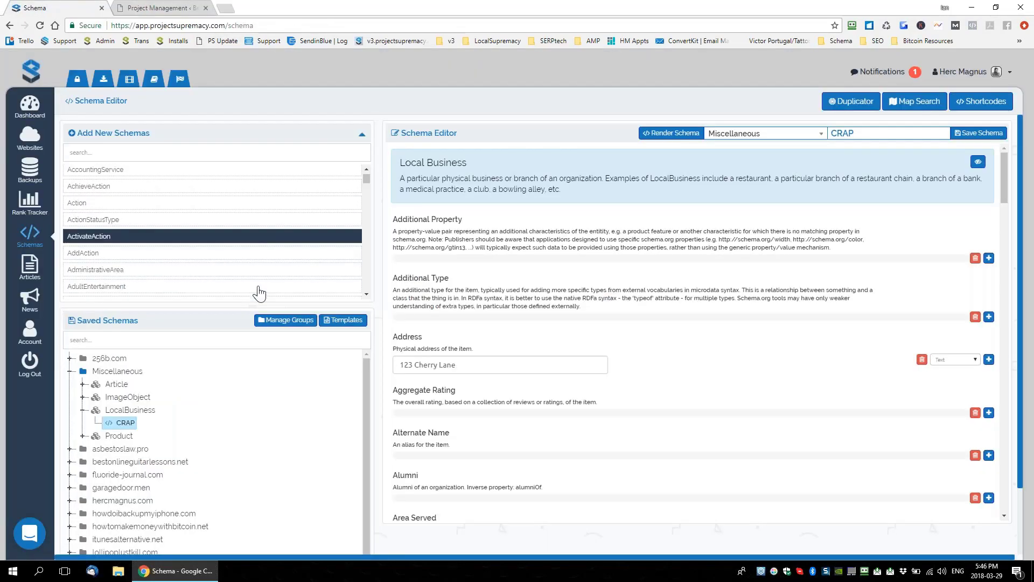
{"action": "scroll", "coordinate": [396, 383], "scroll_direction": "down", "scroll_amount": 4}
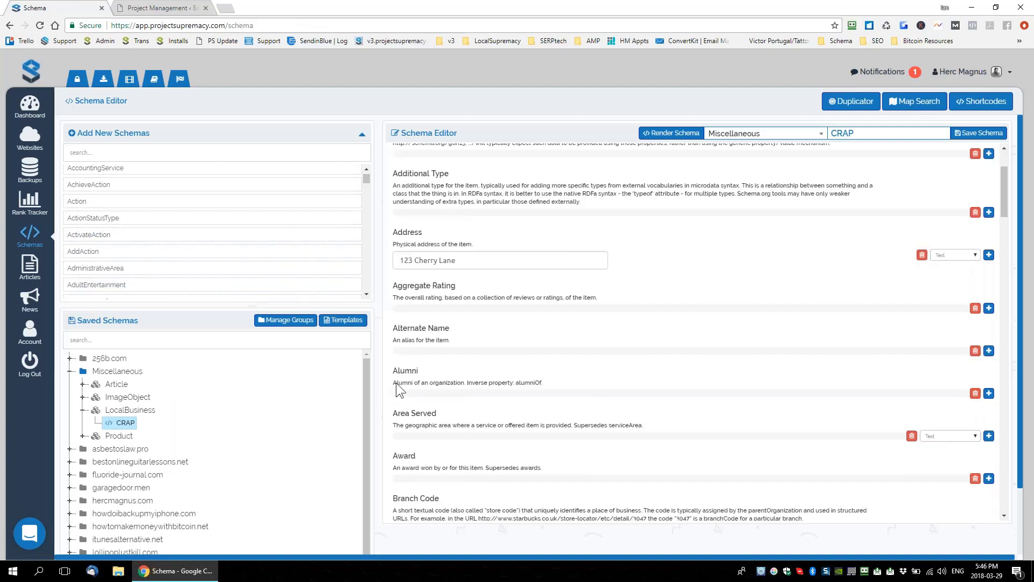
{"action": "left_click", "coordinate": [70, 371]}
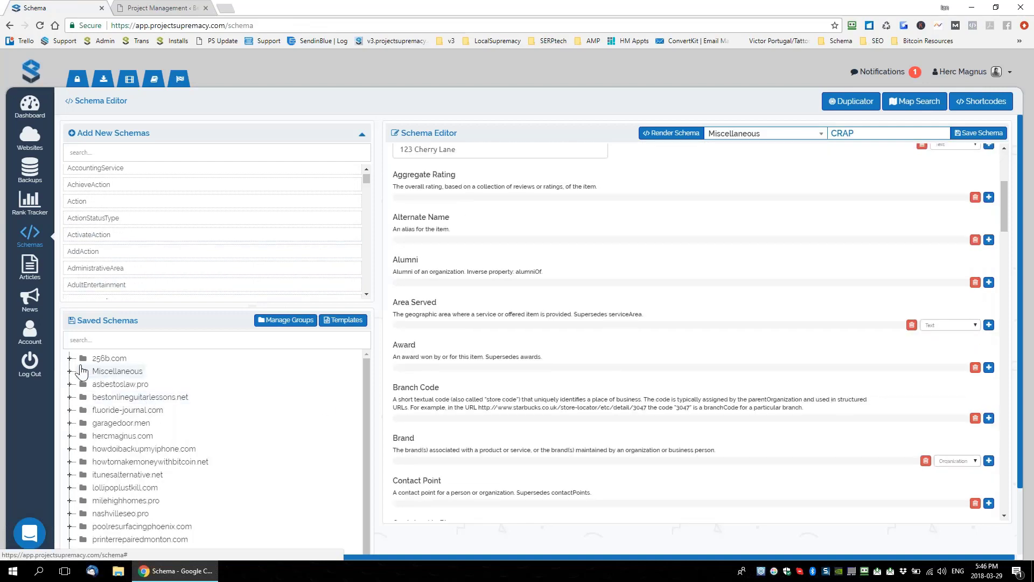
{"action": "left_click", "coordinate": [70, 371]}
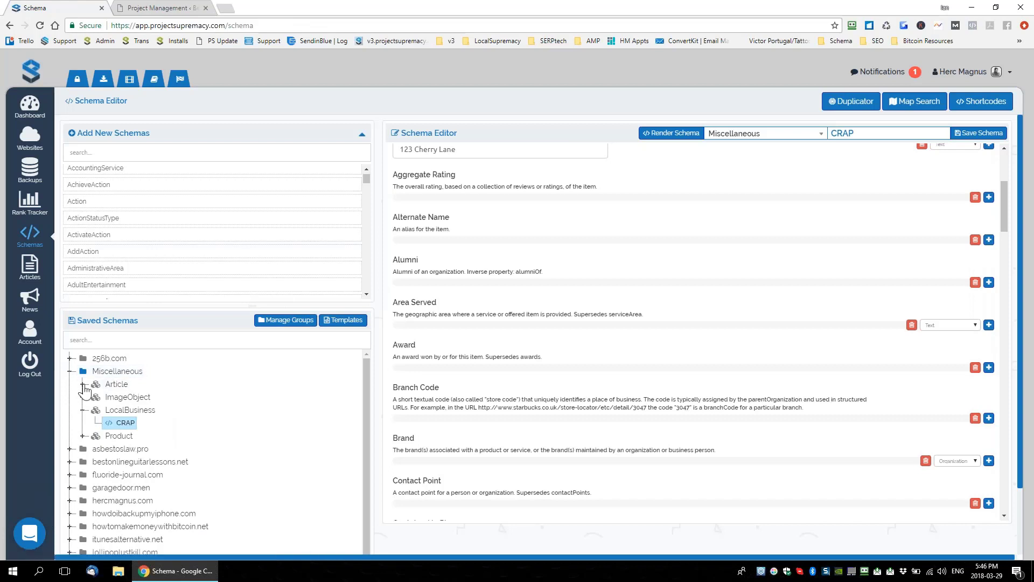
Duplicate the SOLID article schema in the Miscellaneous group.
{"action": "left_click", "coordinate": [83, 384]}
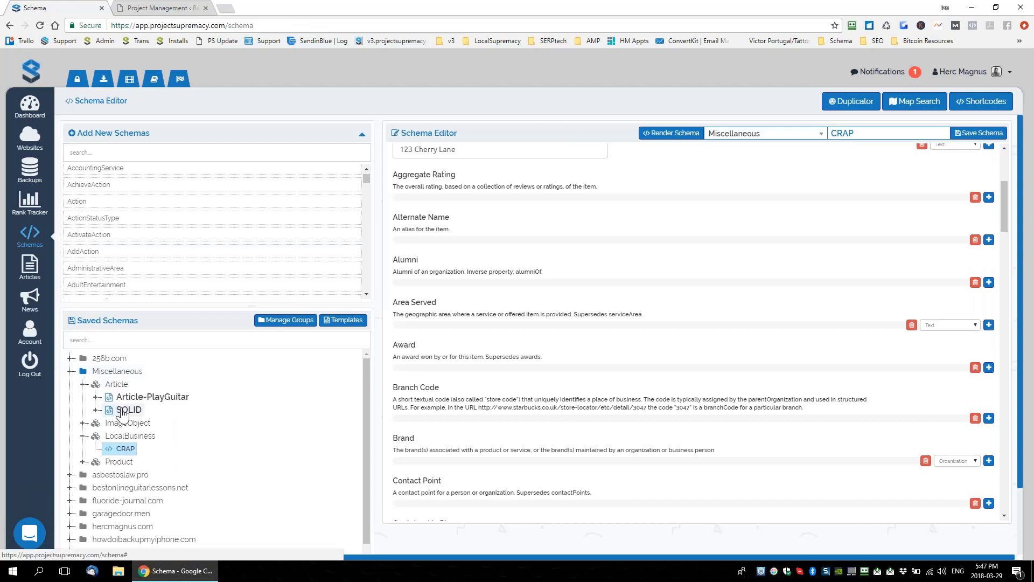
{"action": "left_click", "coordinate": [83, 436]}
{"action": "right_click", "coordinate": [118, 415]}
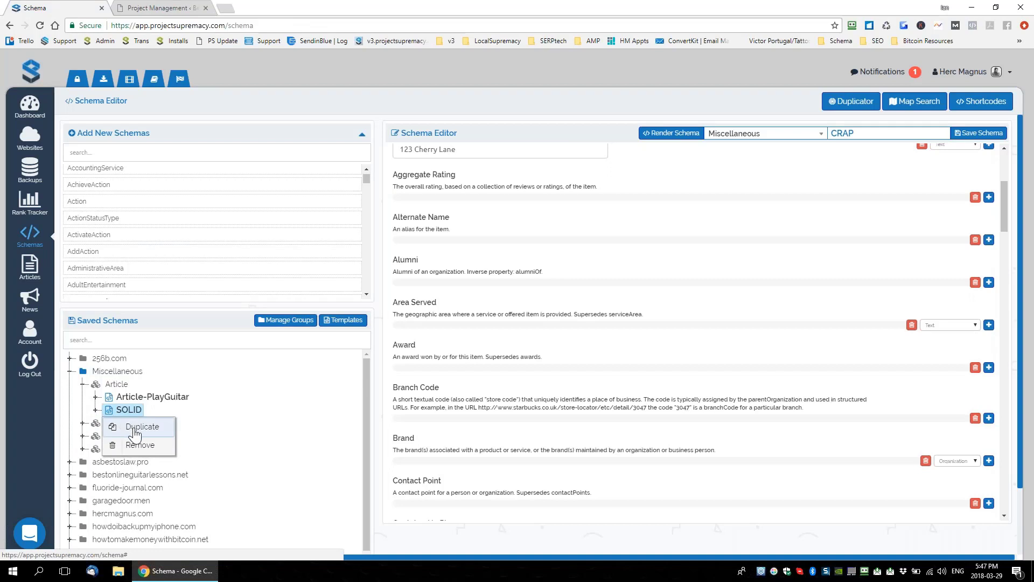
{"action": "left_click", "coordinate": [134, 428]}
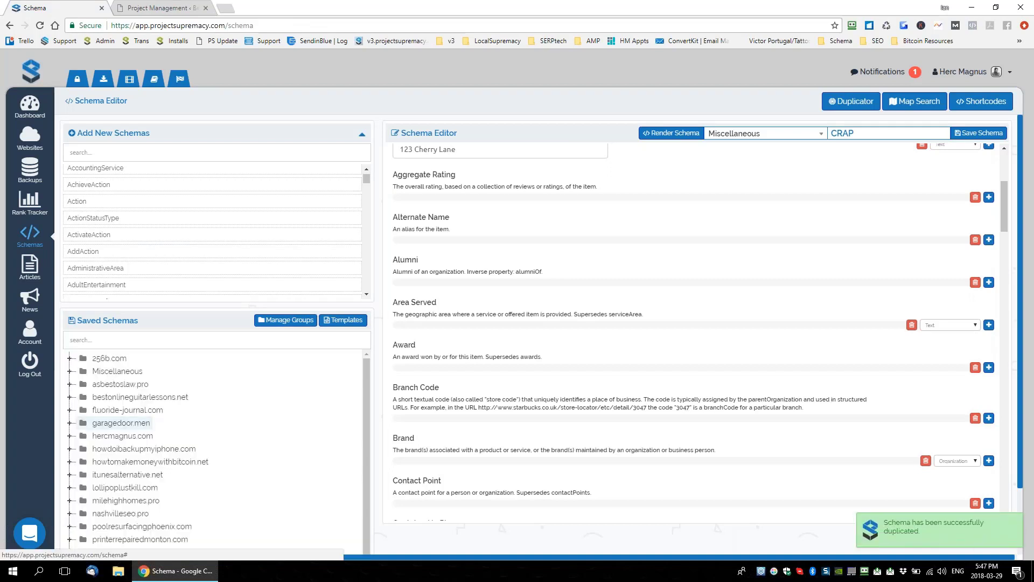
{"action": "left_click", "coordinate": [69, 358]}
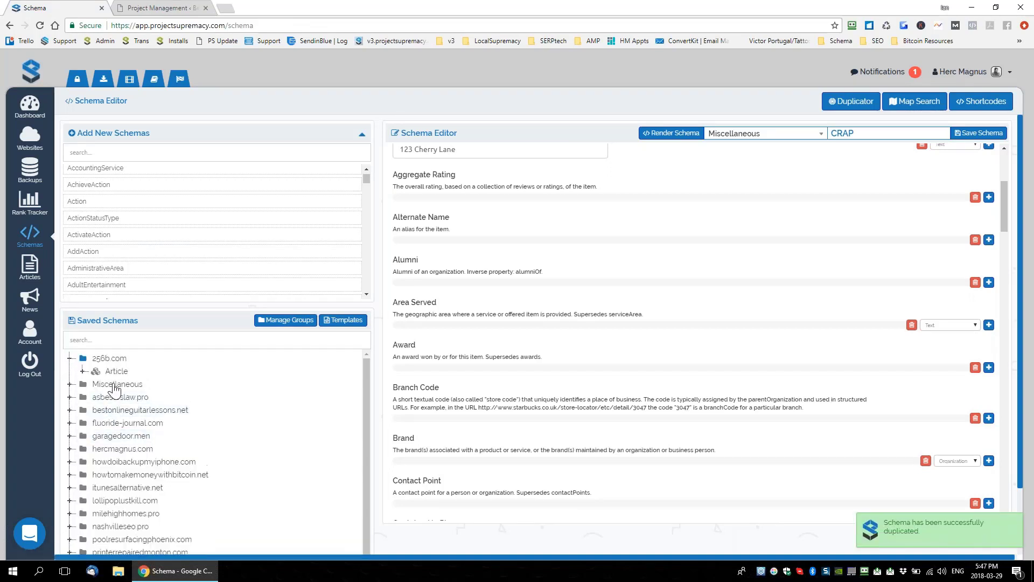
{"action": "left_click", "coordinate": [81, 371]}
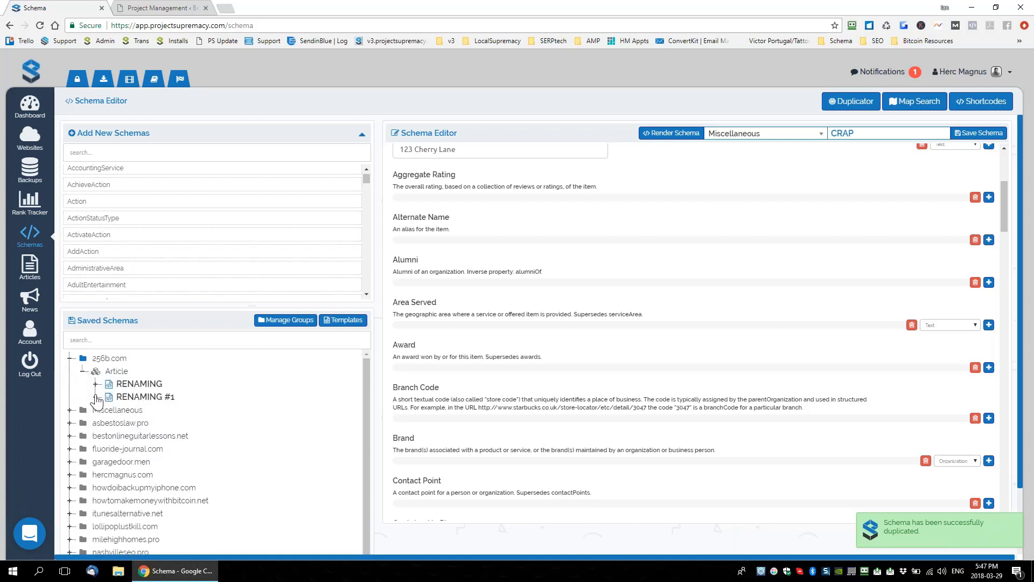
{"action": "left_click", "coordinate": [80, 371]}
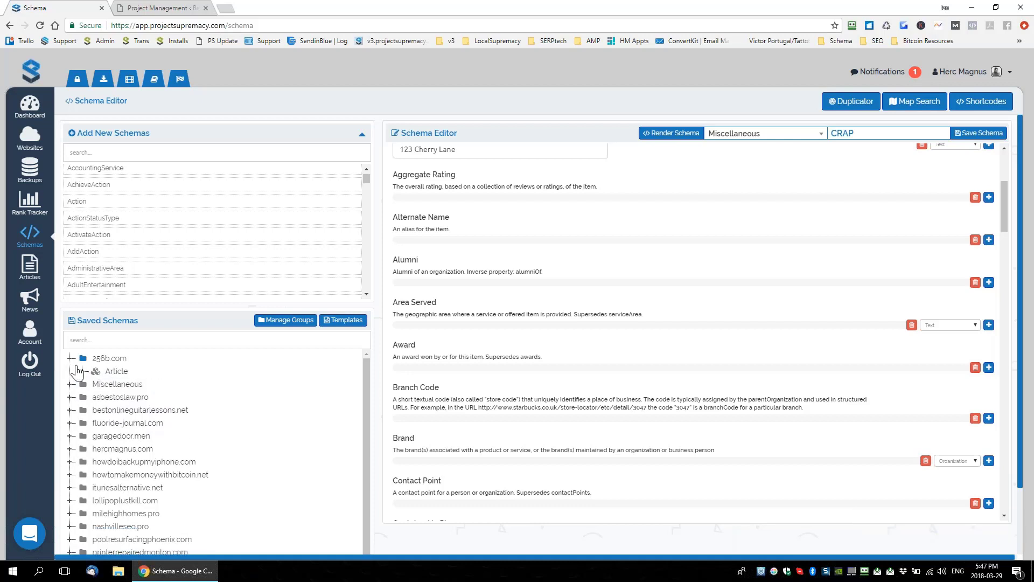
Load the new copy of the SOLID schema from the Miscellaneous group's Article type into the editor.
{"action": "left_click", "coordinate": [70, 384]}
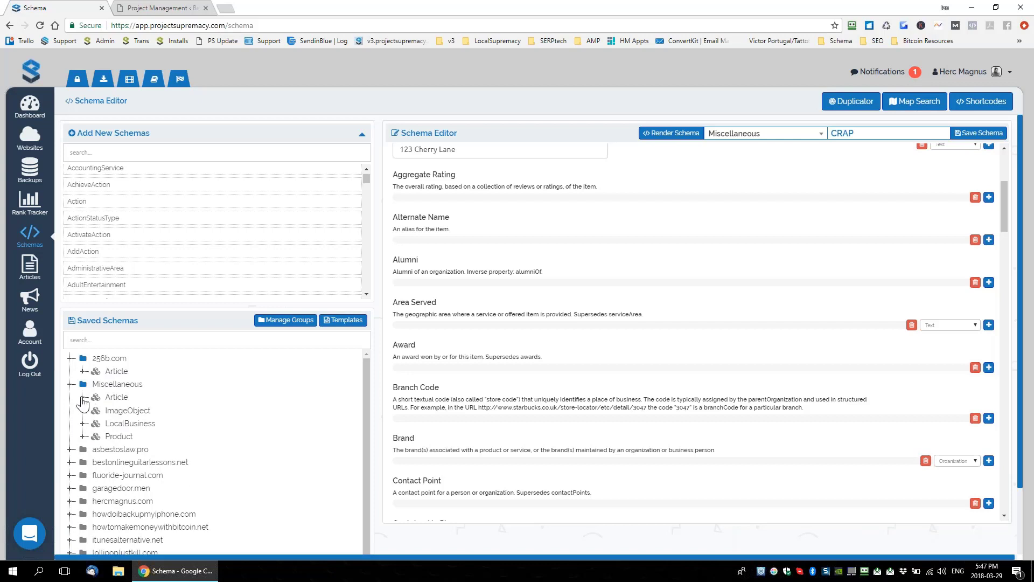
{"action": "left_click", "coordinate": [83, 398]}
{"action": "right_click", "coordinate": [131, 440]}
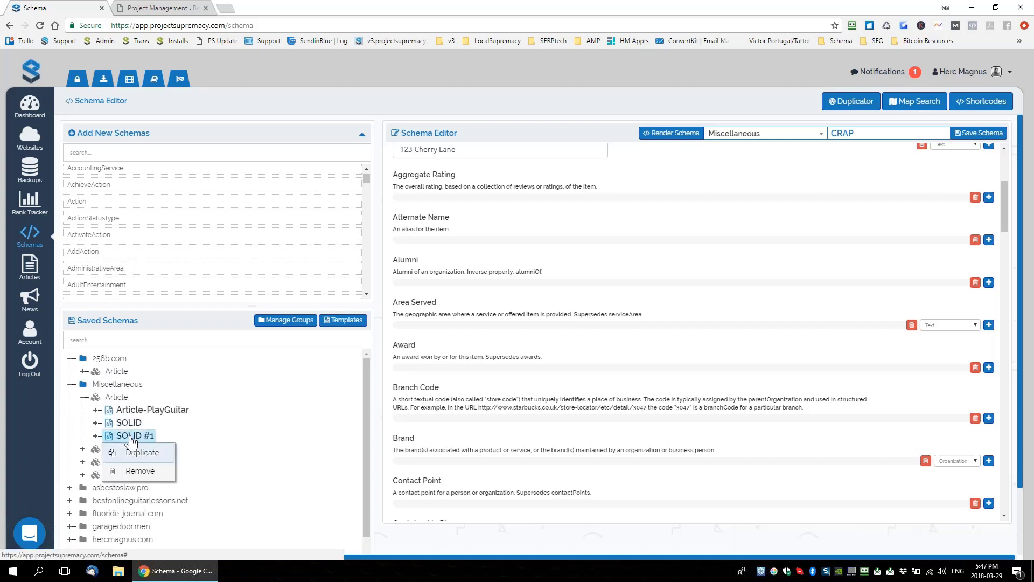
{"action": "left_click", "coordinate": [133, 440]}
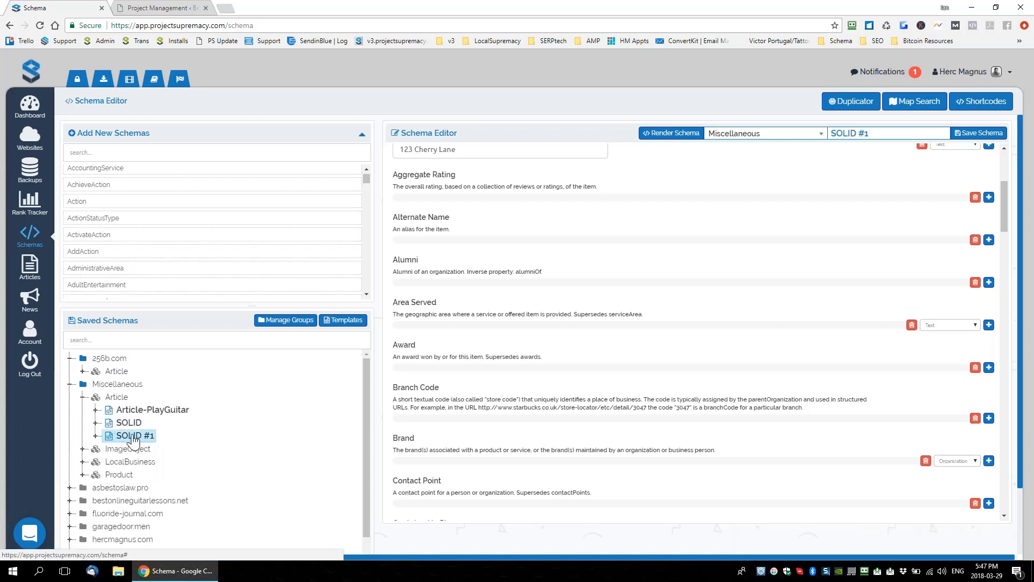
Rename the copied article schema ELECTRIC GUITAR, assign it to the bestonlineguitarlessons.net group and save it.
{"action": "type", "text": "ELEC"}
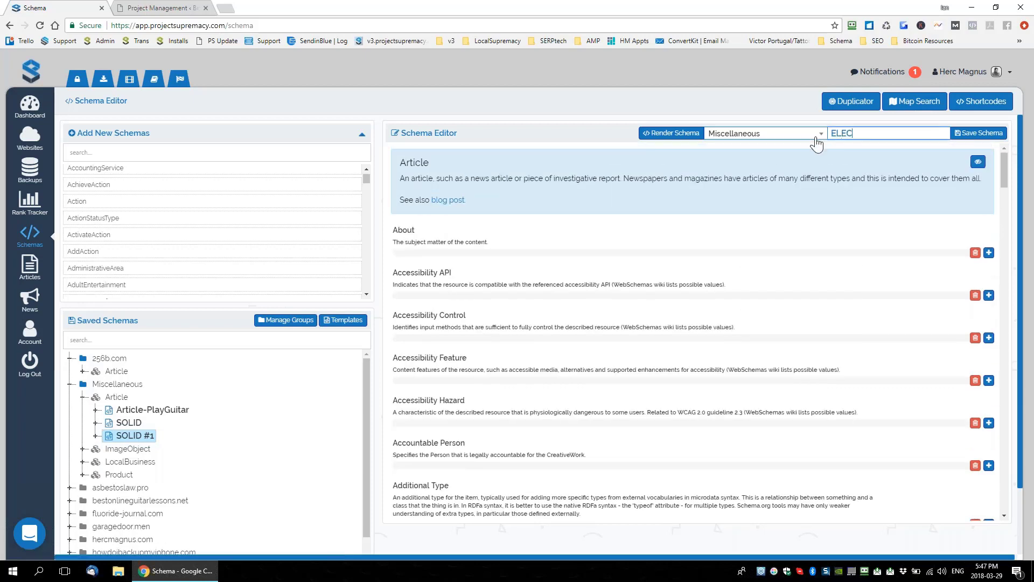
{"action": "type", "text": "TRIC GUI"}
{"action": "left_click", "coordinate": [802, 135]}
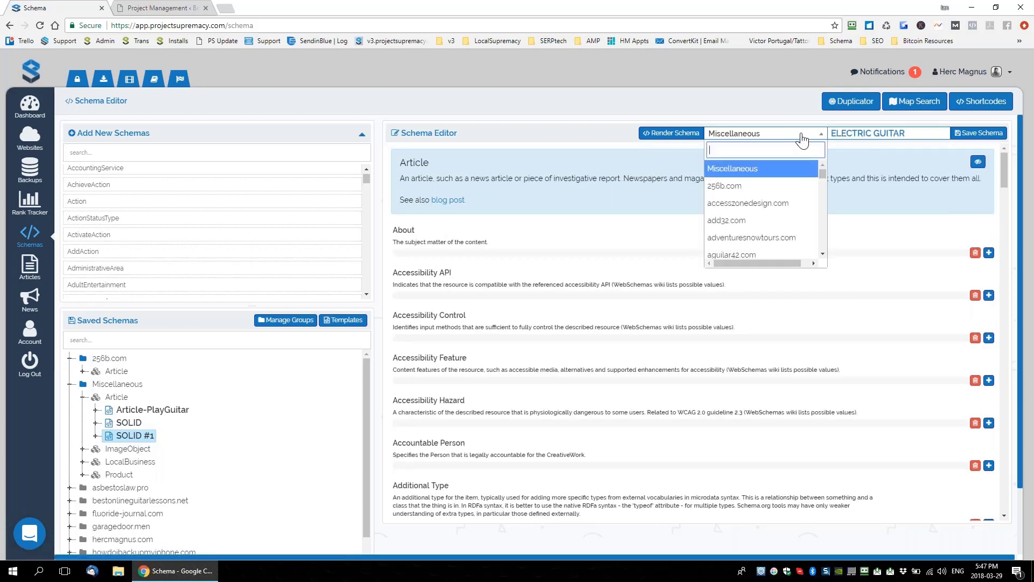
{"action": "type", "text": "bestonline"}
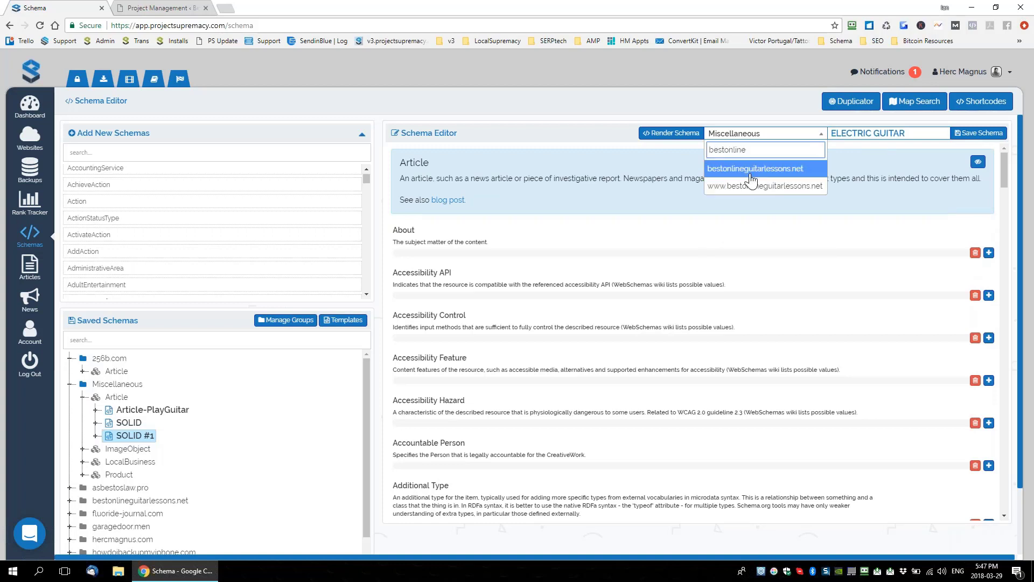
{"action": "left_click", "coordinate": [751, 174]}
{"action": "left_click", "coordinate": [763, 134]}
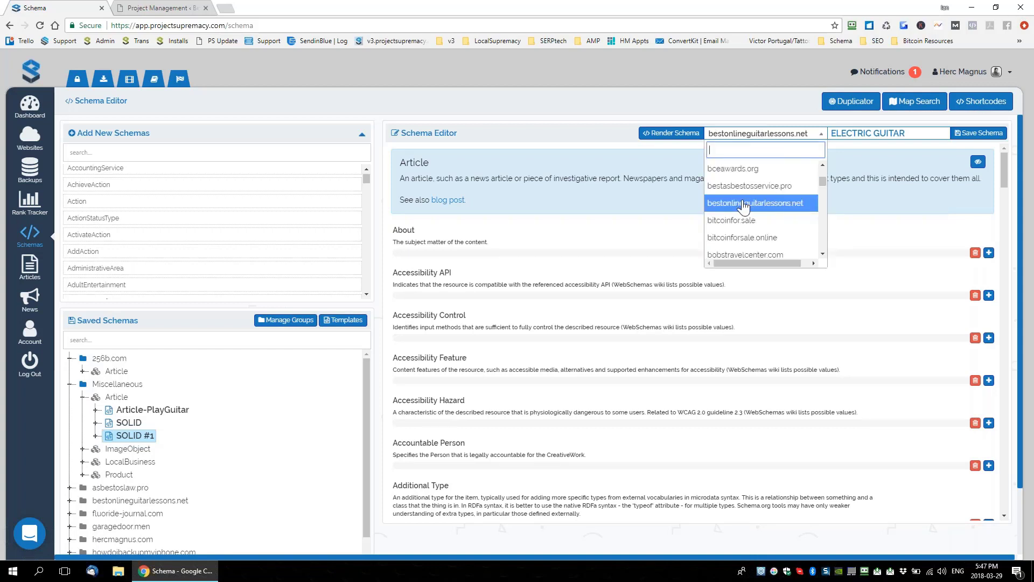
{"action": "left_click", "coordinate": [743, 206]}
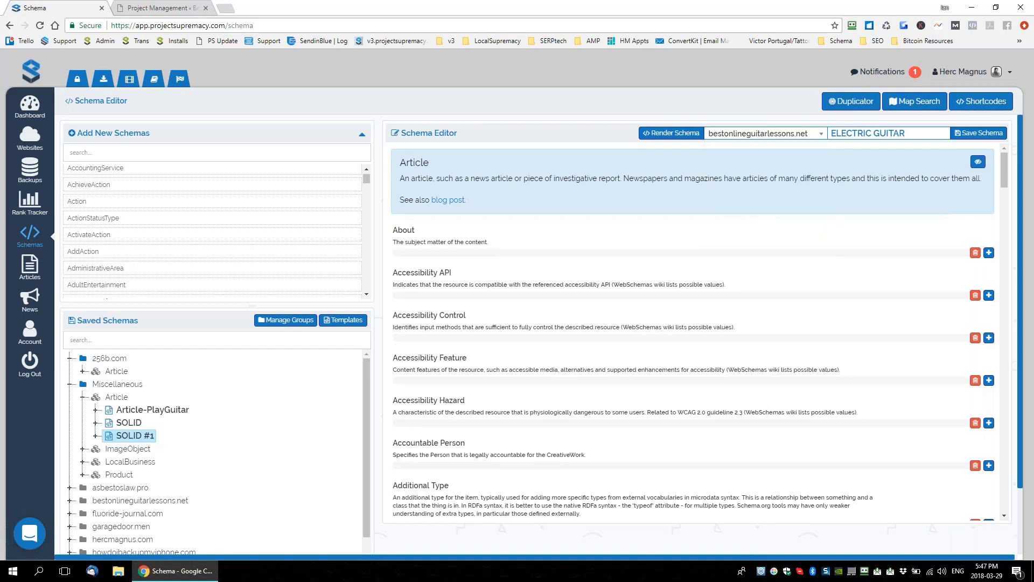
{"action": "left_click", "coordinate": [997, 138]}
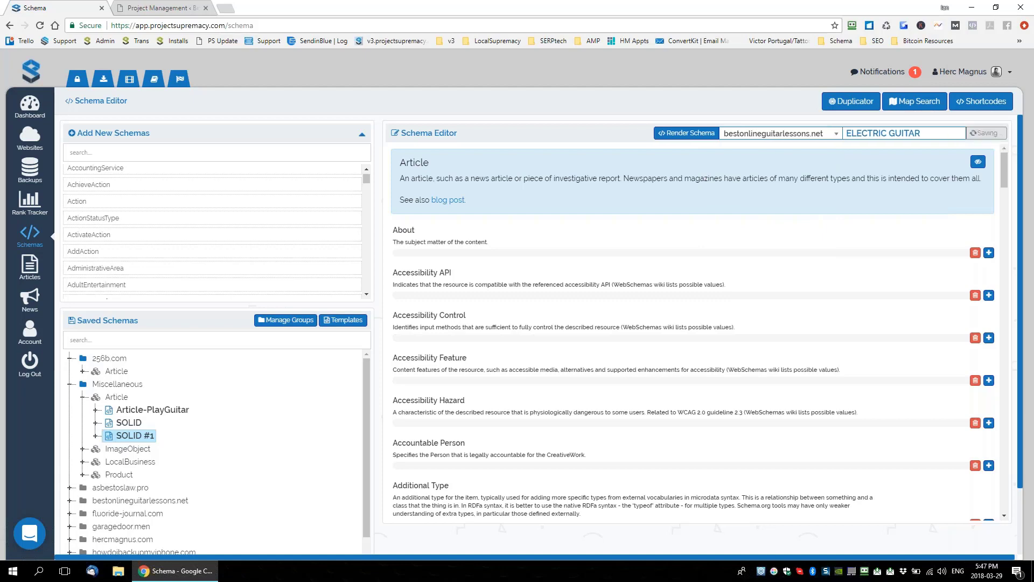
Load the ELECTRIC GUITAR schema from the bestonlineguitarlessons.net group's Article type.
{"action": "scroll", "coordinate": [672, 346], "scroll_direction": "down", "scroll_amount": 3}
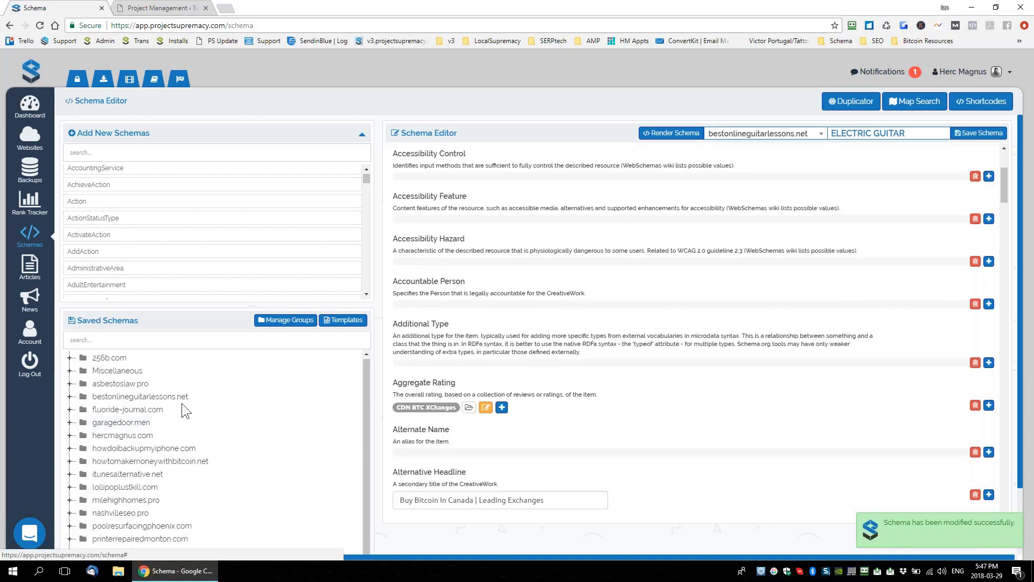
{"action": "scroll", "coordinate": [257, 405], "scroll_direction": "down", "scroll_amount": 1}
{"action": "scroll", "coordinate": [256, 405], "scroll_direction": "down", "scroll_amount": 2}
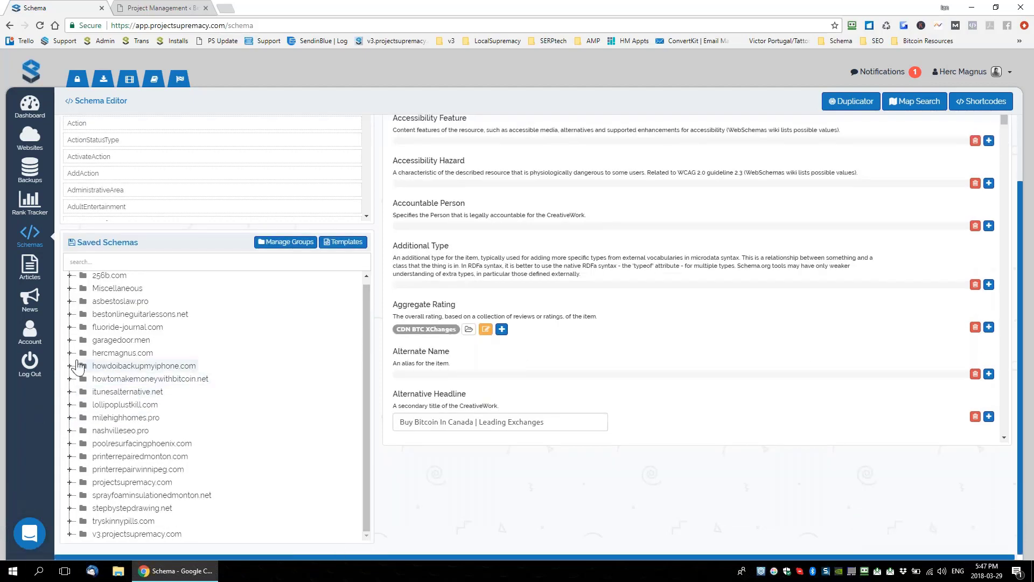
{"action": "scroll", "coordinate": [76, 355], "scroll_direction": "up", "scroll_amount": 1}
{"action": "left_click", "coordinate": [70, 319]}
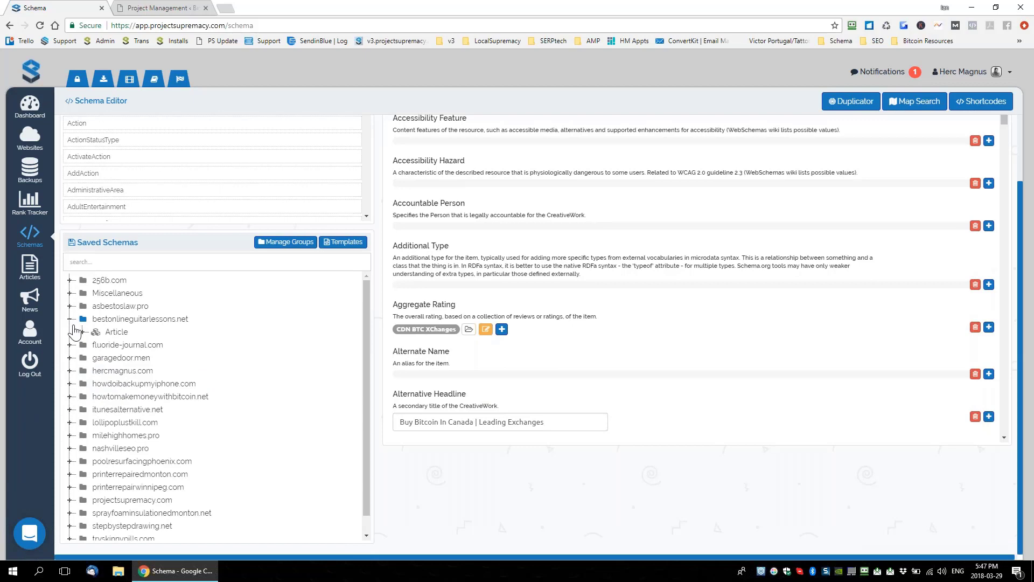
{"action": "left_click", "coordinate": [82, 332]}
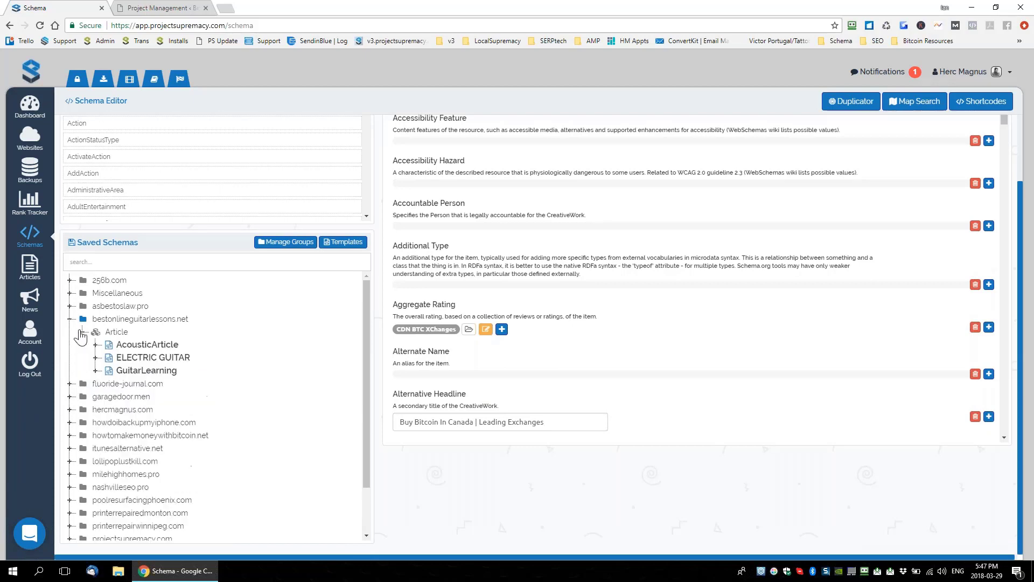
{"action": "left_click", "coordinate": [146, 361]}
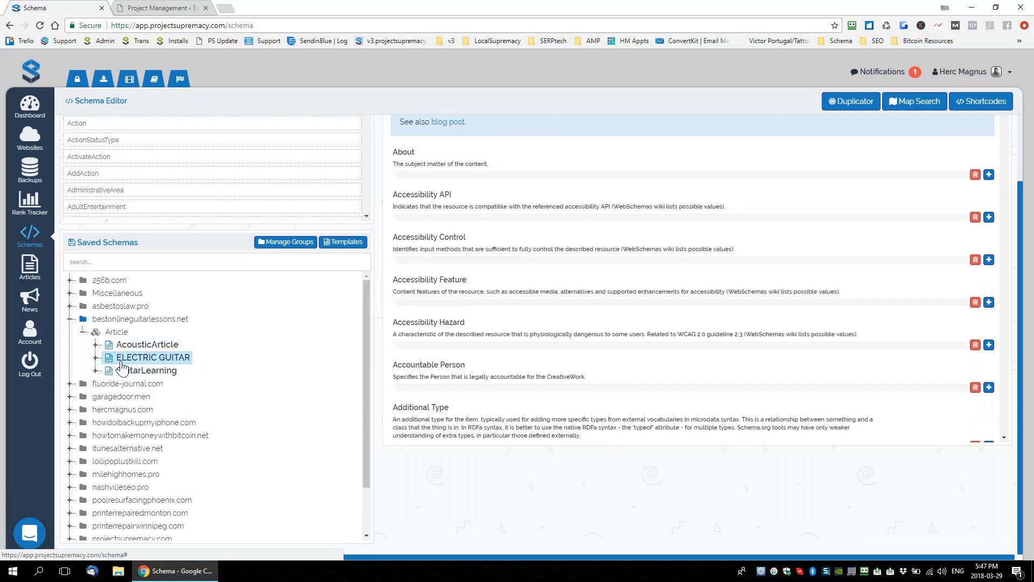
Examine the schemas nested under ELECTRIC GUITAR, including its AggregateRating entry, and reselect the parent article schema.
{"action": "left_click", "coordinate": [96, 358]}
{"action": "left_click", "coordinate": [144, 372]}
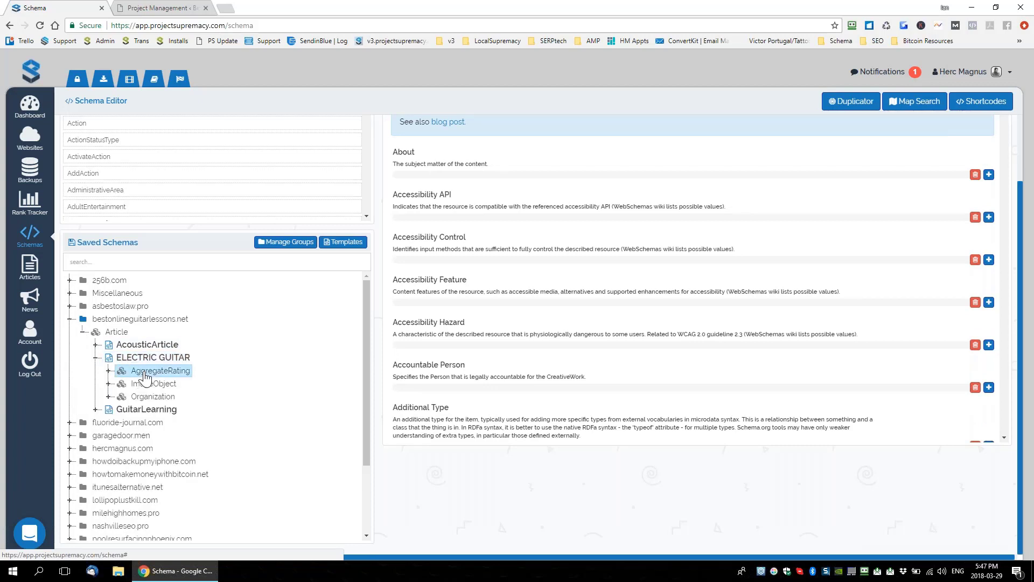
{"action": "left_click", "coordinate": [109, 371]}
{"action": "left_click", "coordinate": [155, 357]}
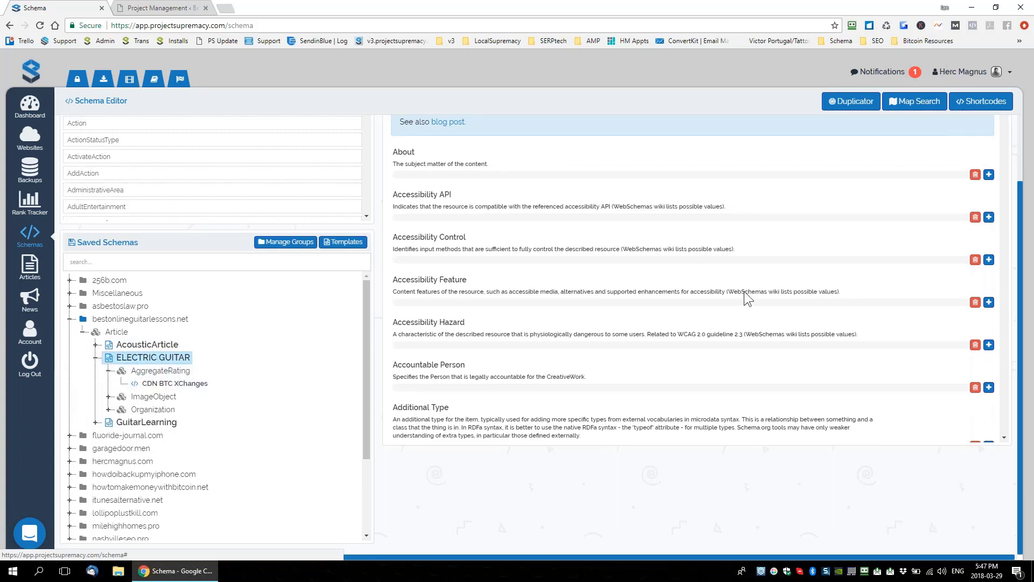
Hide the empty properties of the ELECTRIC GUITAR article schema and locate its Alternative Headline.
{"action": "scroll", "coordinate": [745, 298], "scroll_direction": "up", "scroll_amount": 2}
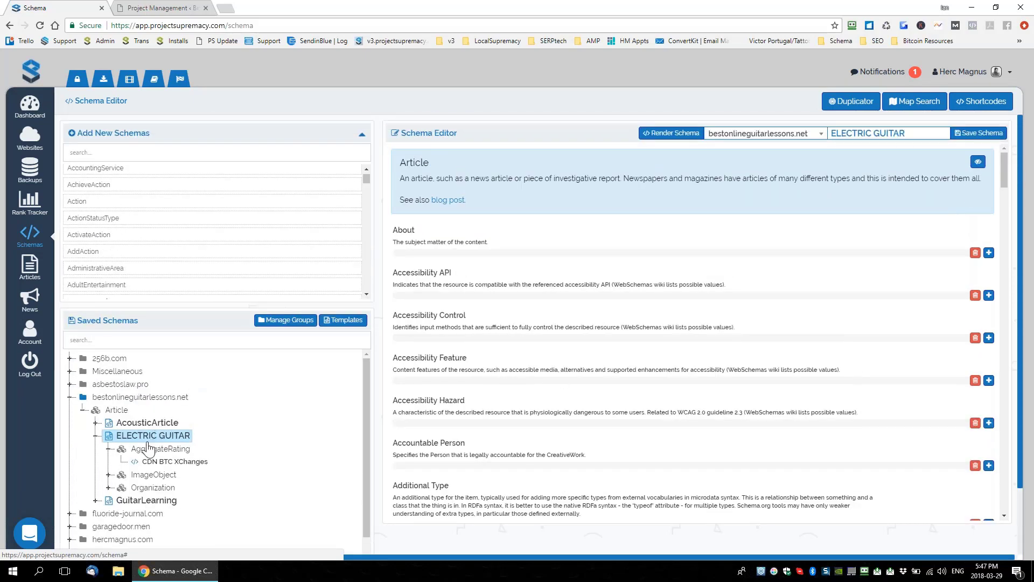
{"action": "left_click", "coordinate": [979, 163]}
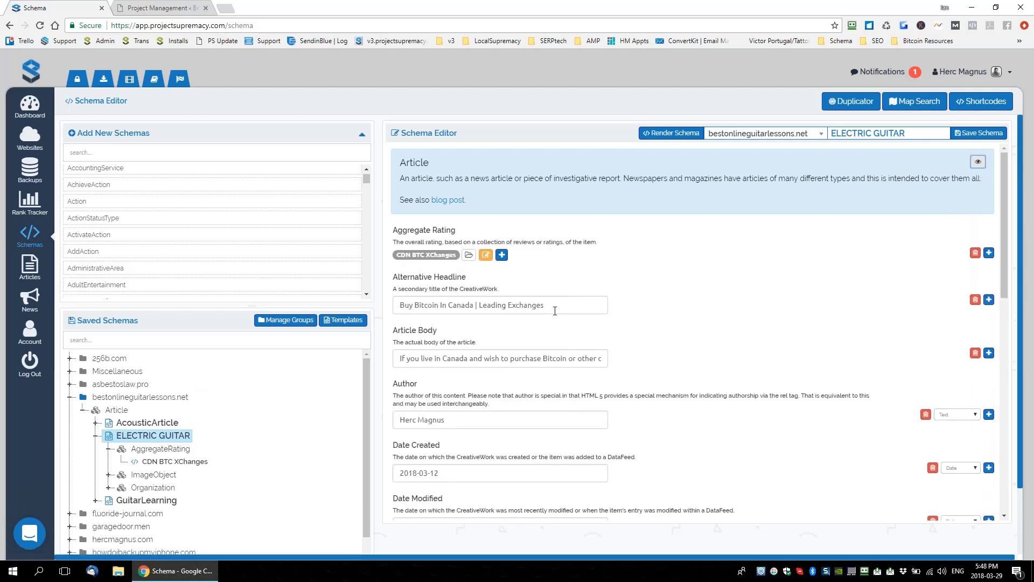
{"action": "left_click_drag", "start_coordinate": [467, 277], "coordinate": [391, 278]}
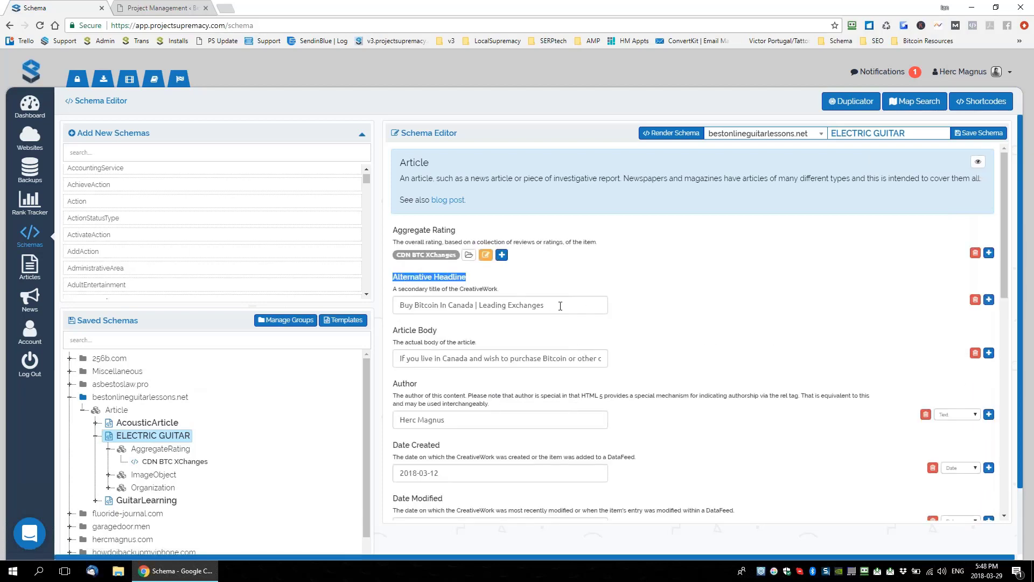
Switch to the WordPress Project Management page and copy the ELECTRIC group's Page/Post H1, "Learn To Play Electric Guitar".
{"action": "left_click", "coordinate": [137, 10]}
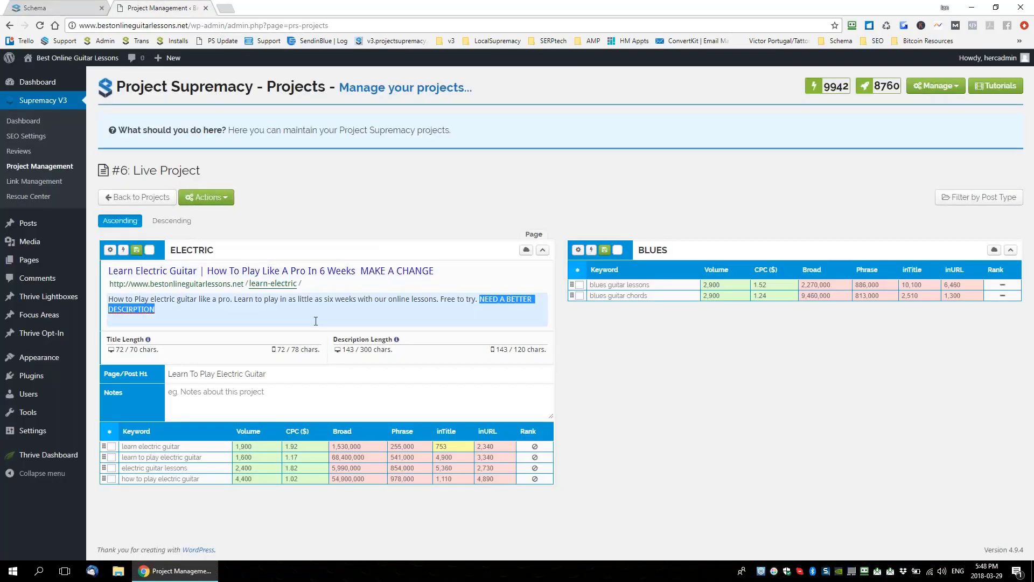
{"action": "left_click_drag", "start_coordinate": [273, 374], "coordinate": [146, 374]}
{"action": "key", "text": "ctrl+c"}
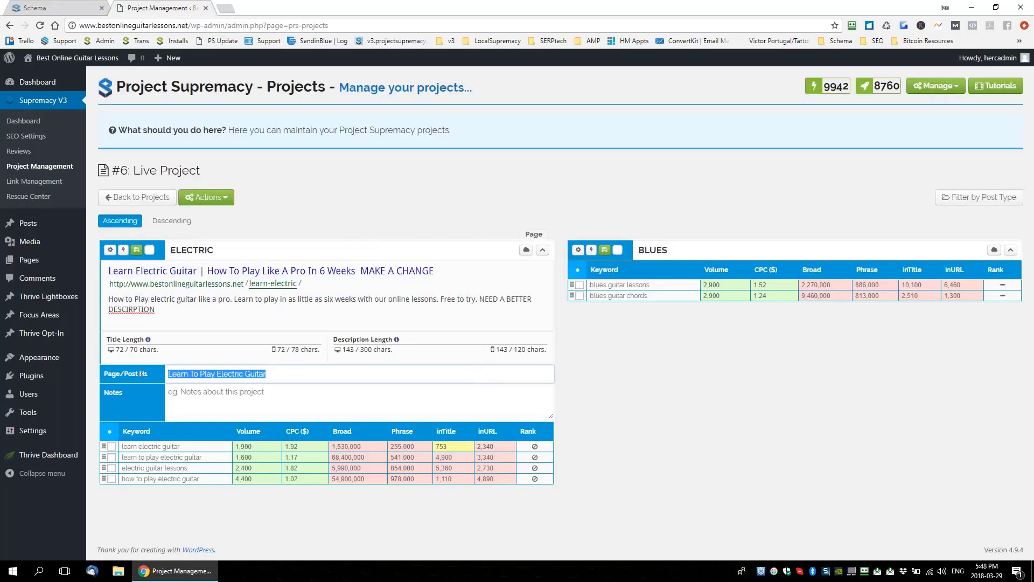
Switch to the Schema Editor and replace the ELECTRIC GUITAR article's Alternative Headline with the copied "Learn To Play Electric Guitar".
{"action": "left_click", "coordinate": [62, 10]}
{"action": "left_click", "coordinate": [547, 299]}
{"action": "key", "text": "ctrl+a"}
{"action": "key", "text": "ctrl+v"}
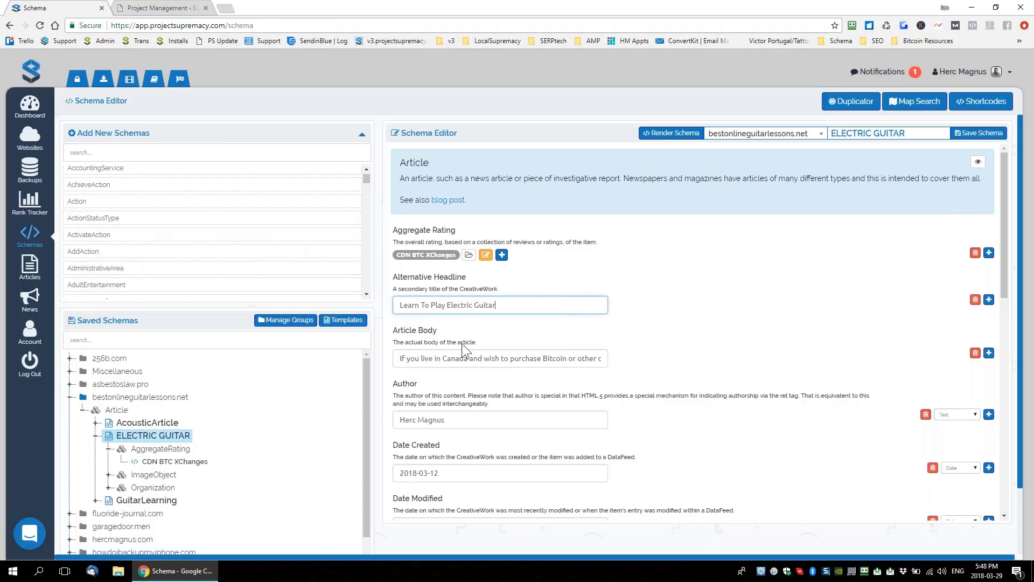
Set the article's Date Created to 2018-03-29 and save the ELECTRIC GUITAR schema.
{"action": "left_click_drag", "start_coordinate": [398, 359], "coordinate": [753, 376]}
{"action": "scroll", "coordinate": [704, 369], "scroll_direction": "down", "scroll_amount": 2}
{"action": "key", "text": "Tab"}
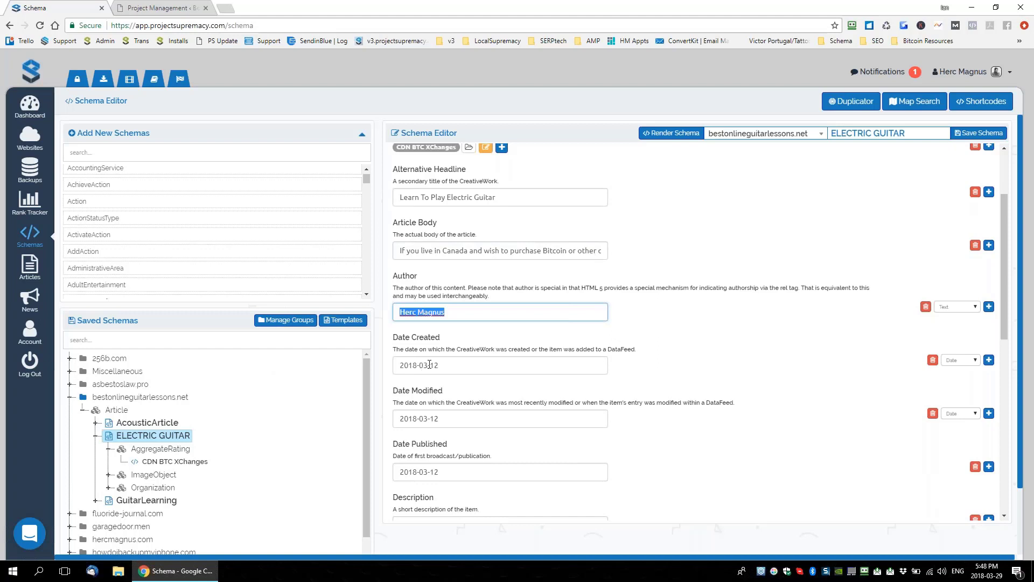
{"action": "left_click_drag", "start_coordinate": [435, 365], "coordinate": [480, 366]}
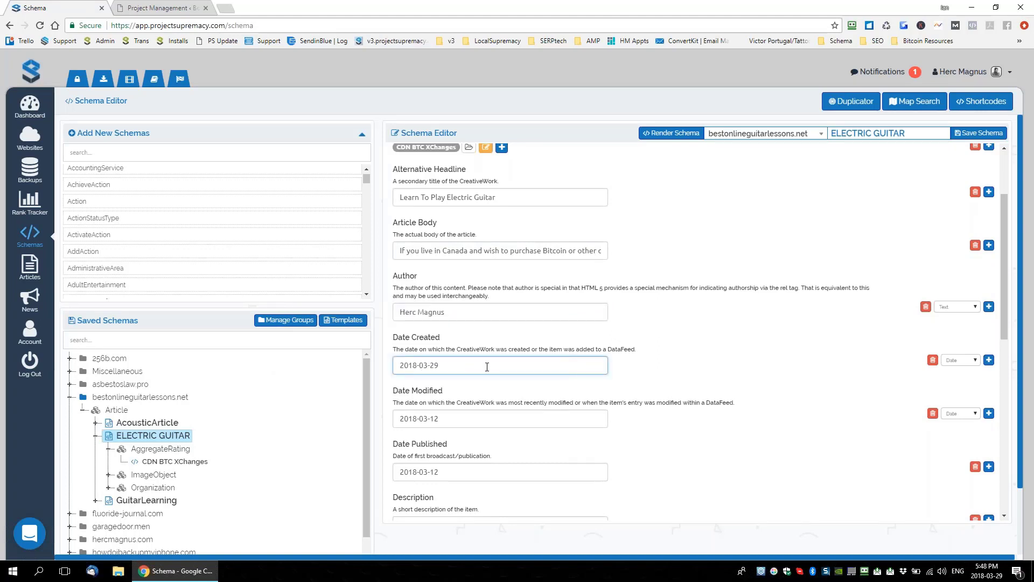
{"action": "scroll", "coordinate": [487, 366], "scroll_direction": "down", "scroll_amount": 2}
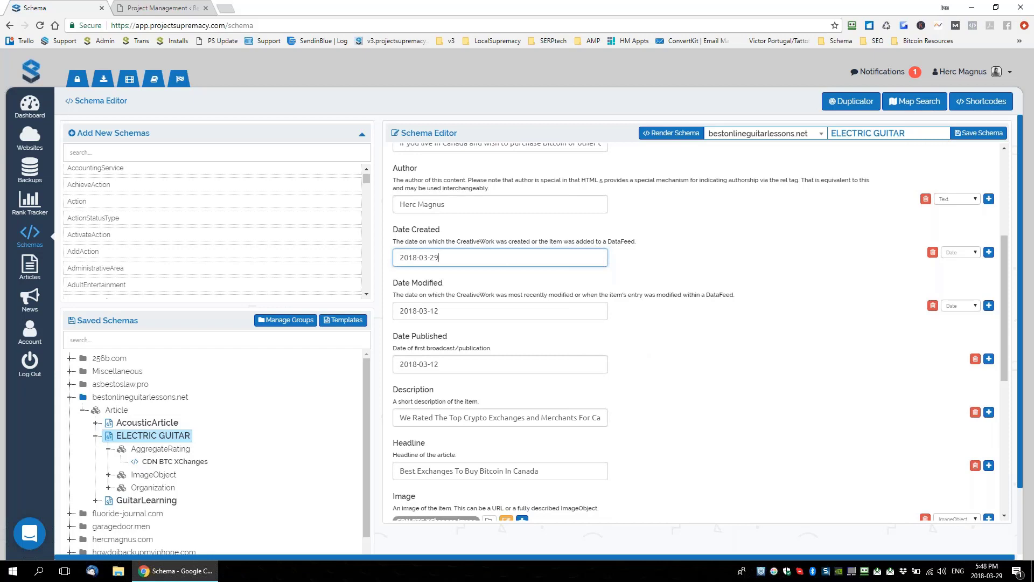
{"action": "scroll", "coordinate": [584, 327], "scroll_direction": "down", "scroll_amount": 4}
{"action": "scroll", "coordinate": [556, 341], "scroll_direction": "down", "scroll_amount": 2}
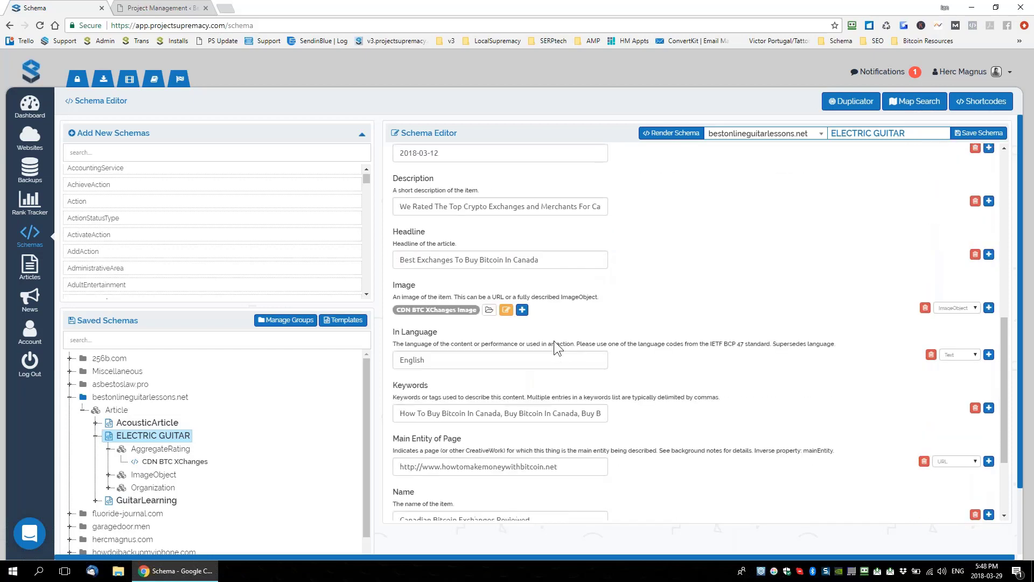
{"action": "scroll", "coordinate": [477, 387], "scroll_direction": "up", "scroll_amount": 6}
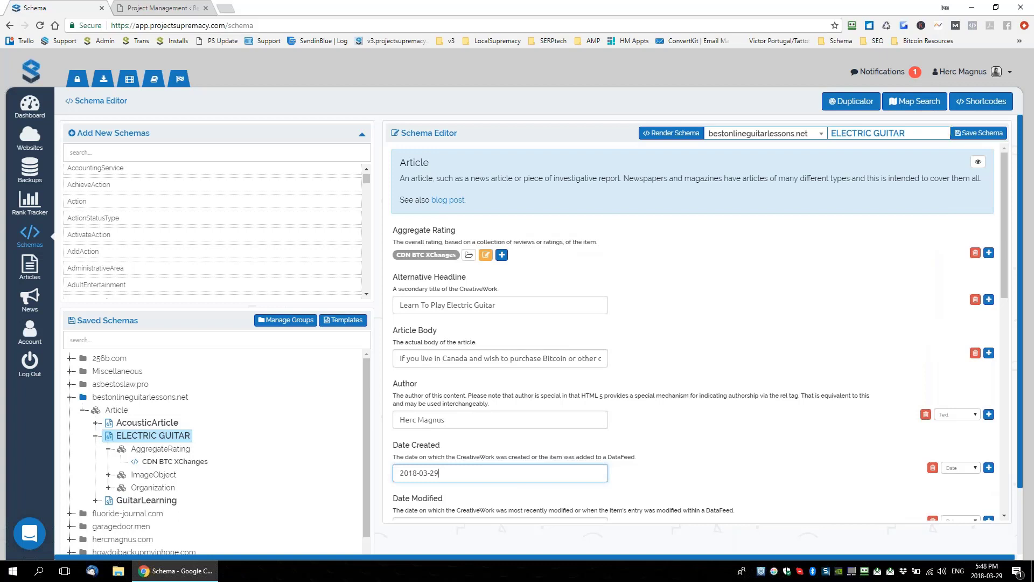
{"action": "left_click", "coordinate": [981, 133]}
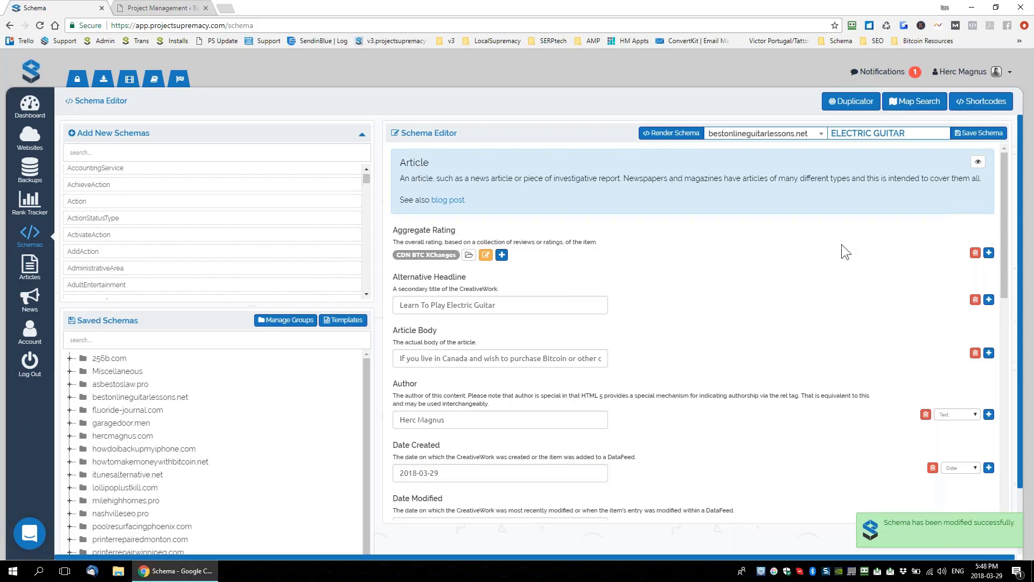
Search the managed websites for "best" and open the management page of bestonlineguitarlessons.net, dismissing the autofill window.
{"action": "left_click", "coordinate": [190, 8]}
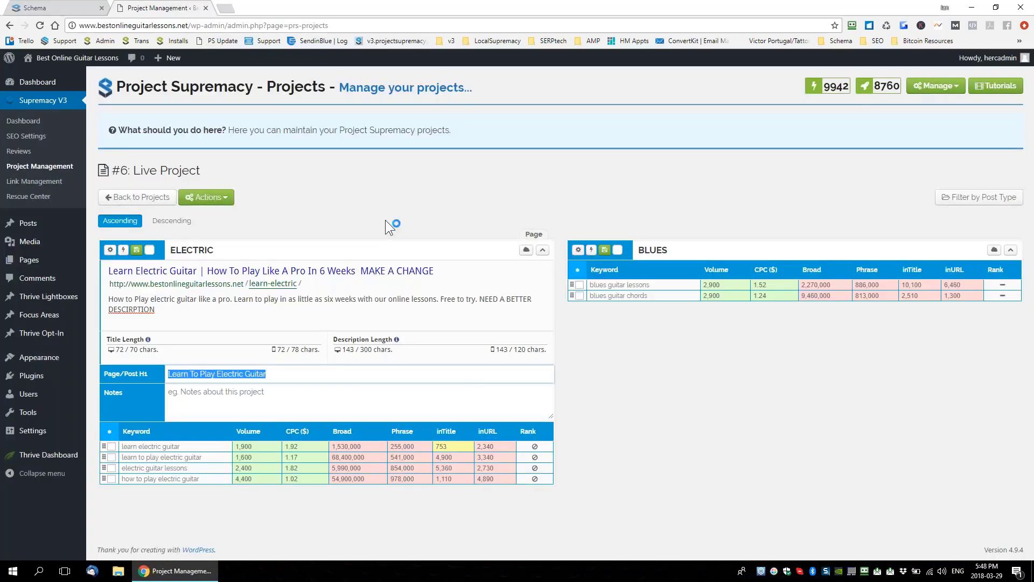
{"action": "left_click", "coordinate": [49, 8]}
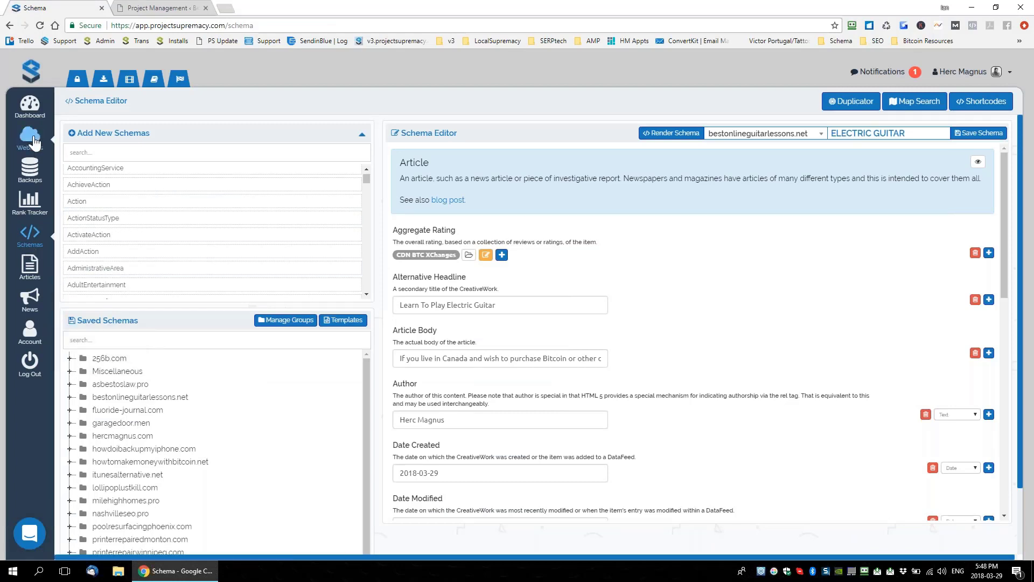
{"action": "left_click", "coordinate": [32, 141]}
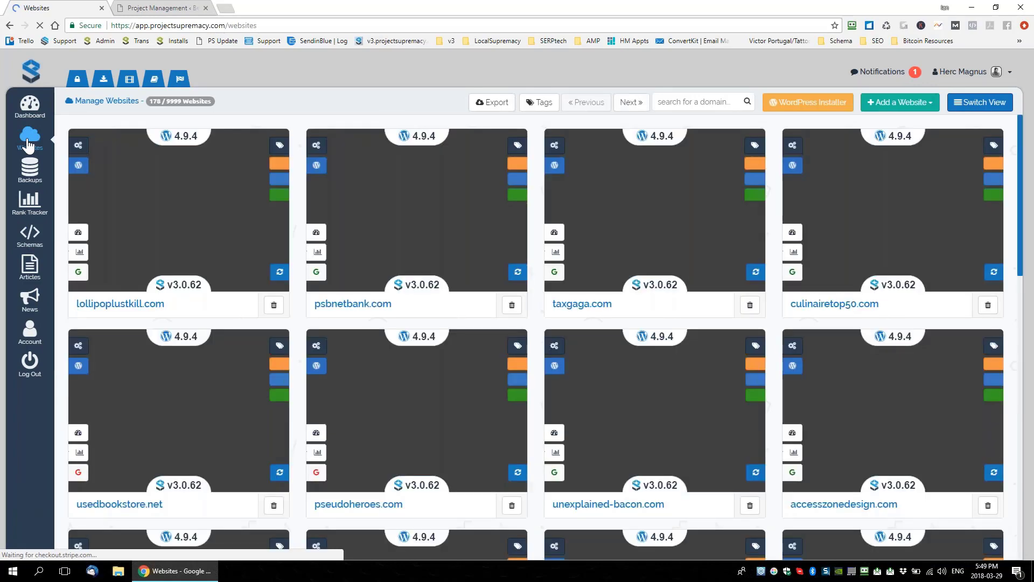
{"action": "left_click", "coordinate": [680, 104]}
{"action": "type", "text": "best"}
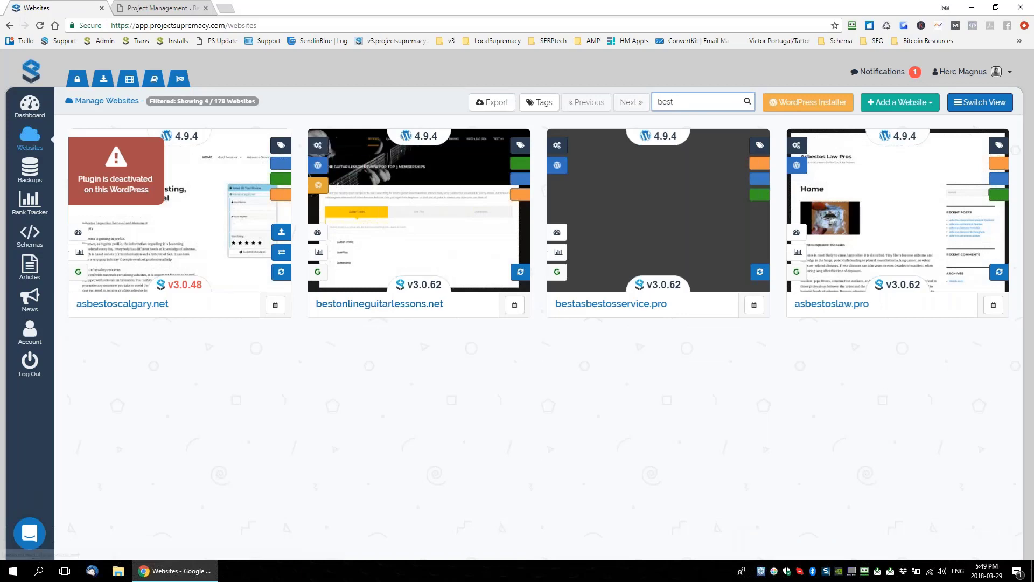
{"action": "left_click", "coordinate": [325, 147]}
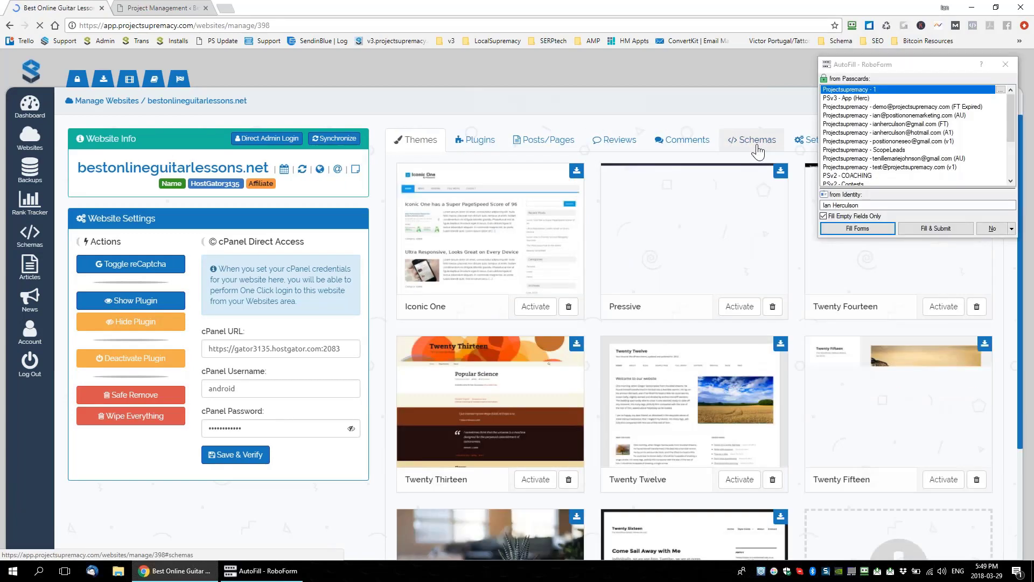
{"action": "left_click", "coordinate": [994, 229]}
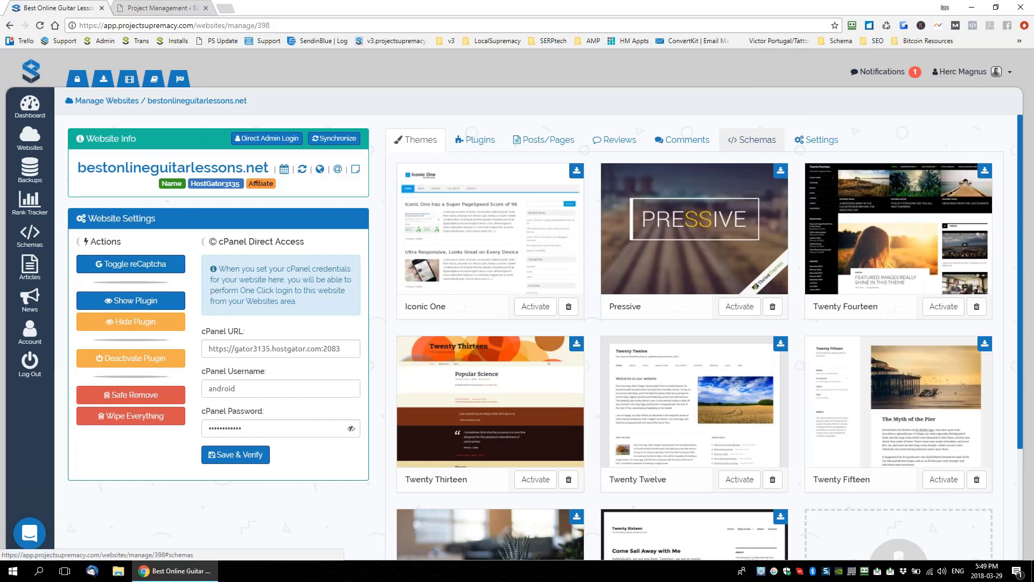
Open the site's schema assignments and select the Learn To Play Electric Guitar page as the target.
{"action": "left_click", "coordinate": [752, 139]}
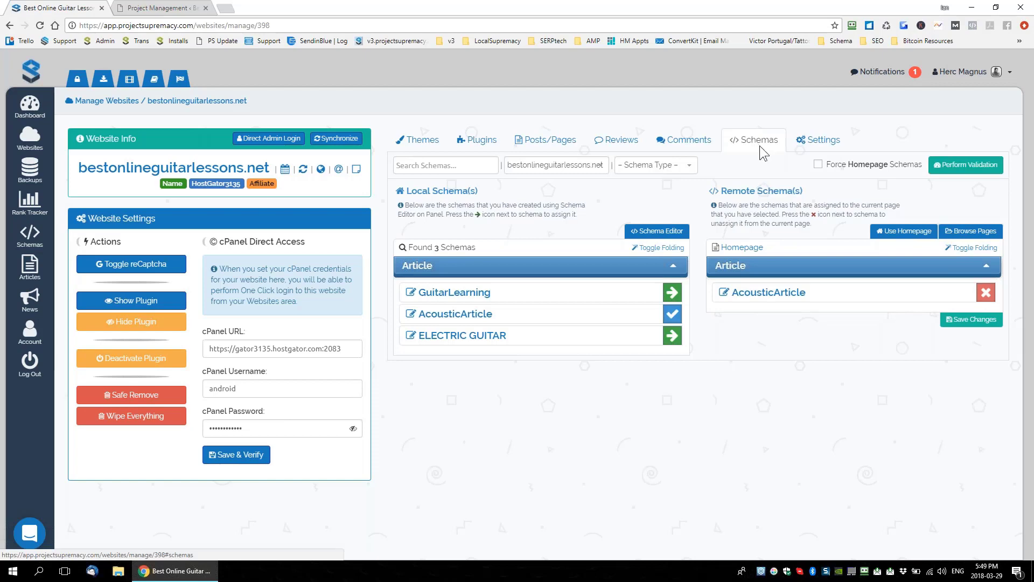
{"action": "left_click", "coordinate": [965, 236]}
{"action": "left_click", "coordinate": [945, 171]}
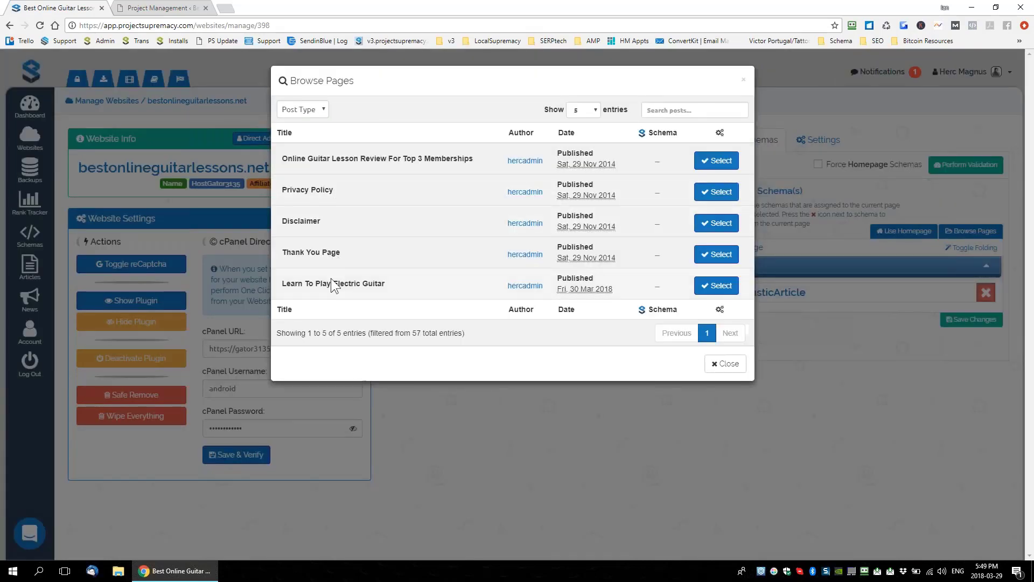
{"action": "left_click", "coordinate": [716, 287]}
{"action": "left_click", "coordinate": [936, 168]}
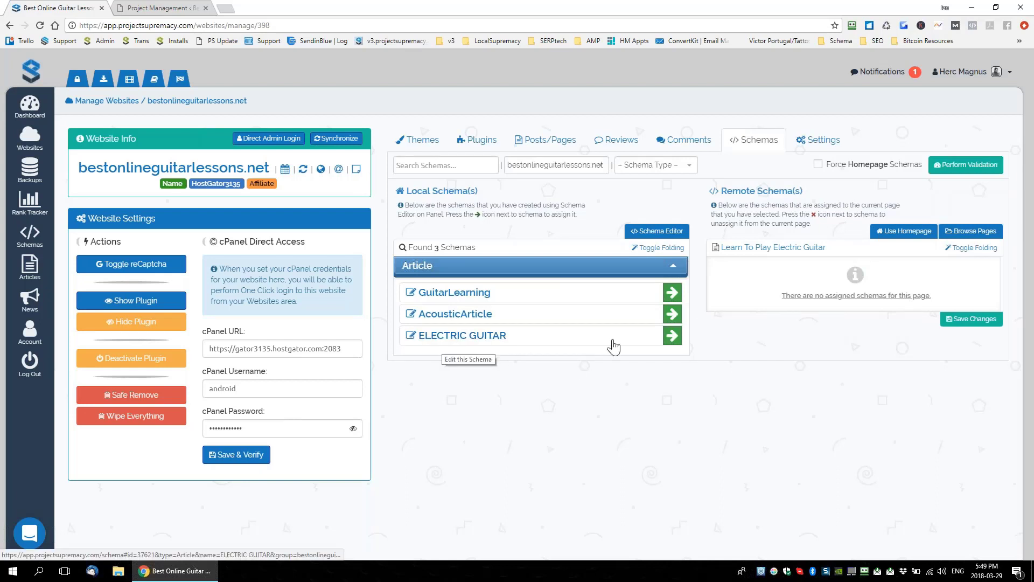
Assign the ELECTRIC GUITAR schema to the selected page and save the changes, declining to store the password.
{"action": "left_click", "coordinate": [672, 336]}
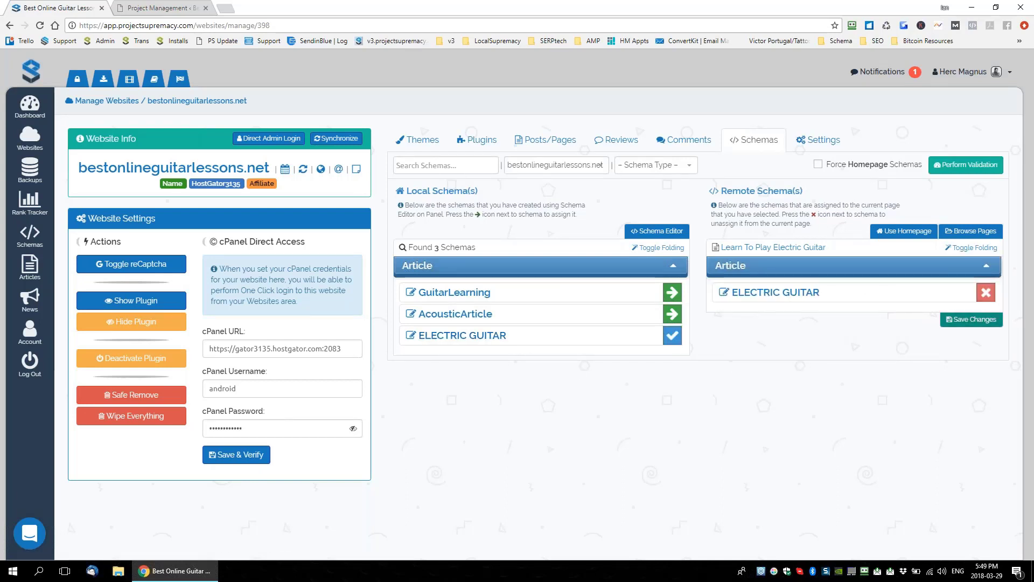
{"action": "left_click", "coordinate": [964, 320]}
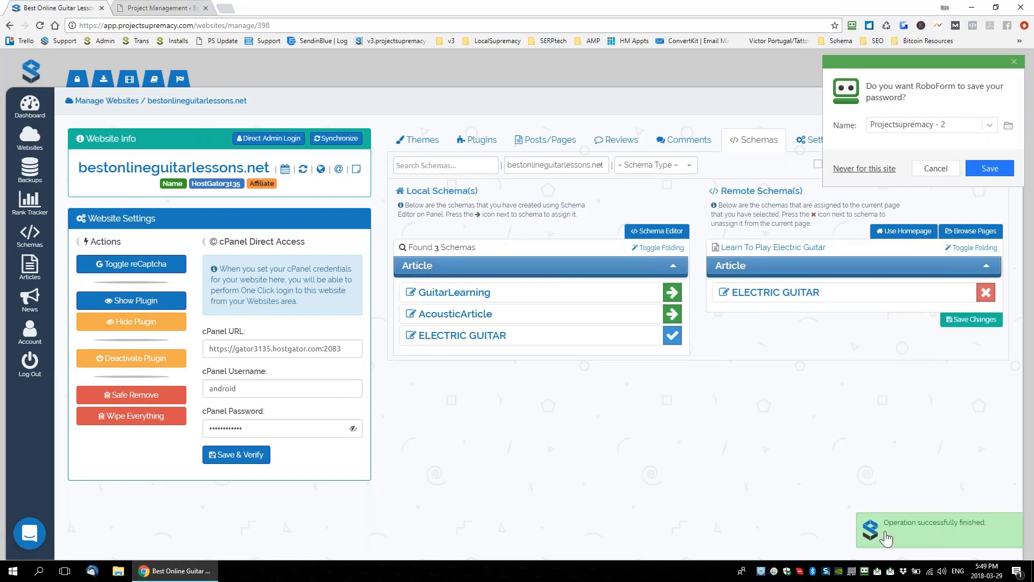
{"action": "left_click", "coordinate": [935, 168]}
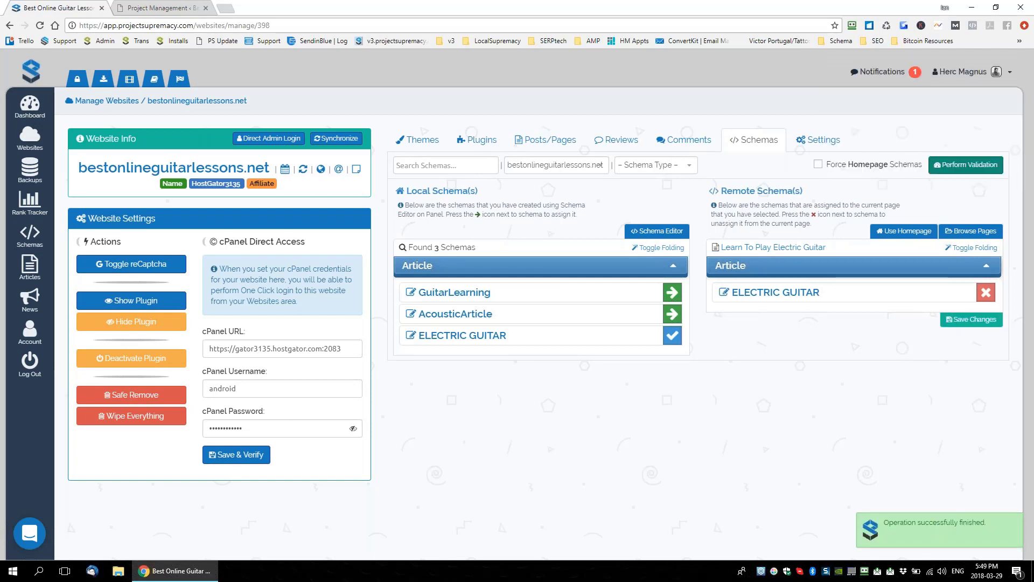
Switch to the WordPress admin and open the published Learn To Play Electric Guitar page from the Pages list in a new tab.
{"action": "left_click", "coordinate": [148, 12]}
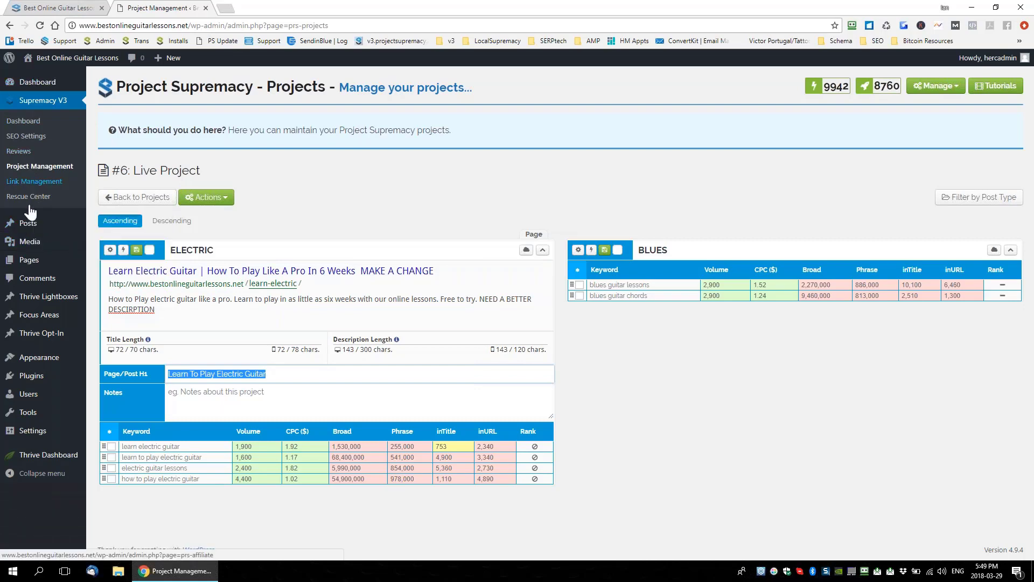
{"action": "mouse_move", "coordinate": [33, 260]}
{"action": "left_click", "coordinate": [109, 263]}
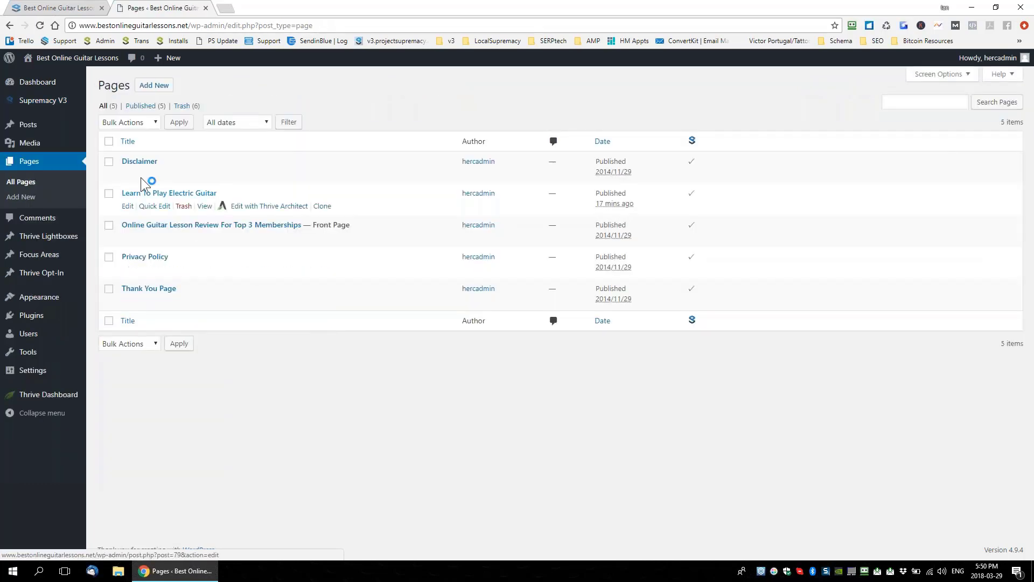
{"action": "right_click", "coordinate": [203, 206]}
{"action": "left_click", "coordinate": [224, 215]}
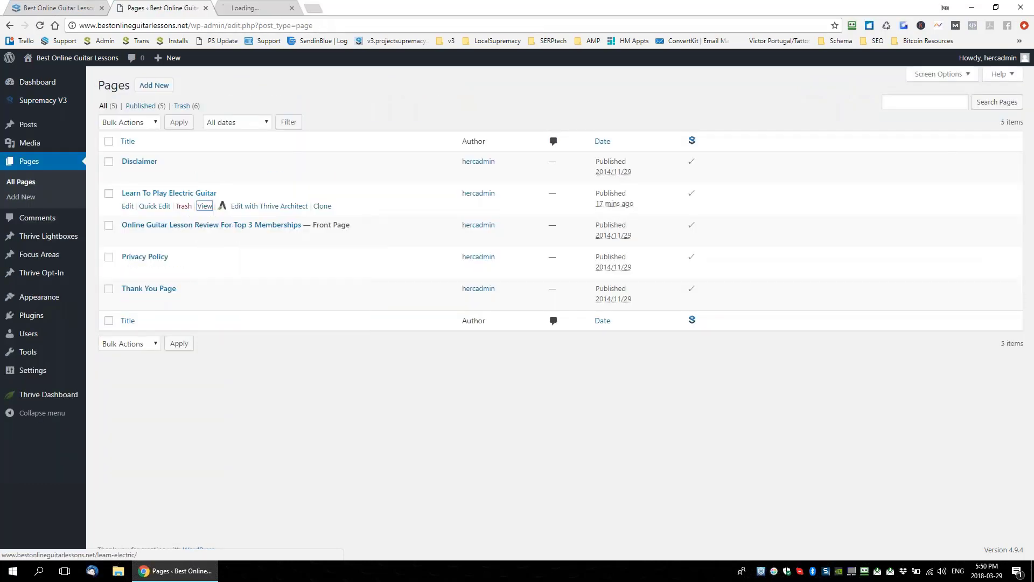
{"action": "left_click", "coordinate": [260, 8]}
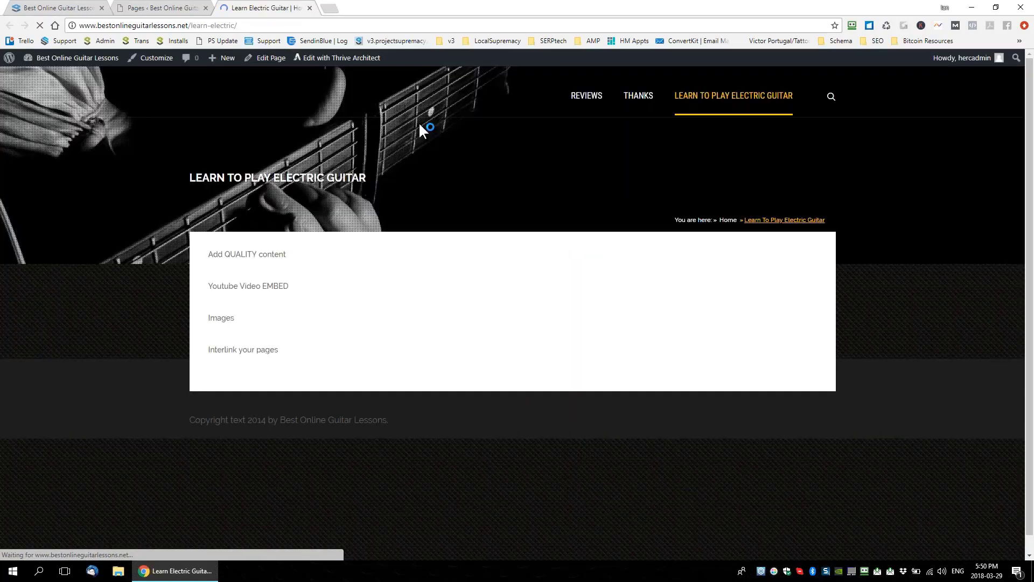
Send the learn-electric page to Google's Structured Data Testing Tool.
{"action": "left_click", "coordinate": [259, 23]}
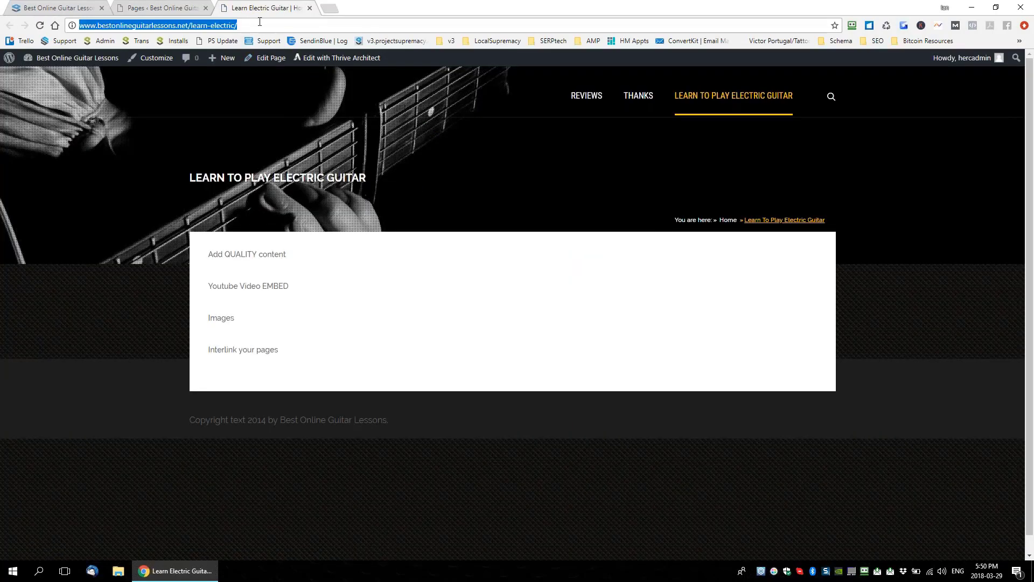
{"action": "left_click", "coordinate": [938, 25]}
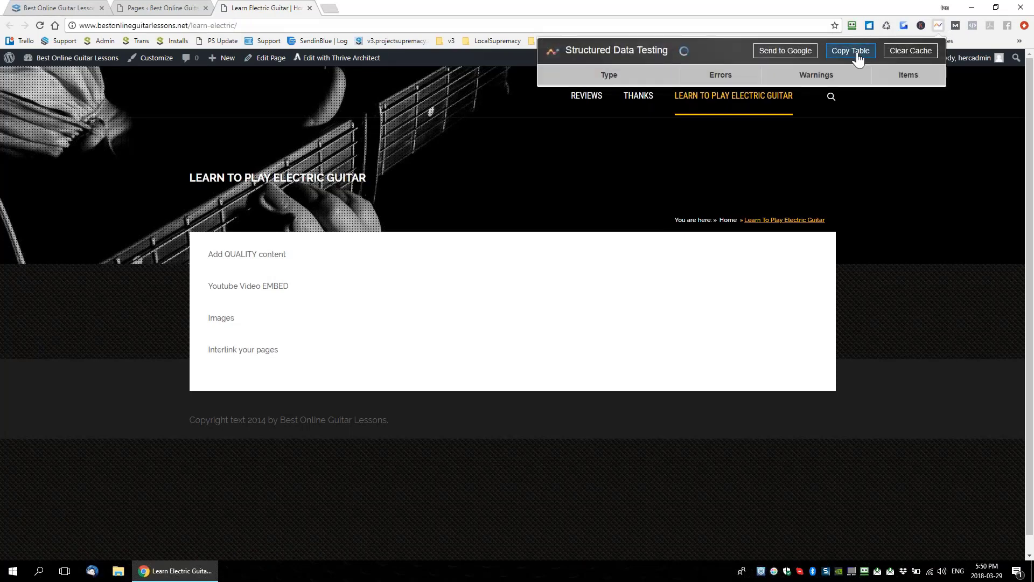
{"action": "left_click", "coordinate": [783, 51]}
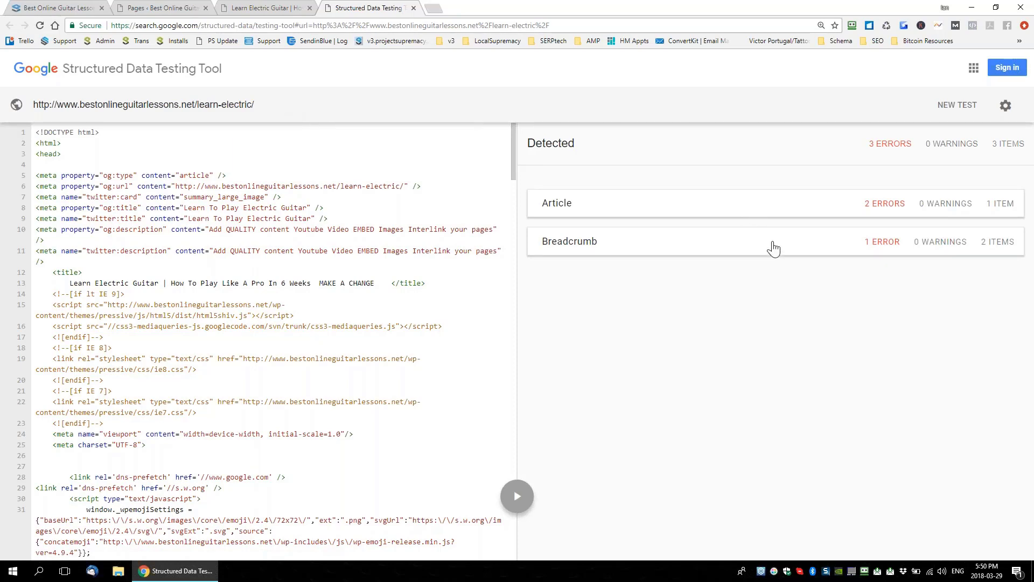
Examine the detected Article item's aggregateRating errors and the matching schema markup in the page source.
{"action": "left_click", "coordinate": [690, 214]}
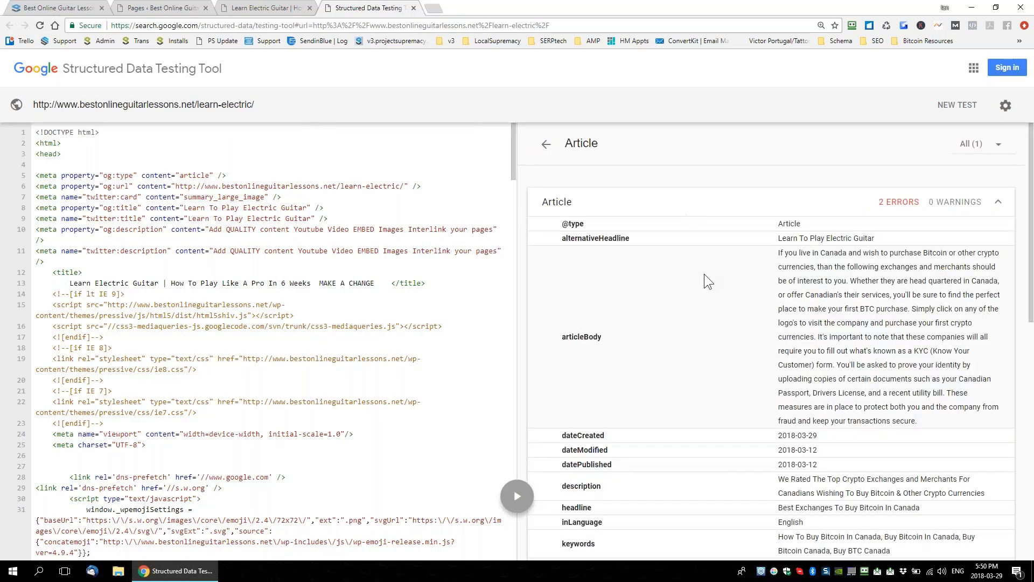
{"action": "scroll", "coordinate": [761, 286], "scroll_direction": "down", "scroll_amount": 9}
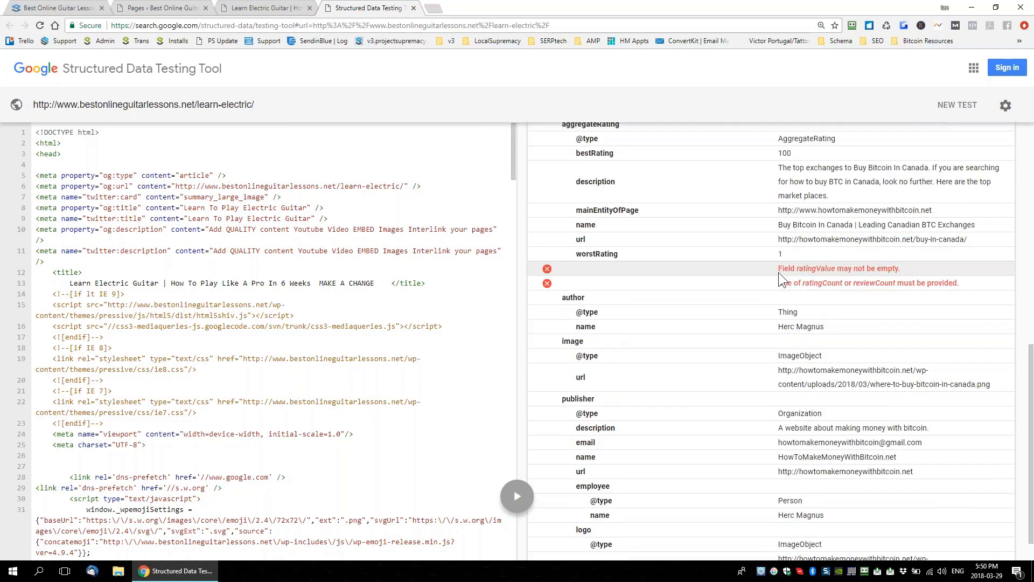
{"action": "left_click_drag", "start_coordinate": [774, 268], "coordinate": [921, 272]}
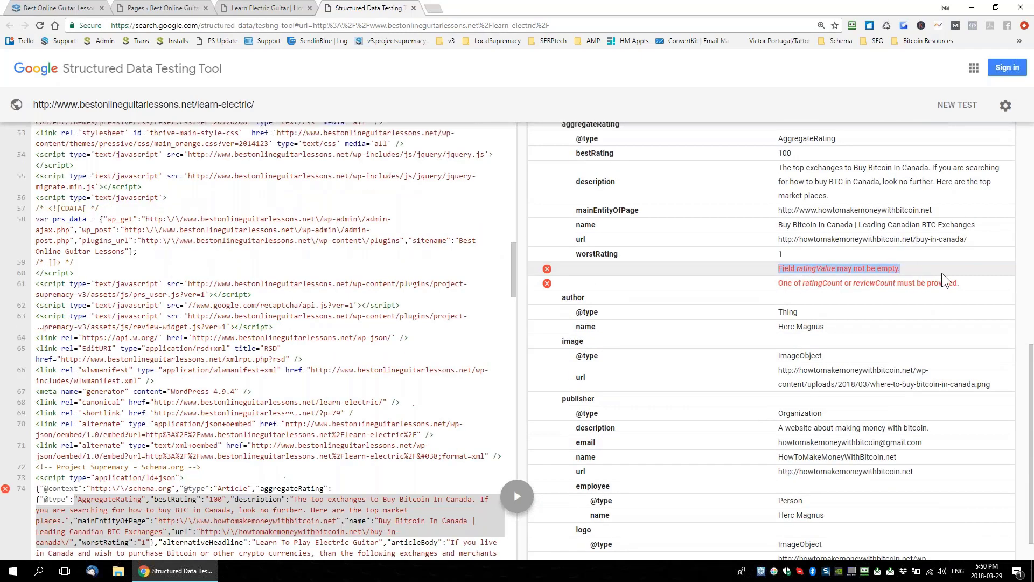
{"action": "scroll", "coordinate": [425, 362], "scroll_direction": "down", "scroll_amount": 1}
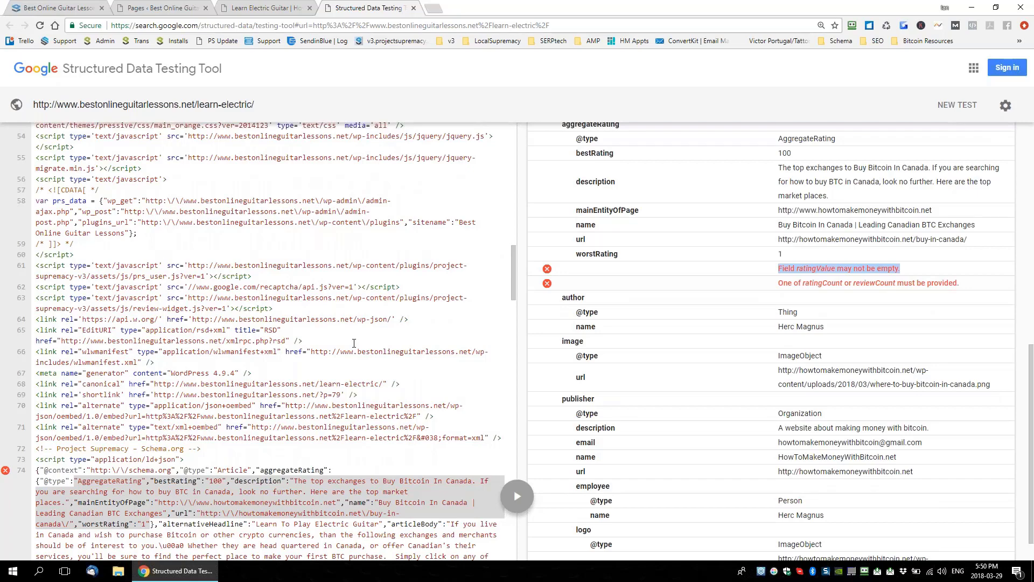
{"action": "scroll", "coordinate": [354, 343], "scroll_direction": "down", "scroll_amount": 5}
{"action": "left_click_drag", "start_coordinate": [778, 283], "coordinate": [965, 293]}
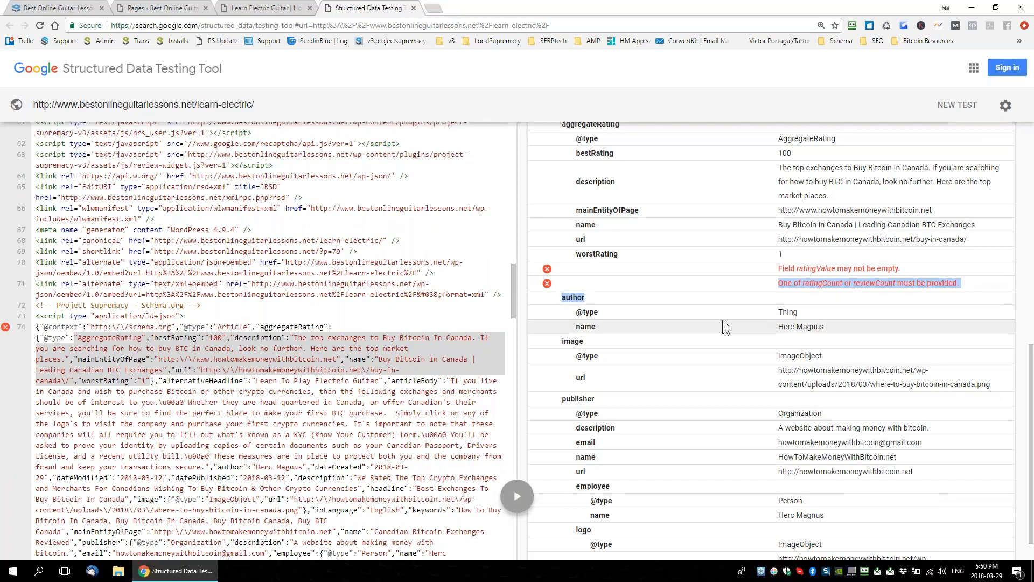
{"action": "scroll", "coordinate": [722, 318], "scroll_direction": "up", "scroll_amount": 1}
{"action": "scroll", "coordinate": [722, 319], "scroll_direction": "up", "scroll_amount": 6}
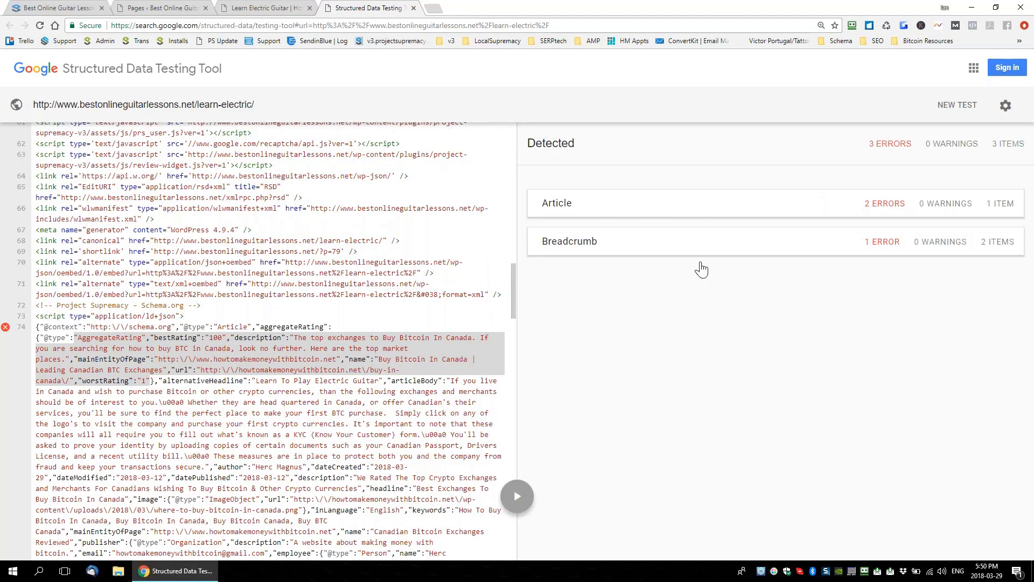
Reopen the detected Article item and compare its properties with the JSON-LD in the page source.
{"action": "left_click", "coordinate": [682, 215]}
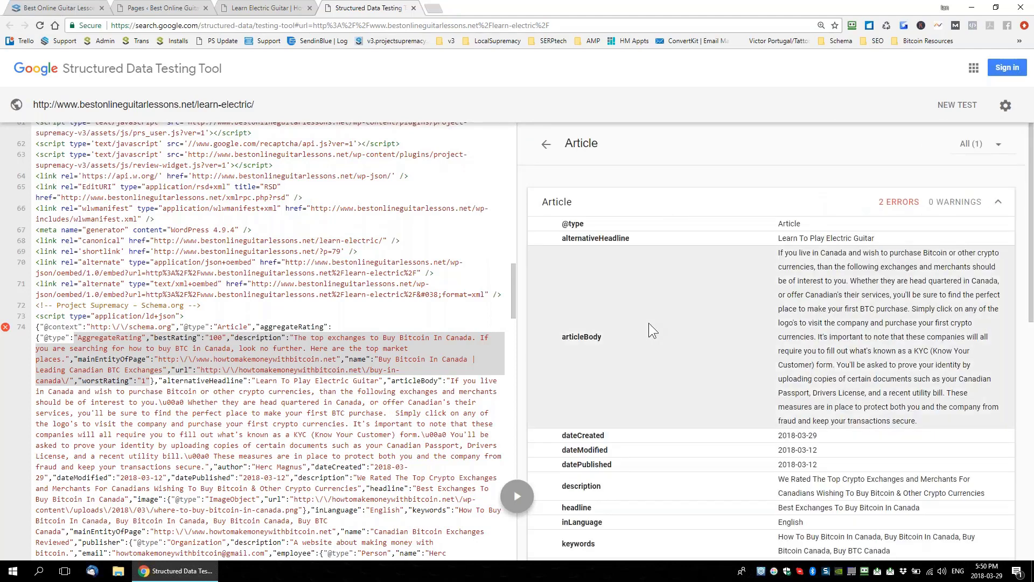
{"action": "scroll", "coordinate": [649, 323], "scroll_direction": "down", "scroll_amount": 2}
{"action": "scroll", "coordinate": [415, 335], "scroll_direction": "down", "scroll_amount": 3}
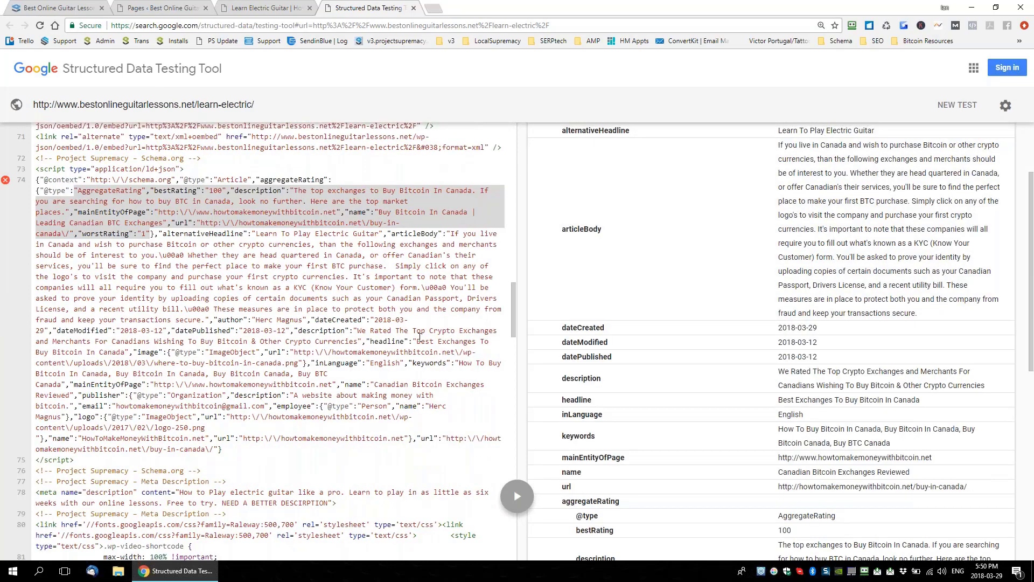
{"action": "scroll", "coordinate": [419, 336], "scroll_direction": "down", "scroll_amount": 1}
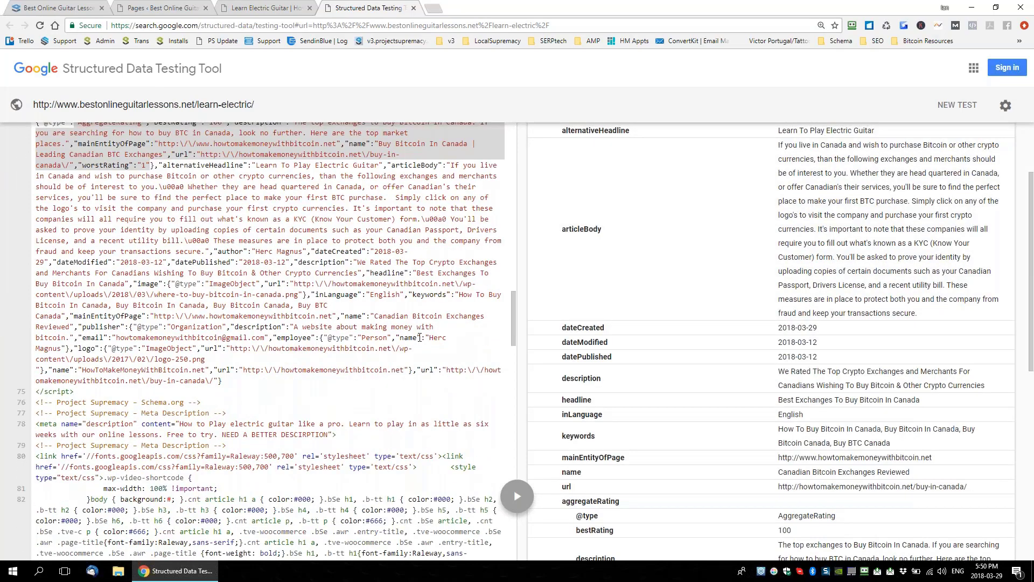
Review the Article item's properties and the start of the page source, and switch back to the Project Supremacy Schema Editor.
{"action": "scroll", "coordinate": [651, 279], "scroll_direction": "up", "scroll_amount": 2}
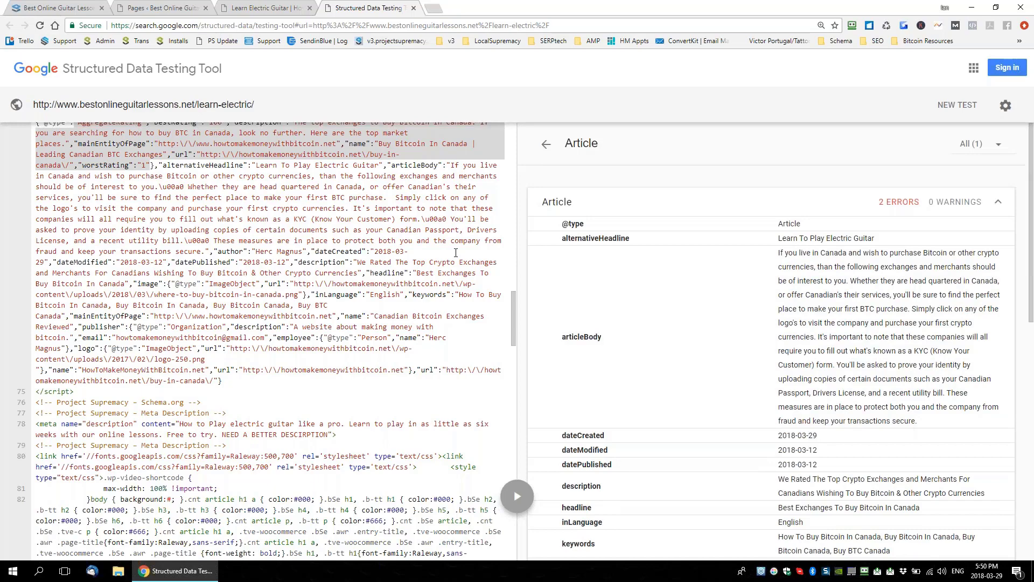
{"action": "scroll", "coordinate": [455, 253], "scroll_direction": "up", "scroll_amount": 3}
{"action": "scroll", "coordinate": [456, 253], "scroll_direction": "up", "scroll_amount": 10}
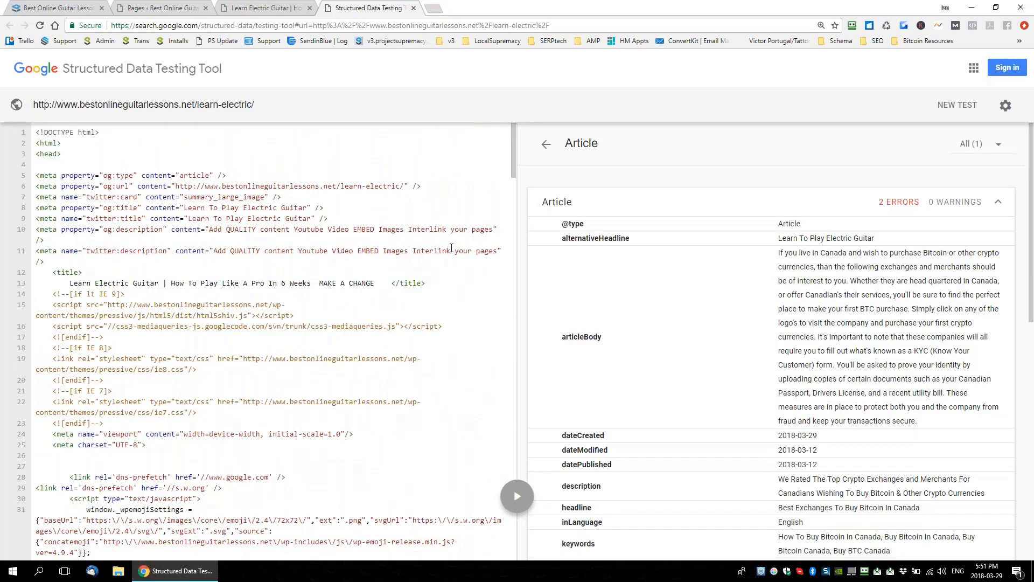
{"action": "left_click", "coordinate": [154, 8]}
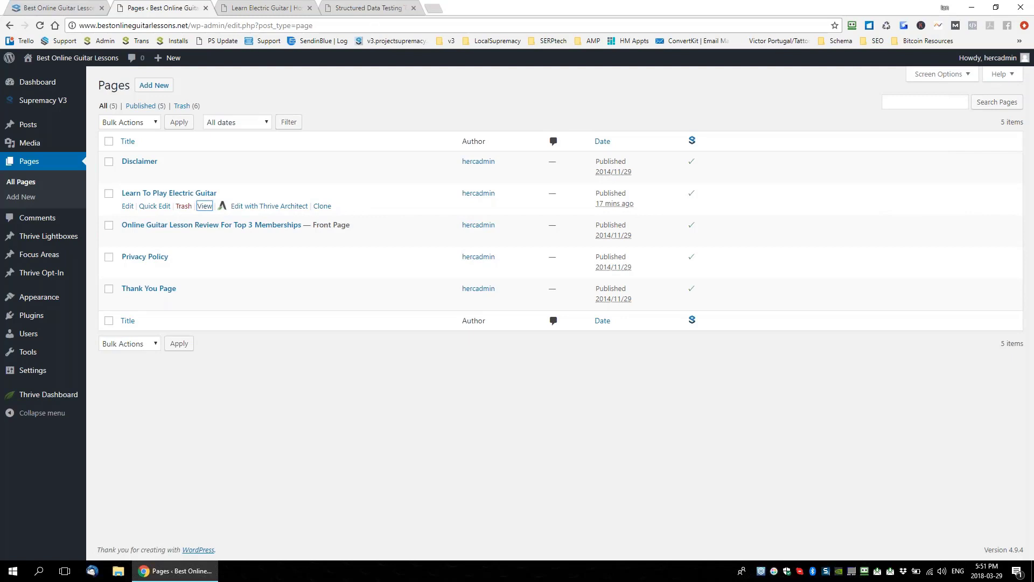
{"action": "left_click", "coordinate": [55, 9]}
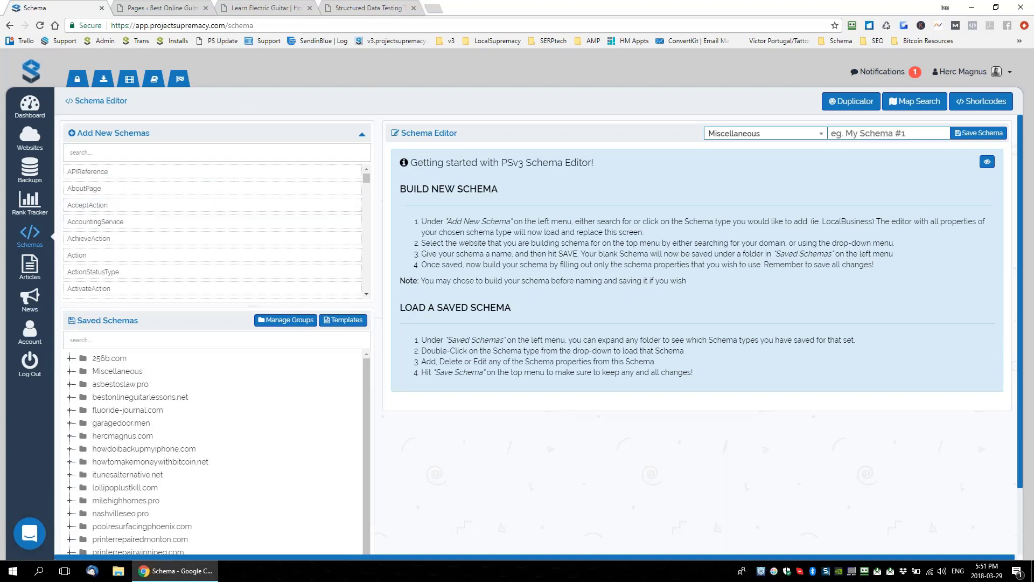
Open Google in a new browser tab and search for "how to do I jump higher".
{"action": "left_click", "coordinate": [433, 8]}
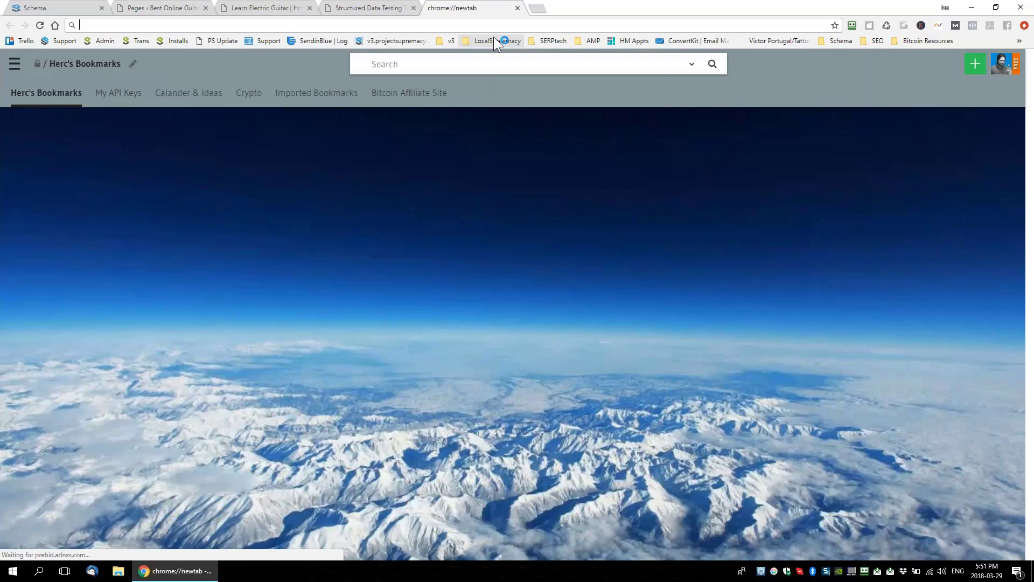
{"action": "type", "text": "google.com"}
{"action": "key", "text": "Return"}
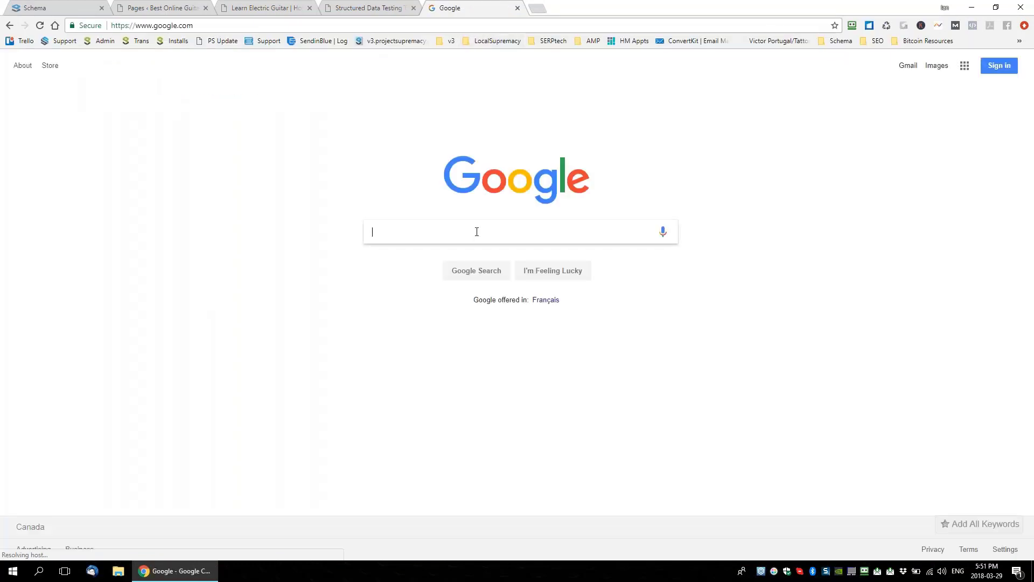
{"action": "type", "text": "how to do I"}
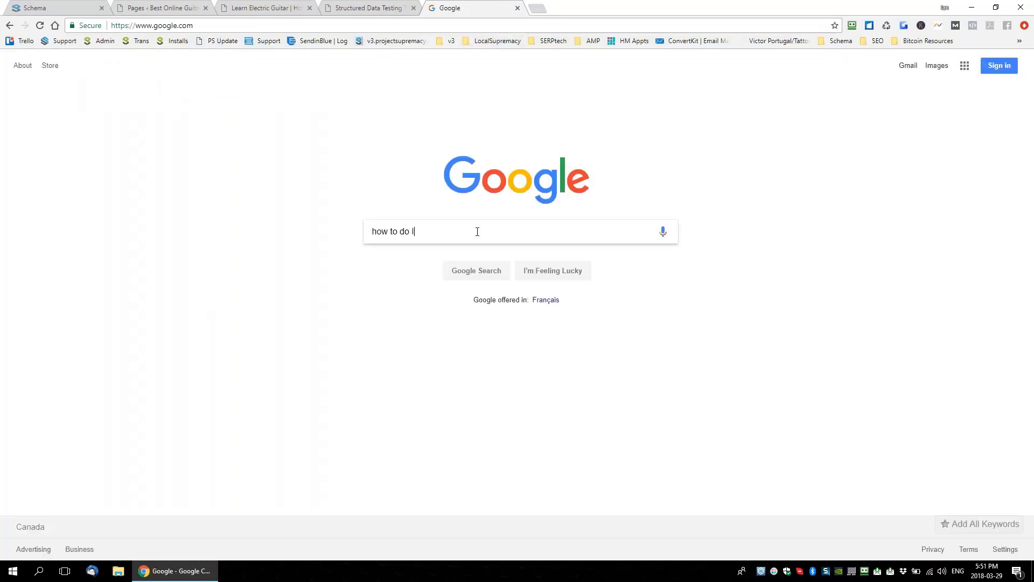
{"action": "type", "text": " jump higher"}
{"action": "key", "text": "Return"}
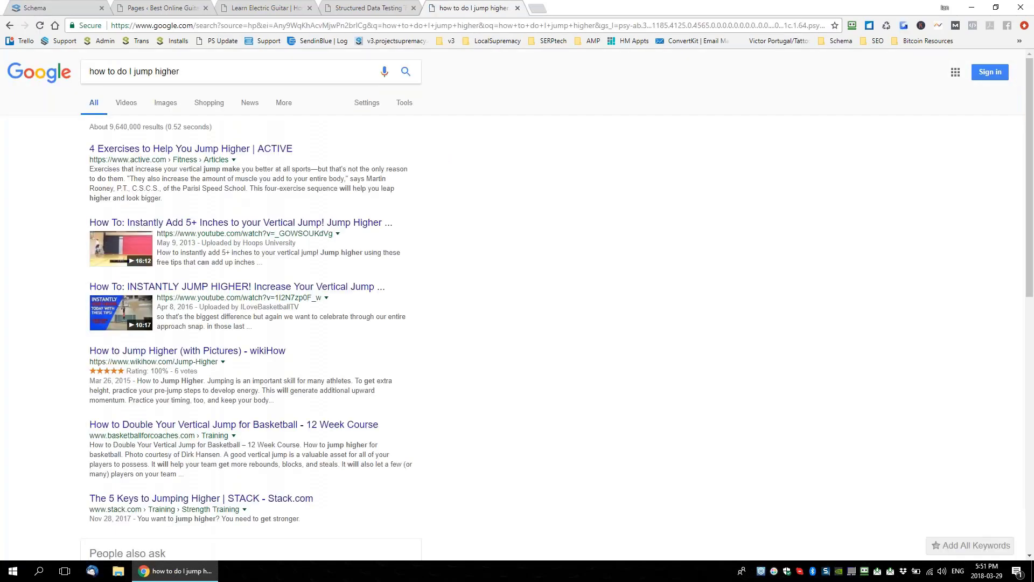
Examine the star rating and URL of the wikiHow jump-higher search result and preview its article.
{"action": "scroll", "coordinate": [248, 323], "scroll_direction": "down", "scroll_amount": 4}
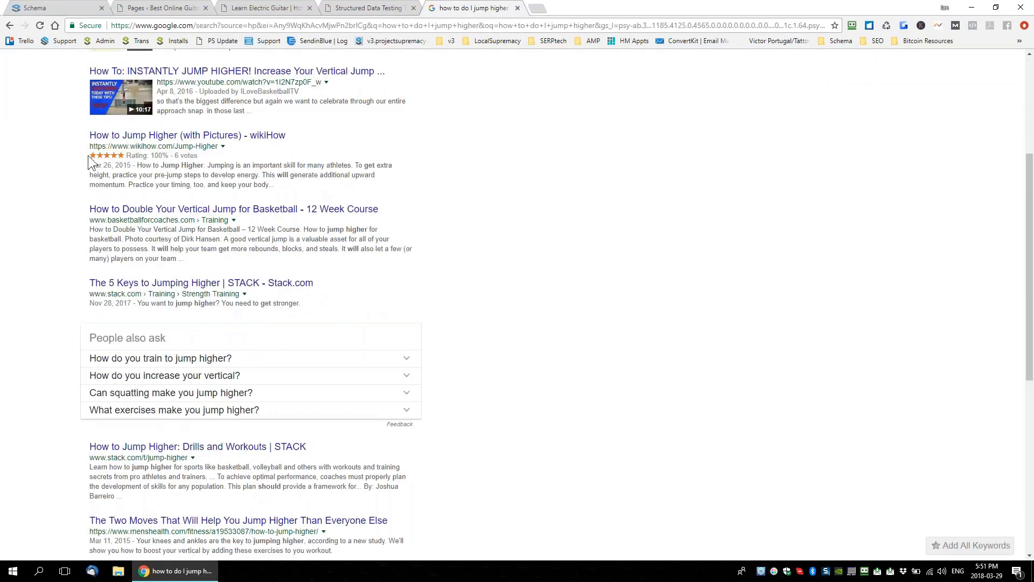
{"action": "left_click_drag", "start_coordinate": [125, 155], "coordinate": [164, 158]}
{"action": "left_click_drag", "start_coordinate": [90, 147], "coordinate": [218, 148]}
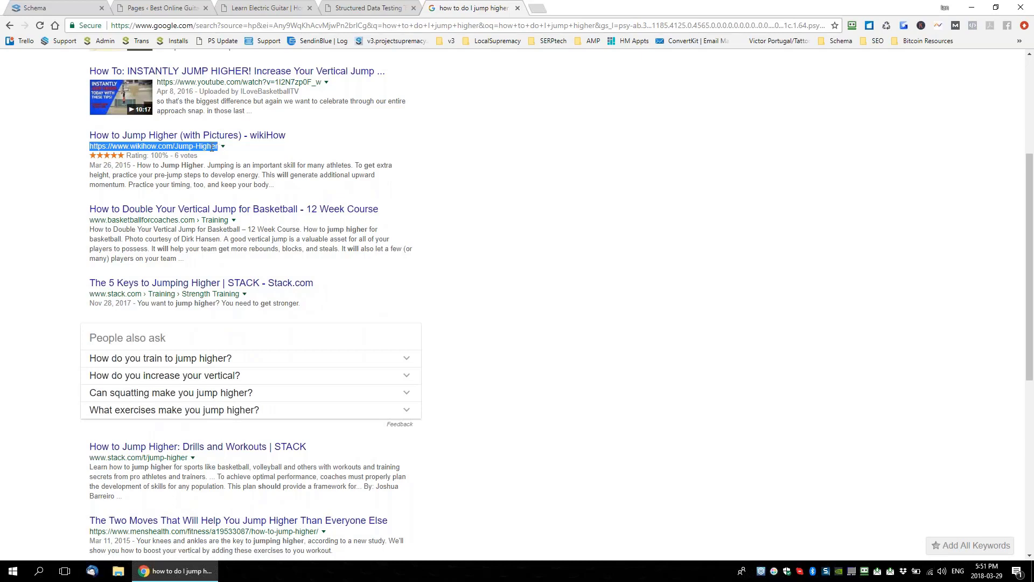
{"action": "left_click", "coordinate": [251, 140]}
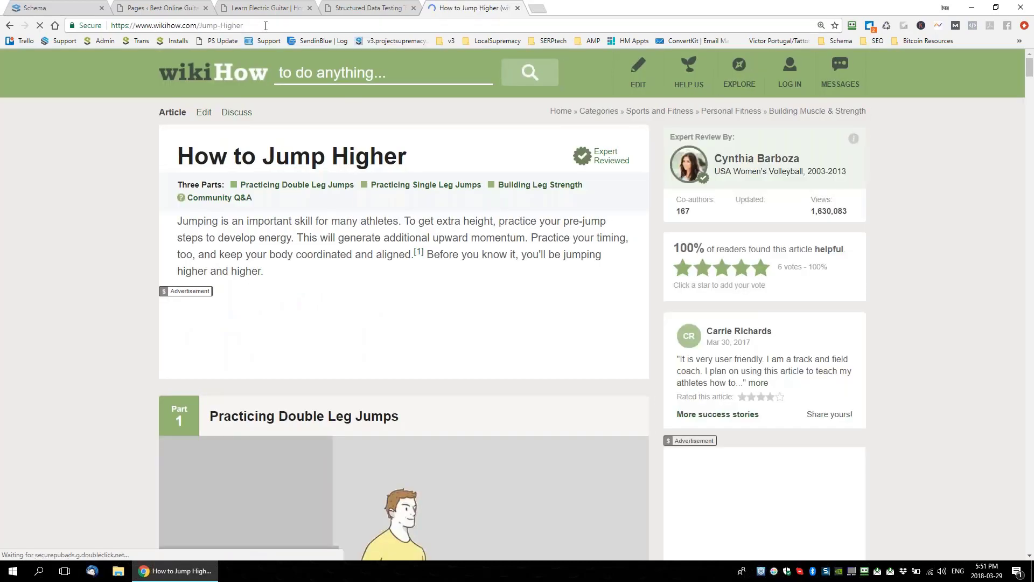
{"action": "left_click", "coordinate": [245, 25]}
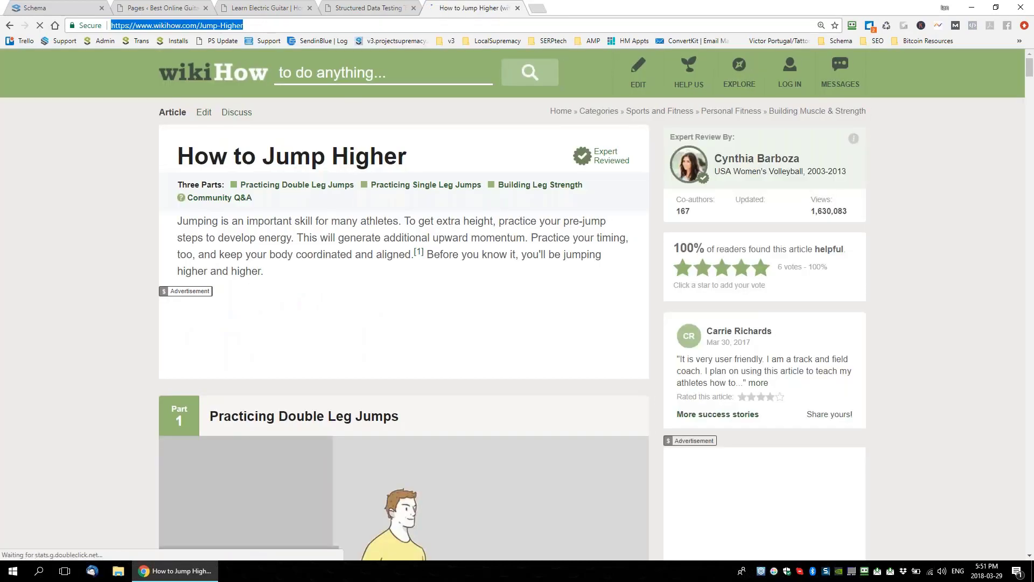
{"action": "left_click", "coordinate": [10, 25]}
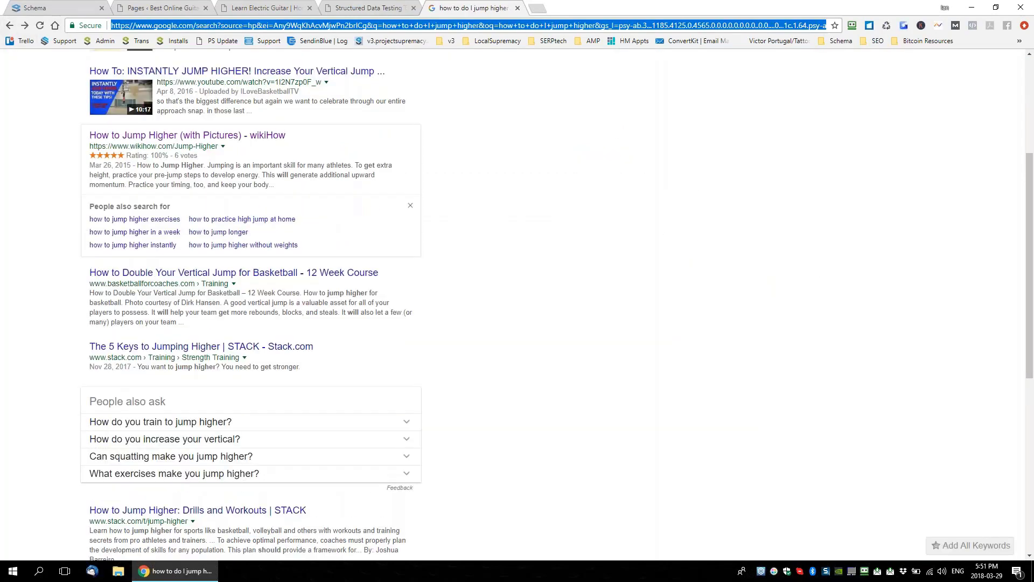
{"action": "scroll", "coordinate": [366, 199], "scroll_direction": "up", "scroll_amount": 4}
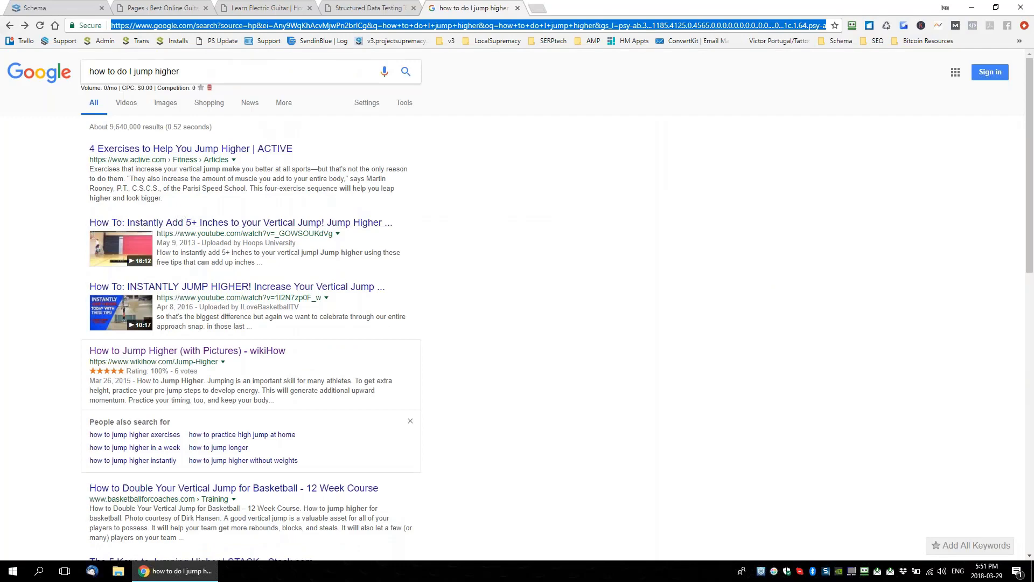
{"action": "scroll", "coordinate": [108, 251], "scroll_direction": "down", "scroll_amount": 2}
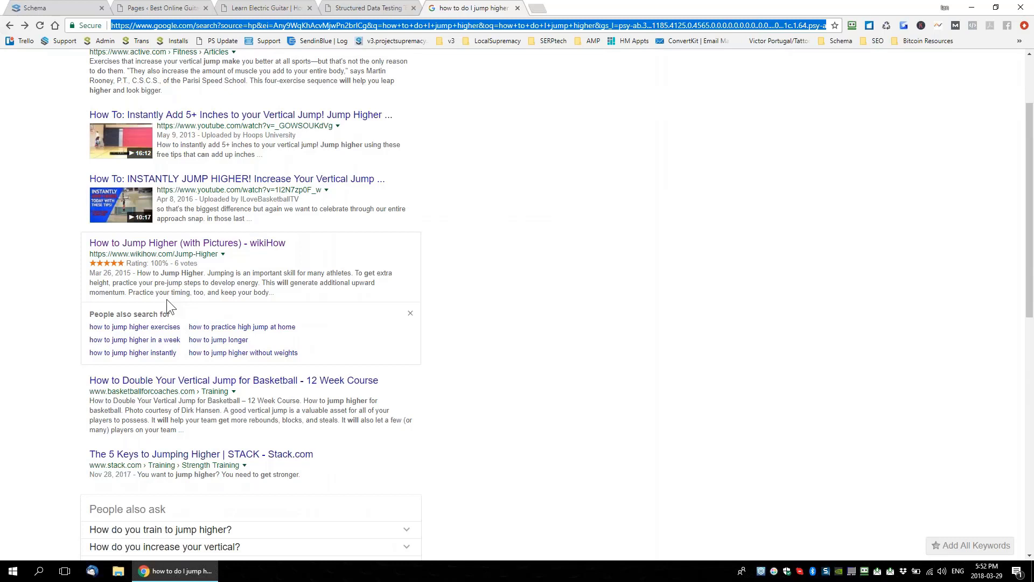
Open the wikiHow How to Jump Higher article and copy its web address.
{"action": "left_click", "coordinate": [167, 243]}
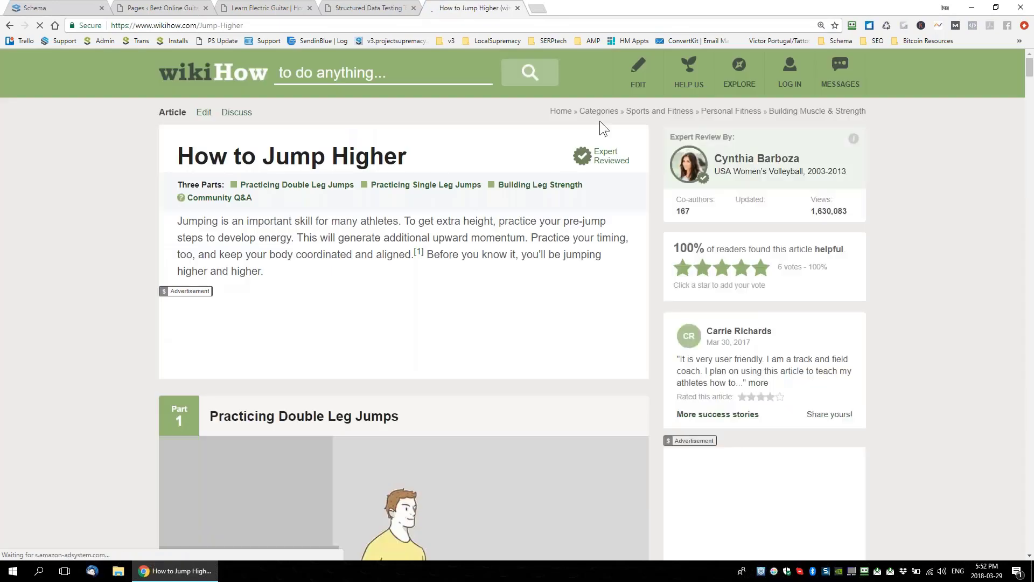
{"action": "left_click", "coordinate": [265, 21]}
{"action": "key", "text": "ctrl+c"}
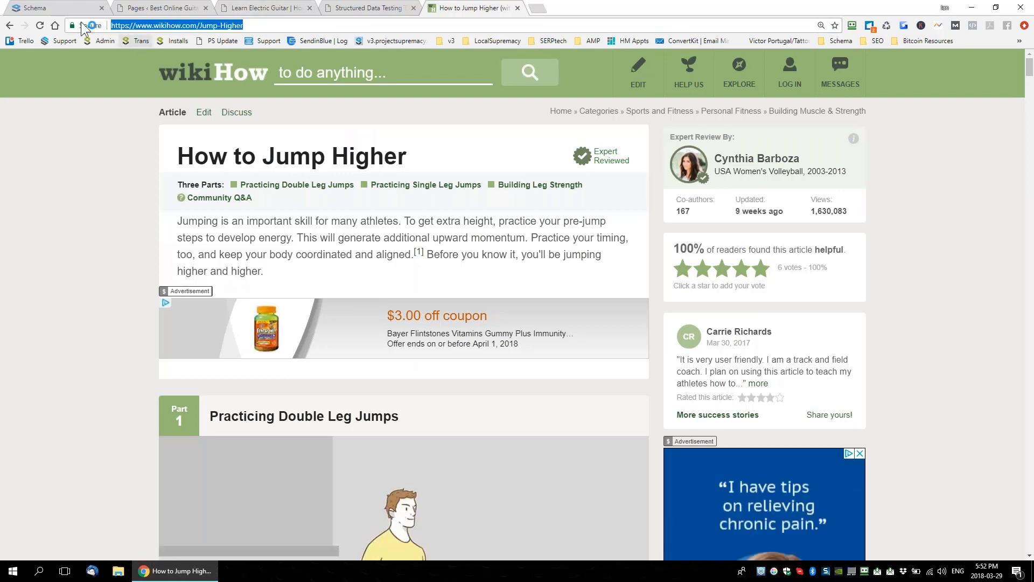
{"action": "left_click", "coordinate": [57, 8]}
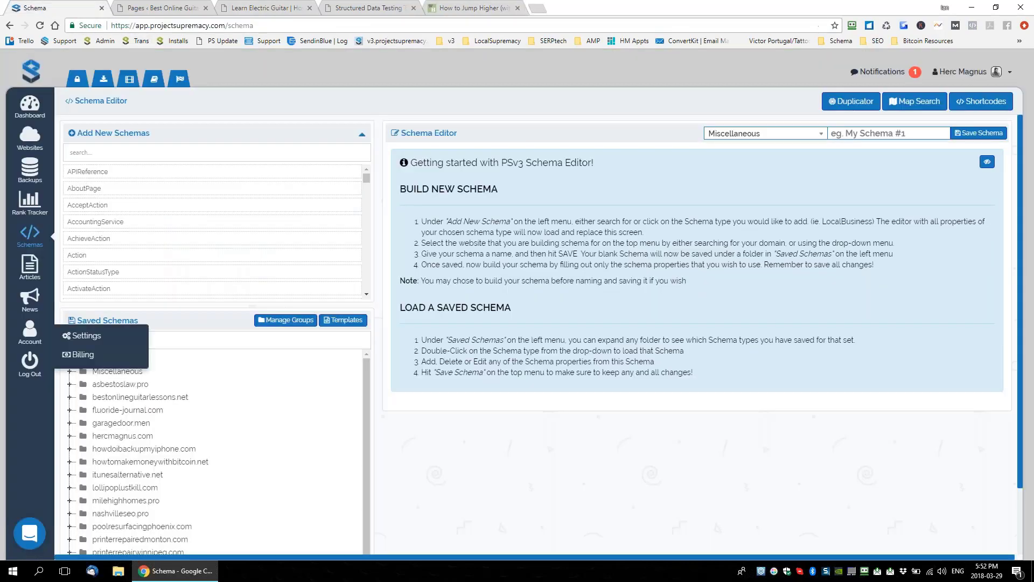
{"action": "left_click", "coordinate": [30, 236]}
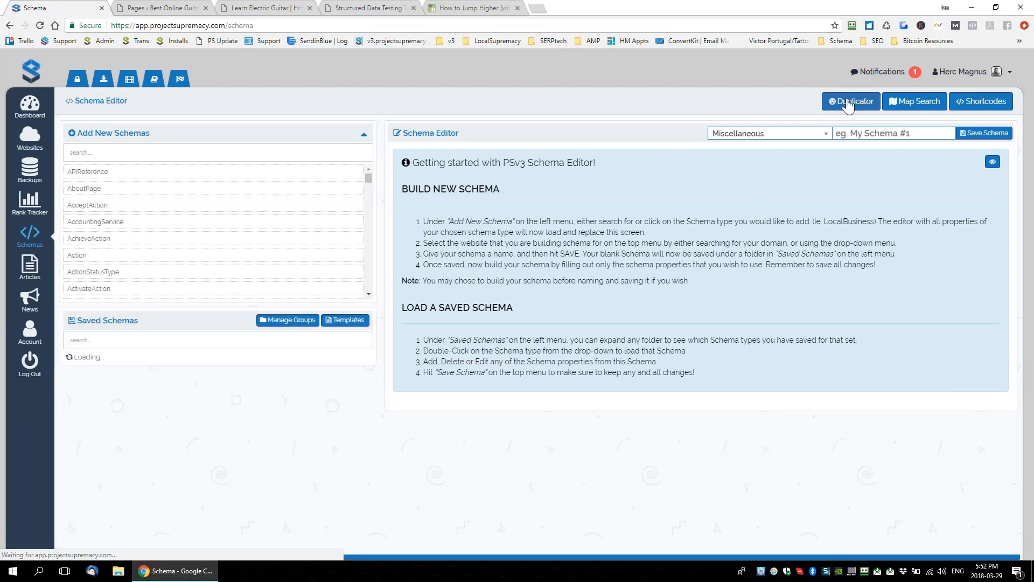
{"action": "left_click", "coordinate": [848, 102]}
{"action": "left_click", "coordinate": [435, 140]}
{"action": "key", "text": "ctrl+v"}
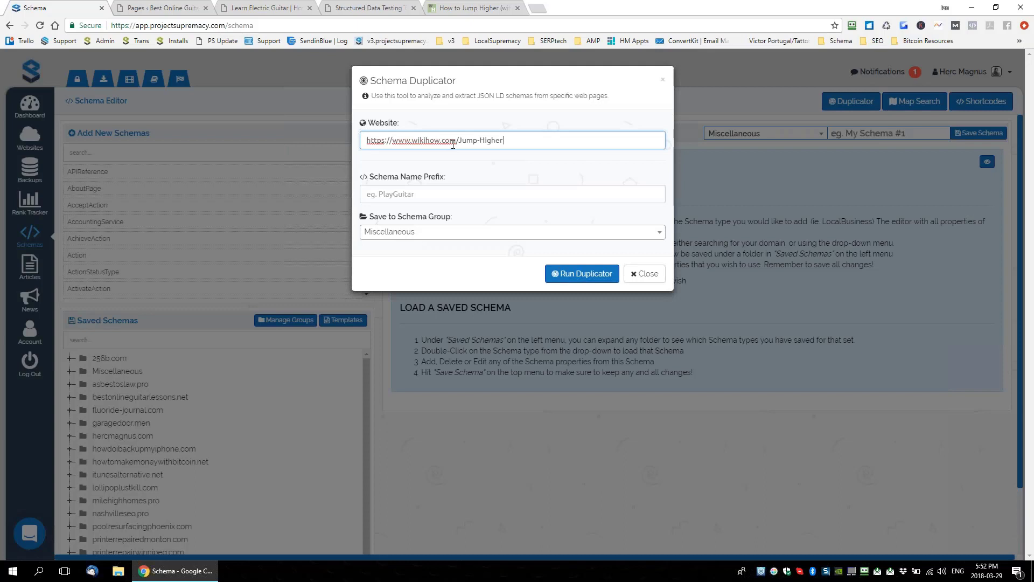
{"action": "key", "text": "Tab"}
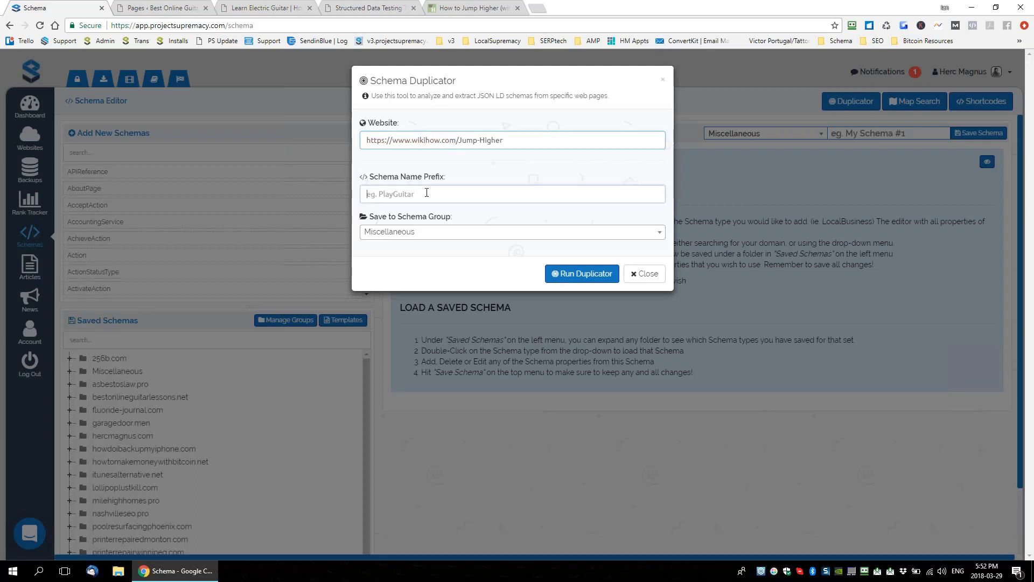
{"action": "left_click_drag", "start_coordinate": [504, 140], "coordinate": [434, 141]}
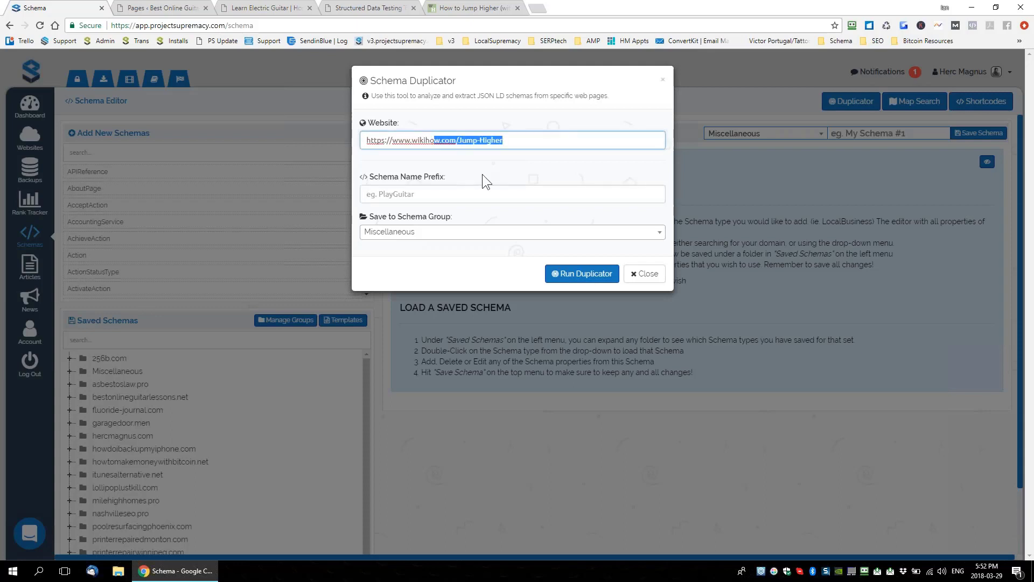
Set the schema name prefix to ANYTHING and save to the Miscellaneous schema group.
{"action": "left_click", "coordinate": [462, 197]}
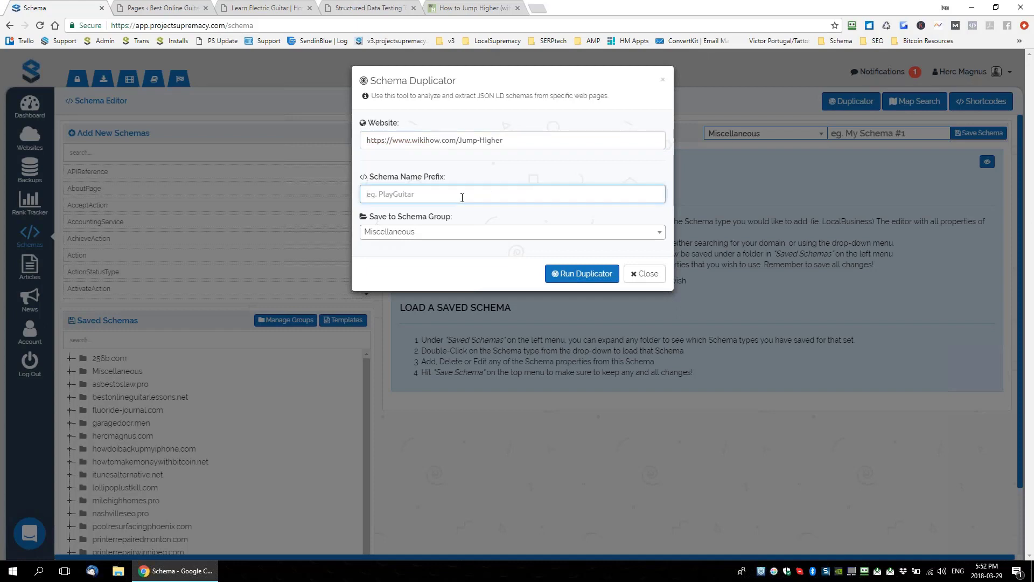
{"action": "type", "text": "ANYTHING"}
{"action": "triple_click", "coordinate": [482, 143]}
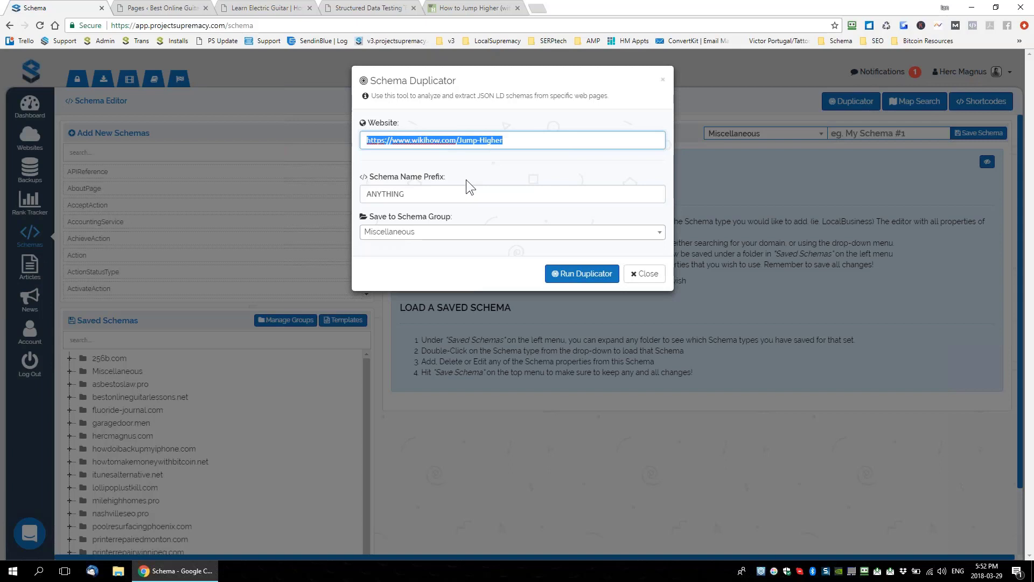
{"action": "left_click", "coordinate": [423, 231]}
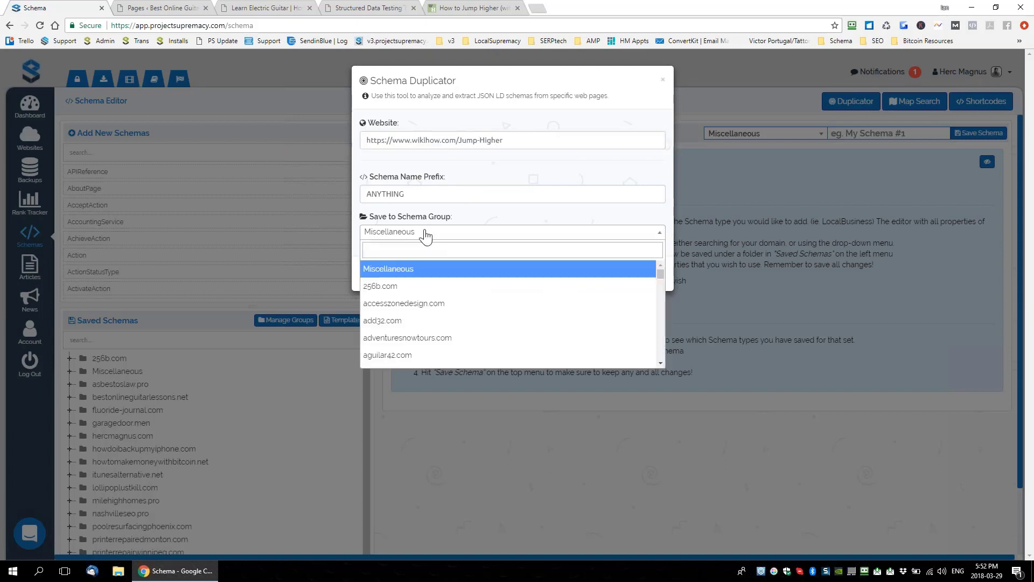
{"action": "left_click", "coordinate": [407, 269]}
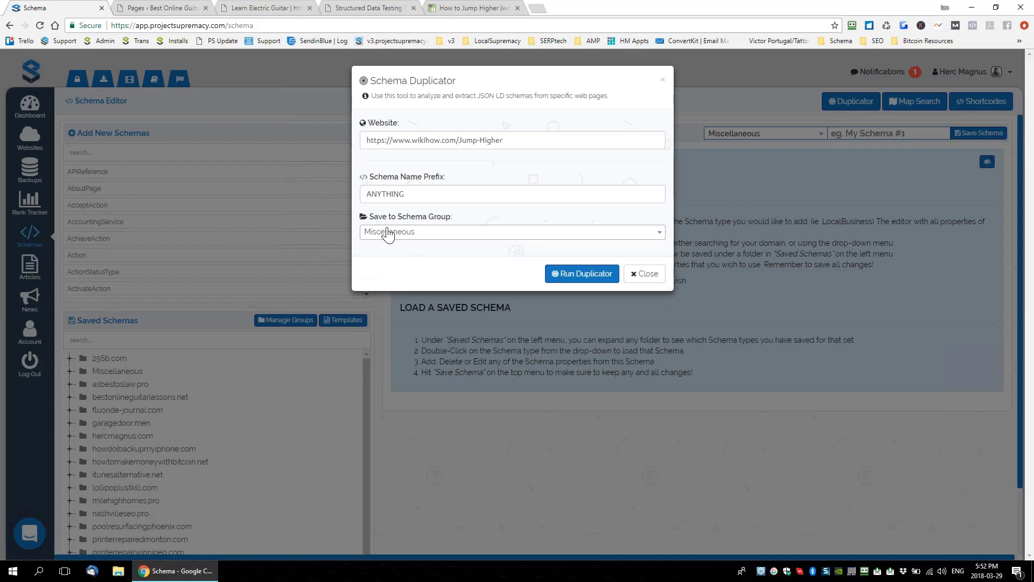
Run the Duplicator and extract the Article schema from the wikiHow page.
{"action": "left_click", "coordinate": [579, 277]}
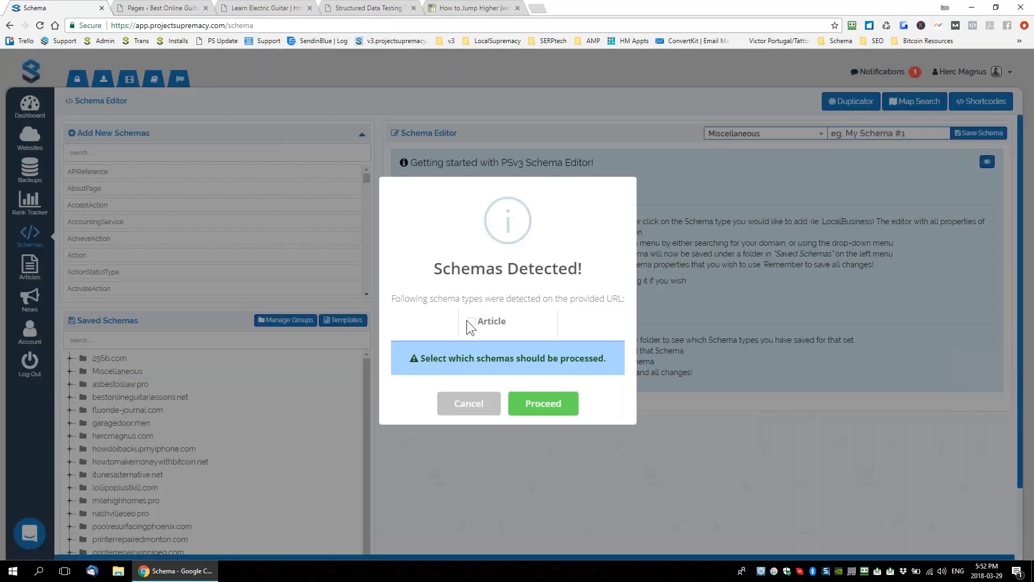
{"action": "left_click", "coordinate": [468, 322]}
{"action": "left_click", "coordinate": [552, 412]}
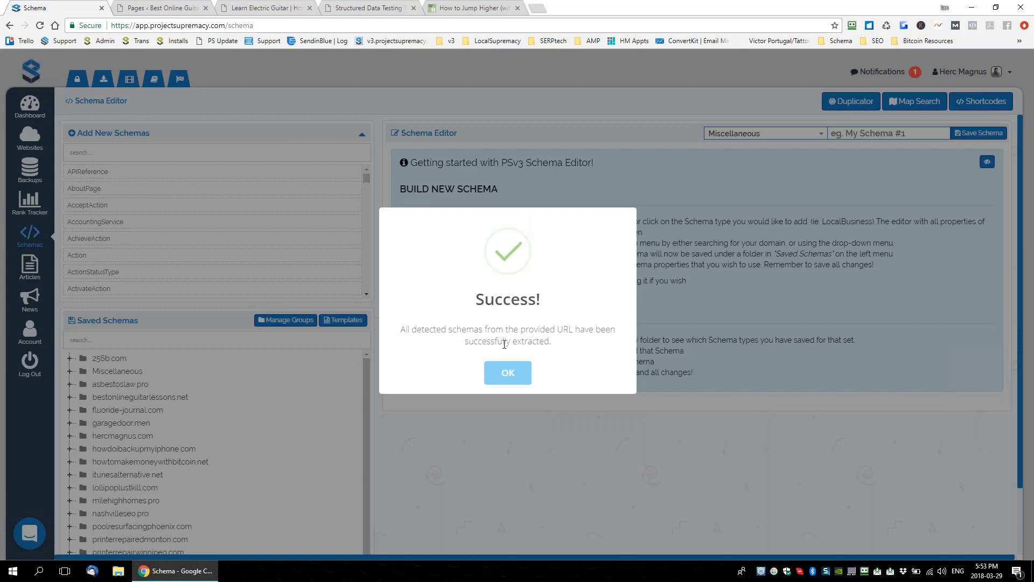
{"action": "left_click", "coordinate": [506, 374]}
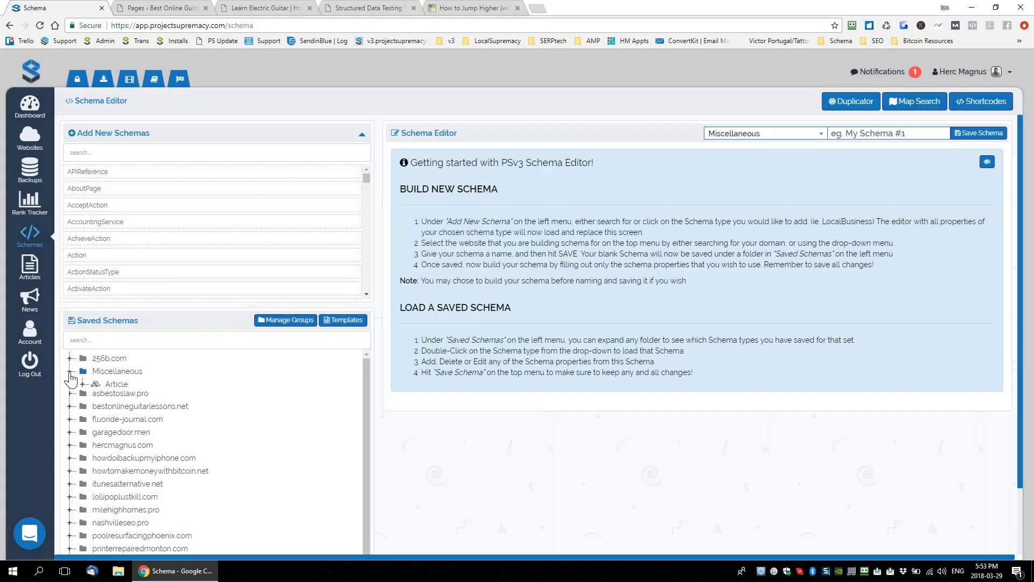
Load the saved ANYTHING article schema from the Miscellaneous group and review its full rendered JSON-LD code.
{"action": "left_click", "coordinate": [83, 383]}
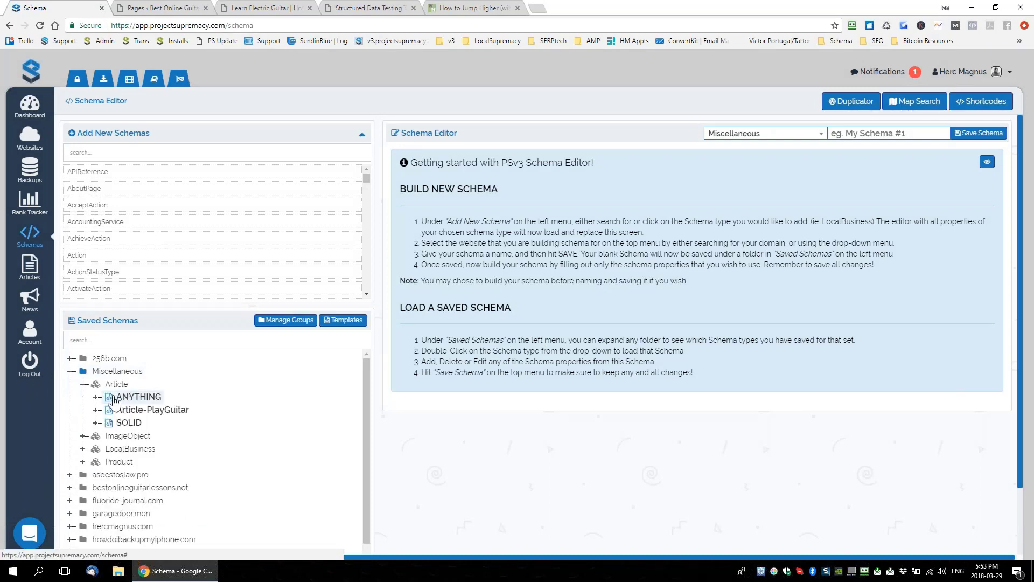
{"action": "double_click", "coordinate": [113, 398]}
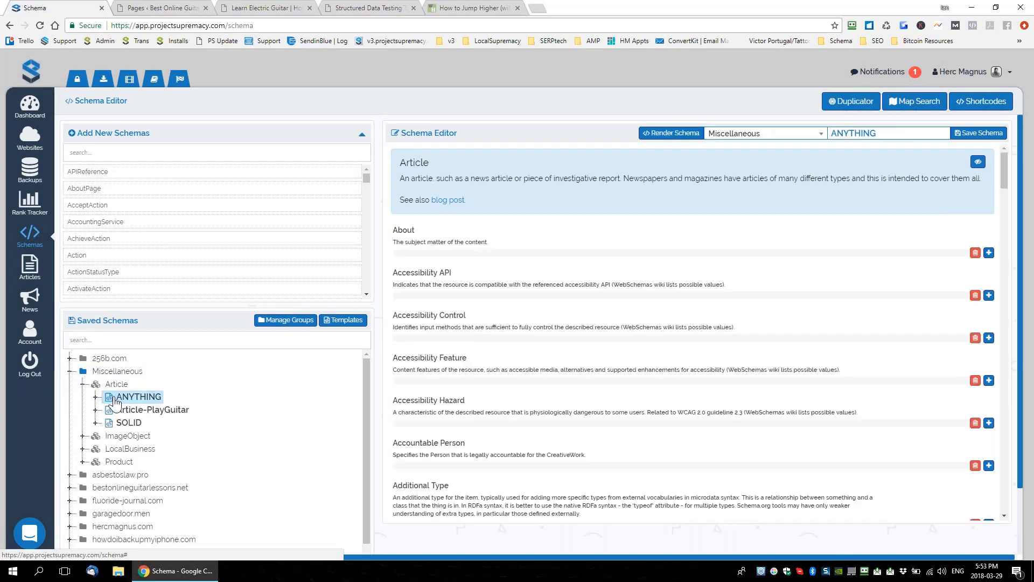
{"action": "left_click", "coordinate": [668, 135]}
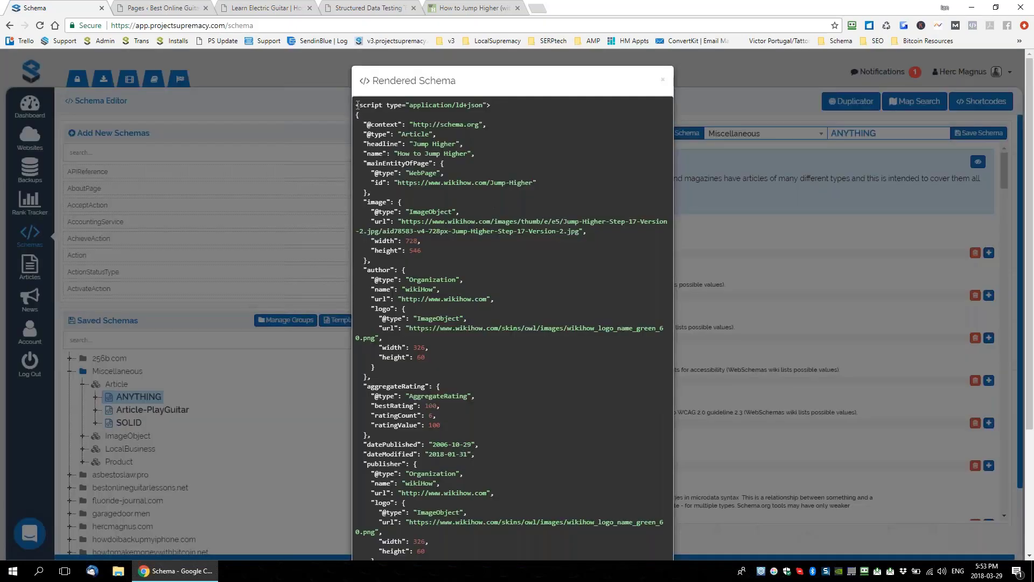
{"action": "left_click_drag", "start_coordinate": [352, 102], "coordinate": [571, 281]}
{"action": "scroll", "coordinate": [558, 286], "scroll_direction": "down", "scroll_amount": 3}
{"action": "left_click_drag", "start_coordinate": [395, 500], "coordinate": [395, 501]}
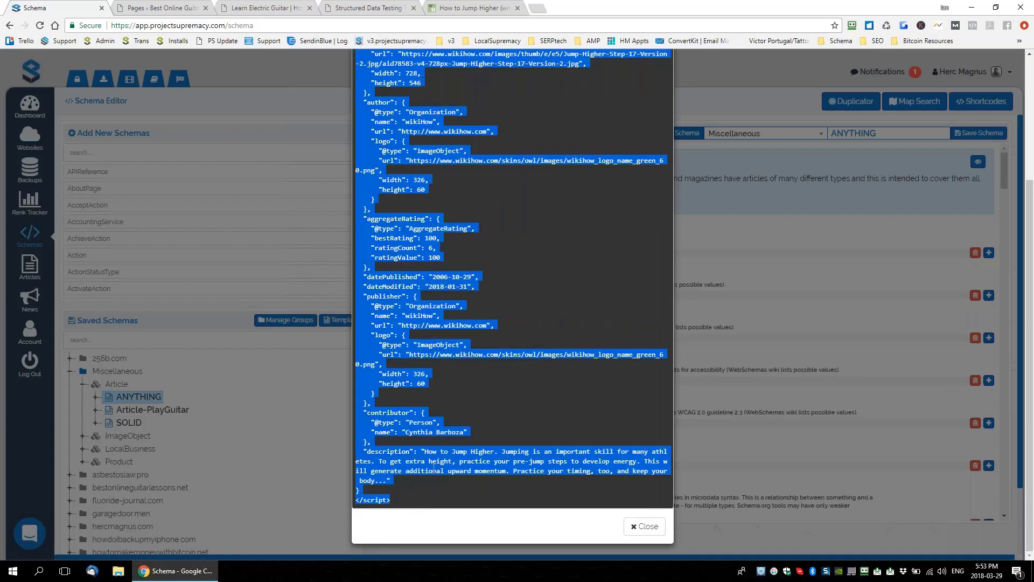
{"action": "scroll", "coordinate": [459, 447], "scroll_direction": "up", "scroll_amount": 3}
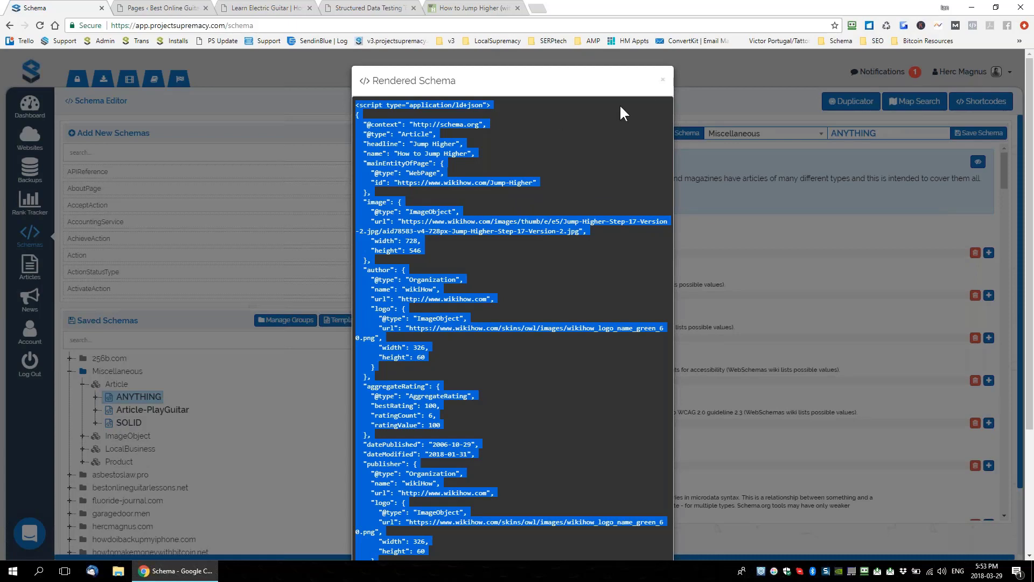
{"action": "left_click", "coordinate": [663, 80]}
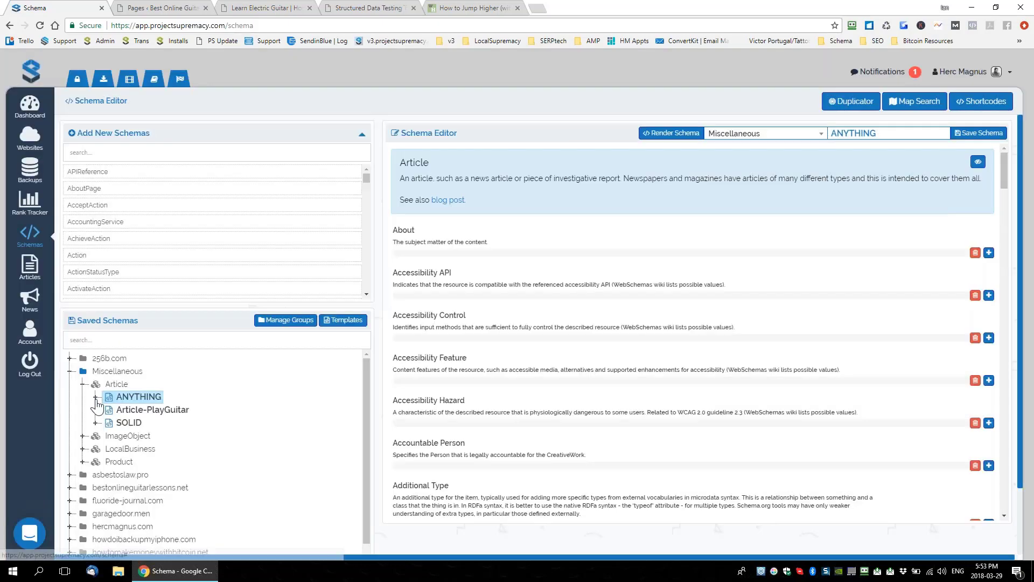
Expand the ANYTHING article schema, hide its empty properties and review the filled-in dates, description, headline and linked sub-schemas.
{"action": "left_click", "coordinate": [96, 398]}
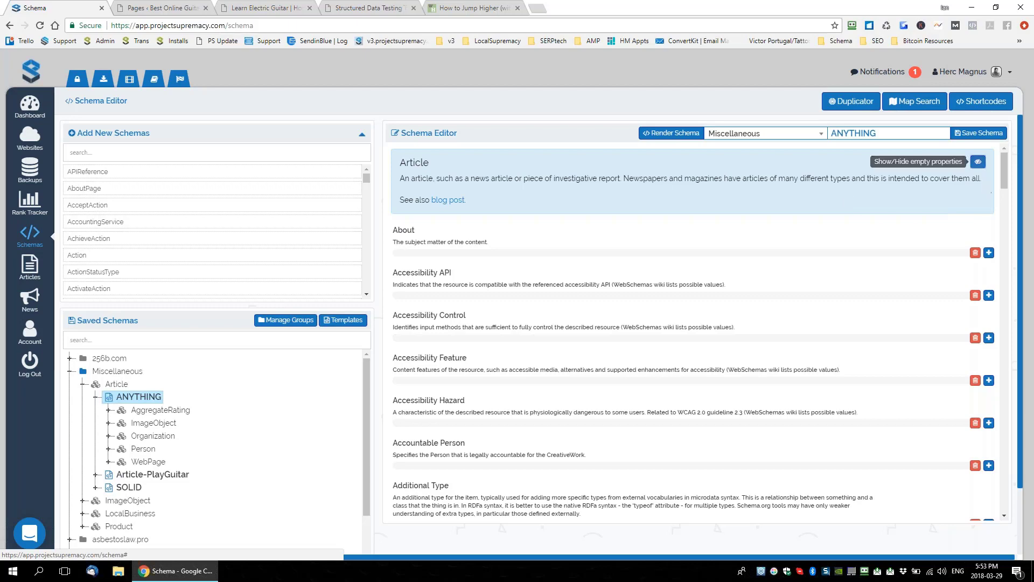
{"action": "left_click", "coordinate": [978, 162]}
{"action": "scroll", "coordinate": [604, 362], "scroll_direction": "down", "scroll_amount": 2}
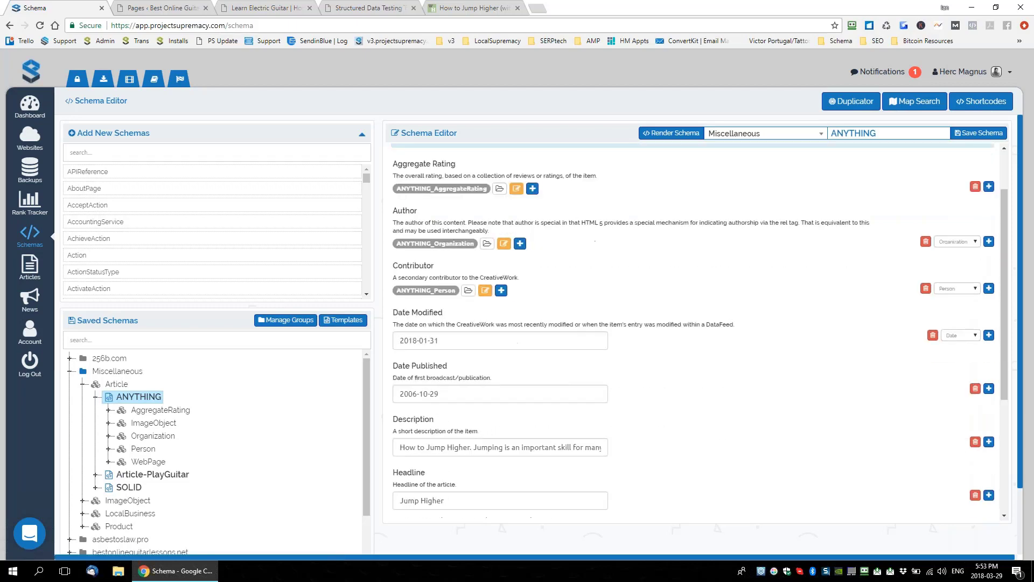
{"action": "left_click_drag", "start_coordinate": [452, 300], "coordinate": [399, 300]}
{"action": "left_click_drag", "start_coordinate": [454, 354], "coordinate": [399, 353]}
{"action": "left_click_drag", "start_coordinate": [410, 408], "coordinate": [624, 407]}
{"action": "left_click_drag", "start_coordinate": [395, 459], "coordinate": [539, 459]}
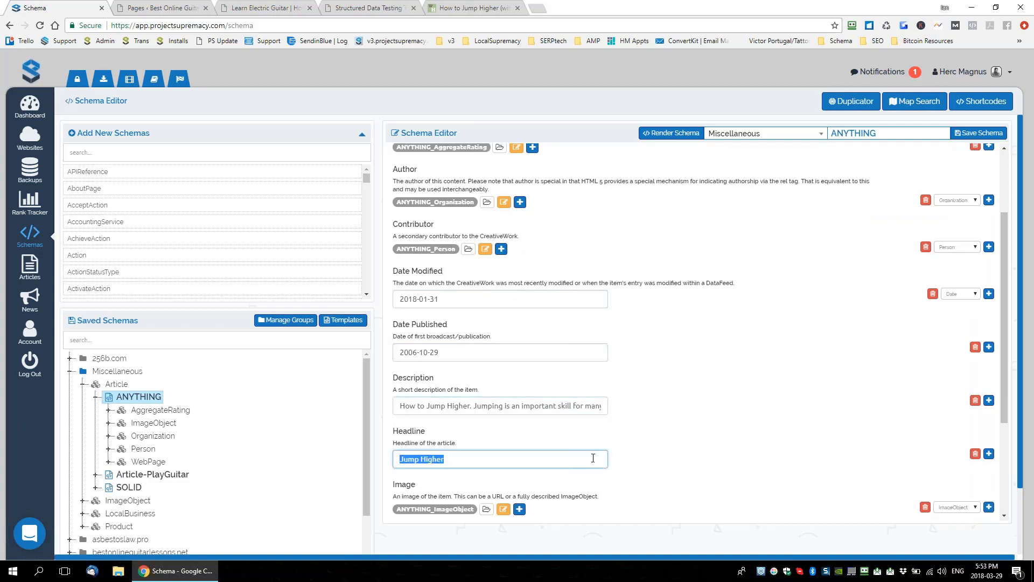
{"action": "scroll", "coordinate": [710, 439], "scroll_direction": "down", "scroll_amount": 3}
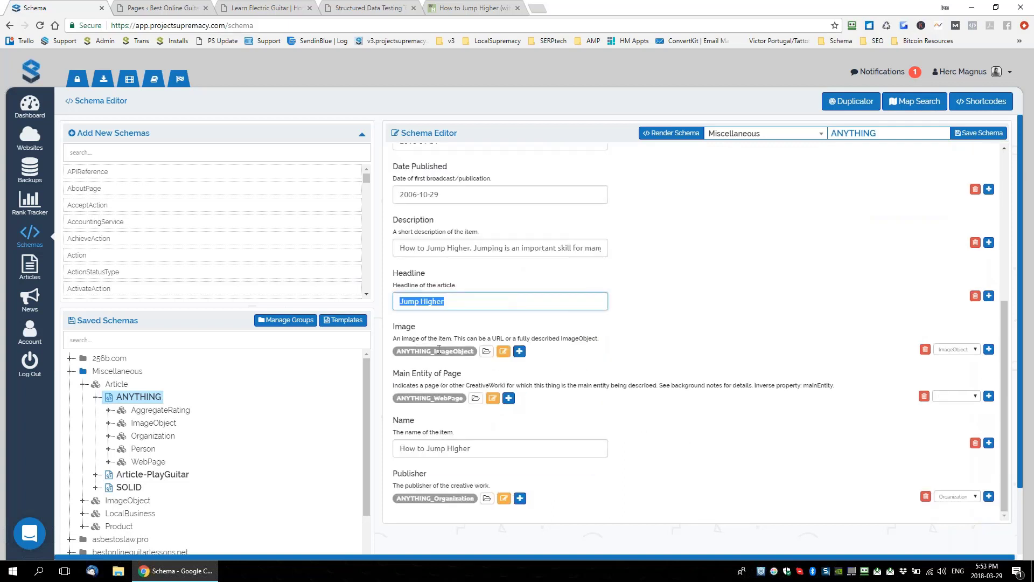
Load the ANYTHING_ImageObject sub-schema, hide its empty properties and examine the height, width and image URL values.
{"action": "left_click", "coordinate": [153, 423]}
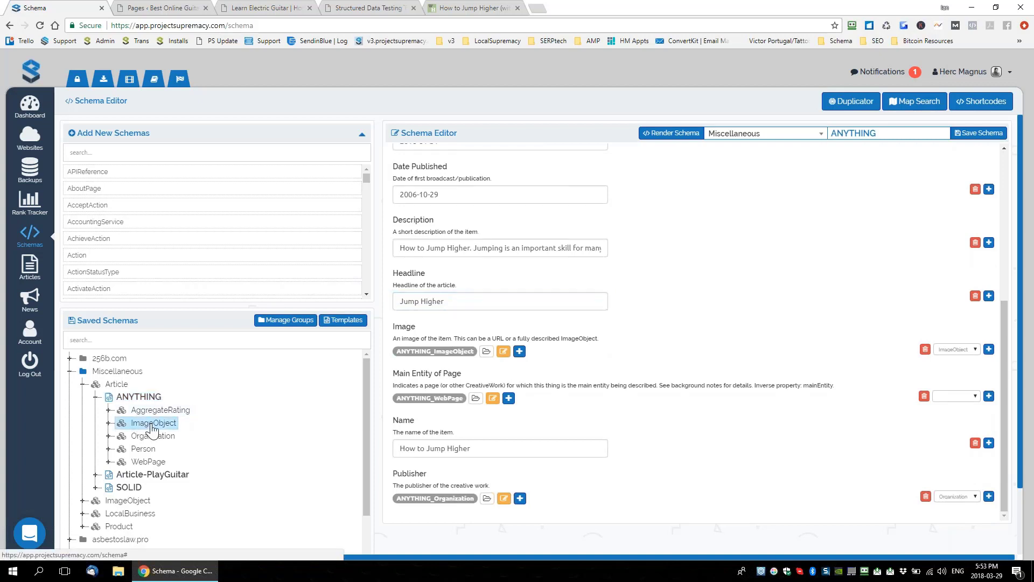
{"action": "left_click", "coordinate": [108, 424]}
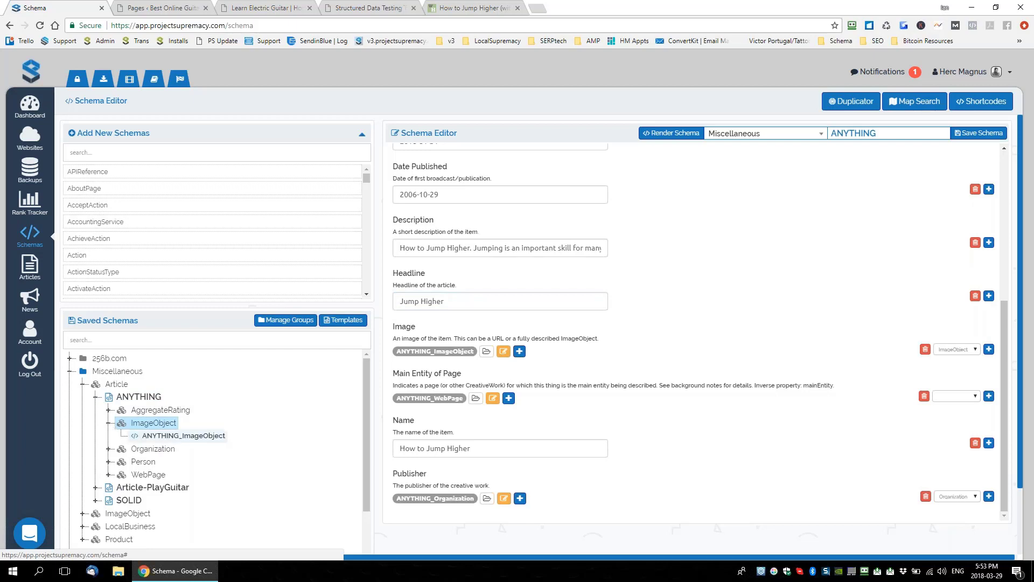
{"action": "left_click", "coordinate": [156, 436]}
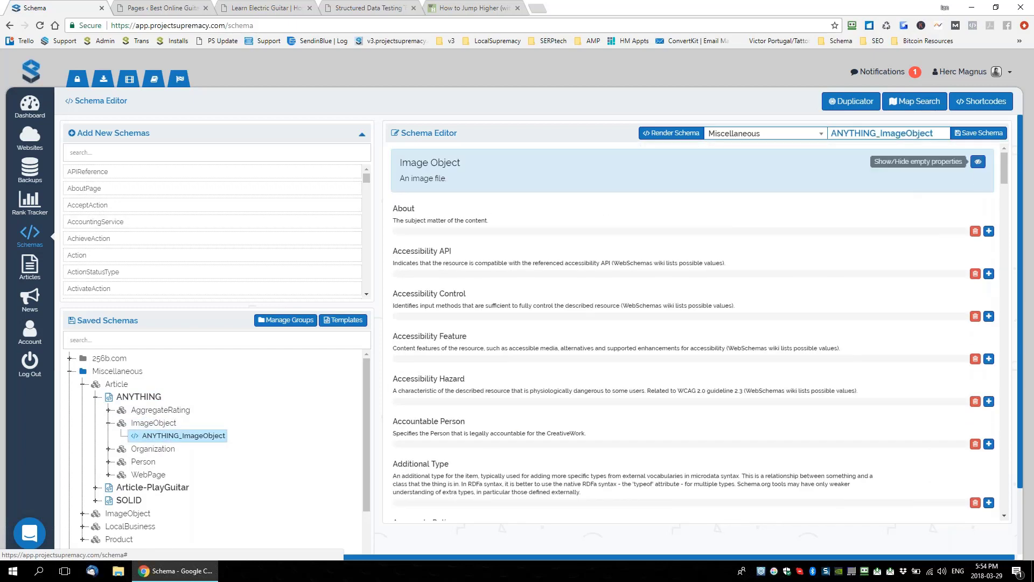
{"action": "left_click", "coordinate": [977, 161]}
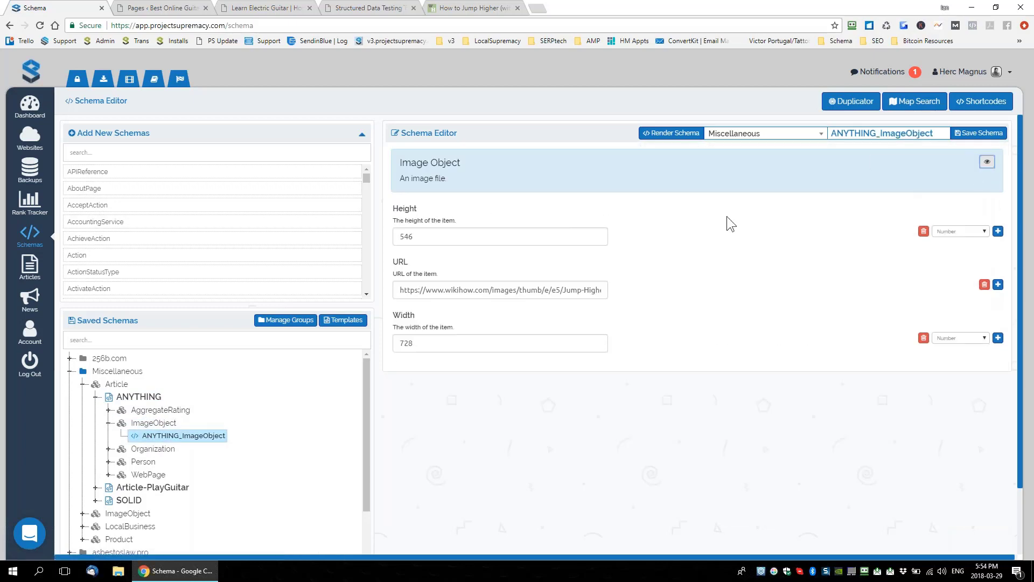
{"action": "double_click", "coordinate": [418, 236]}
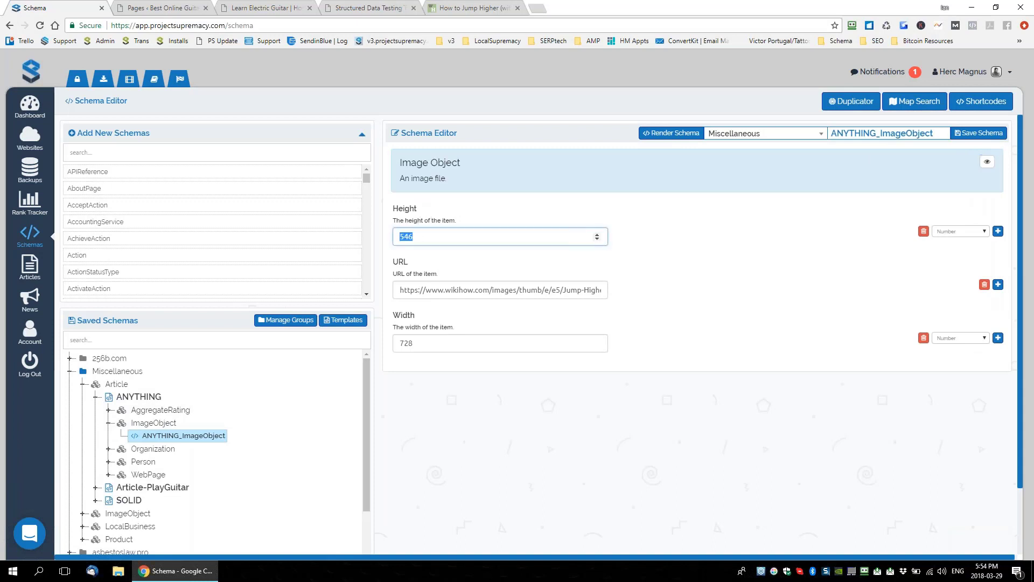
{"action": "double_click", "coordinate": [412, 343]}
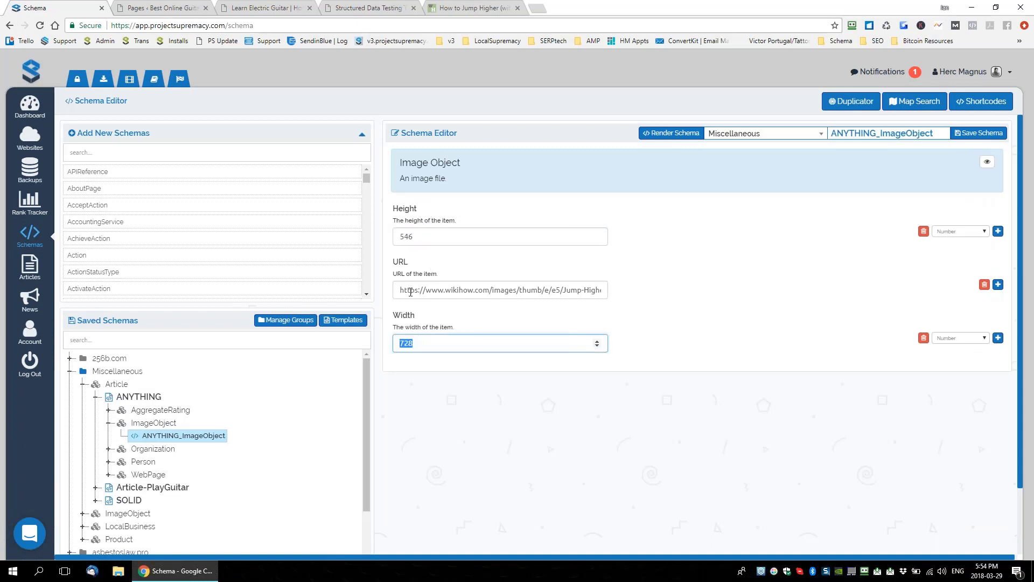
{"action": "left_click_drag", "start_coordinate": [410, 292], "coordinate": [797, 296]}
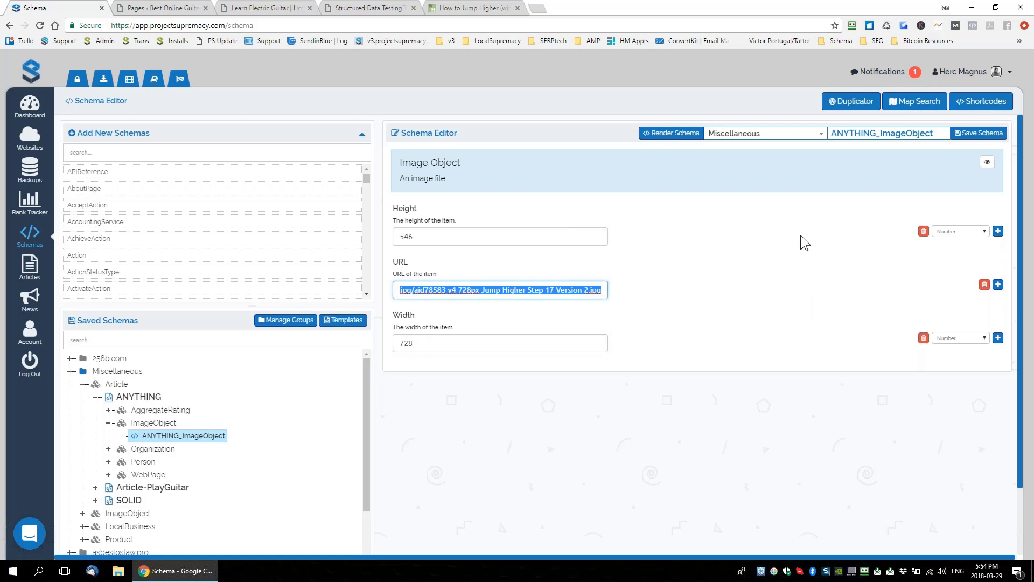
Replace the wikiHow page with a Google search for "how to do I jump higher" and examine the wikiHow listing's rating snippet.
{"action": "left_click", "coordinate": [469, 8]}
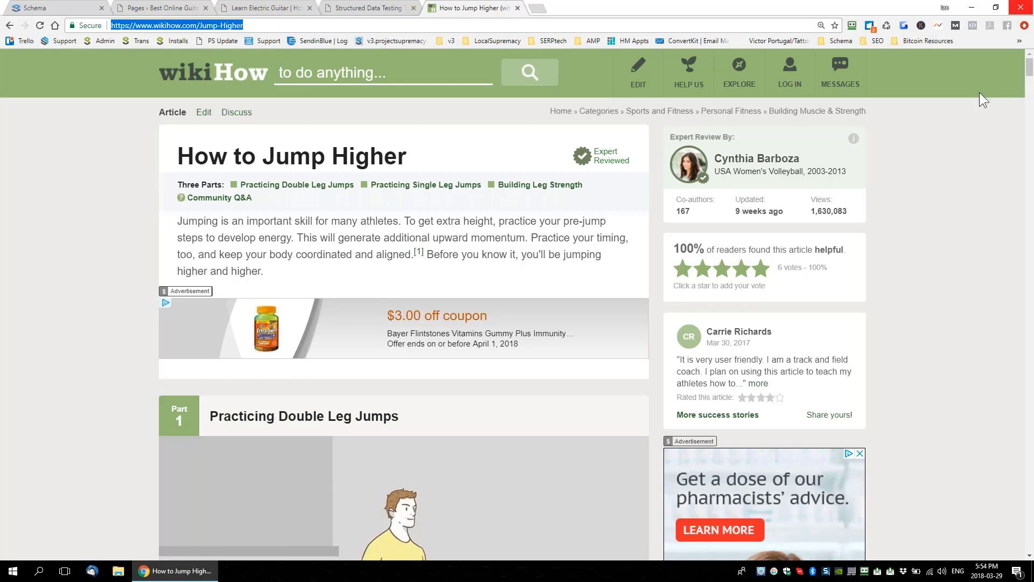
{"action": "left_click_drag", "start_coordinate": [313, 24], "coordinate": [89, 24]}
{"action": "type", "text": "how to do I jump higher"}
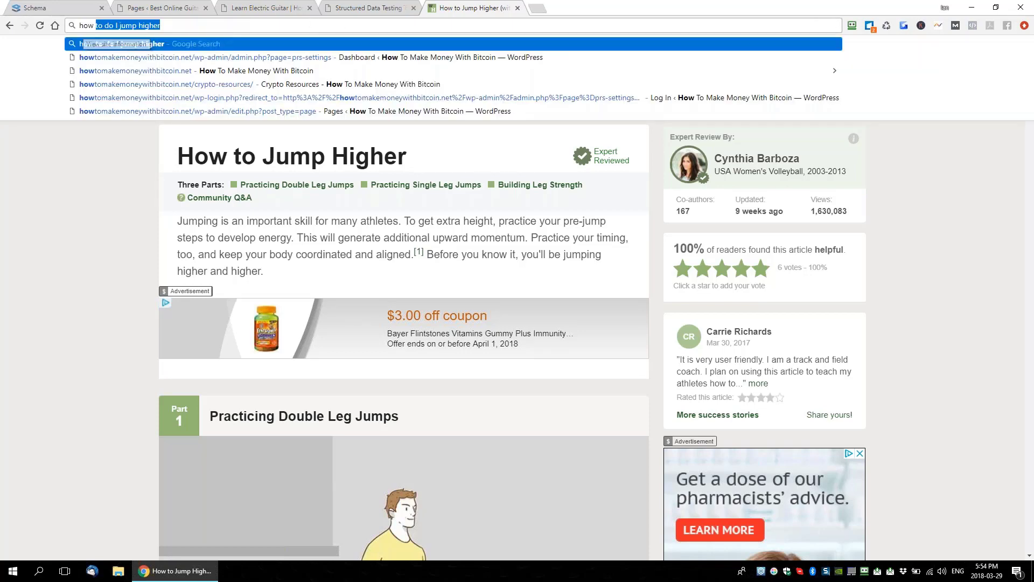
{"action": "key", "text": "Return"}
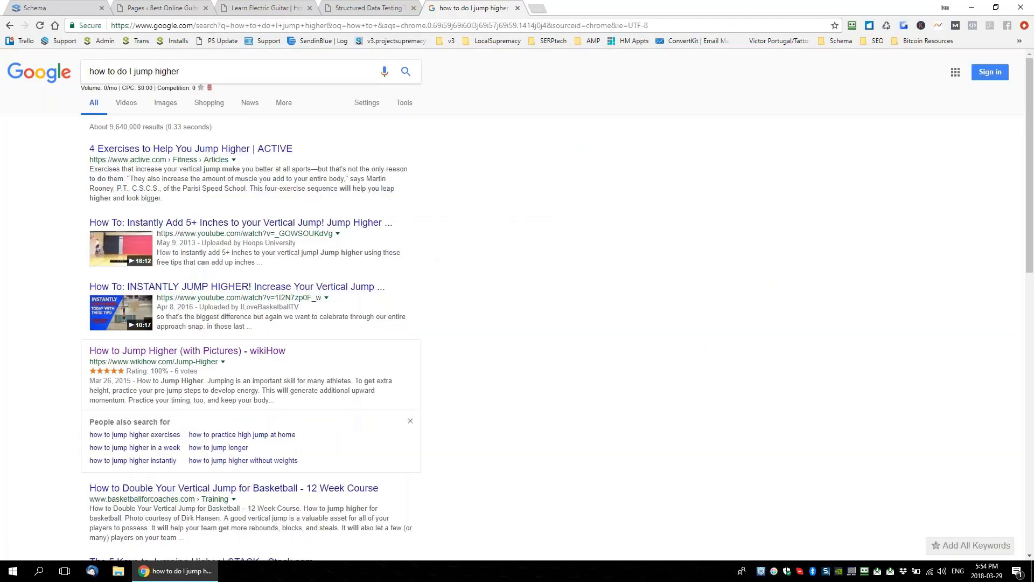
{"action": "scroll", "coordinate": [349, 389], "scroll_direction": "down", "scroll_amount": 2}
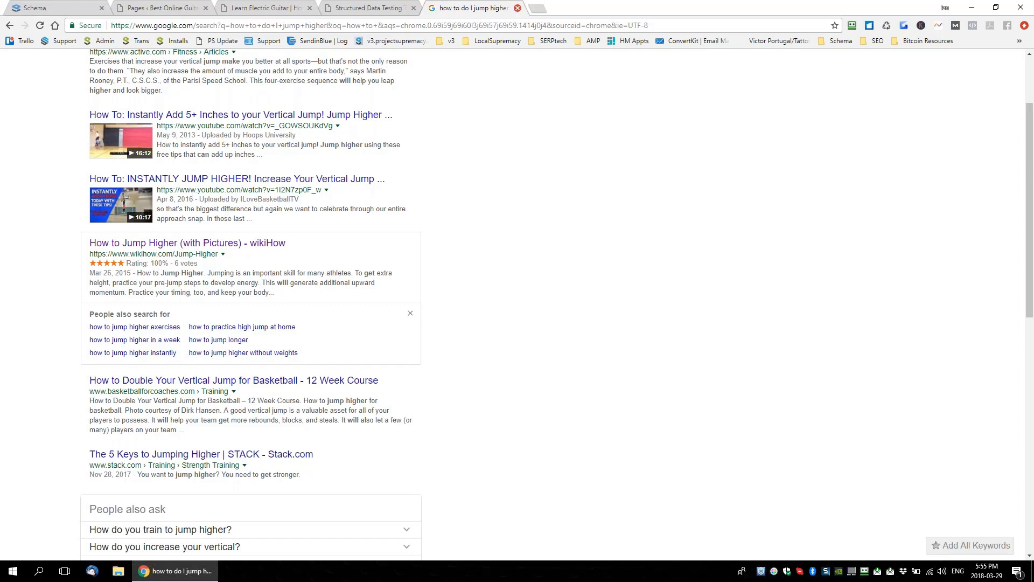
Close the Google results and Structured Data Testing Tool pages and return to the Schema Editor.
{"action": "left_click", "coordinate": [517, 8]}
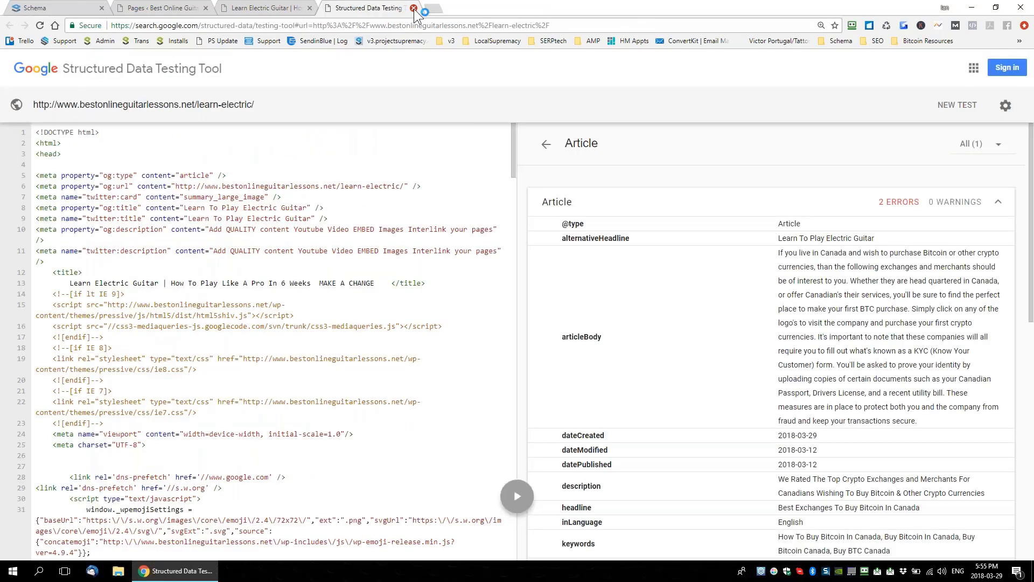
{"action": "left_click", "coordinate": [414, 8]}
{"action": "left_click", "coordinate": [50, 8]}
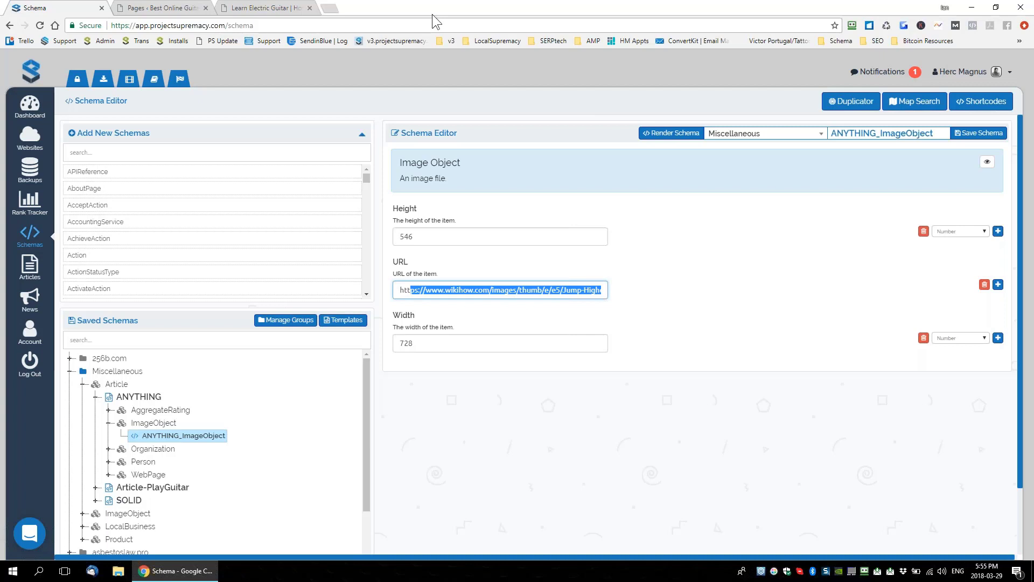
{"action": "left_click", "coordinate": [302, 79]}
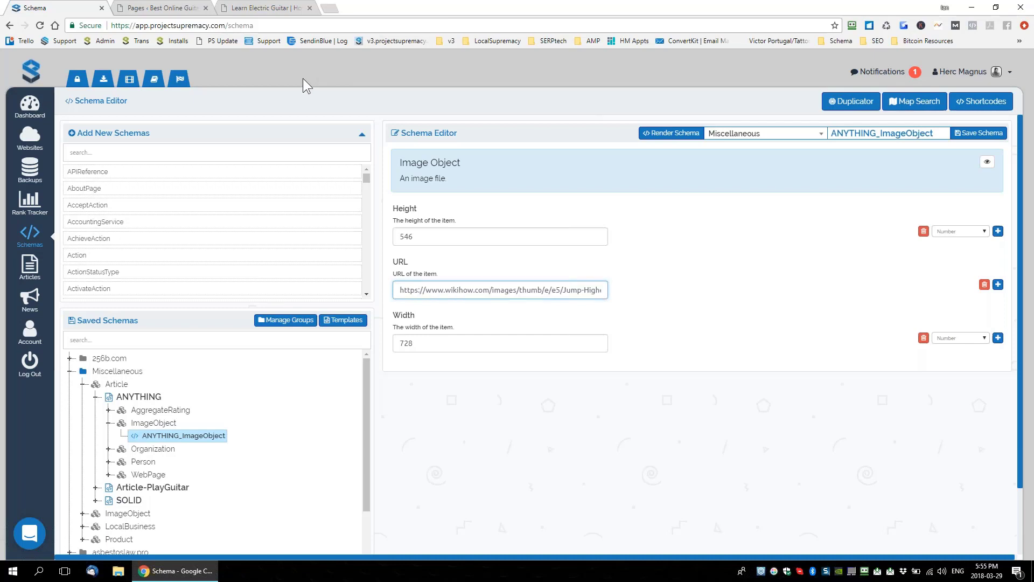
Open the Project Supremacy dashboard of howtomakemoneywithbitcoin.net in place of the guitar site's admin, and close the Learn Electric Guitar page.
{"action": "left_click", "coordinate": [180, 10]}
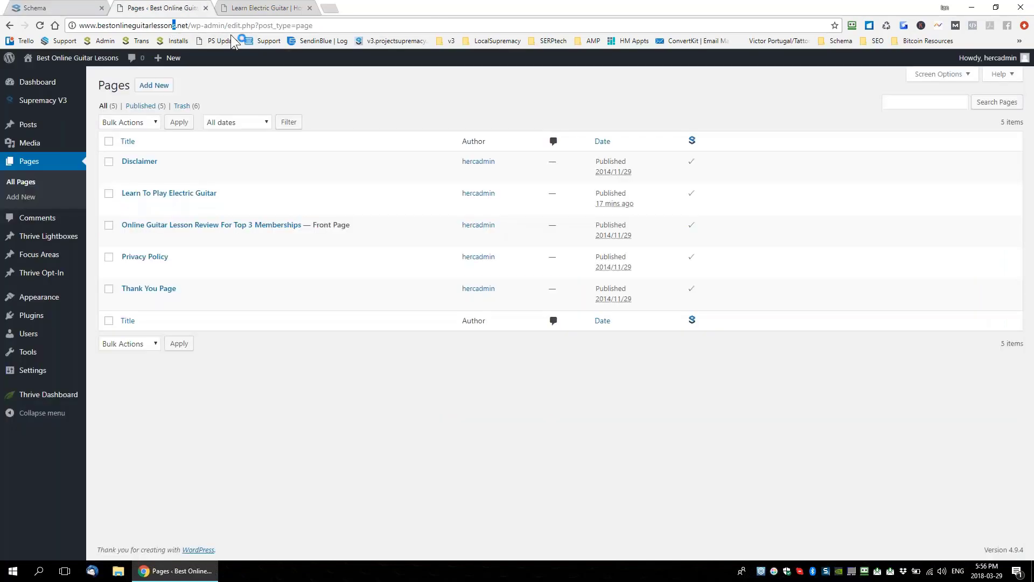
{"action": "key", "text": "ctrl+l"}
{"action": "type", "text": "howto"}
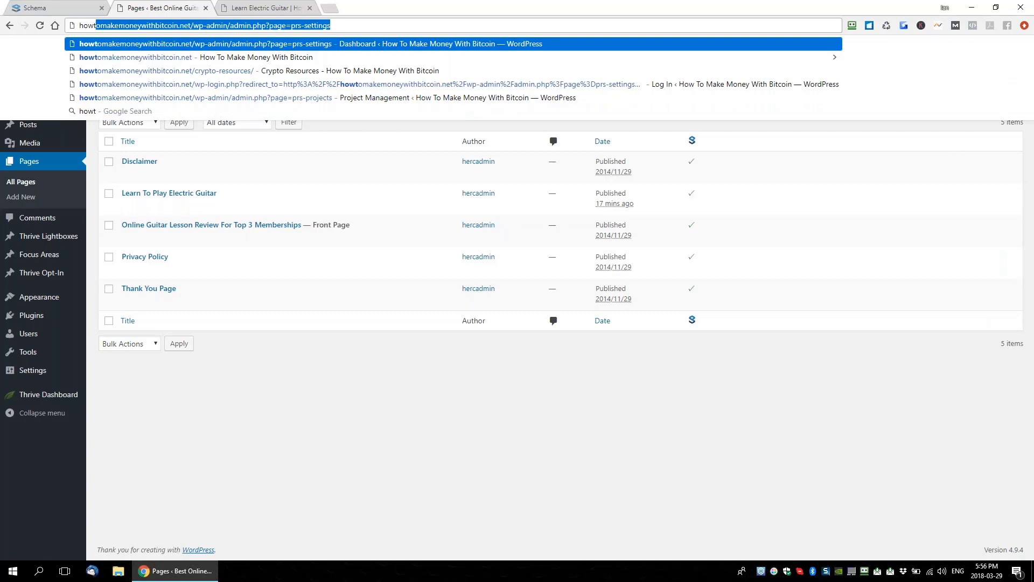
{"action": "key", "text": "Return"}
{"action": "left_click", "coordinate": [280, 8]}
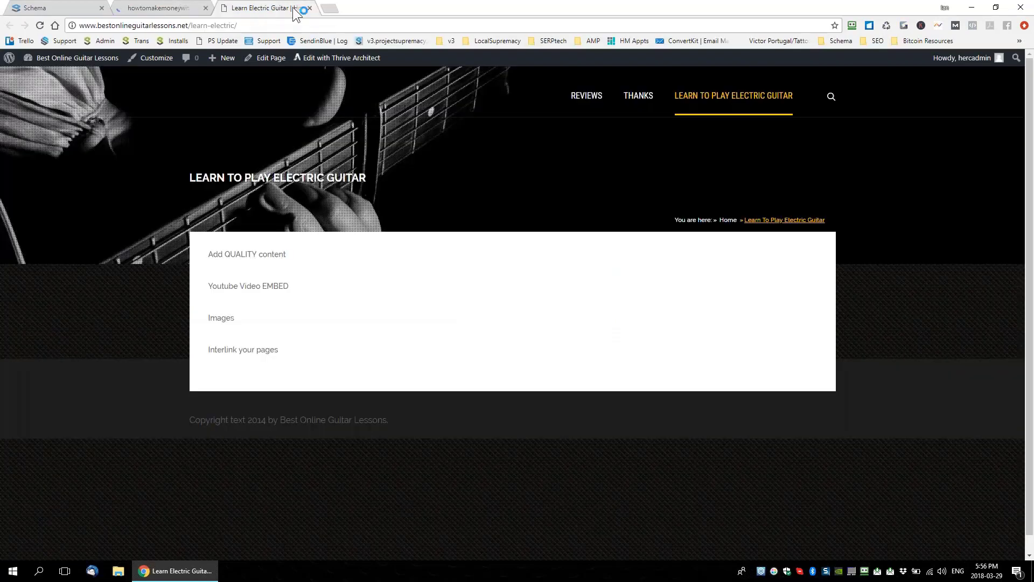
{"action": "left_click", "coordinate": [309, 8]}
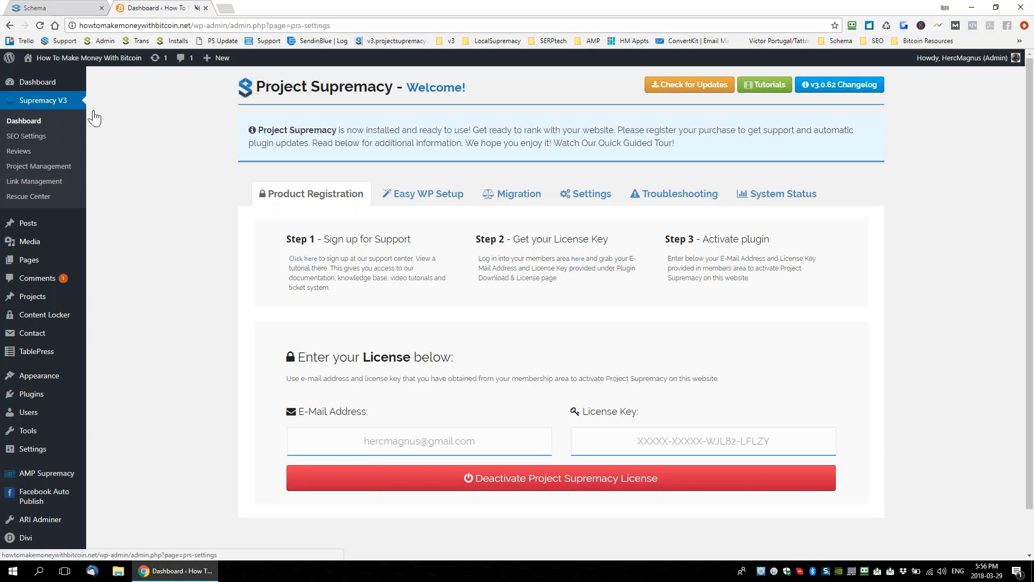
{"action": "left_click", "coordinate": [35, 8]}
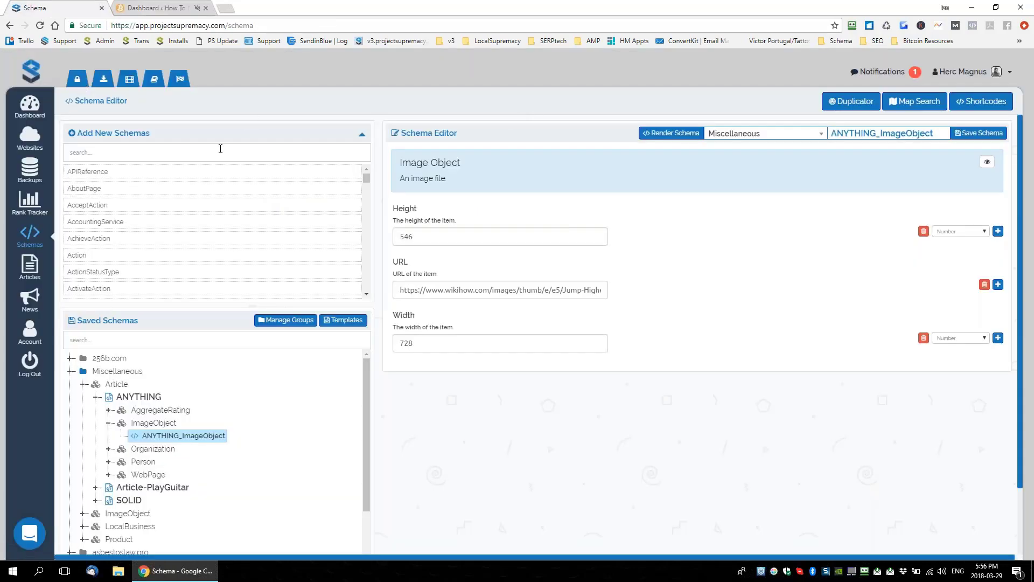
{"action": "left_click", "coordinate": [153, 7]}
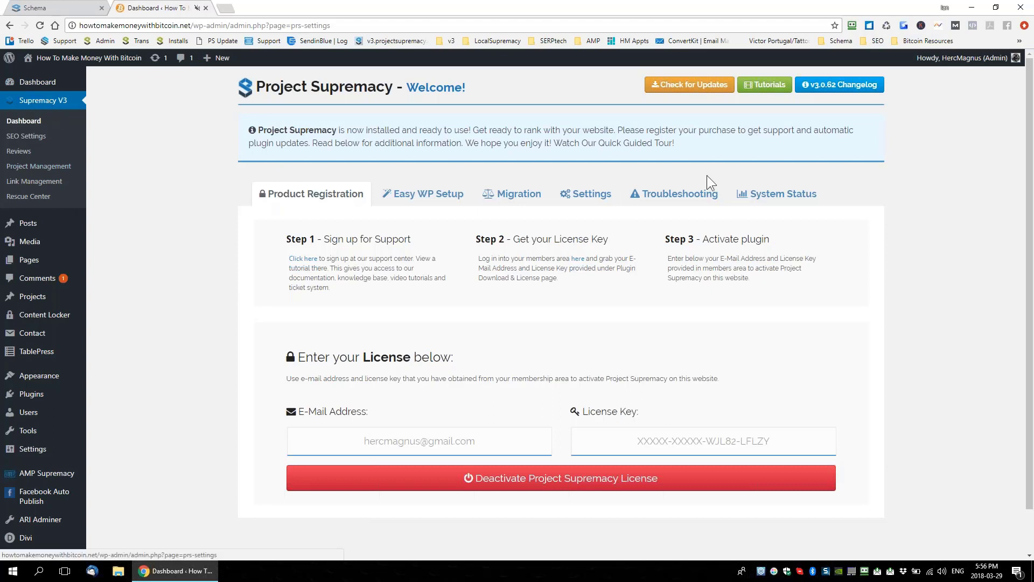
Open the plugin's SEO Settings and review the Global Scripts, including the Facebook Pixel and Adsense AutoAds code.
{"action": "left_click", "coordinate": [27, 136]}
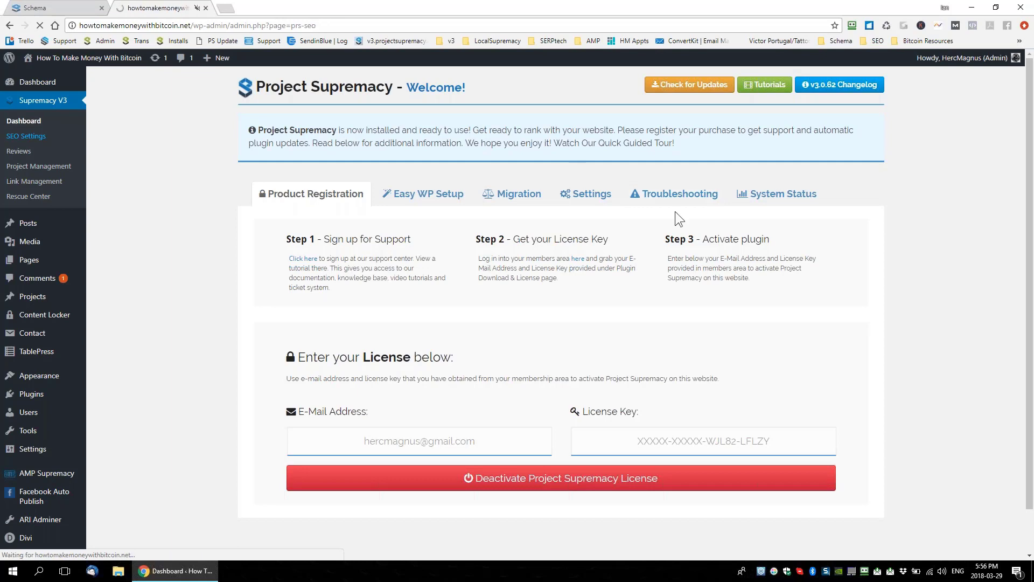
{"action": "left_click", "coordinate": [791, 185]}
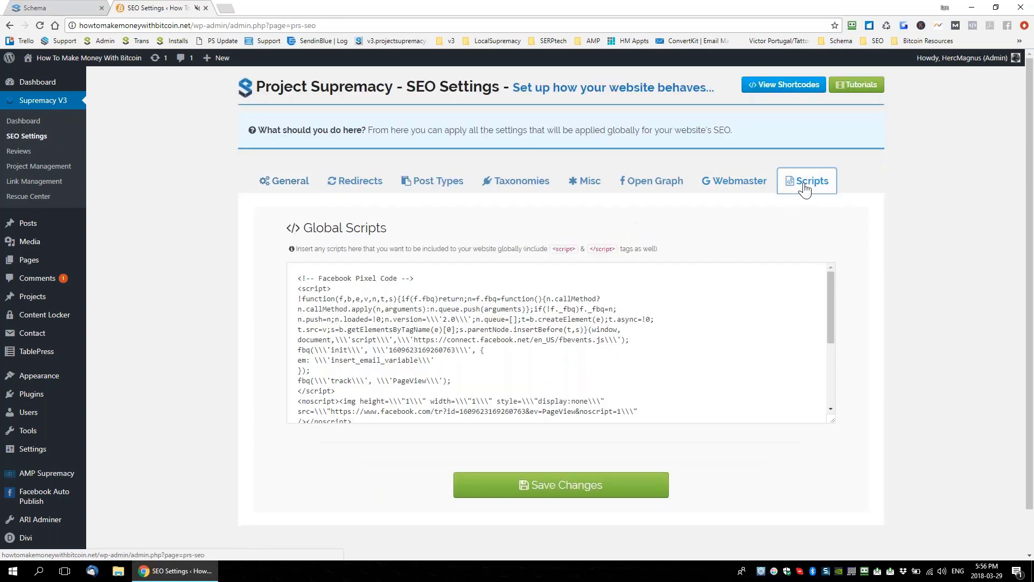
{"action": "left_click", "coordinate": [729, 183]}
{"action": "left_click", "coordinate": [658, 183]}
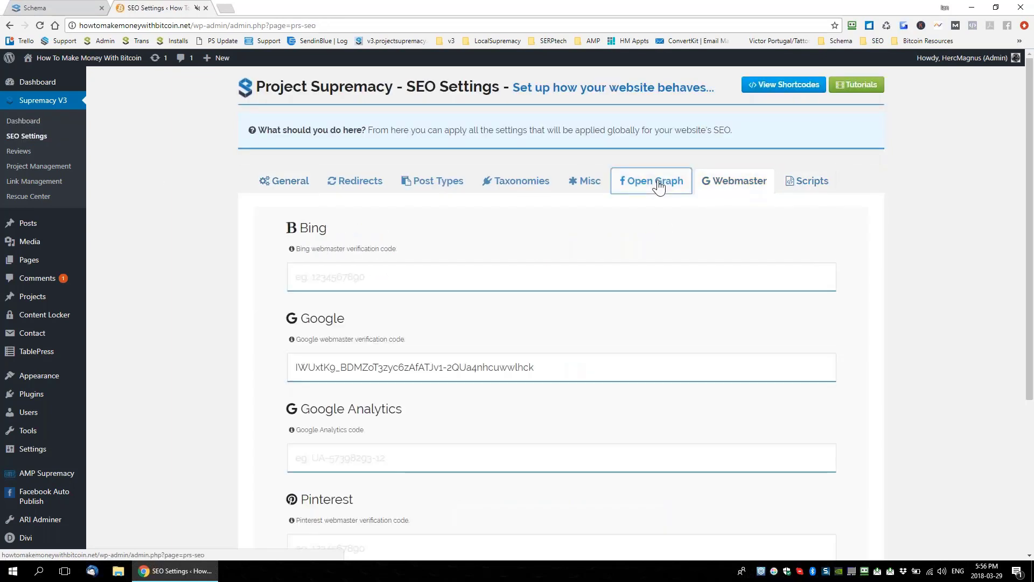
{"action": "left_click", "coordinate": [793, 185]}
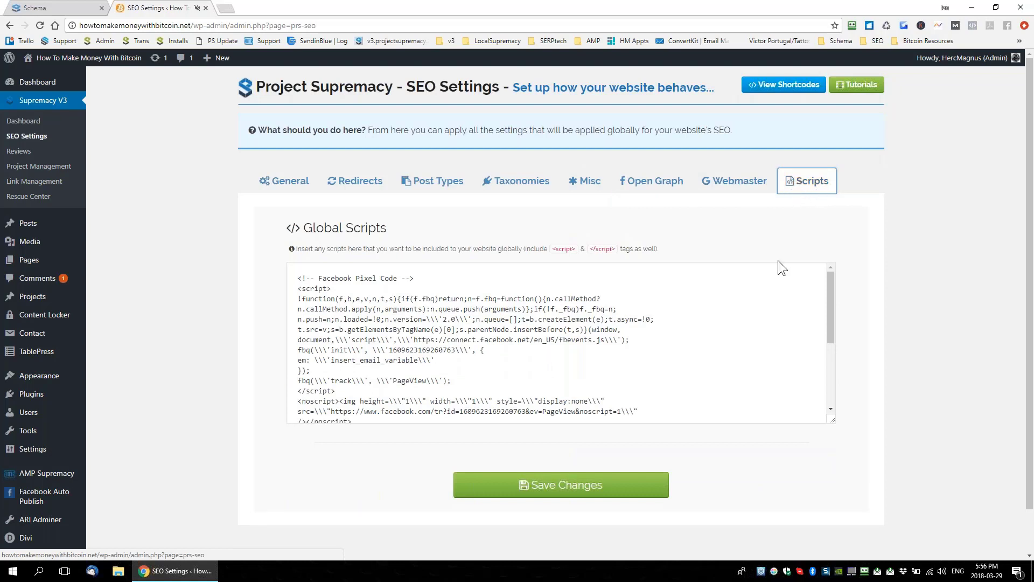
{"action": "left_click_drag", "start_coordinate": [364, 278], "coordinate": [554, 435]}
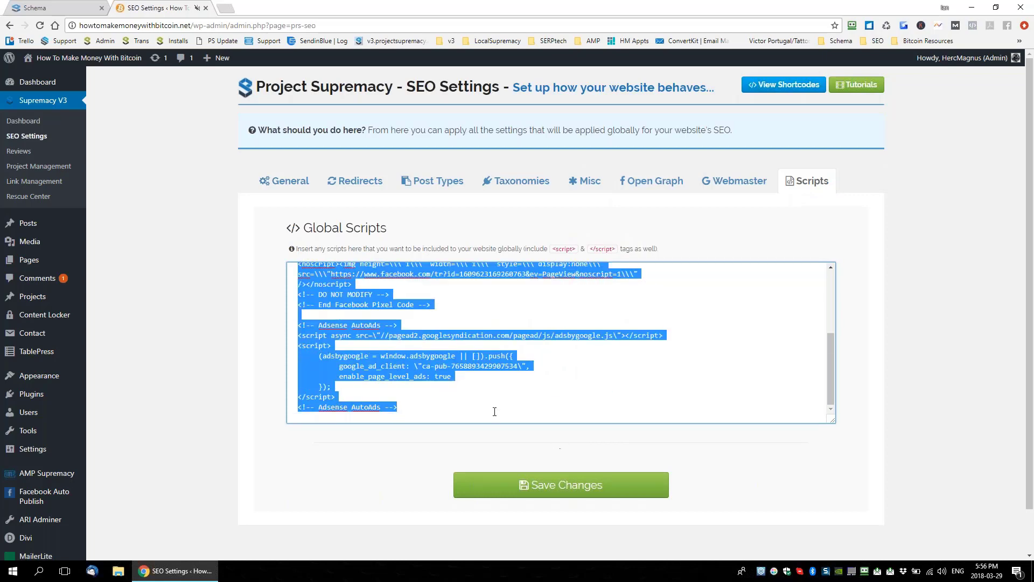
{"action": "scroll", "coordinate": [591, 348], "scroll_direction": "up", "scroll_amount": 3}
{"action": "left_click", "coordinate": [592, 361]}
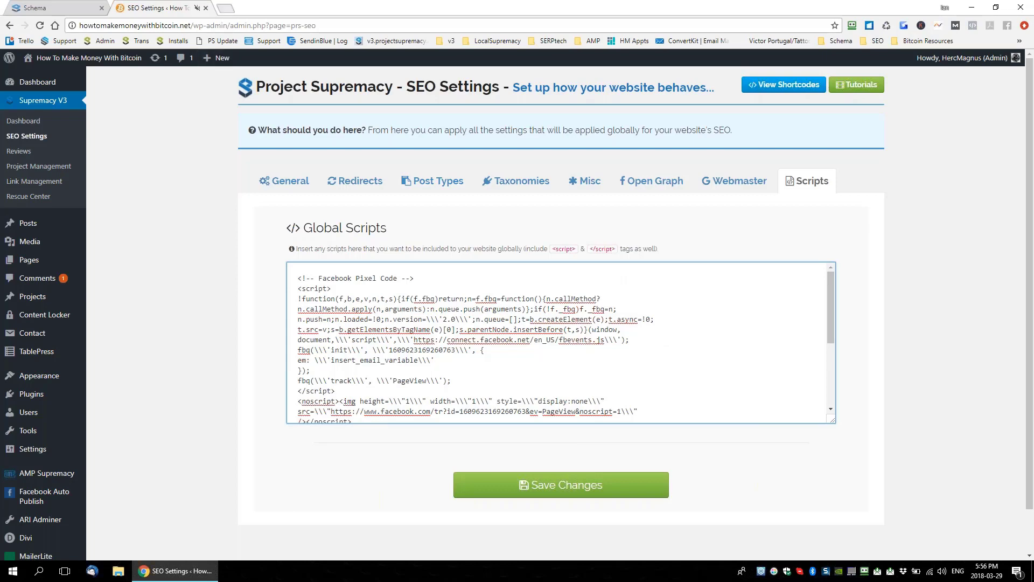
Open Facebook in a new tab and bring up the Audiences list in its Ads Manager.
{"action": "key", "text": "ctrl+t"}
{"action": "type", "text": "facebook"}
{"action": "key", "text": "Return"}
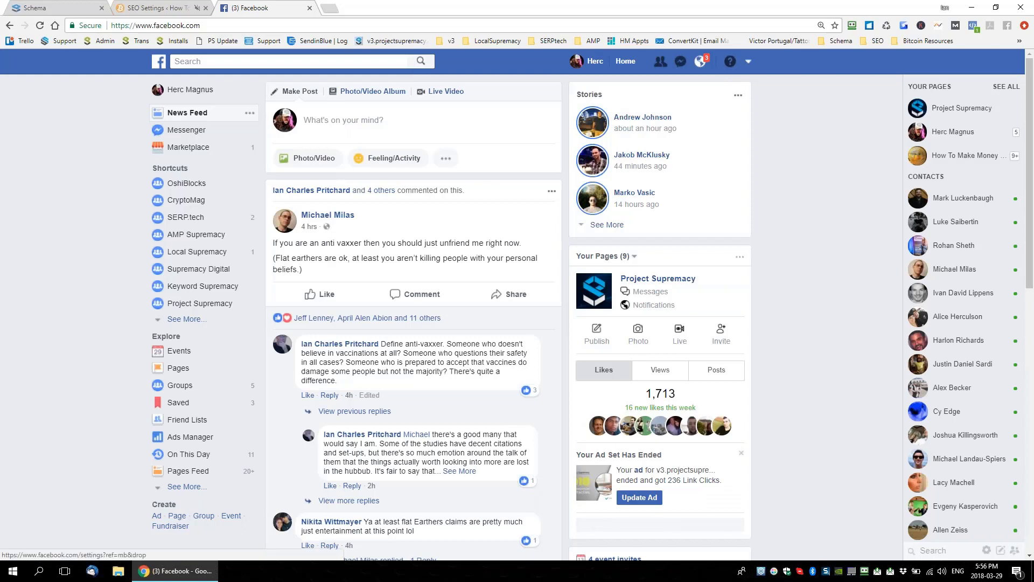
{"action": "left_click", "coordinate": [748, 61]}
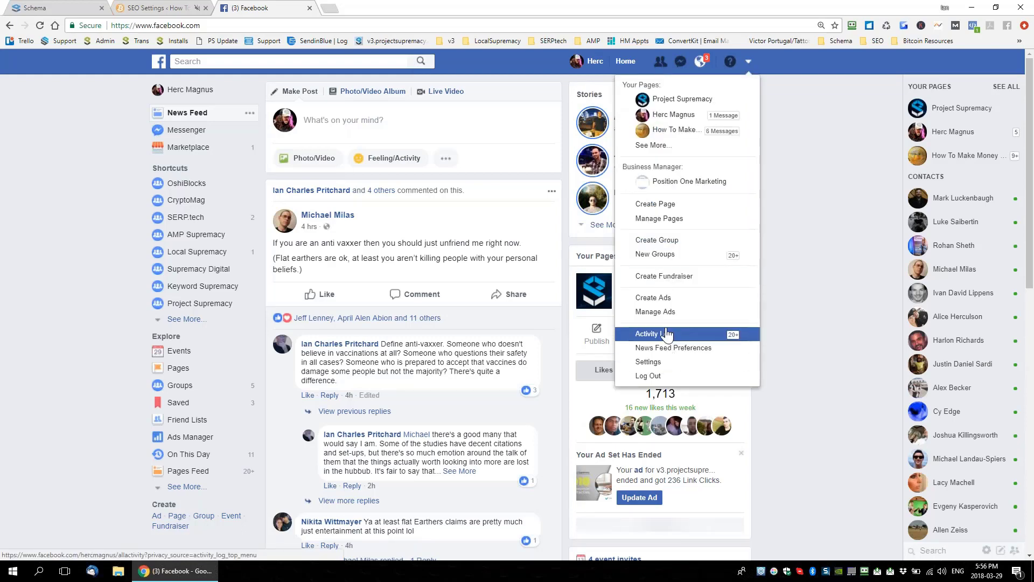
{"action": "left_click", "coordinate": [655, 312]}
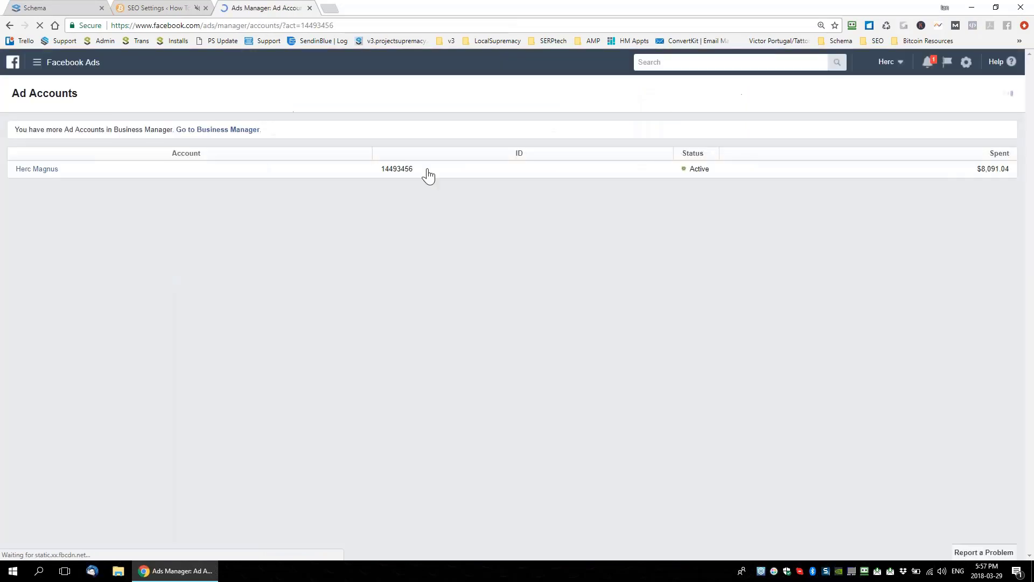
{"action": "left_click", "coordinate": [67, 62]}
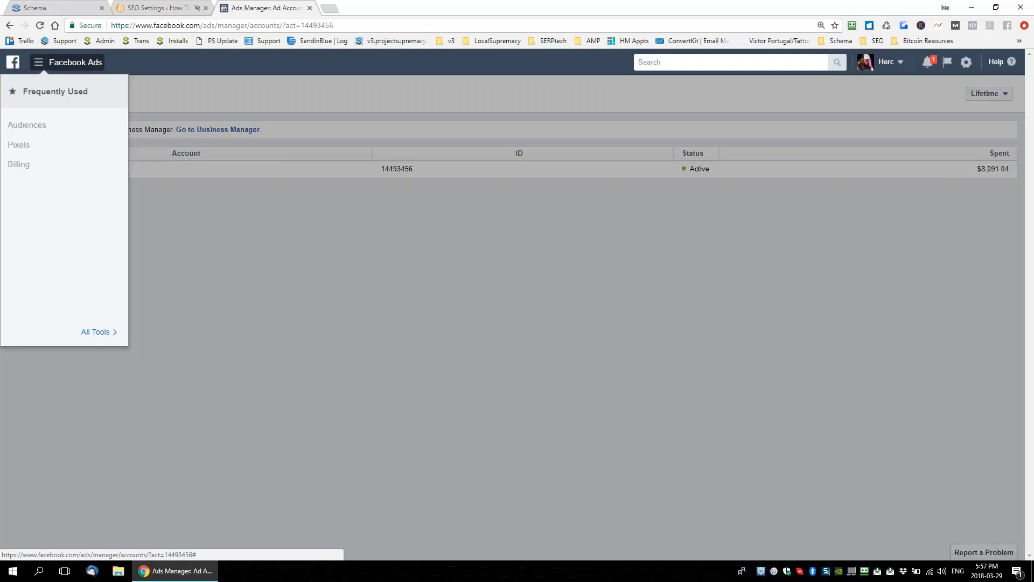
{"action": "left_click", "coordinate": [20, 127]}
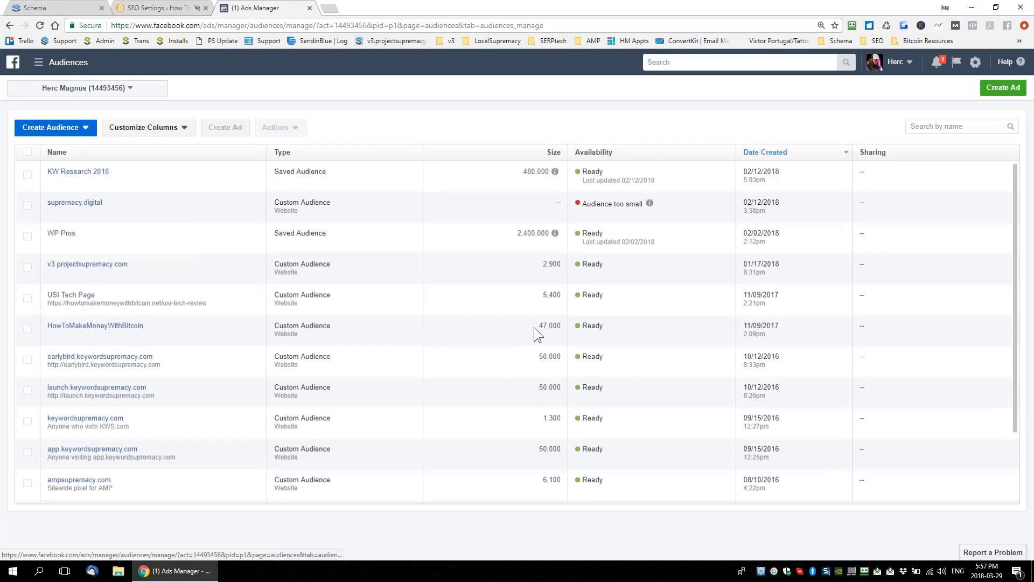
Examine the HowToMakeMoneyWithBitcoin audience size in Ads Manager alongside the Facebook Pixel code in the site's Global Scripts.
{"action": "left_click_drag", "start_coordinate": [534, 328], "coordinate": [560, 340]}
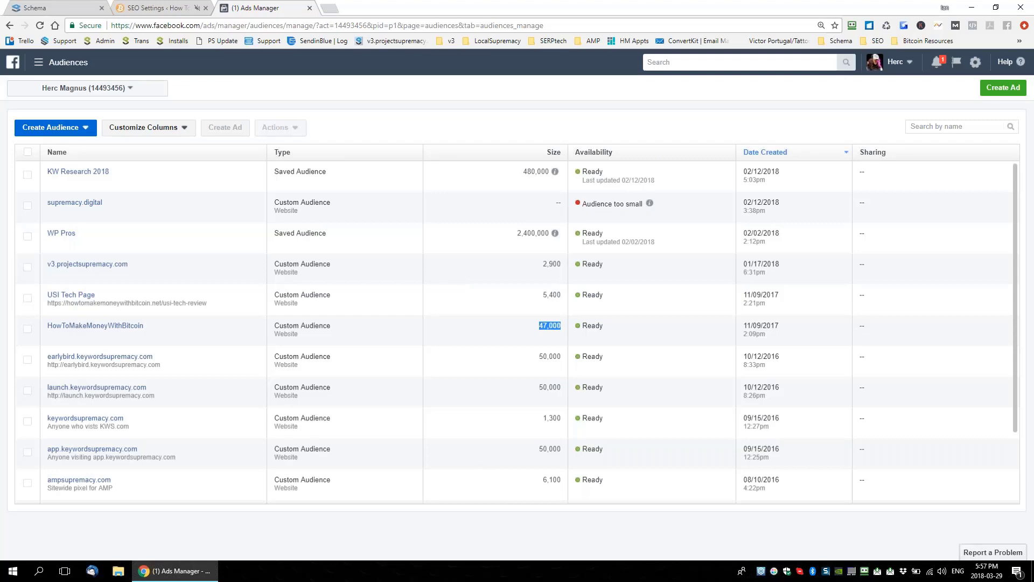
{"action": "key", "text": "ctrl+shift+Tab"}
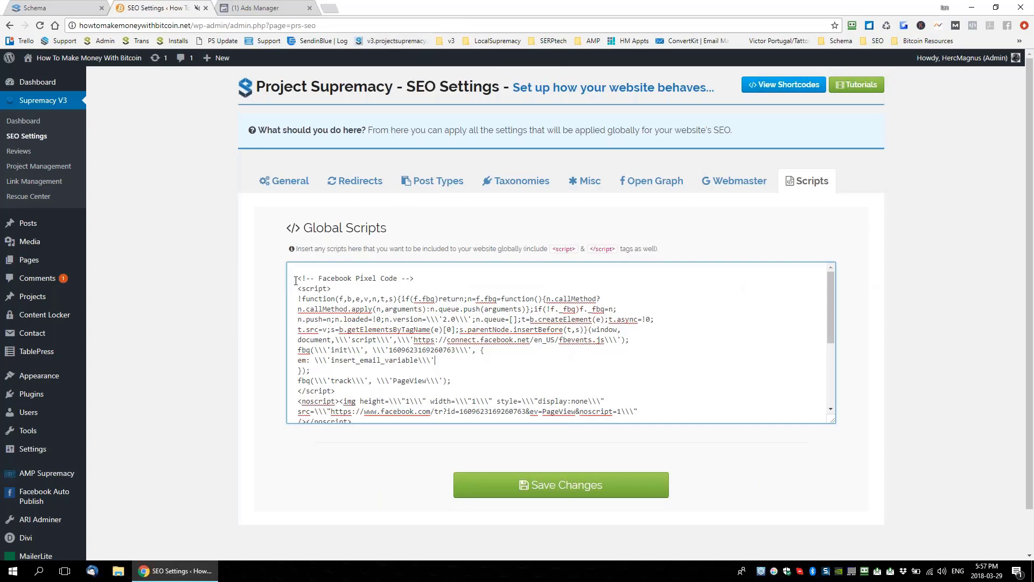
{"action": "left_click_drag", "start_coordinate": [295, 280], "coordinate": [463, 306]}
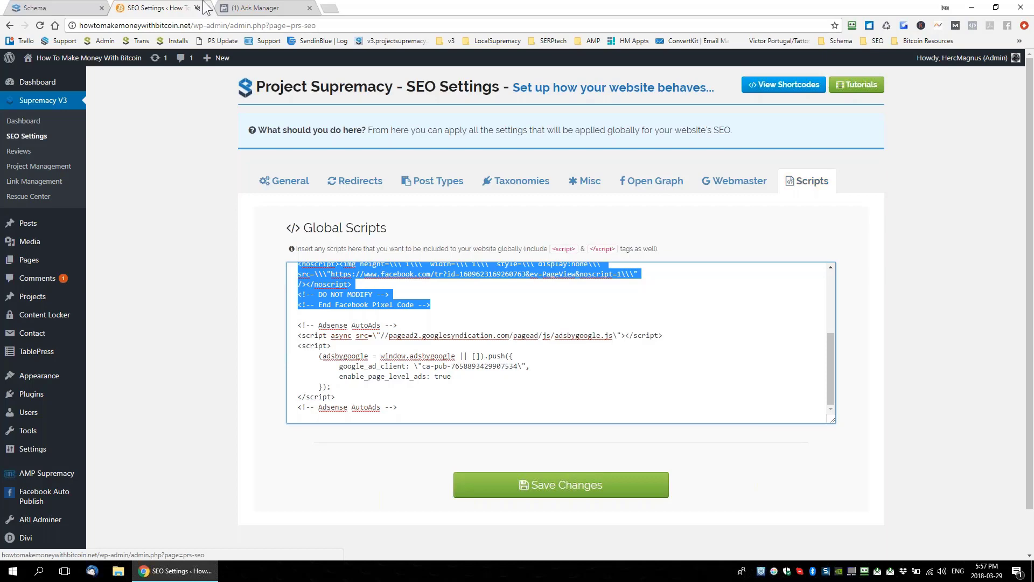
{"action": "left_click", "coordinate": [250, 8]}
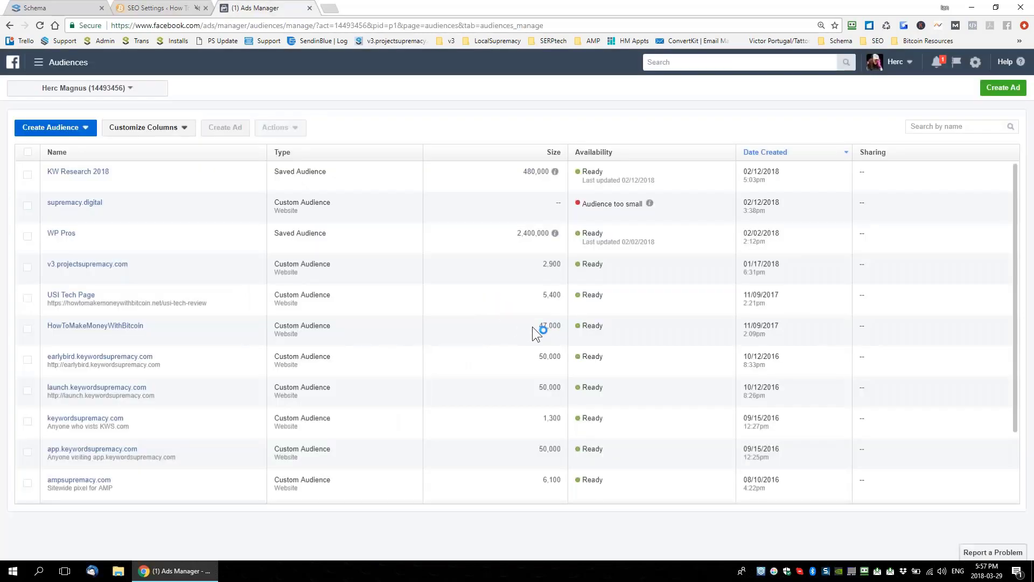
{"action": "left_click_drag", "start_coordinate": [532, 326], "coordinate": [560, 325]}
{"action": "left_click", "coordinate": [148, 9]}
{"action": "left_click", "coordinate": [444, 312]}
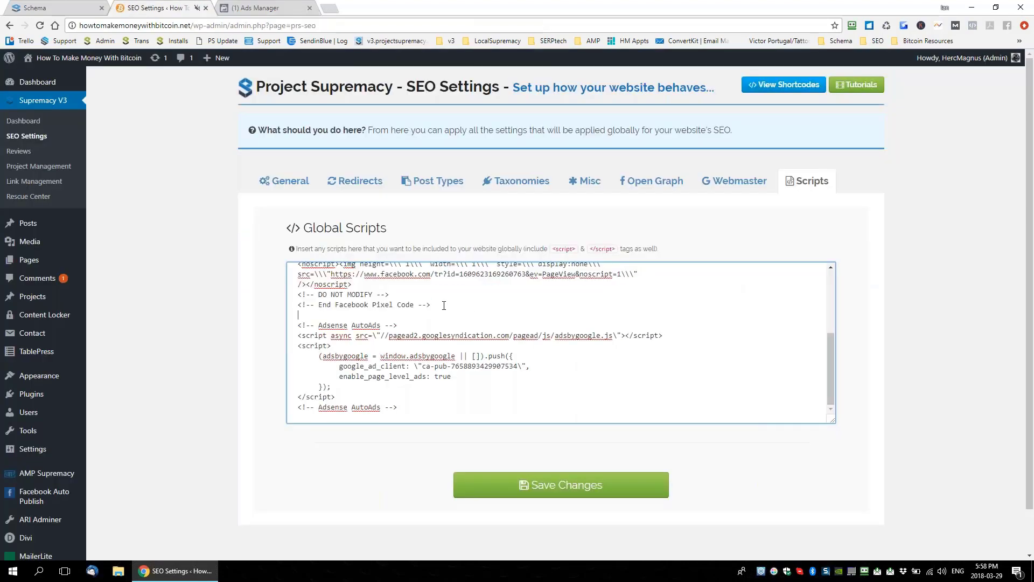
{"action": "left_click_drag", "start_coordinate": [443, 305], "coordinate": [284, 289]}
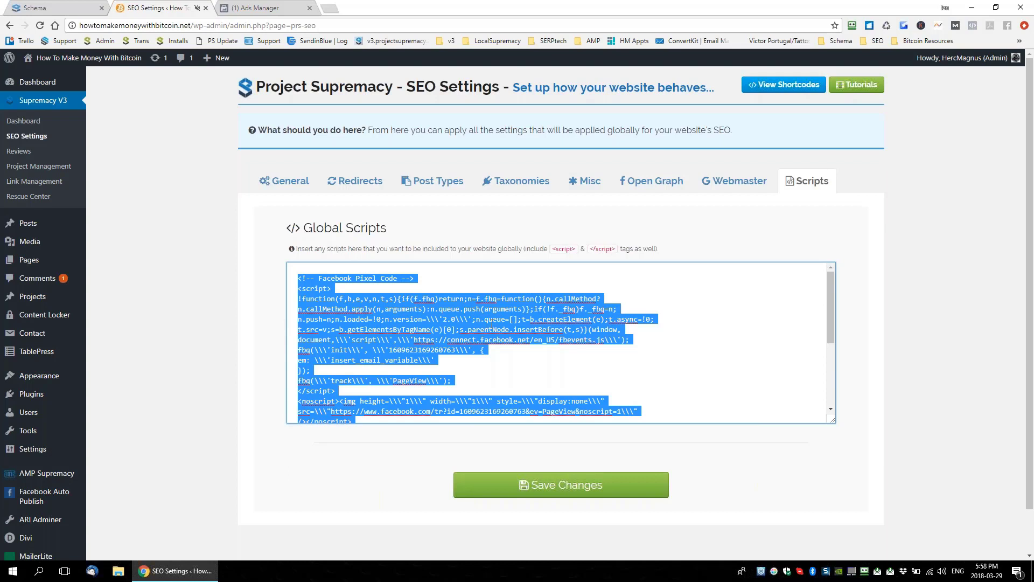
{"action": "left_click", "coordinate": [137, 25]}
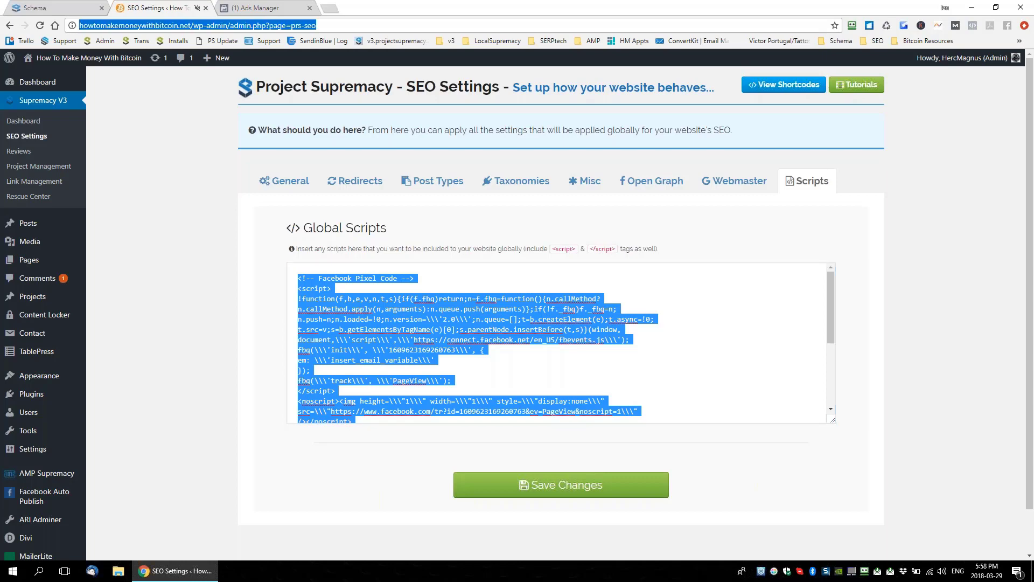
Load the Facebook home page in place of the Ads Manager audiences list.
{"action": "left_click", "coordinate": [238, 9]}
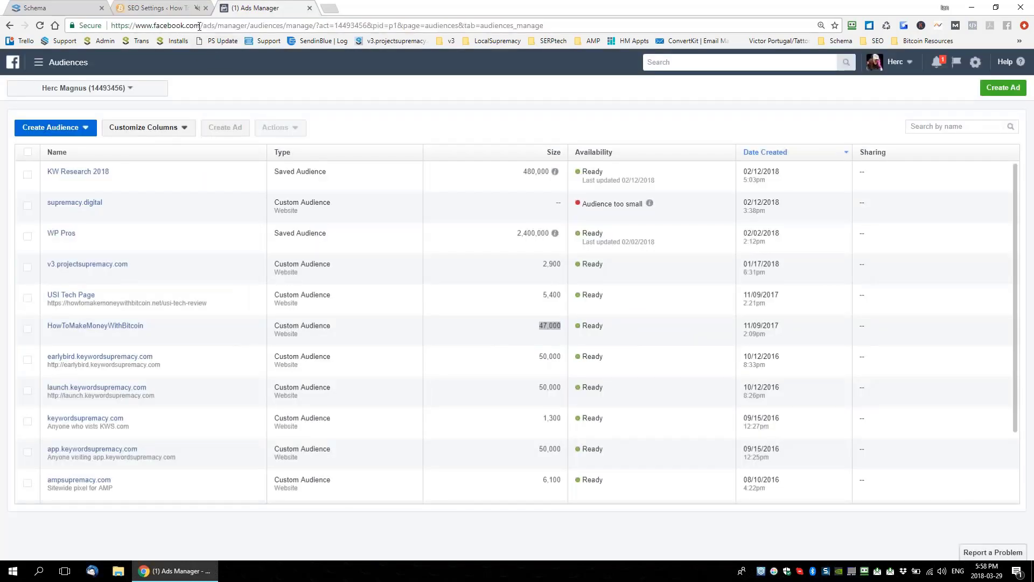
{"action": "left_click_drag", "start_coordinate": [204, 25], "coordinate": [632, 73]}
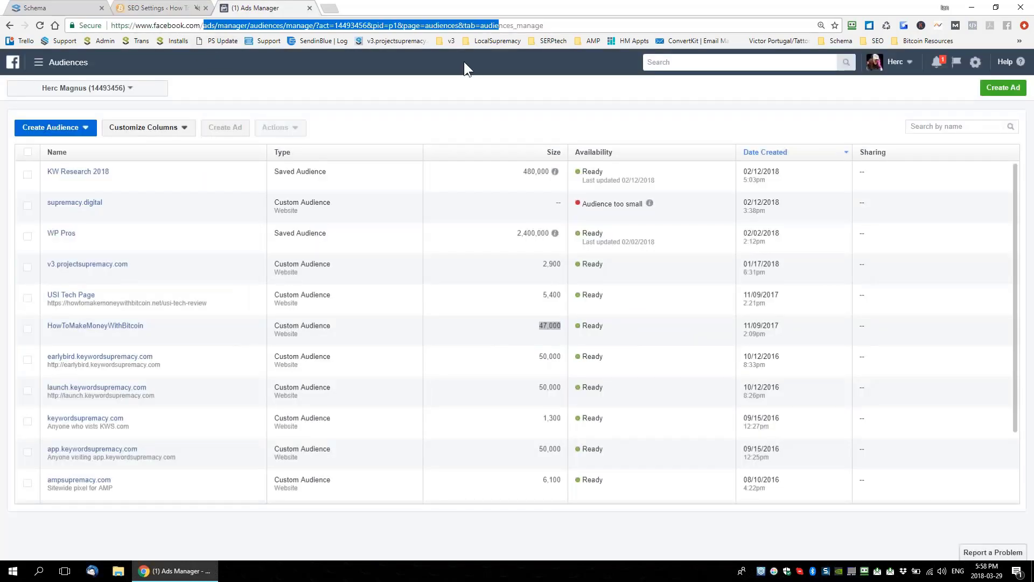
{"action": "key", "text": "shift+Right"}
{"action": "key", "text": "shift+Right"}
{"action": "key", "text": "shift+Right"}
{"action": "key", "text": "shift+Right"}
{"action": "key", "text": "shift+Right"}
{"action": "key", "text": "shift+Right"}
{"action": "key", "text": "shift+Right"}
{"action": "key", "text": "shift+Right"}
{"action": "key", "text": "shift+Right"}
{"action": "key", "text": "shift+Right"}
{"action": "key", "text": "shift+Right"}
{"action": "key", "text": "BackSpace"}
{"action": "key", "text": "Return"}
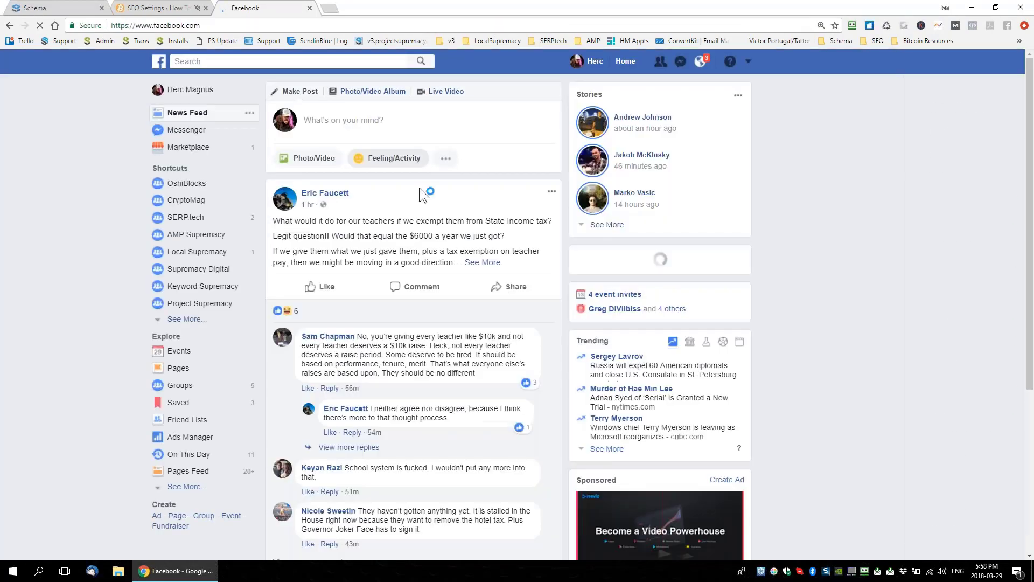
Search Facebook for howtomakemoneywithbitcoin and open the How To Make Money With Bitcoin page.
{"action": "left_click", "coordinate": [243, 60]}
{"action": "type", "text": "ho"}
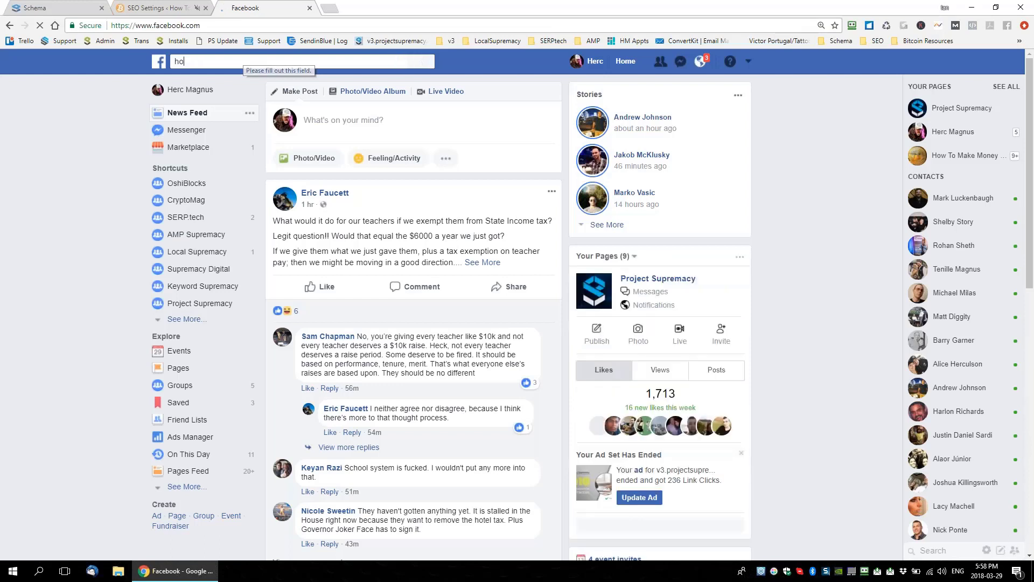
{"action": "type", "text": "wtomake"}
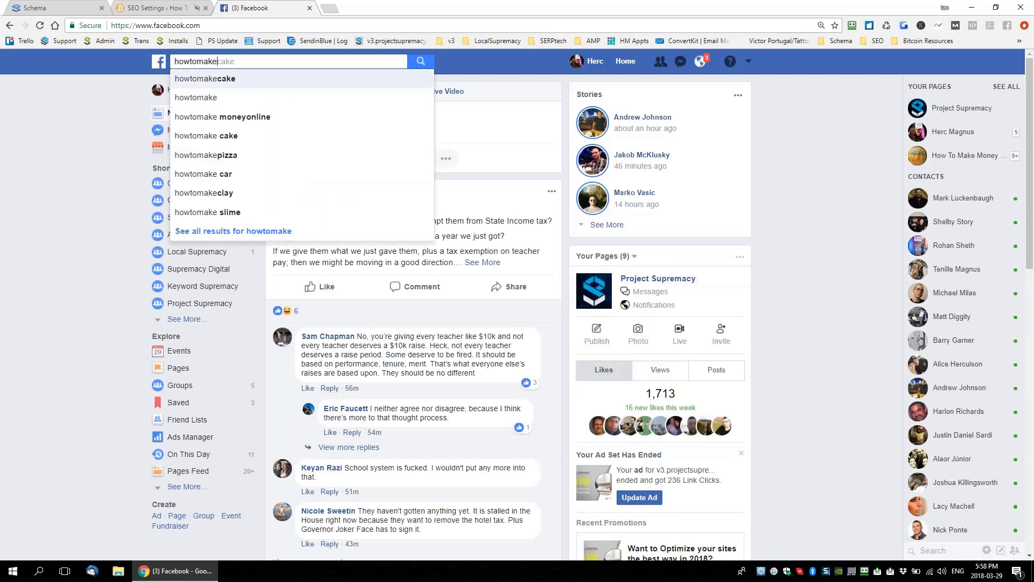
{"action": "type", "text": "moneywith"}
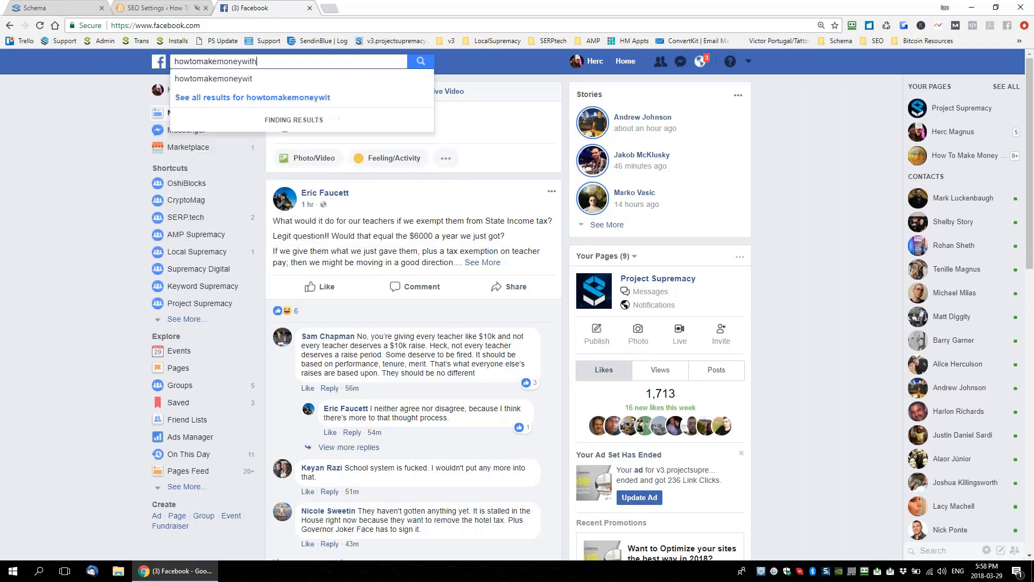
{"action": "type", "text": "bitcoin"}
{"action": "key", "text": "Return"}
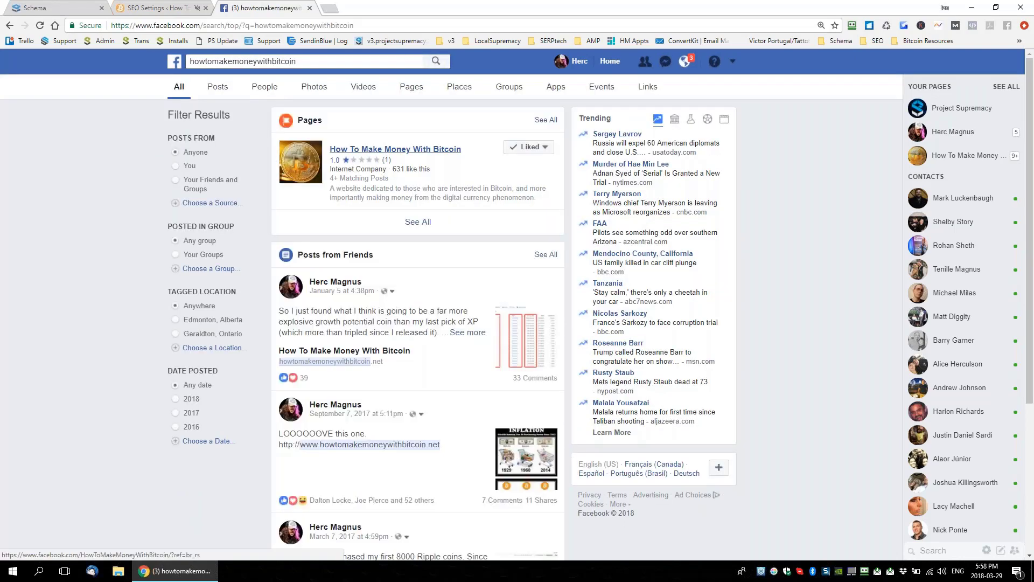
{"action": "left_click", "coordinate": [395, 149]}
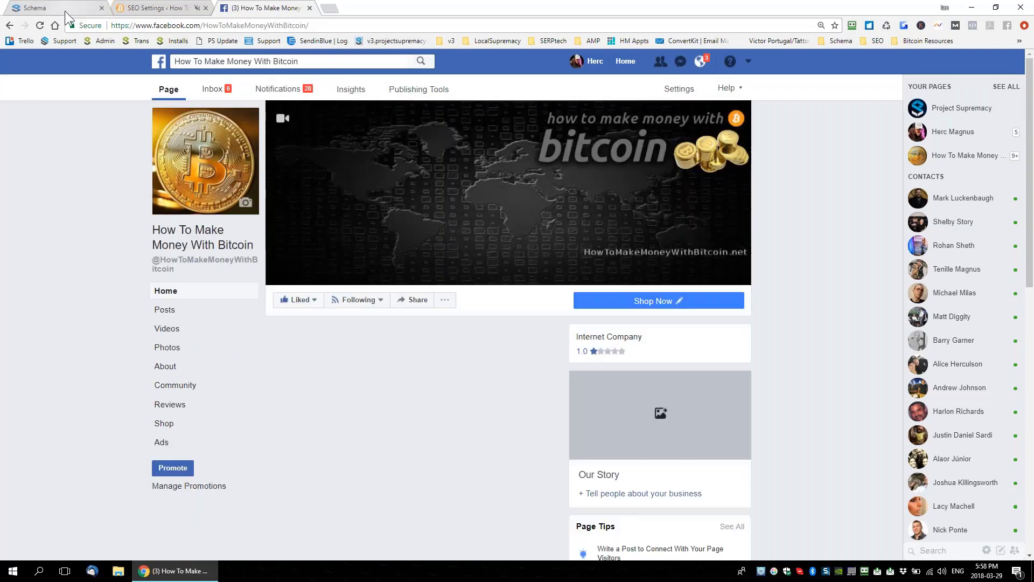
Open the bitcoin site's list of all pages and view Best Exchanges To Buy Bitcoin In Canada in a new tab.
{"action": "left_click", "coordinate": [65, 11]}
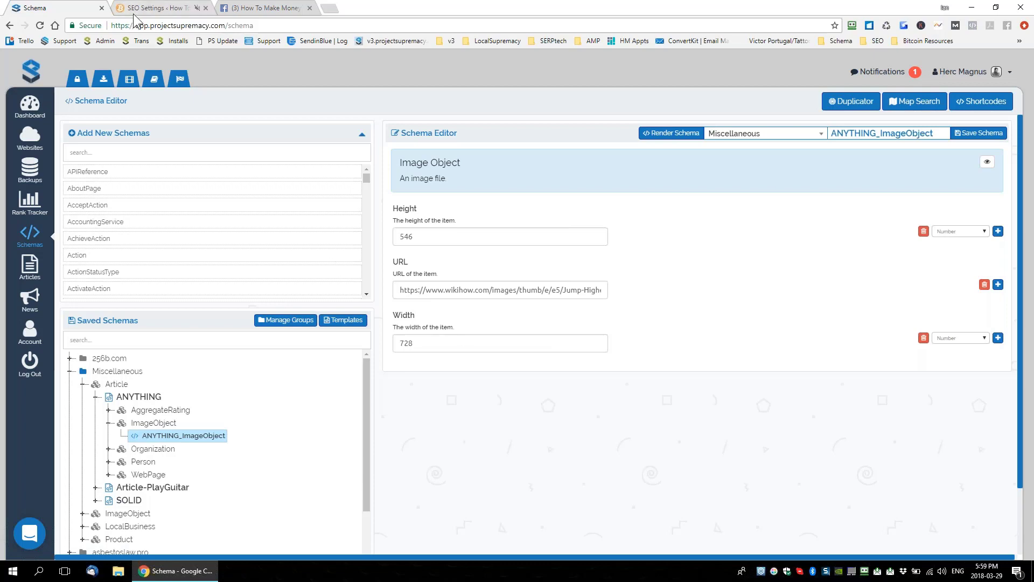
{"action": "left_click", "coordinate": [159, 8]}
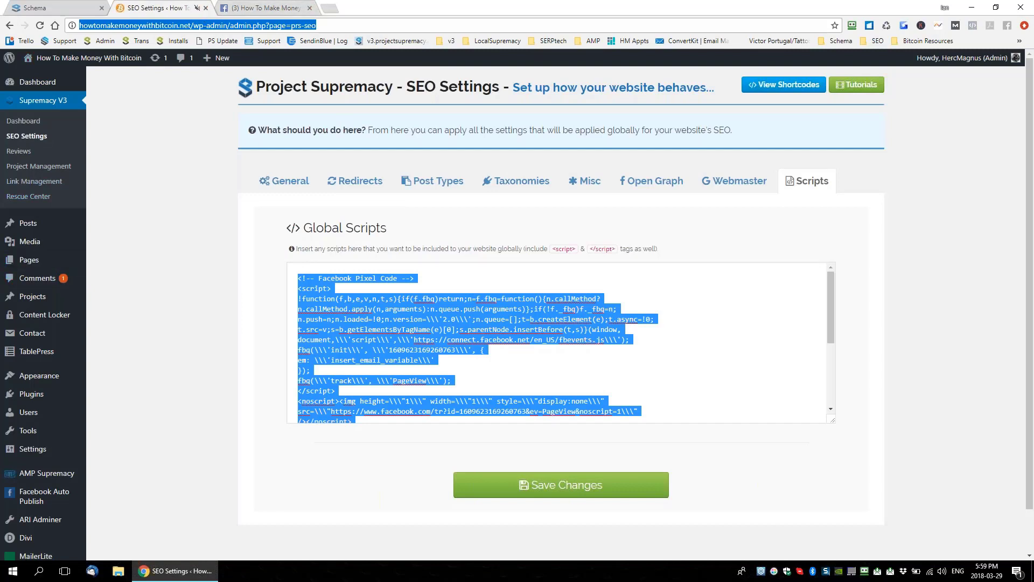
{"action": "mouse_move", "coordinate": [25, 261]}
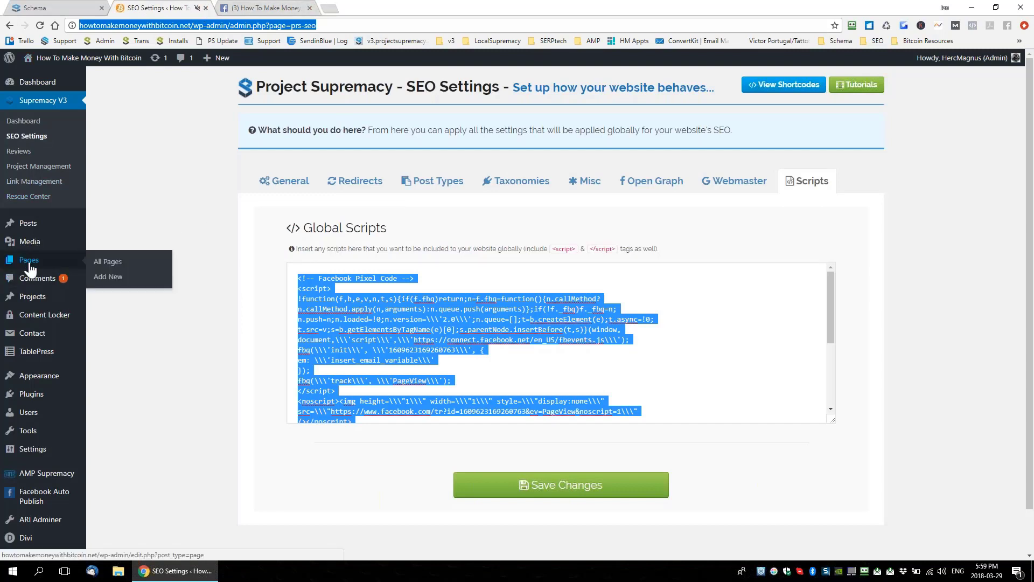
{"action": "left_click", "coordinate": [119, 266]}
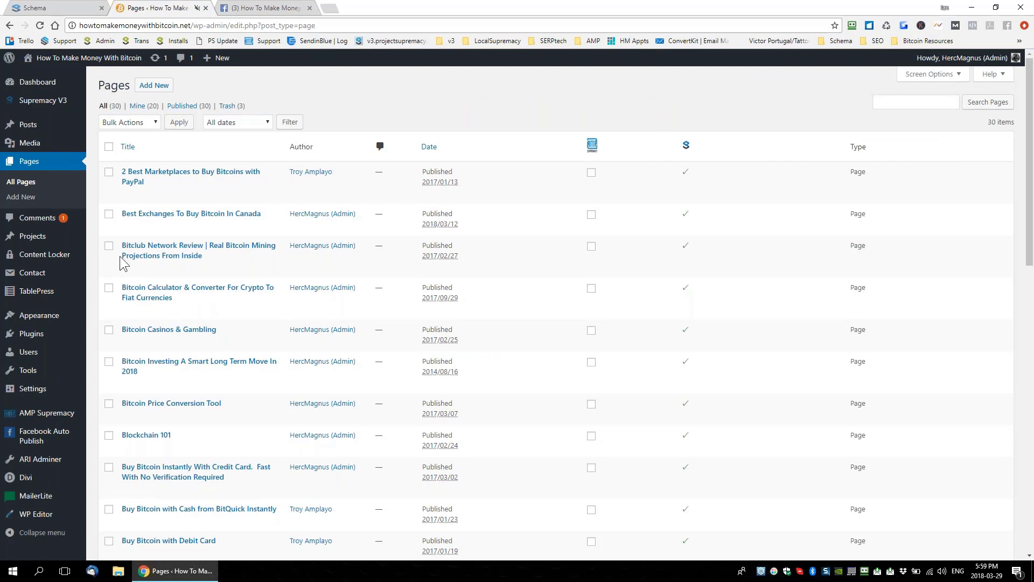
{"action": "mouse_move", "coordinate": [164, 221]}
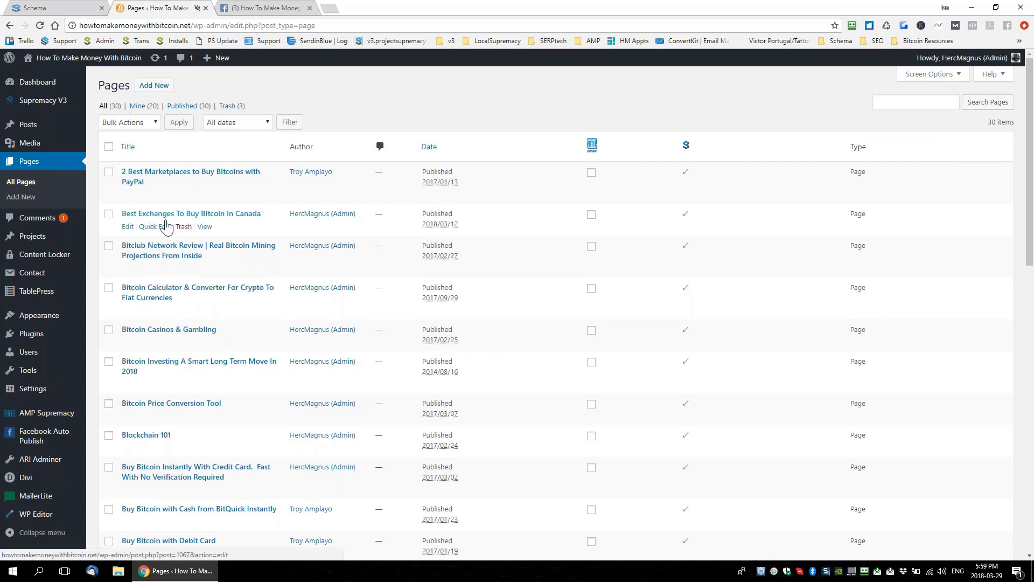
{"action": "right_click", "coordinate": [207, 226]}
{"action": "left_click", "coordinate": [232, 233]}
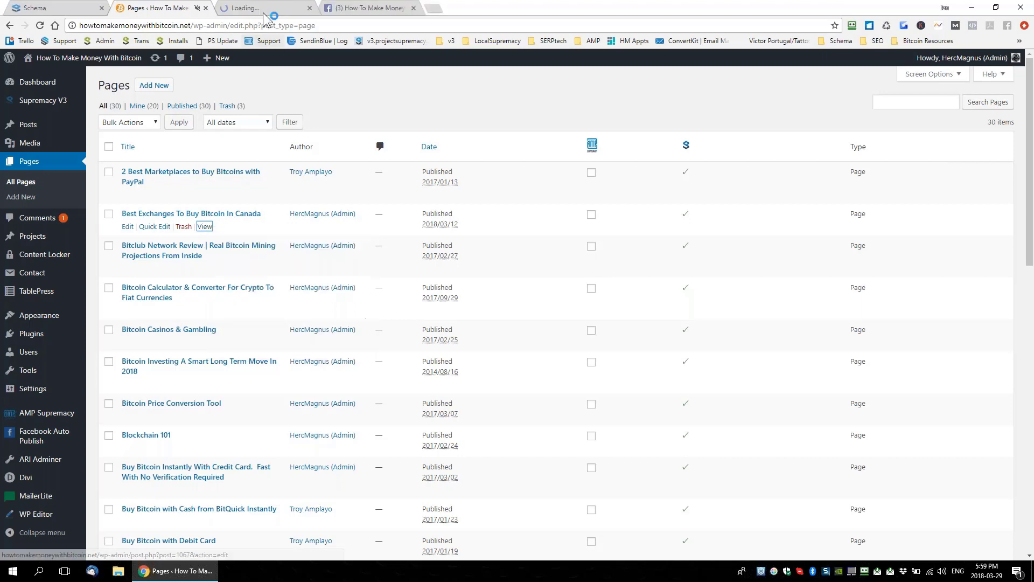
{"action": "left_click", "coordinate": [265, 11]}
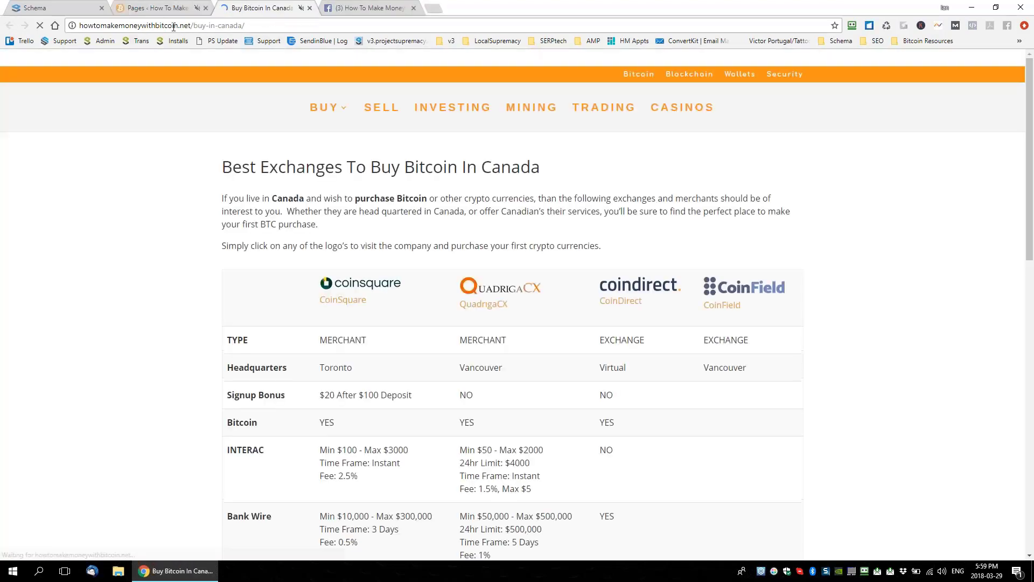
Review the Best Exchanges To Buy Bitcoin In Canada page, including its address, heading, comparison table and star rating.
{"action": "left_click_drag", "start_coordinate": [194, 25], "coordinate": [310, 29]}
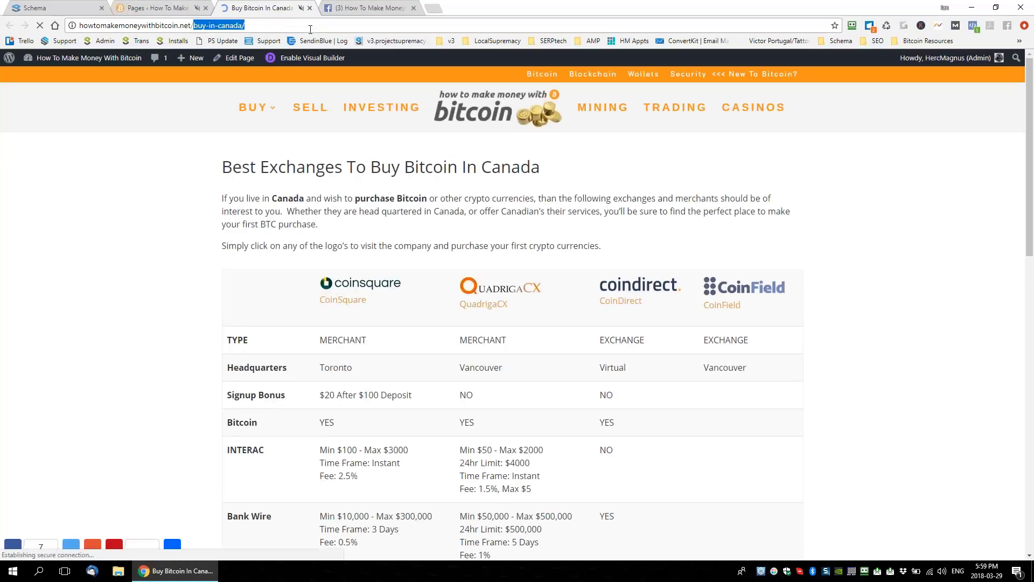
{"action": "left_click_drag", "start_coordinate": [231, 170], "coordinate": [593, 182]}
{"action": "left_click", "coordinate": [593, 182]}
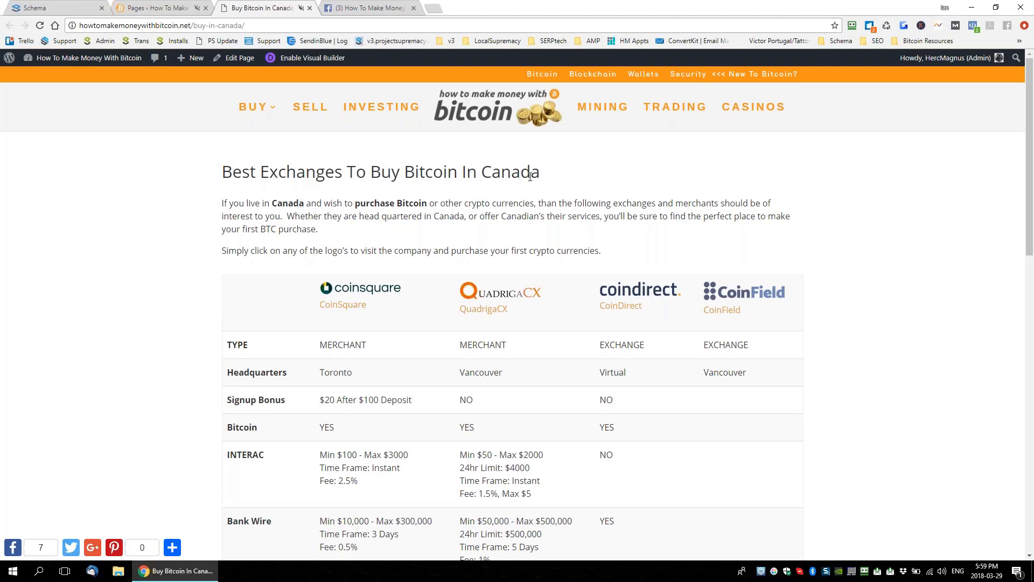
{"action": "scroll", "coordinate": [530, 177], "scroll_direction": "down", "scroll_amount": 10}
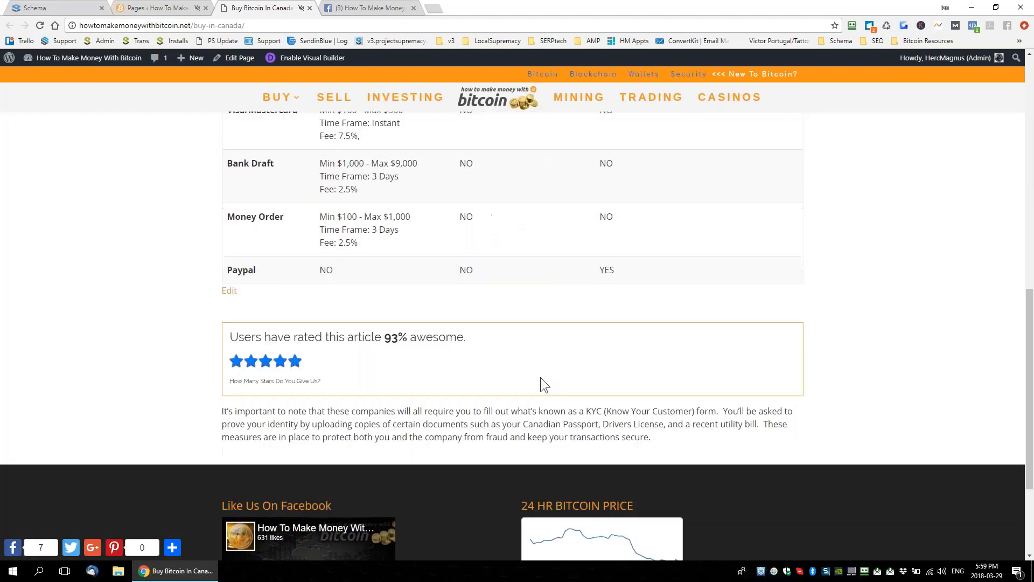
{"action": "scroll", "coordinate": [540, 377], "scroll_direction": "up", "scroll_amount": 10}
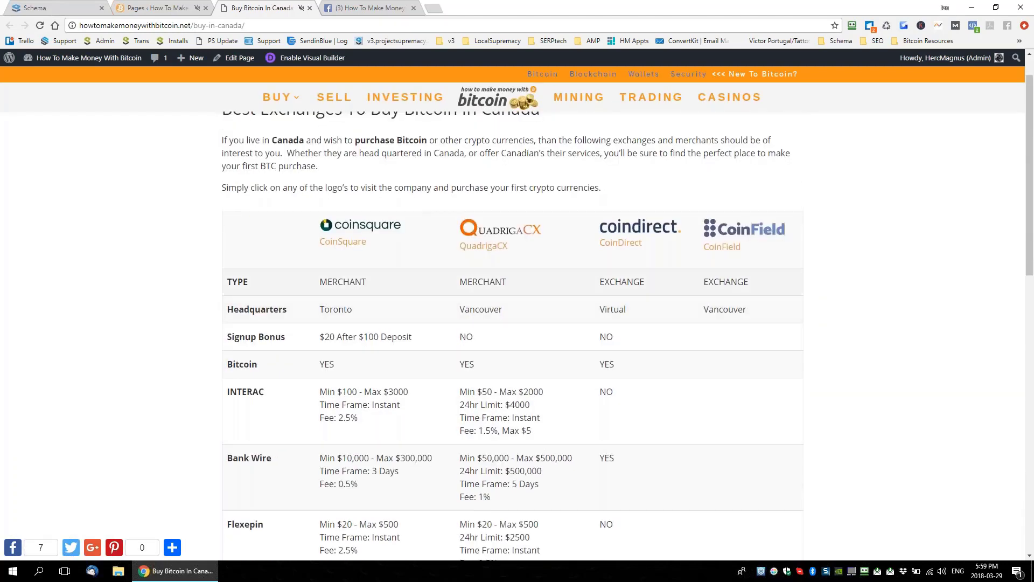
{"action": "scroll", "coordinate": [386, 257], "scroll_direction": "up", "scroll_amount": 2}
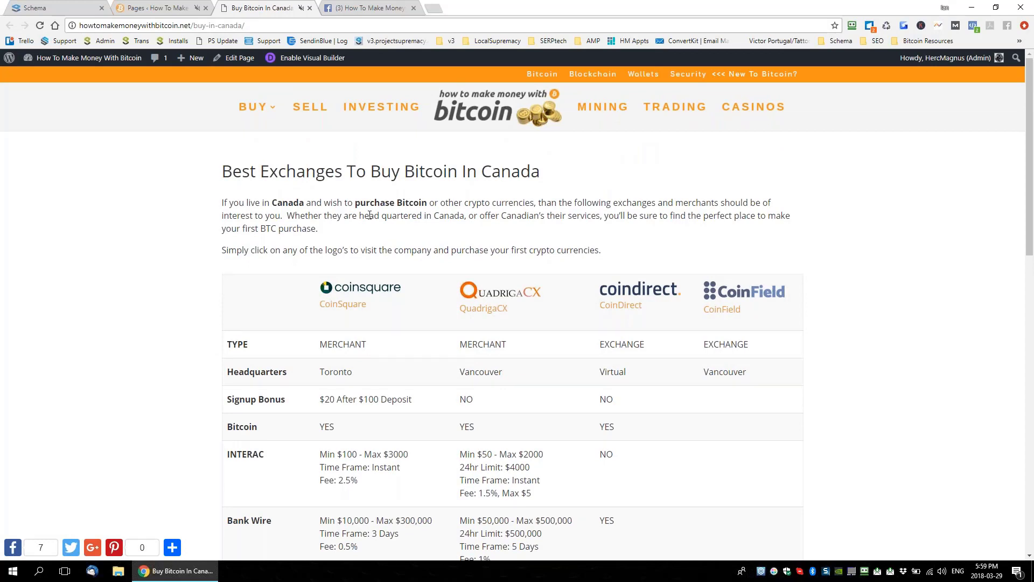
{"action": "left_click", "coordinate": [221, 25]}
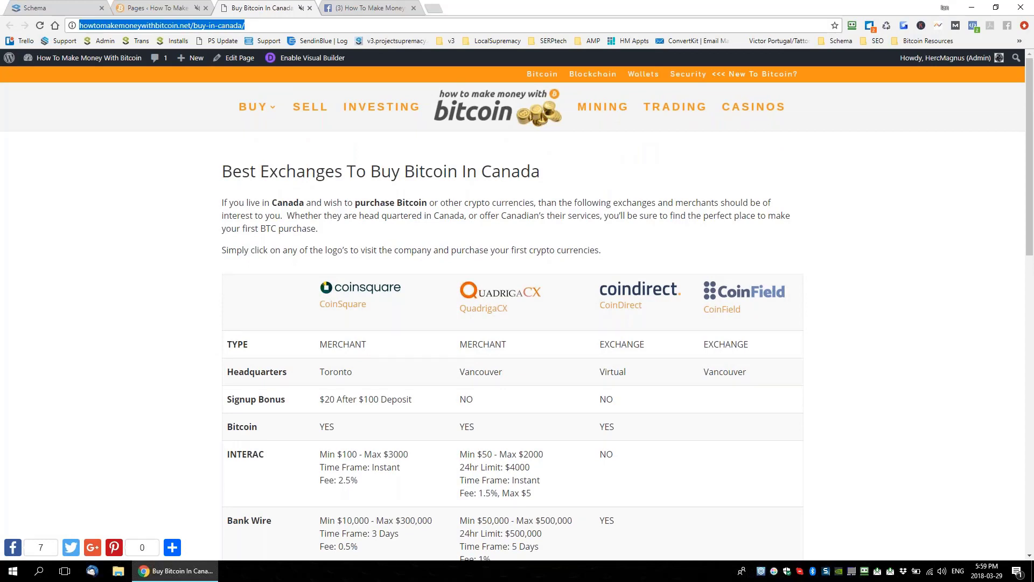
{"action": "left_click", "coordinate": [451, 186]}
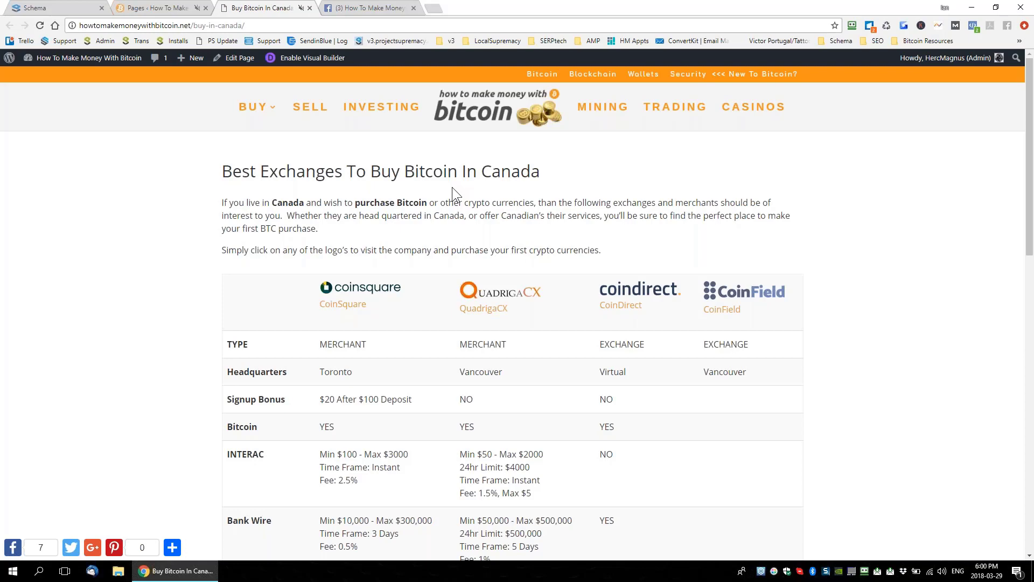
Open Best Exchanges To Buy Bitcoin In Canada for editing and show its On Page SEO social settings for Twitter and Facebook.
{"action": "left_click", "coordinate": [173, 9]}
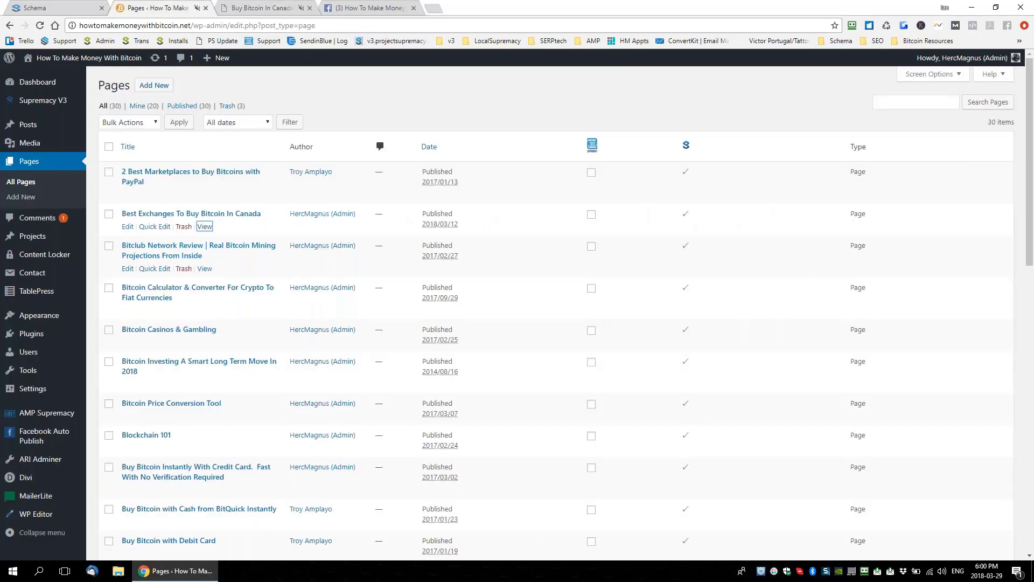
{"action": "left_click", "coordinate": [128, 227]}
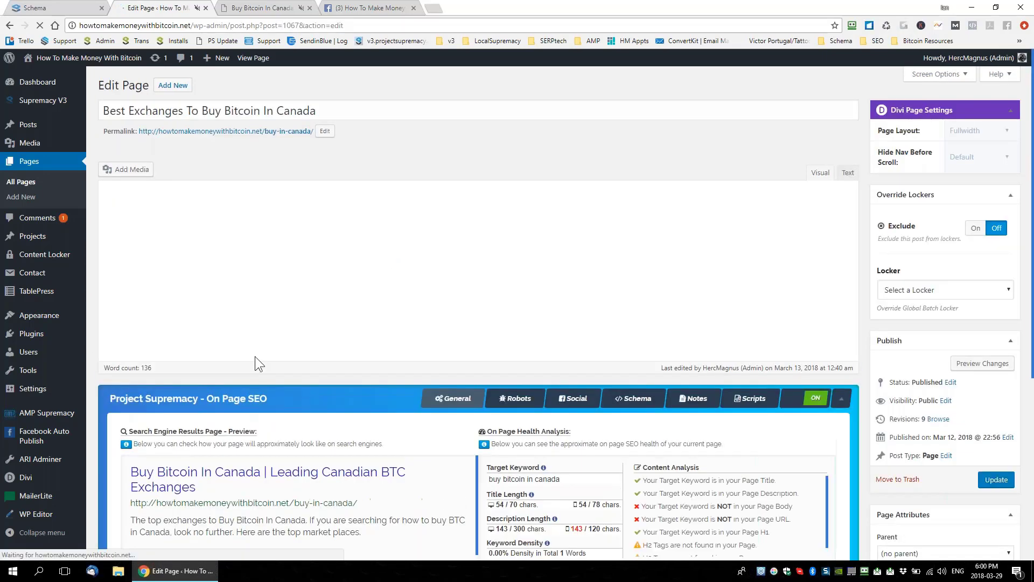
{"action": "scroll", "coordinate": [254, 357], "scroll_direction": "down", "scroll_amount": 2}
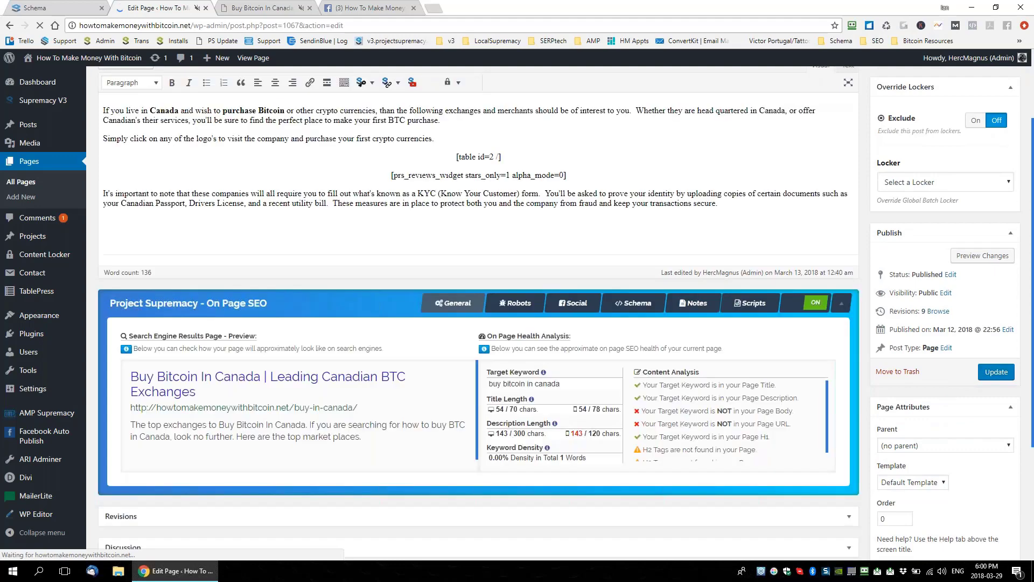
{"action": "scroll", "coordinate": [572, 210], "scroll_direction": "down", "scroll_amount": 3}
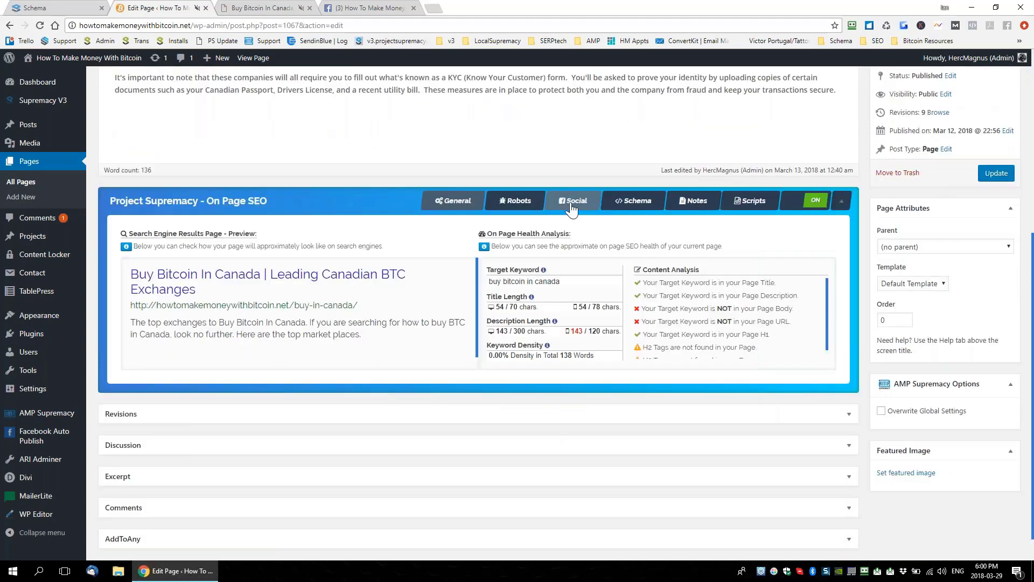
{"action": "left_click", "coordinate": [572, 209]}
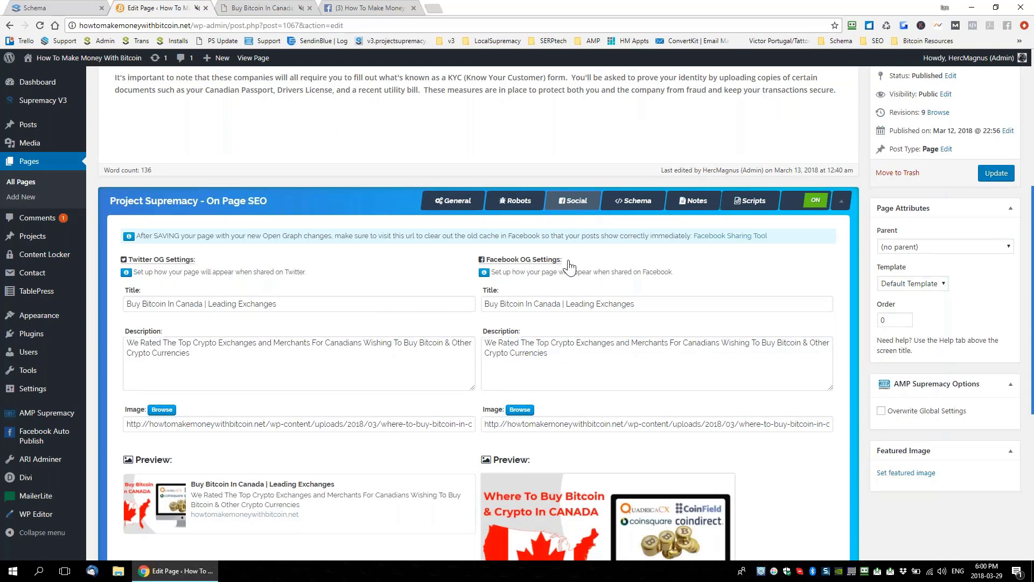
{"action": "scroll", "coordinate": [568, 251], "scroll_direction": "up", "scroll_amount": 1}
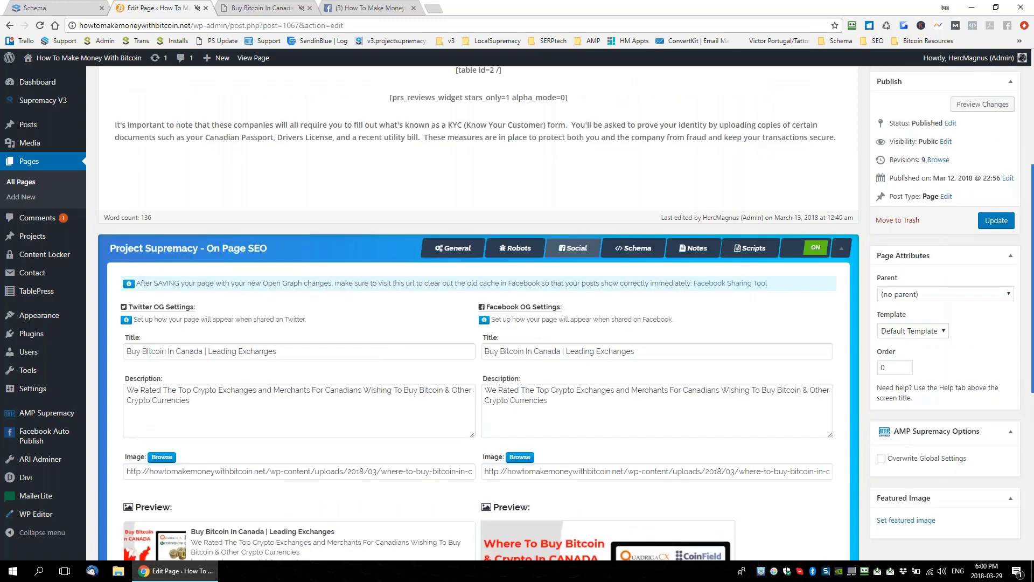
Review the Facebook title, description and image fields of the Buy Bitcoin In Canada page alongside its share preview.
{"action": "scroll", "coordinate": [726, 358], "scroll_direction": "up", "scroll_amount": 4}
{"action": "scroll", "coordinate": [726, 358], "scroll_direction": "down", "scroll_amount": 5}
{"action": "scroll", "coordinate": [726, 358], "scroll_direction": "up", "scroll_amount": 1}
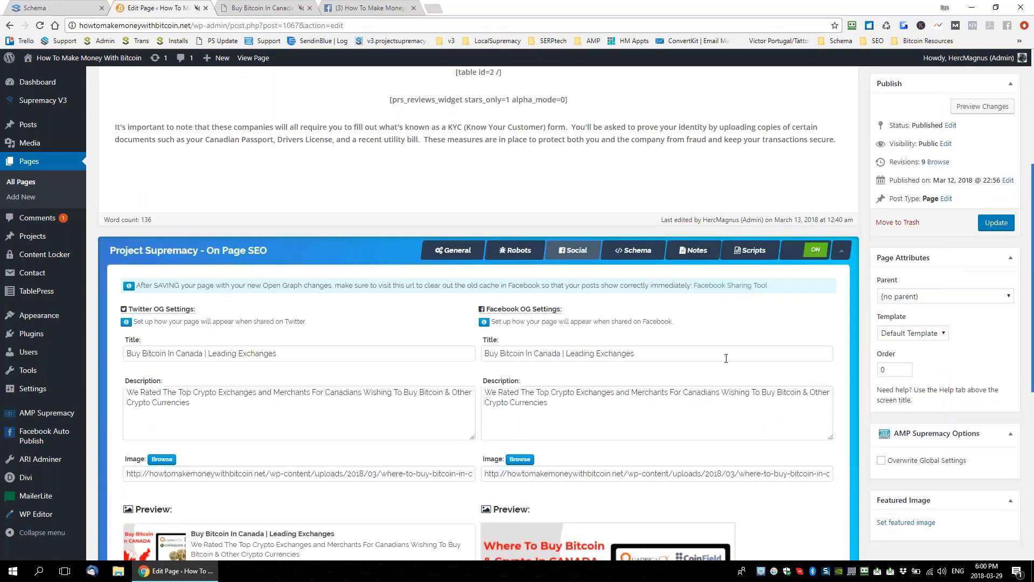
{"action": "scroll", "coordinate": [726, 358], "scroll_direction": "down", "scroll_amount": 4}
{"action": "triple_click", "coordinate": [684, 143]}
{"action": "triple_click", "coordinate": [566, 208]}
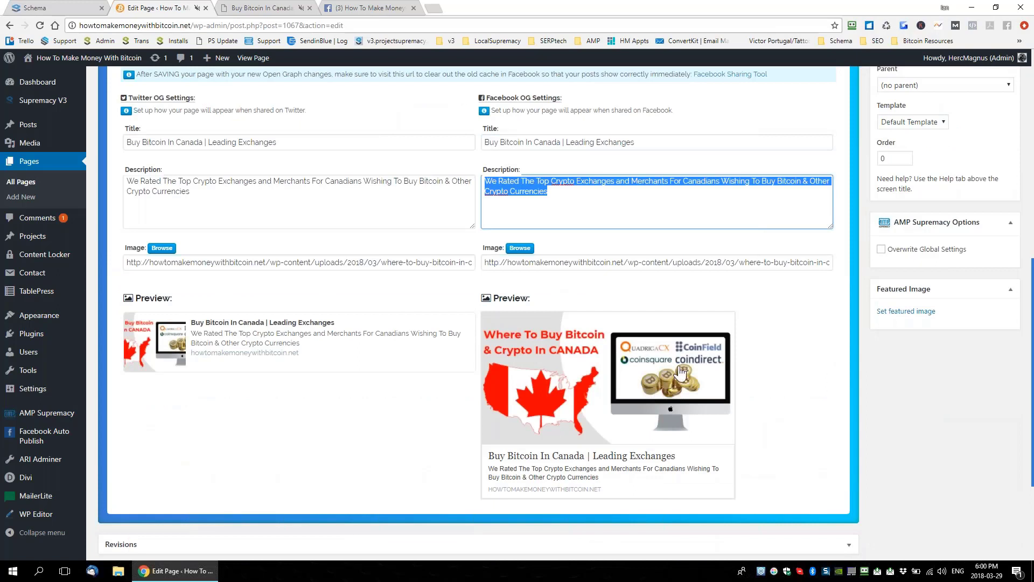
{"action": "triple_click", "coordinate": [657, 262]}
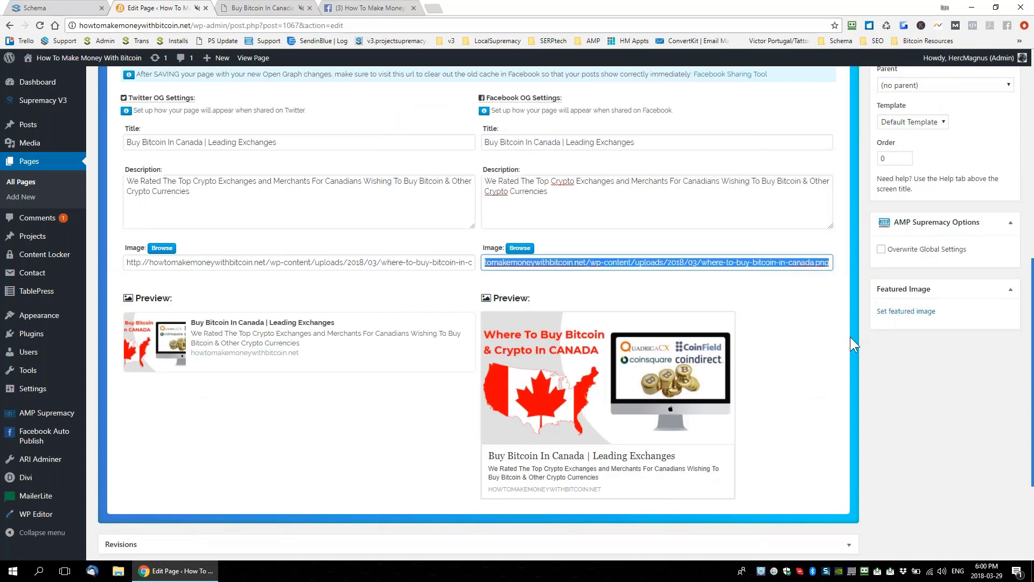
{"action": "left_click", "coordinate": [838, 345]}
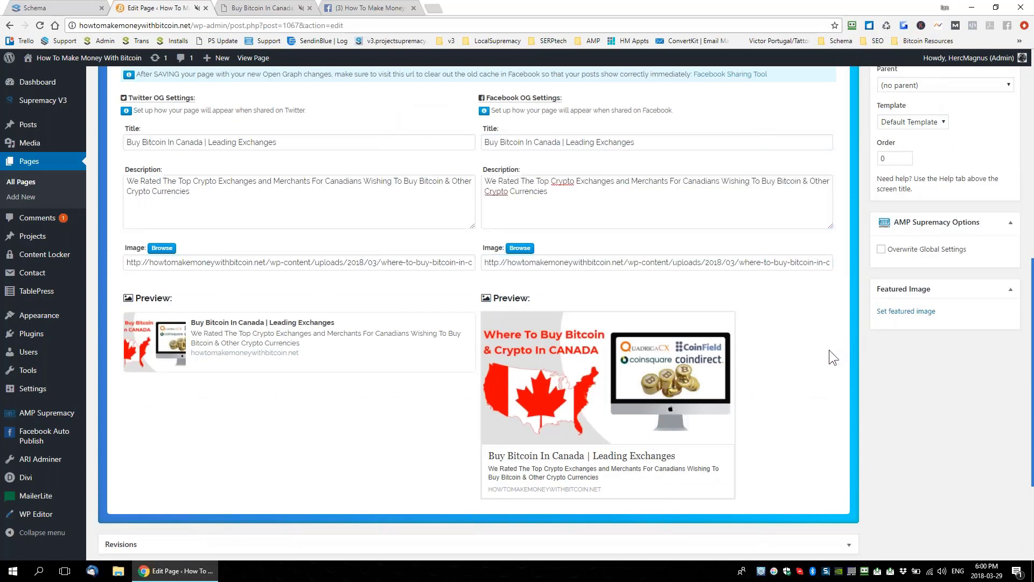
{"action": "scroll", "coordinate": [829, 350], "scroll_direction": "up", "scroll_amount": 1}
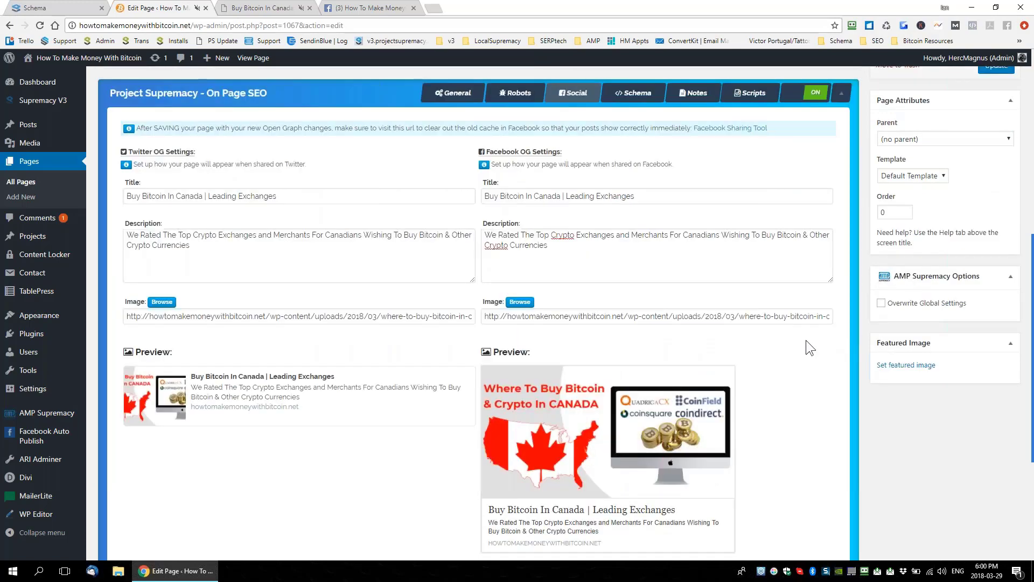
{"action": "left_click_drag", "start_coordinate": [635, 196], "coordinate": [484, 196]}
{"action": "left_click_drag", "start_coordinate": [515, 246], "coordinate": [434, 225]}
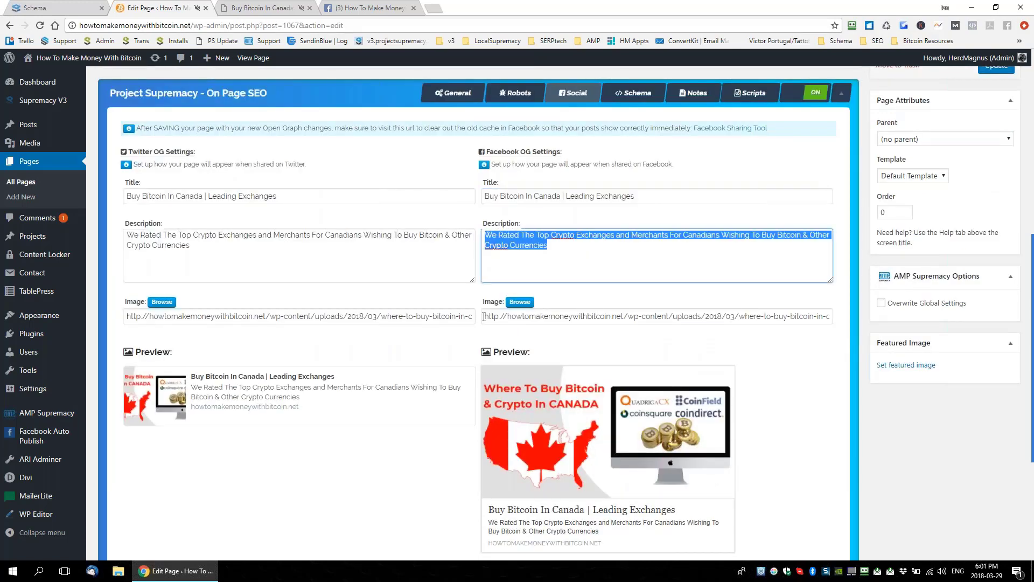
{"action": "left_click_drag", "start_coordinate": [483, 317], "coordinate": [834, 391]}
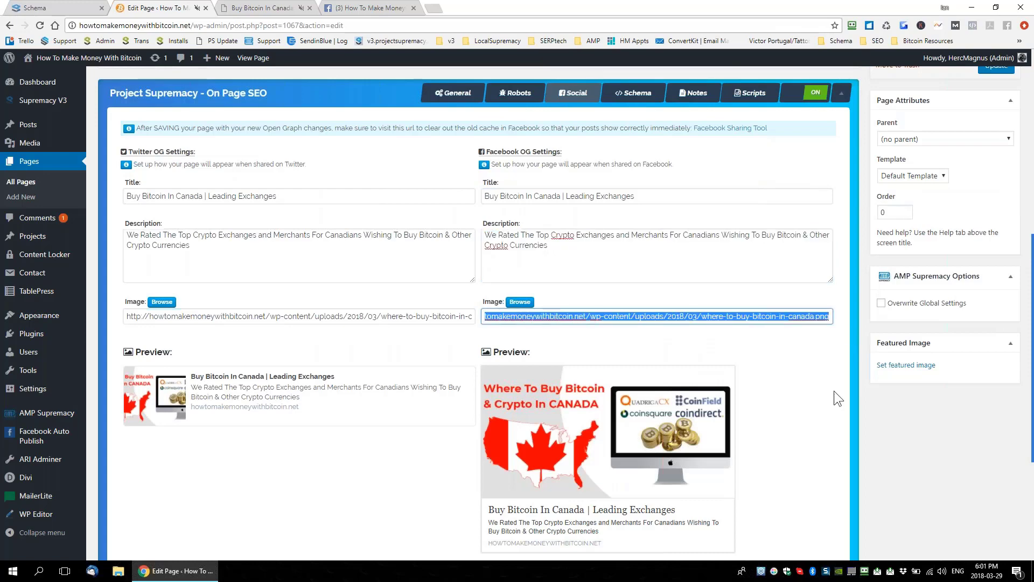
{"action": "scroll", "coordinate": [580, 323], "scroll_direction": "down", "scroll_amount": 2}
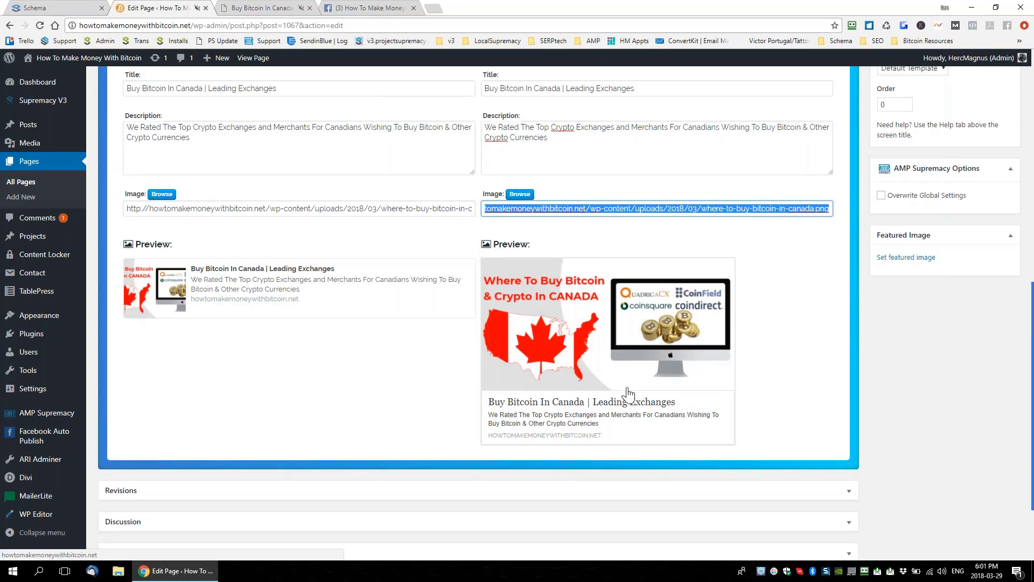
{"action": "scroll", "coordinate": [628, 396], "scroll_direction": "up", "scroll_amount": 1}
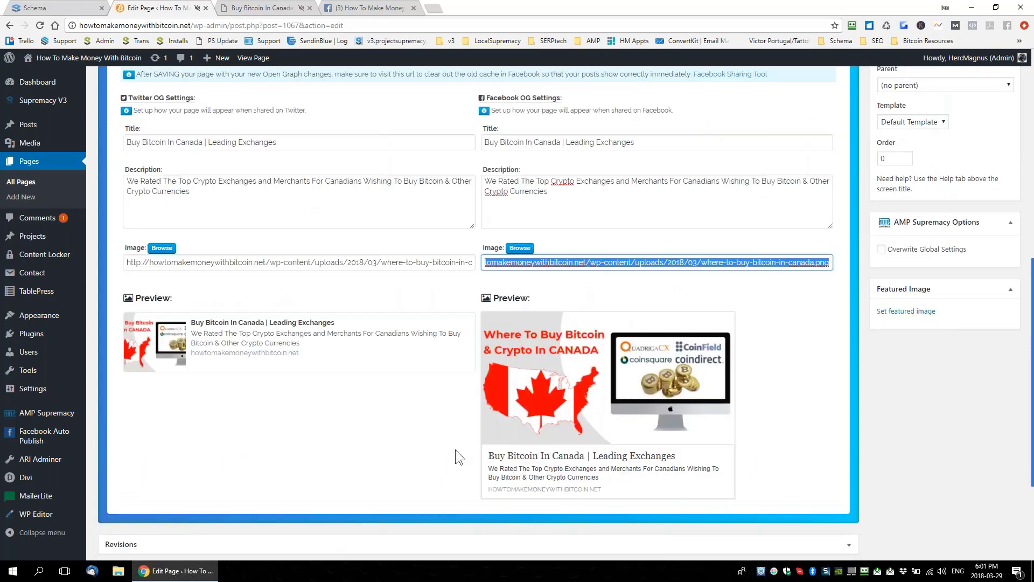
{"action": "scroll", "coordinate": [653, 196], "scroll_direction": "up", "scroll_amount": 1}
{"action": "left_click", "coordinate": [658, 195]}
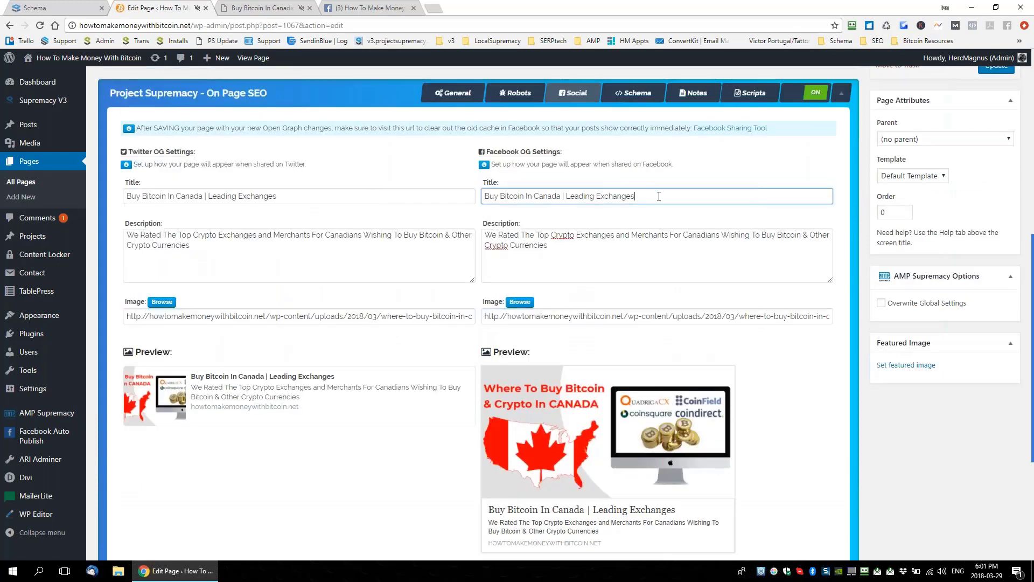
Switch to the Best Online Guitar Lessons site's list of all pages.
{"action": "left_click", "coordinate": [175, 25]}
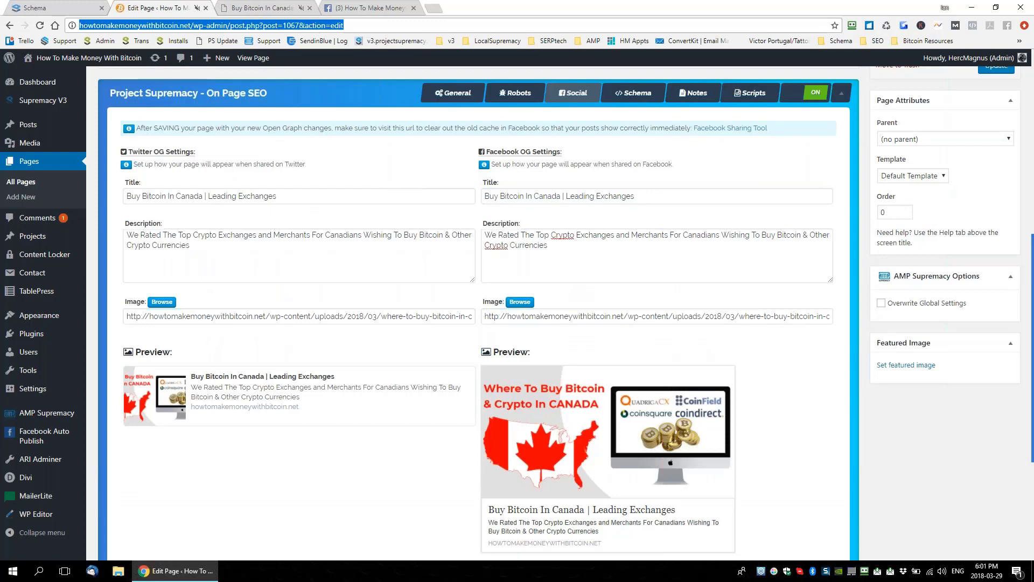
{"action": "type", "text": "guitar"}
{"action": "key", "text": "Down"}
{"action": "key", "text": "Return"}
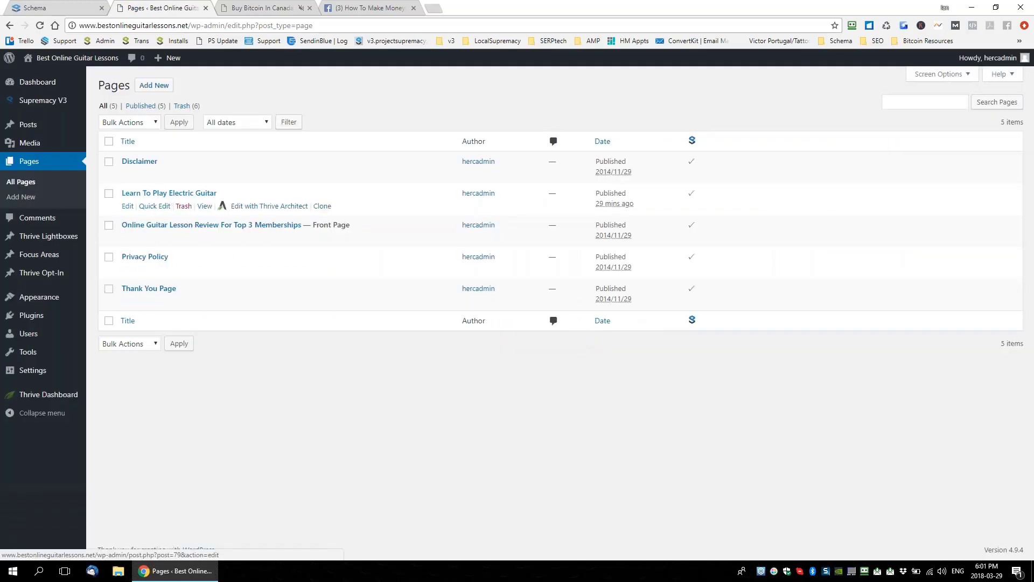
Open the Learn To Play Electric Guitar page for editing and show its On Page SEO social settings.
{"action": "left_click", "coordinate": [128, 209]}
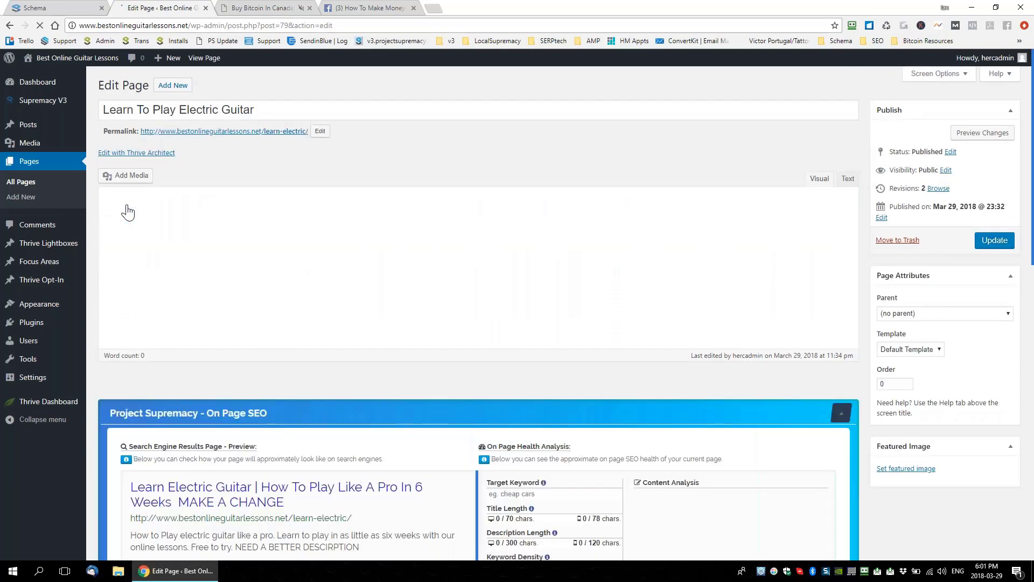
{"action": "scroll", "coordinate": [623, 334], "scroll_direction": "down", "scroll_amount": 4}
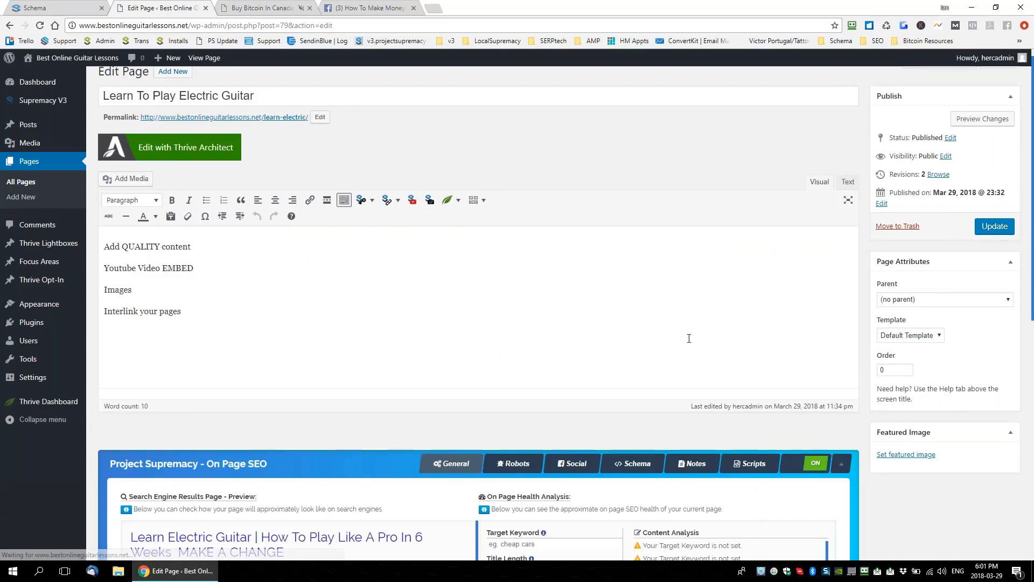
{"action": "left_click", "coordinate": [571, 268]}
{"action": "left_click", "coordinate": [681, 364]}
{"action": "scroll", "coordinate": [625, 381], "scroll_direction": "down", "scroll_amount": 3}
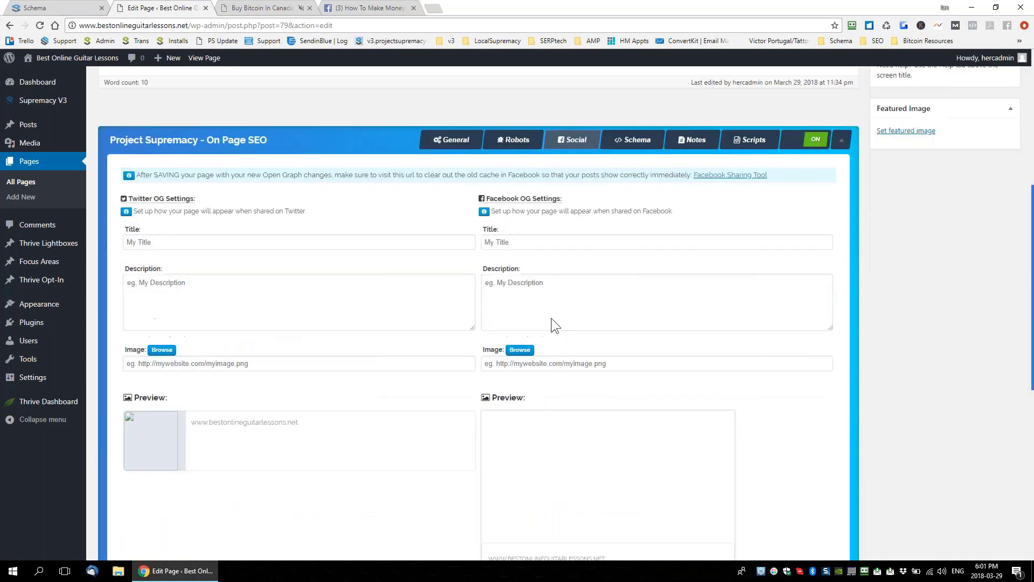
Copy the page title into the Facebook title and extend it to "Learn To Play Electric Guitar FREE LESSONS METATING".
{"action": "scroll", "coordinate": [598, 269], "scroll_direction": "up", "scroll_amount": 6}
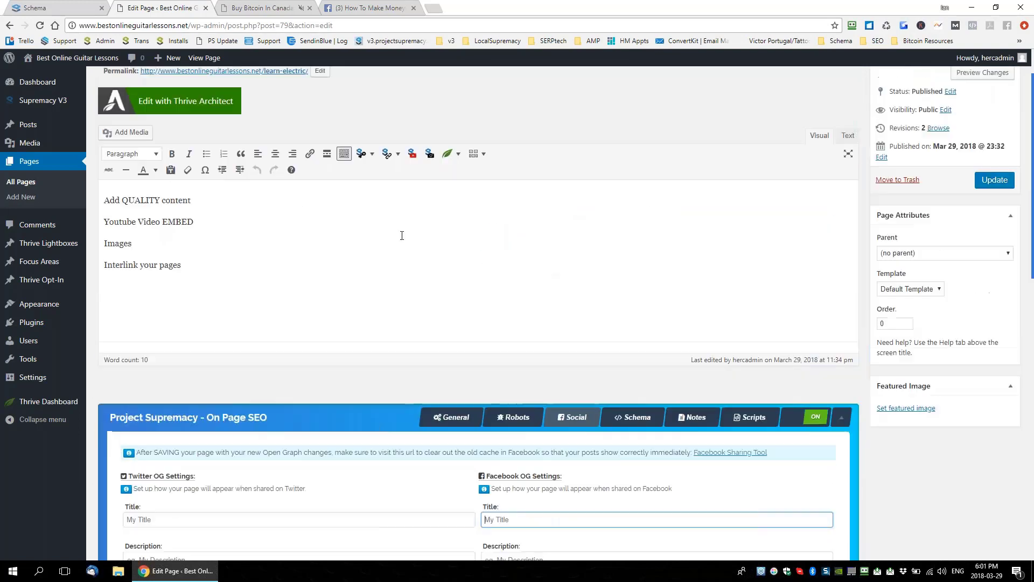
{"action": "scroll", "coordinate": [314, 213], "scroll_direction": "up", "scroll_amount": 1}
{"action": "left_click_drag", "start_coordinate": [270, 108], "coordinate": [100, 109]}
{"action": "key", "text": "ctrl+c"}
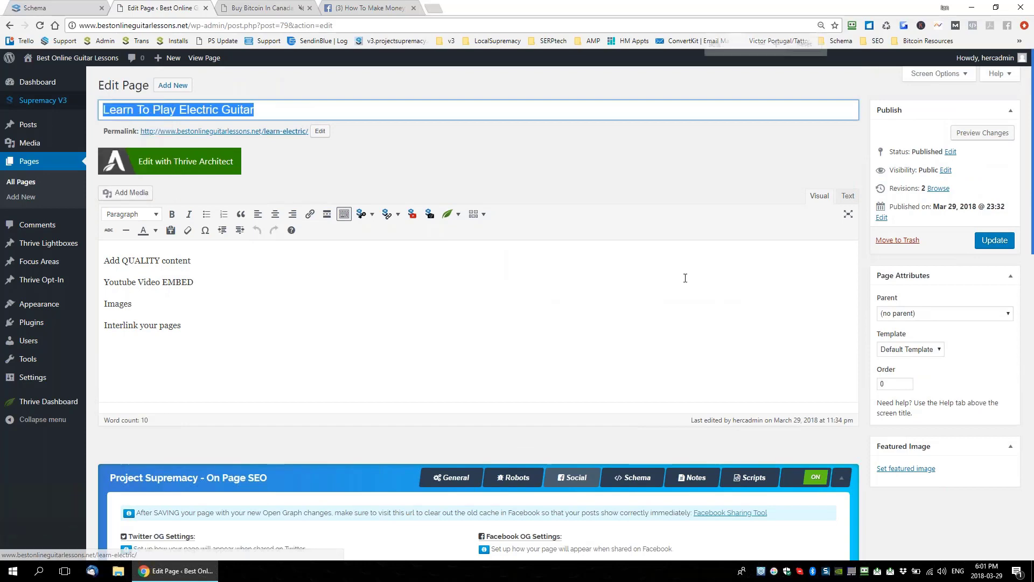
{"action": "scroll", "coordinate": [685, 277], "scroll_direction": "down", "scroll_amount": 1}
{"action": "left_click", "coordinate": [622, 339]}
{"action": "scroll", "coordinate": [622, 340], "scroll_direction": "down", "scroll_amount": 3}
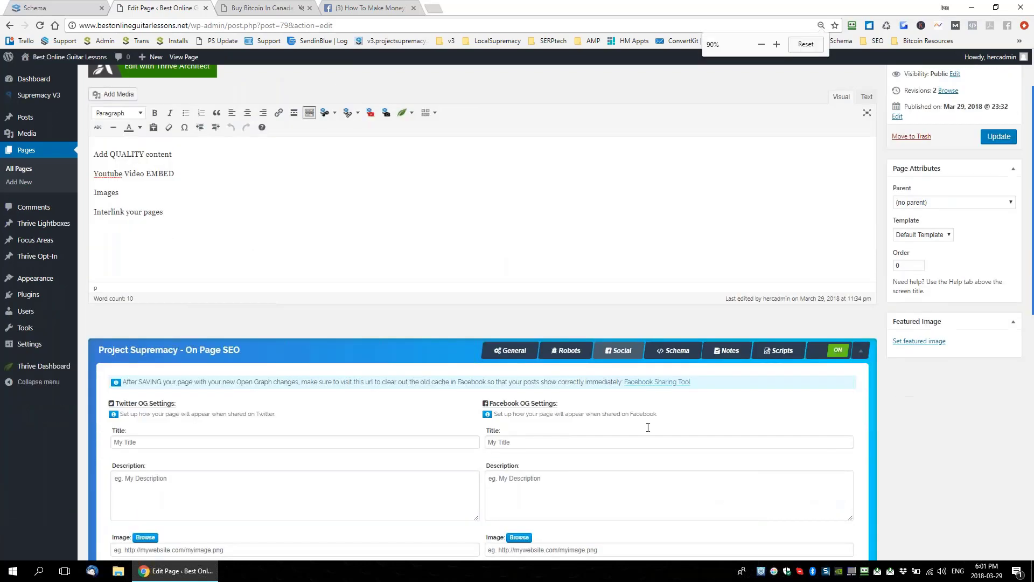
{"action": "left_click", "coordinate": [649, 365]}
{"action": "key", "text": "ctrl+v"}
{"action": "scroll", "coordinate": [726, 419], "scroll_direction": "down", "scroll_amount": 5}
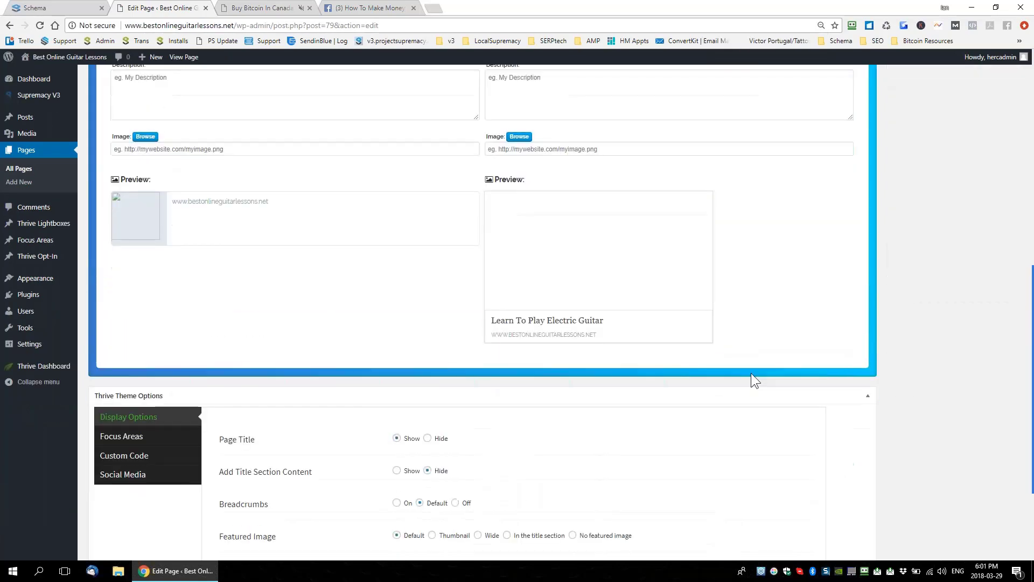
{"action": "type", "text": "FREE LESSONS METATING"}
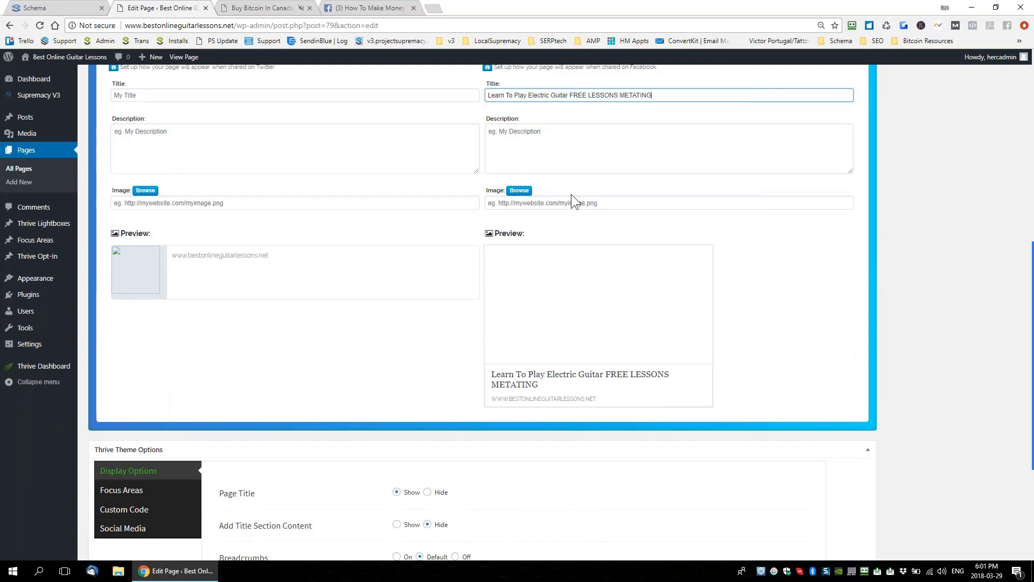
{"action": "left_click", "coordinate": [568, 159]}
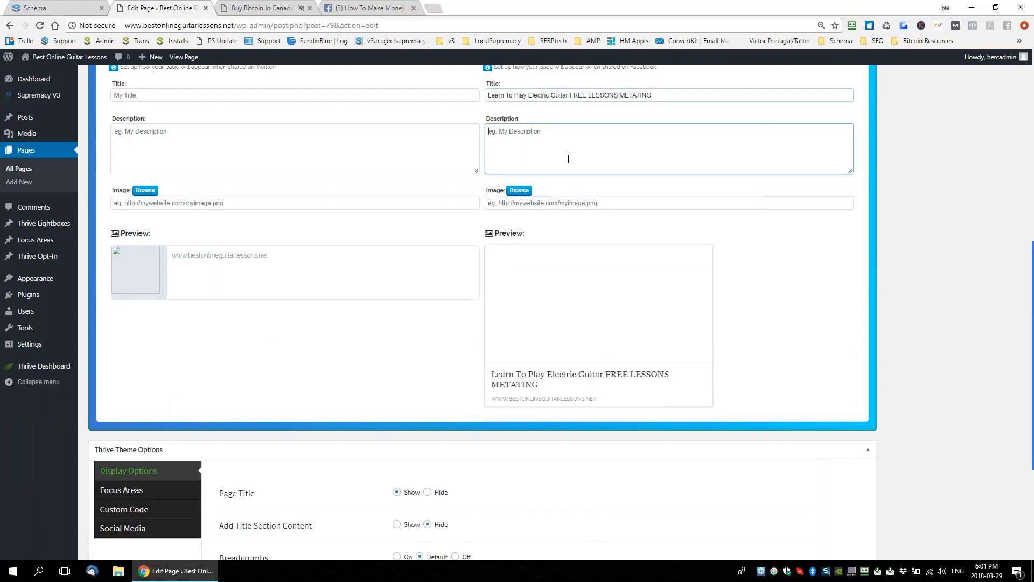
{"action": "type", "text": "Then doajis Des"}
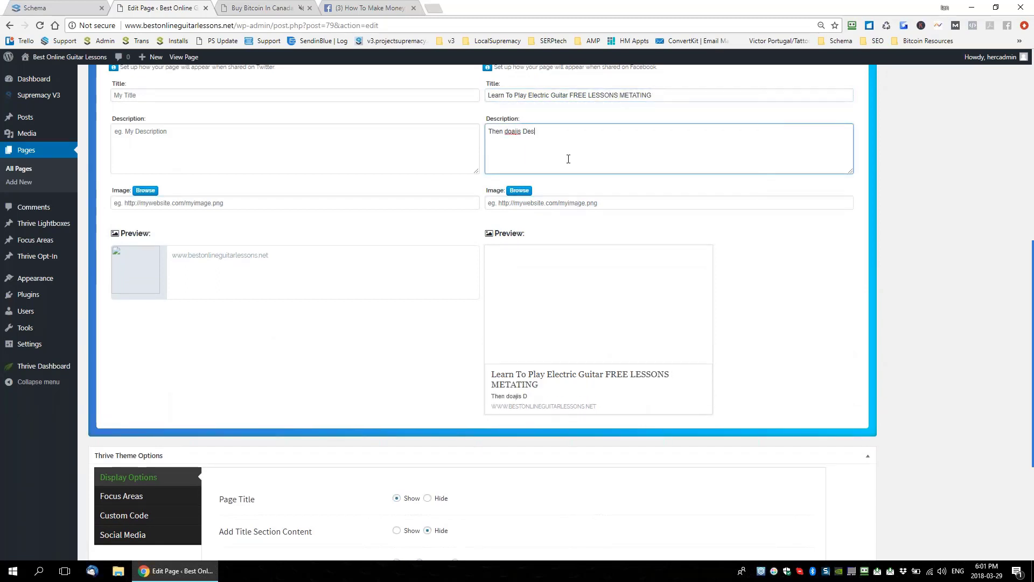
{"action": "type", "text": "copiamra,na ;ansdlhf;opauire"}
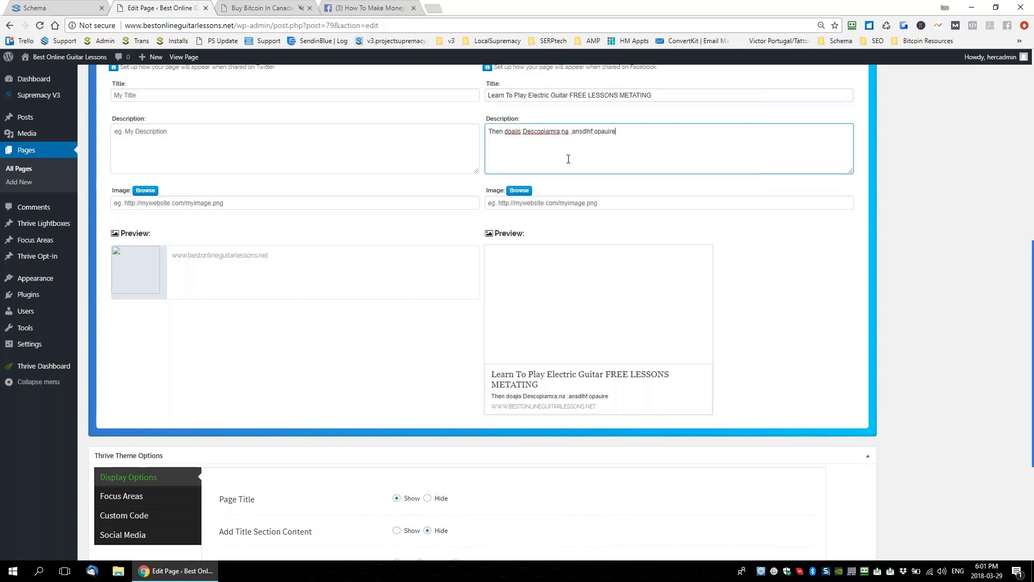
Set the Facebook description to "This is a real sentence that makes people wannt aclick on it. OMG MY YOU WONT REAB YOUR.".
{"action": "key", "text": "ctrl+a"}
{"action": "type", "text": "The"}
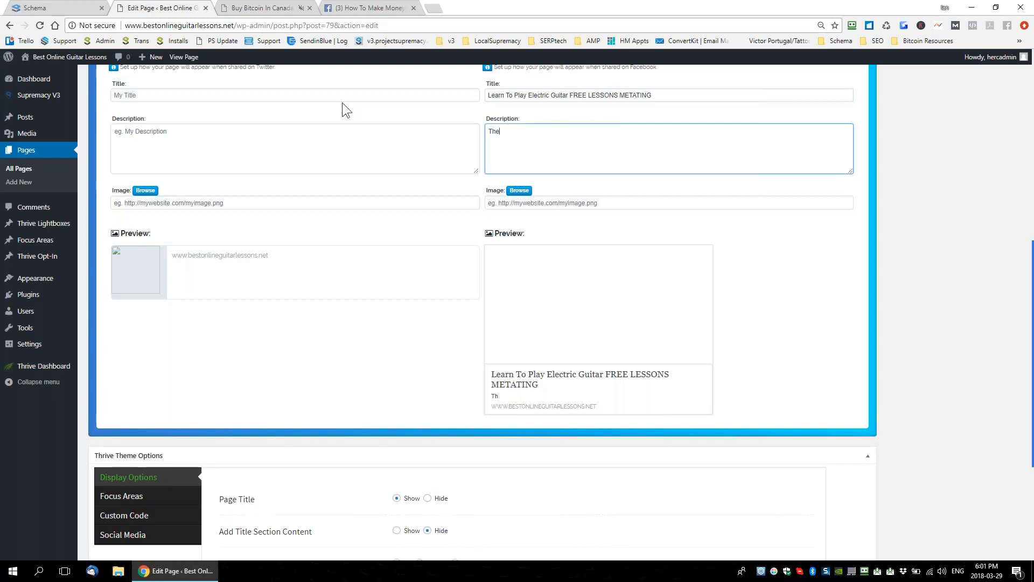
{"action": "type", "text": "s is a reac"}
{"action": "key", "text": "BackSpace"}
{"action": "type", "text": "l sentence that makes people wannt"}
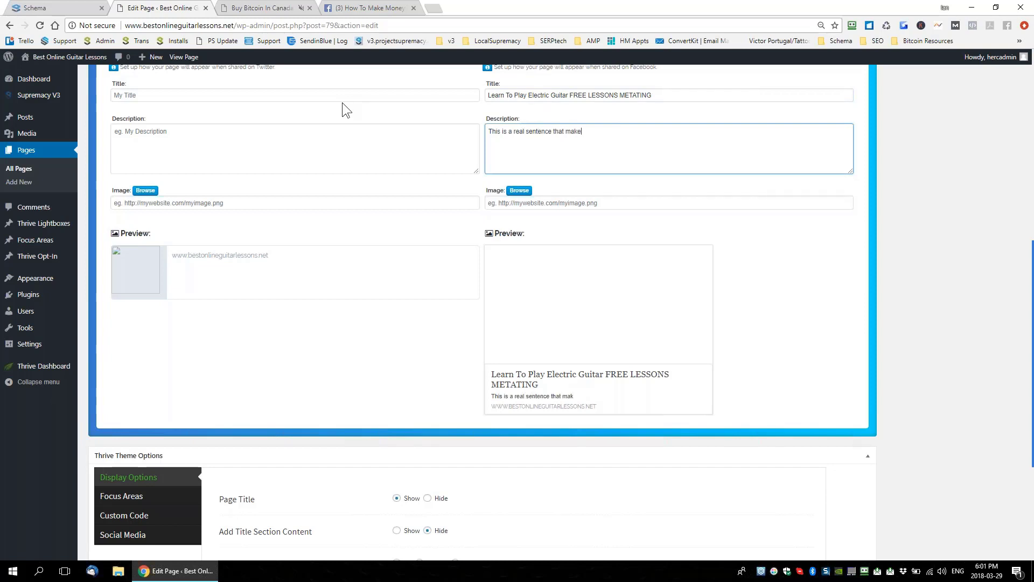
{"action": "type", "text": " aclick on it. "}
{"action": "type", "text": " O"}
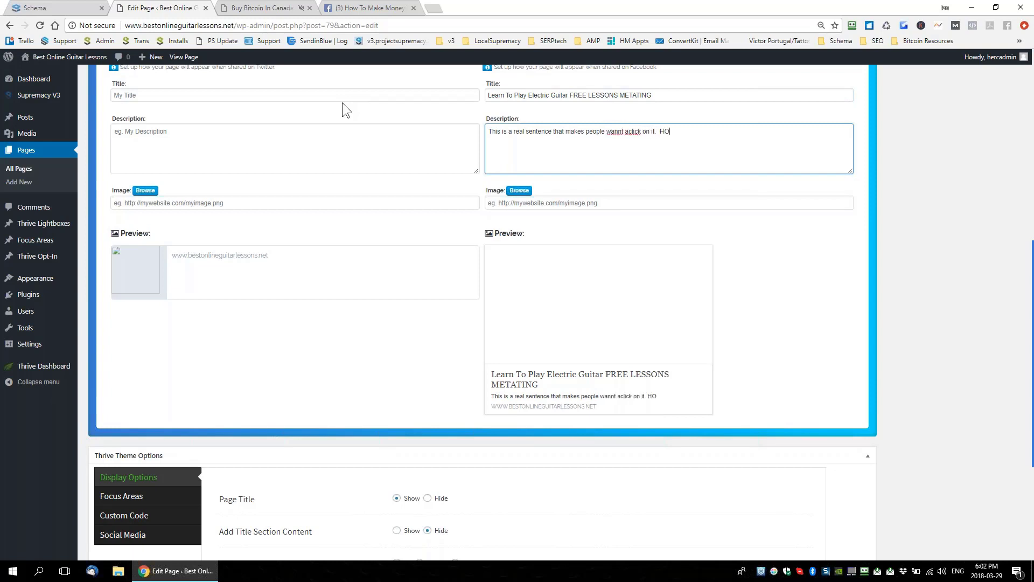
{"action": "type", "text": "MG MY YOU WONT REAB YOUR."}
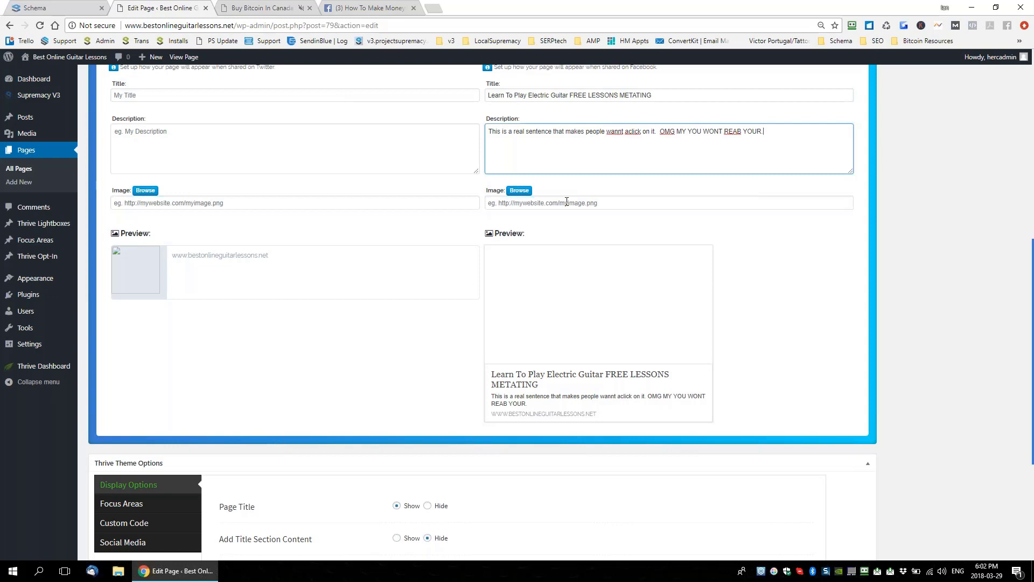
Open the guitar site's Media Library in a new tab and switch to it.
{"action": "scroll", "coordinate": [485, 269], "scroll_direction": "up", "scroll_amount": 2}
{"action": "mouse_move", "coordinate": [27, 133]}
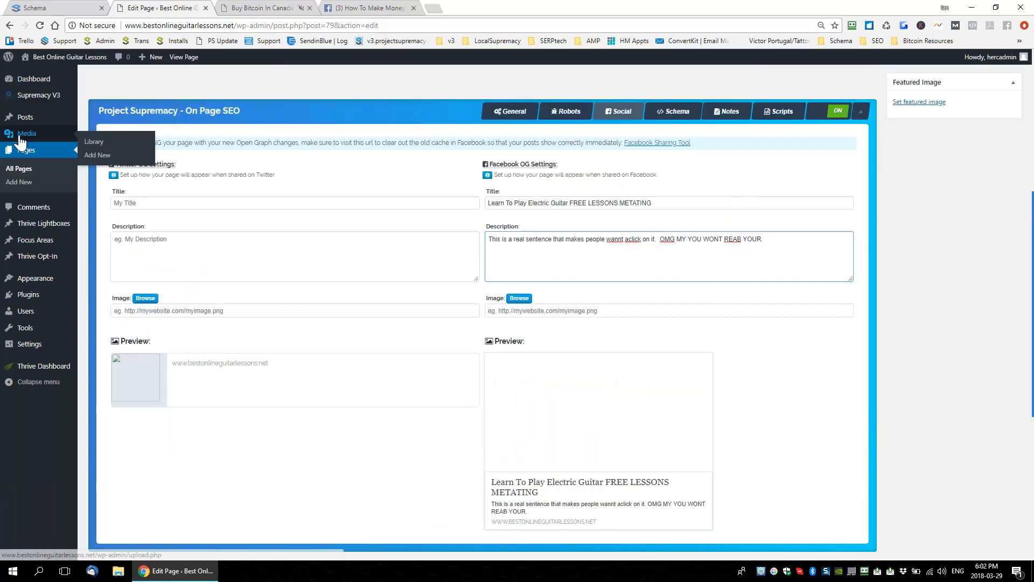
{"action": "right_click", "coordinate": [97, 141]}
{"action": "left_click", "coordinate": [130, 147]}
{"action": "left_click", "coordinate": [274, 7]}
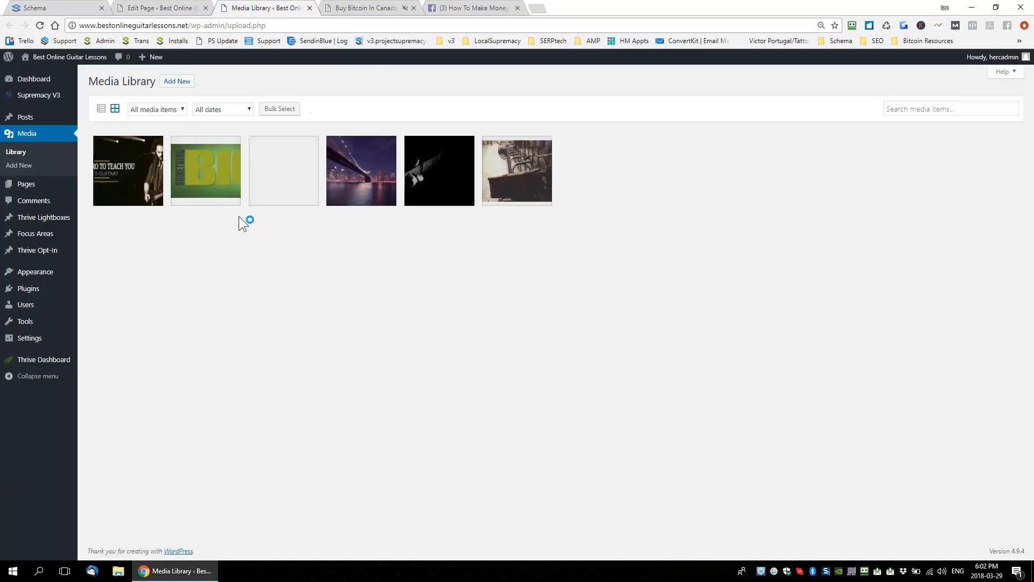
Copy the URL of the blues-guitar image and return to the Learn To Play Electric Guitar page editor.
{"action": "left_click", "coordinate": [115, 176]}
{"action": "left_click", "coordinate": [832, 160]}
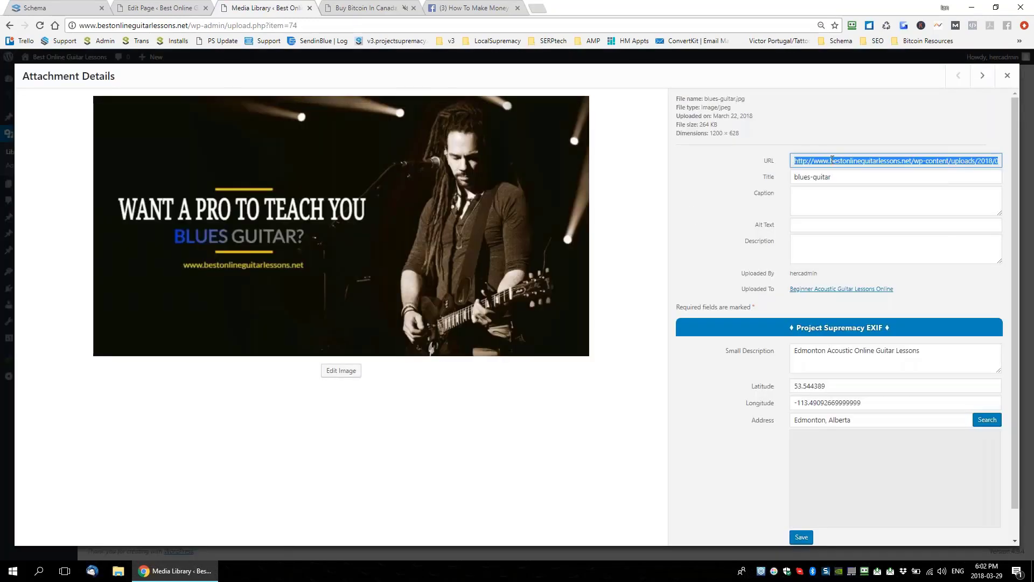
{"action": "left_click", "coordinate": [159, 9]}
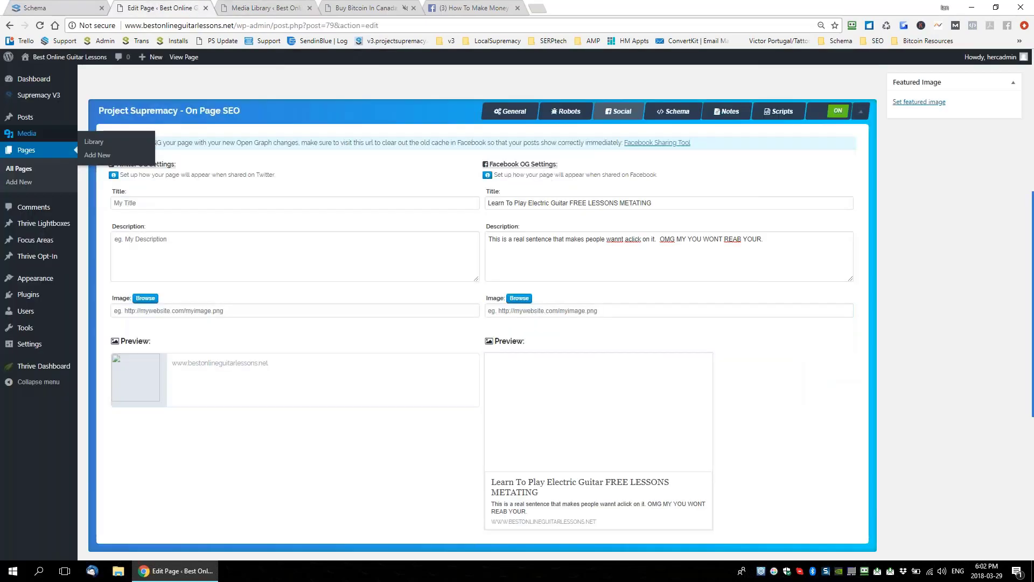
{"action": "left_click", "coordinate": [558, 311]}
{"action": "type", "text": "http://www.bestonlineguitarlessons.net/wp-content/uploads/2018/03/blues-guitar.jpg"}
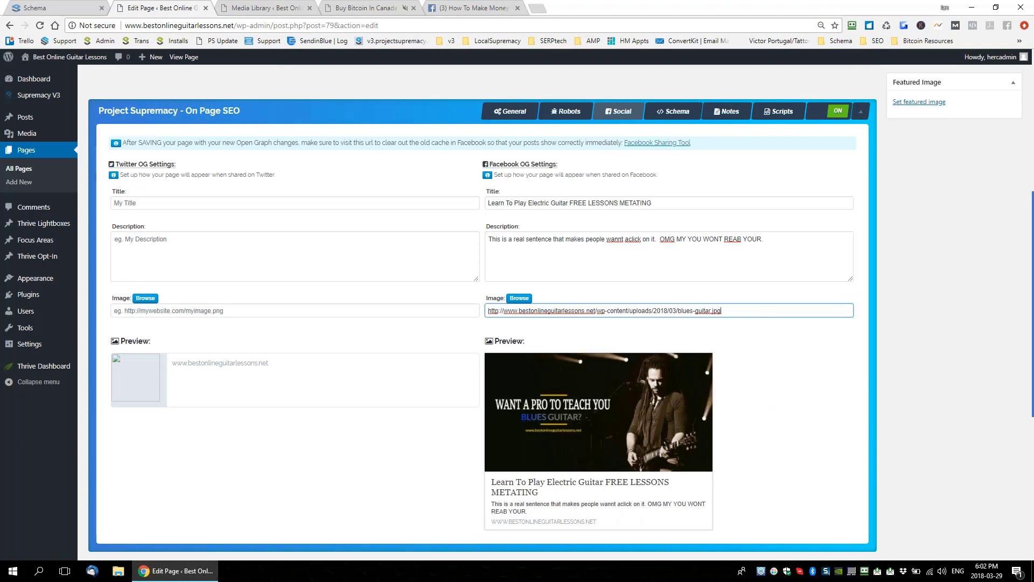
{"action": "scroll", "coordinate": [509, 349], "scroll_direction": "down", "scroll_amount": 3}
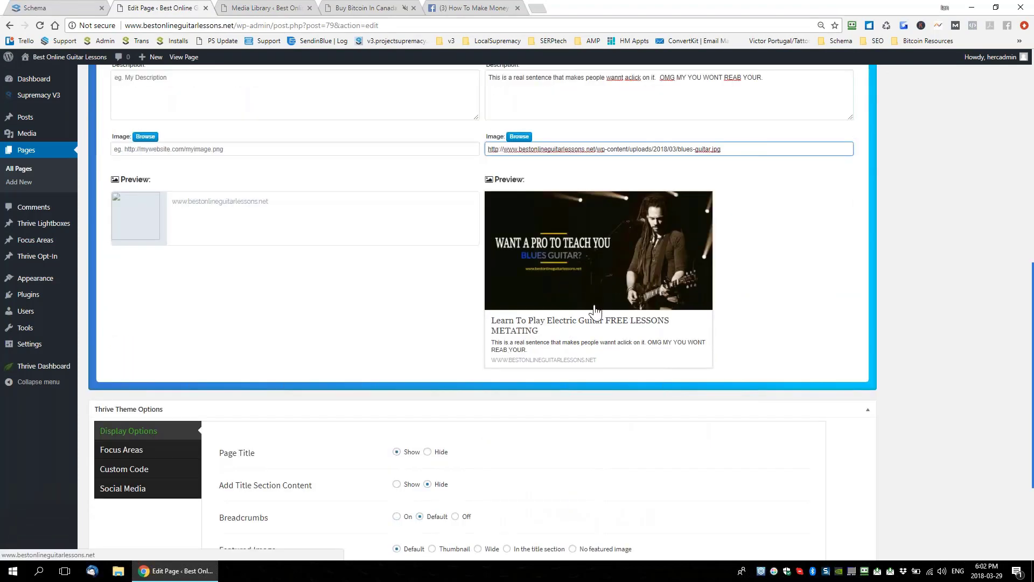
{"action": "scroll", "coordinate": [594, 311], "scroll_direction": "up", "scroll_amount": 4}
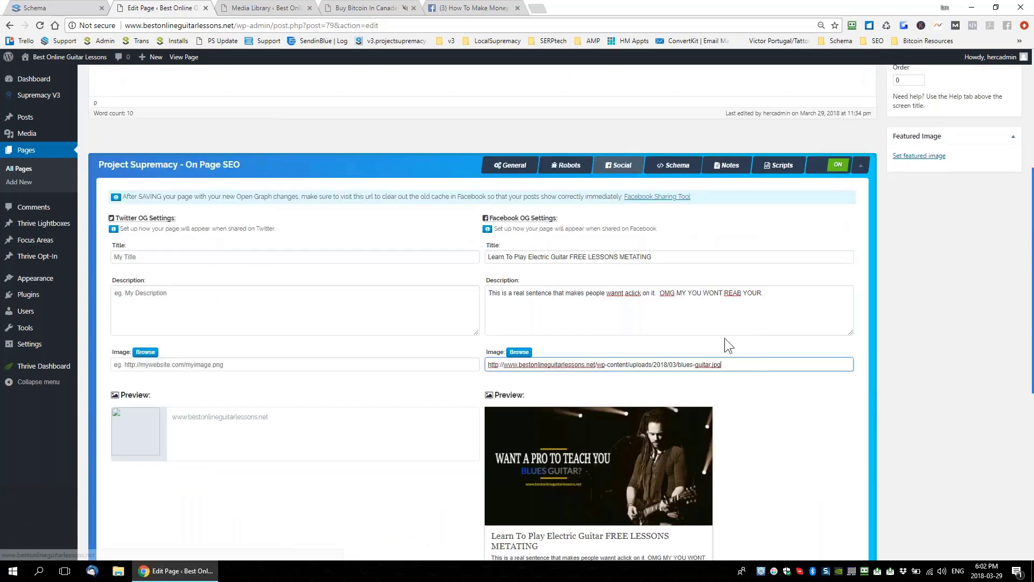
Copy the Facebook OG title and description into the matching Twitter OG fields.
{"action": "scroll", "coordinate": [725, 337], "scroll_direction": "down", "scroll_amount": 1}
{"action": "triple_click", "coordinate": [633, 204]}
{"action": "key", "text": "ctrl+c"}
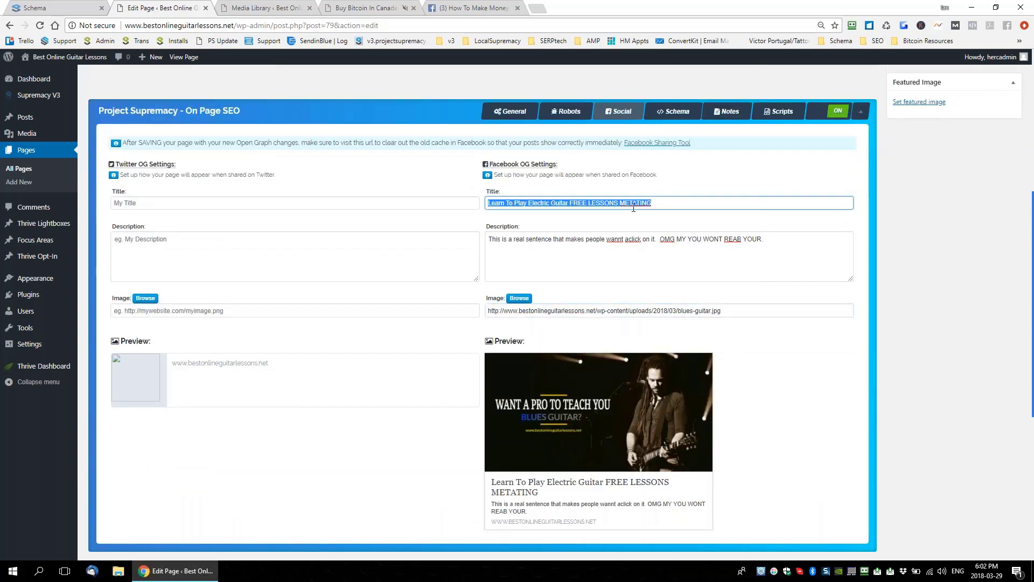
{"action": "left_click", "coordinate": [151, 203]}
{"action": "key", "text": "ctrl+v"}
{"action": "triple_click", "coordinate": [527, 249]}
{"action": "key", "text": "ctrl+c"}
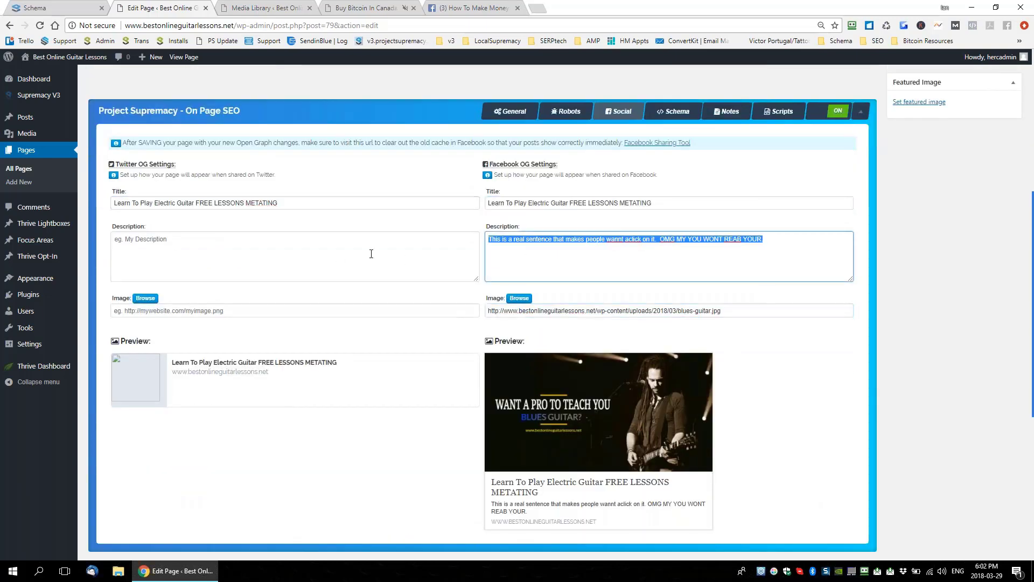
{"action": "left_click", "coordinate": [338, 258]}
{"action": "key", "text": "ctrl+v"}
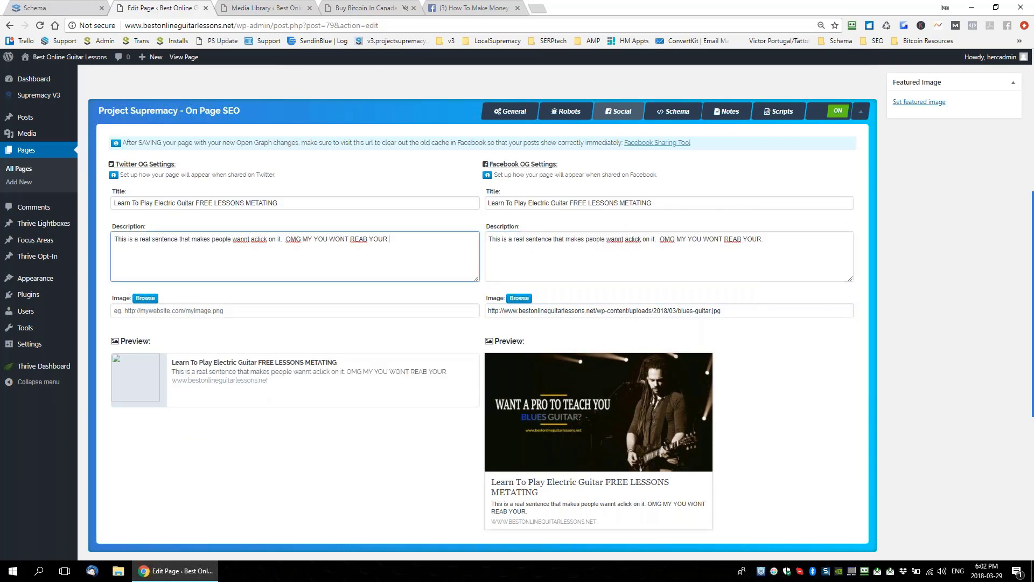
Copy the Facebook OG image URL into the Twitter OG image field and update the page.
{"action": "triple_click", "coordinate": [620, 316]}
{"action": "key", "text": "ctrl+c"}
{"action": "left_click", "coordinate": [178, 310]}
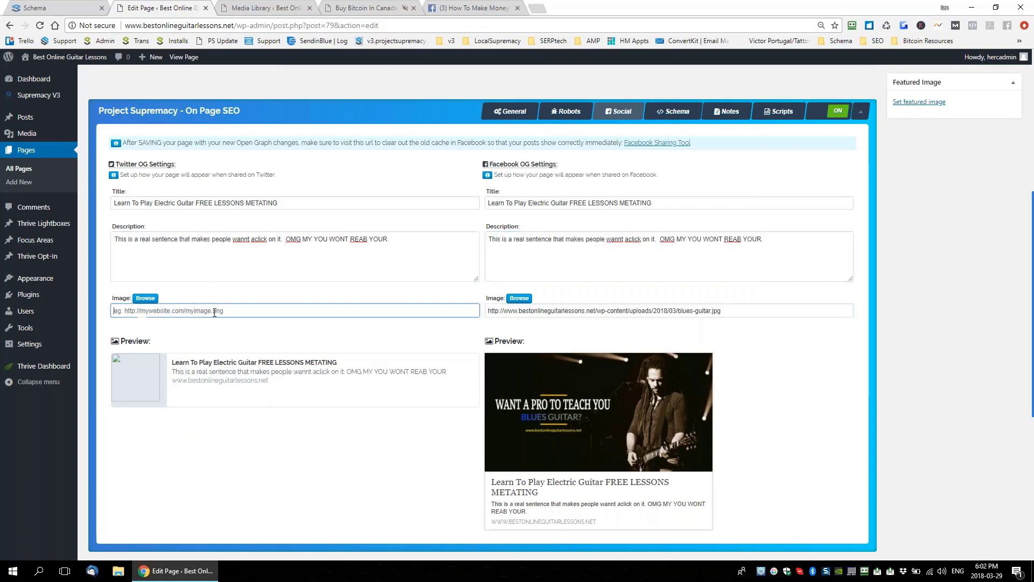
{"action": "key", "text": "ctrl+v"}
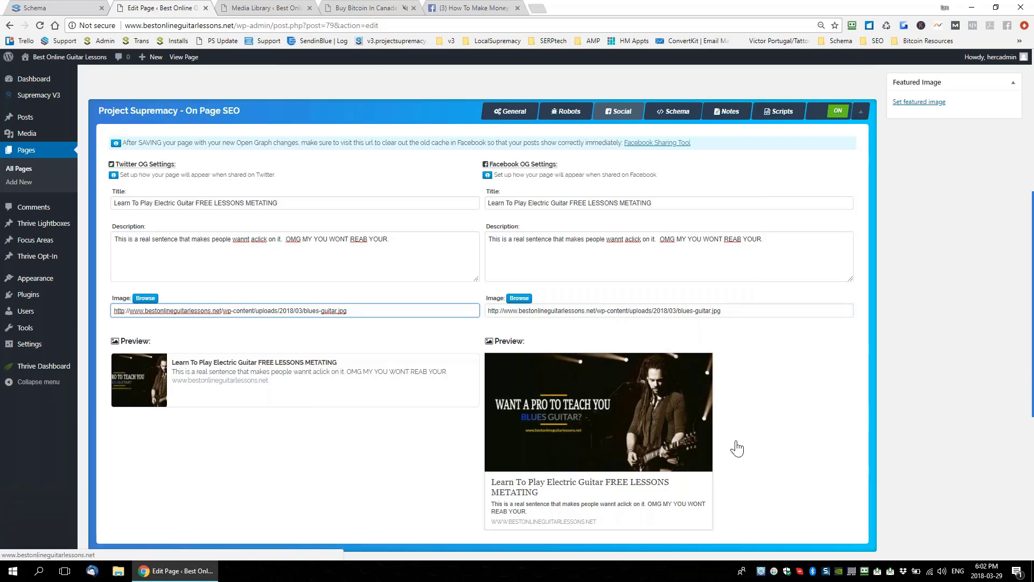
{"action": "scroll", "coordinate": [995, 230], "scroll_direction": "up", "scroll_amount": 6}
{"action": "left_click", "coordinate": [994, 224]}
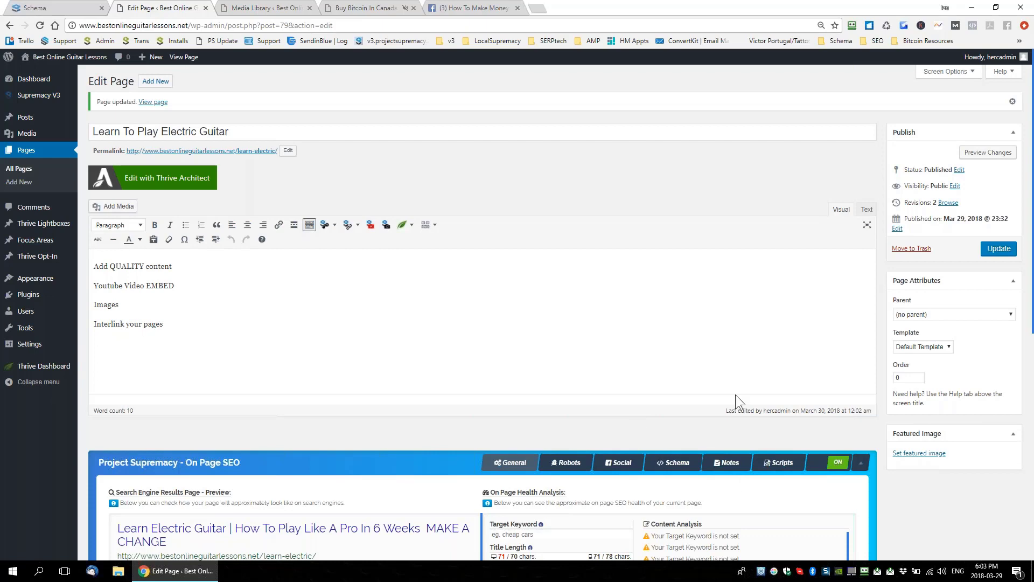
Copy the link address of the Learn To Play Electric Guitar page's permalink.
{"action": "scroll", "coordinate": [735, 394], "scroll_direction": "down", "scroll_amount": 4}
{"action": "scroll", "coordinate": [659, 454], "scroll_direction": "down", "scroll_amount": 1}
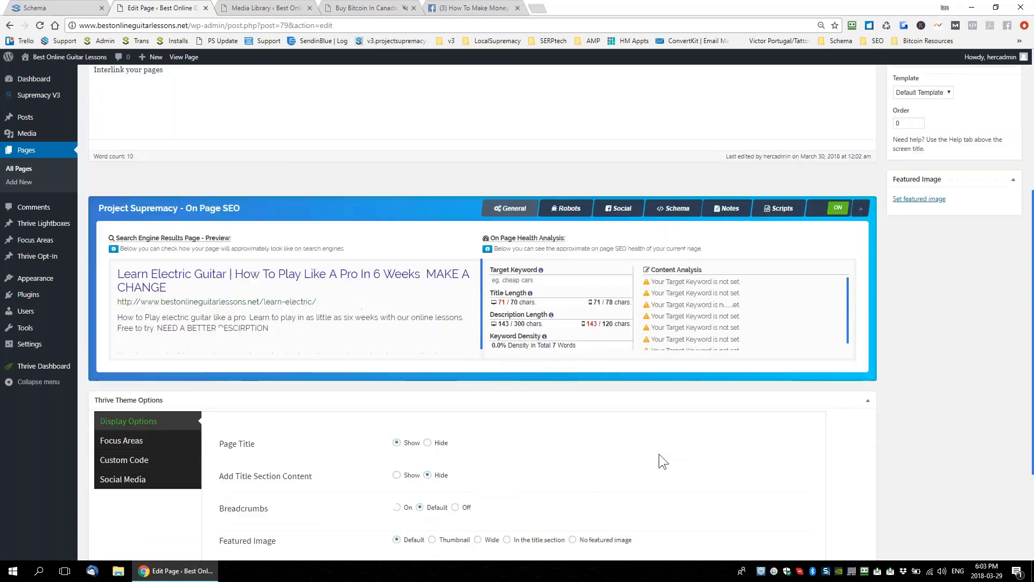
{"action": "scroll", "coordinate": [658, 454], "scroll_direction": "up", "scroll_amount": 5}
{"action": "right_click", "coordinate": [252, 151]}
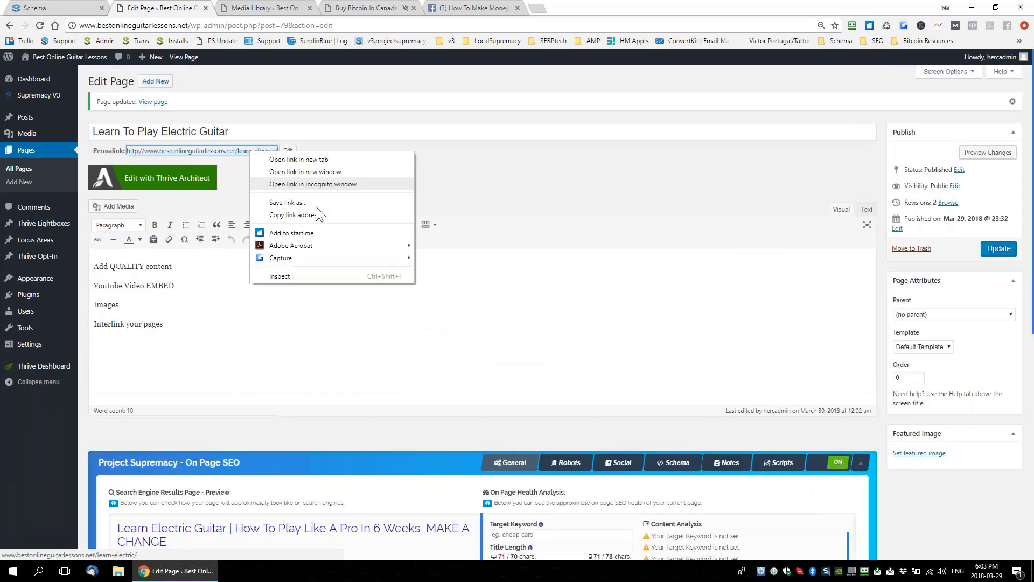
{"action": "left_click", "coordinate": [297, 214]}
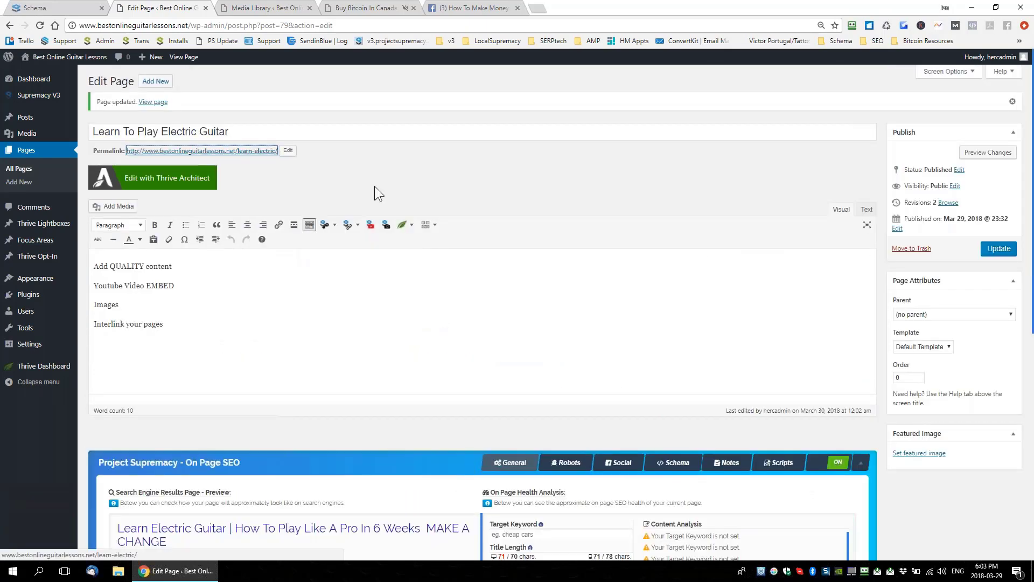
Switch to Facebook, open the personal profile and start a new timeline post.
{"action": "left_click", "coordinate": [470, 8]}
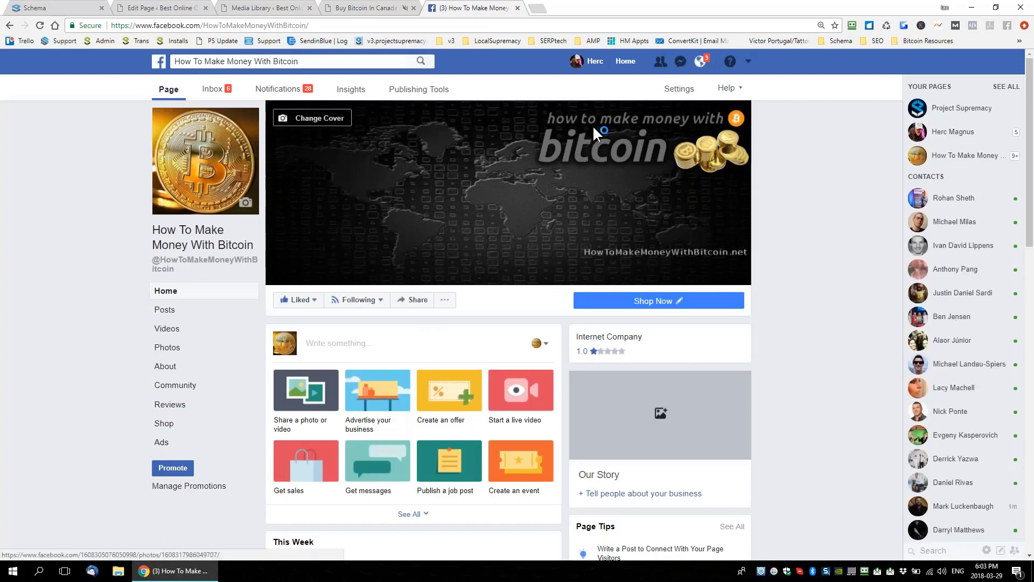
{"action": "left_click", "coordinate": [593, 61]}
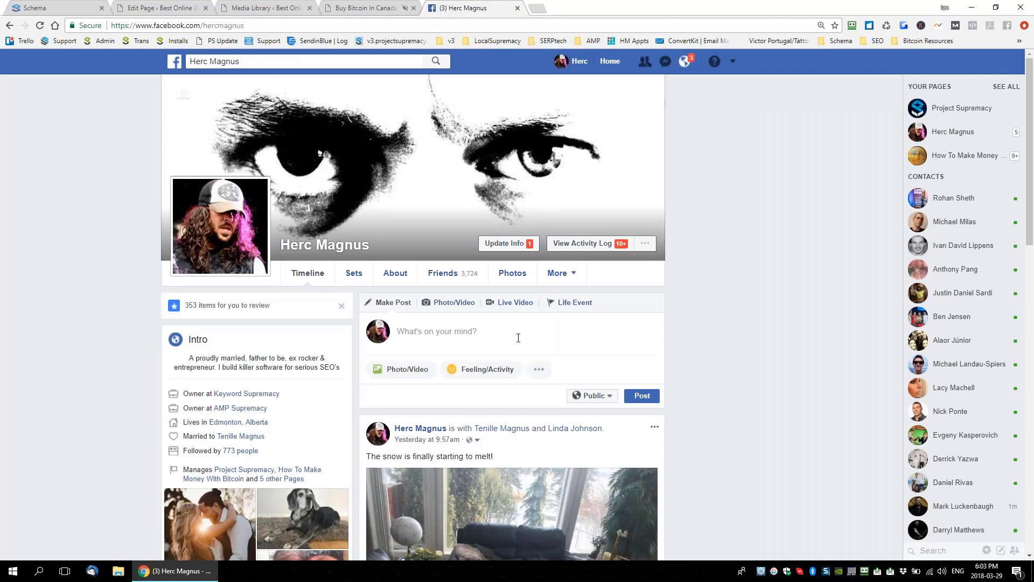
{"action": "left_click", "coordinate": [518, 337]}
Return to the WordPress page editor and update the Learn To Play Electric Guitar page again.
{"action": "left_click", "coordinate": [156, 8]}
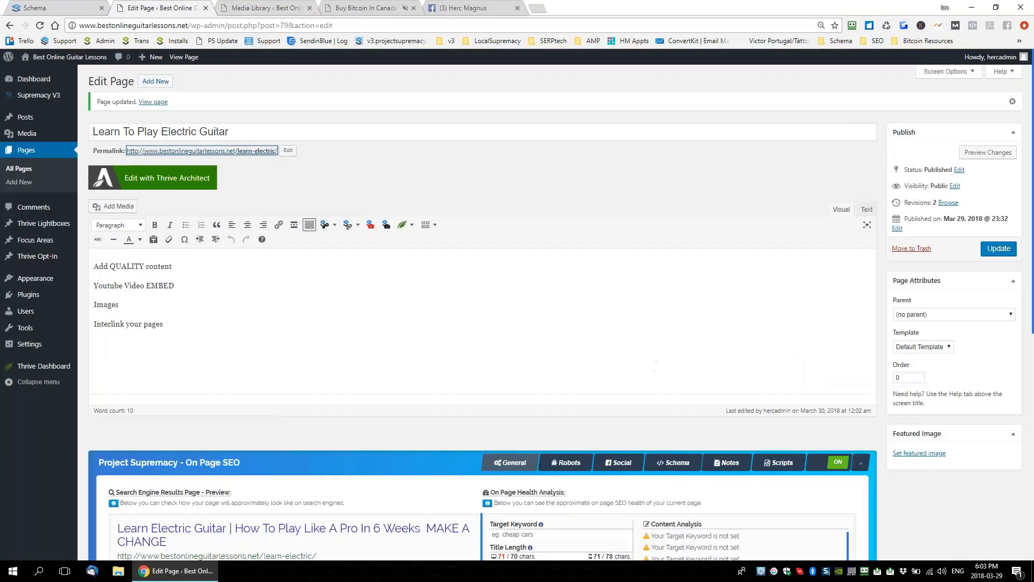
{"action": "left_click", "coordinate": [999, 250]}
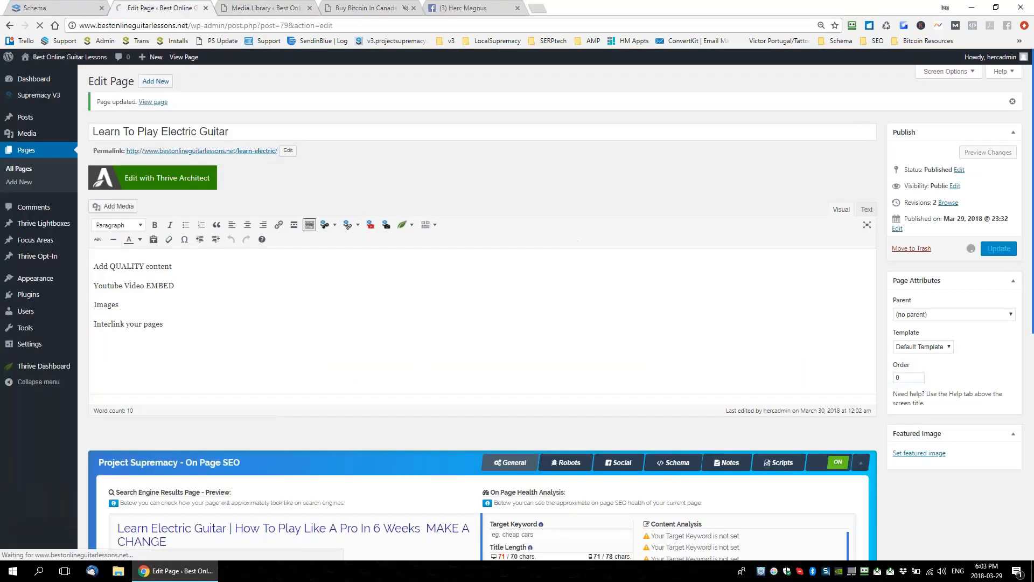
{"action": "scroll", "coordinate": [483, 323], "scroll_direction": "down", "scroll_amount": 8}
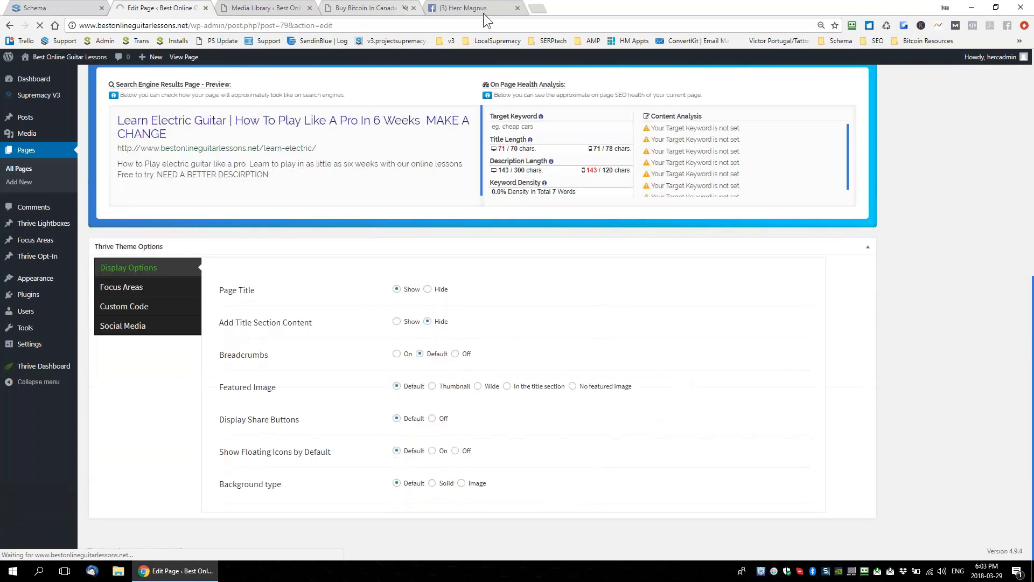
Switch to Facebook, paste the copied page link into the timeline post and publish it publicly.
{"action": "left_click", "coordinate": [483, 12]}
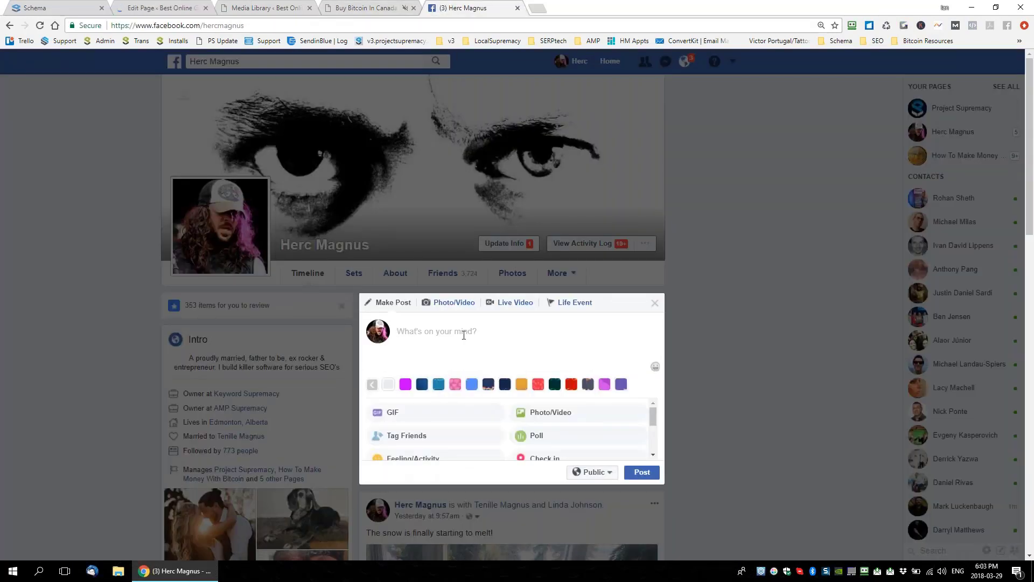
{"action": "key", "text": "ctrl+v"}
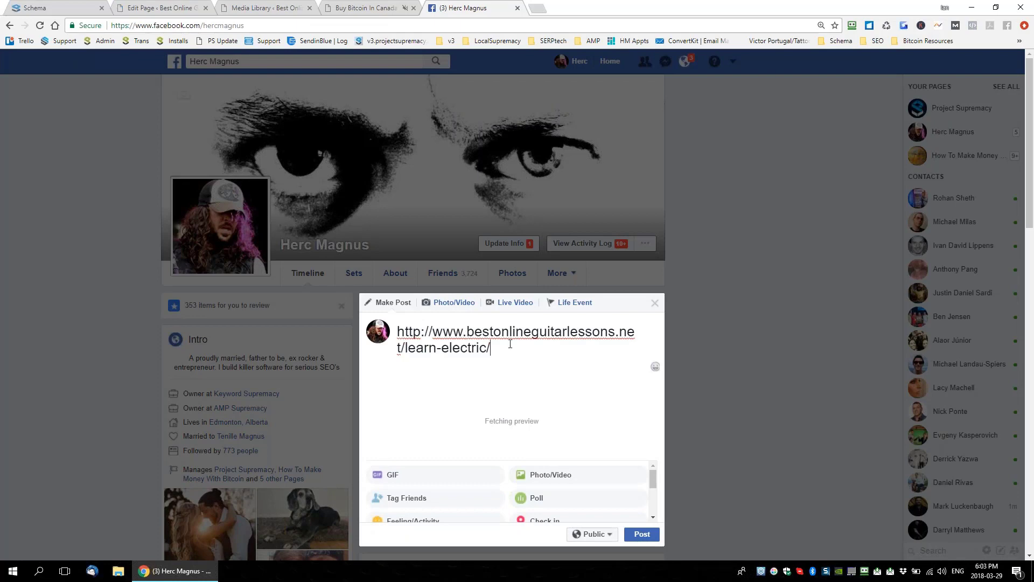
{"action": "scroll", "coordinate": [518, 343], "scroll_direction": "down", "scroll_amount": 4}
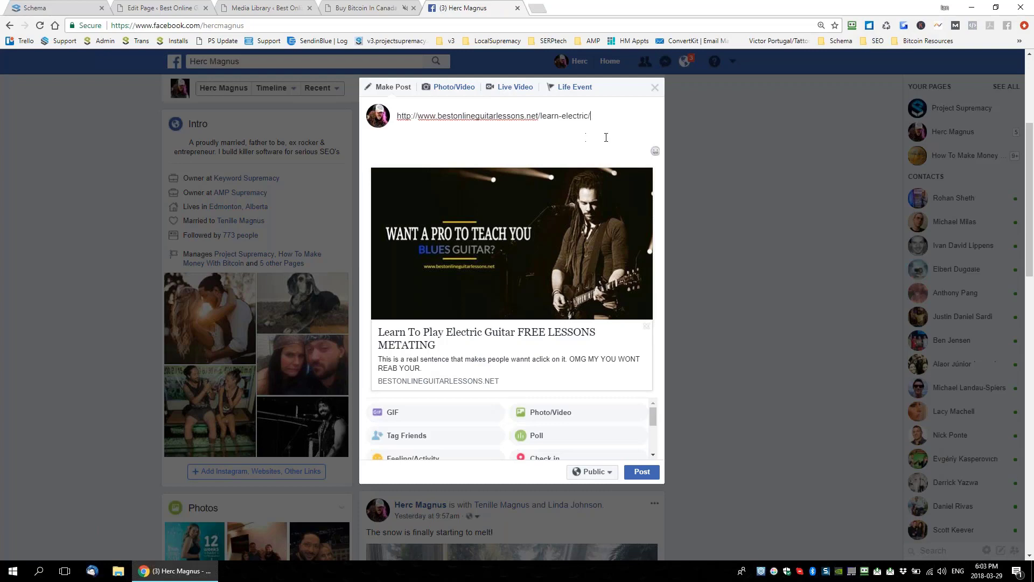
{"action": "left_click", "coordinate": [644, 473]}
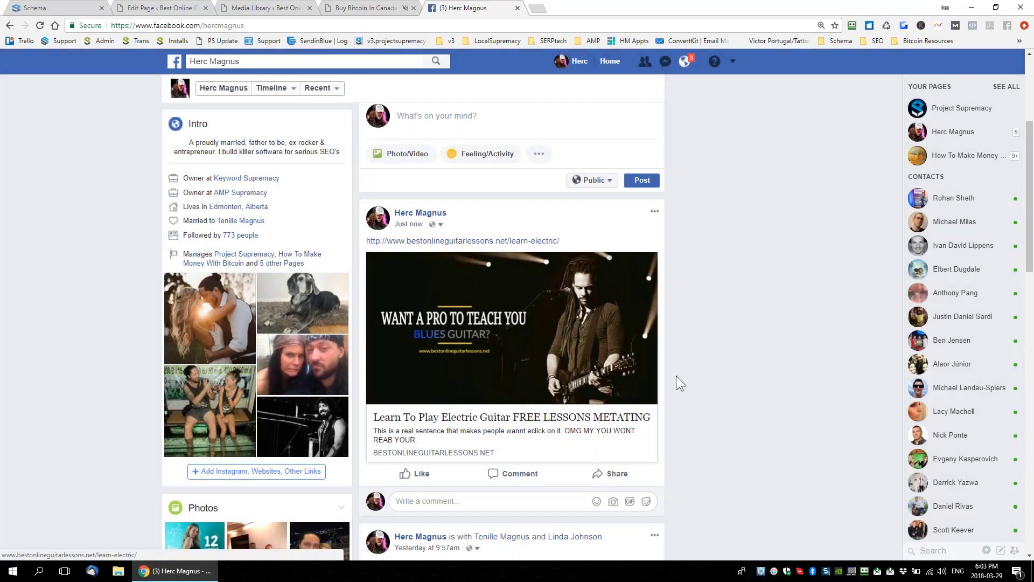
Examine the image, title and description of the published link post on the timeline.
{"action": "scroll", "coordinate": [464, 378], "scroll_direction": "up", "scroll_amount": 2}
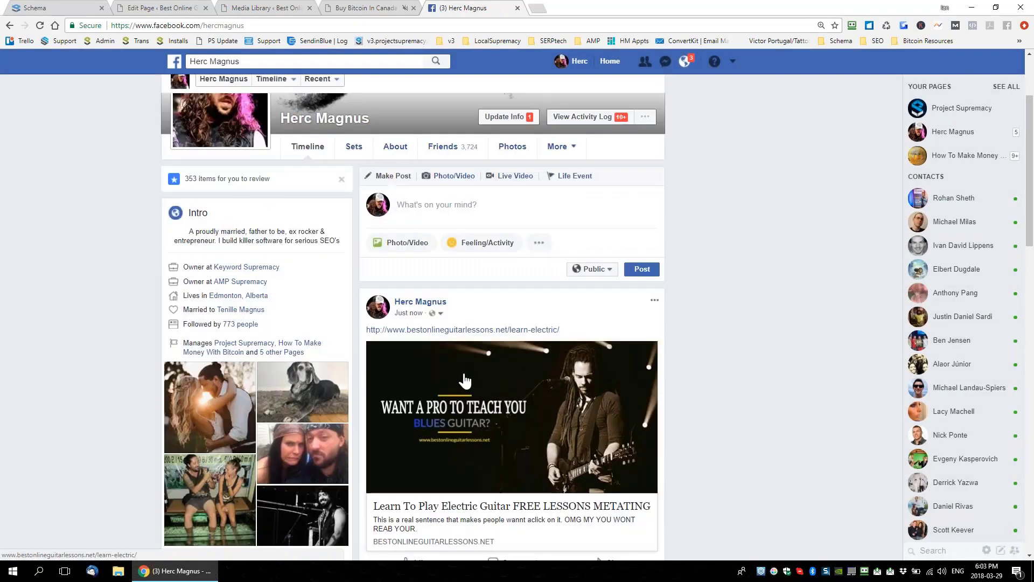
{"action": "scroll", "coordinate": [464, 380], "scroll_direction": "down", "scroll_amount": 2}
{"action": "left_click", "coordinate": [162, 8]}
{"action": "left_click", "coordinate": [459, 11]}
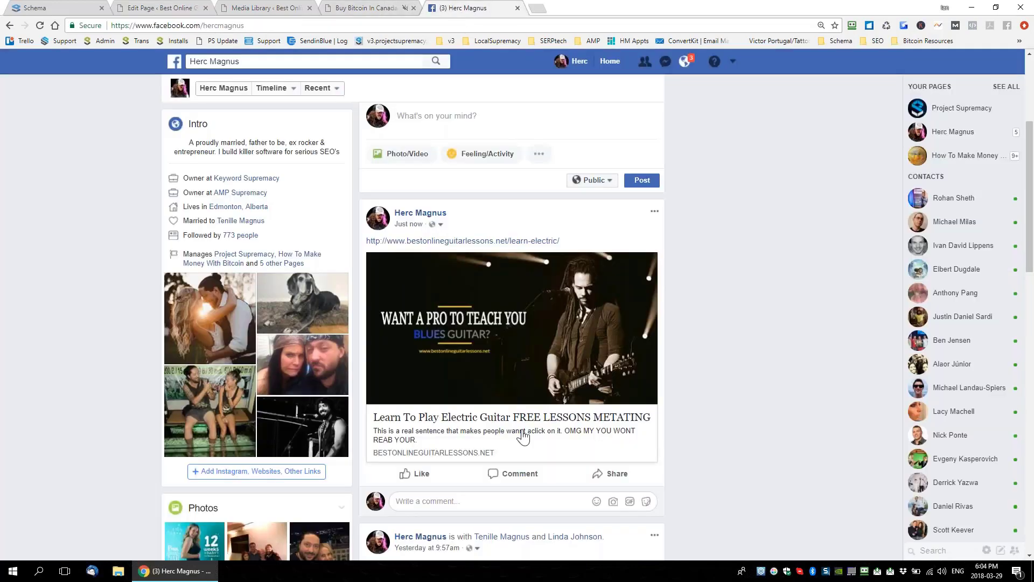
{"action": "left_click_drag", "start_coordinate": [474, 421], "coordinate": [506, 436]}
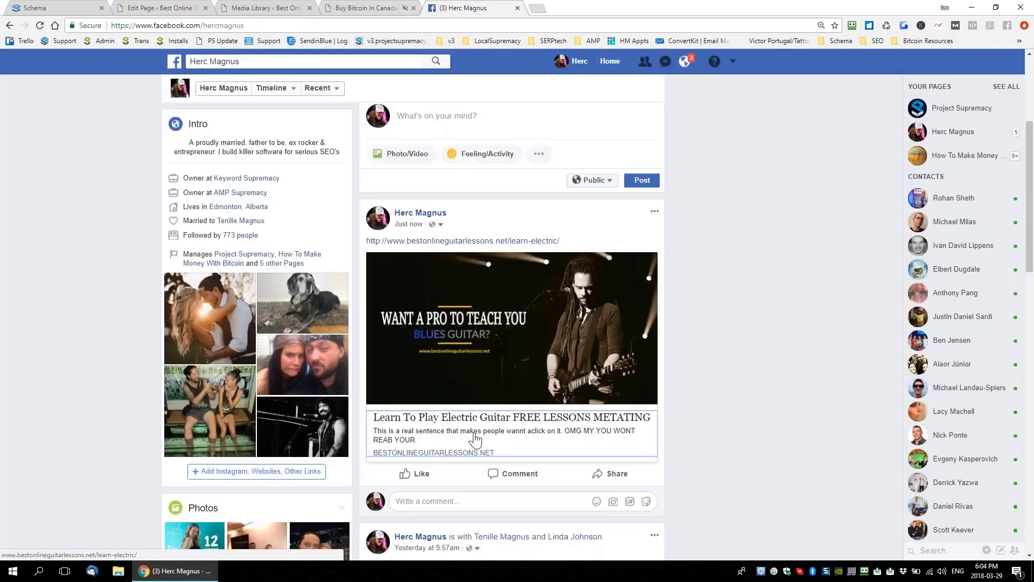
In the WordPress page editor, change the Facebook OG title to "WHOOPS I MESSED UP!" and update the page.
{"action": "left_click", "coordinate": [156, 9]}
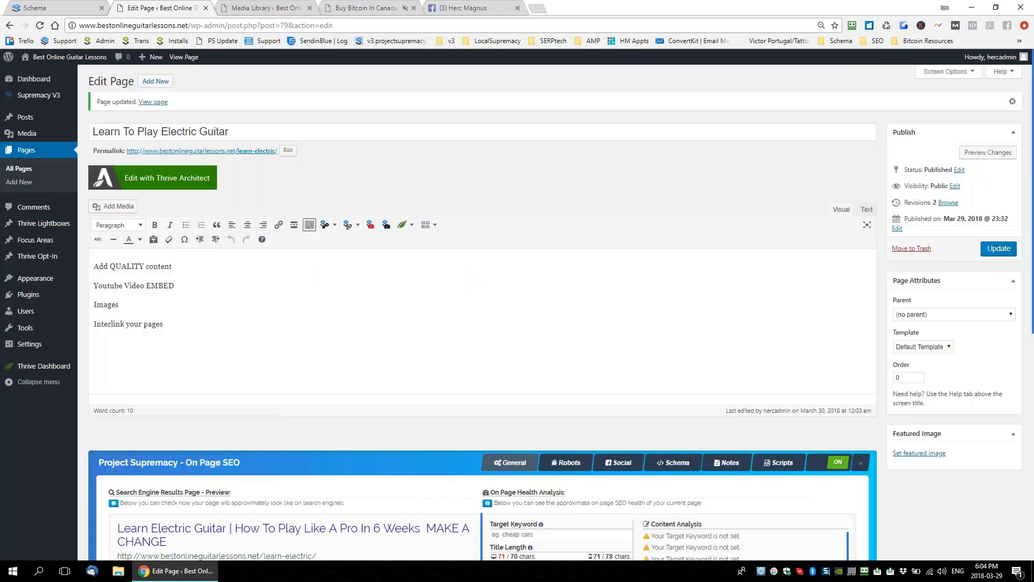
{"action": "scroll", "coordinate": [590, 216], "scroll_direction": "down", "scroll_amount": 5}
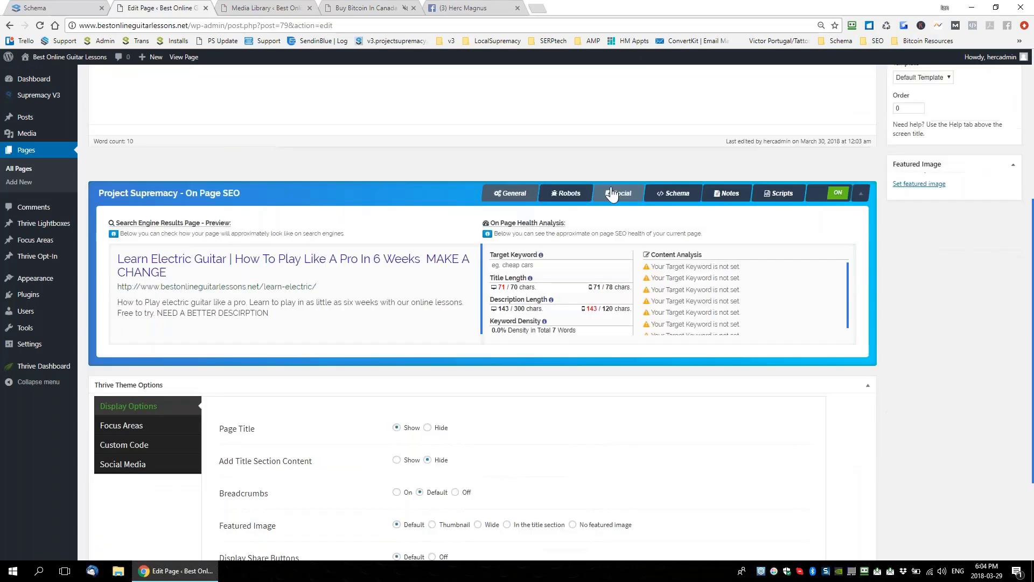
{"action": "left_click", "coordinate": [616, 193]}
{"action": "left_click", "coordinate": [704, 284]}
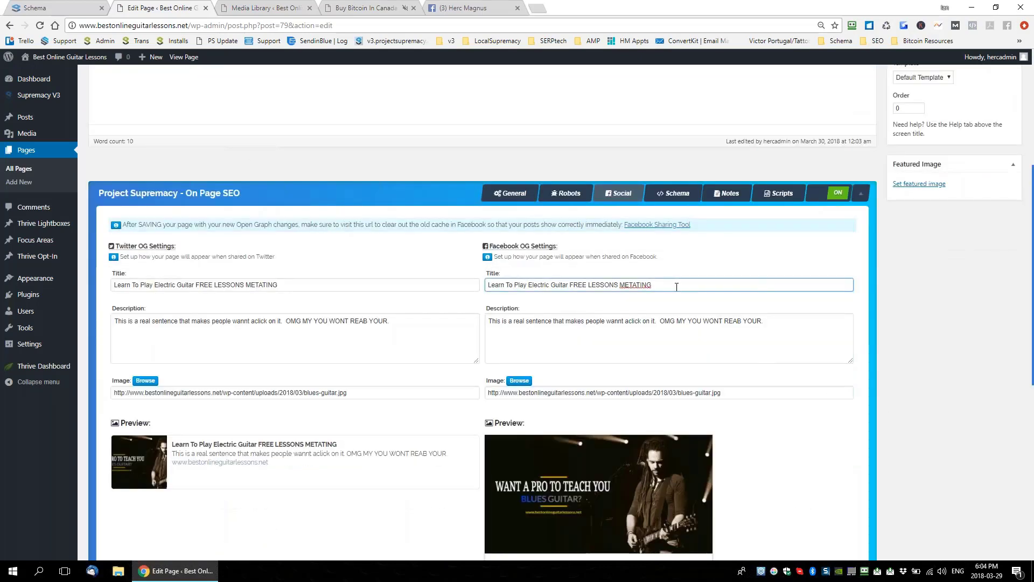
{"action": "left_click_drag", "start_coordinate": [704, 284], "coordinate": [433, 290]}
{"action": "type", "text": "WHOOPS I "}
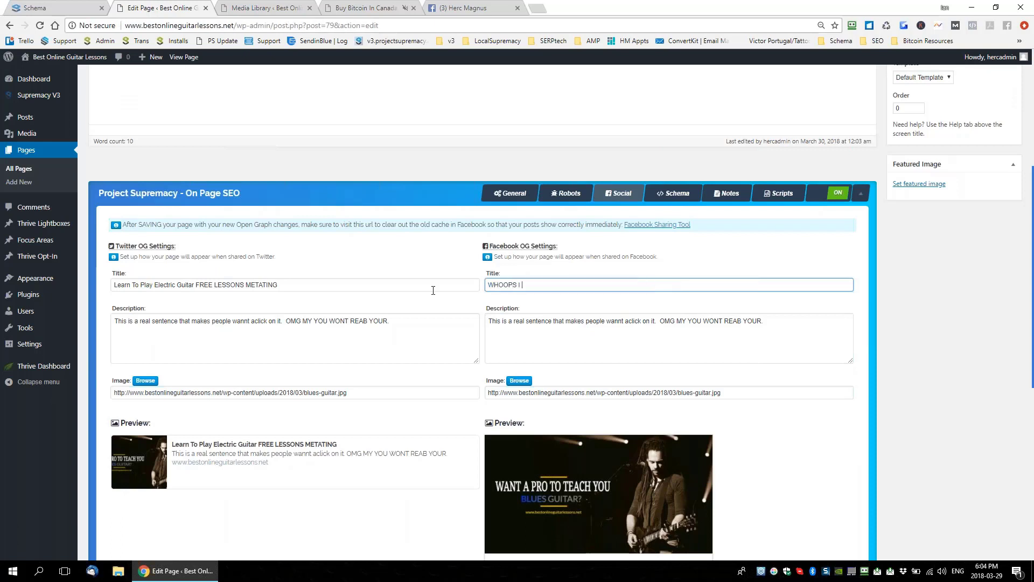
{"action": "type", "text": "MESSED UP!"}
{"action": "scroll", "coordinate": [813, 337], "scroll_direction": "up", "scroll_amount": 5}
{"action": "left_click", "coordinate": [997, 249]}
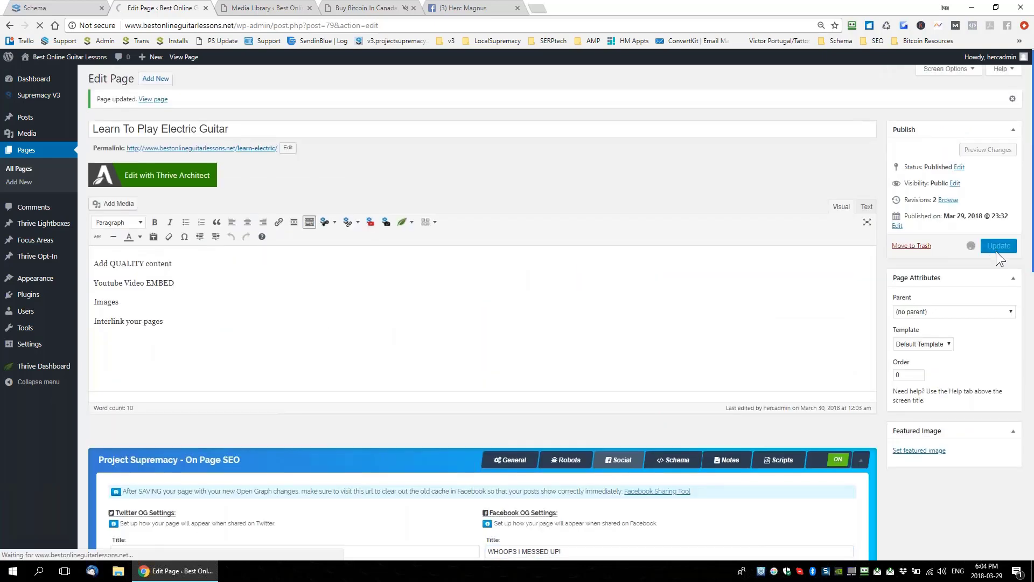
Open the Facebook Sharing Tool from the social SEO settings and examine the page's last scrape details and link preview.
{"action": "scroll", "coordinate": [852, 358], "scroll_direction": "down", "scroll_amount": 4}
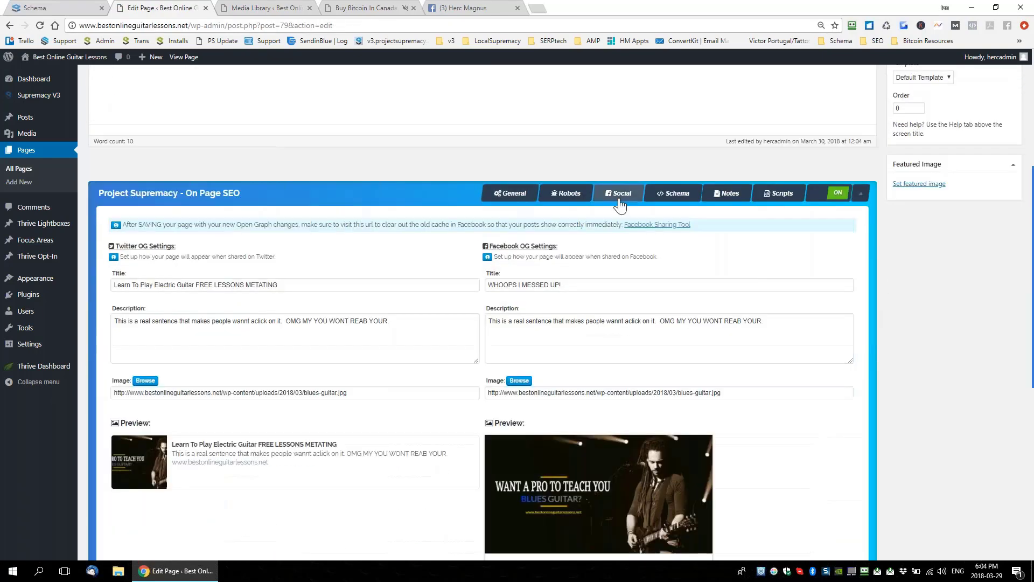
{"action": "left_click", "coordinate": [653, 226]}
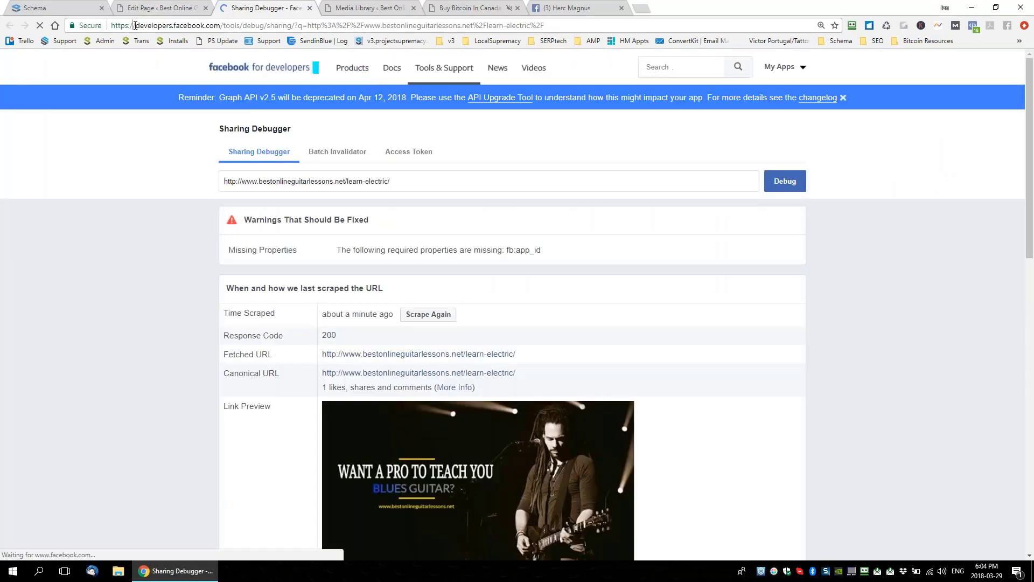
{"action": "left_click_drag", "start_coordinate": [133, 25], "coordinate": [235, 25]}
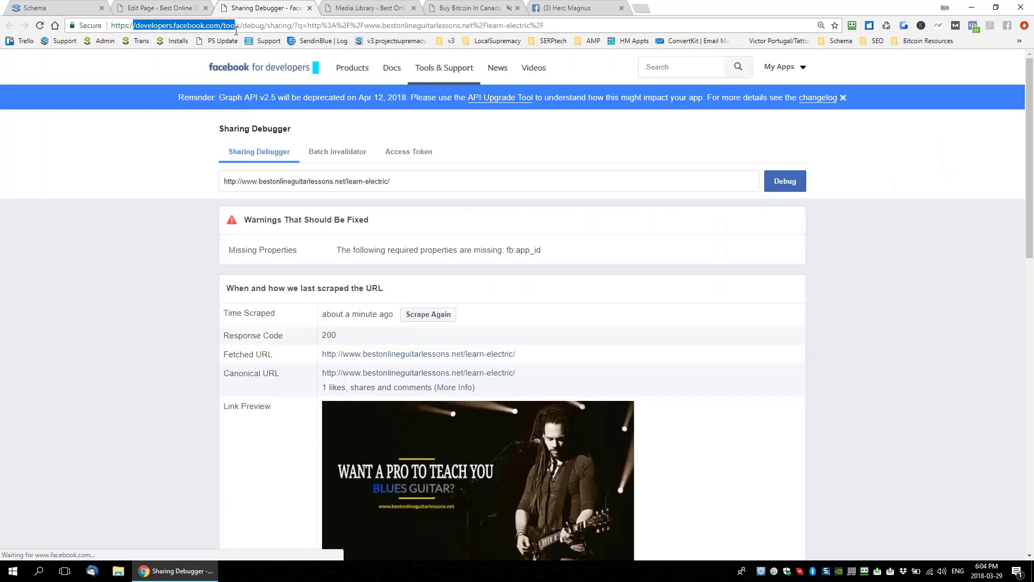
{"action": "scroll", "coordinate": [603, 329], "scroll_direction": "down", "scroll_amount": 1}
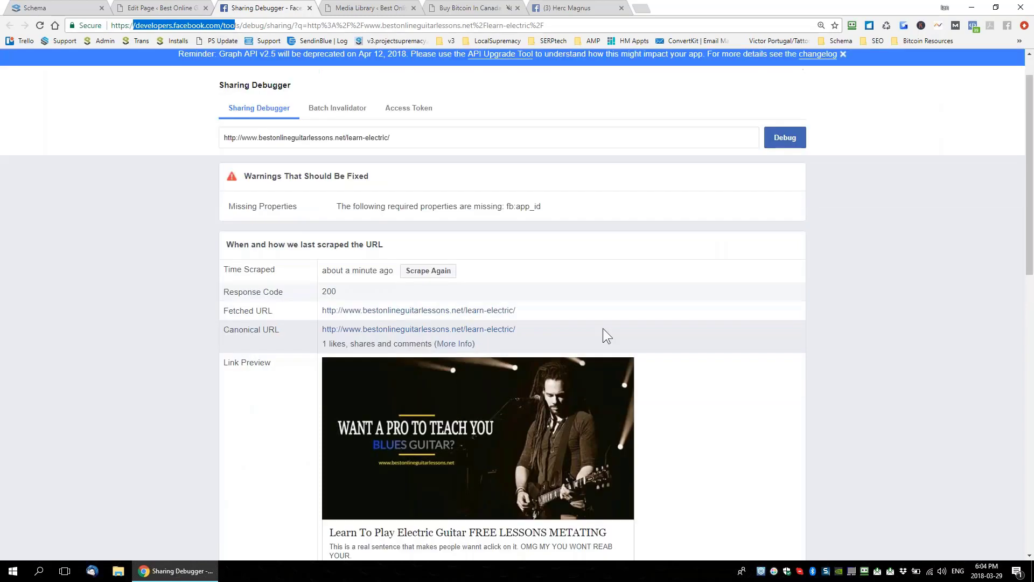
{"action": "scroll", "coordinate": [603, 328], "scroll_direction": "up", "scroll_amount": 1}
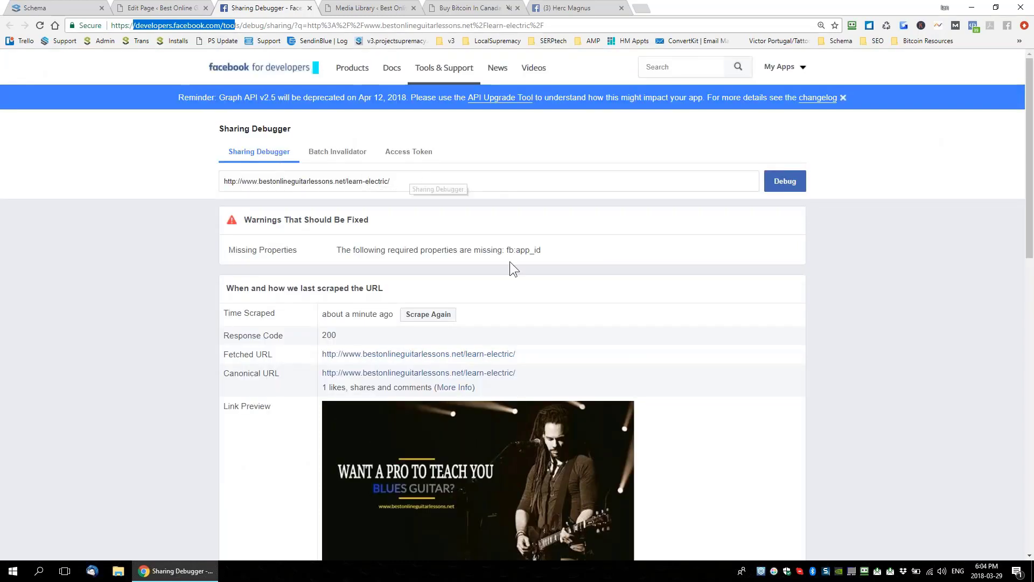
{"action": "scroll", "coordinate": [415, 419], "scroll_direction": "down", "scroll_amount": 2}
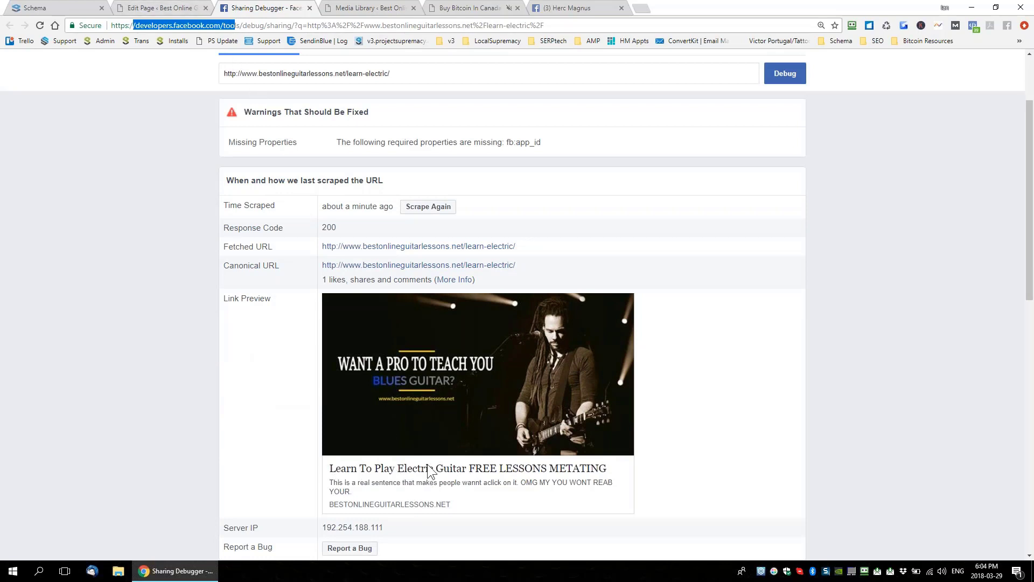
Scrape the learn-electric URL again in the Sharing Debugger and check the scrape time and updated link preview.
{"action": "left_click", "coordinate": [426, 213]}
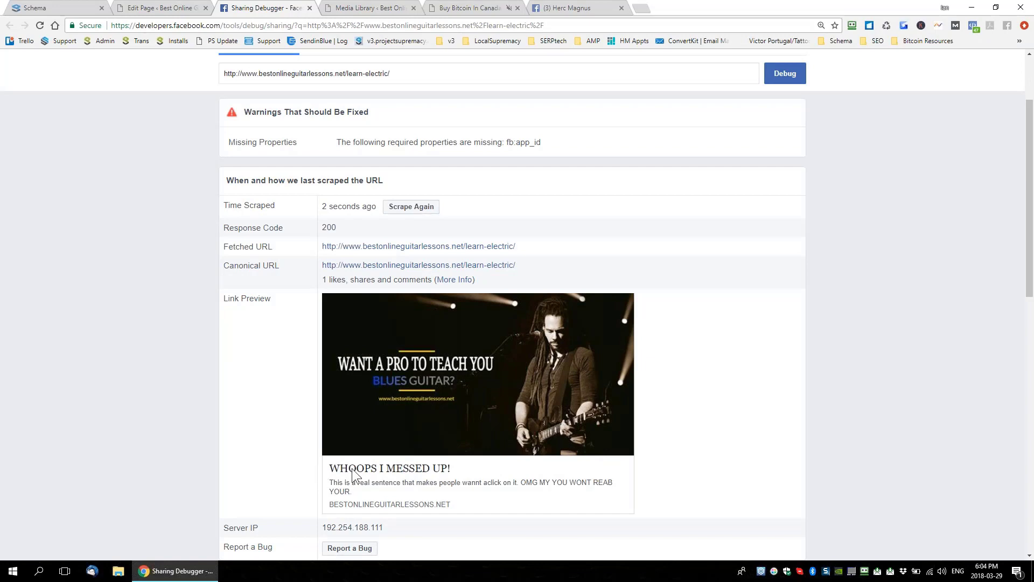
{"action": "scroll", "coordinate": [708, 353], "scroll_direction": "down", "scroll_amount": 3}
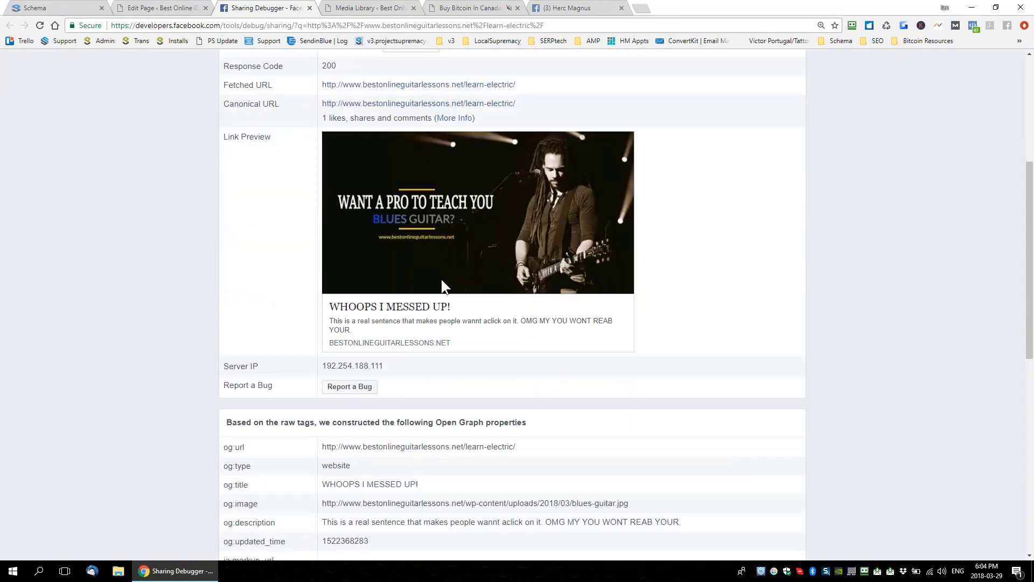
{"action": "scroll", "coordinate": [441, 279], "scroll_direction": "up", "scroll_amount": 2}
{"action": "left_click", "coordinate": [412, 153]}
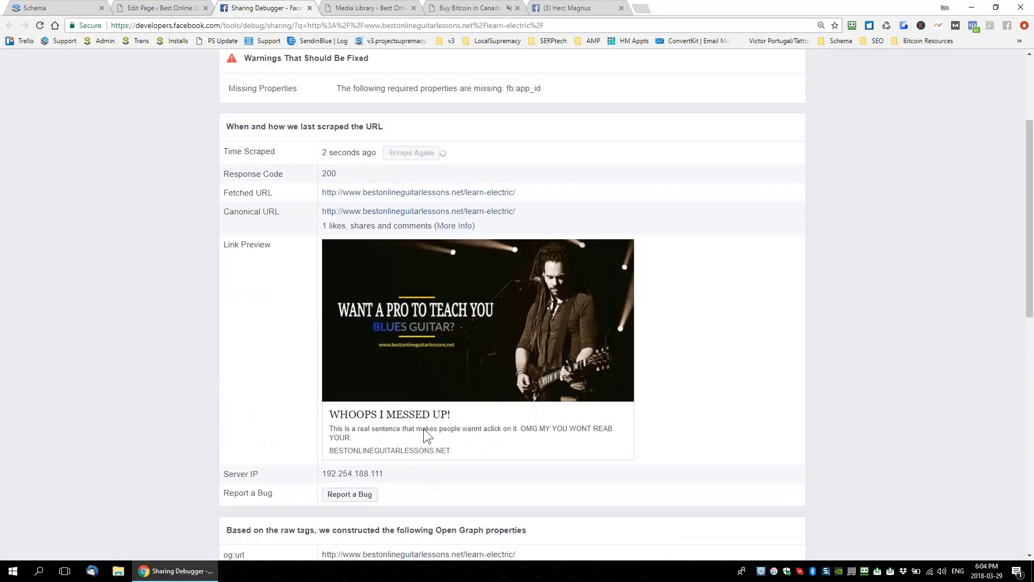
{"action": "left_click_drag", "start_coordinate": [321, 152], "coordinate": [379, 154]}
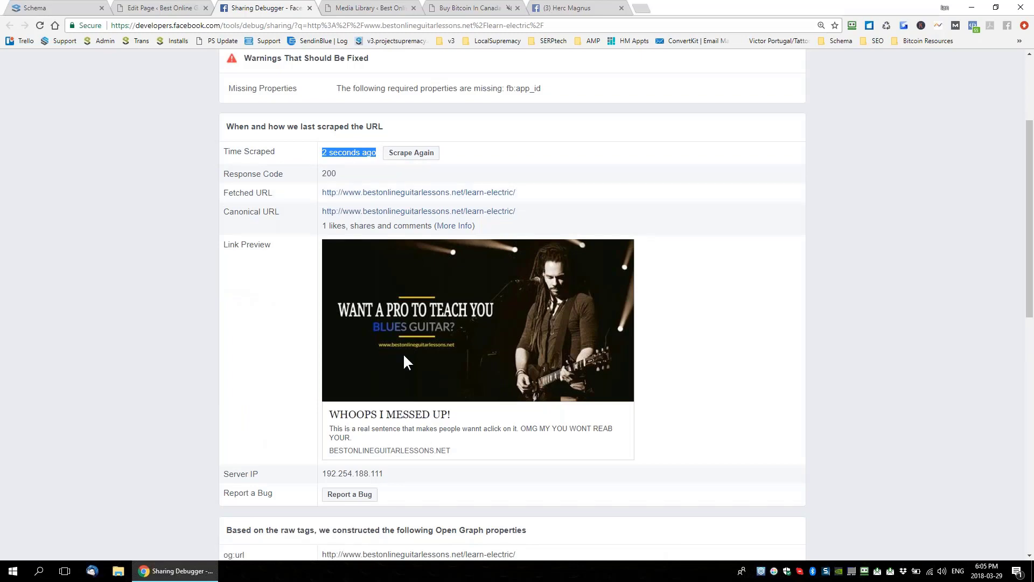
Switch to the Facebook timeline, refresh the share attachment of the guitar lesson link post and save it.
{"action": "left_click", "coordinate": [572, 11]}
{"action": "left_click", "coordinate": [653, 211]}
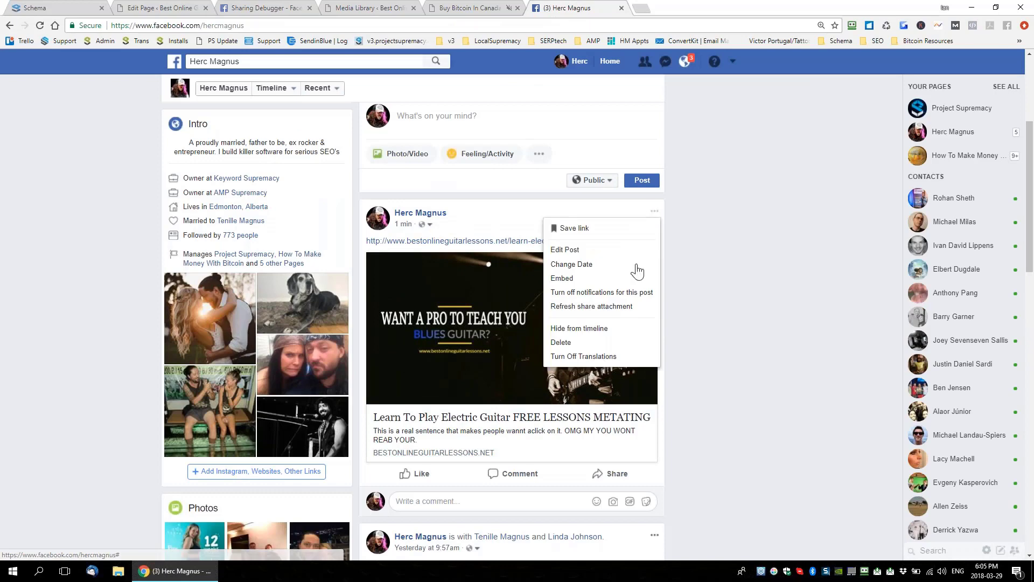
{"action": "left_click", "coordinate": [591, 307]}
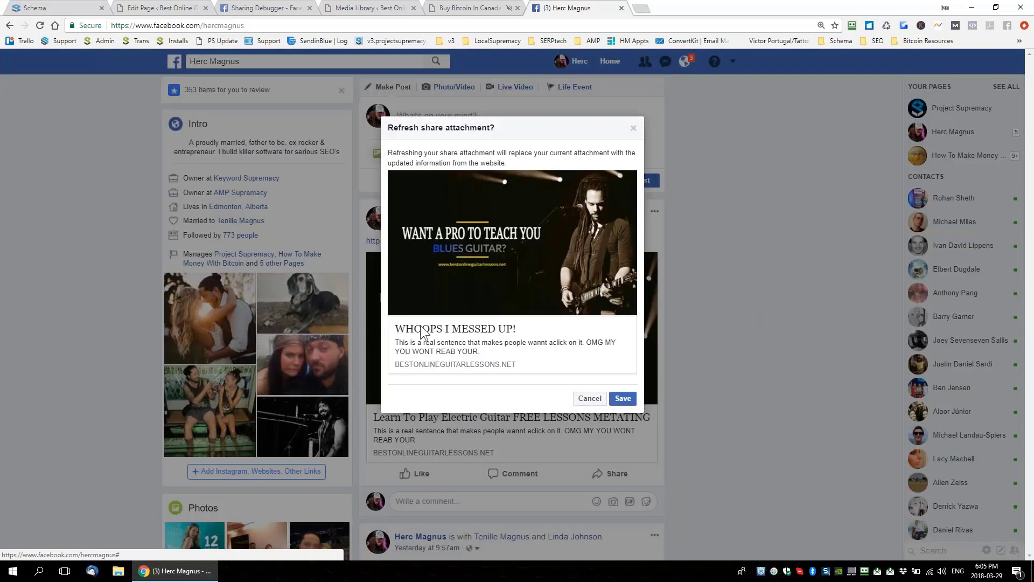
{"action": "left_click", "coordinate": [611, 399]}
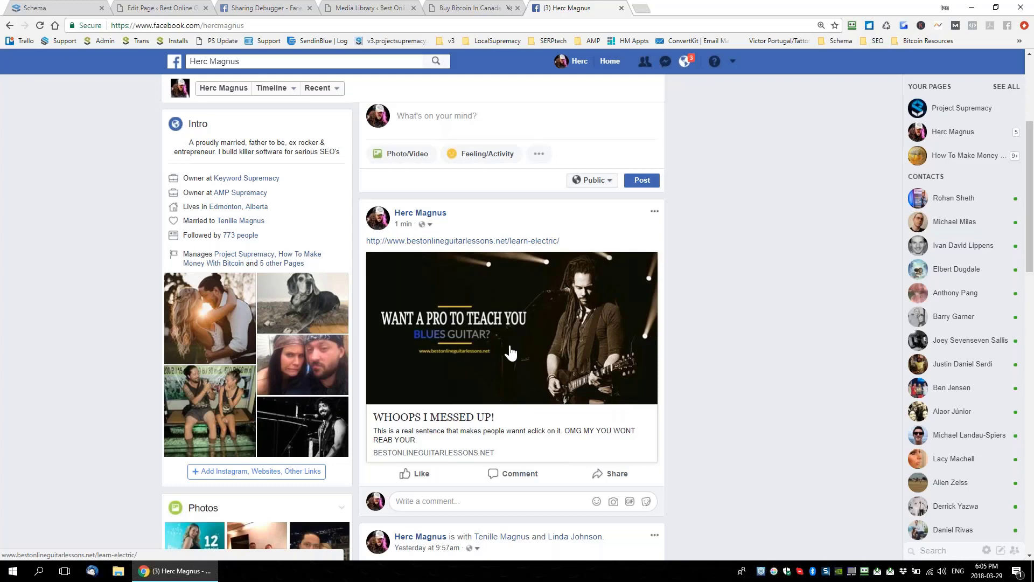
{"action": "scroll", "coordinate": [510, 358], "scroll_direction": "down", "scroll_amount": 5}
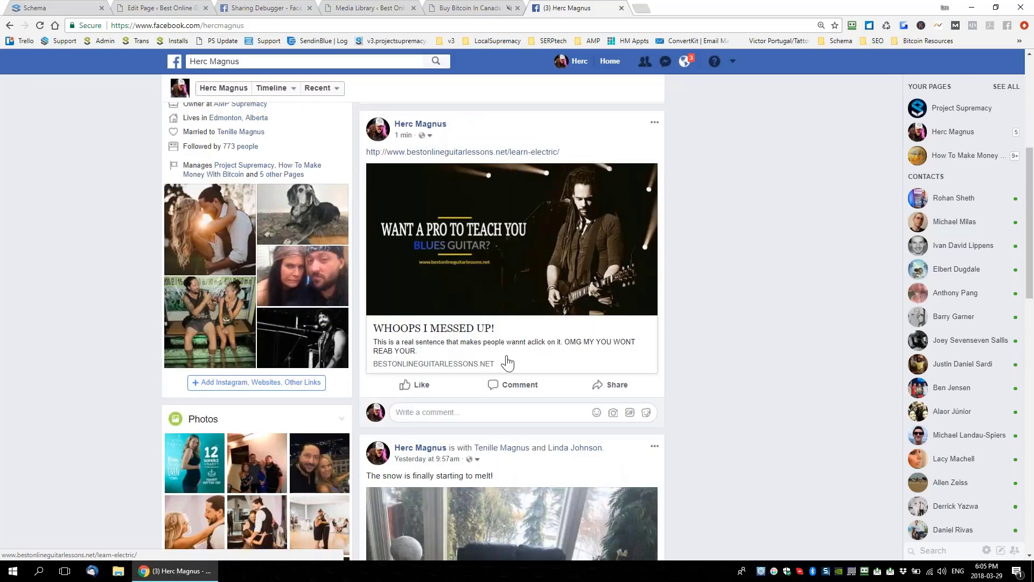
{"action": "scroll", "coordinate": [509, 359], "scroll_direction": "up", "scroll_amount": 6}
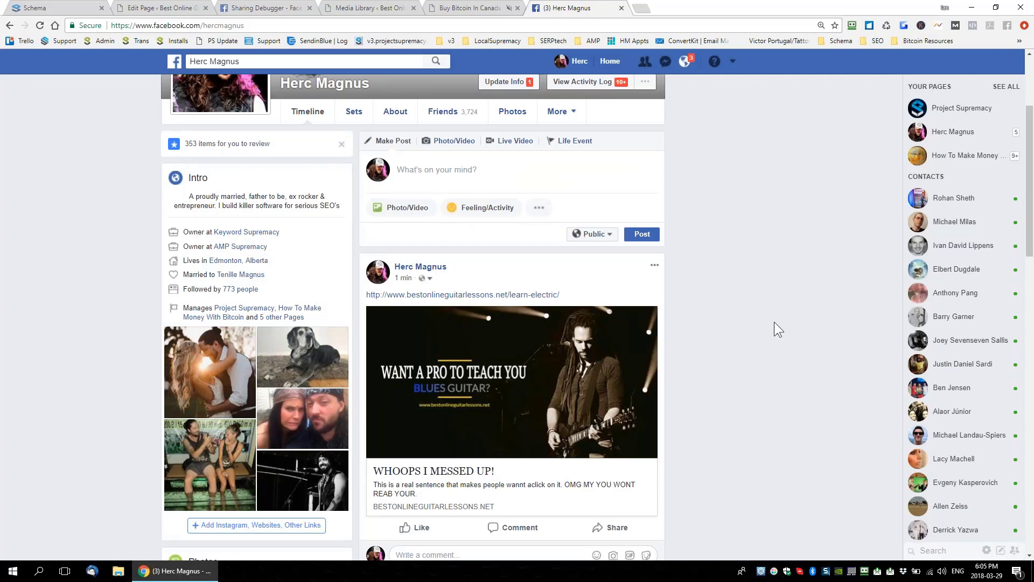
{"action": "scroll", "coordinate": [774, 322], "scroll_direction": "up", "scroll_amount": 3}
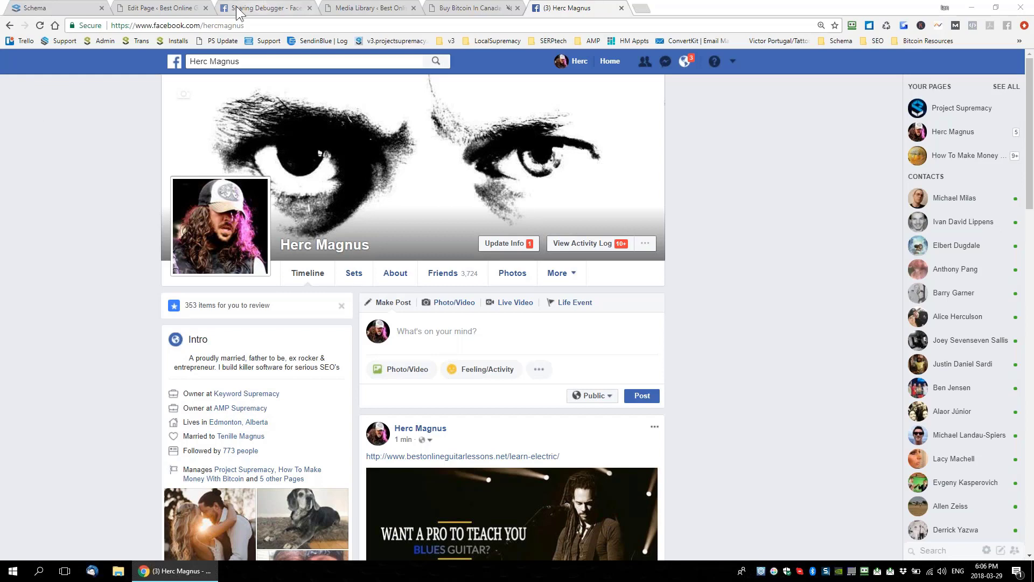
Close the image's attachment details in the Media Library and open the source code of the Buy Bitcoin In Canada page.
{"action": "left_click", "coordinate": [168, 10]}
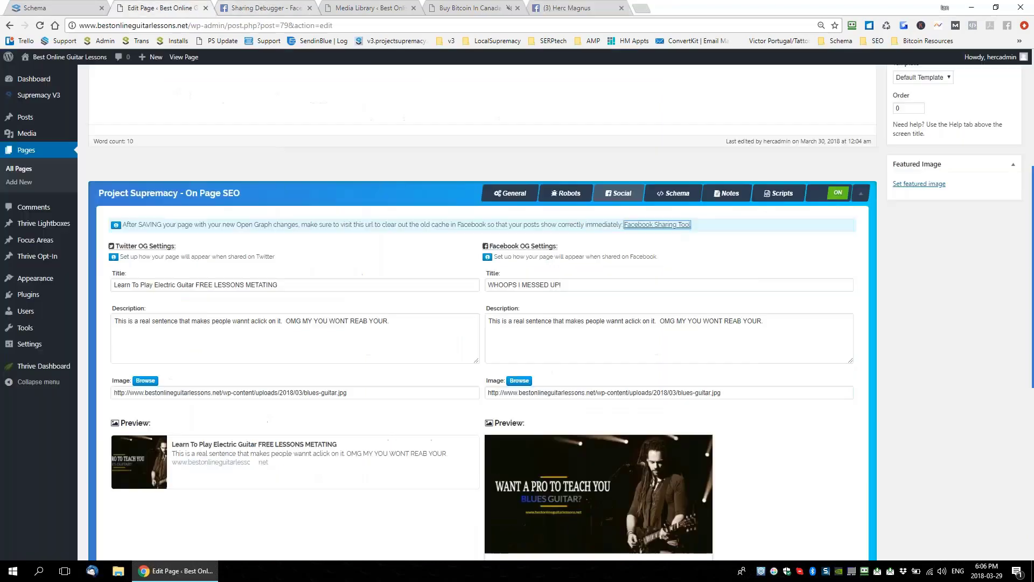
{"action": "left_click", "coordinate": [376, 8]}
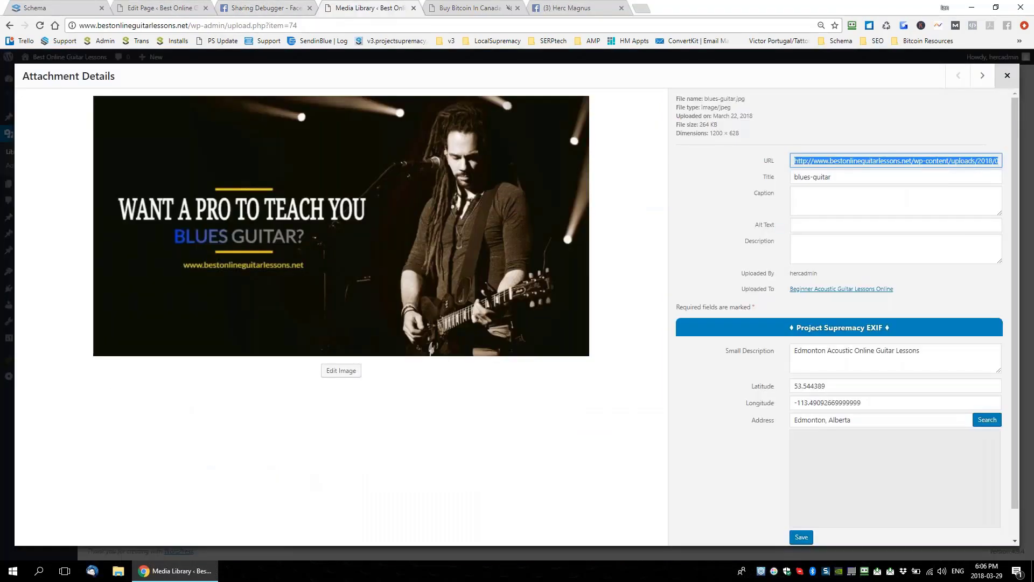
{"action": "left_click", "coordinate": [1007, 75]}
{"action": "left_click", "coordinate": [492, 9]}
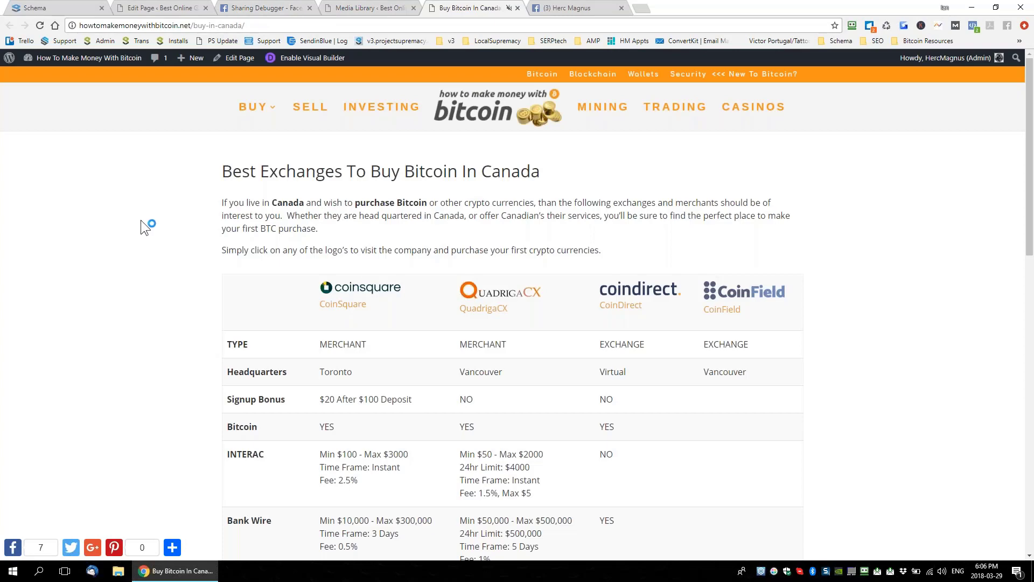
{"action": "key", "text": "ctrl+u"}
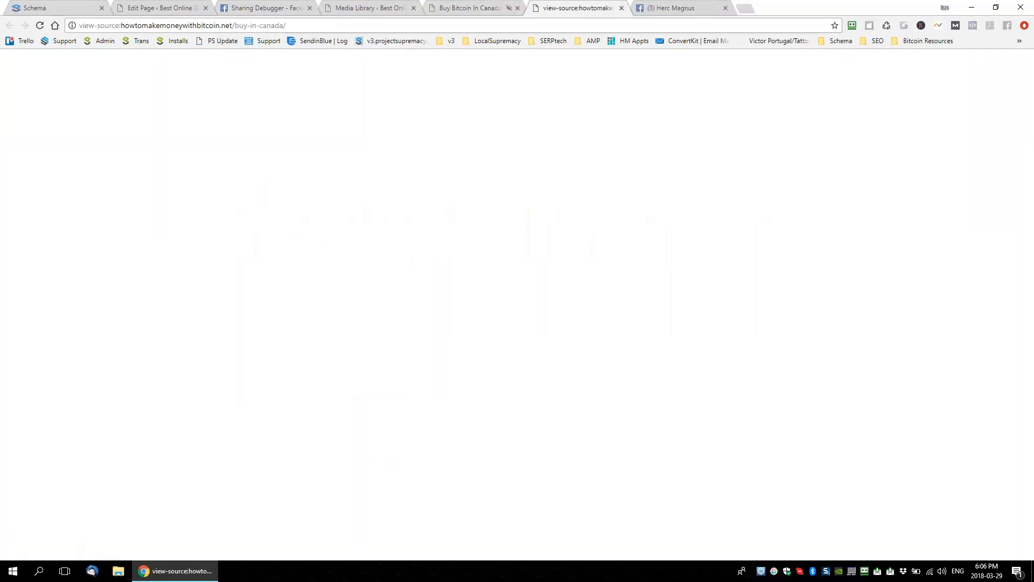
{"action": "scroll", "coordinate": [608, 202], "scroll_direction": "down", "scroll_amount": 3}
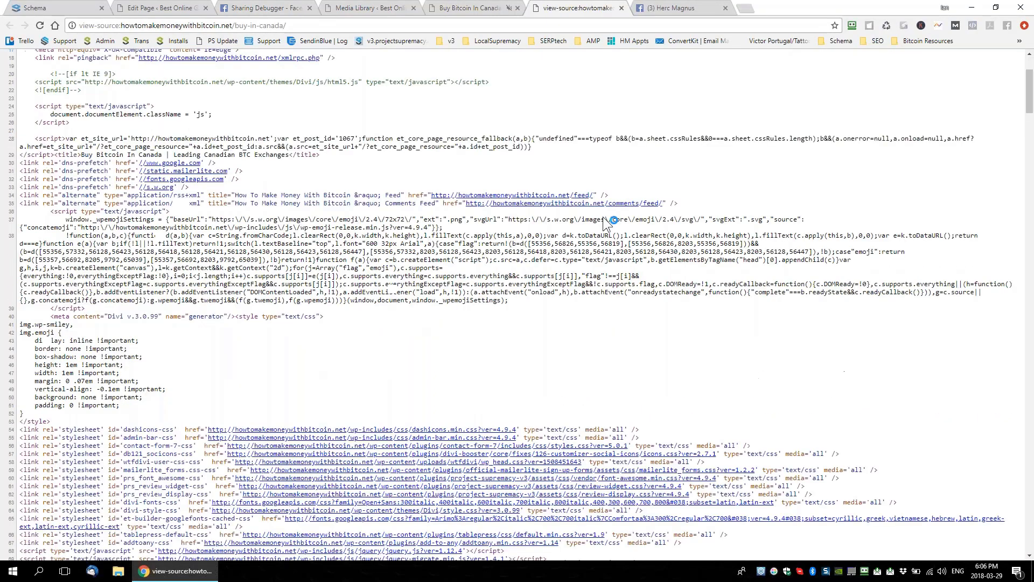
{"action": "scroll", "coordinate": [609, 223], "scroll_direction": "up", "scroll_amount": 3}
Search the page source for "title" and highlight the page's title tag line.
{"action": "key", "text": "ctrl+f"}
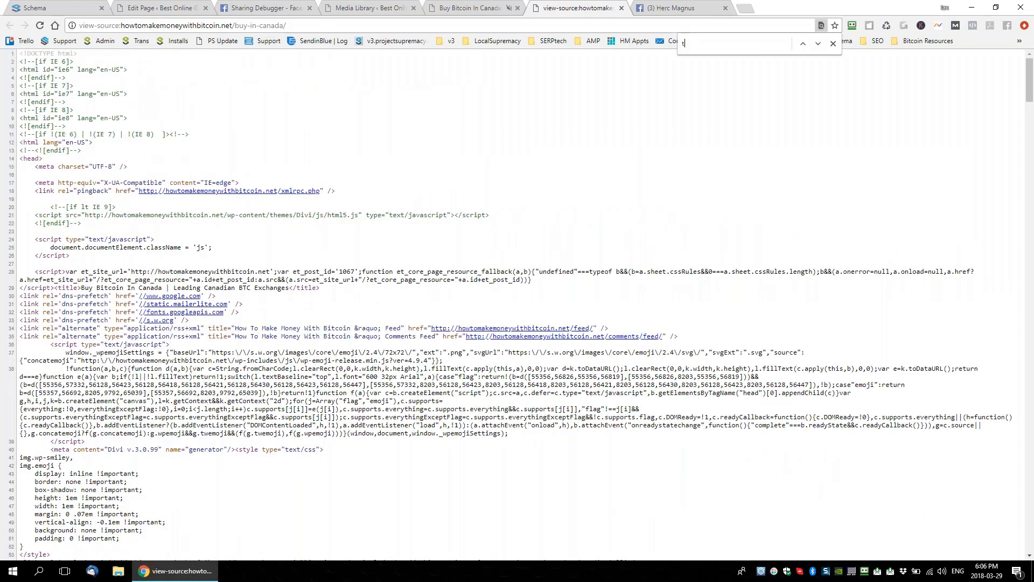
{"action": "type", "text": "title"}
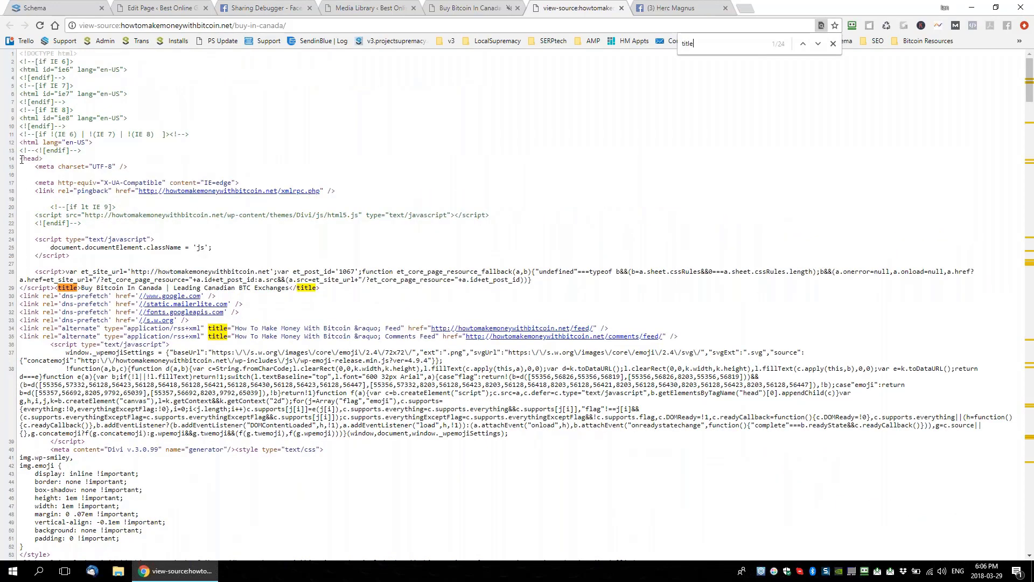
{"action": "left_click_drag", "start_coordinate": [20, 159], "coordinate": [47, 167]}
{"action": "left_click_drag", "start_coordinate": [320, 288], "coordinate": [54, 288]}
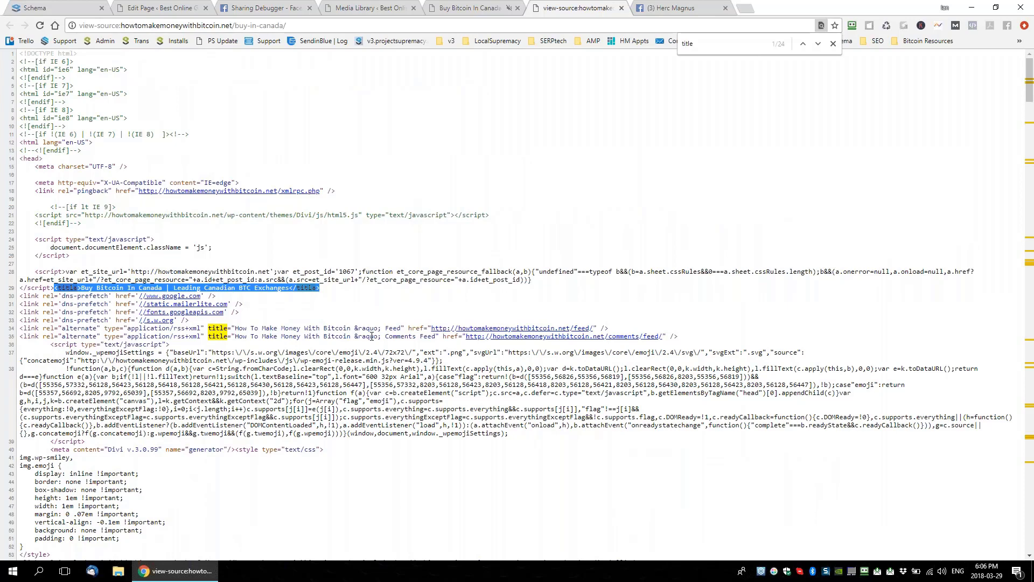
{"action": "left_click", "coordinate": [82, 287]}
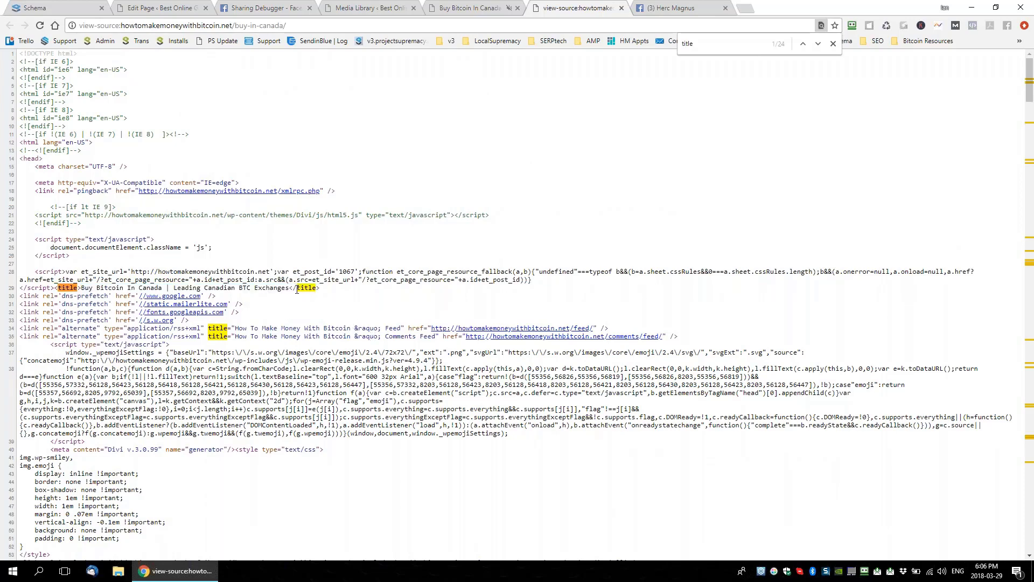
{"action": "left_click_drag", "start_coordinate": [79, 288], "coordinate": [244, 287]}
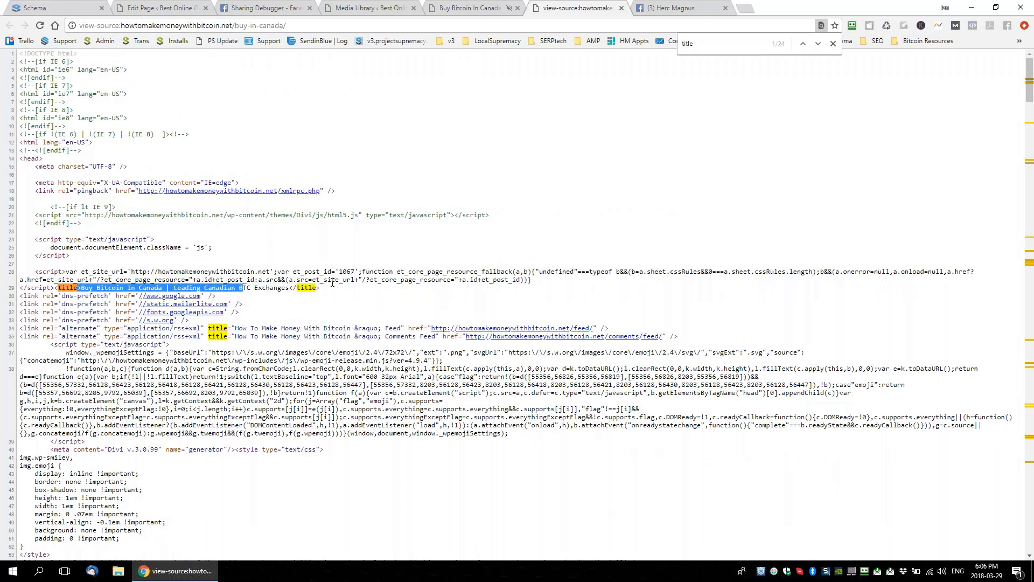
{"action": "left_click", "coordinate": [329, 288]}
{"action": "left_click_drag", "start_coordinate": [319, 288], "coordinate": [54, 287]}
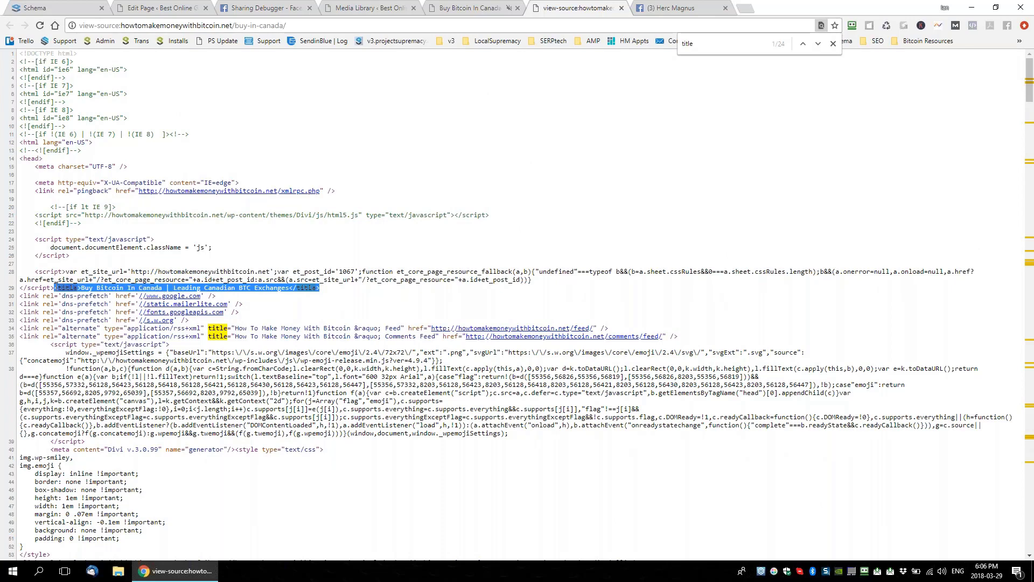
Search the page source for "json" and go through its matches.
{"action": "left_click_drag", "start_coordinate": [700, 44], "coordinate": [587, 42]}
{"action": "type", "text": "j"}
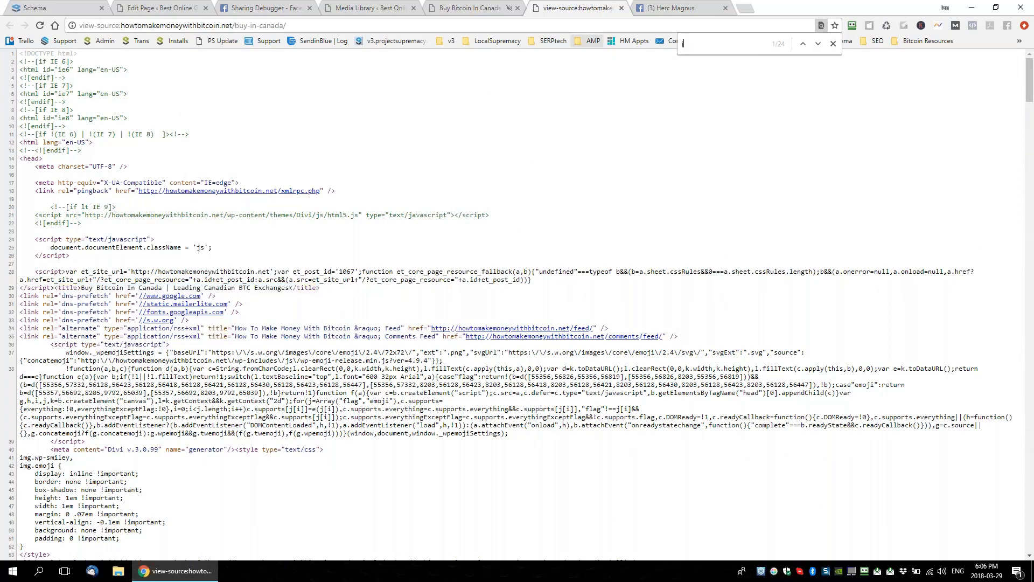
{"action": "type", "text": "son"}
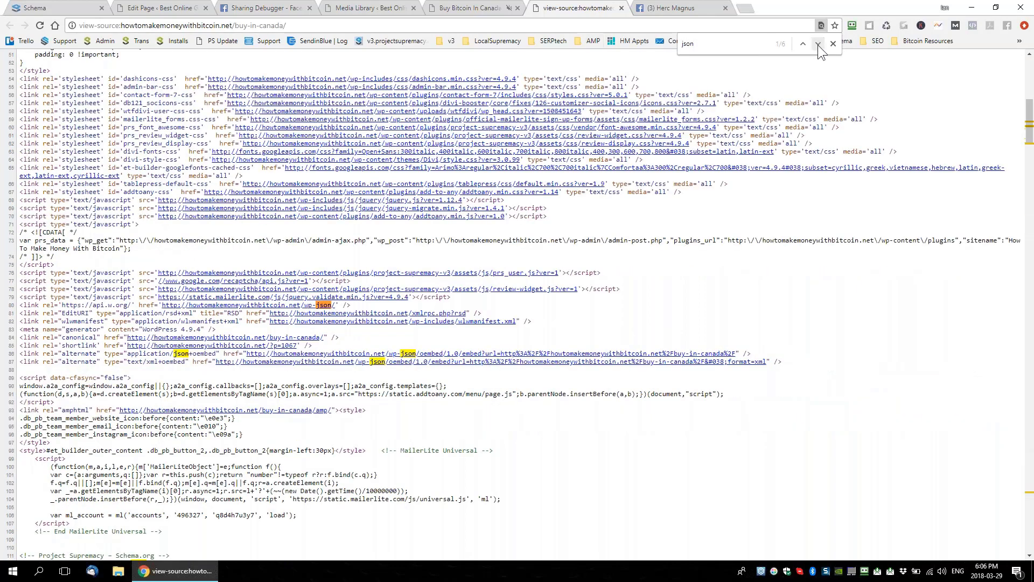
{"action": "left_click", "coordinate": [818, 43]}
{"action": "left_click", "coordinate": [818, 44]}
{"action": "left_click", "coordinate": [818, 44]}
{"action": "left_click", "coordinate": [819, 44]}
{"action": "left_click", "coordinate": [818, 43]}
{"action": "left_click", "coordinate": [818, 43]}
{"action": "left_click", "coordinate": [818, 43]}
{"action": "left_click", "coordinate": [818, 43]}
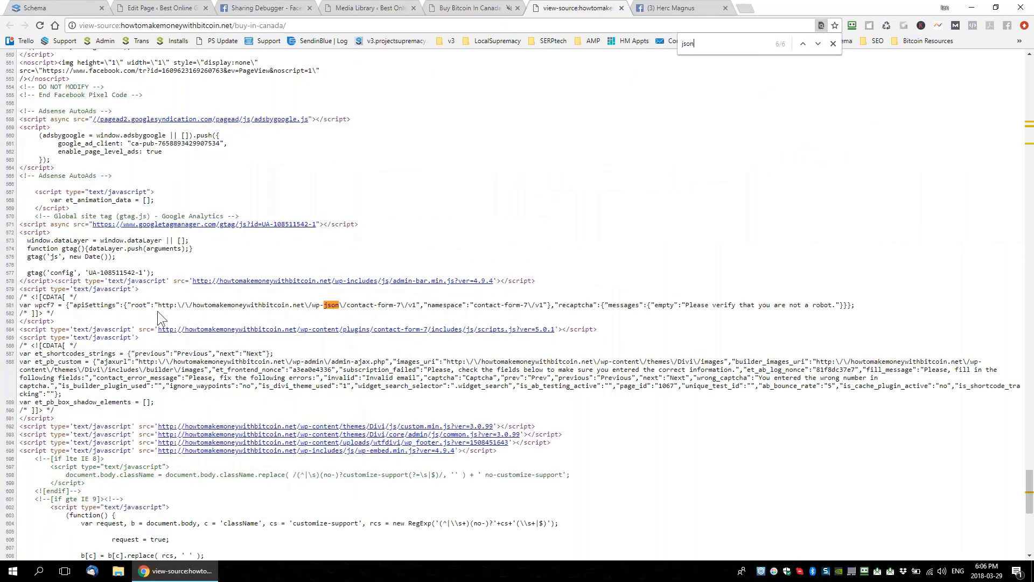
Search the page source for "ld+json" and highlight the whole Project Supremacy Schema.org block.
{"action": "left_click", "coordinate": [468, 8]}
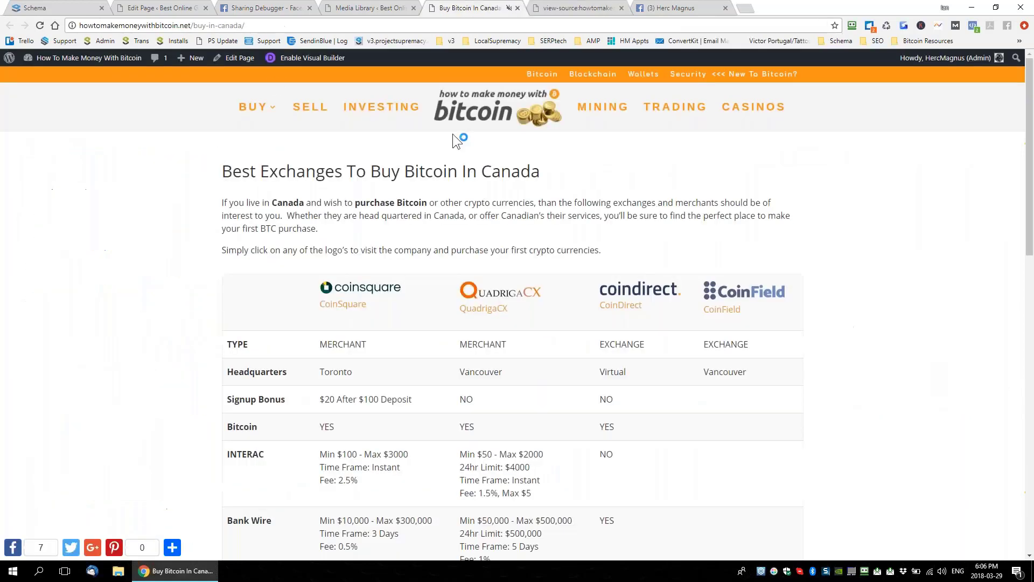
{"action": "left_click", "coordinate": [576, 8]}
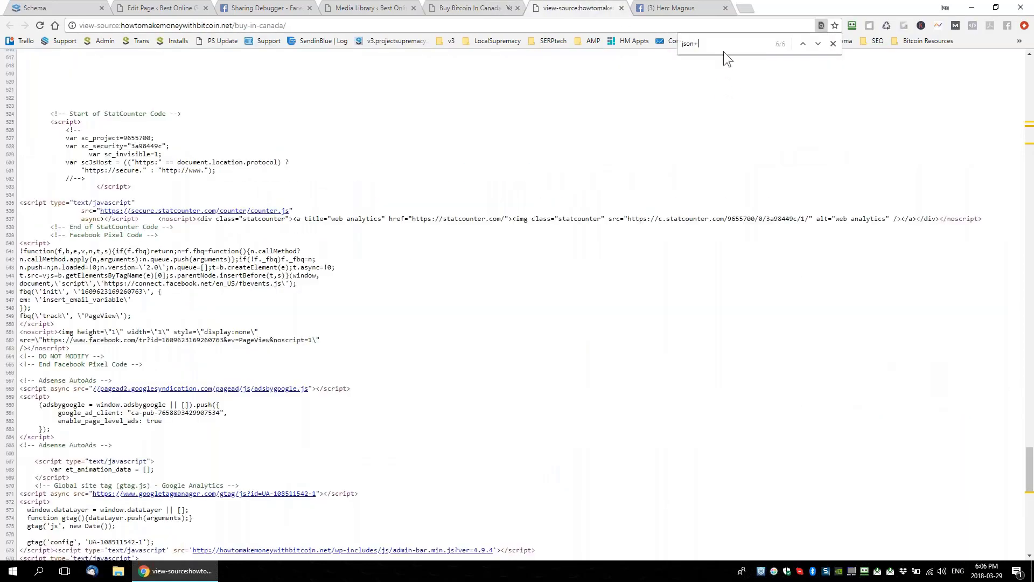
{"action": "key", "text": "BackSpace"}
{"action": "key", "text": "BackSpace"}
{"action": "key", "text": "BackSpace"}
{"action": "key", "text": "BackSpace"}
{"action": "key", "text": "BackSpace"}
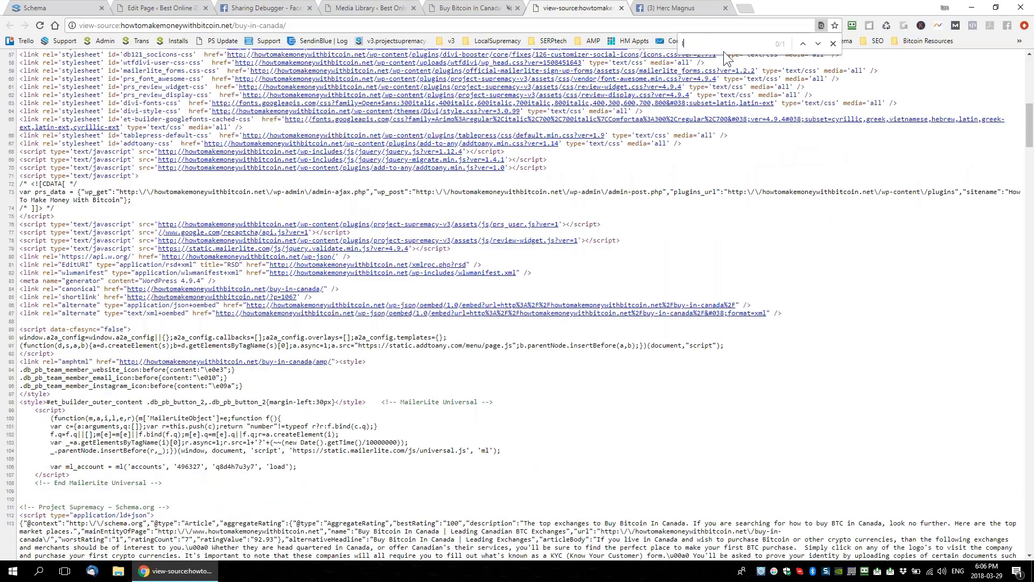
{"action": "type", "text": "ld+json"}
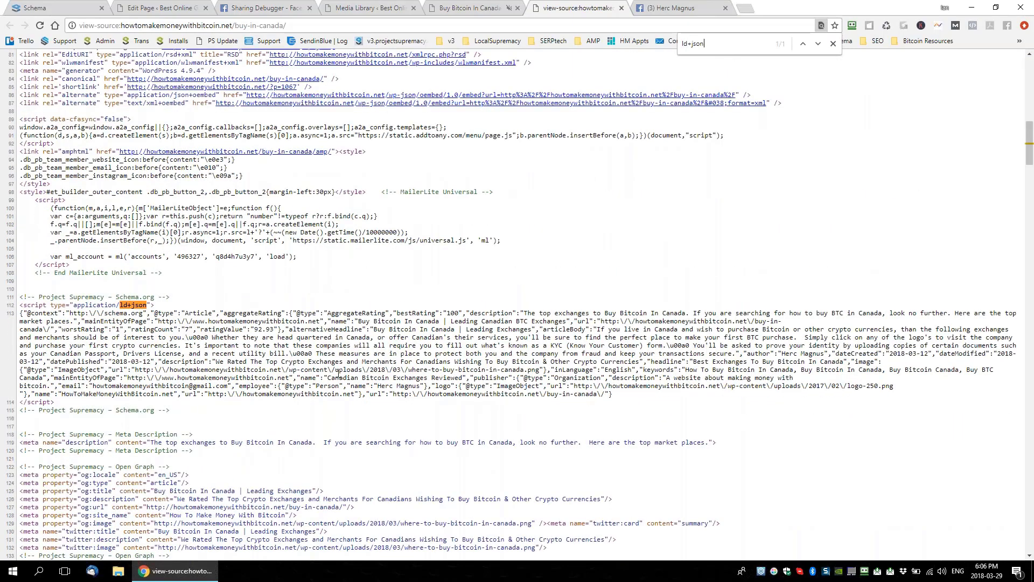
{"action": "left_click_drag", "start_coordinate": [614, 394], "coordinate": [15, 302]}
{"action": "left_click", "coordinate": [180, 409]}
{"action": "left_click_drag", "start_coordinate": [178, 411], "coordinate": [13, 300]}
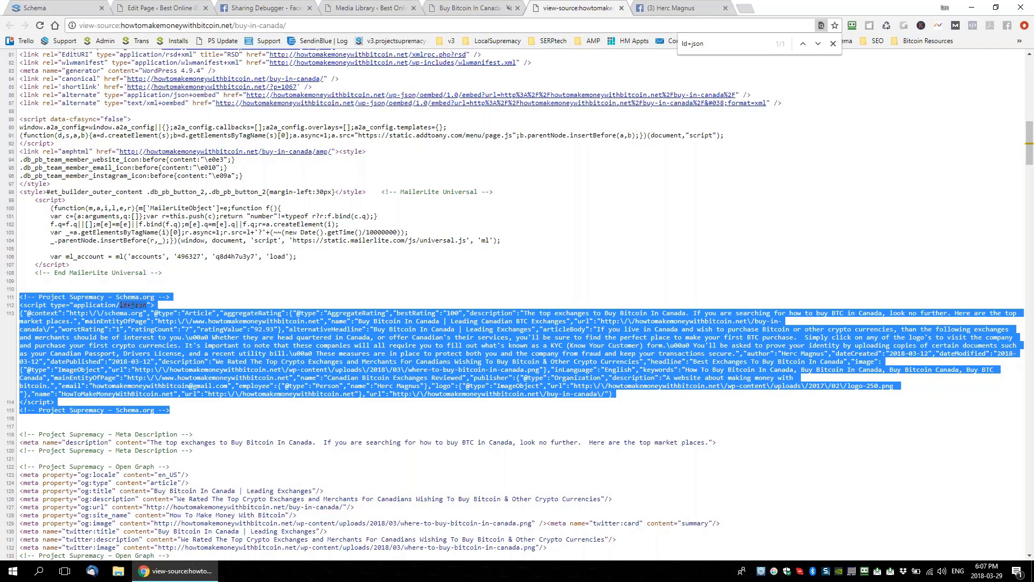
In the guitar page's editor, select the blues-guitar image for adding media, examine its Project Supremacy EXIF fields and close without inserting.
{"action": "left_click", "coordinate": [156, 8]}
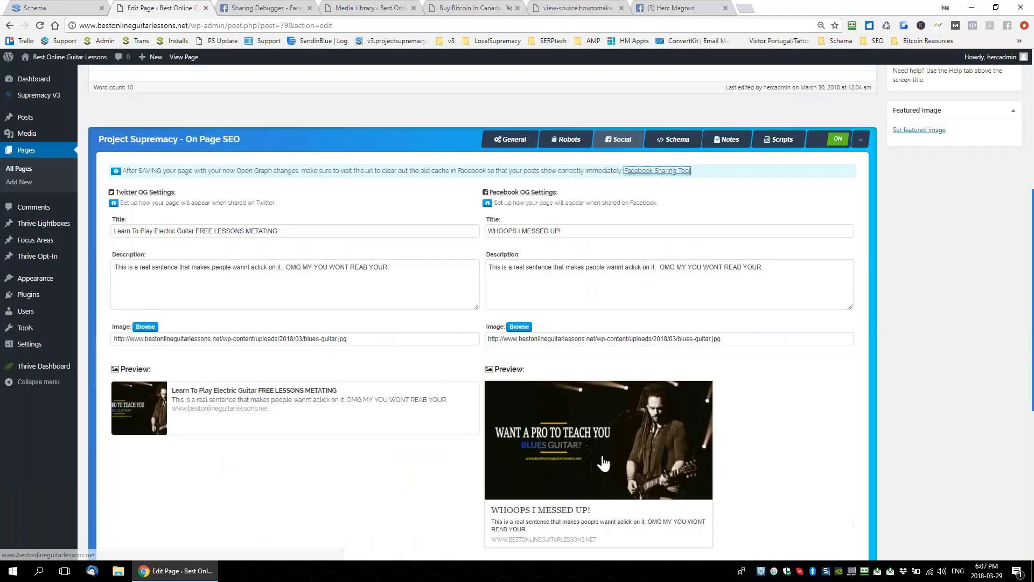
{"action": "scroll", "coordinate": [603, 463], "scroll_direction": "up", "scroll_amount": 6}
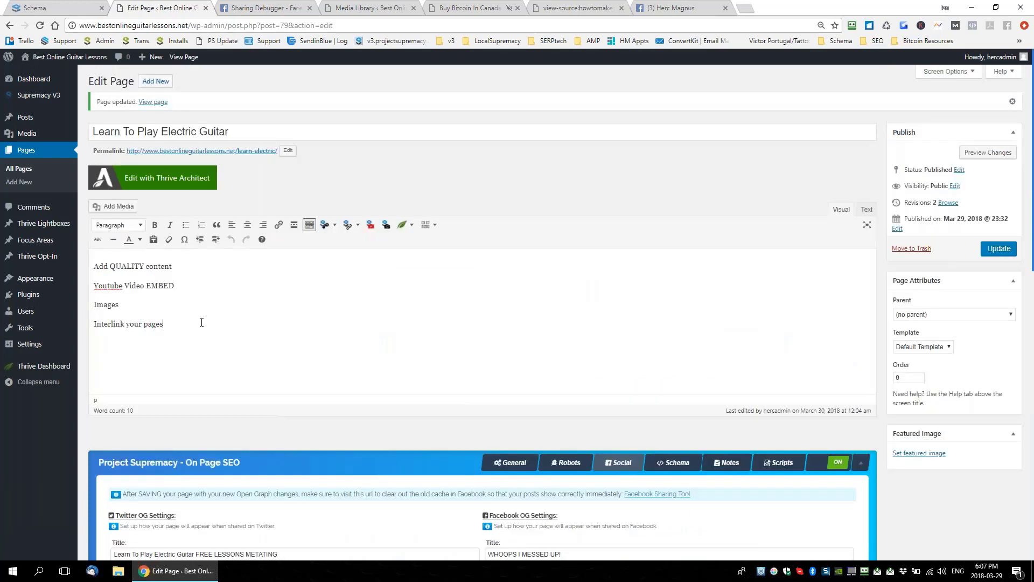
{"action": "left_click", "coordinate": [115, 206]}
{"action": "left_click", "coordinate": [133, 195]}
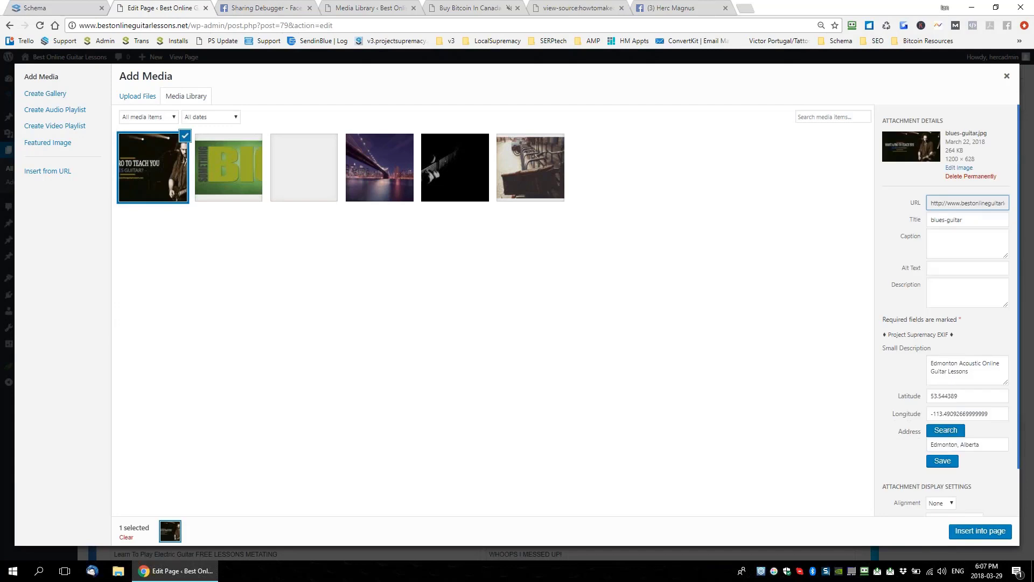
{"action": "scroll", "coordinate": [943, 462], "scroll_direction": "down", "scroll_amount": 1}
{"action": "left_click_drag", "start_coordinate": [886, 280], "coordinate": [953, 281]}
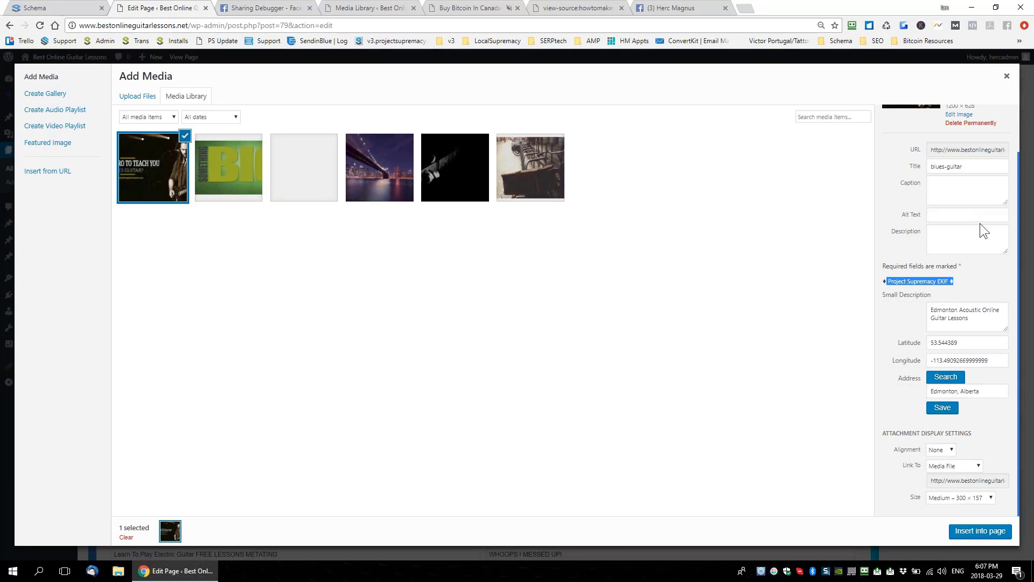
{"action": "left_click", "coordinate": [1006, 76]}
Leave the page editor without saving and open the blues-guitar image's attachment details in the media library.
{"action": "mouse_move", "coordinate": [27, 135]}
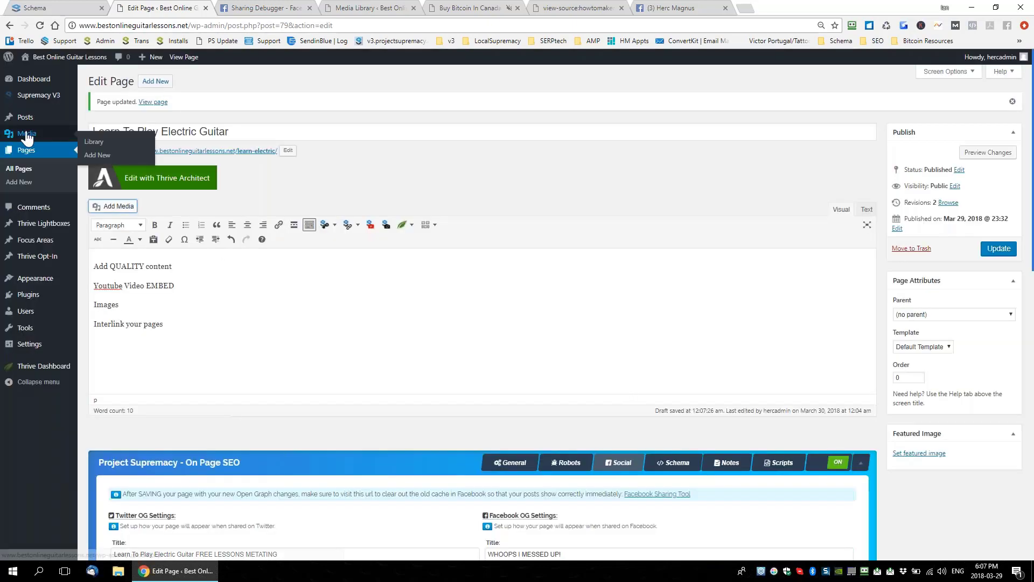
{"action": "left_click", "coordinate": [96, 143]}
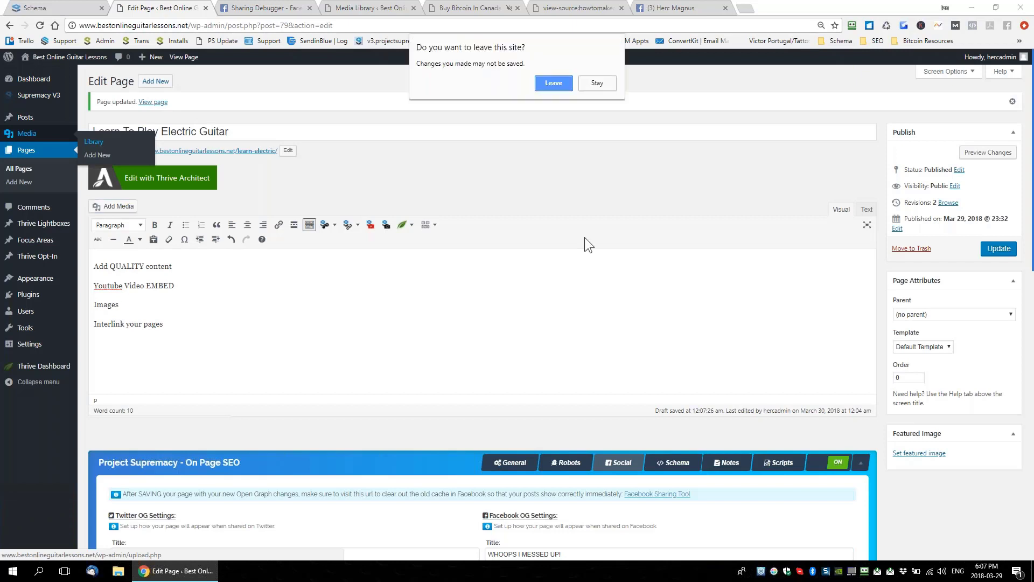
{"action": "left_click", "coordinate": [551, 81]}
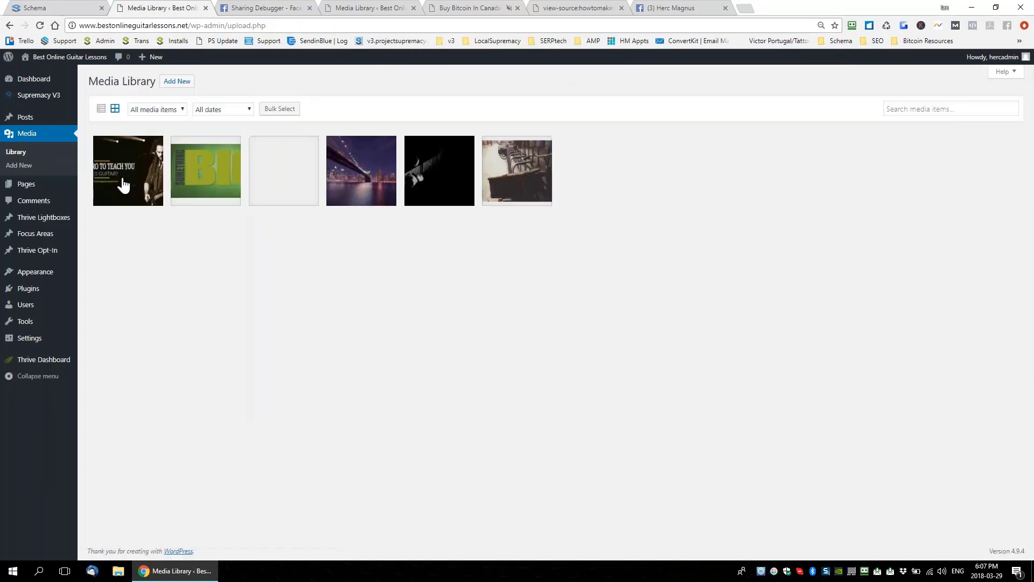
{"action": "left_click", "coordinate": [123, 185]}
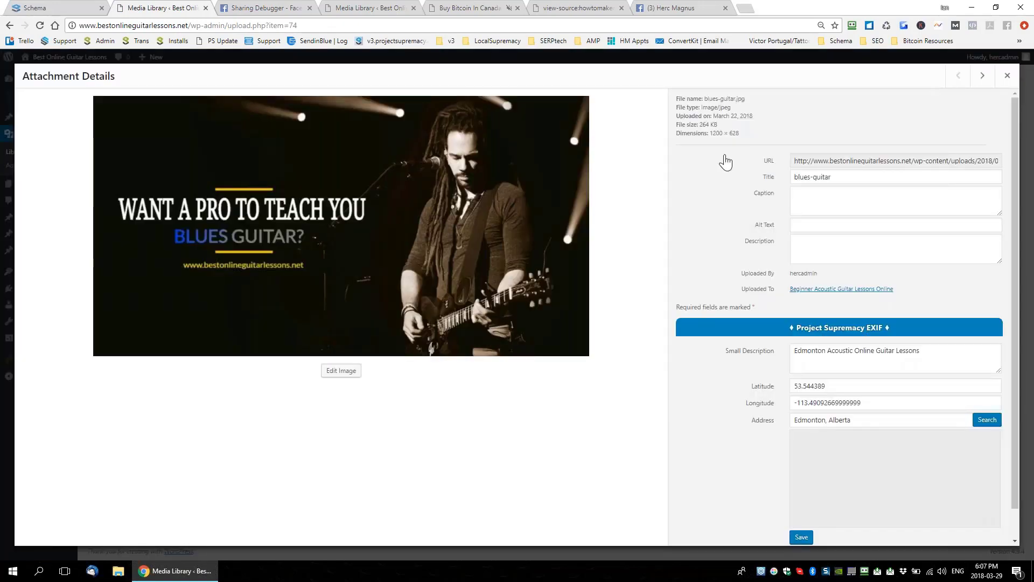
{"action": "scroll", "coordinate": [722, 169], "scroll_direction": "down", "scroll_amount": 1}
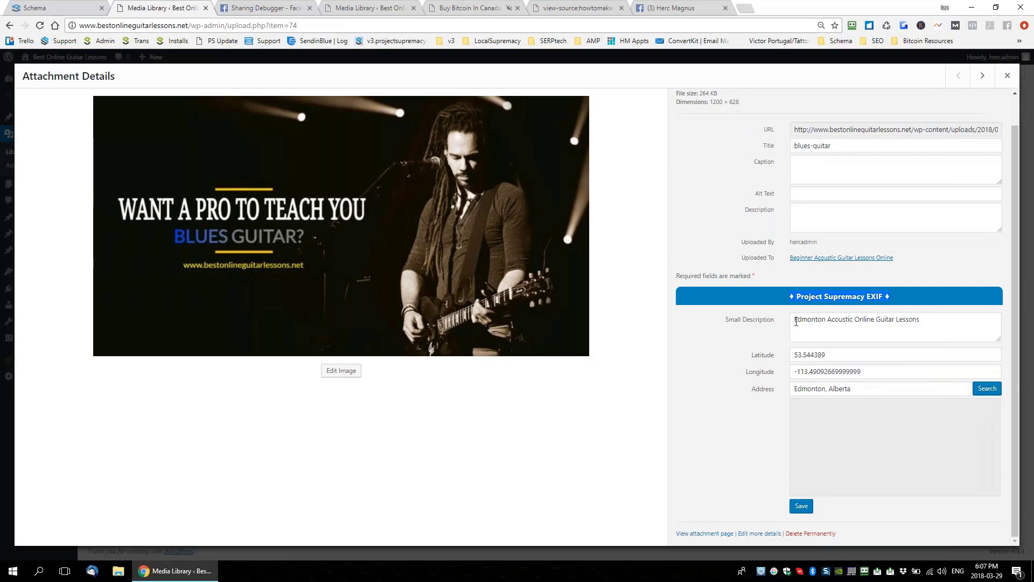
Replace the blues-guitar image's EXIF small description with "Blues Guitar Lessons Edmonton".
{"action": "left_click", "coordinate": [858, 318]}
{"action": "key", "text": "ctrl+a"}
{"action": "type", "text": "Blu"}
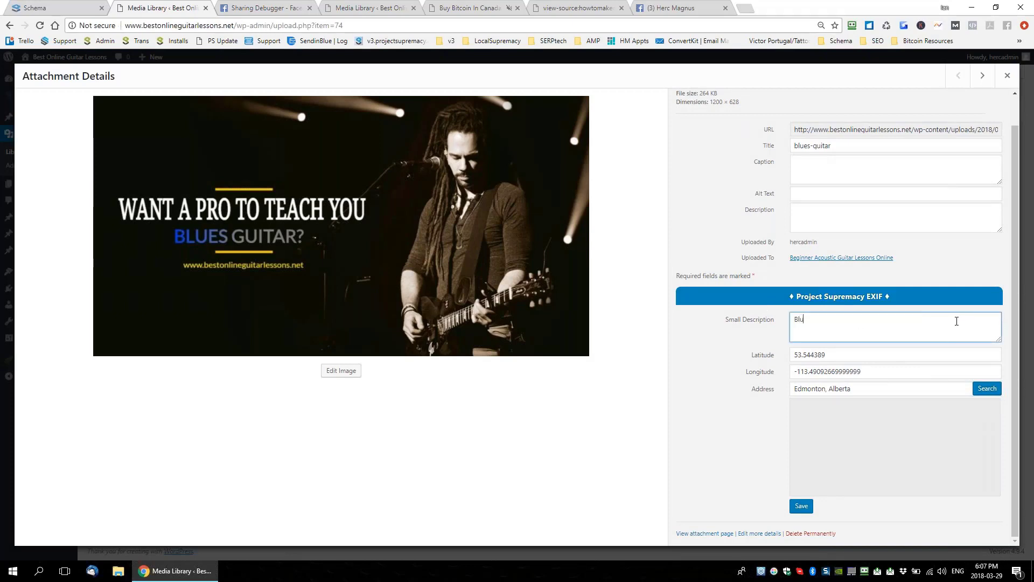
{"action": "type", "text": "es Guitar Lessons"}
{"action": "type", "text": "Edmonton"}
{"action": "left_click_drag", "start_coordinate": [886, 321], "coordinate": [794, 320]}
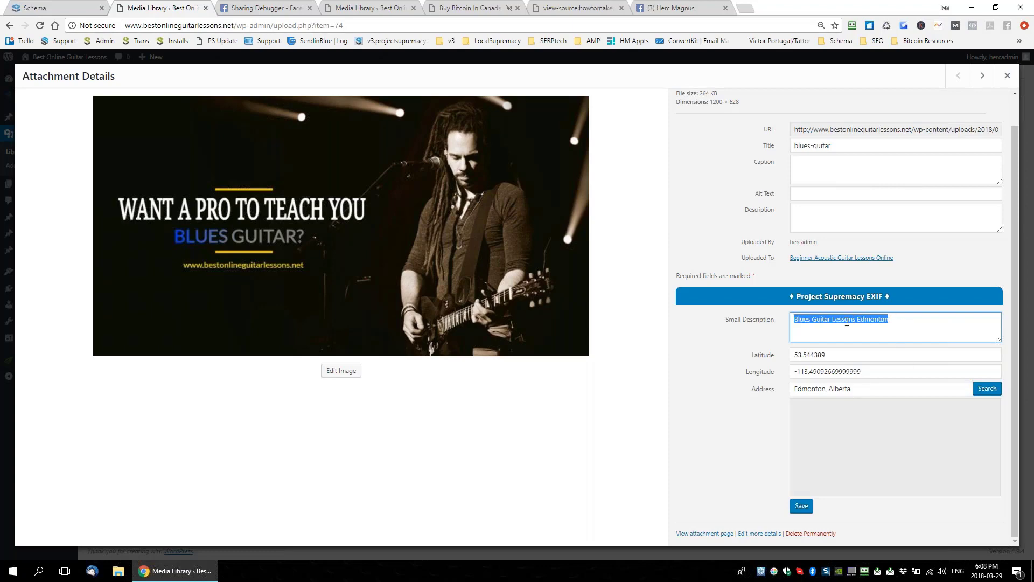
{"action": "left_click", "coordinate": [888, 325]}
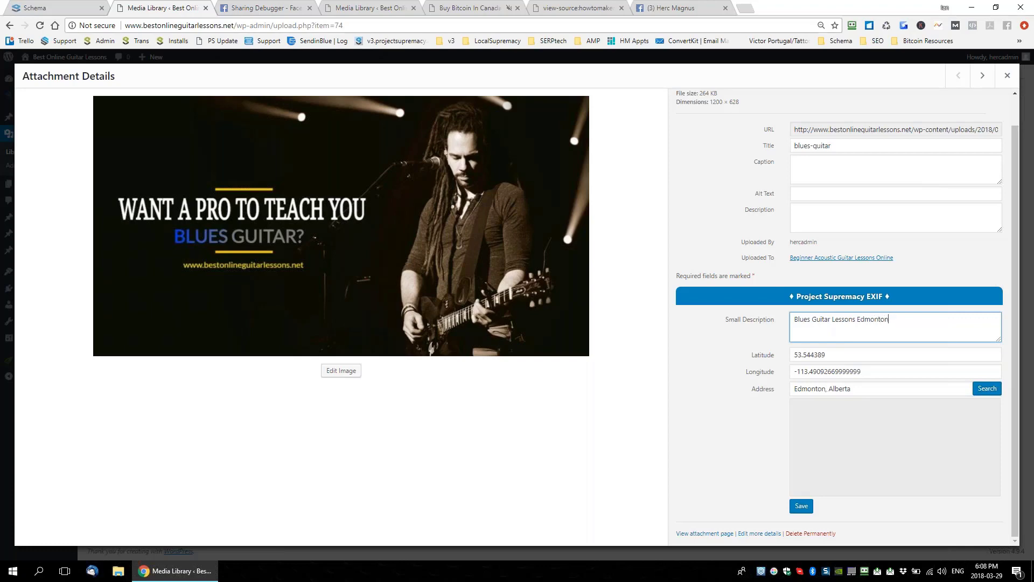
Rewrite the image's EXIF small description as "BLues Guitar Lessons iN edmonton".
{"action": "key", "text": "shift+Left"}
{"action": "key", "text": "shift+Left"}
{"action": "key", "text": "shift+Left"}
{"action": "key", "text": "shift+Left"}
{"action": "key", "text": "shift+Left"}
{"action": "key", "text": "shift+Left"}
{"action": "key", "text": "shift+Home"}
{"action": "type", "text": "BLues Guitar Lessons iN edmonton"}
Set the image's EXIF address to "Beaumont, ALberta", look up its coordinates, save the EXIF data and close the attachment details.
{"action": "left_click", "coordinate": [985, 394]}
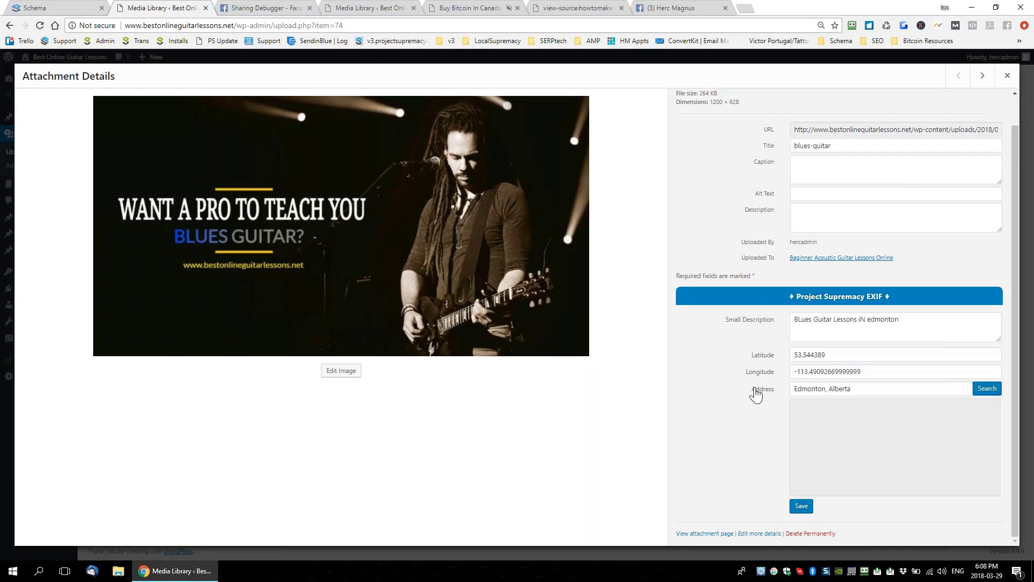
{"action": "left_click", "coordinate": [898, 396]}
{"action": "key", "text": "ctrl+a"}
{"action": "type", "text": "B"}
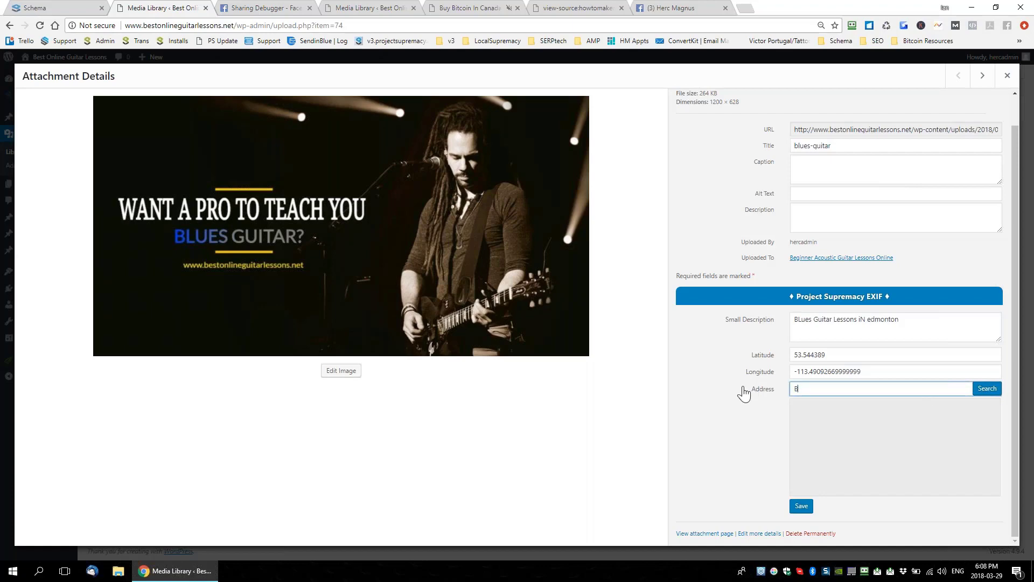
{"action": "type", "text": "eaumont, ALberta"}
{"action": "left_click", "coordinate": [977, 390]}
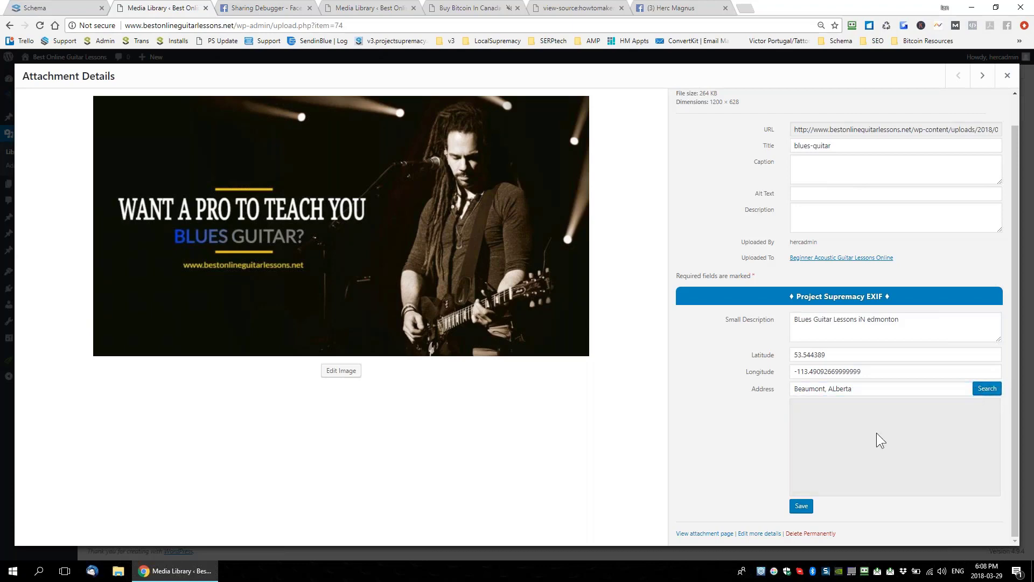
{"action": "left_click", "coordinate": [987, 389]}
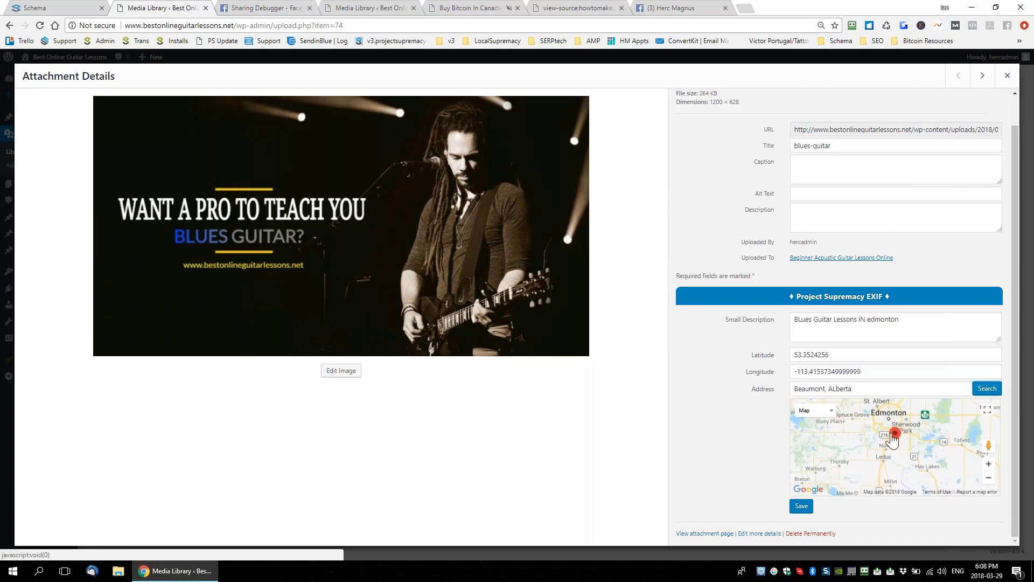
{"action": "scroll", "coordinate": [898, 448], "scroll_direction": "up", "scroll_amount": 2}
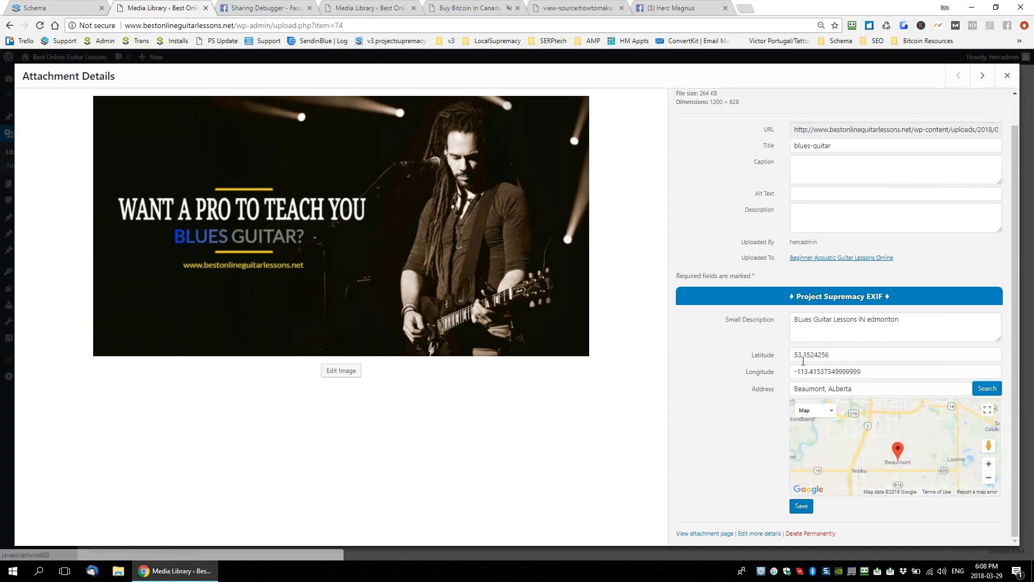
{"action": "left_click", "coordinate": [802, 505]}
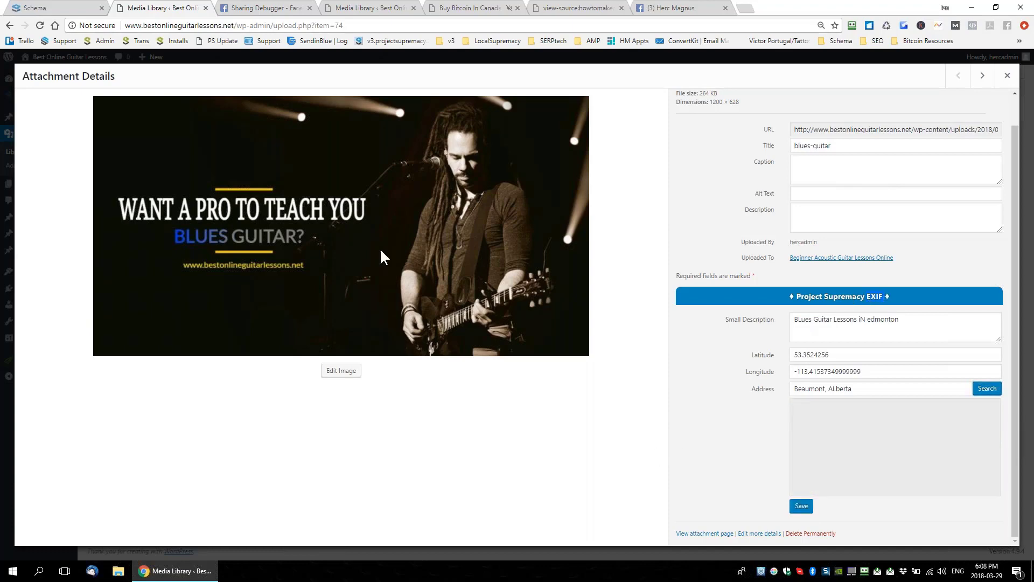
{"action": "left_click", "coordinate": [1007, 76]}
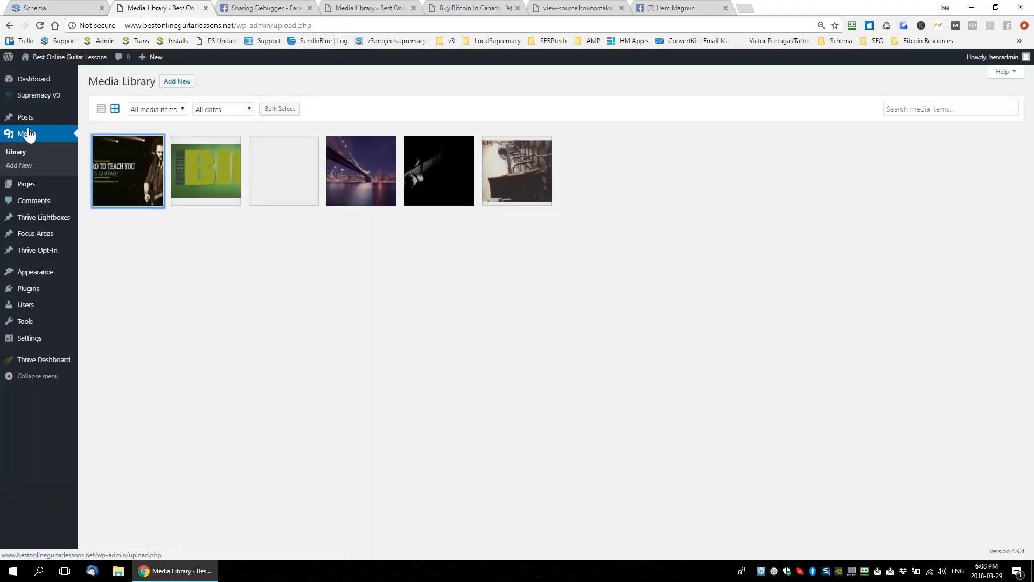
In the Learn To Play Electric Guitar page, replace the "Images" line with the blues-guitar image from the media library.
{"action": "left_click", "coordinate": [96, 186]}
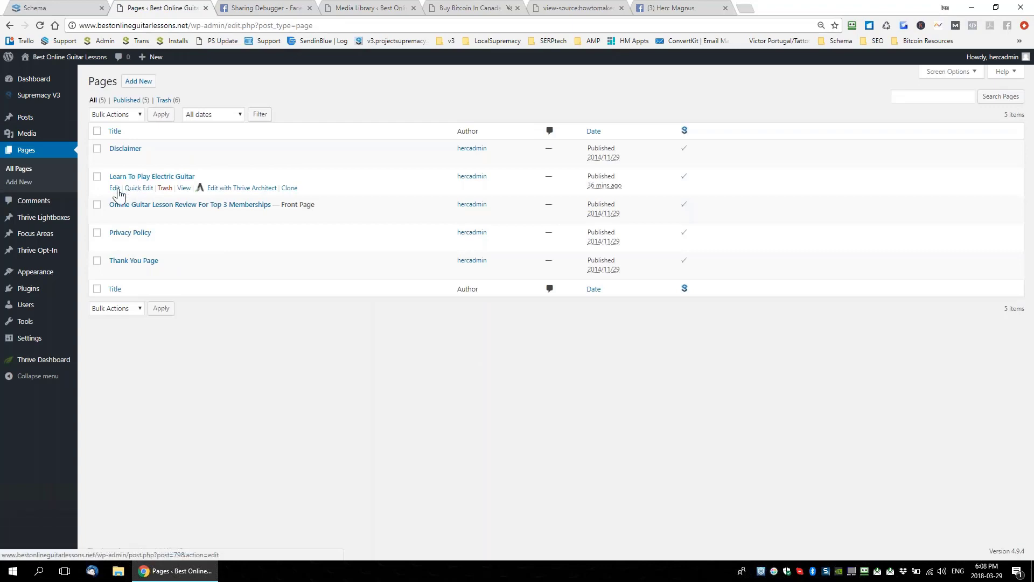
{"action": "left_click", "coordinate": [114, 188]}
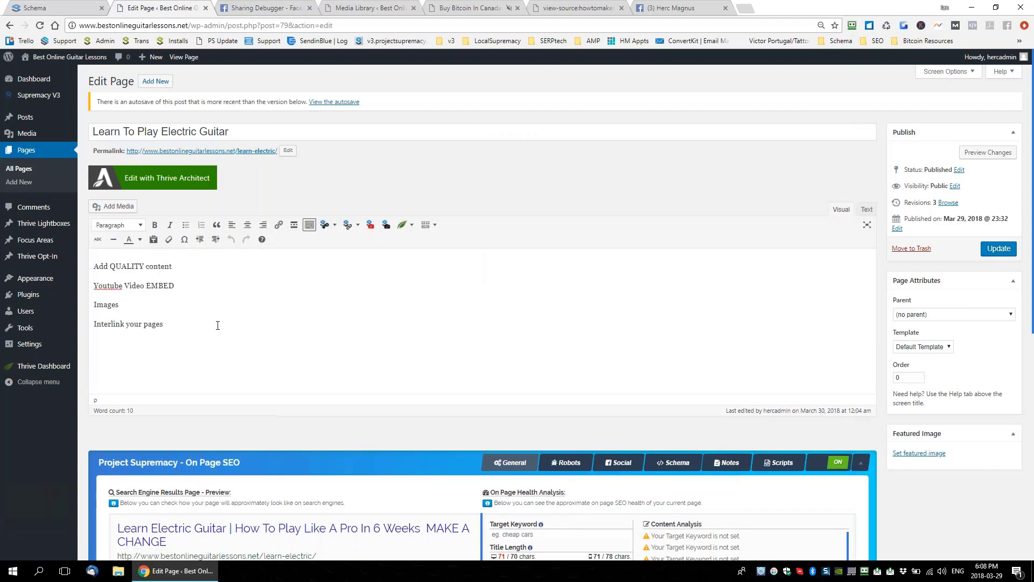
{"action": "double_click", "coordinate": [105, 323]}
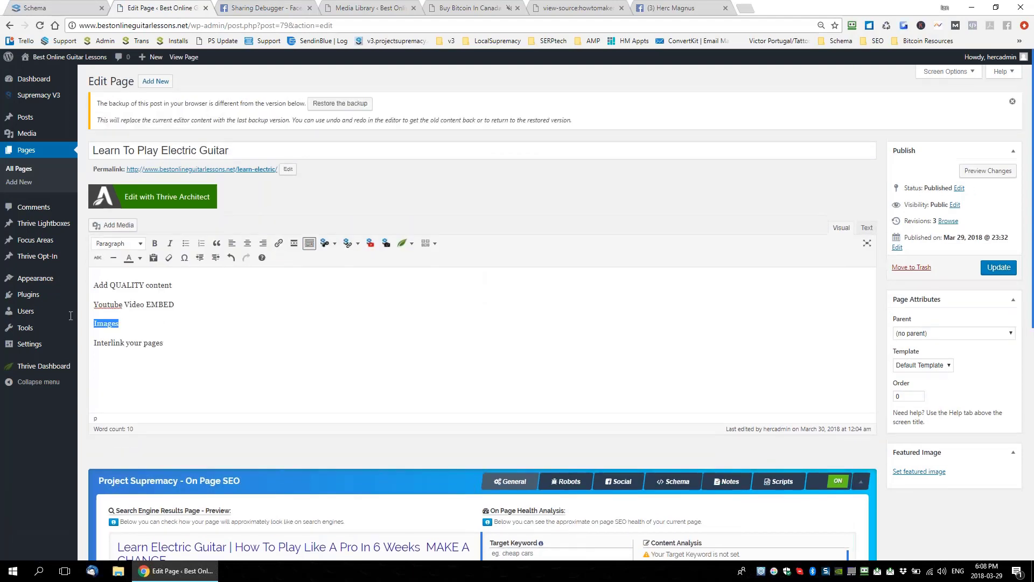
{"action": "left_click", "coordinate": [115, 226]}
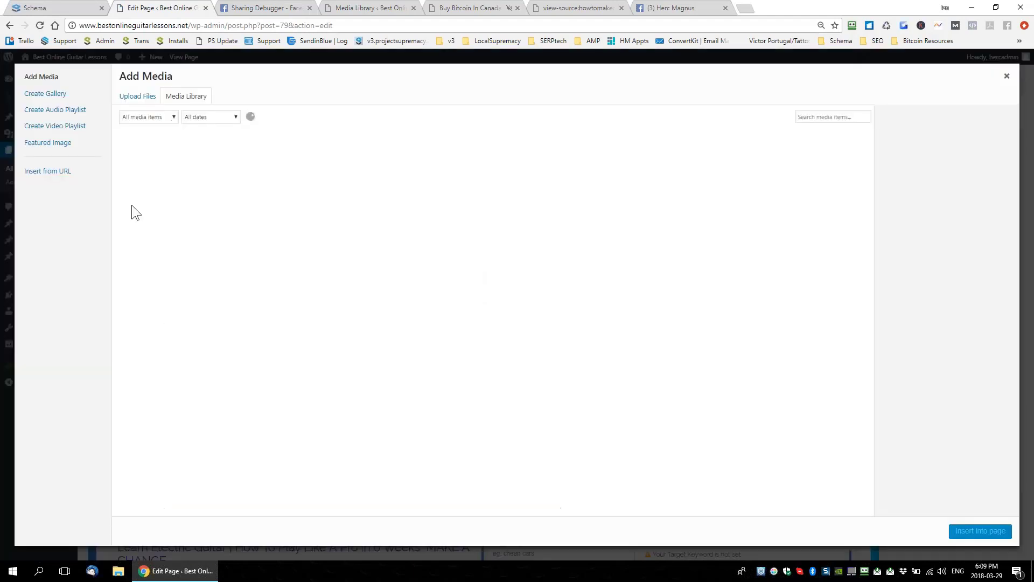
{"action": "left_click", "coordinate": [148, 169]}
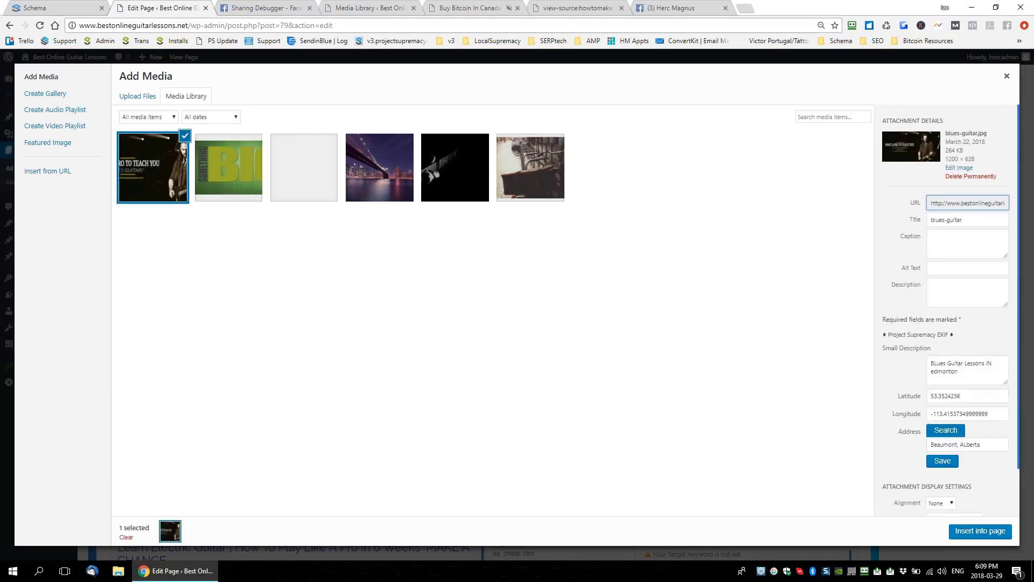
{"action": "left_click", "coordinate": [980, 530]}
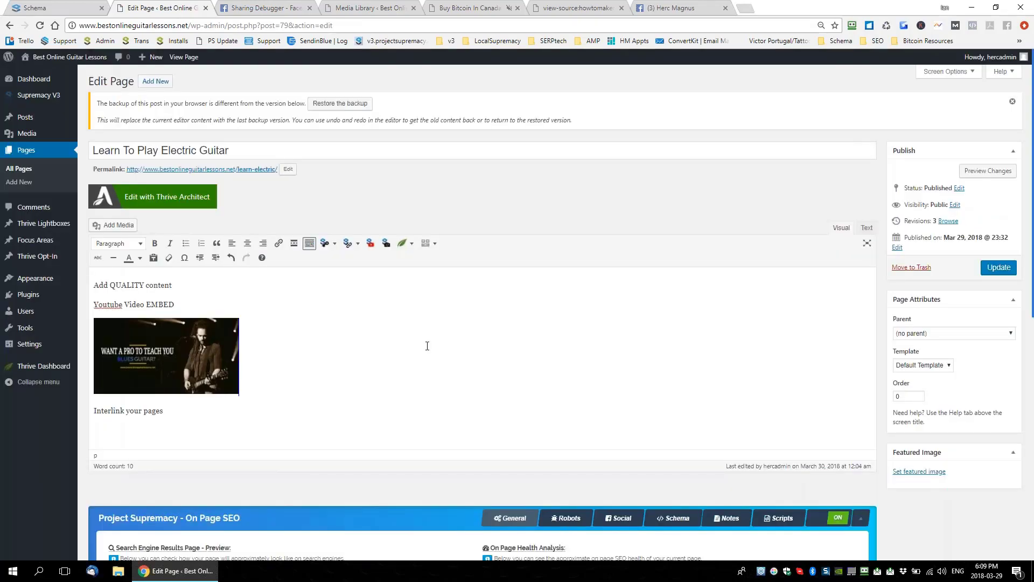
{"action": "scroll", "coordinate": [427, 345], "scroll_direction": "down", "scroll_amount": 3}
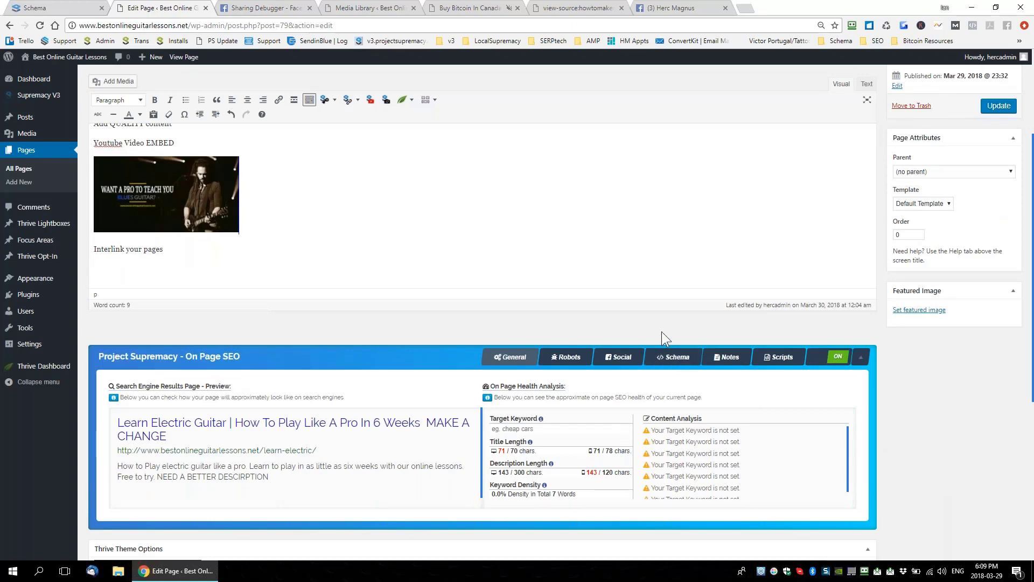
{"action": "scroll", "coordinate": [661, 331], "scroll_direction": "up", "scroll_amount": 1}
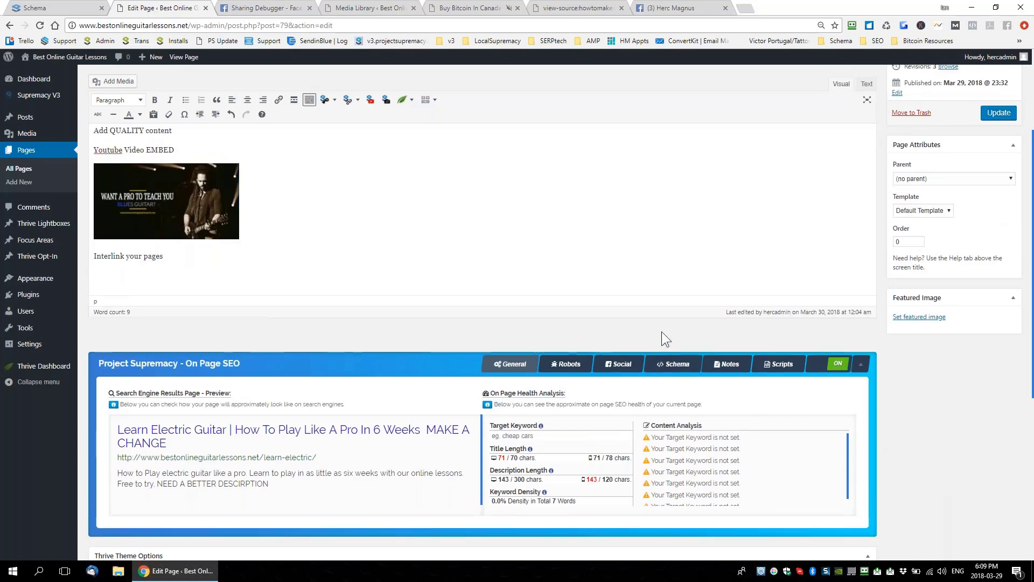
{"action": "scroll", "coordinate": [661, 339], "scroll_direction": "up", "scroll_amount": 2}
{"action": "scroll", "coordinate": [520, 265], "scroll_direction": "up", "scroll_amount": 1}
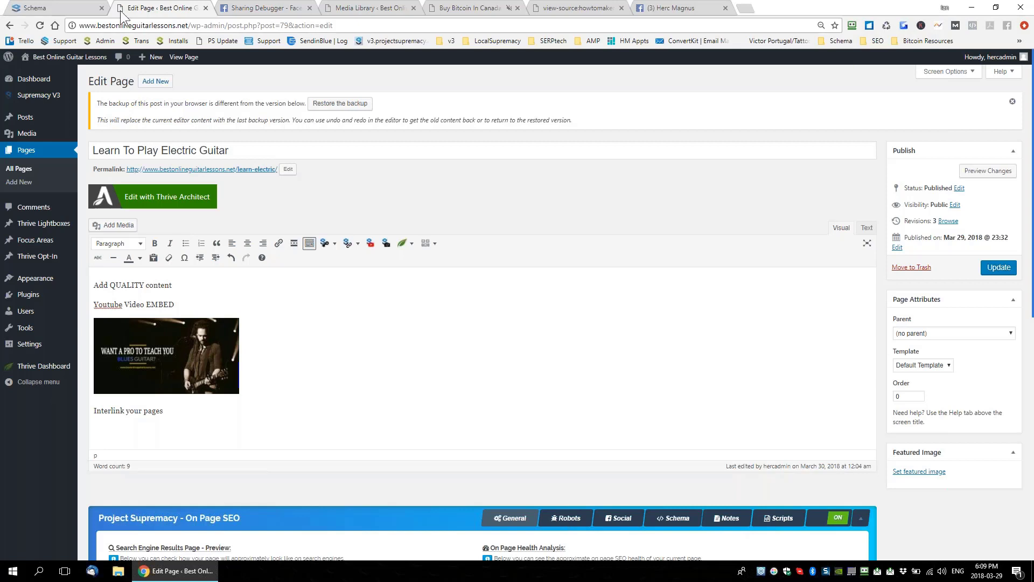
Leave the page without saving, load Live Project in Supremacy V3's project management, and collapse and re-expand the ELECTRIC group.
{"action": "mouse_move", "coordinate": [86, 96]}
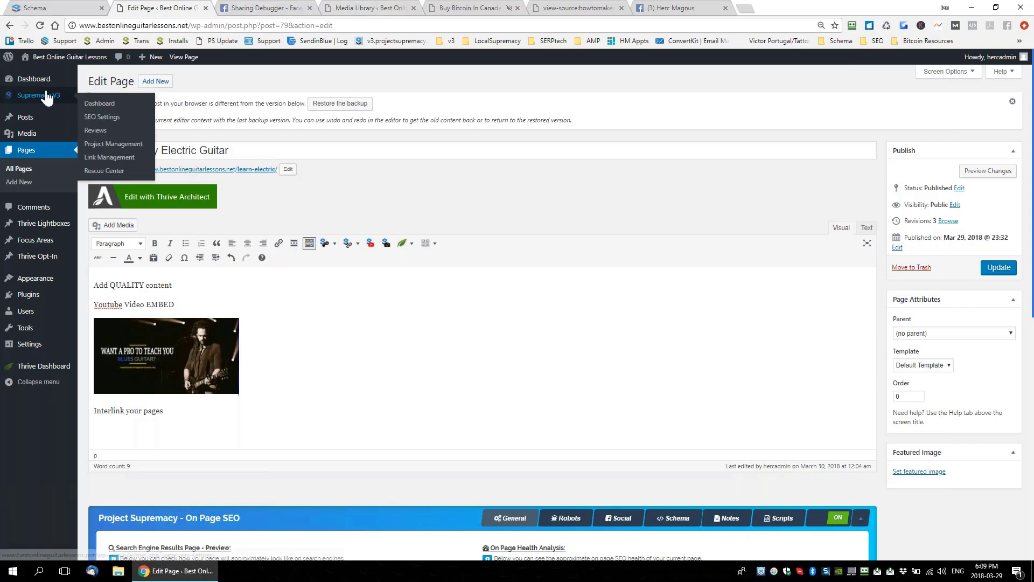
{"action": "left_click", "coordinate": [113, 144]}
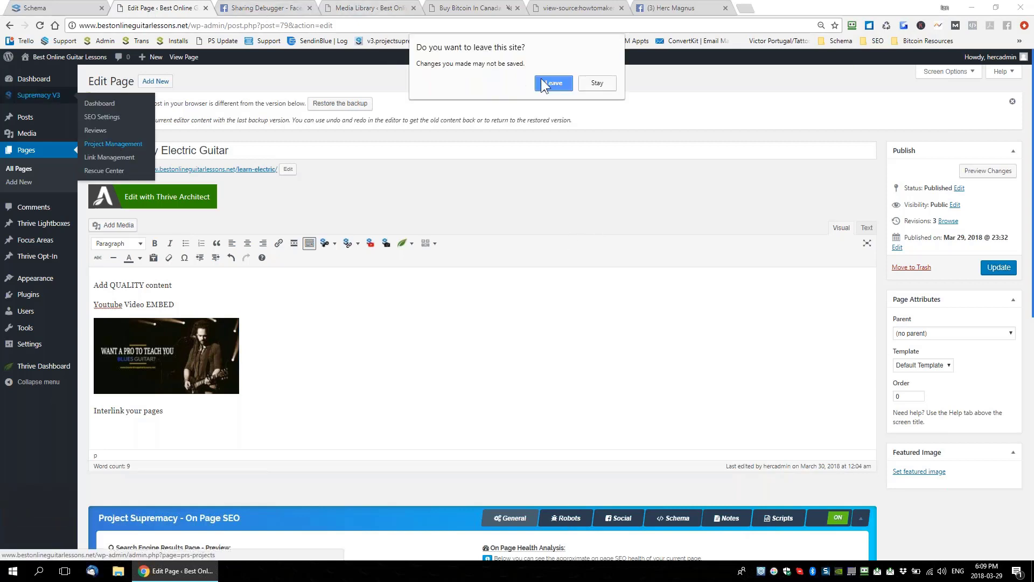
{"action": "key", "text": "Return"}
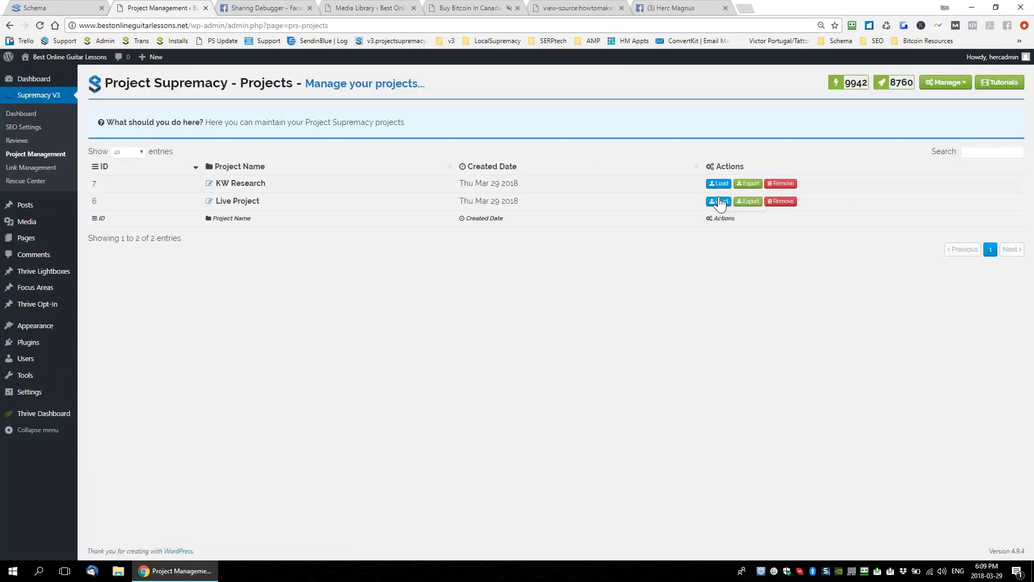
{"action": "left_click", "coordinate": [720, 203]}
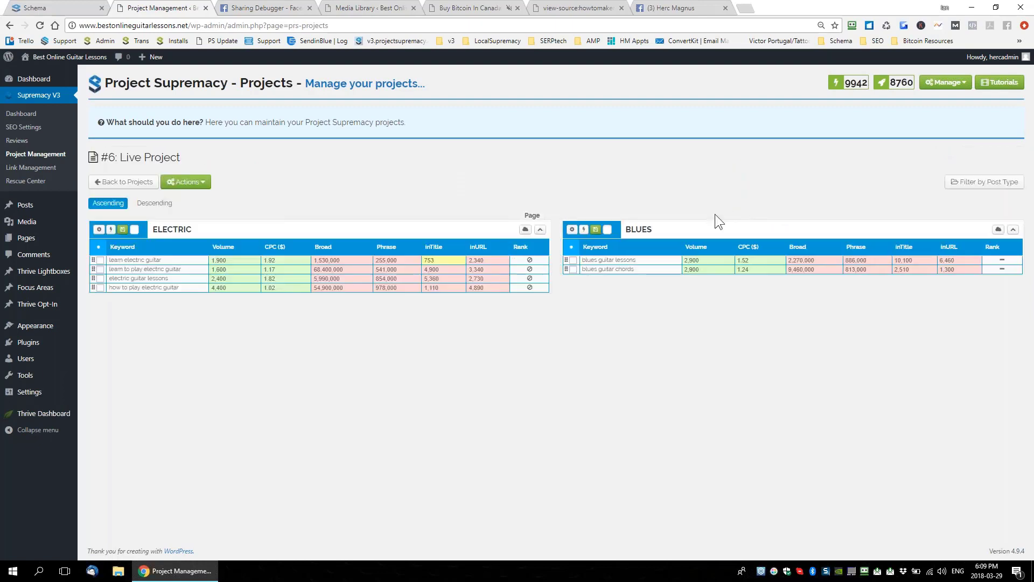
{"action": "left_click", "coordinate": [540, 230]}
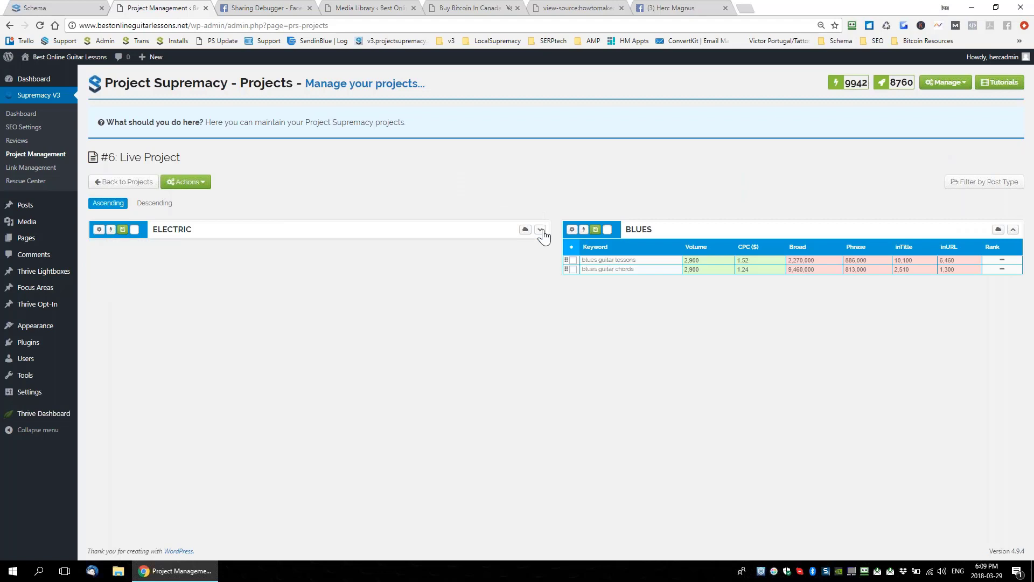
{"action": "left_click", "coordinate": [541, 230]}
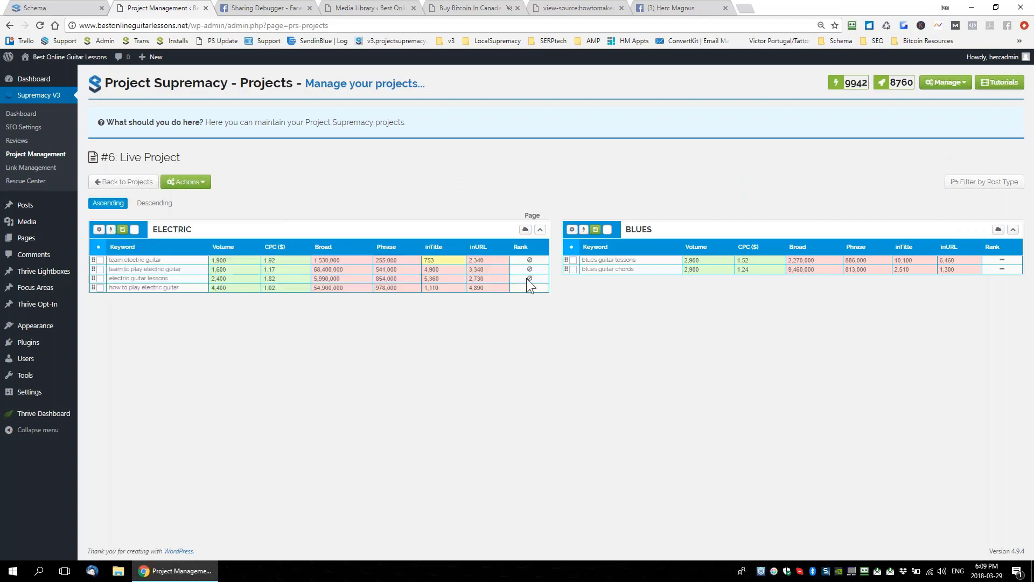
Show the ELECTRIC group's word cloud and page settings, and examine its search preview, heading and keyword table.
{"action": "left_click", "coordinate": [525, 230]}
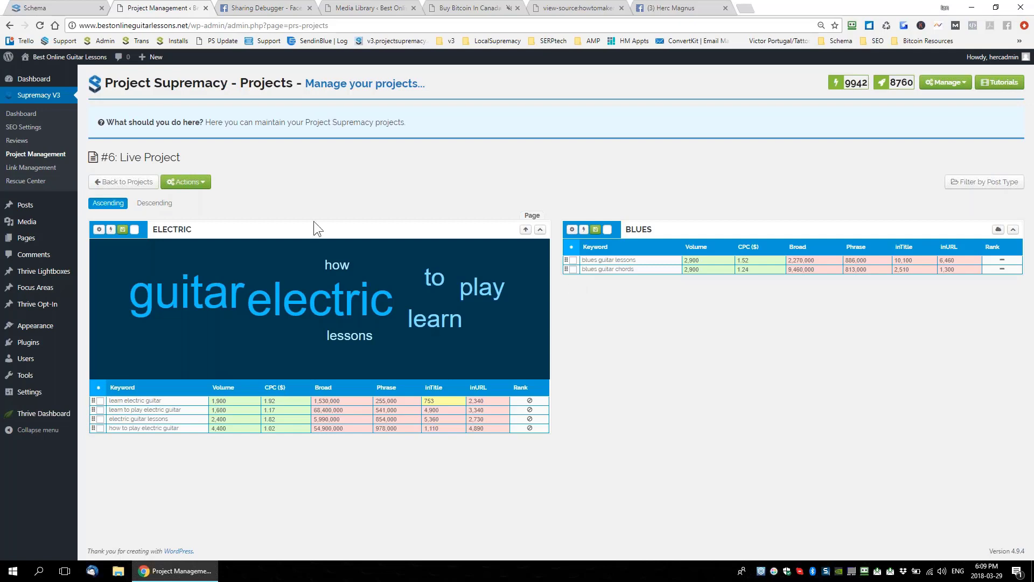
{"action": "left_click", "coordinate": [109, 231]}
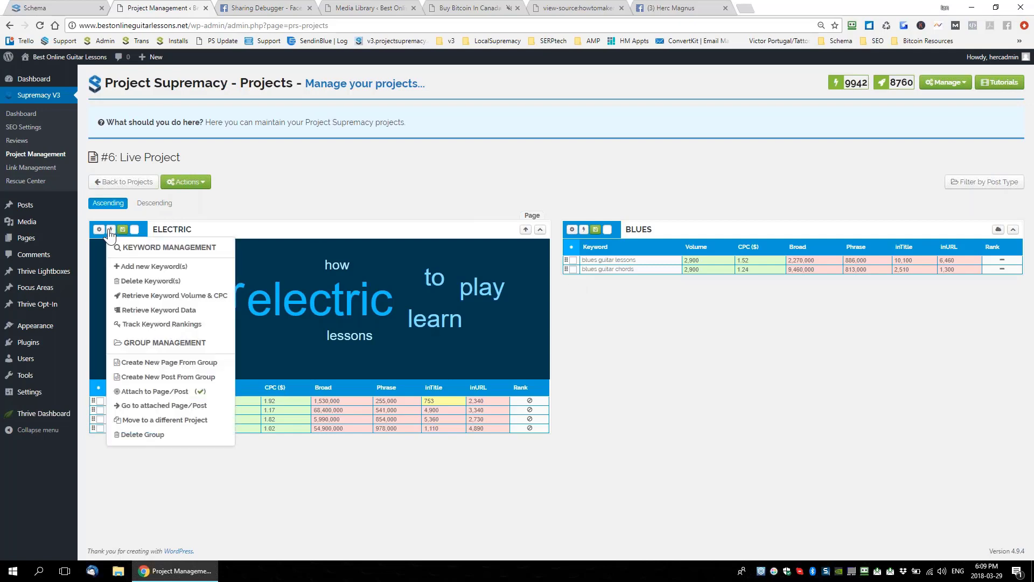
{"action": "left_click", "coordinate": [97, 234]}
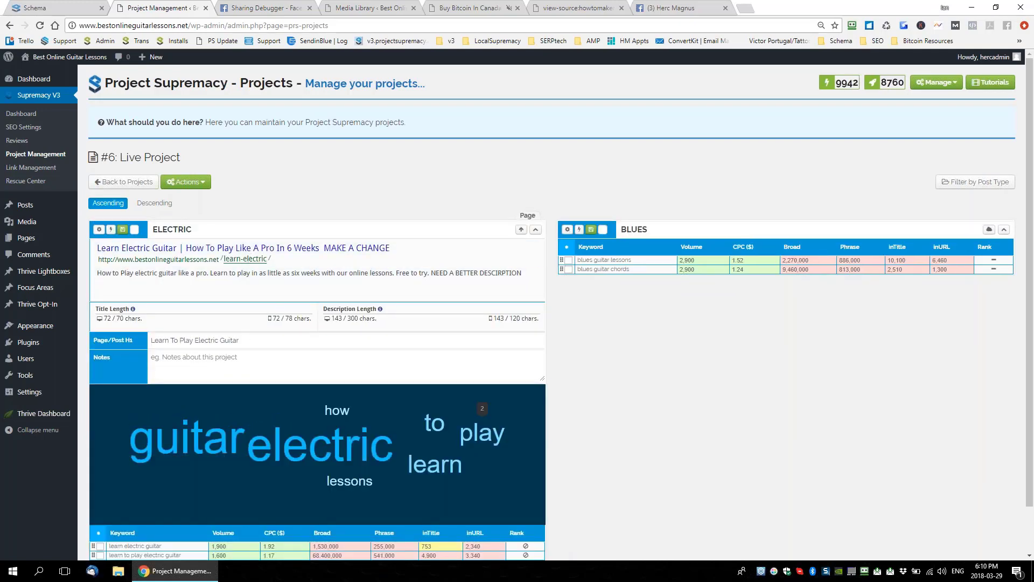
{"action": "scroll", "coordinate": [434, 423], "scroll_direction": "down", "scroll_amount": 1}
{"action": "scroll", "coordinate": [342, 428], "scroll_direction": "down", "scroll_amount": 1}
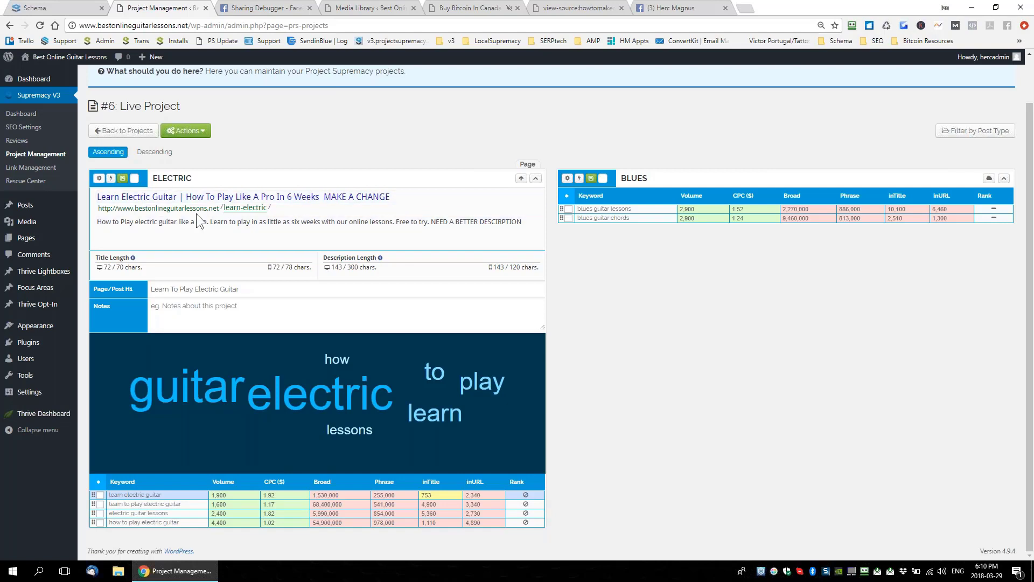
Switch to the Project Supremacy web app's Schema Editor.
{"action": "left_click", "coordinate": [69, 8]}
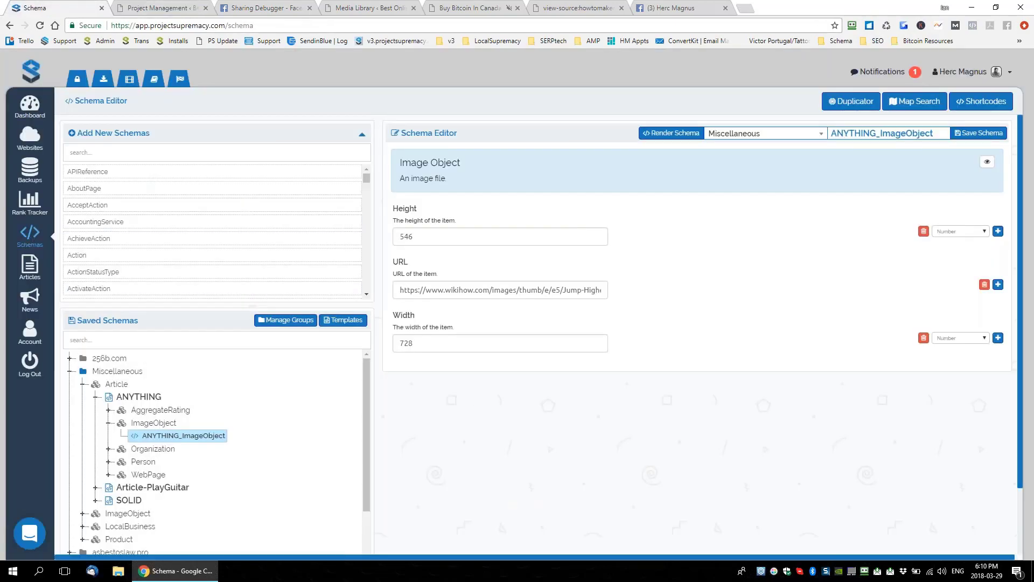
Search the new schema types for Article, and for BlogPost.
{"action": "left_click", "coordinate": [125, 155]}
{"action": "type", "text": "Art"}
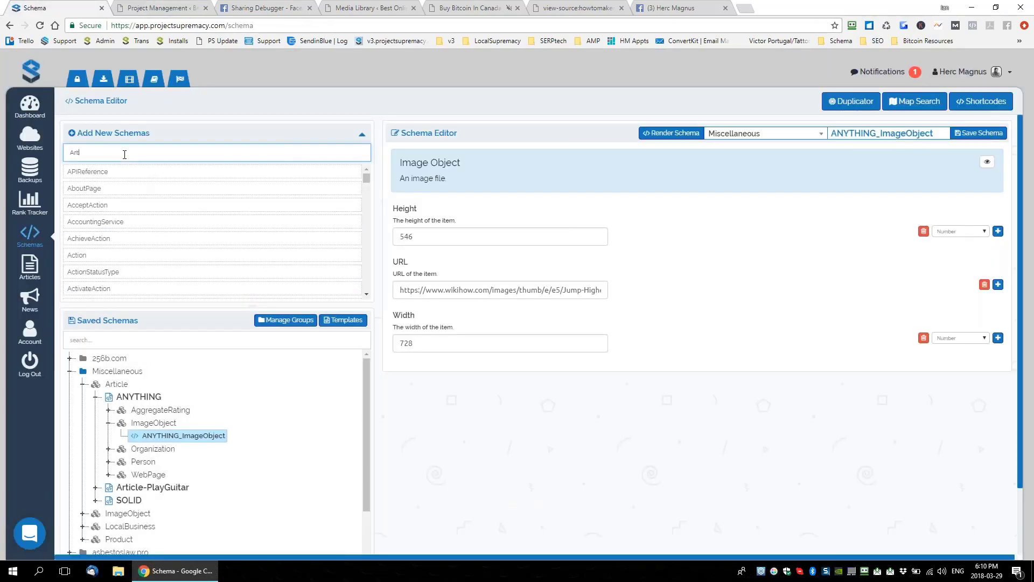
{"action": "type", "text": "icle"}
{"action": "key", "text": "ctrl+a"}
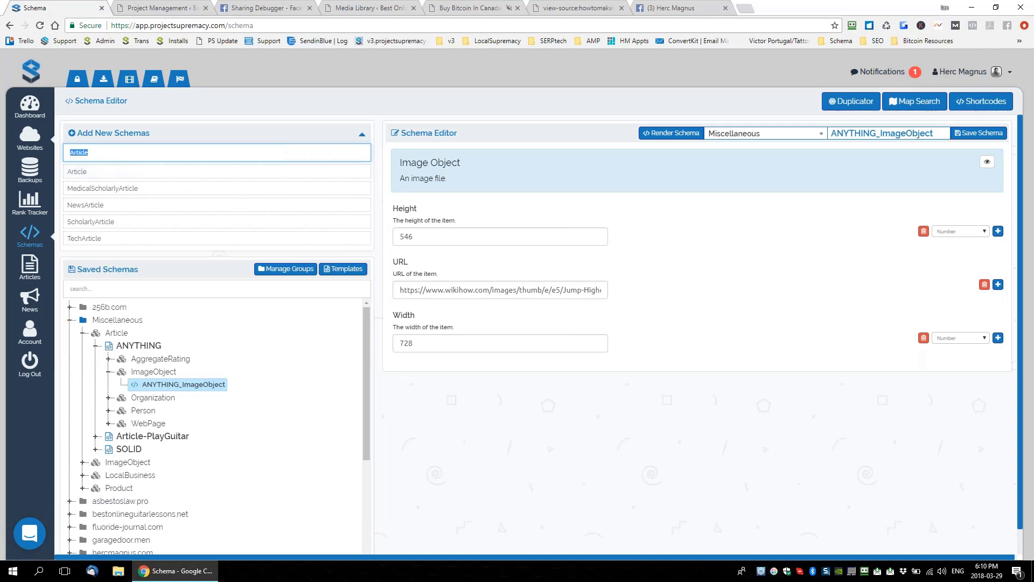
{"action": "type", "text": "Blog Post"}
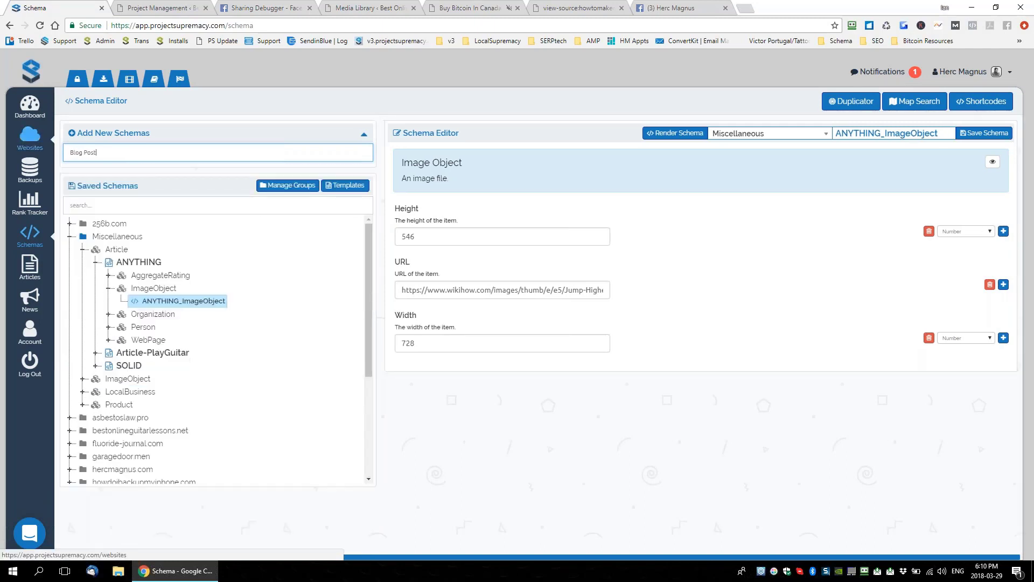
{"action": "left_click", "coordinate": [82, 153]}
{"action": "key", "text": "BackSpace"}
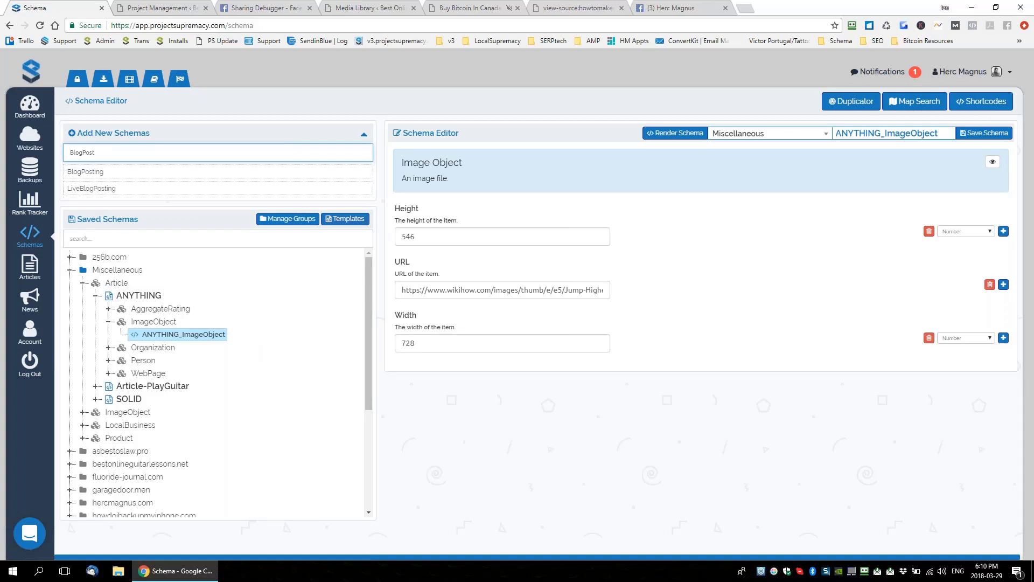
Switch to Facebook's Sharing Debugger and review the link preview of the learn-electric page.
{"action": "left_click", "coordinate": [270, 13]}
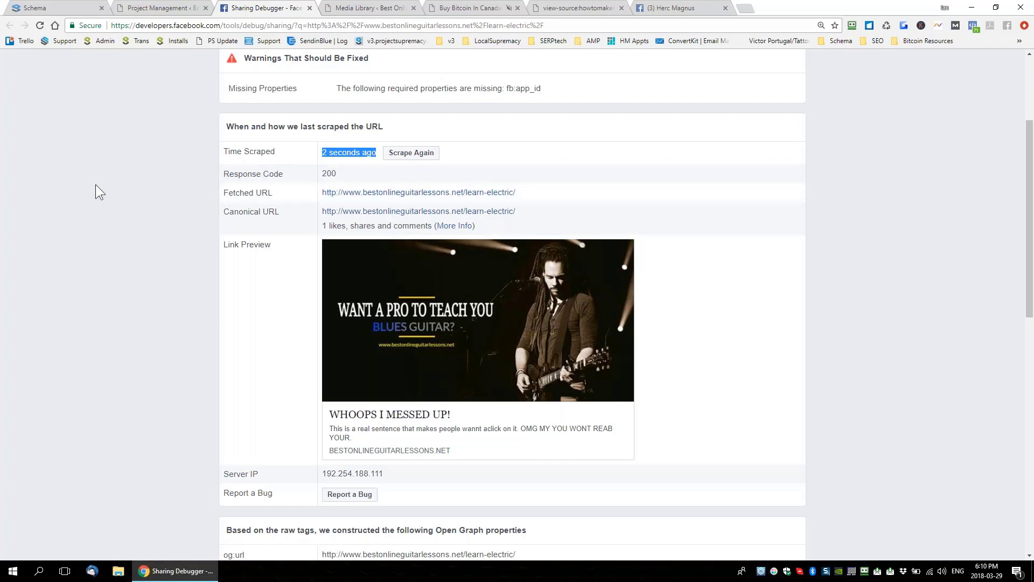
{"action": "scroll", "coordinate": [430, 263], "scroll_direction": "down", "scroll_amount": 1}
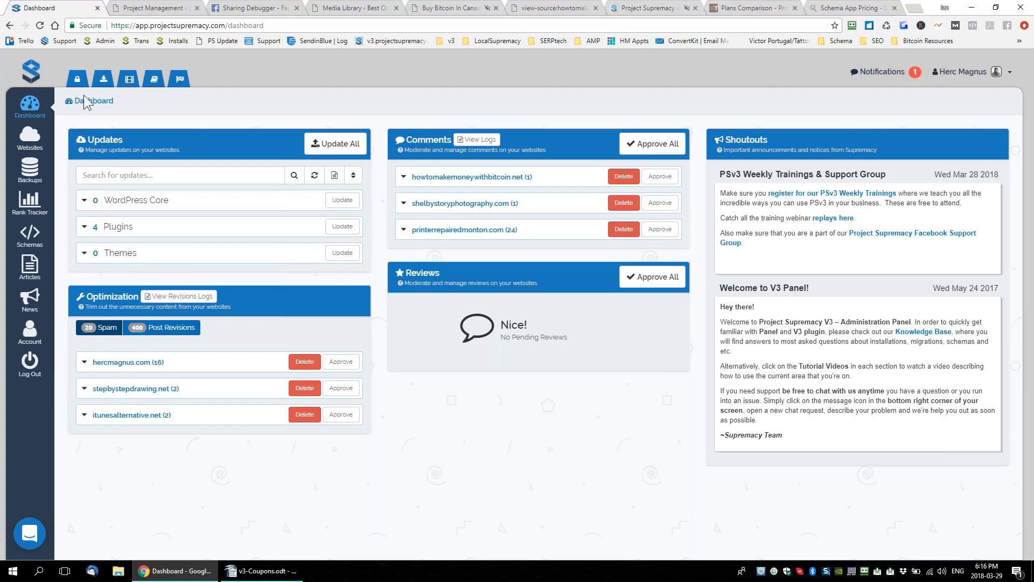
Look at the managed websites, return to the dashboard, and queue all pending website updates.
{"action": "left_click", "coordinate": [29, 137]}
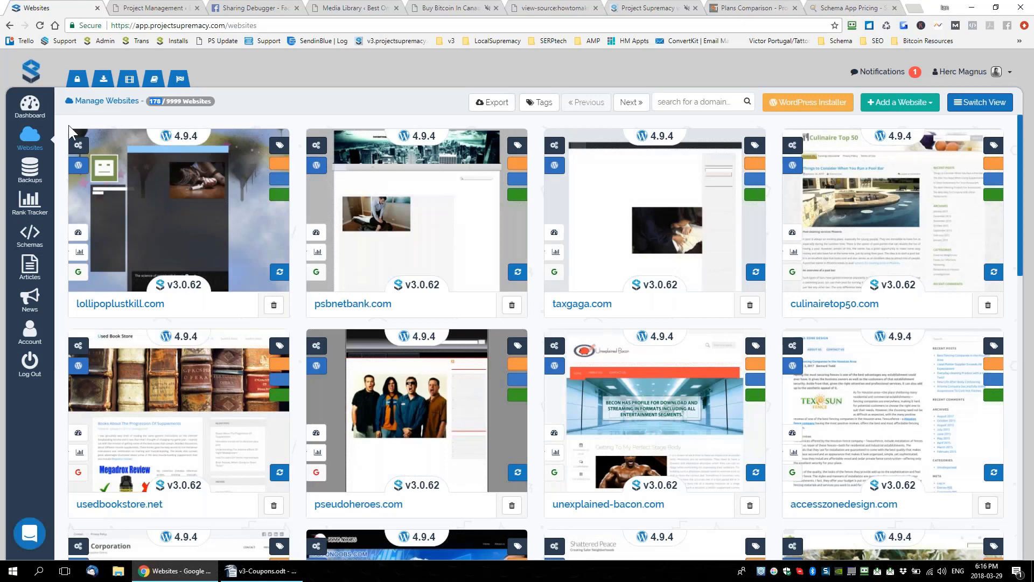
{"action": "left_click", "coordinate": [29, 107]}
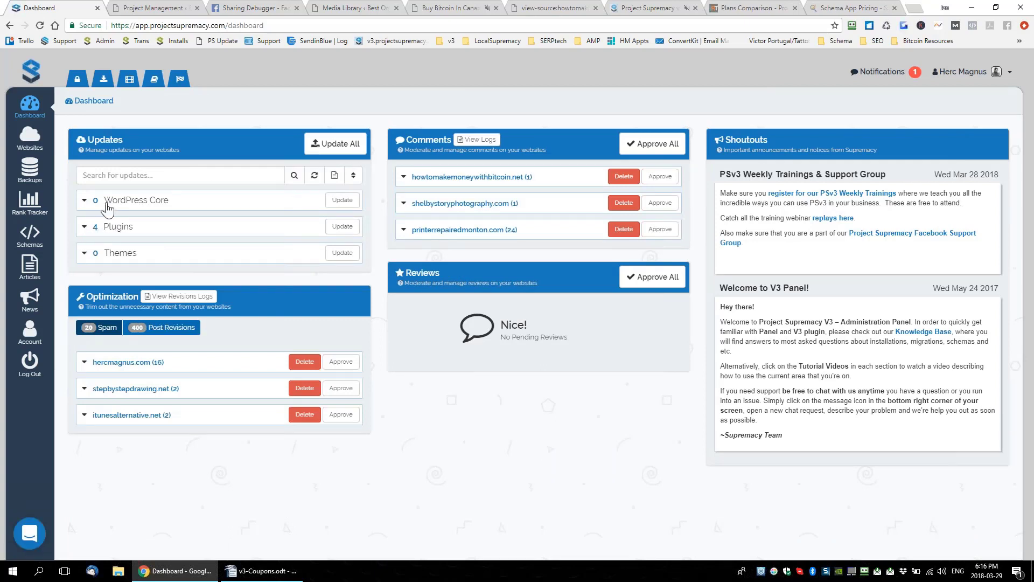
{"action": "left_click", "coordinate": [332, 150]}
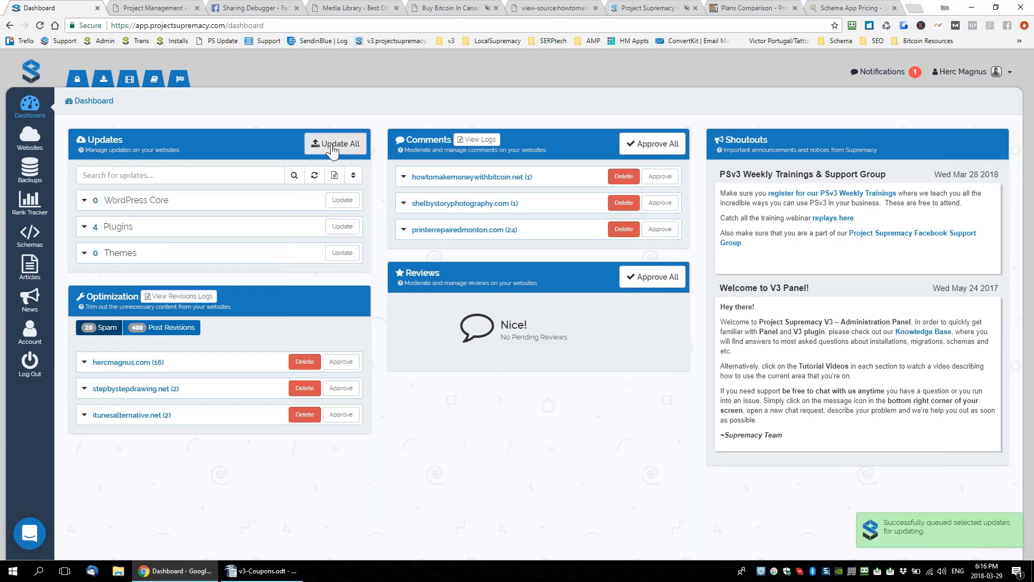
Inspect which sites need the ARI Adminer, Akismet Anti-Spam and The Events Calendar plugin updates, and collapse the plugin list.
{"action": "left_click", "coordinate": [157, 228]}
{"action": "left_click", "coordinate": [153, 256]}
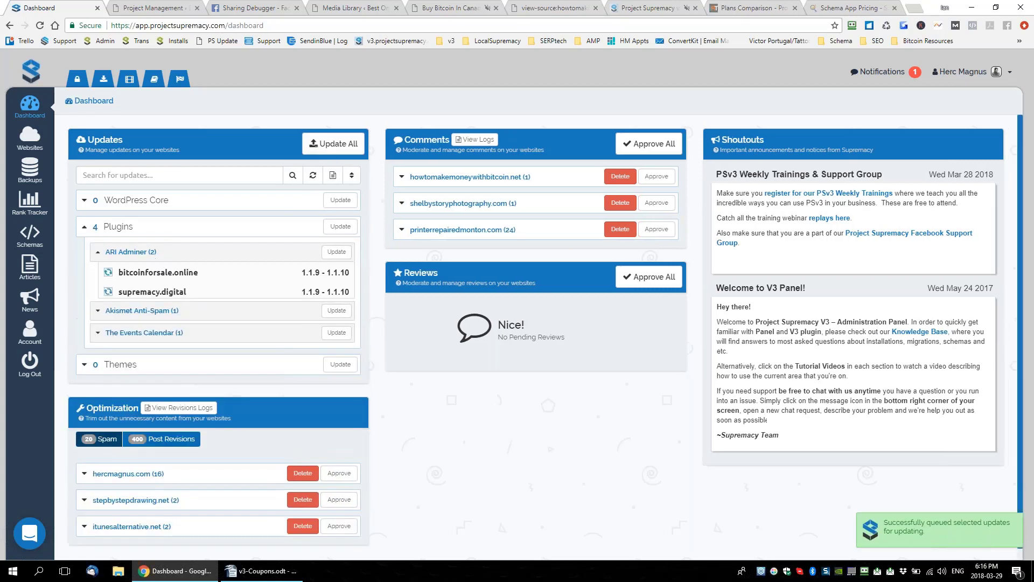
{"action": "left_click", "coordinate": [137, 316]}
{"action": "left_click", "coordinate": [139, 357]}
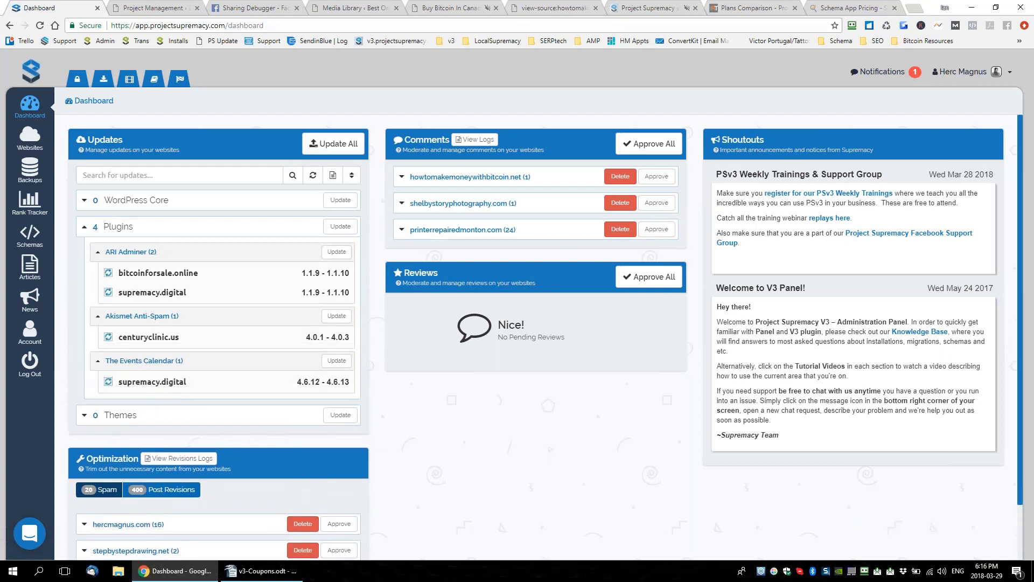
{"action": "left_click", "coordinate": [121, 226]}
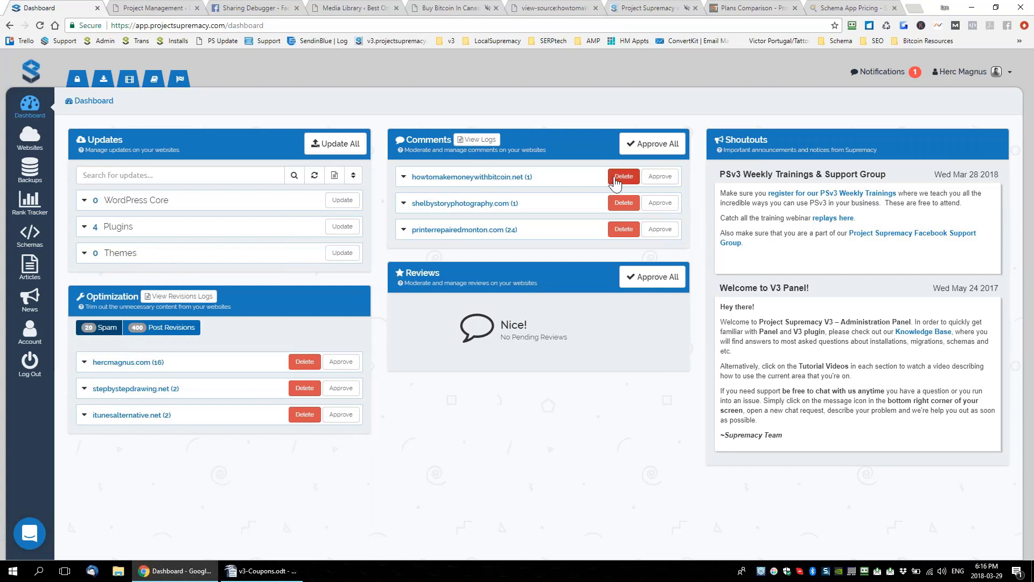
Expand the pending comment on howtomakemoneywithbitcoin.net and delete the Cialis spam comment.
{"action": "left_click", "coordinate": [549, 180]}
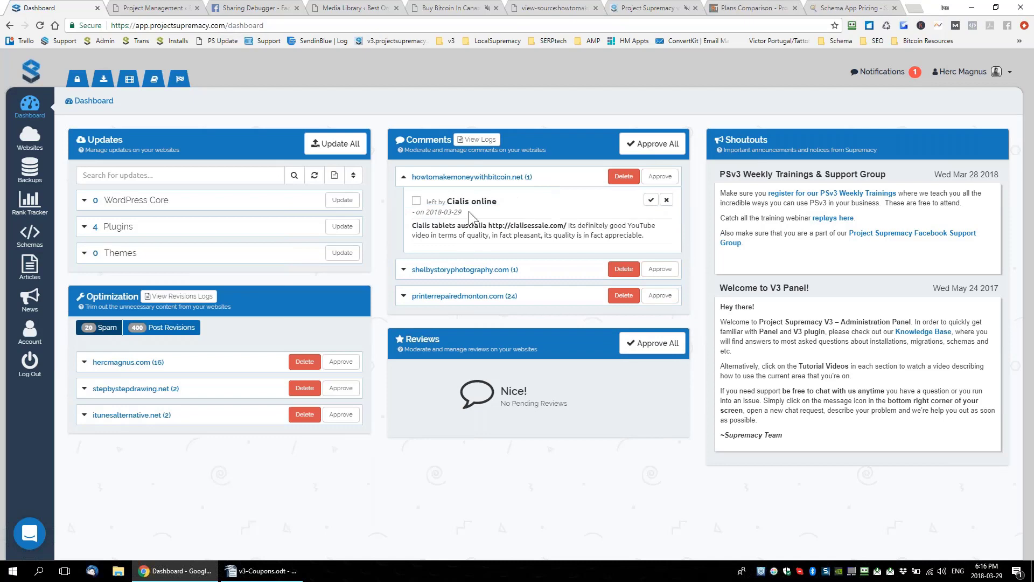
{"action": "left_click", "coordinate": [667, 202]}
{"action": "key", "text": "Return"}
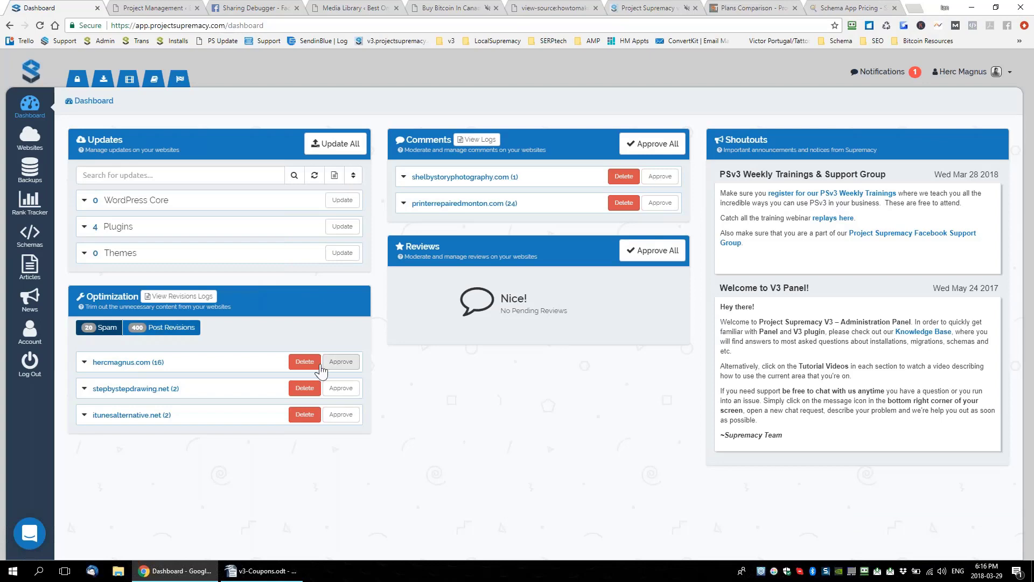
Try to delete the spam comments of hercmagnus.com in the optimization section.
{"action": "left_click", "coordinate": [298, 371]}
{"action": "left_click", "coordinate": [544, 368]}
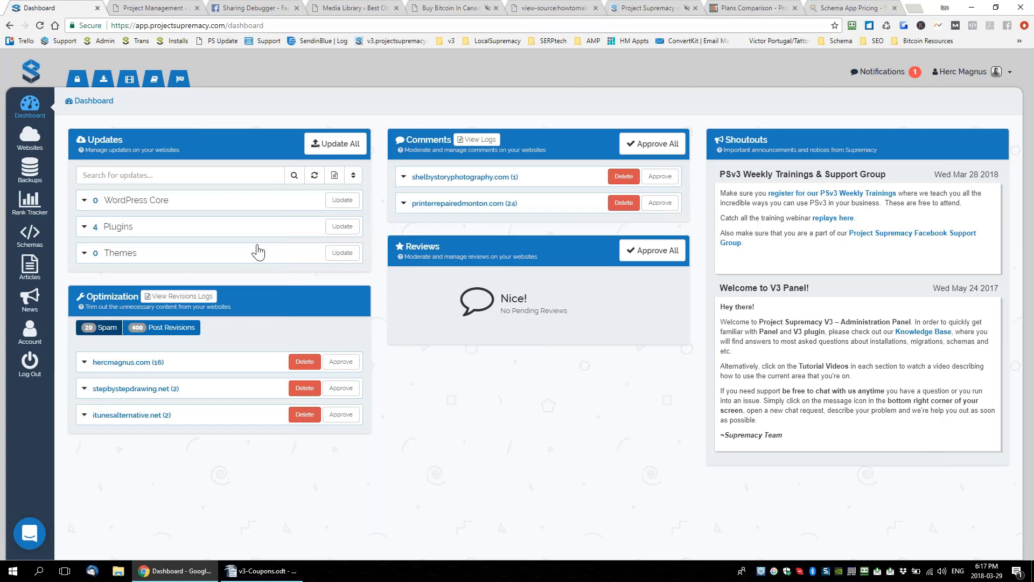
Open the managed websites overview and look over its tag list, checking Live Project's keyword groups in between.
{"action": "left_click", "coordinate": [29, 139]}
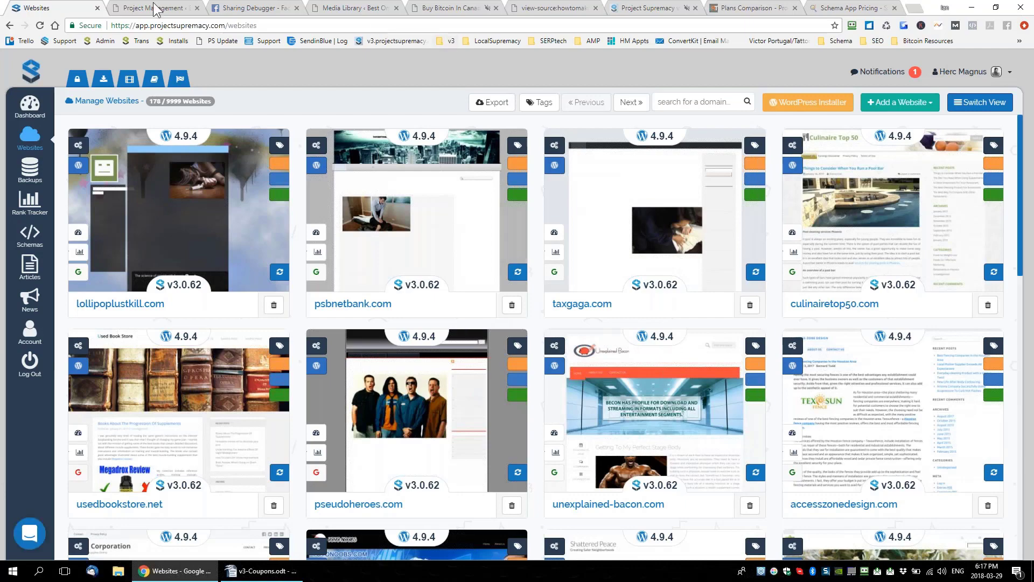
{"action": "left_click", "coordinate": [169, 14]}
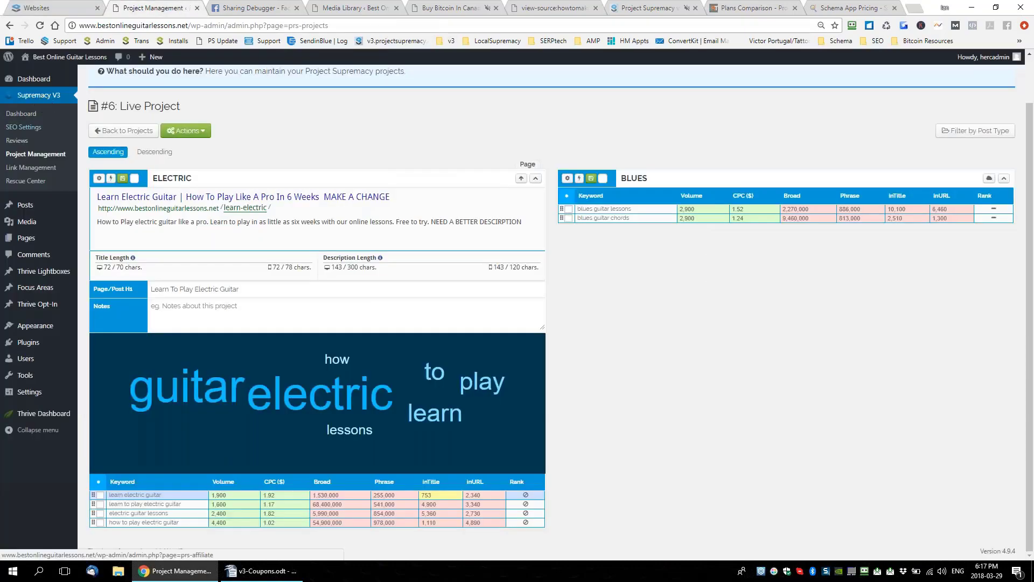
{"action": "key", "text": "ctrl+shift+Tab"}
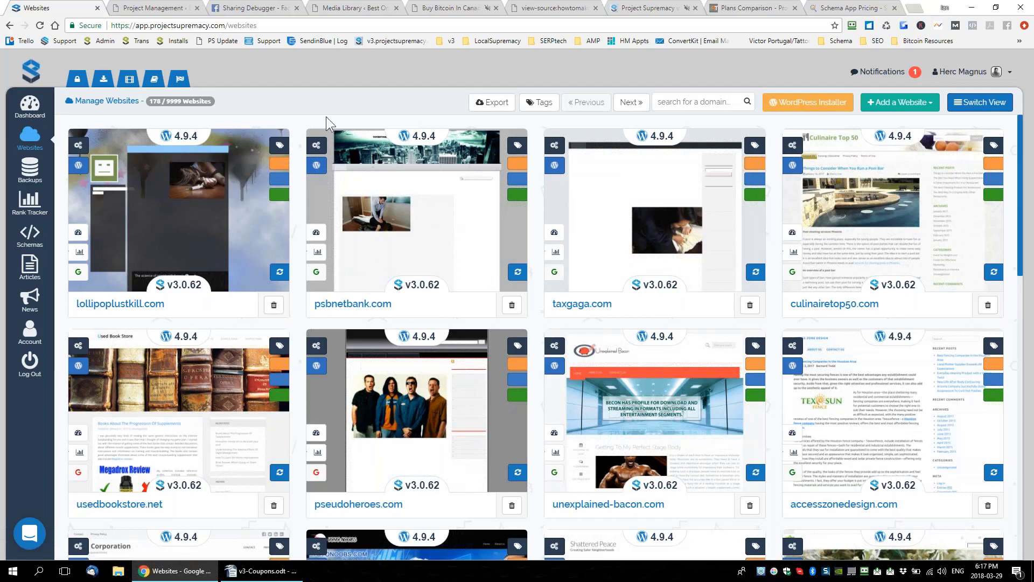
{"action": "left_click", "coordinate": [537, 101]}
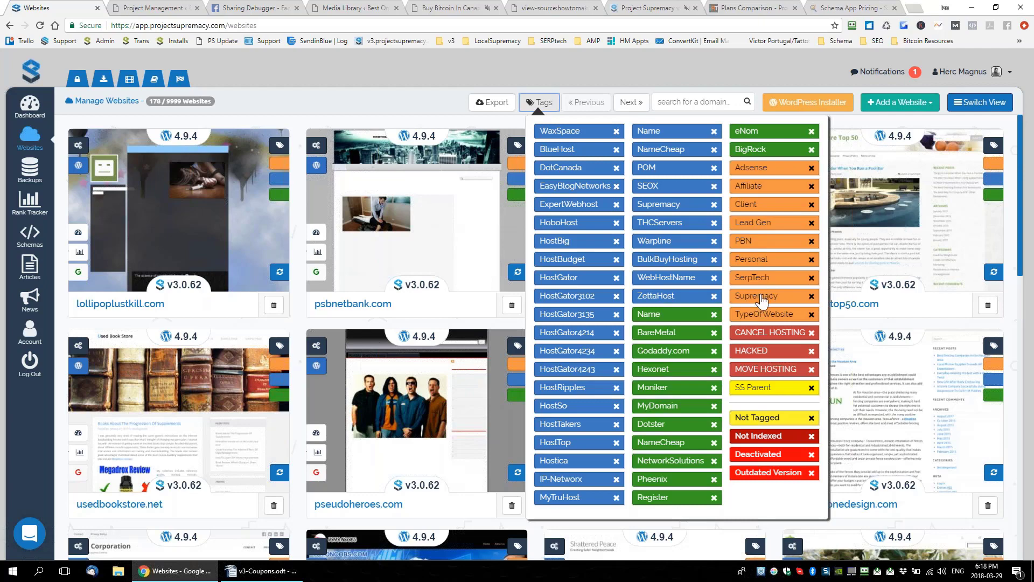
{"action": "left_click", "coordinate": [378, 101]}
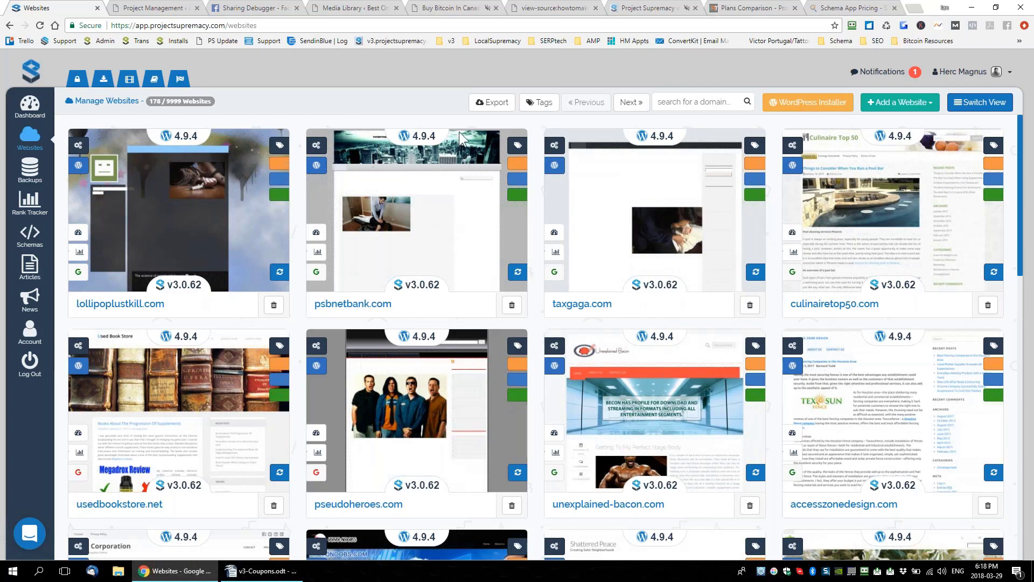
Read the uptime alert in the notifications and filter the managed websites by "the-stars".
{"action": "left_click", "coordinate": [876, 73]}
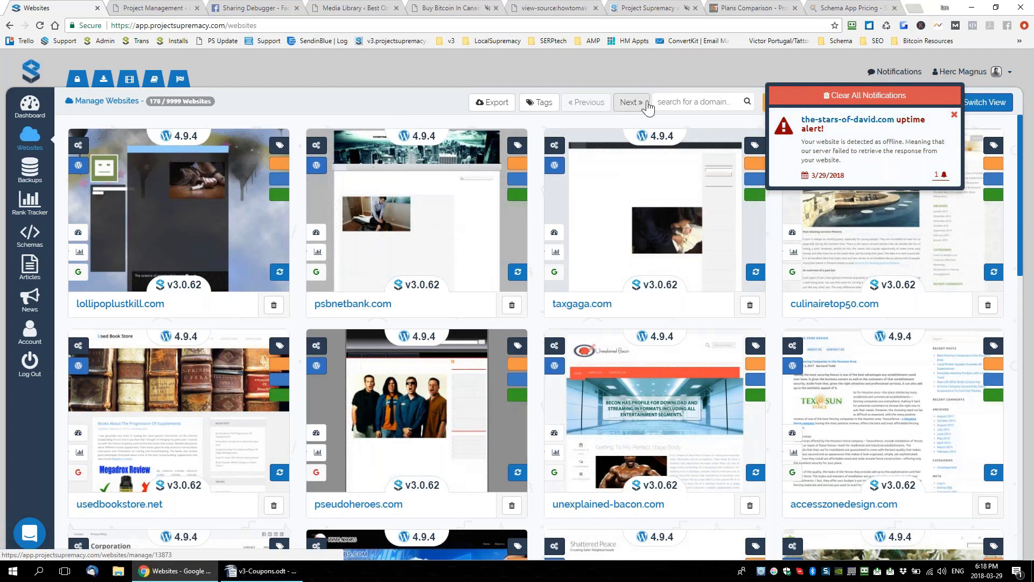
{"action": "left_click", "coordinate": [684, 102]}
{"action": "type", "text": "the-stars"}
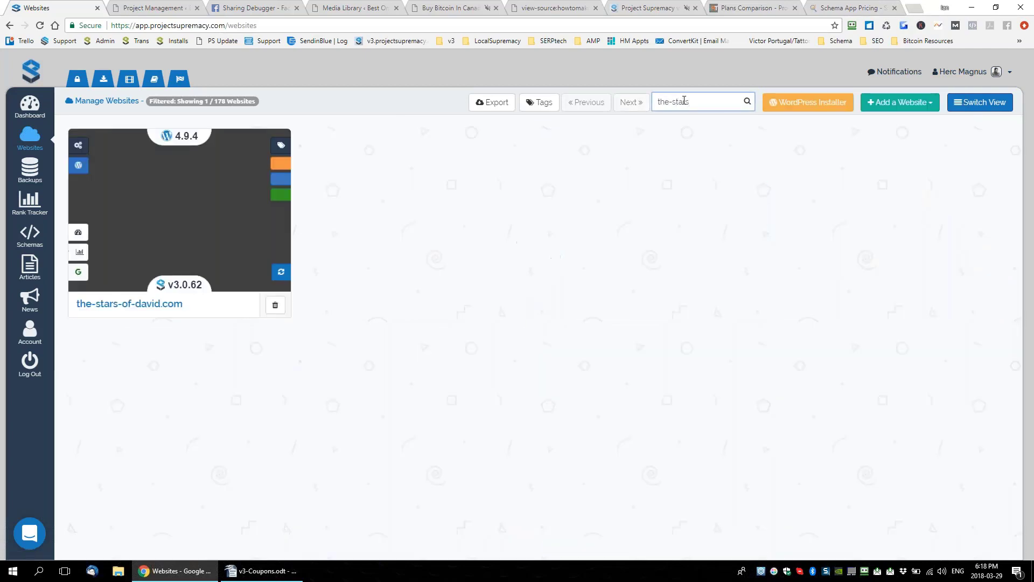
Open the hosting control panel through the IP-Networx tag of the-stars-of-david.com, and close it again.
{"action": "left_click", "coordinate": [276, 178]}
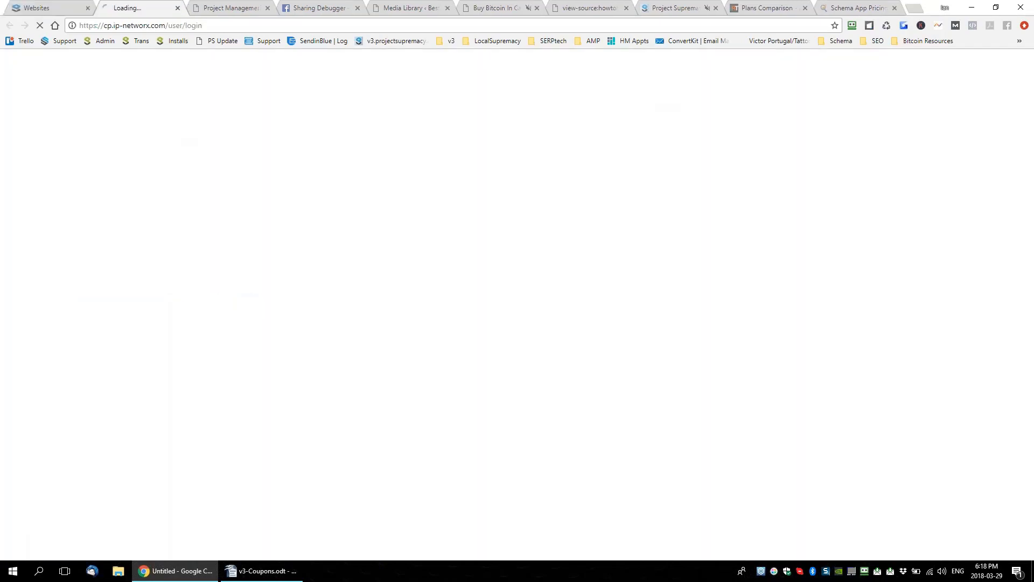
{"action": "left_click_drag", "start_coordinate": [135, 26], "coordinate": [388, 41]}
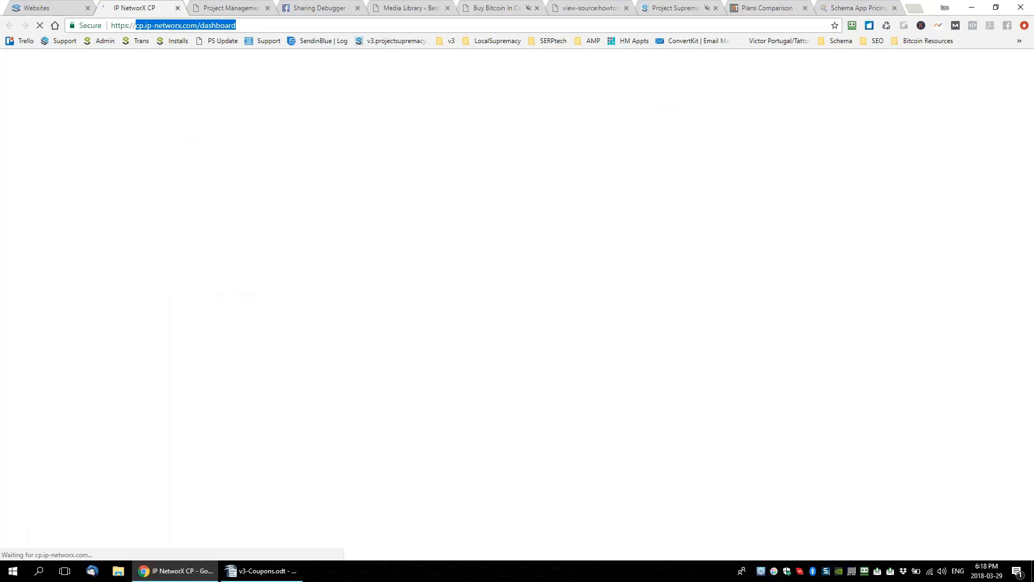
{"action": "key", "text": "ctrl+w"}
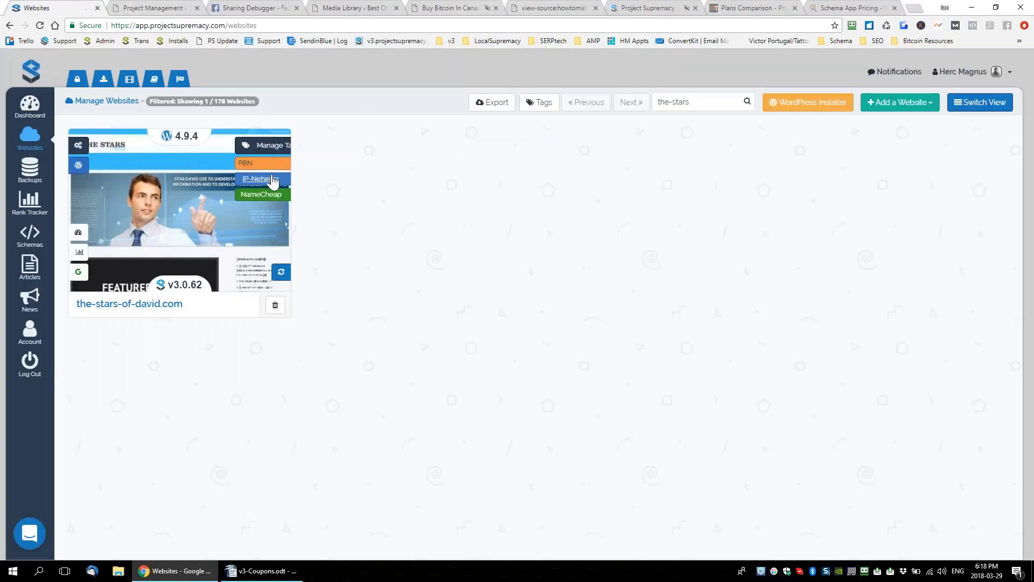
Open Namecheap through the site's registrar tag, log in with the saved username and password, and close the account page.
{"action": "left_click", "coordinate": [260, 194]}
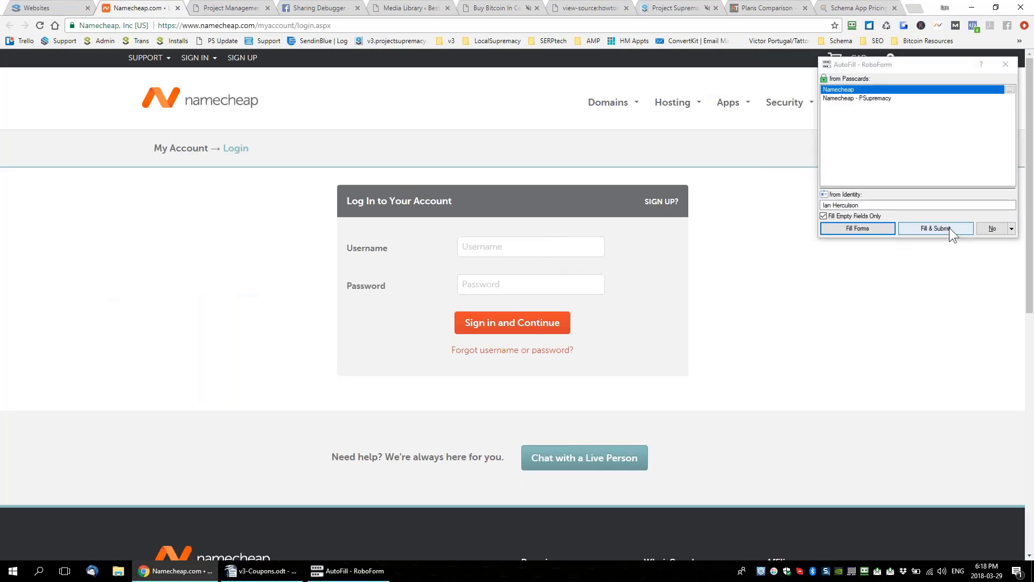
{"action": "left_click", "coordinate": [948, 227]}
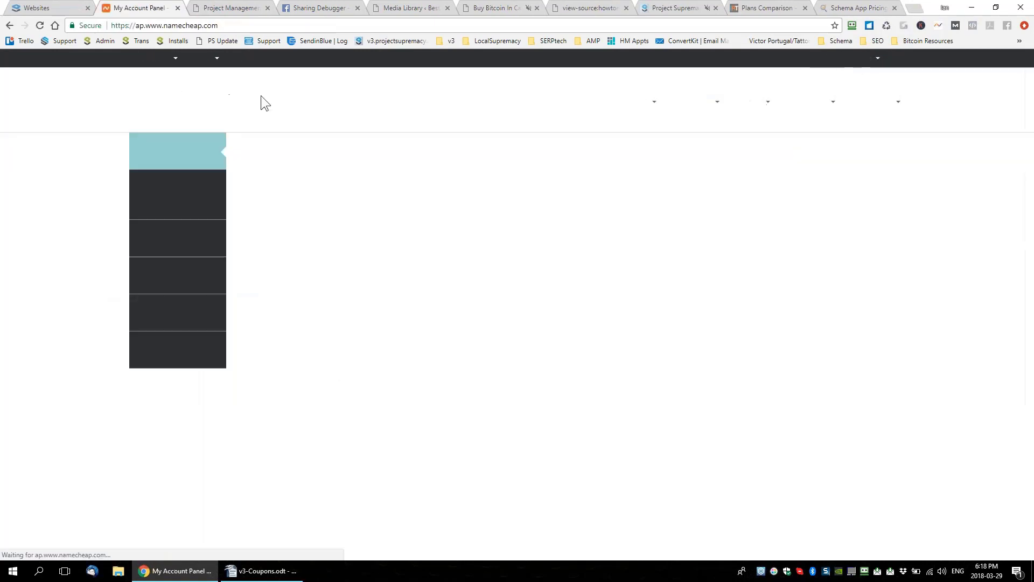
{"action": "left_click", "coordinate": [178, 8]}
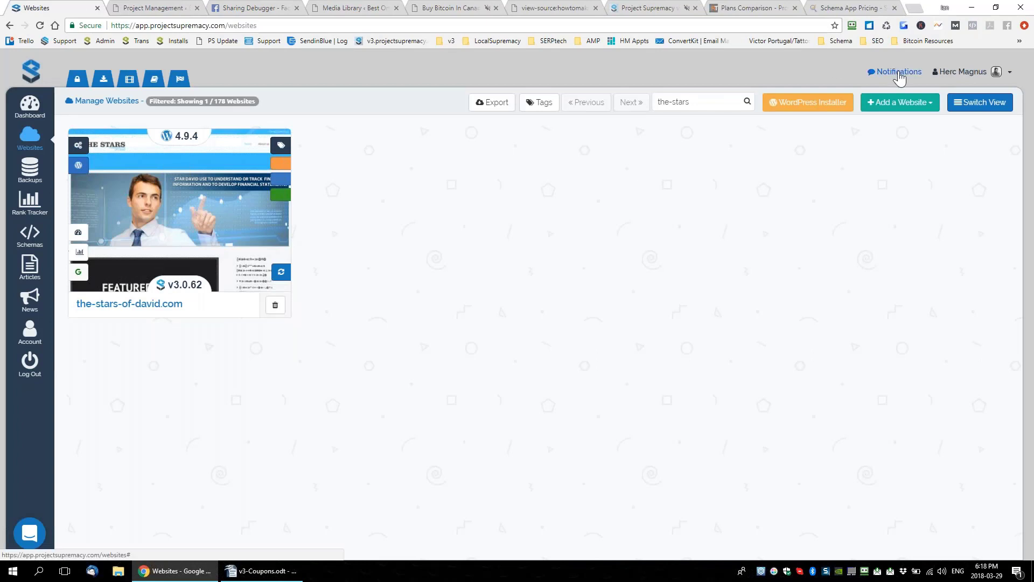
Clear the domain search and filter the managed websites by the PBN and EasyBlogNetworks tags.
{"action": "left_click_drag", "start_coordinate": [705, 101], "coordinate": [571, 103]}
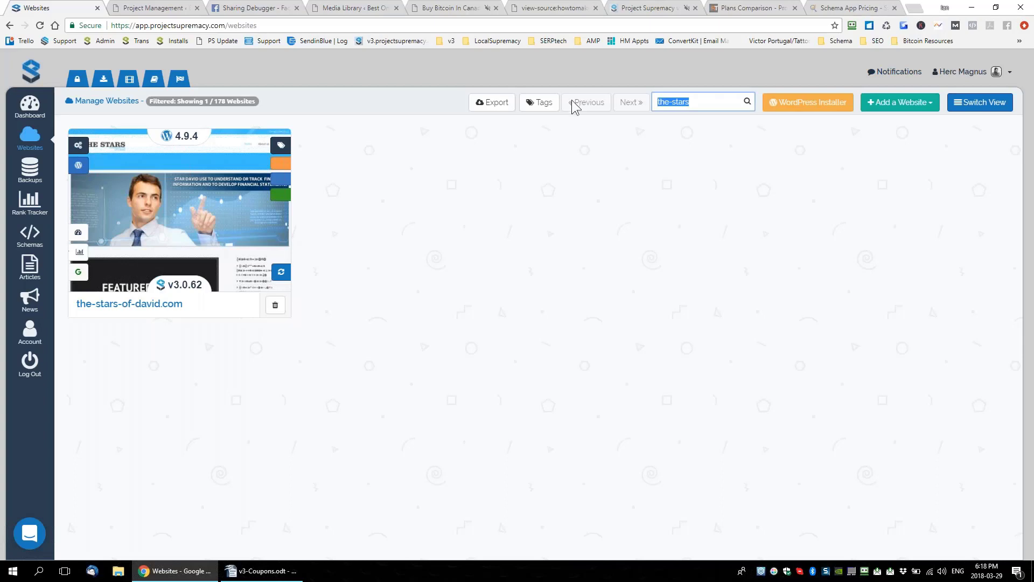
{"action": "key", "text": "BackSpace"}
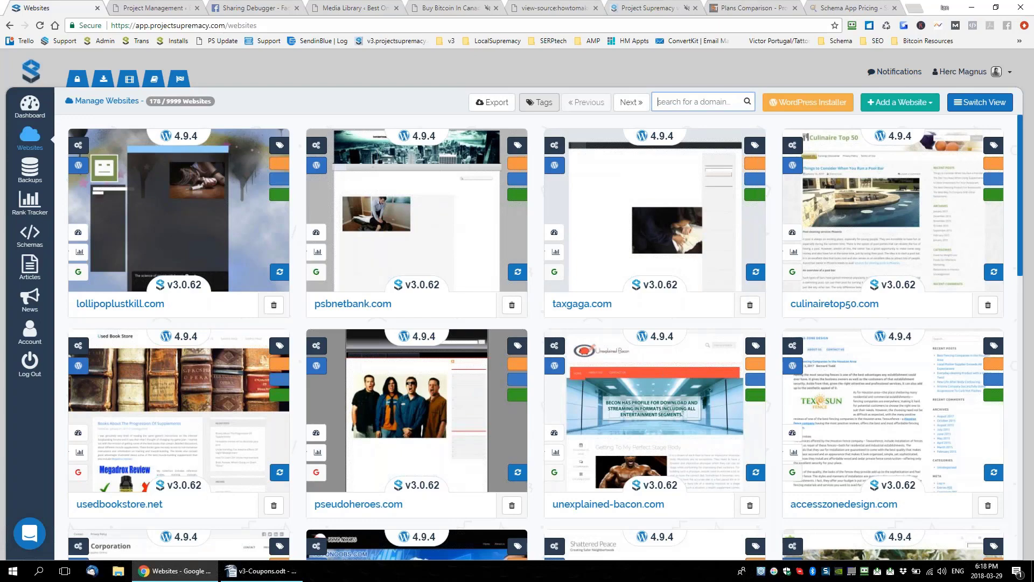
{"action": "left_click", "coordinate": [539, 102]}
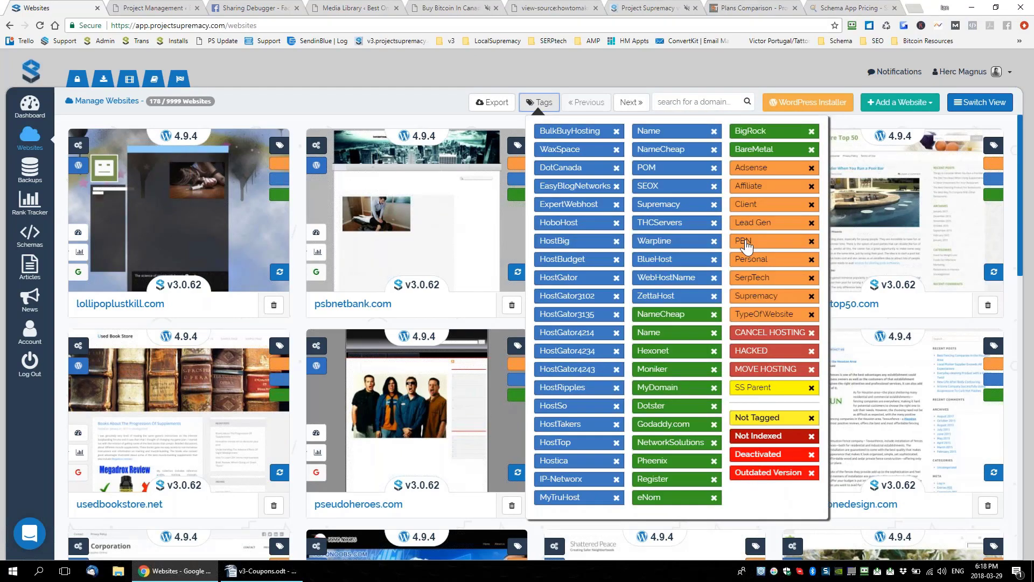
{"action": "left_click", "coordinate": [745, 244]}
{"action": "left_click", "coordinate": [563, 189]}
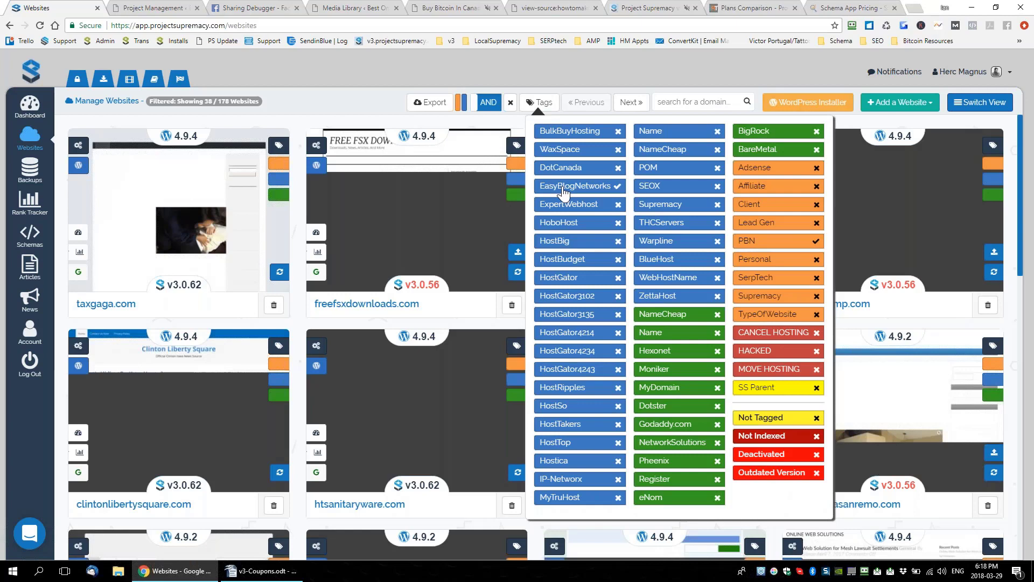
{"action": "left_click", "coordinate": [537, 104]}
Change the filtered websites to the table view and select all websites listed on the page.
{"action": "mouse_move", "coordinate": [244, 181]}
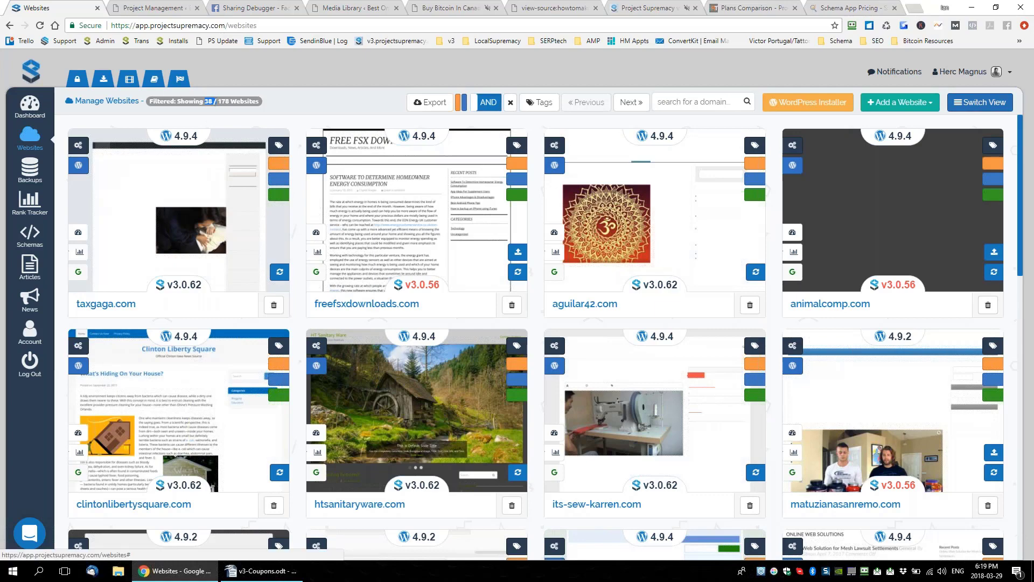
{"action": "left_click", "coordinate": [208, 102]}
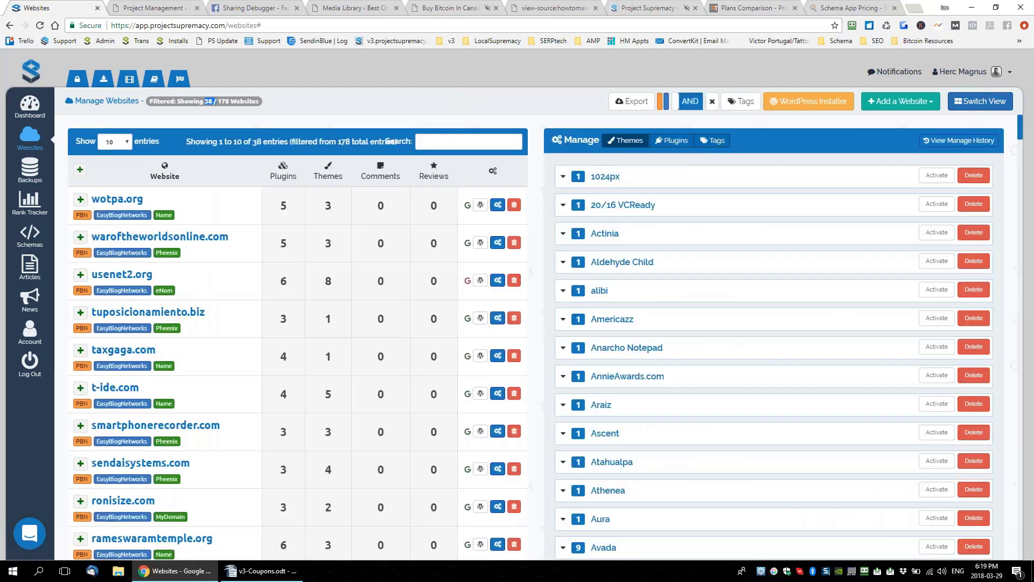
{"action": "left_click", "coordinate": [79, 170]}
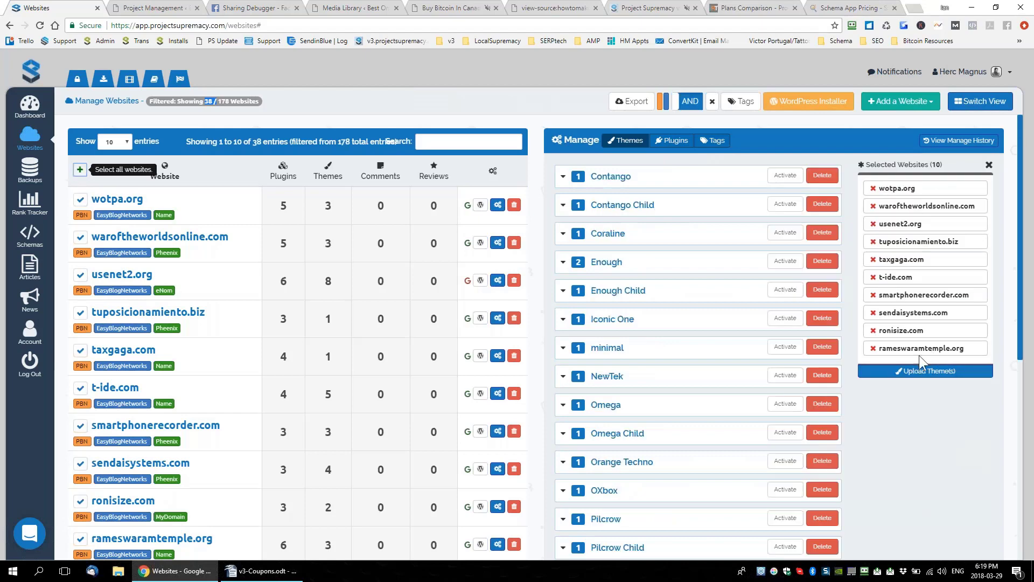
Start a plugin upload for the selected websites and search the WordPress repository for Google XML Sitemaps.
{"action": "left_click", "coordinate": [671, 141]}
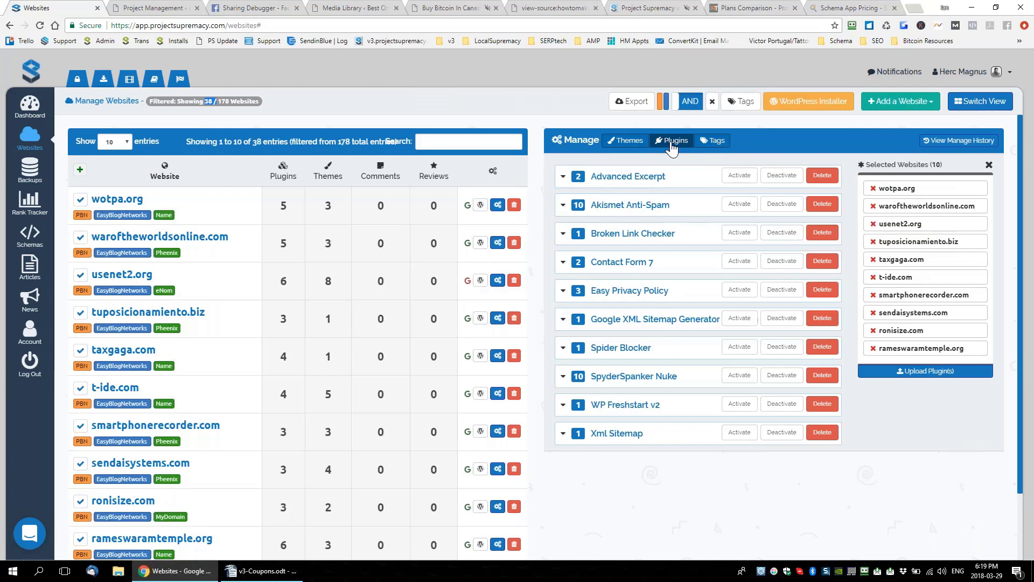
{"action": "left_click", "coordinate": [925, 373]}
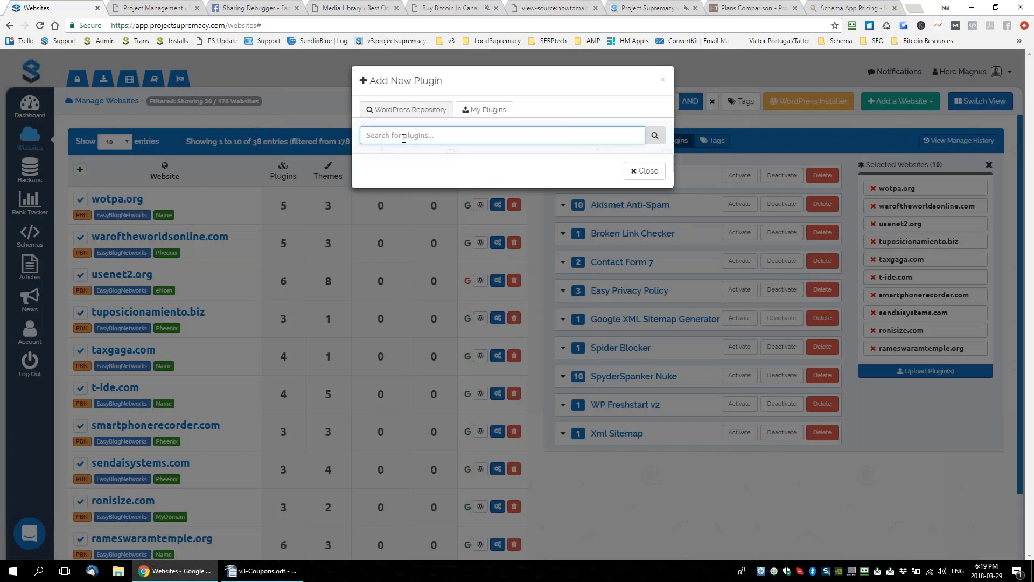
{"action": "type", "text": "Google XML Sitemaps"}
{"action": "key", "text": "Return"}
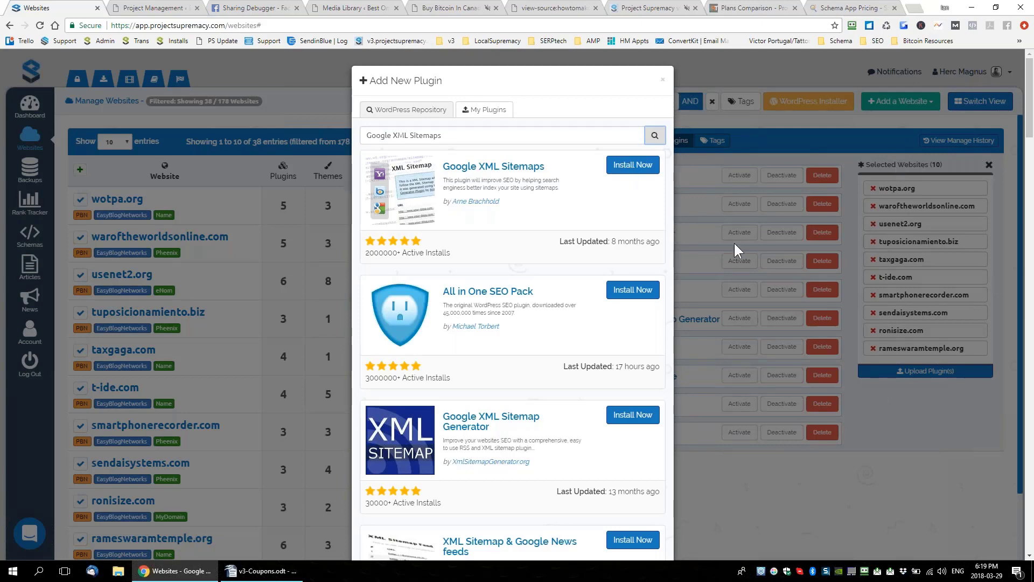
Select AMP Supremacy, Project Supremacy Plugin, Google XML Sitemaps and the PHP7 SpyderSpanker Nuke from the uploaded plugins, and close without queuing them.
{"action": "left_click", "coordinate": [493, 116]}
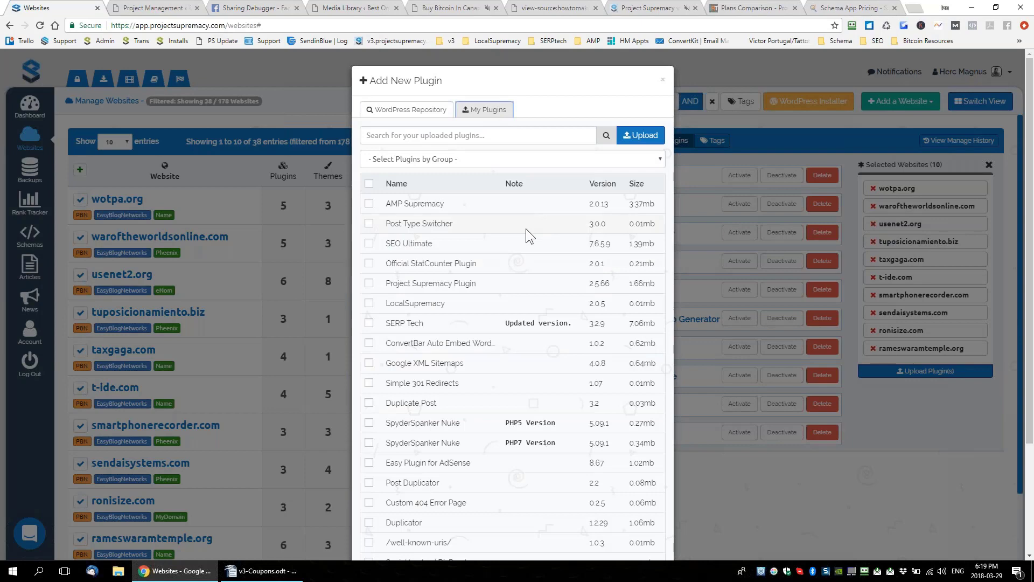
{"action": "scroll", "coordinate": [524, 232], "scroll_direction": "down", "scroll_amount": 2}
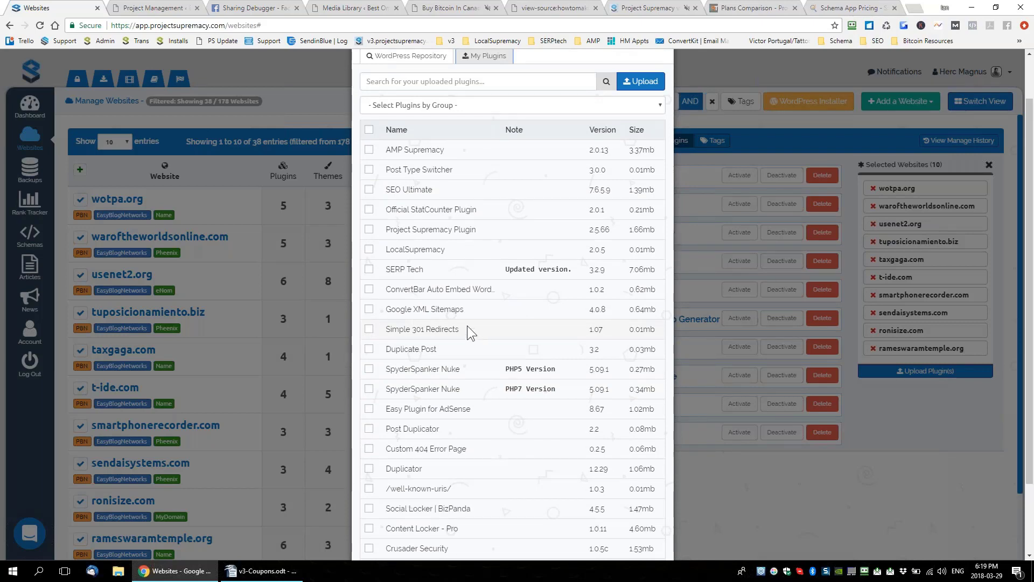
{"action": "scroll", "coordinate": [467, 328], "scroll_direction": "up", "scroll_amount": 1}
{"action": "left_click", "coordinate": [368, 203]}
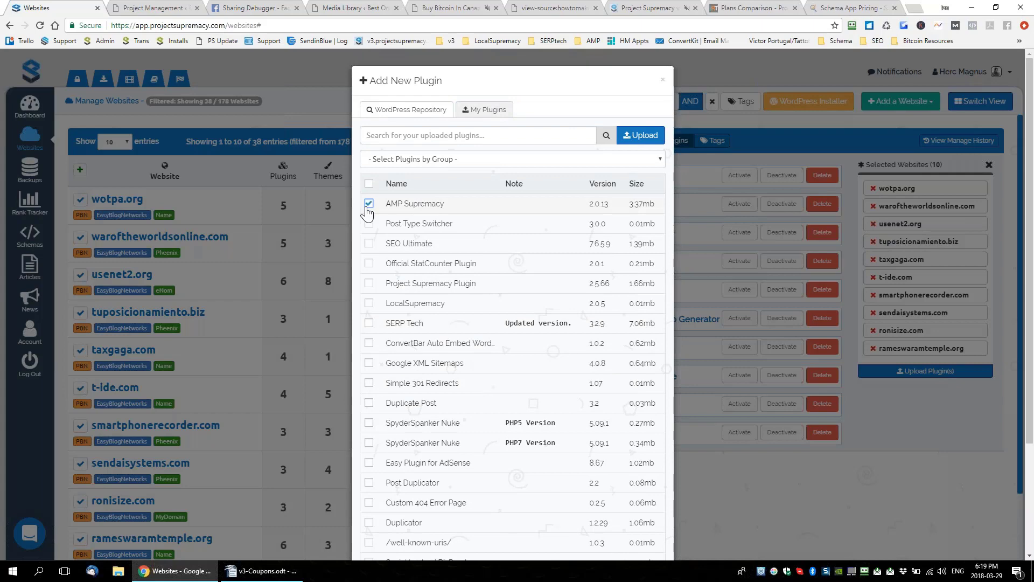
{"action": "left_click", "coordinate": [368, 283]}
{"action": "left_click", "coordinate": [368, 363]}
{"action": "scroll", "coordinate": [376, 334], "scroll_direction": "down", "scroll_amount": 2}
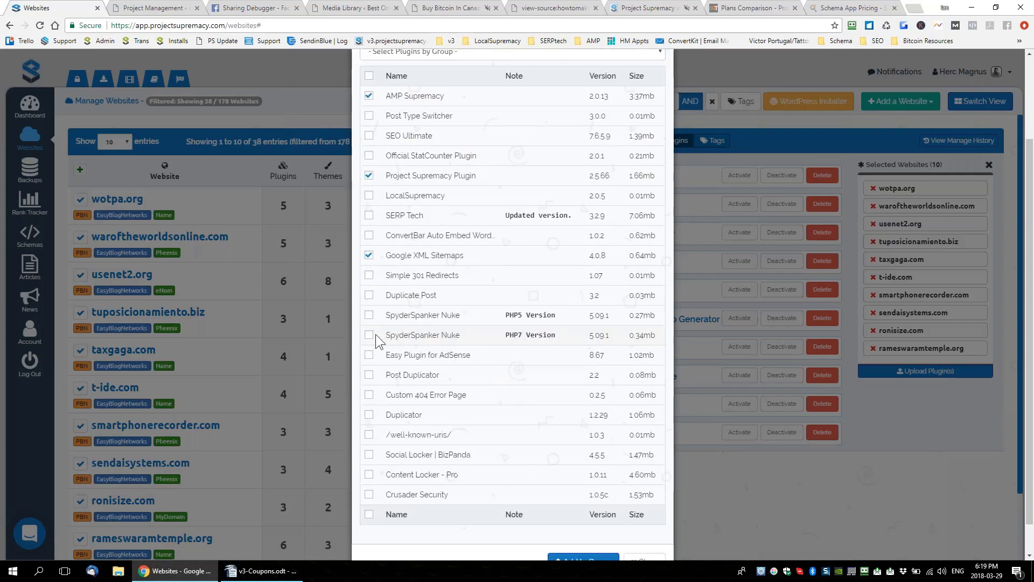
{"action": "scroll", "coordinate": [508, 370], "scroll_direction": "down", "scroll_amount": 1}
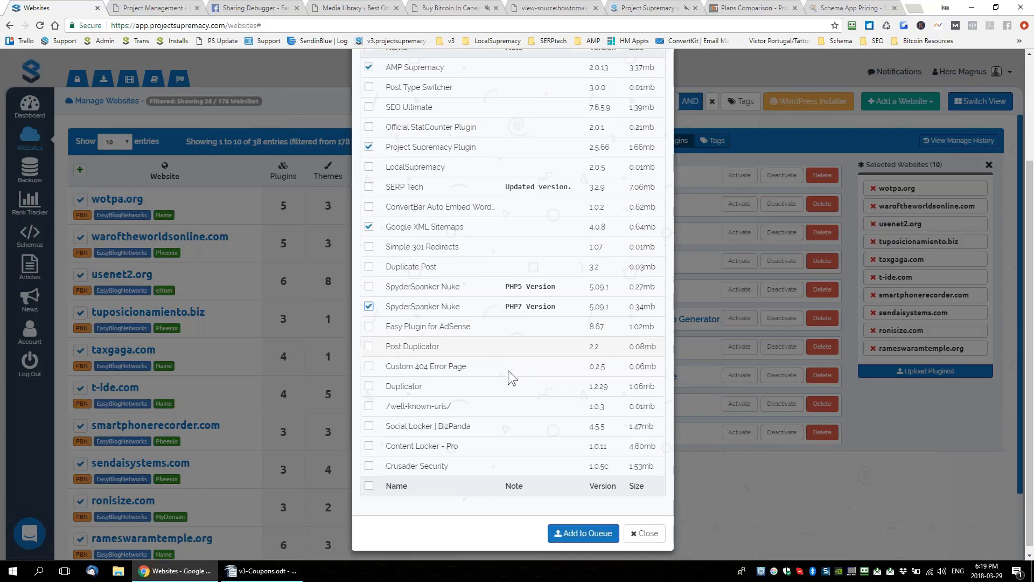
{"action": "scroll", "coordinate": [508, 370], "scroll_direction": "up", "scroll_amount": 3}
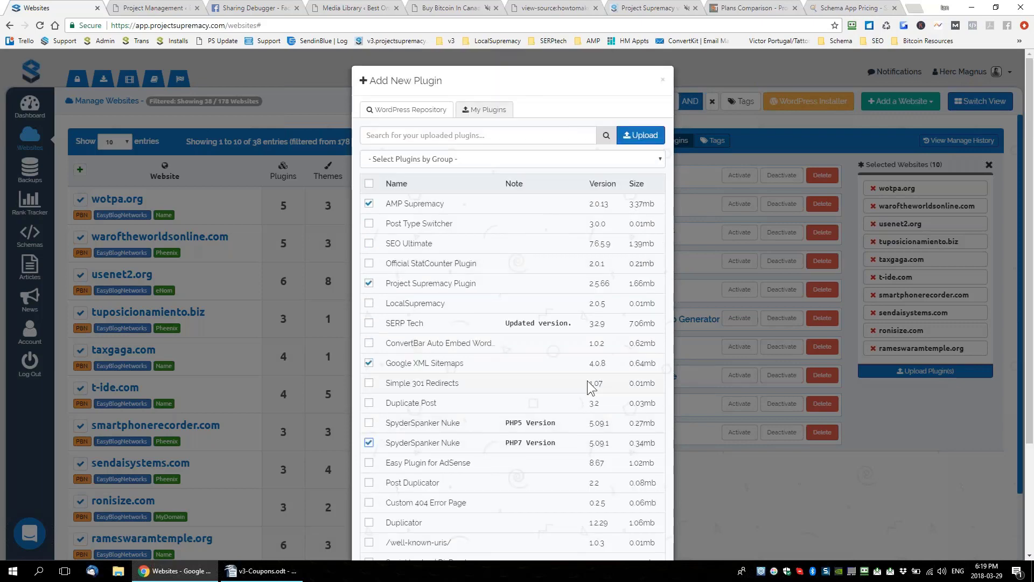
{"action": "scroll", "coordinate": [591, 385], "scroll_direction": "down", "scroll_amount": 3}
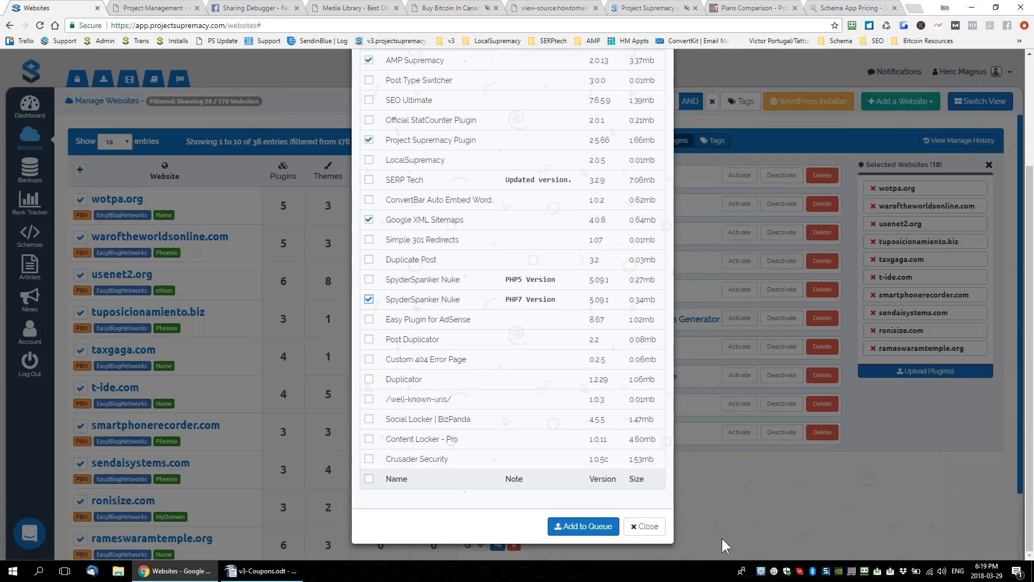
{"action": "left_click", "coordinate": [647, 532]}
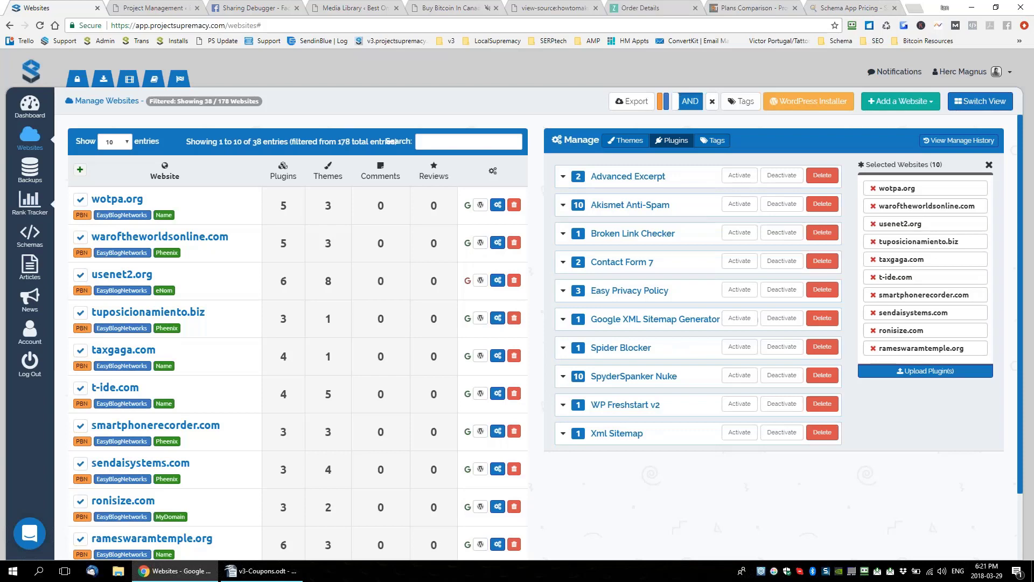
Go to the backups page and set the storage method of zoebliss.com to Dropbox.
{"action": "left_click", "coordinate": [29, 171]}
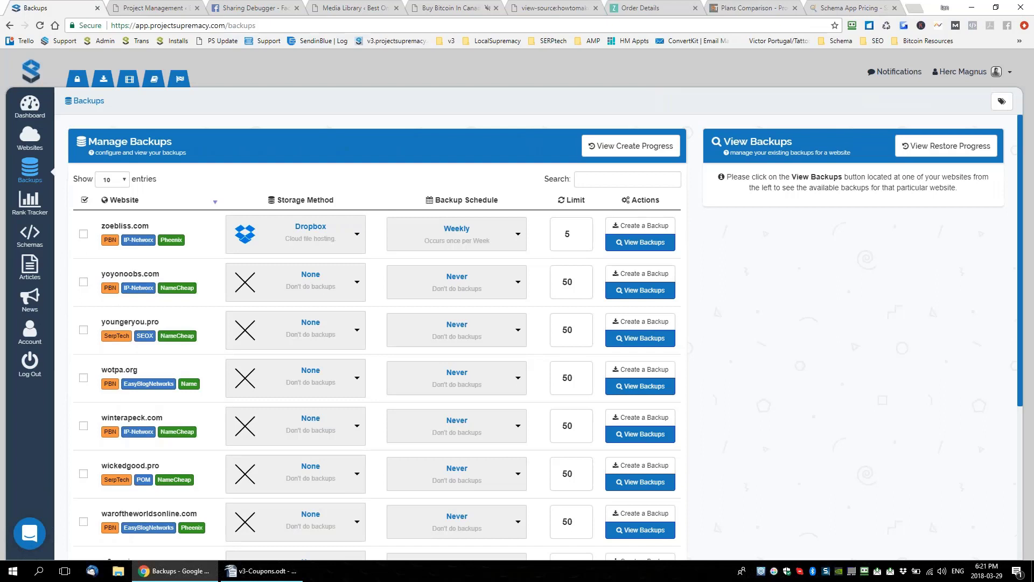
{"action": "left_click", "coordinate": [342, 232]}
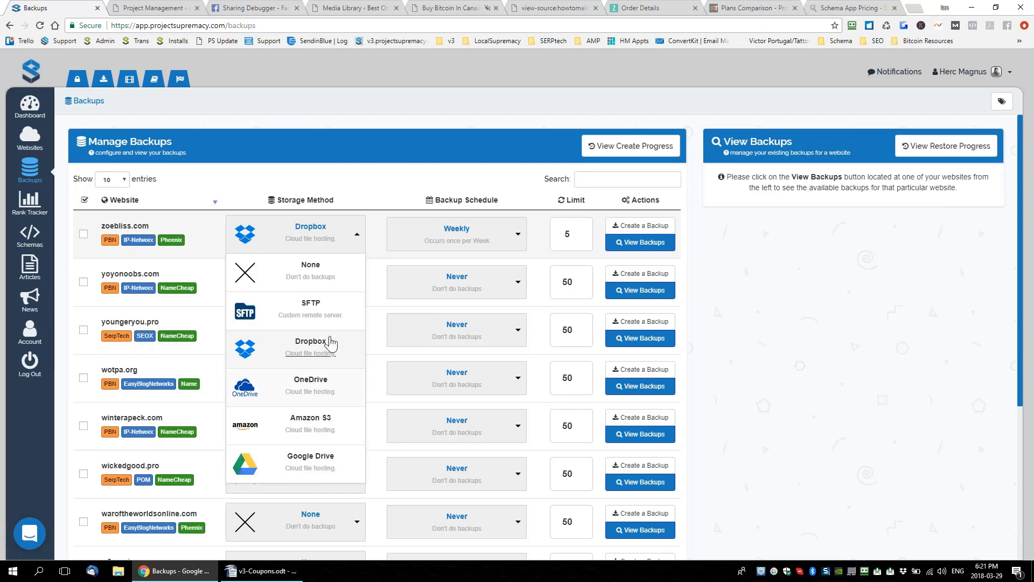
{"action": "left_click", "coordinate": [272, 351]}
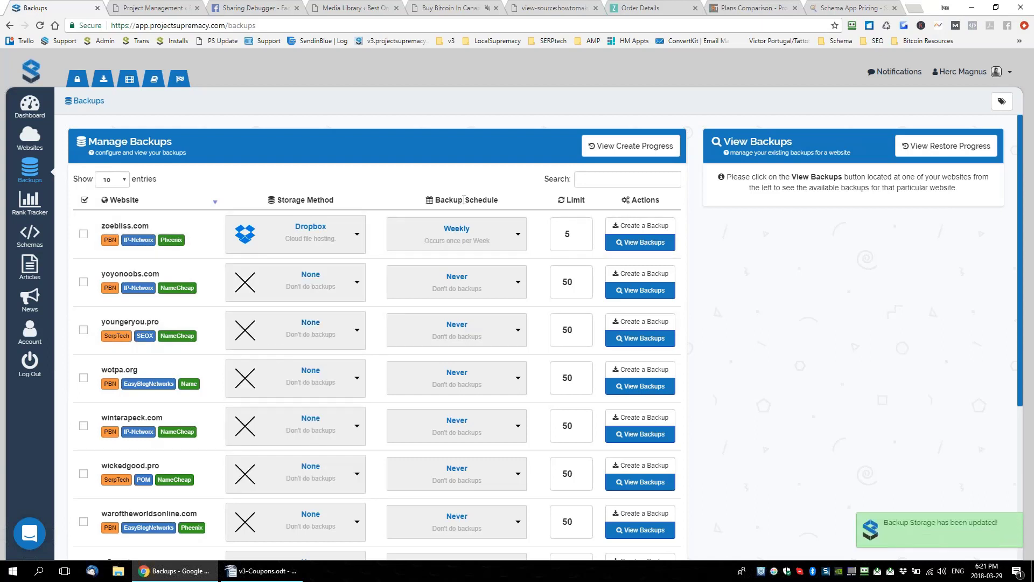
Examine the backup schedule options for zoebliss.com and highlight its backup limit.
{"action": "left_click", "coordinate": [492, 239]}
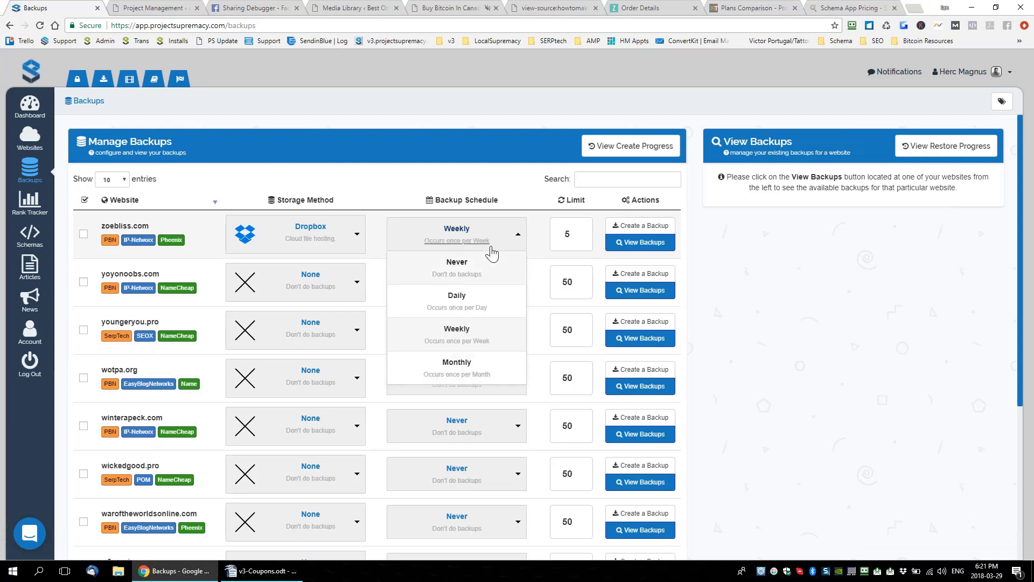
{"action": "left_click", "coordinate": [573, 241]}
{"action": "left_click_drag", "start_coordinate": [572, 237], "coordinate": [557, 235]}
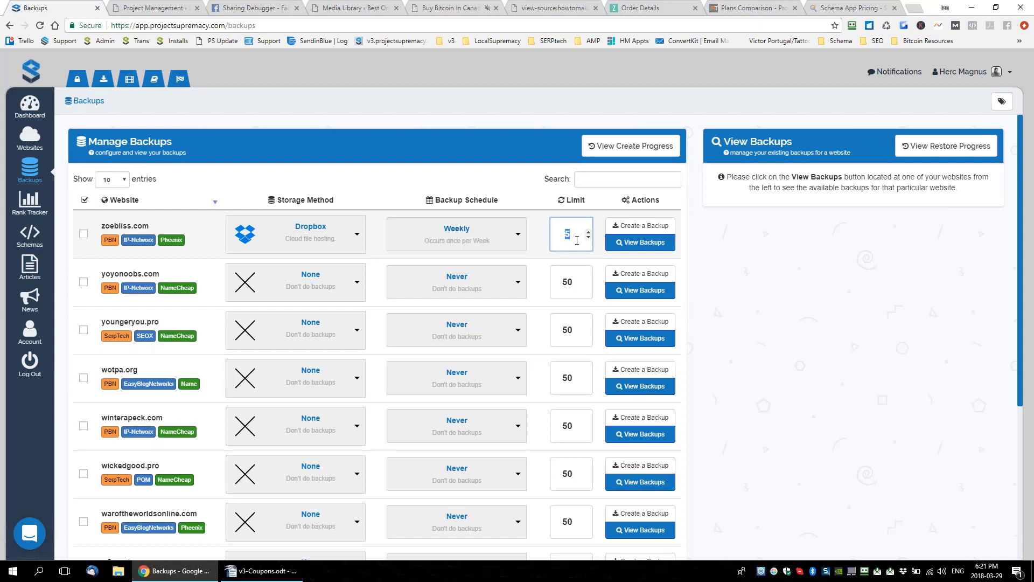
Create a backup of zoebliss.com and accept the confirmation messages.
{"action": "left_click", "coordinate": [628, 225]}
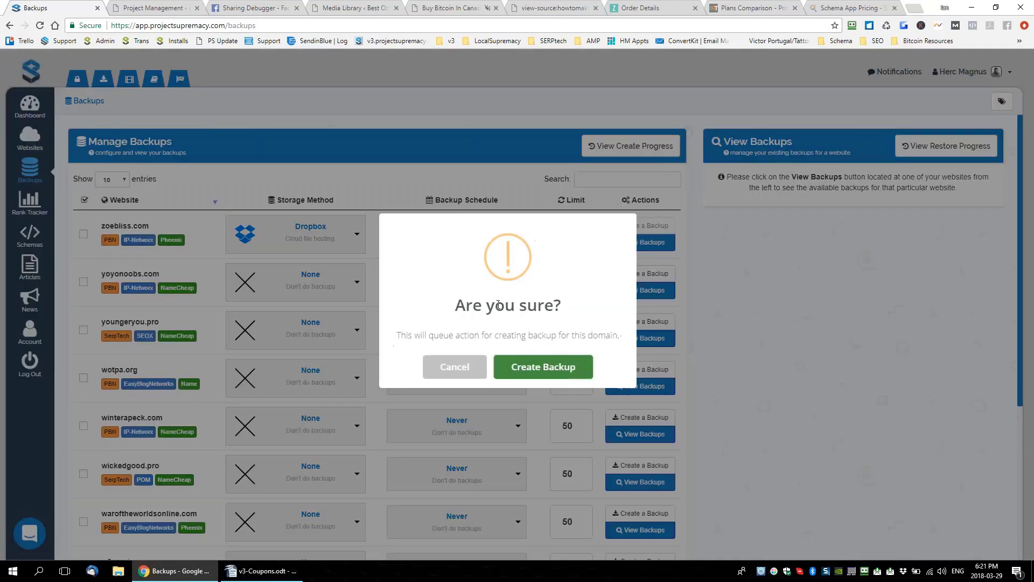
{"action": "left_click_drag", "start_coordinate": [455, 306], "coordinate": [605, 309]}
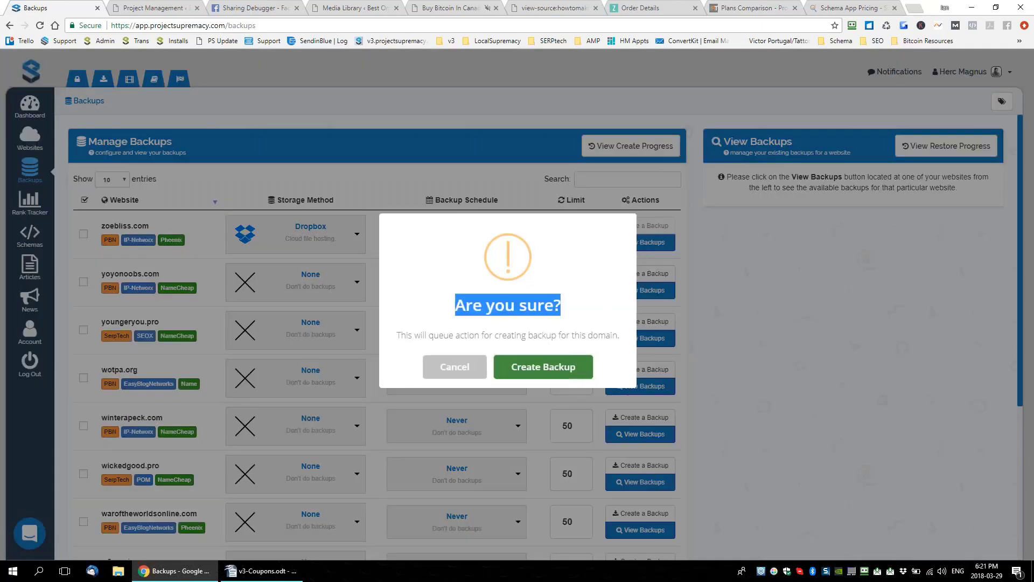
{"action": "left_click", "coordinate": [537, 372]}
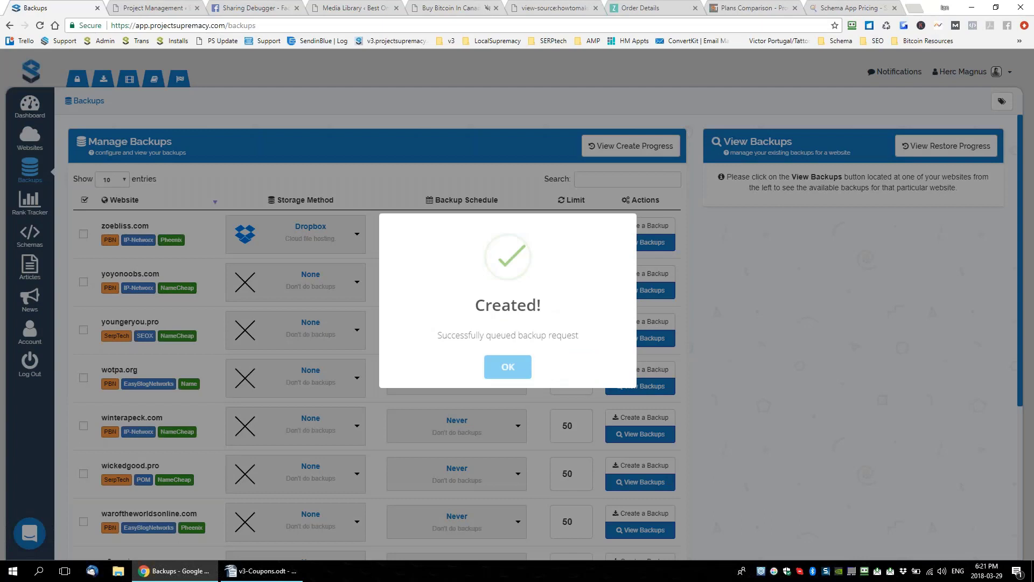
{"action": "left_click", "coordinate": [508, 366]}
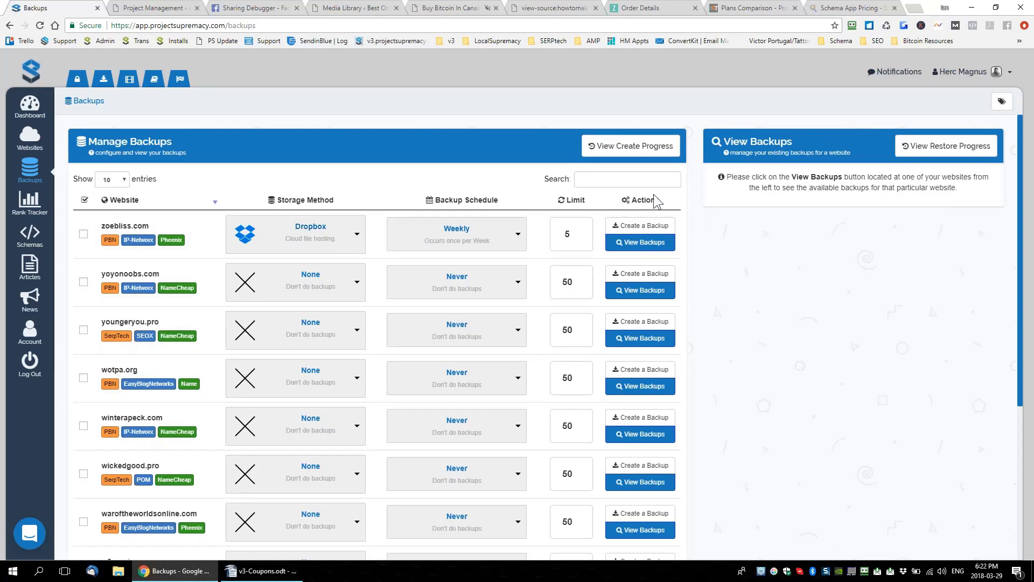
Search the backups list for "howtomake" and display the existing backups of howtomakemoneywithbitcoin.net.
{"action": "left_click", "coordinate": [633, 175]}
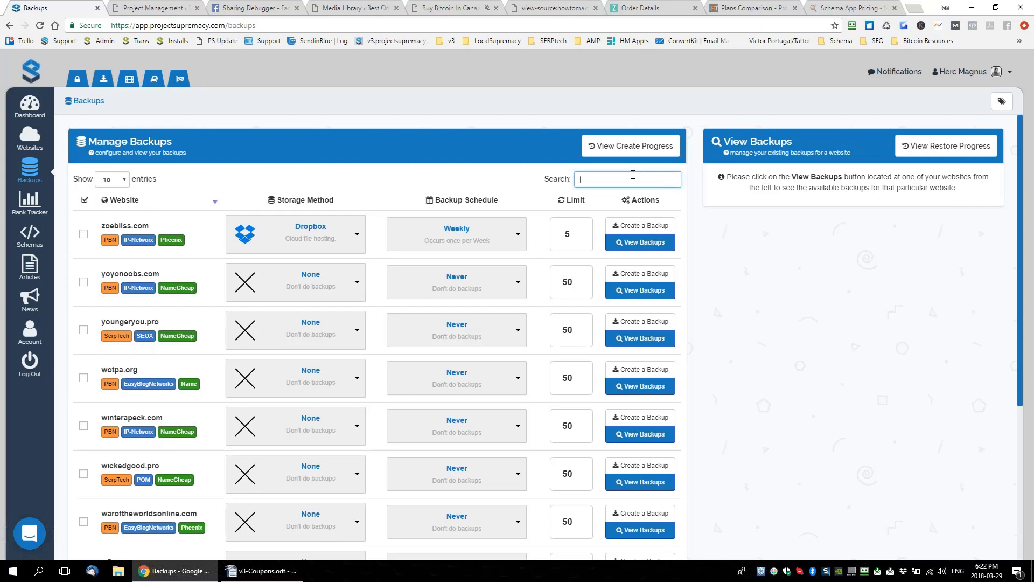
{"action": "type", "text": "howtomake"}
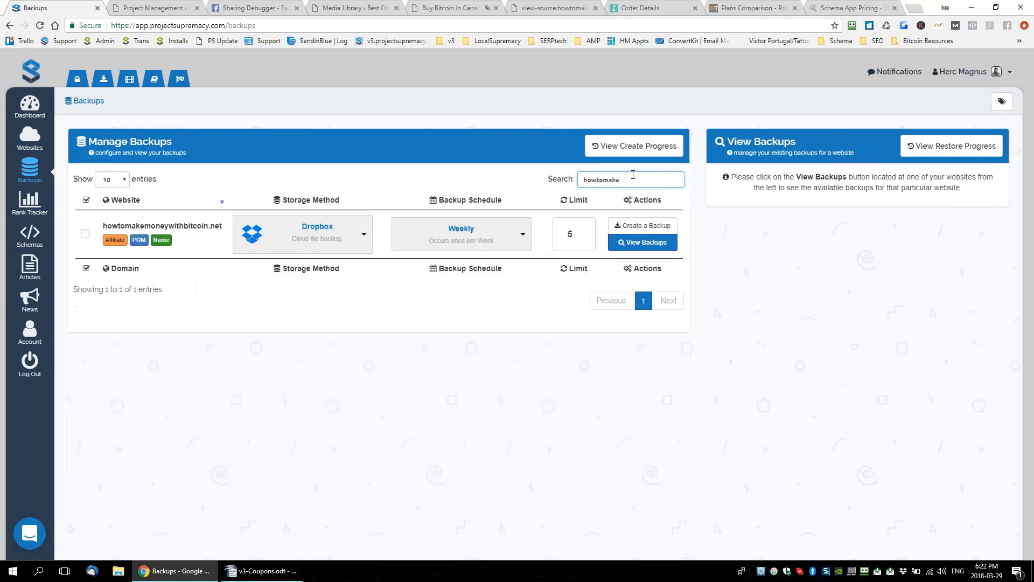
{"action": "left_click", "coordinate": [641, 243]}
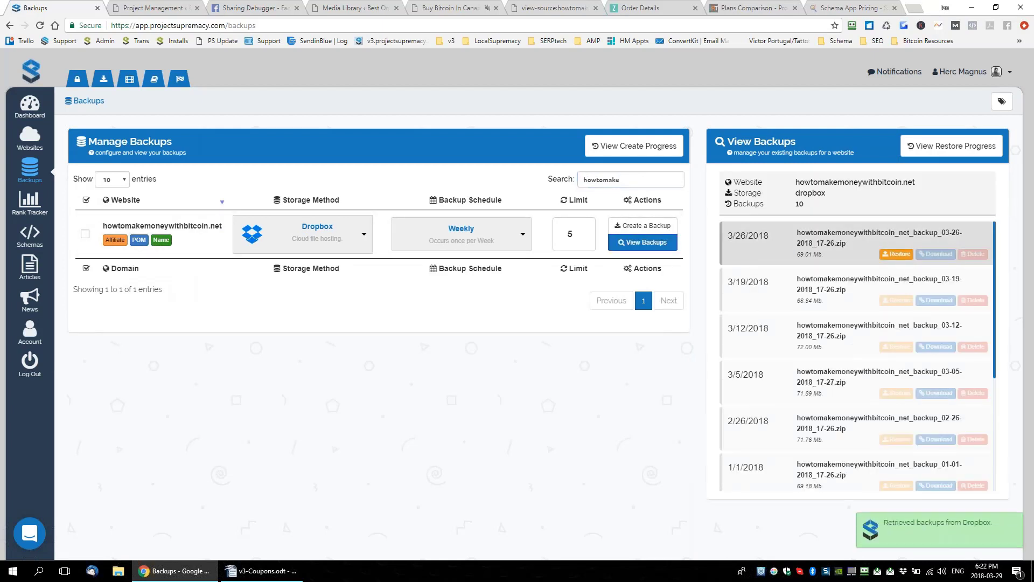
Bring up the restore confirmation for the 3/26/2018 backup of howtomakemoneywithbitcoin.net, and cancel the restore.
{"action": "left_click", "coordinate": [896, 254]}
{"action": "left_click_drag", "start_coordinate": [455, 227], "coordinate": [535, 274]}
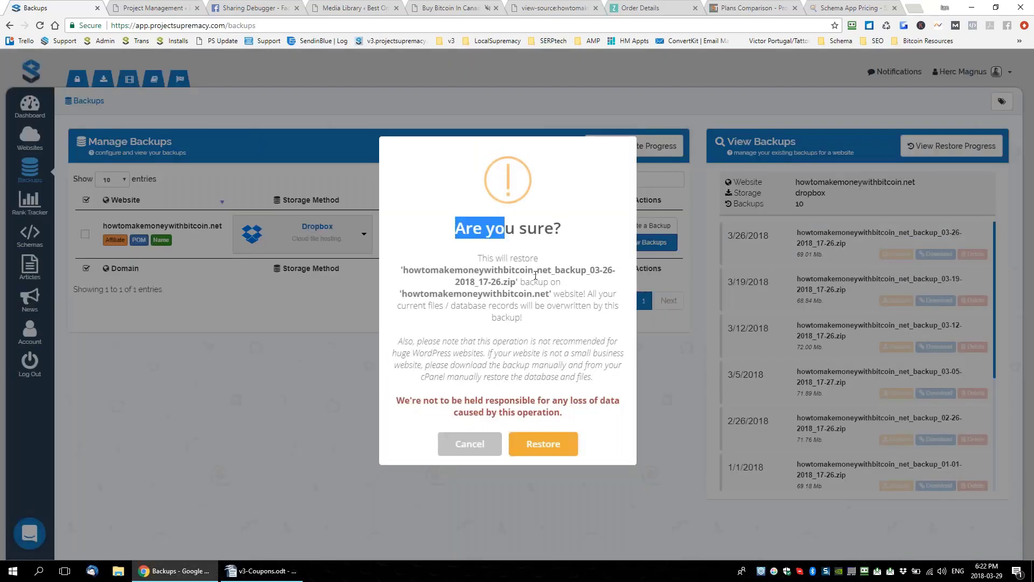
{"action": "left_click", "coordinate": [459, 447]}
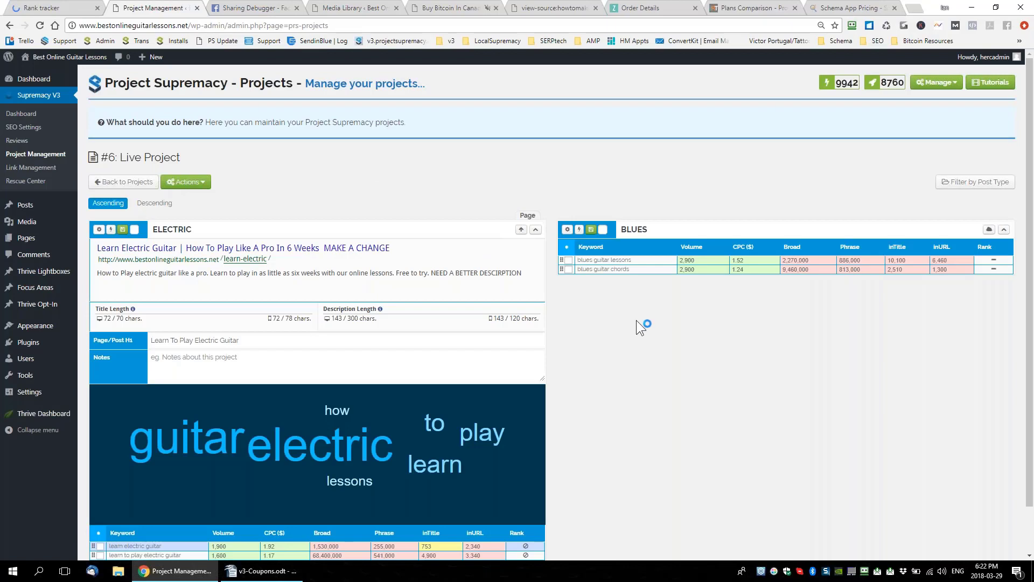
Load the Project Supremacy settings page of howtomakemoneywithbitcoin.net in place of the Media Library page.
{"action": "scroll", "coordinate": [666, 384], "scroll_direction": "down", "scroll_amount": 2}
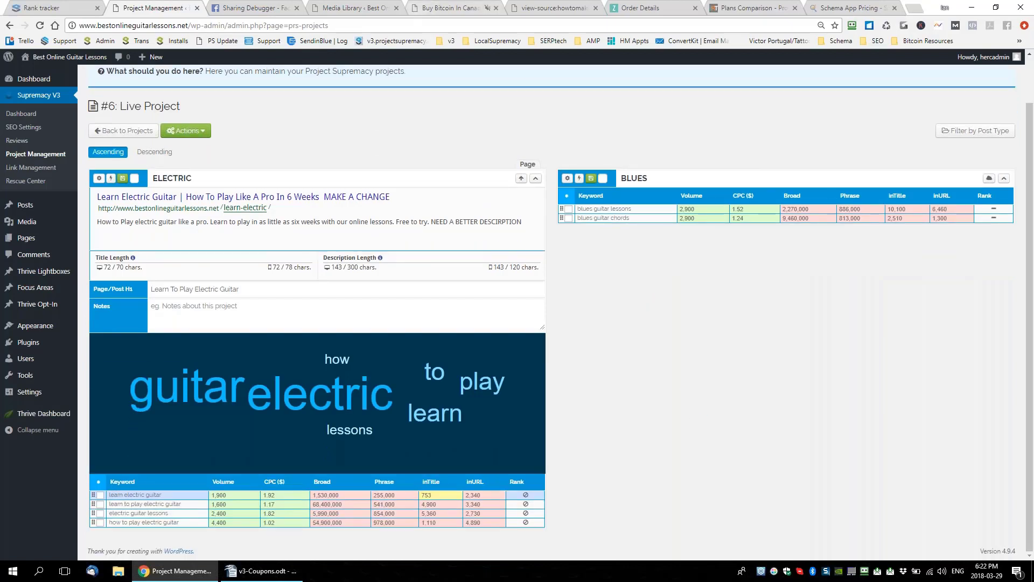
{"action": "left_click", "coordinate": [350, 8]}
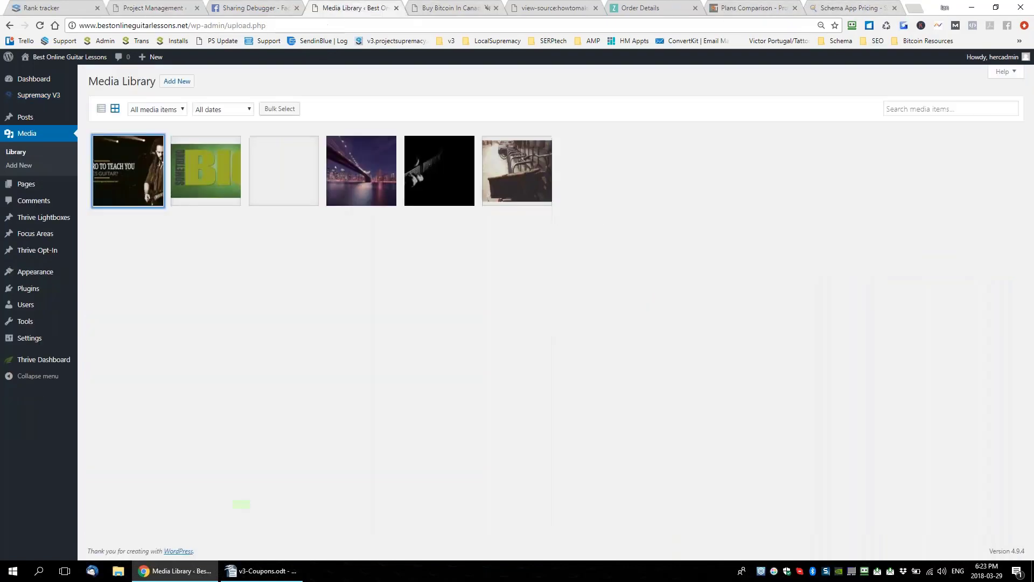
{"action": "left_click", "coordinate": [366, 25]}
{"action": "type", "text": "howto"}
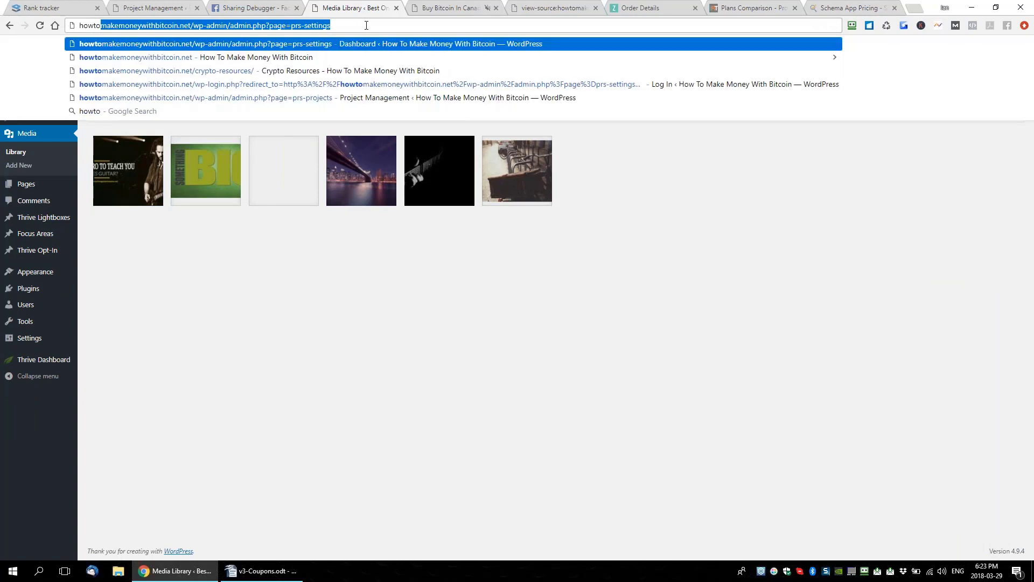
{"action": "key", "text": "Return"}
Close the Buy Bitcoin, view-source, Order Details, Plans Comparison and Schema App Pricing pages.
{"action": "left_click", "coordinate": [496, 7]}
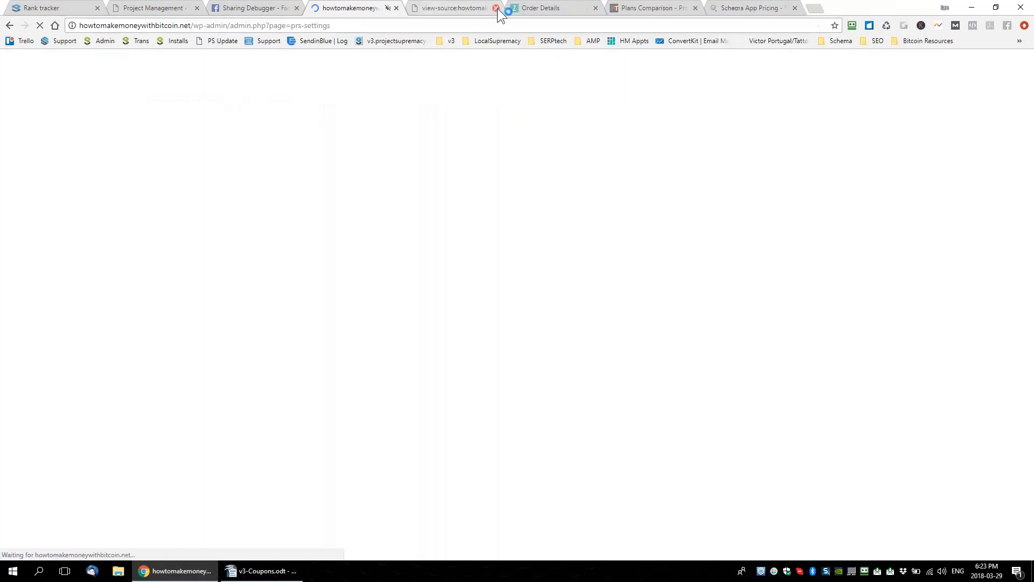
{"action": "left_click", "coordinate": [496, 7]}
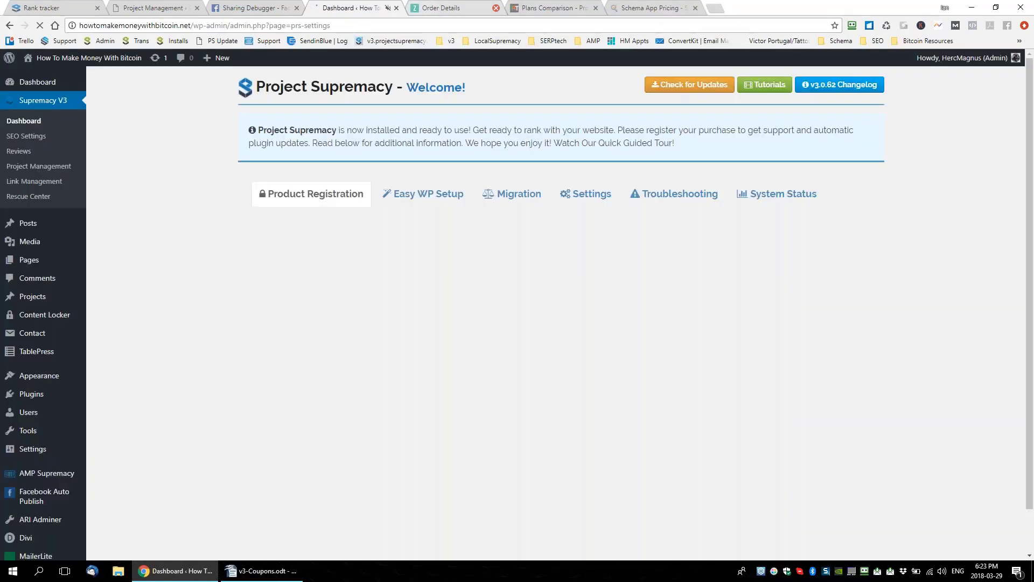
{"action": "left_click", "coordinate": [496, 7]}
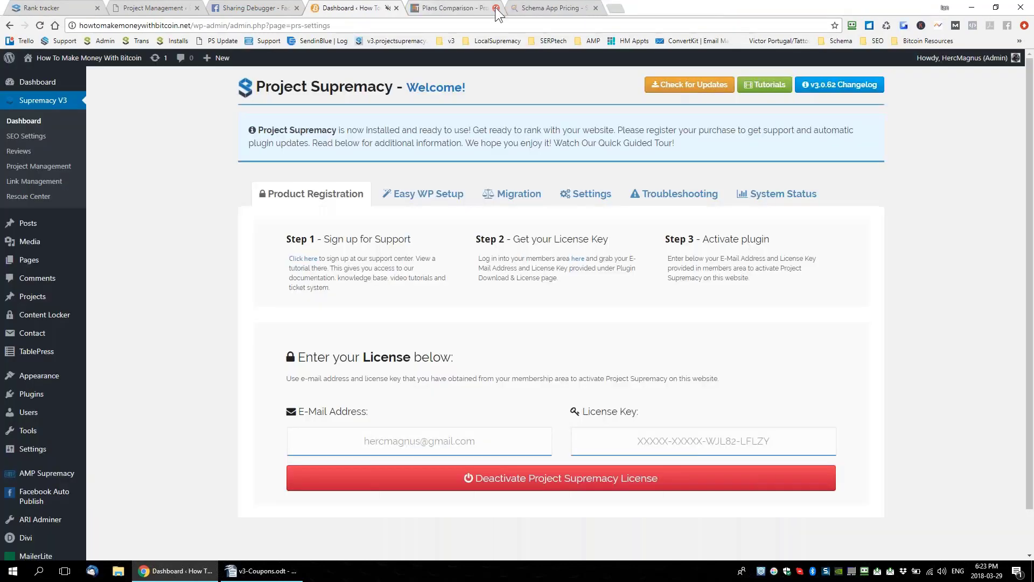
{"action": "left_click", "coordinate": [496, 7]}
{"action": "left_click", "coordinate": [496, 8]}
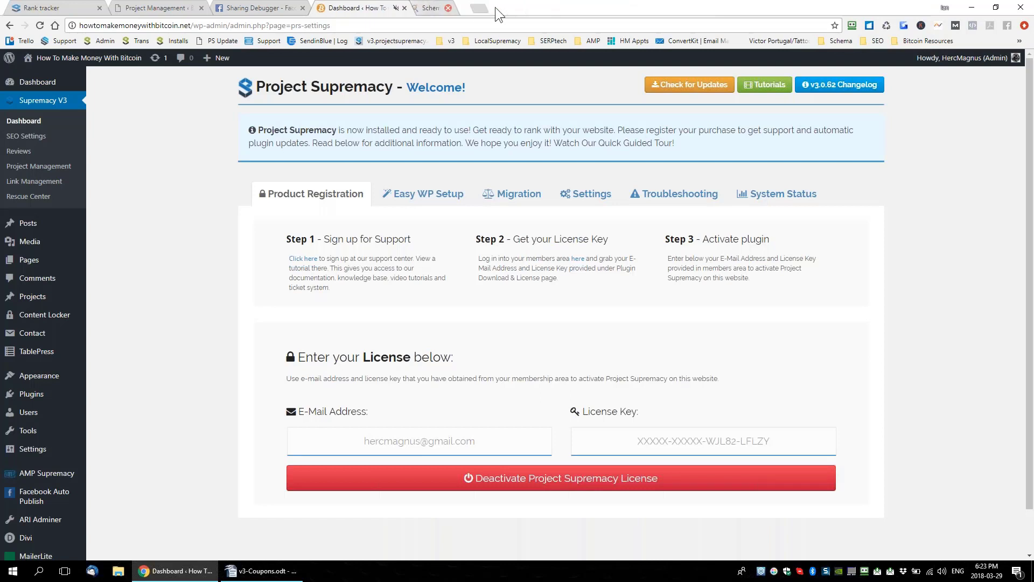
{"action": "left_click", "coordinate": [38, 167]}
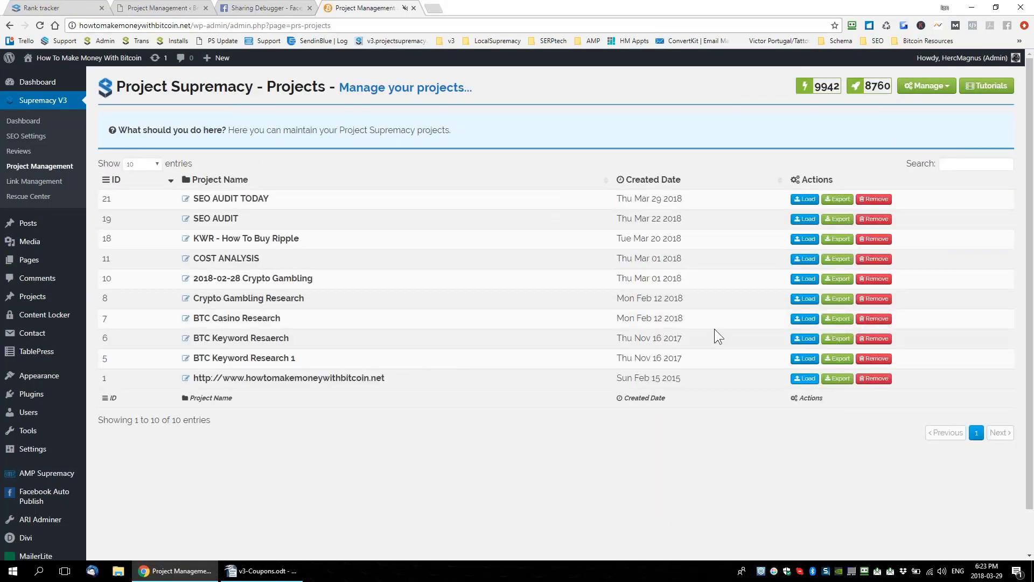
{"action": "scroll", "coordinate": [715, 329], "scroll_direction": "down", "scroll_amount": 1}
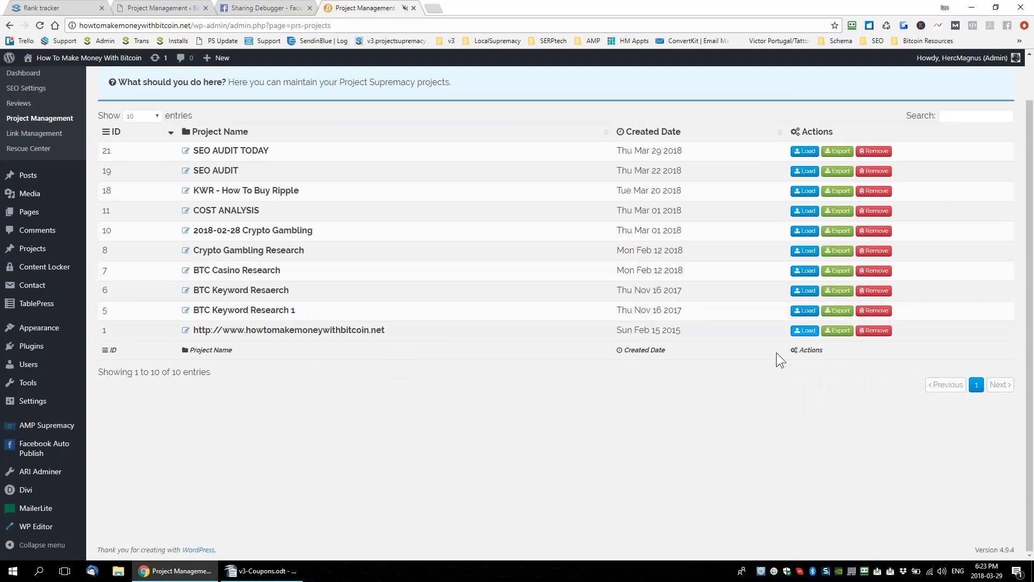
{"action": "left_click", "coordinate": [804, 331]}
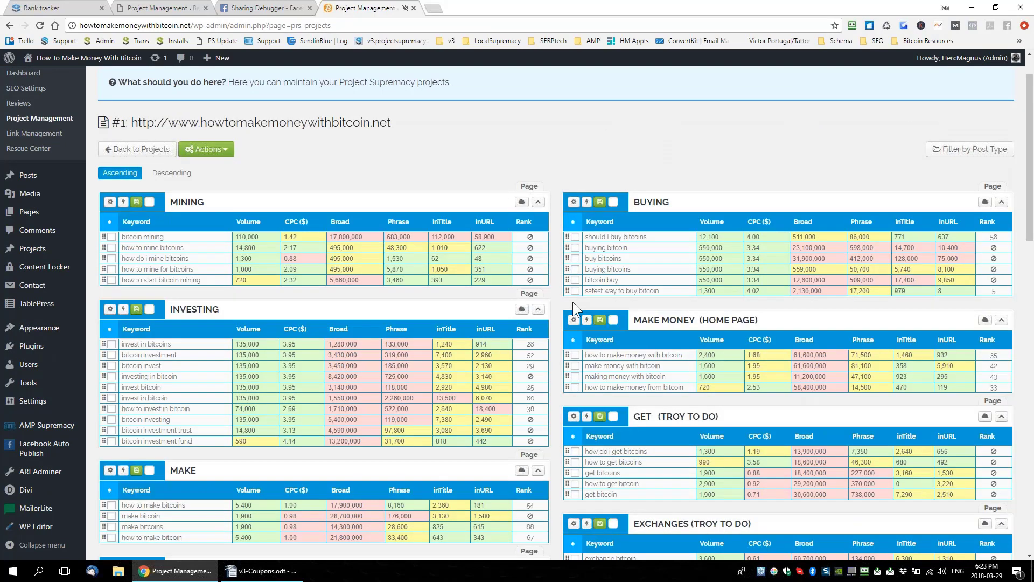
Sort the INVESTING keyword group by rank and look through the project's other keyword groups.
{"action": "scroll", "coordinate": [573, 302], "scroll_direction": "down", "scroll_amount": 1}
{"action": "scroll", "coordinate": [573, 301], "scroll_direction": "down", "scroll_amount": 3}
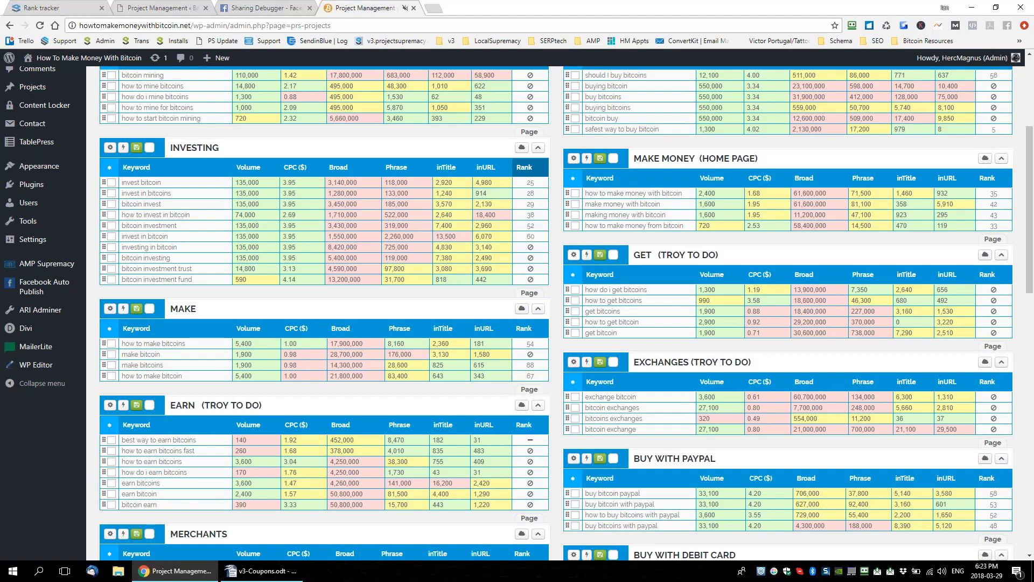
{"action": "scroll", "coordinate": [586, 338], "scroll_direction": "down", "scroll_amount": 1}
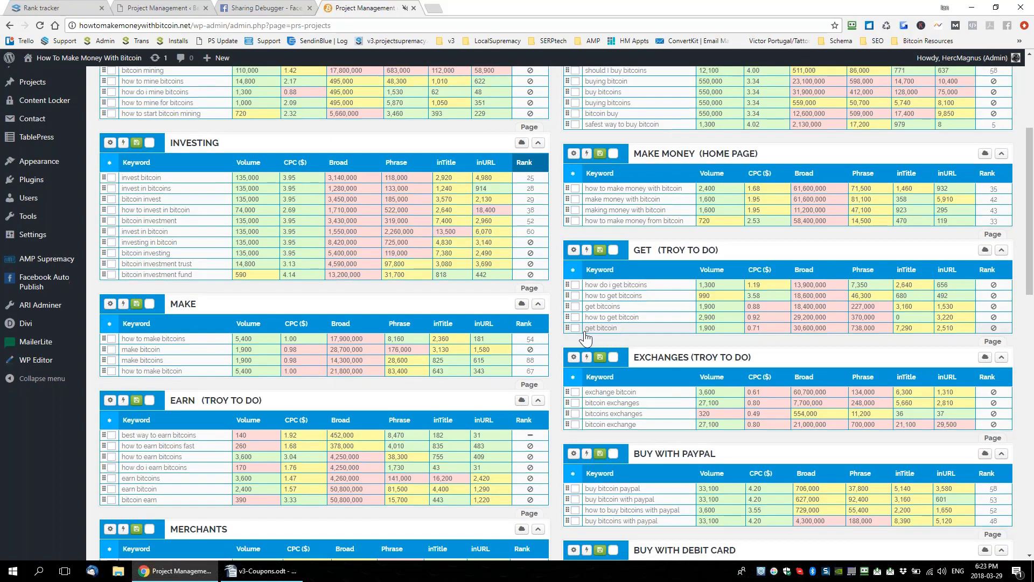
{"action": "scroll", "coordinate": [586, 338], "scroll_direction": "down", "scroll_amount": 3}
{"action": "scroll", "coordinate": [586, 338], "scroll_direction": "up", "scroll_amount": 2}
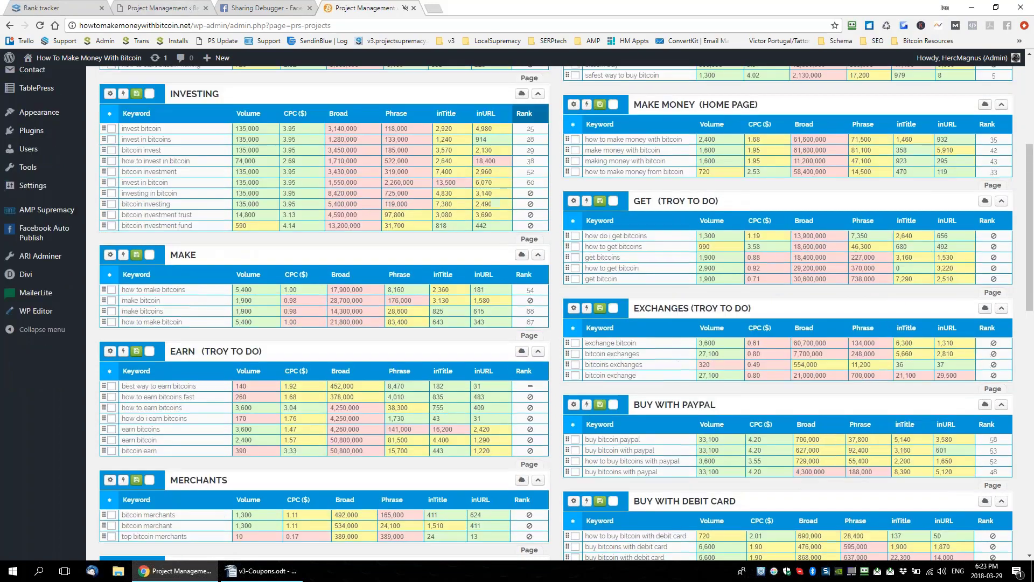
Filter the Rank Tracker domains by "howtomake" and sort the howtomakemoneywithbitcoin.net keywords by ascending rank.
{"action": "left_click", "coordinate": [54, 8]}
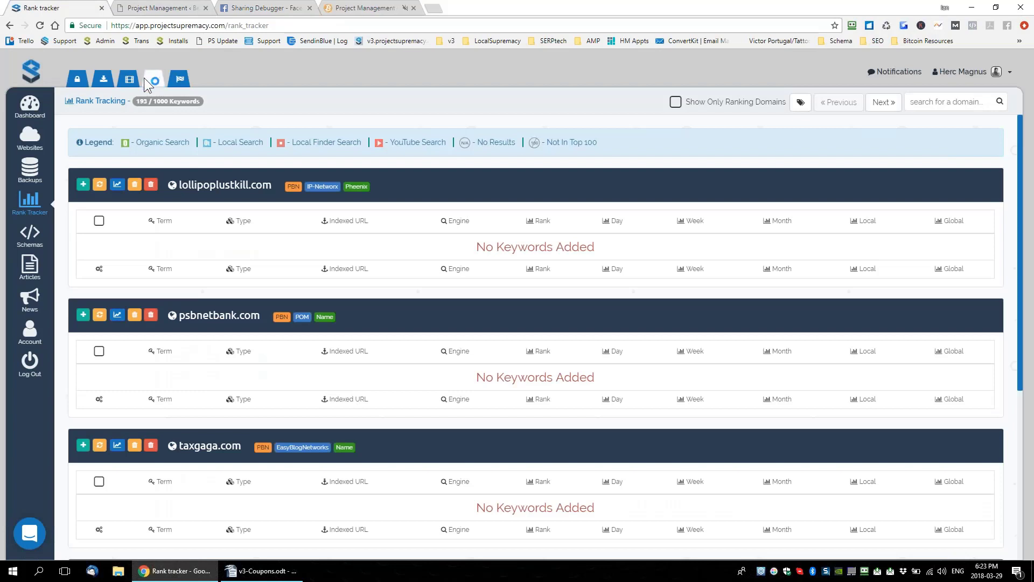
{"action": "left_click", "coordinate": [928, 102]}
{"action": "type", "text": "howtomake"}
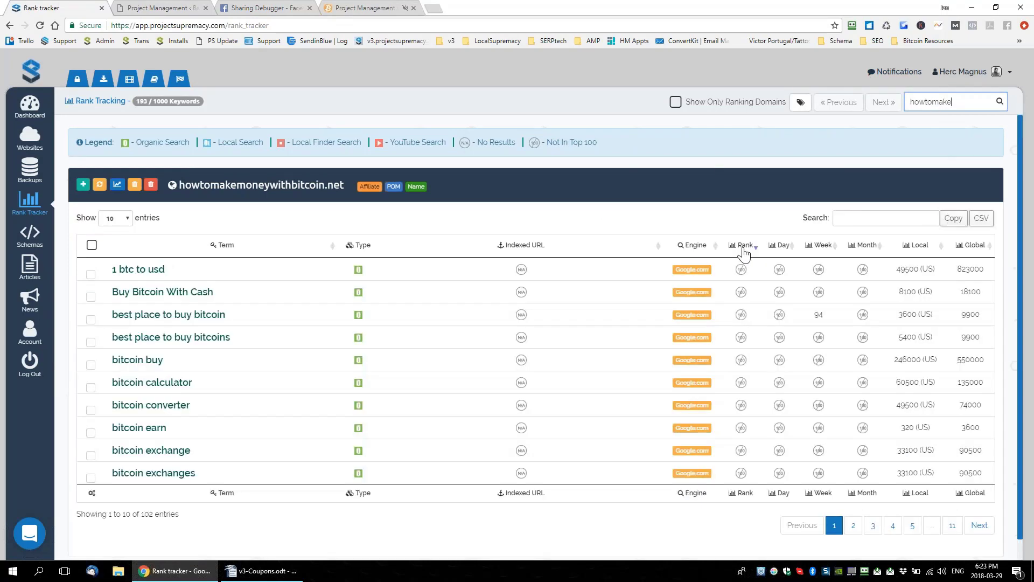
{"action": "left_click", "coordinate": [744, 245]}
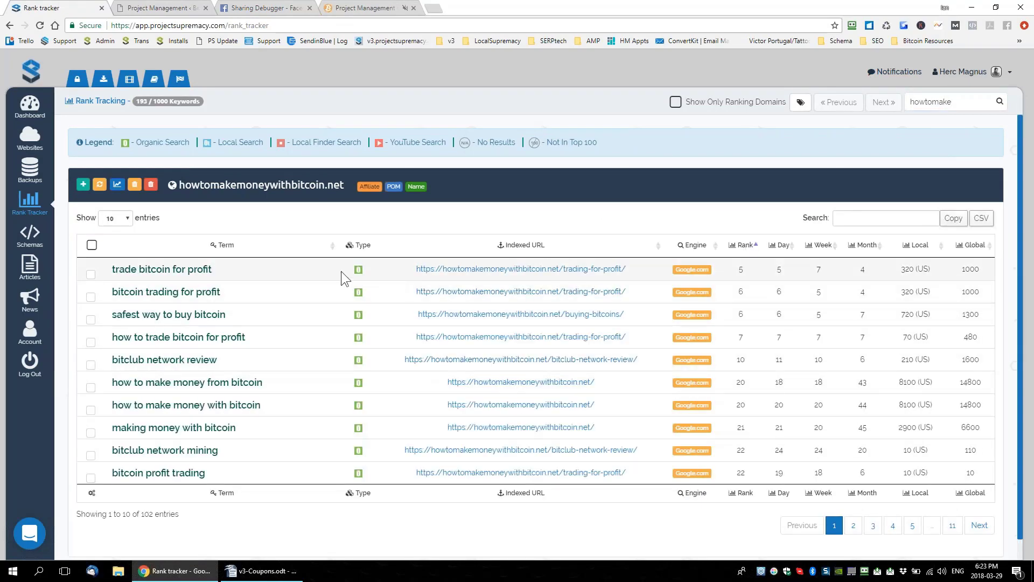
Select the four best-ranked keywords of howtomakemoneywithbitcoin.net, view their Rank History Graph, and close the graph.
{"action": "left_click", "coordinate": [91, 274]}
{"action": "left_click", "coordinate": [90, 296]}
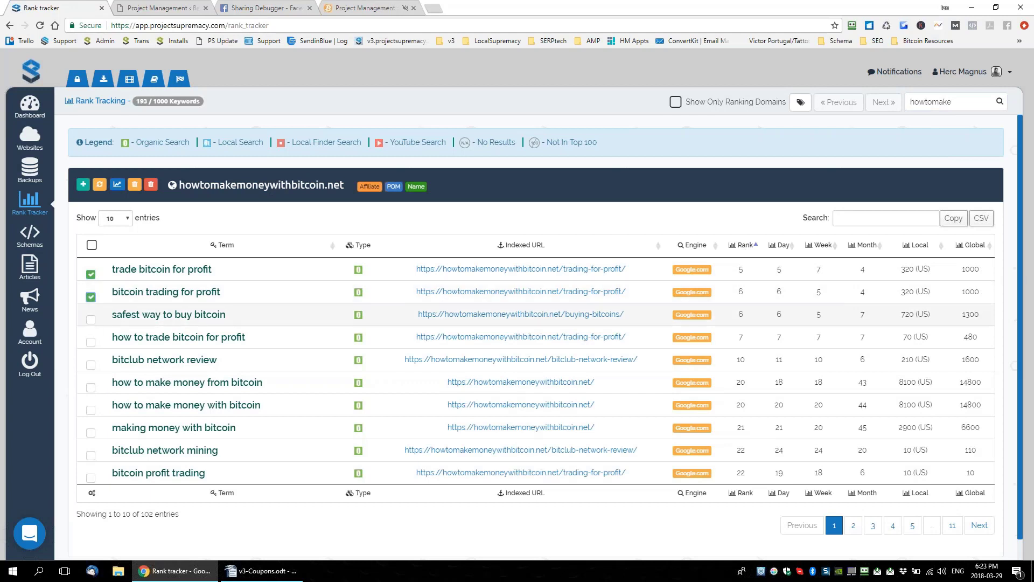
{"action": "left_click", "coordinate": [90, 319]}
{"action": "left_click", "coordinate": [90, 342]}
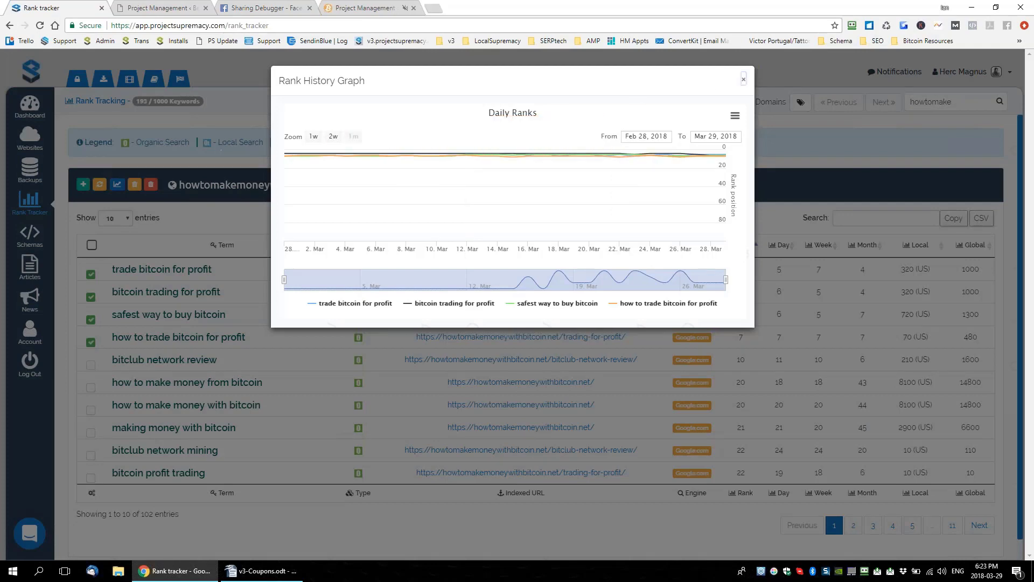
{"action": "left_click", "coordinate": [743, 80]}
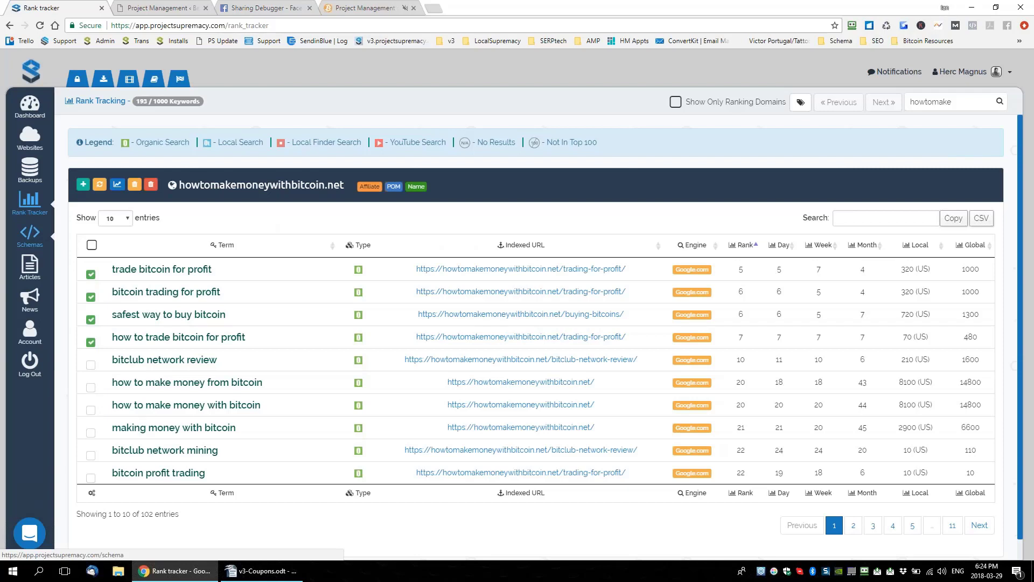
Load the Articles page, and bring up Link Management in the WordPress admin of howtomakemoneywithbitcoin.net.
{"action": "left_click", "coordinate": [27, 269]}
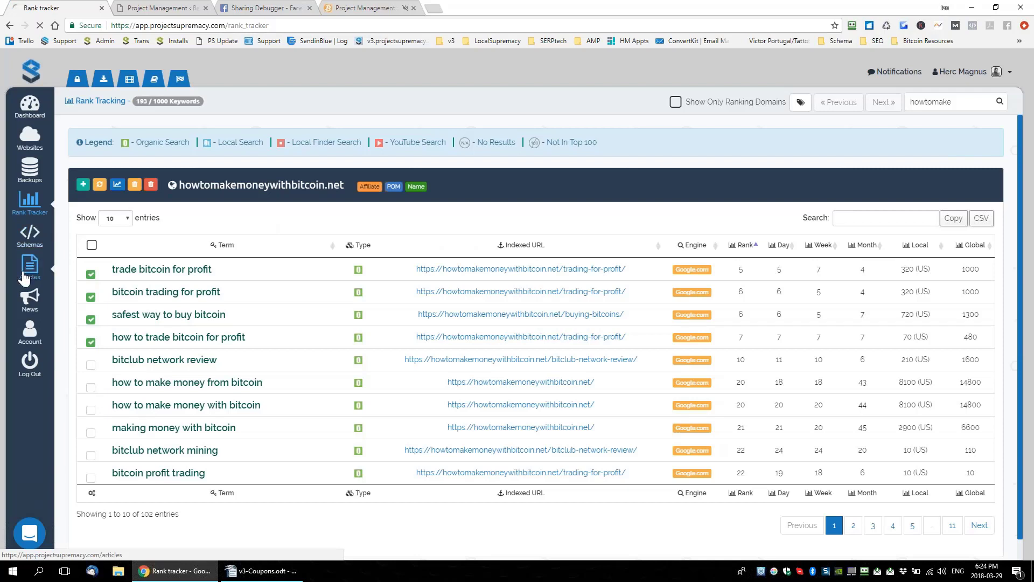
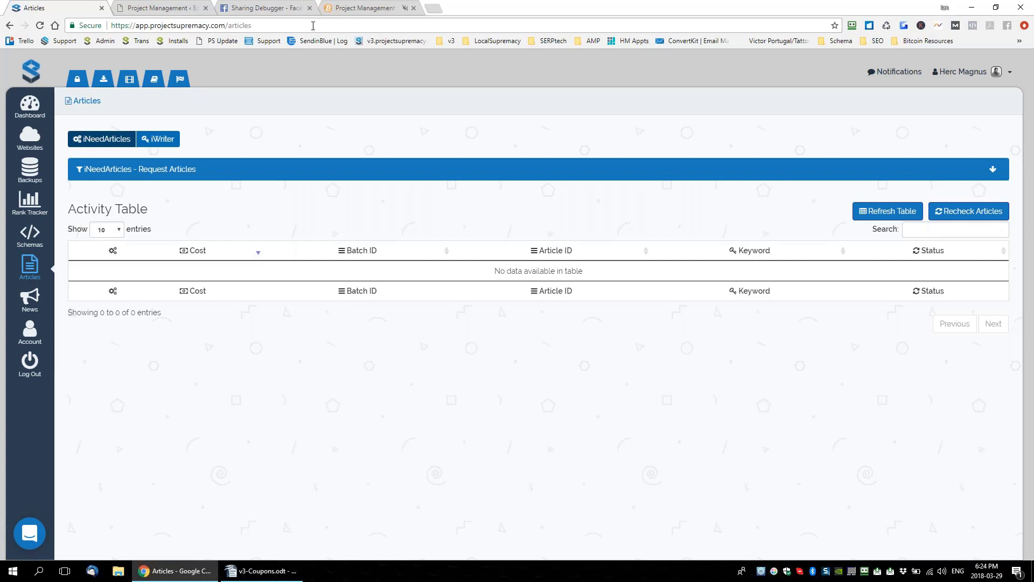
{"action": "left_click", "coordinate": [365, 7]}
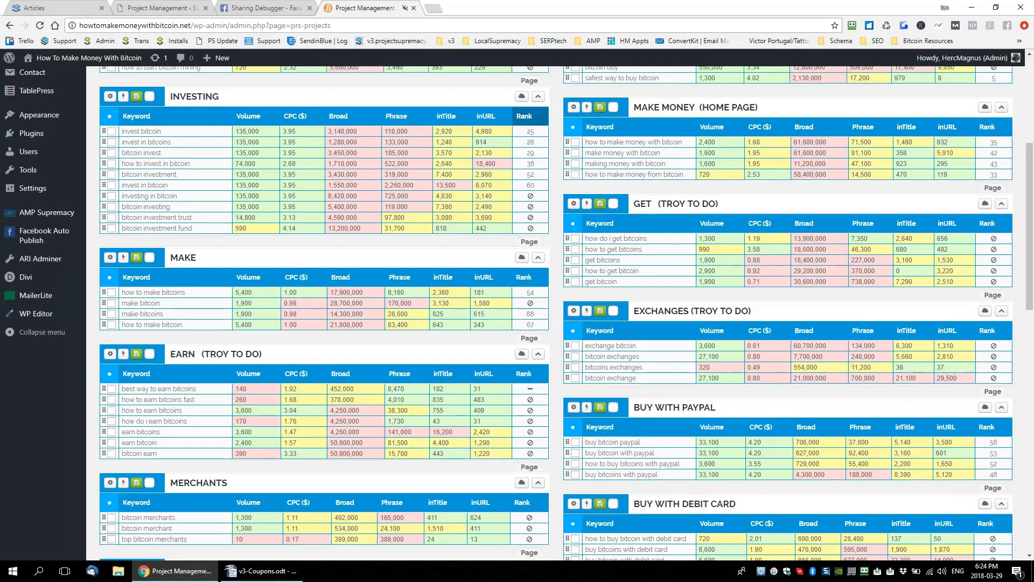
{"action": "scroll", "coordinate": [555, 312], "scroll_direction": "up", "scroll_amount": 3}
{"action": "scroll", "coordinate": [64, 102], "scroll_direction": "up", "scroll_amount": 2}
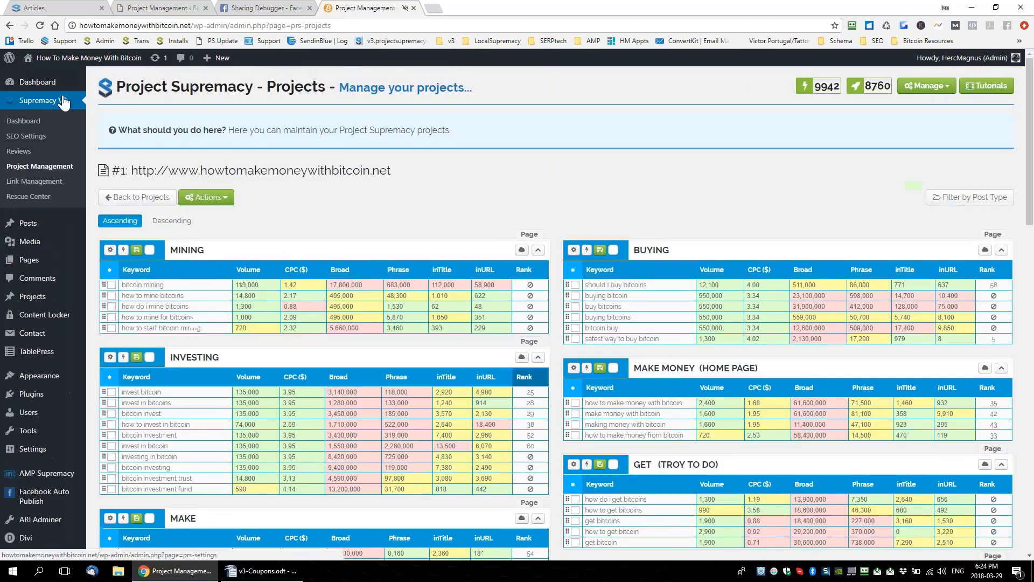
{"action": "left_click", "coordinate": [34, 182]}
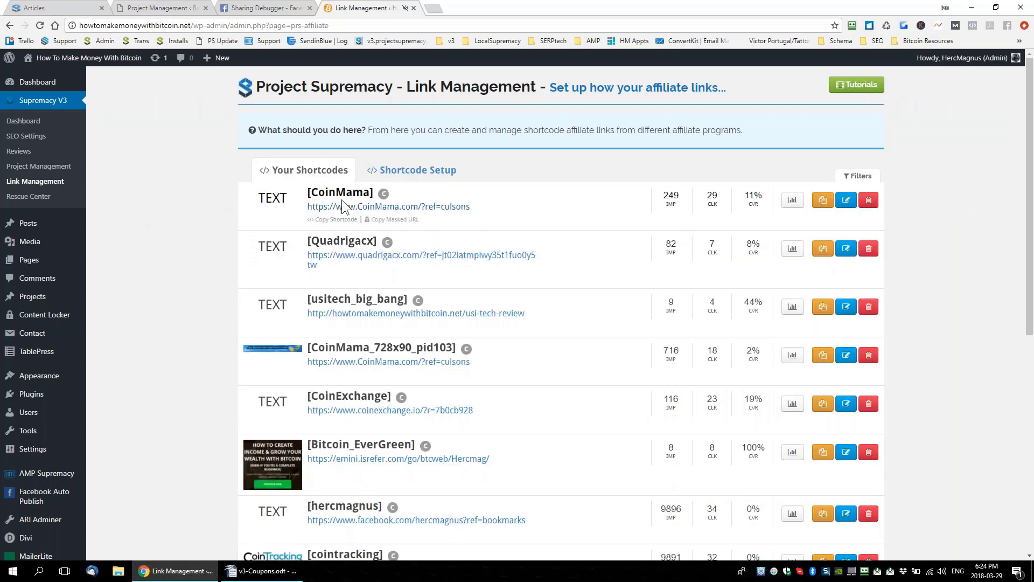
Look over the affiliate shortcodes, view the tracking chart for CoinMama, and close it.
{"action": "left_click_drag", "start_coordinate": [138, 27], "coordinate": [80, 26]}
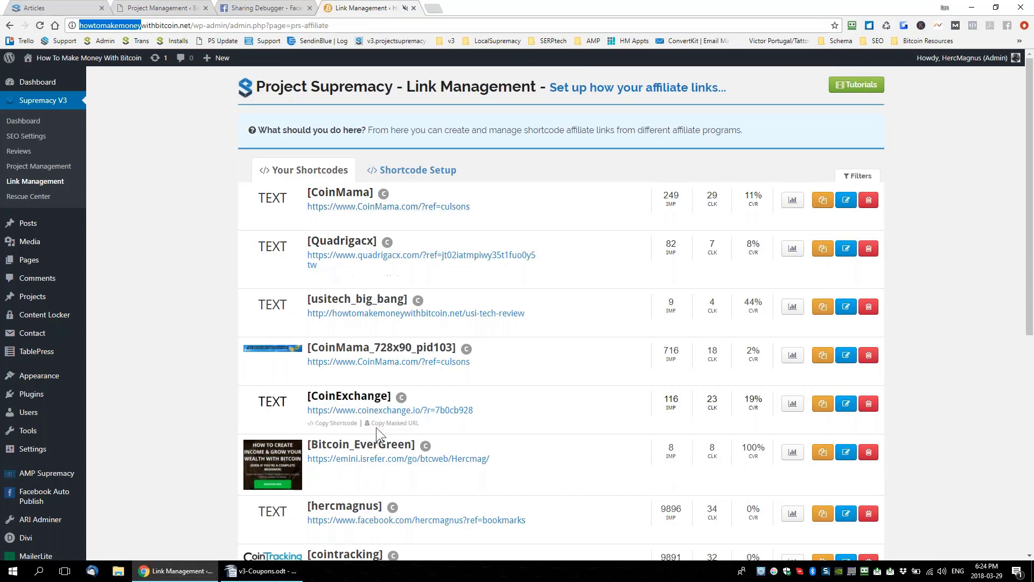
{"action": "scroll", "coordinate": [376, 427], "scroll_direction": "down", "scroll_amount": 1}
{"action": "scroll", "coordinate": [376, 428], "scroll_direction": "up", "scroll_amount": 1}
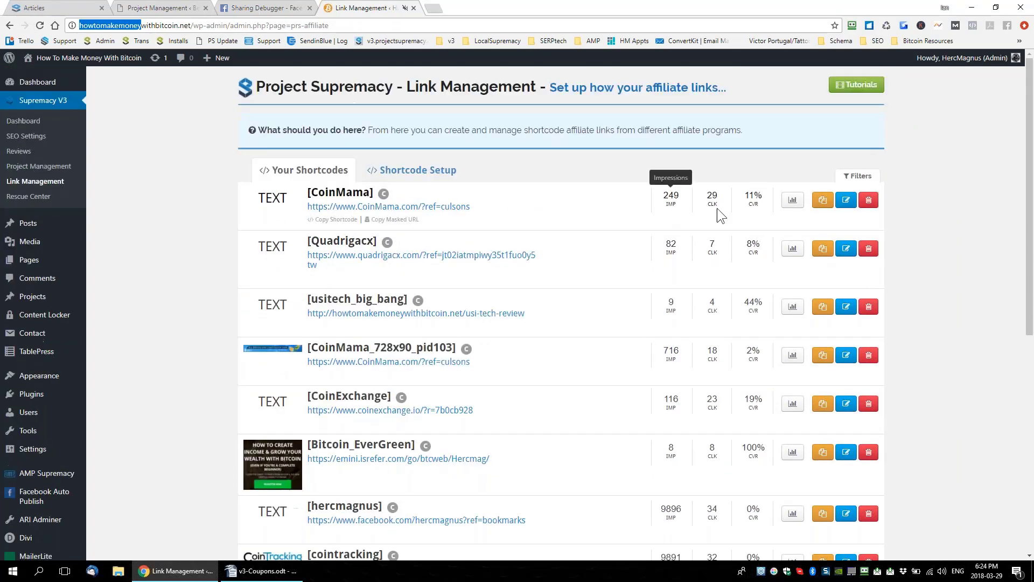
{"action": "left_click", "coordinate": [792, 207]}
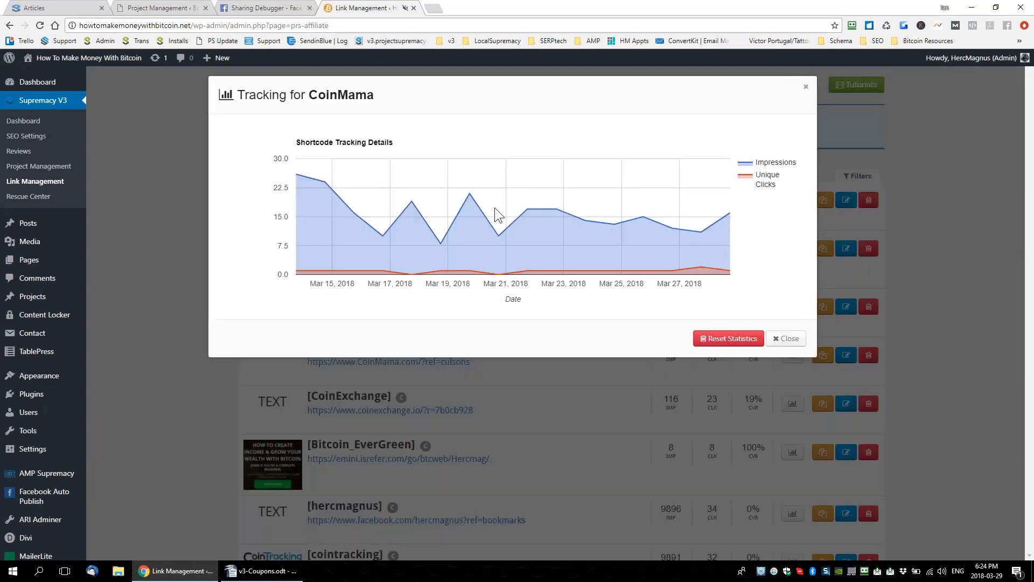
{"action": "left_click", "coordinate": [805, 88]}
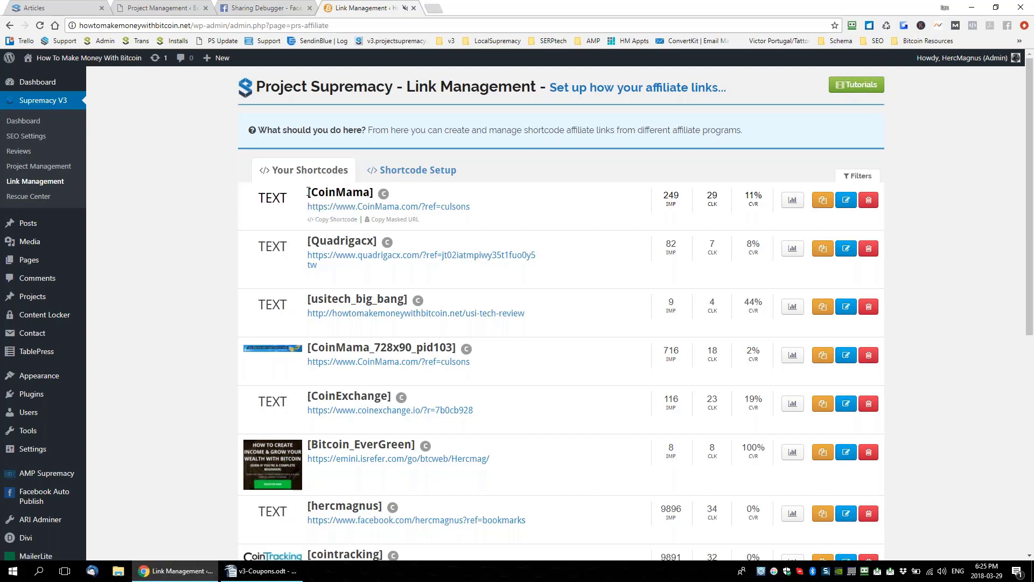
{"action": "left_click_drag", "start_coordinate": [308, 192], "coordinate": [376, 195]}
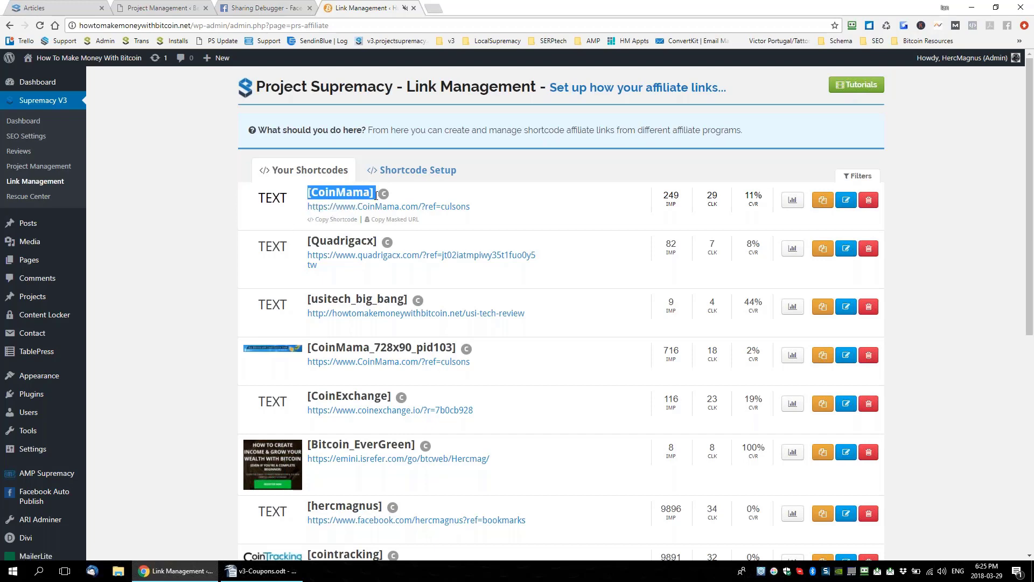
{"action": "right_click", "coordinate": [28, 264]}
{"action": "left_click", "coordinate": [135, 225]}
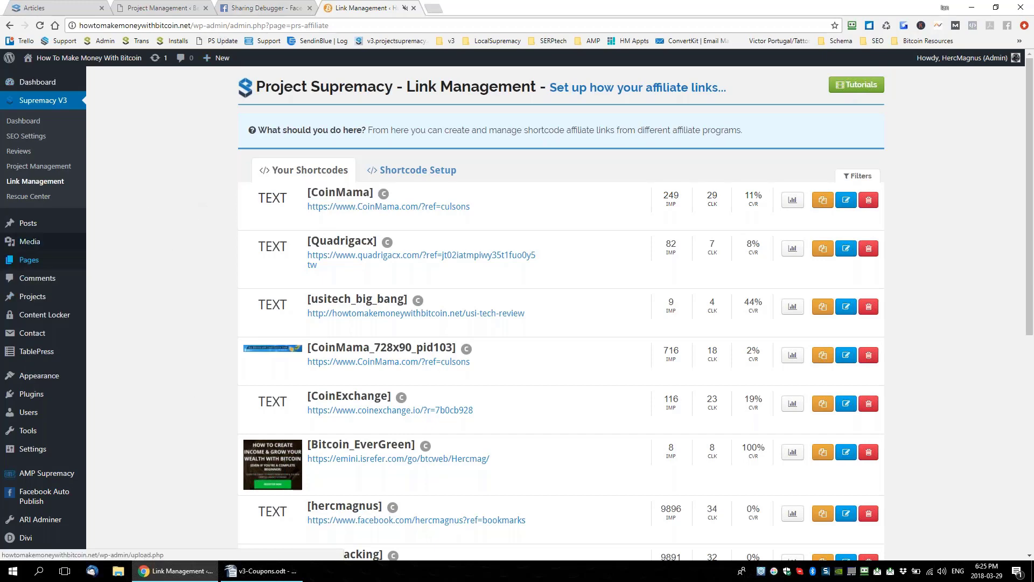
{"action": "right_click", "coordinate": [107, 273]}
{"action": "left_click", "coordinate": [138, 270]}
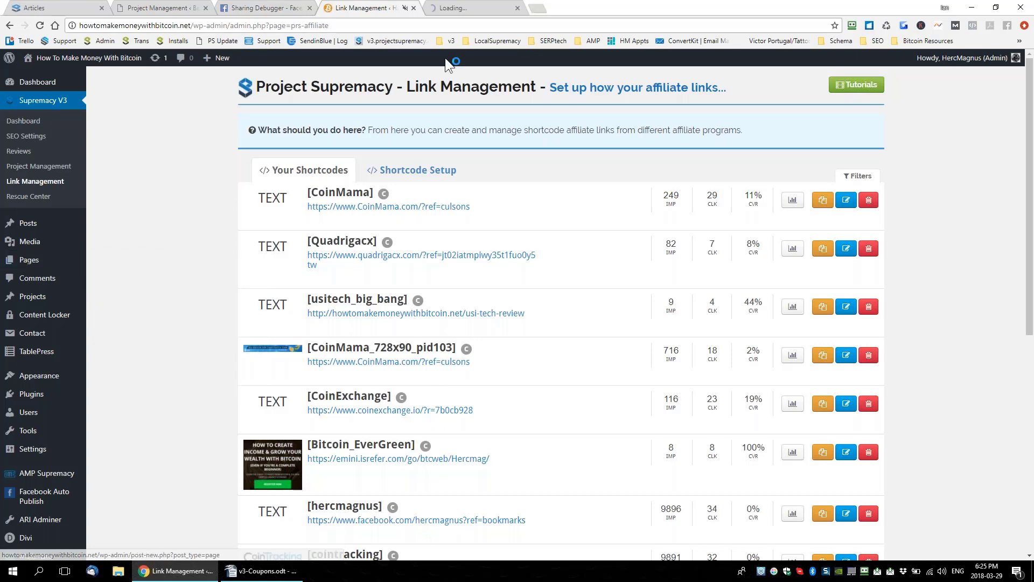
{"action": "left_click", "coordinate": [452, 8]}
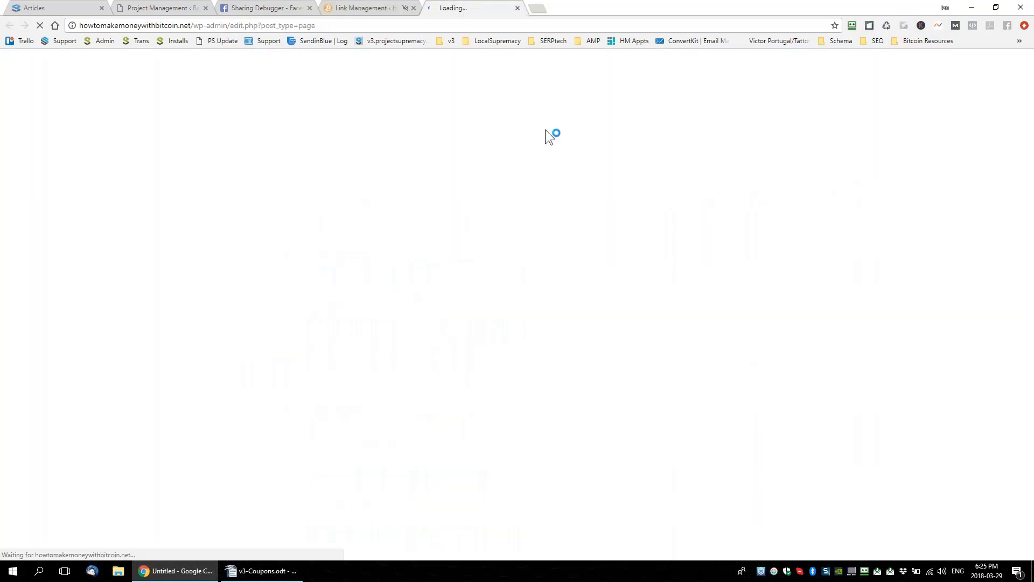
{"action": "left_click", "coordinate": [518, 7]}
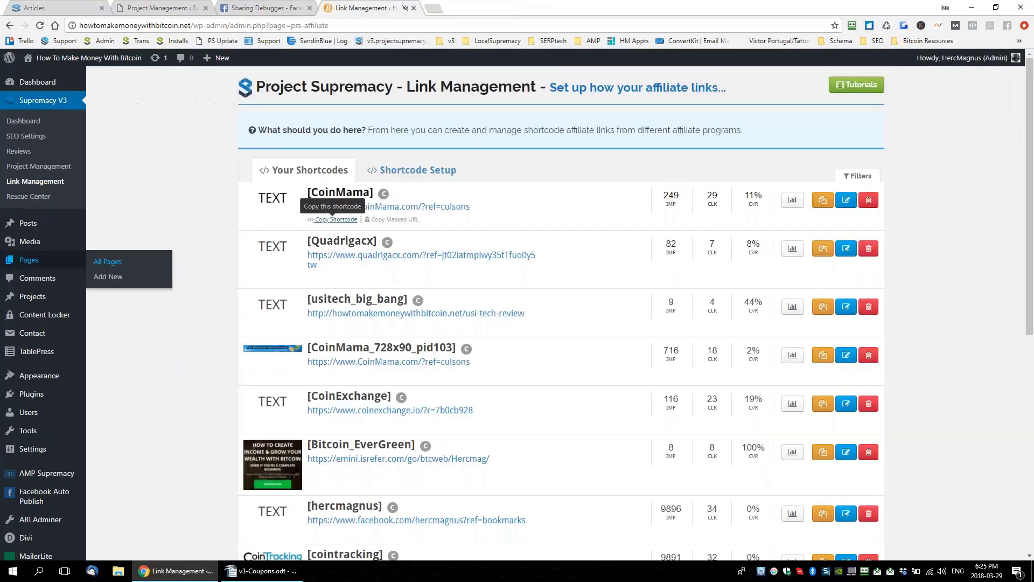
Bring up the edit settings of the CoinMama shortcode, including its Mask URL option, and cancel the editing.
{"action": "left_click_drag", "start_coordinate": [308, 192], "coordinate": [374, 190]}
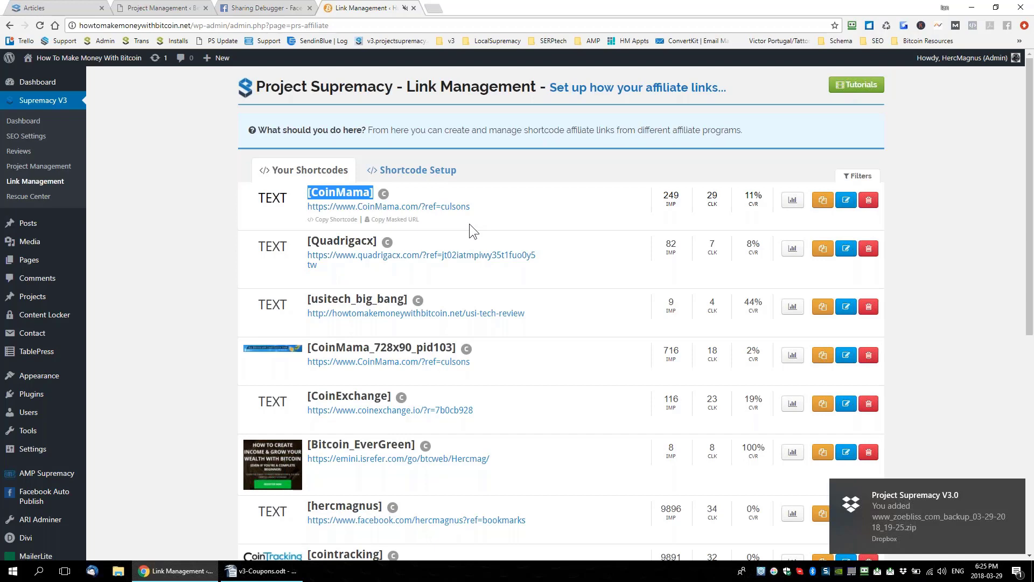
{"action": "left_click", "coordinate": [310, 189]}
{"action": "left_click_drag", "start_coordinate": [309, 190], "coordinate": [362, 193]}
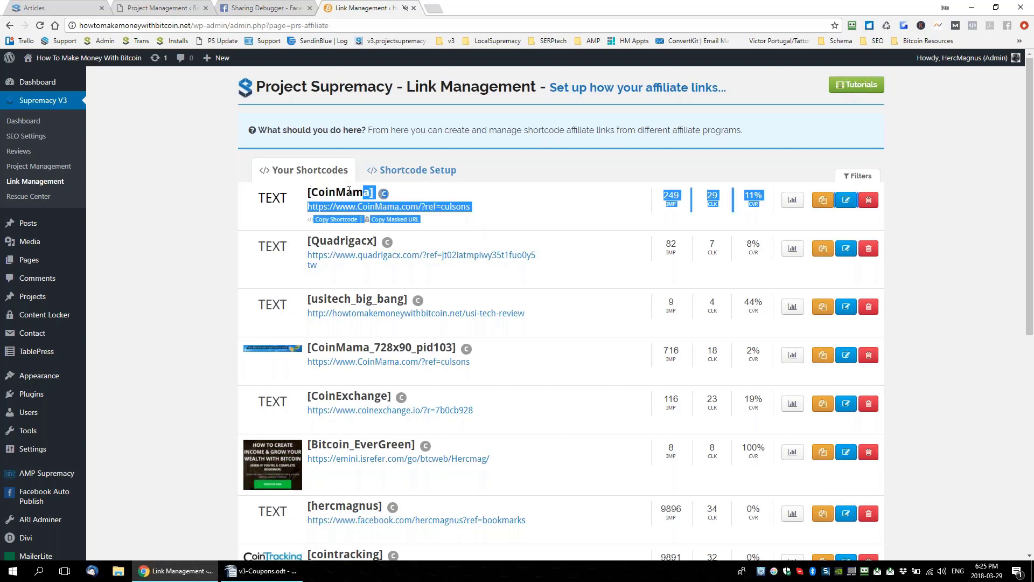
{"action": "left_click", "coordinate": [343, 192]}
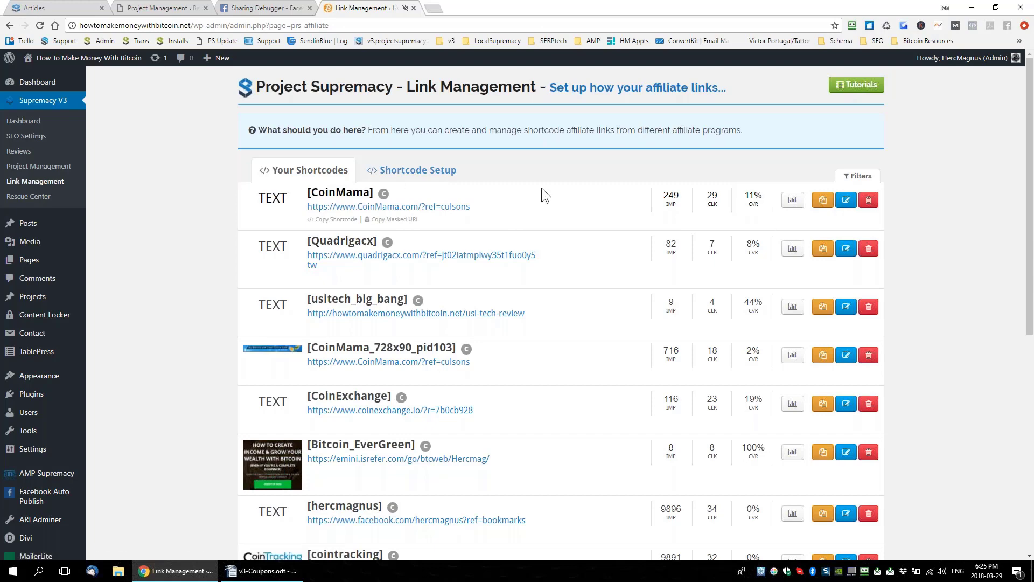
{"action": "left_click", "coordinate": [855, 201]}
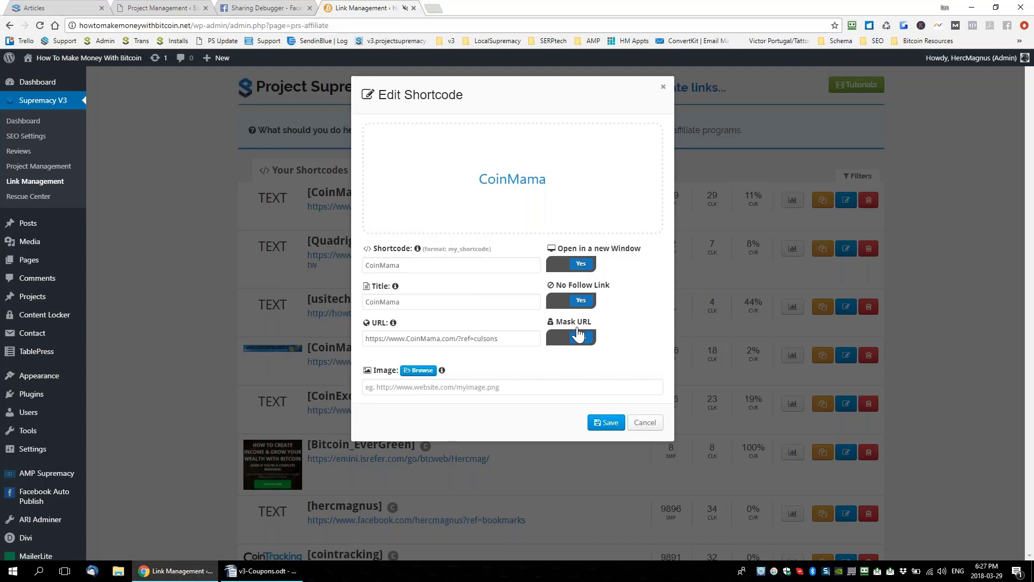
{"action": "left_click", "coordinate": [642, 425]}
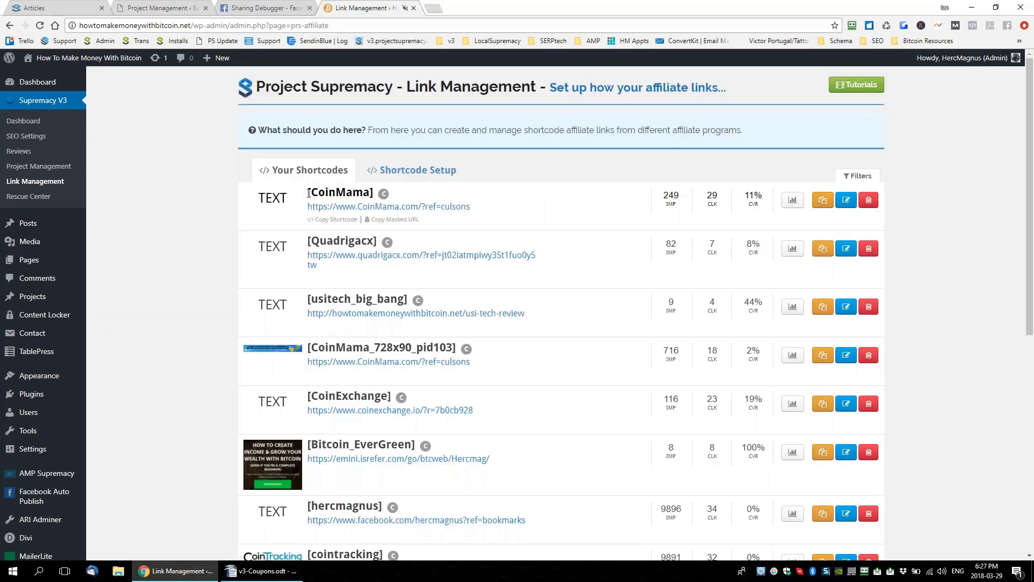
{"action": "left_click_drag", "start_coordinate": [306, 197], "coordinate": [364, 193]}
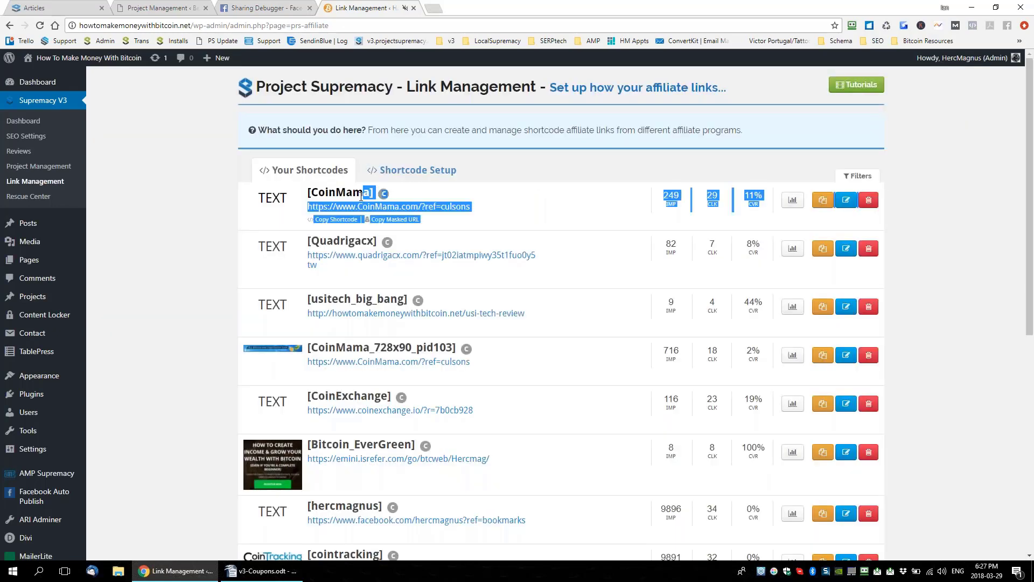
Copy the masked URL of the Quadrigacx shortcode and load it in a new browser tab.
{"action": "scroll", "coordinate": [377, 256], "scroll_direction": "down", "scroll_amount": 1}
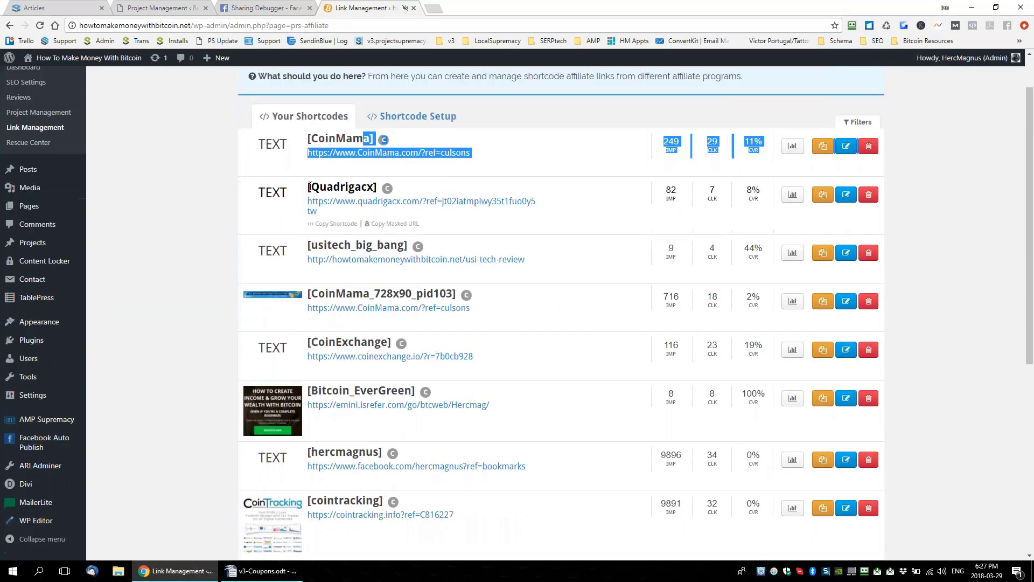
{"action": "left_click", "coordinate": [383, 225]}
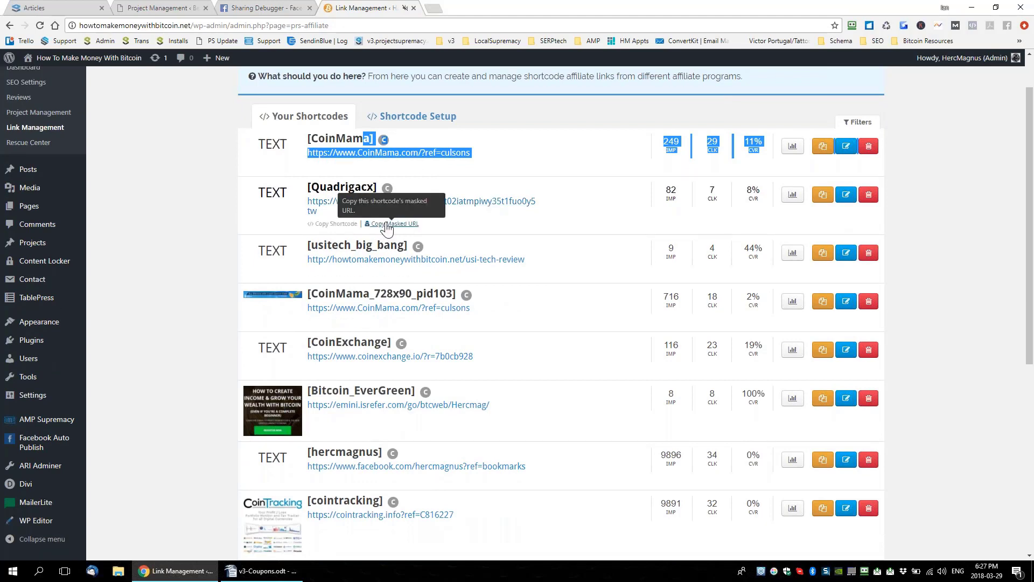
{"action": "left_click", "coordinate": [390, 224]}
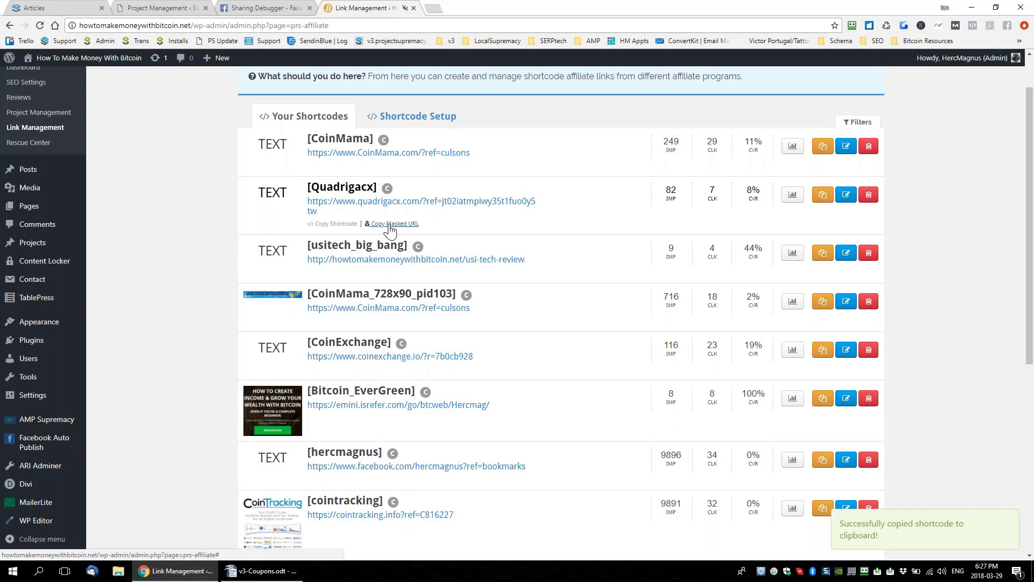
{"action": "left_click", "coordinate": [431, 12]}
{"action": "key", "text": "ctrl+v"}
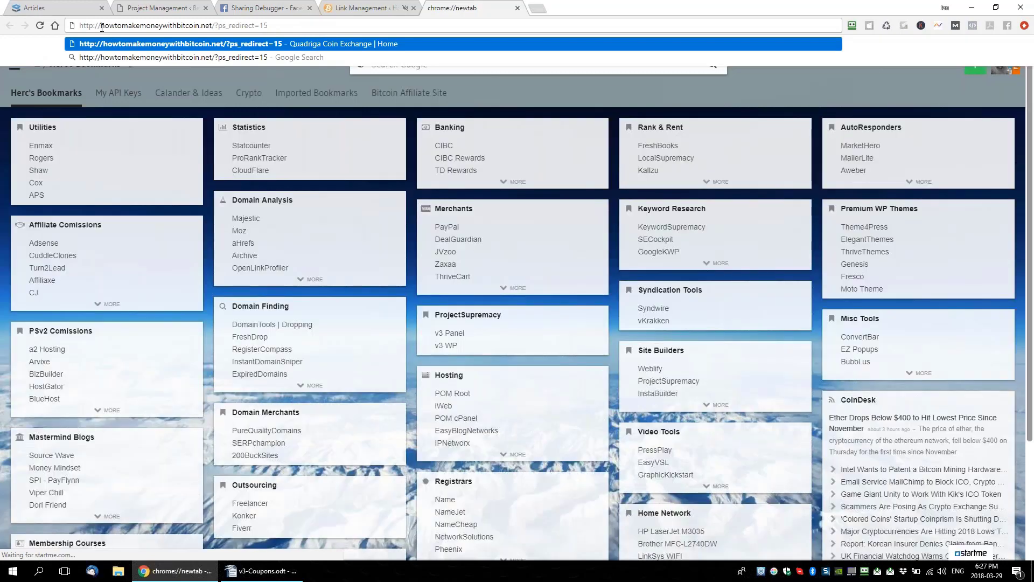
{"action": "mouse_move", "coordinate": [83, 26]}
{"action": "left_mouse_down"}
{"action": "mouse_move", "coordinate": [284, 27]}
{"action": "mouse_move", "coordinate": [72, 24]}
{"action": "left_mouse_up"}
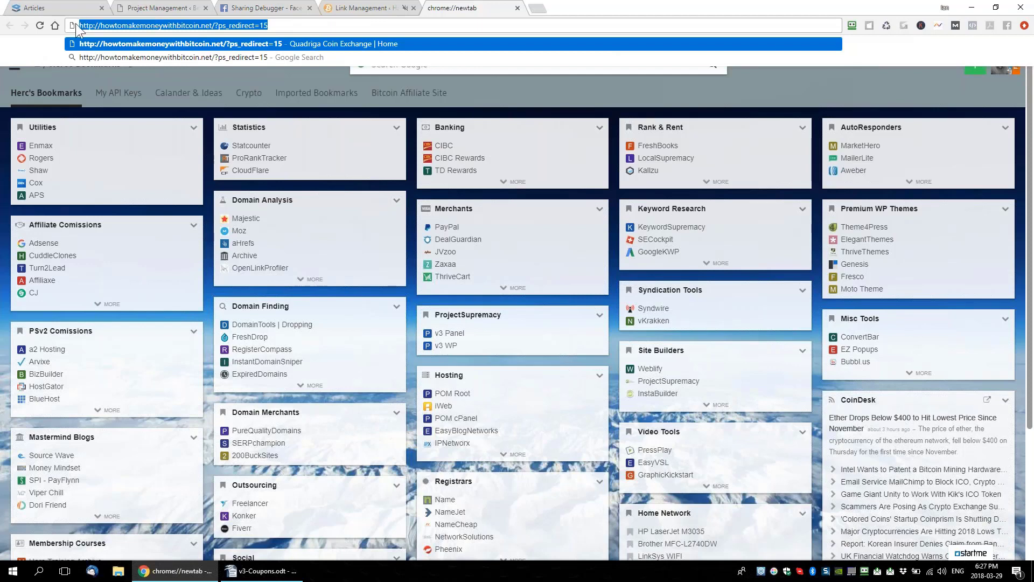
{"action": "key", "text": "Return"}
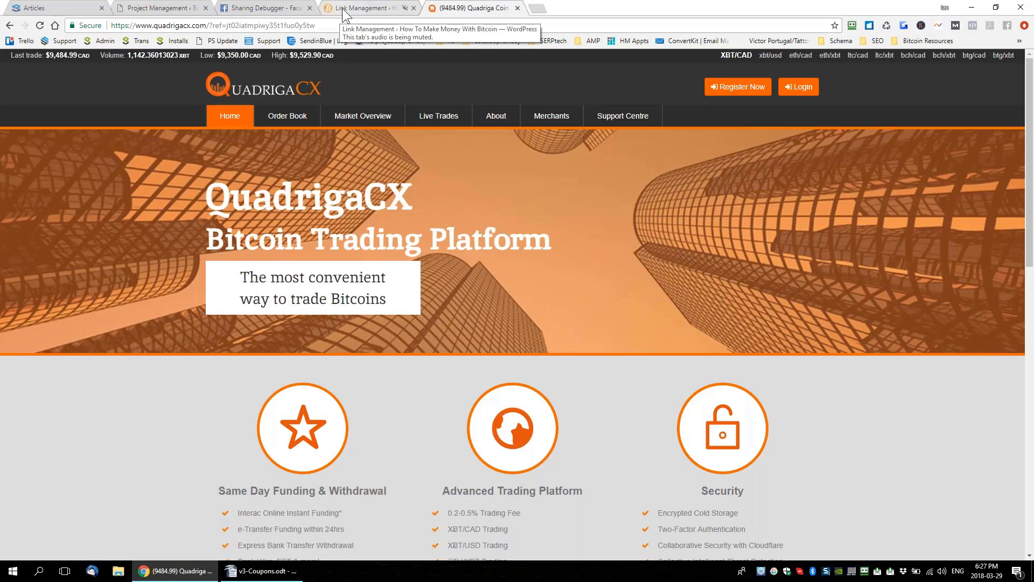
Return to the Link Management page and copy the masked URL of the Quadrigacx shortcode again.
{"action": "left_click", "coordinate": [254, 9]}
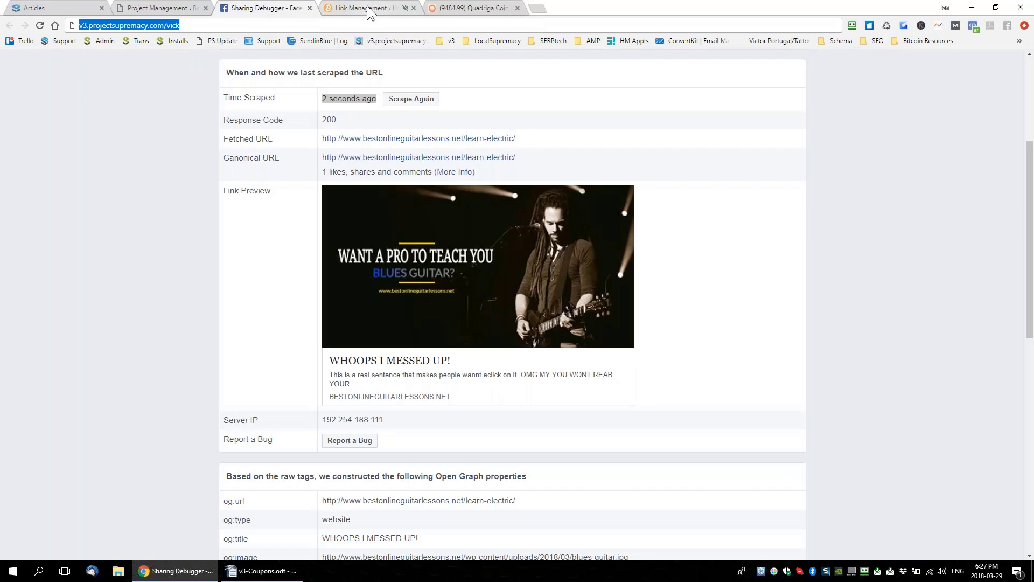
{"action": "left_click", "coordinate": [368, 9]}
{"action": "left_click", "coordinate": [387, 188]}
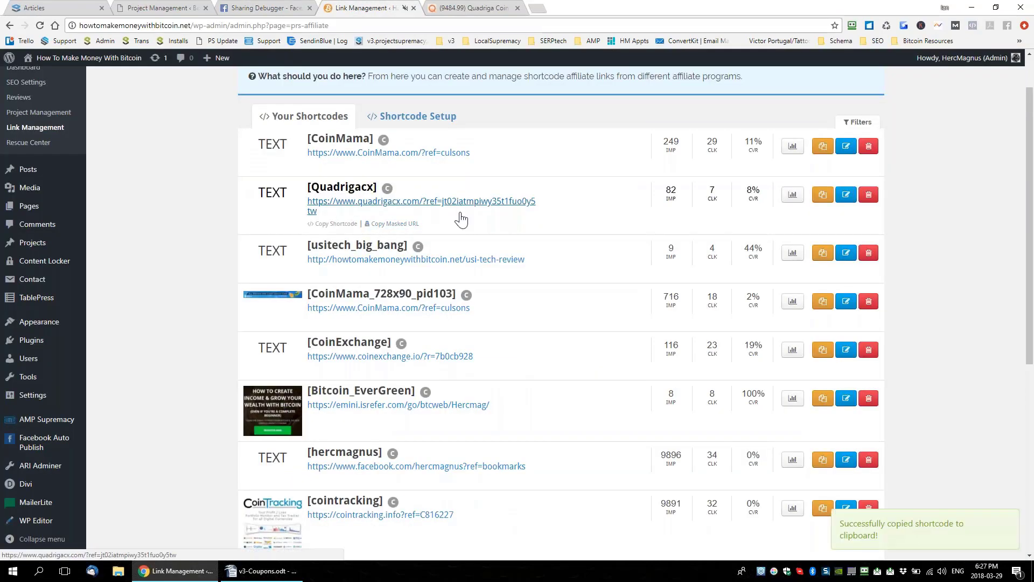
{"action": "left_click", "coordinate": [266, 10]}
{"action": "scroll", "coordinate": [318, 110], "scroll_direction": "up", "scroll_amount": 4}
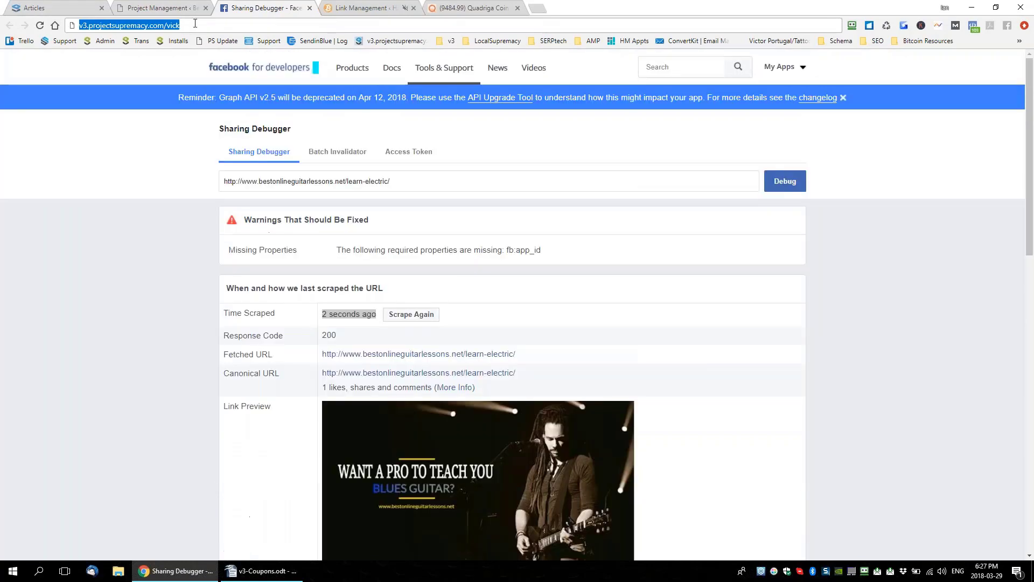
{"action": "type", "text": "facebook.com"}
{"action": "key", "text": "Return"}
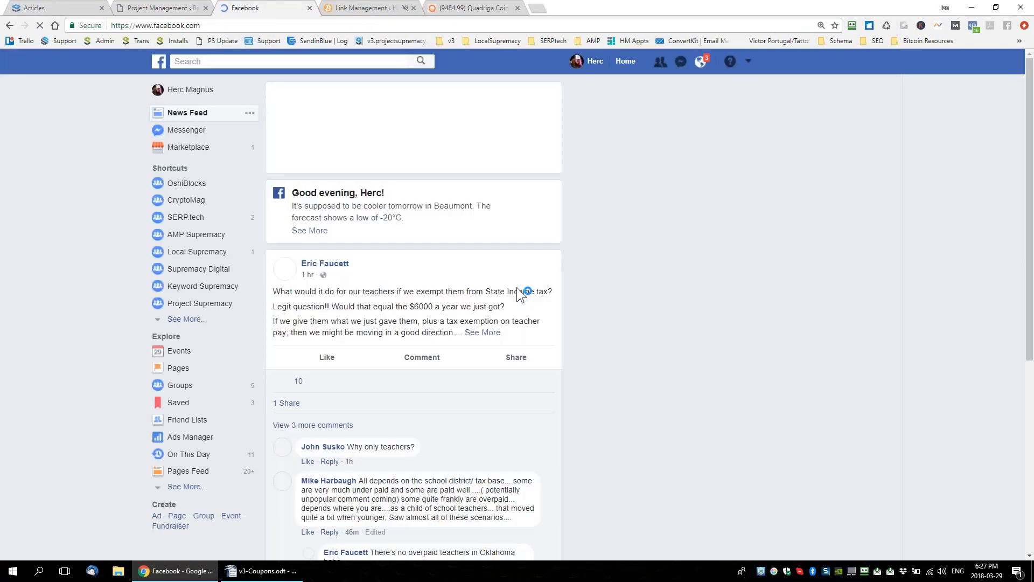
{"action": "left_click", "coordinate": [381, 126]}
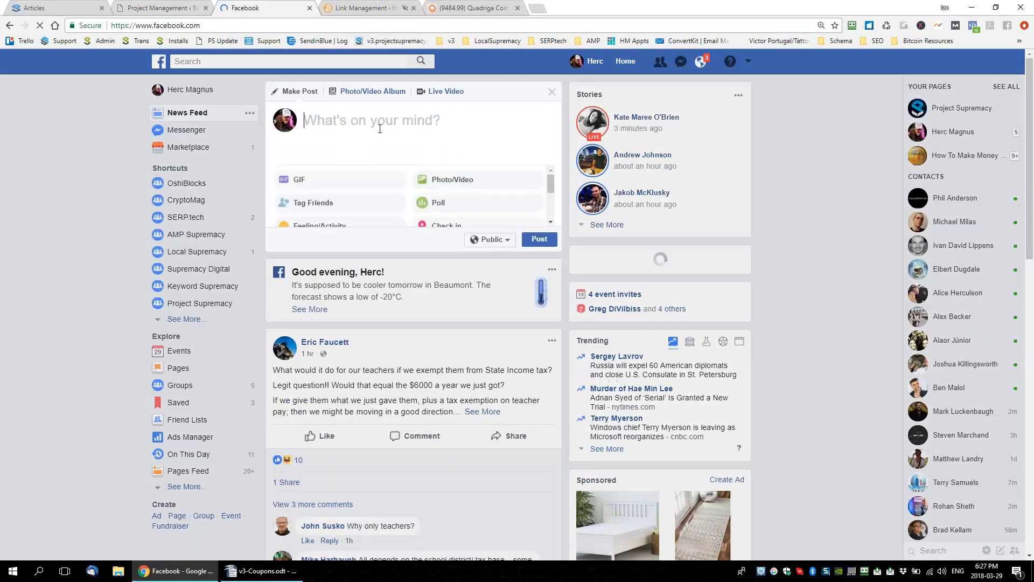
{"action": "key", "text": "ctrl+v"}
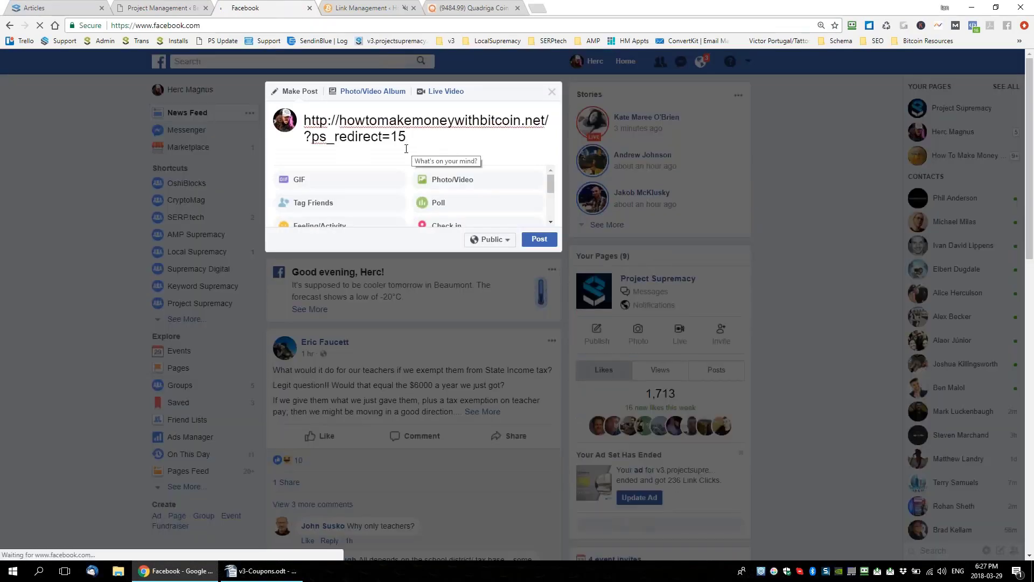
{"action": "key", "text": "Return"}
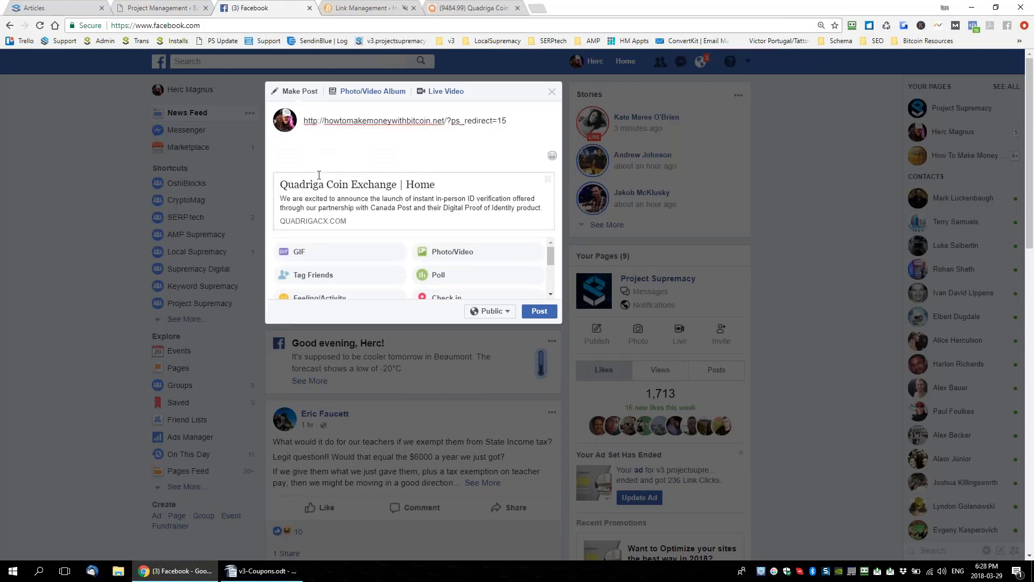
Replace the post's URL text with "Wahoo.", publish it with the link preview, and inspect the published link's target.
{"action": "key", "text": "ctrl+a"}
{"action": "key", "text": "BackSpace"}
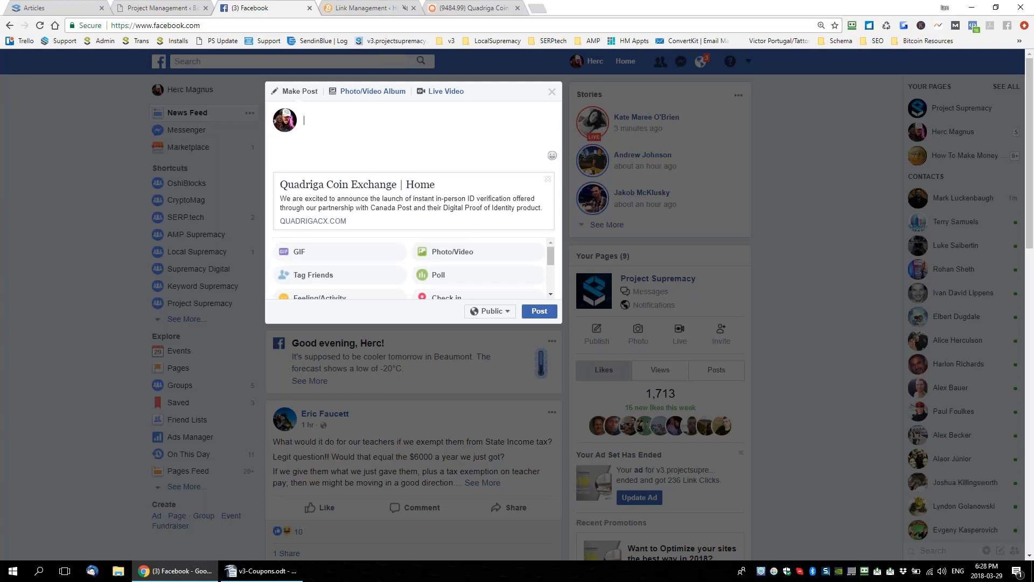
{"action": "left_click_drag", "start_coordinate": [279, 220], "coordinate": [347, 222]}
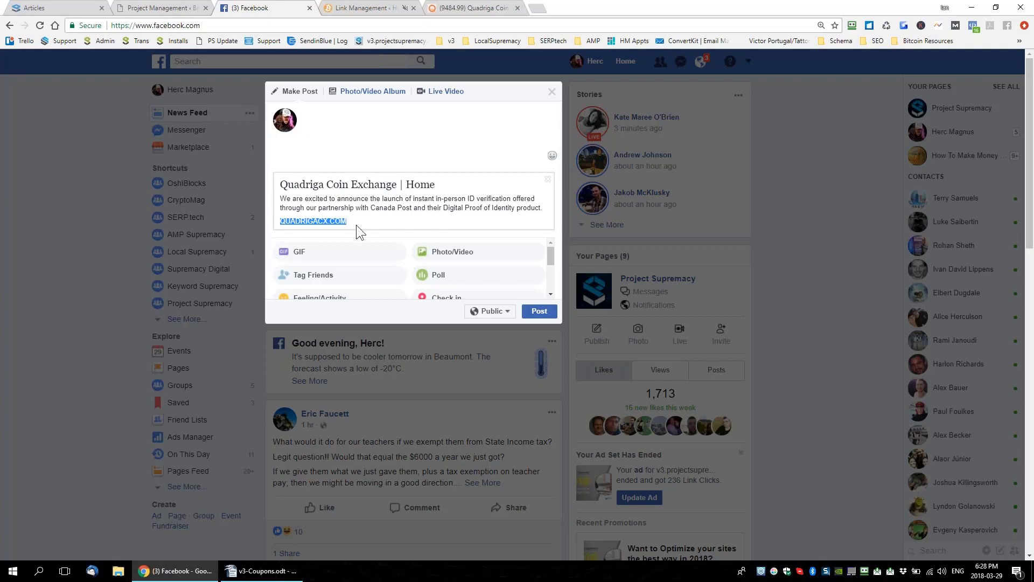
{"action": "left_click", "coordinate": [392, 151]}
{"action": "type", "text": "Wahoo."}
{"action": "left_click", "coordinate": [539, 312]}
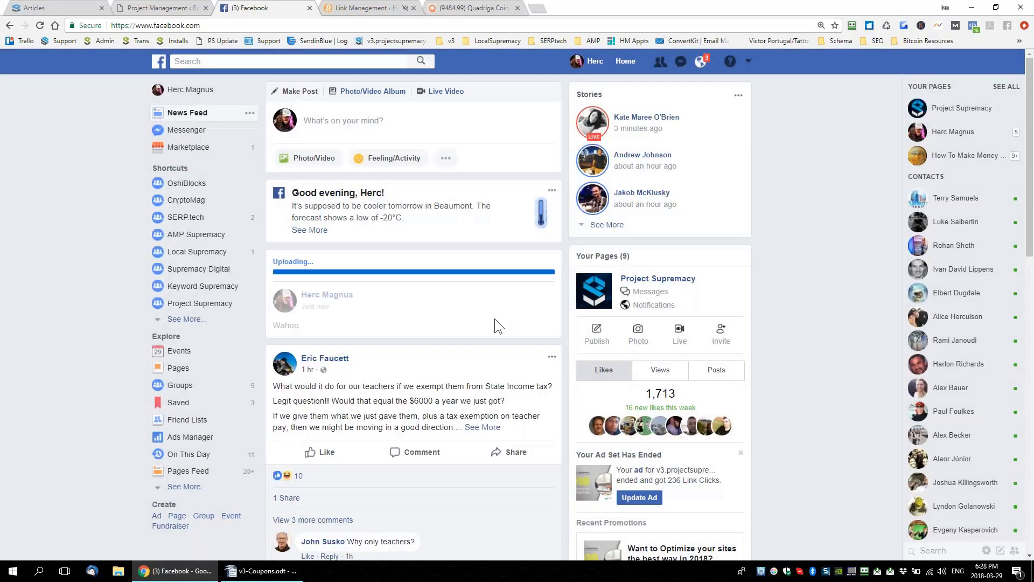
{"action": "scroll", "coordinate": [482, 312], "scroll_direction": "down", "scroll_amount": 1}
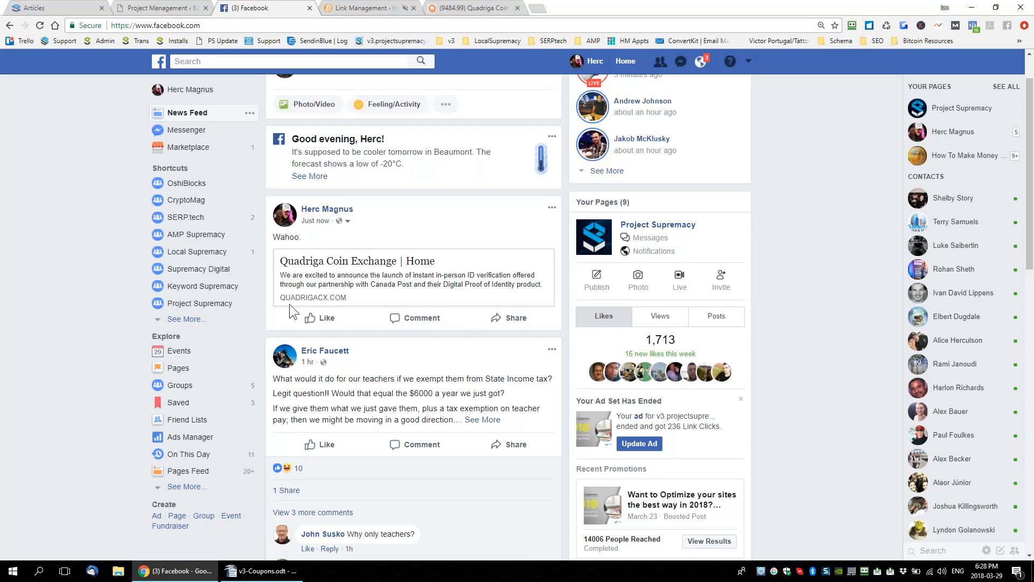
{"action": "left_click_drag", "start_coordinate": [279, 299], "coordinate": [360, 298]}
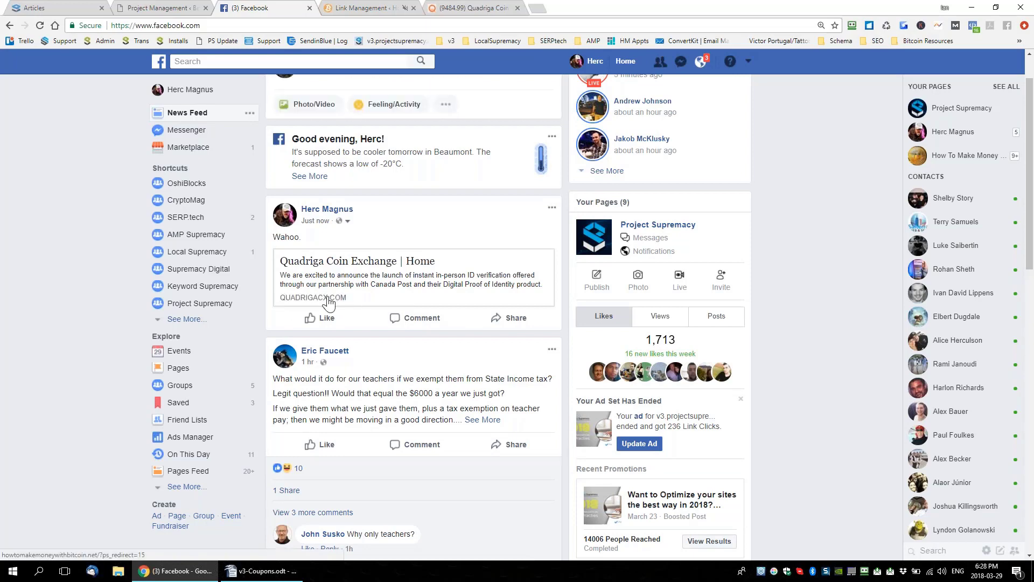
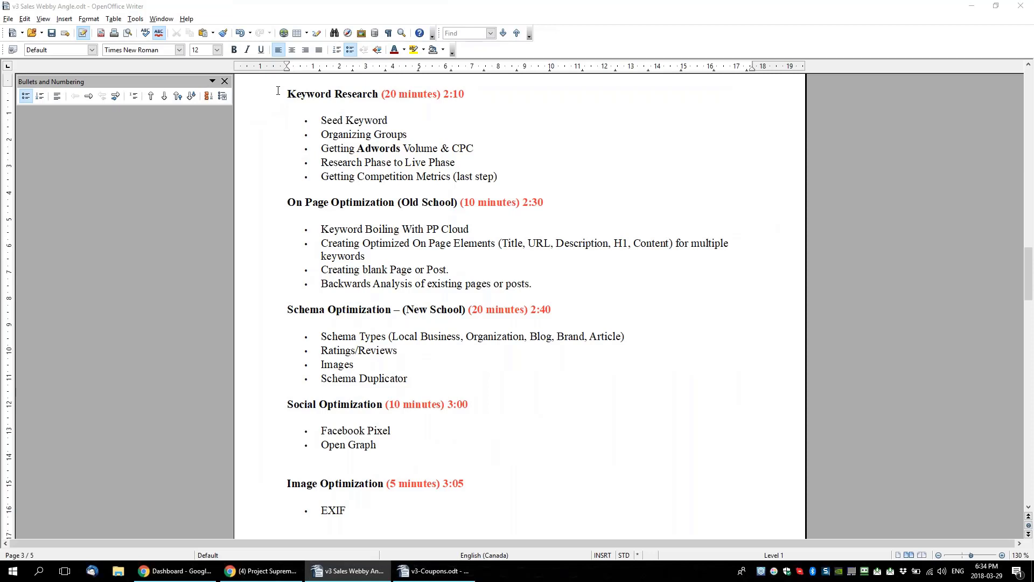
Highlight the Writer outline from Keyword Research to Image Optimization, clear the selection, and minimize the document.
{"action": "left_click_drag", "start_coordinate": [278, 90], "coordinate": [530, 487]}
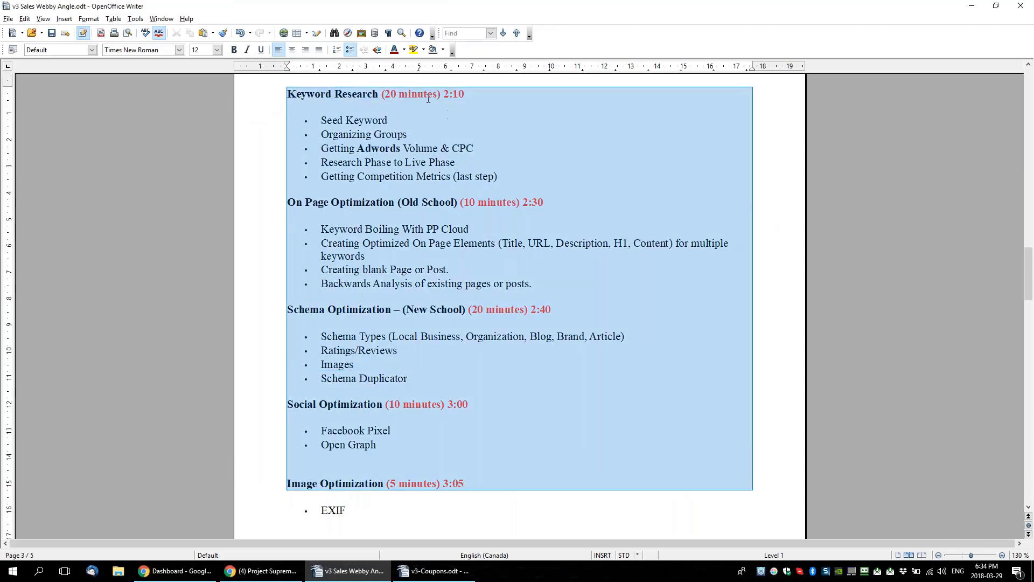
{"action": "left_click", "coordinate": [183, 124]}
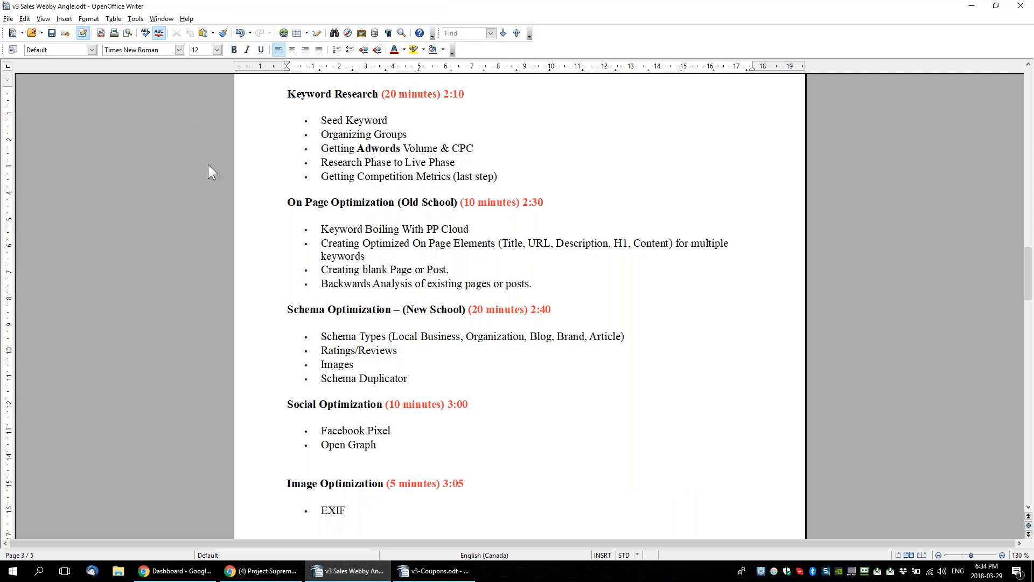
{"action": "left_click", "coordinate": [970, 6]}
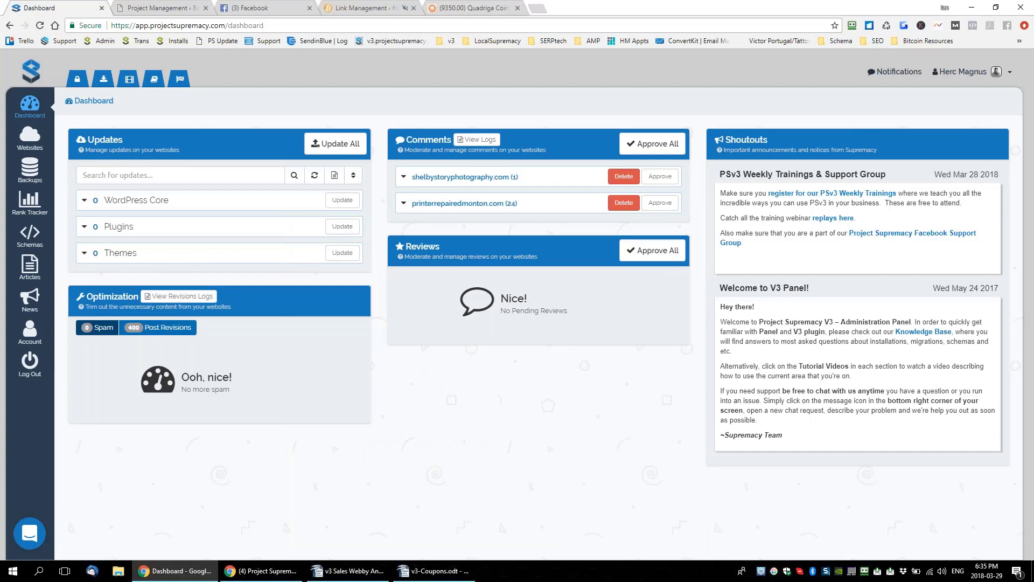
Bring up the Schema Editor, expand the Miscellaneous folder of saved schemas, and look through the site folders.
{"action": "left_click", "coordinate": [36, 242]}
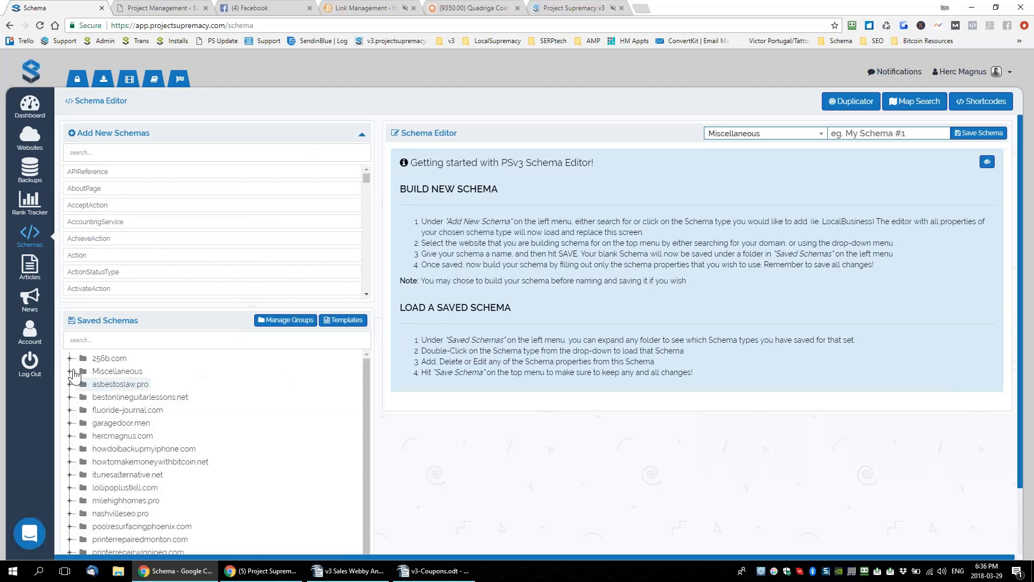
{"action": "left_click", "coordinate": [70, 373]}
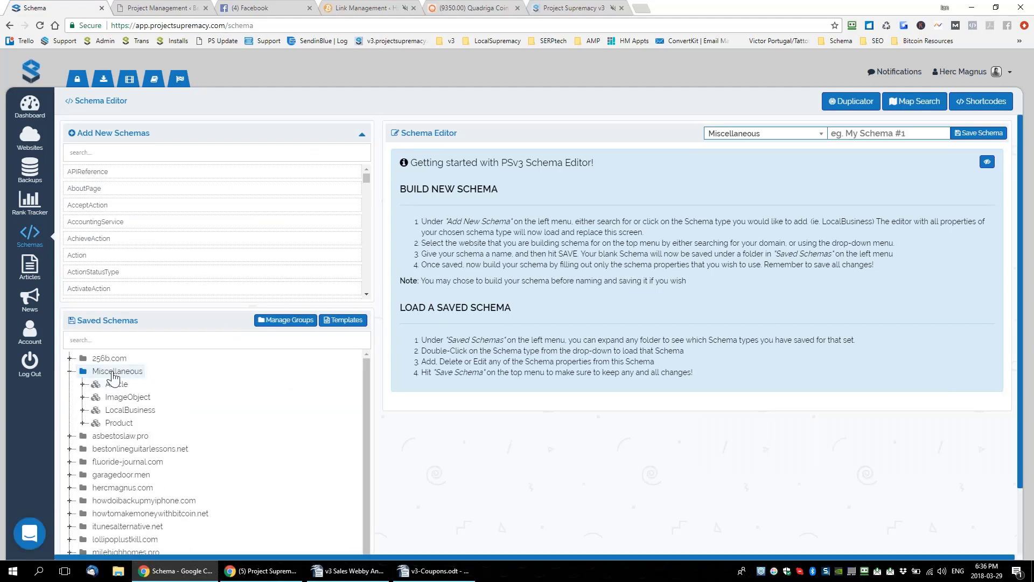
{"action": "scroll", "coordinate": [212, 410], "scroll_direction": "down", "scroll_amount": 1}
{"action": "scroll", "coordinate": [212, 407], "scroll_direction": "down", "scroll_amount": 2}
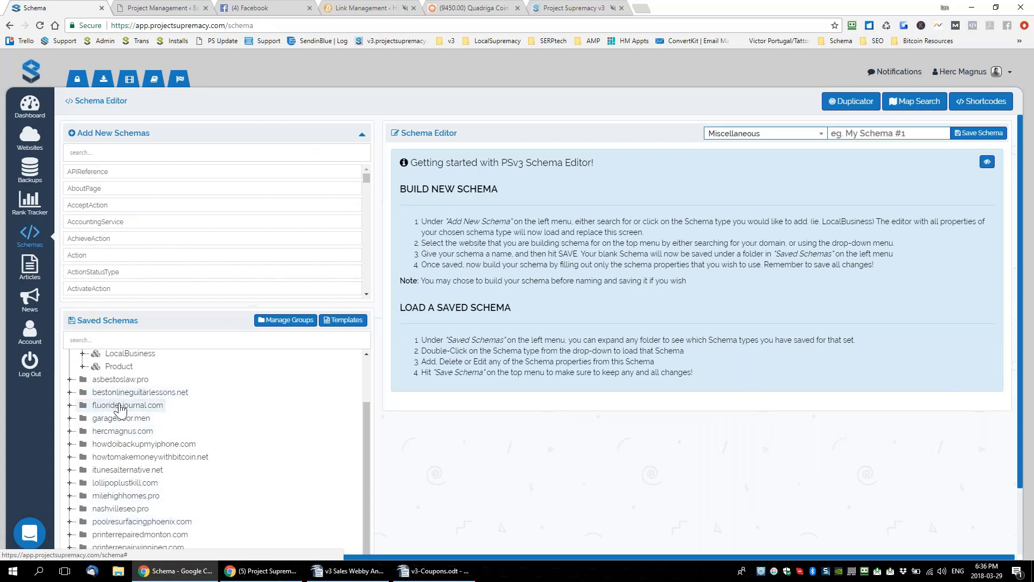
{"action": "scroll", "coordinate": [120, 409], "scroll_direction": "up", "scroll_amount": 3}
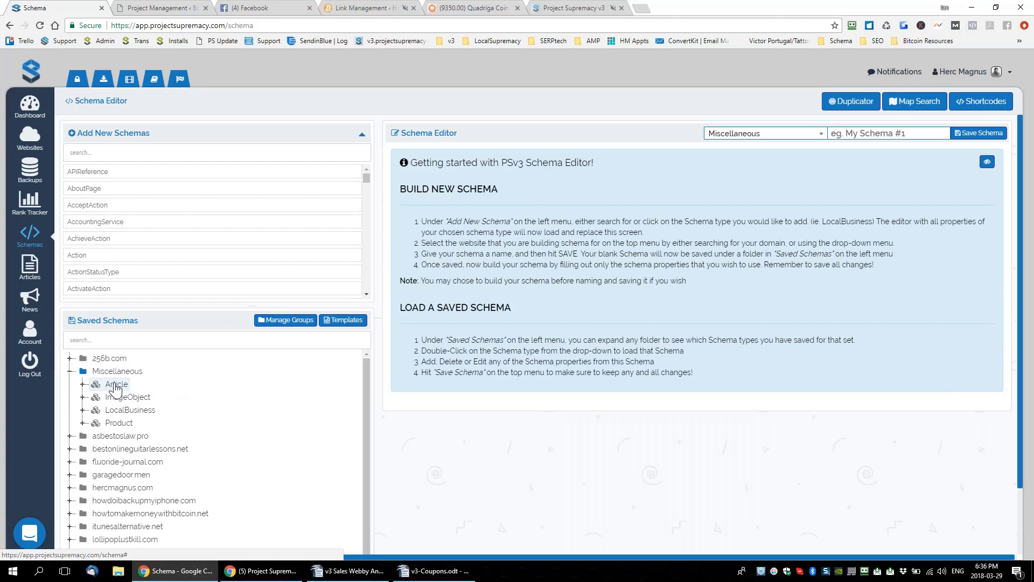
Load the saved LocalBusiness schema CRAP from the Miscellaneous folder into the editor.
{"action": "left_click", "coordinate": [121, 413]}
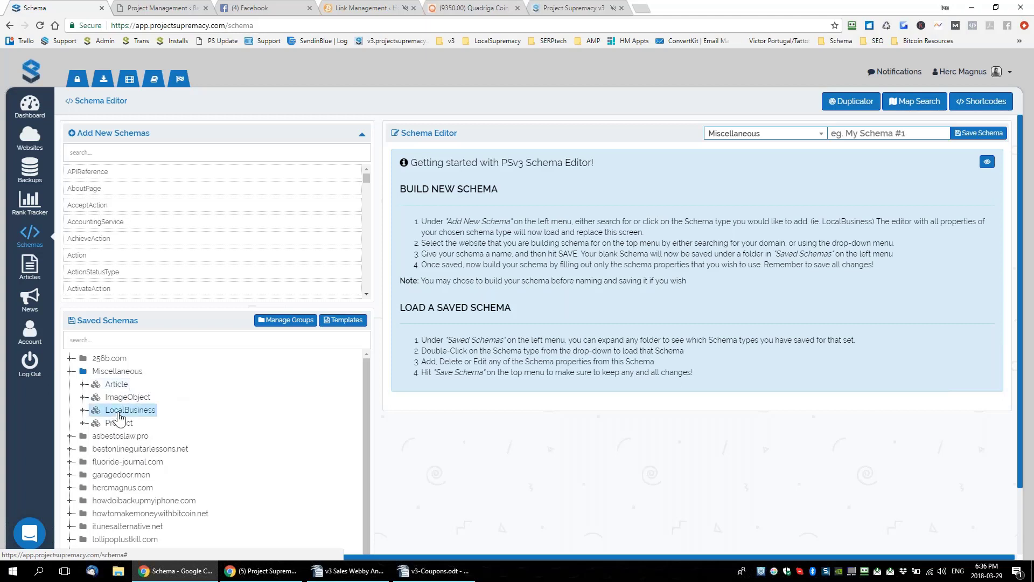
{"action": "left_click", "coordinate": [83, 410]}
{"action": "double_click", "coordinate": [123, 423]}
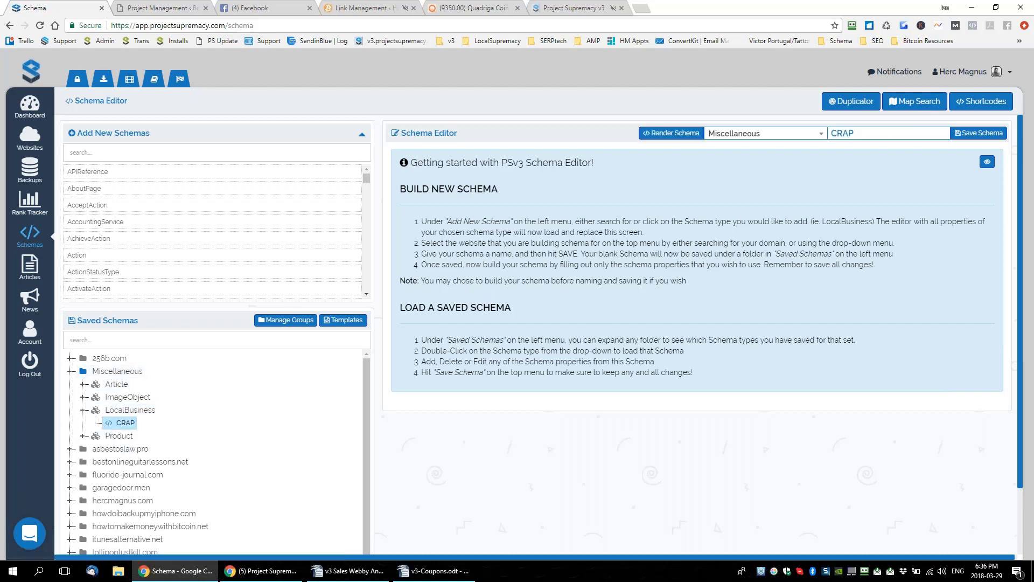
Load the saved Article schema SOLID from the Miscellaneous folder and render its schema code.
{"action": "left_click", "coordinate": [83, 385]}
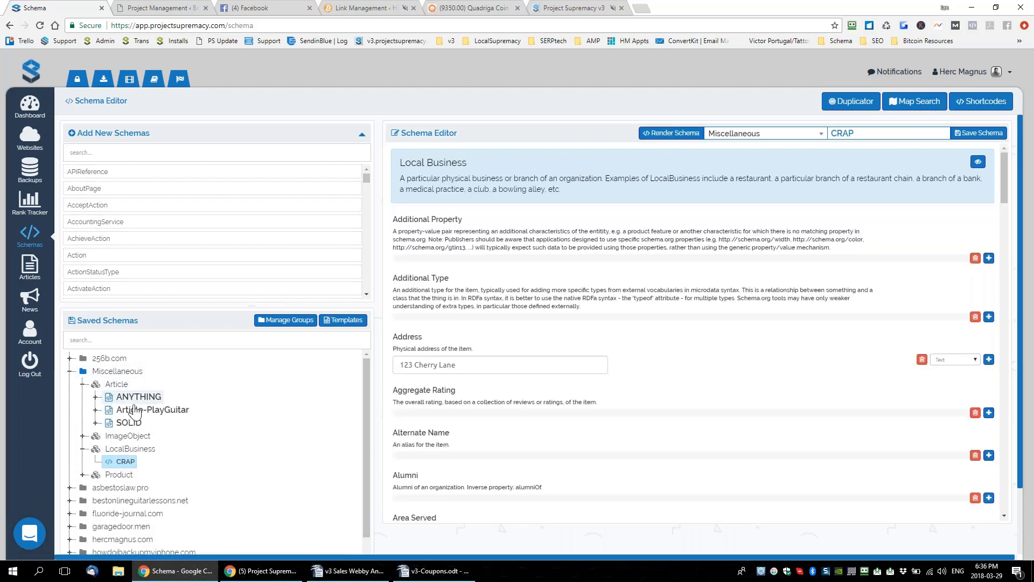
{"action": "double_click", "coordinate": [115, 425]}
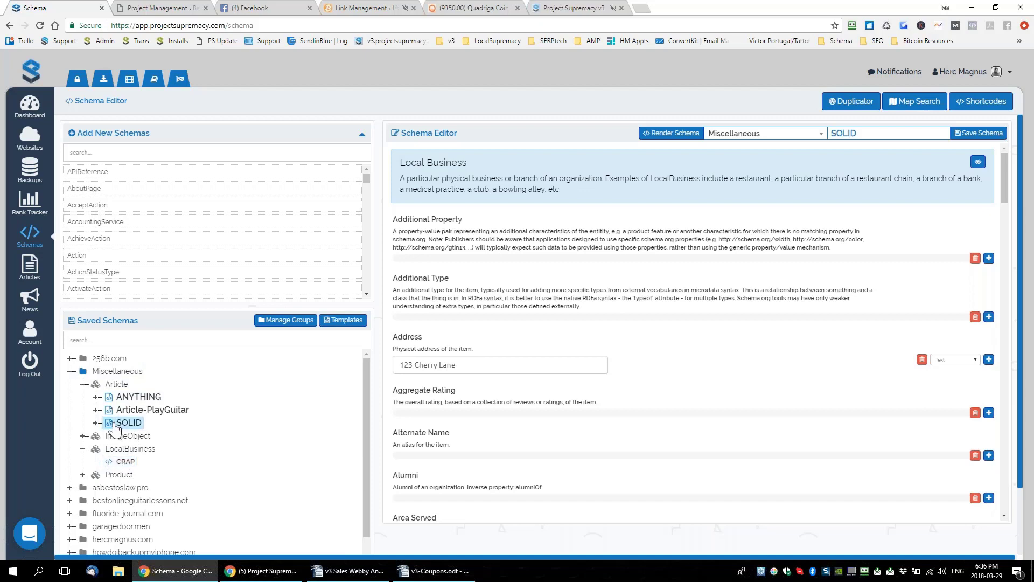
{"action": "left_click", "coordinate": [979, 165]}
{"action": "left_click", "coordinate": [671, 133]}
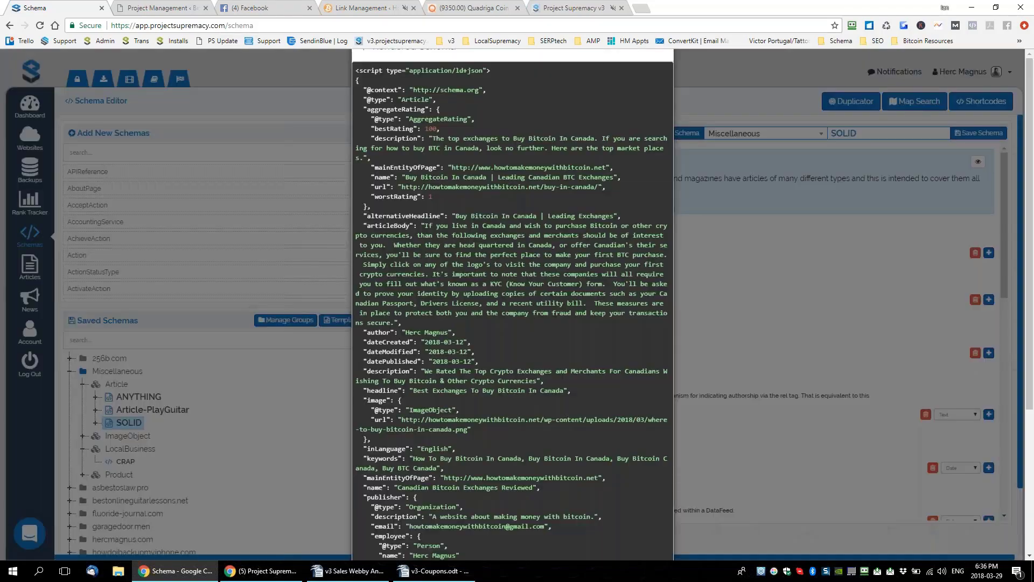
Look through the rendered JSON-LD code of the SOLID schema and select all of it.
{"action": "left_click_drag", "start_coordinate": [356, 104], "coordinate": [543, 278]}
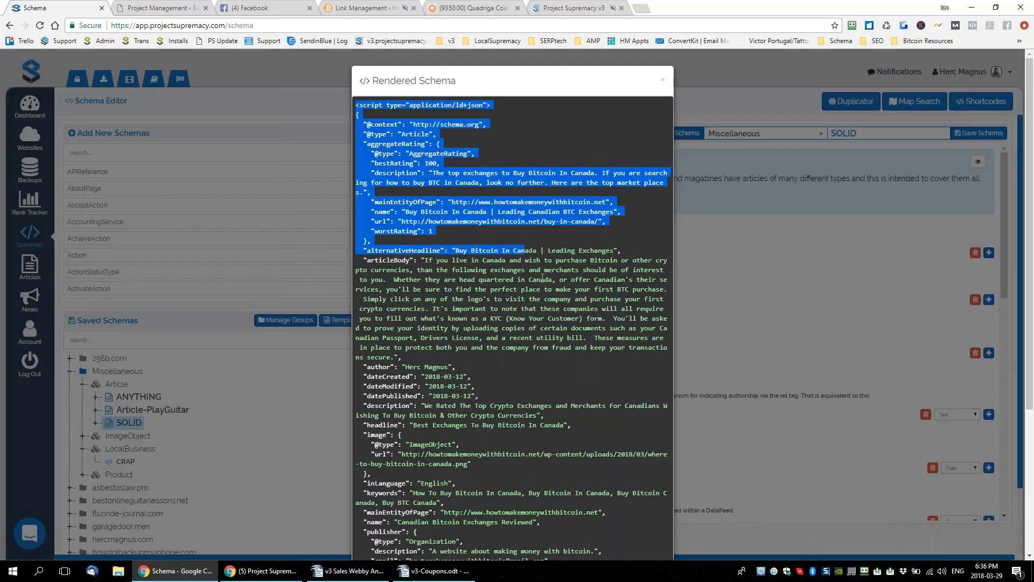
{"action": "scroll", "coordinate": [396, 499], "scroll_direction": "down", "scroll_amount": 4}
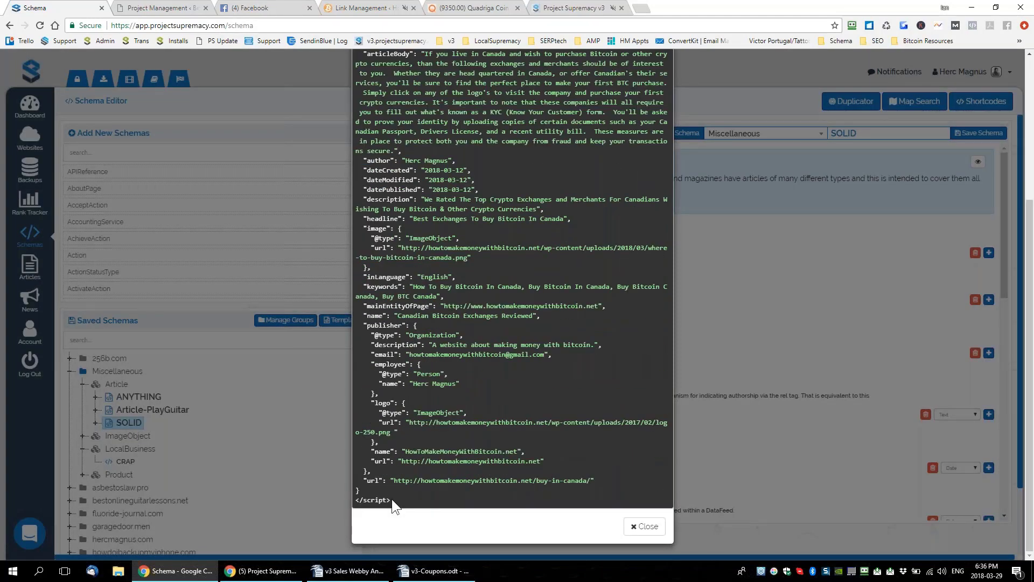
{"action": "key", "text": "ctrl+a"}
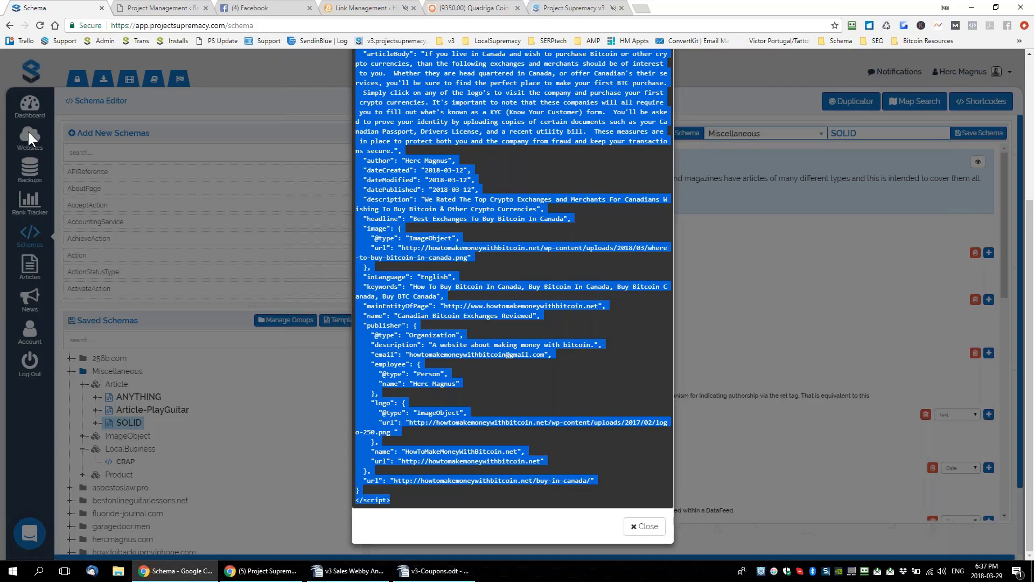
View the guitar site's live keyword project and close the Facebook tab.
{"action": "left_click", "coordinate": [170, 10]}
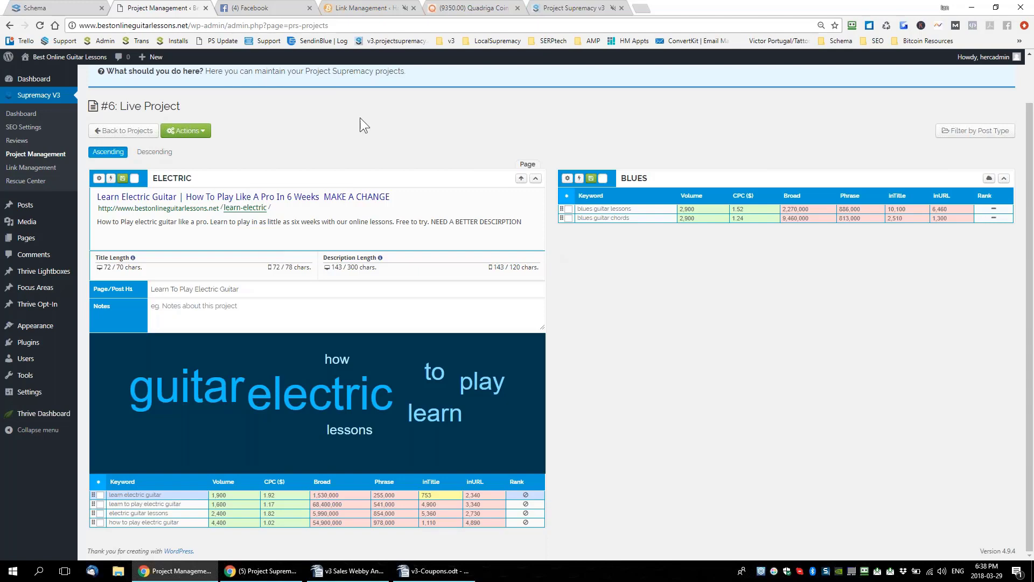
{"action": "left_click", "coordinate": [260, 11]}
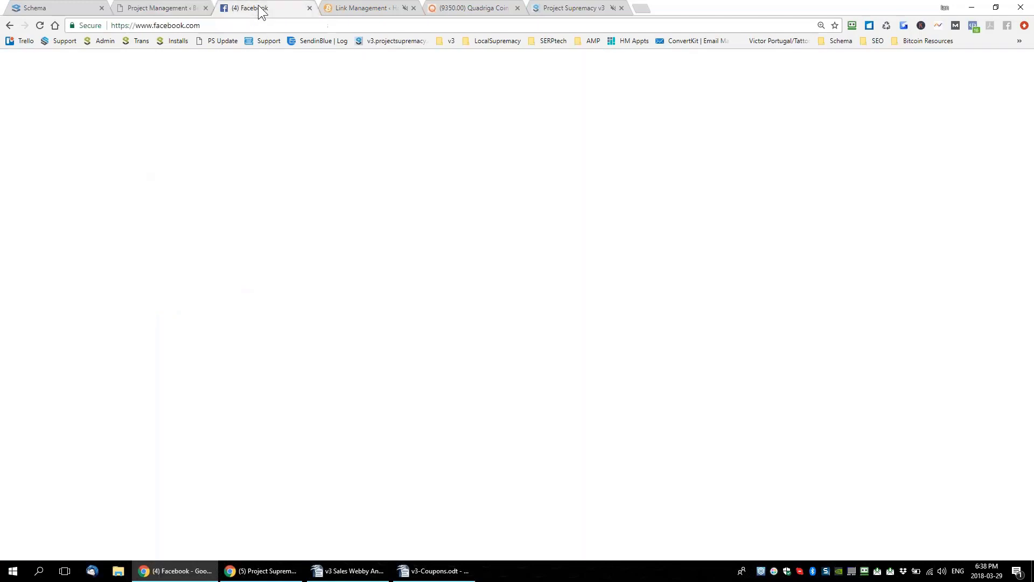
{"action": "left_click", "coordinate": [309, 8]}
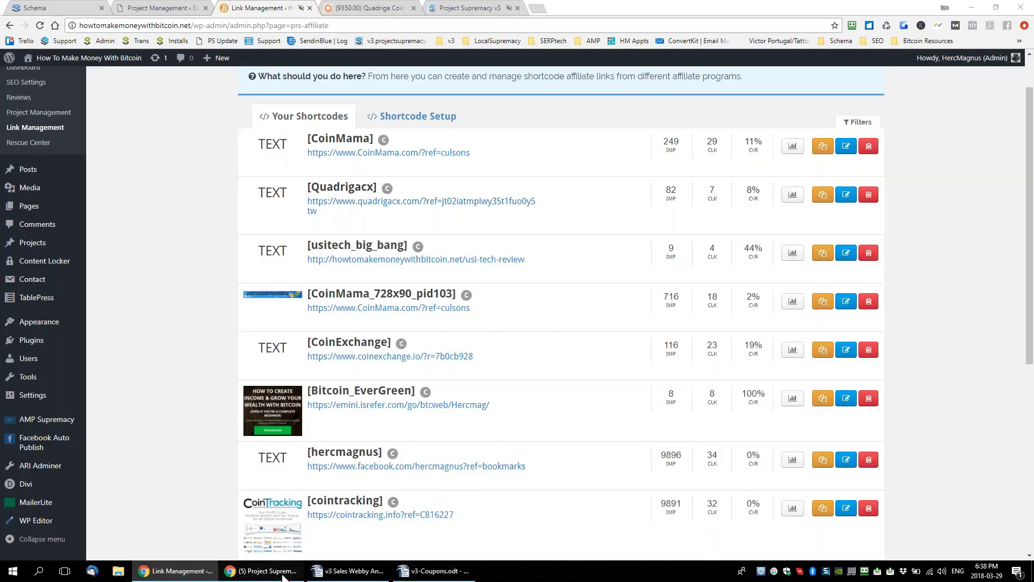
Look over the favorite-features poll in the Project Supremacy Facebook group and return to the rendered schema.
{"action": "left_click", "coordinate": [284, 575]}
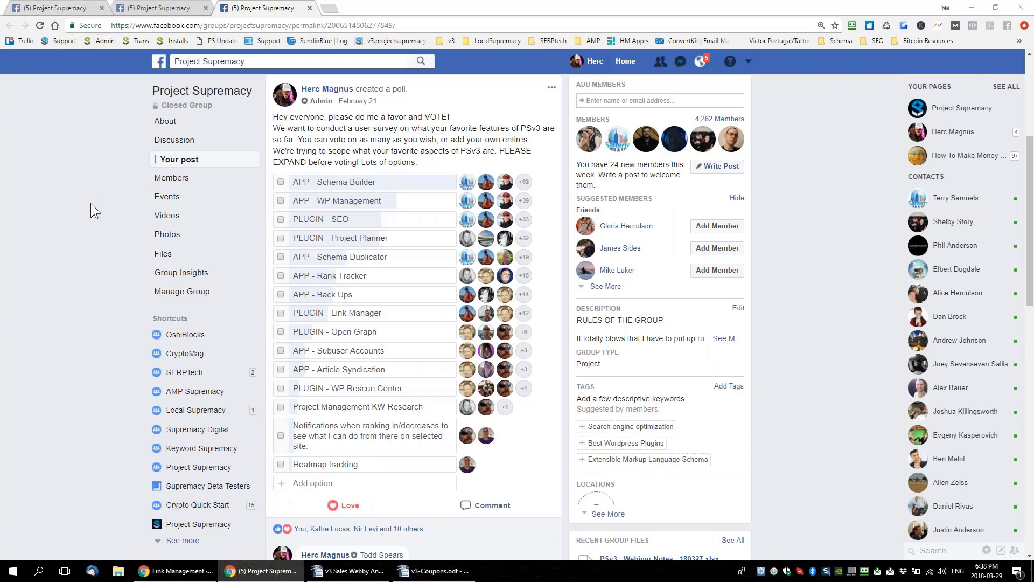
{"action": "scroll", "coordinate": [92, 202], "scroll_direction": "down", "scroll_amount": 1}
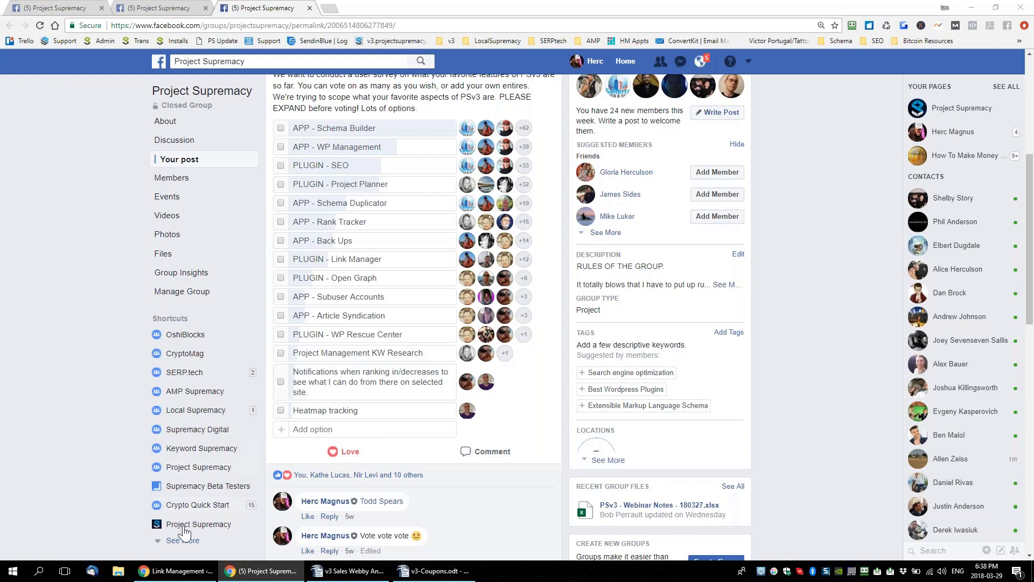
{"action": "left_click", "coordinate": [162, 571]}
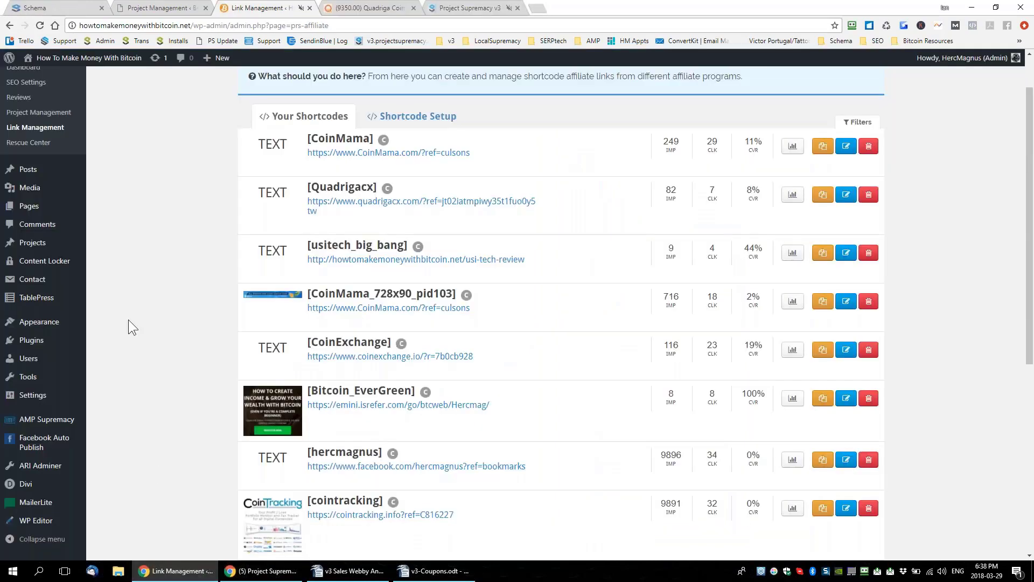
{"action": "left_click", "coordinate": [81, 6]}
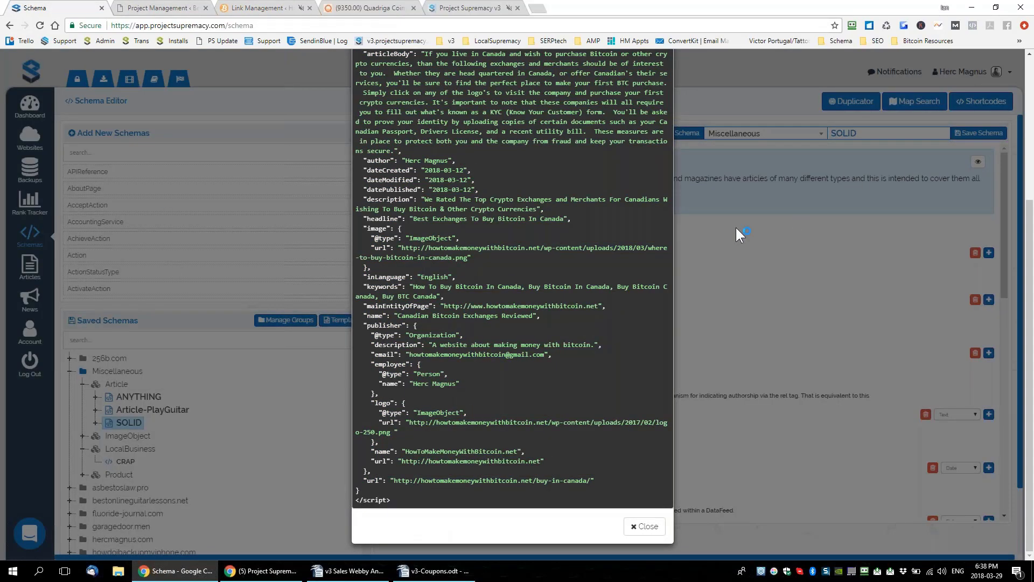
Close the rendered schema code and review the favorite-features poll and its introduction in the Project Supremacy Facebook group.
{"action": "left_click", "coordinate": [735, 225]}
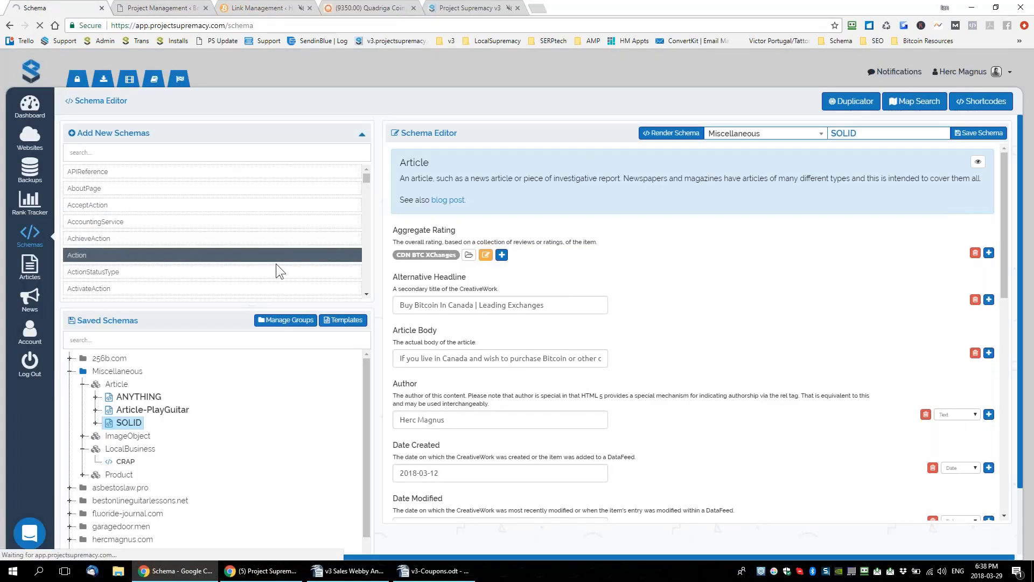
{"action": "left_click", "coordinate": [258, 574]}
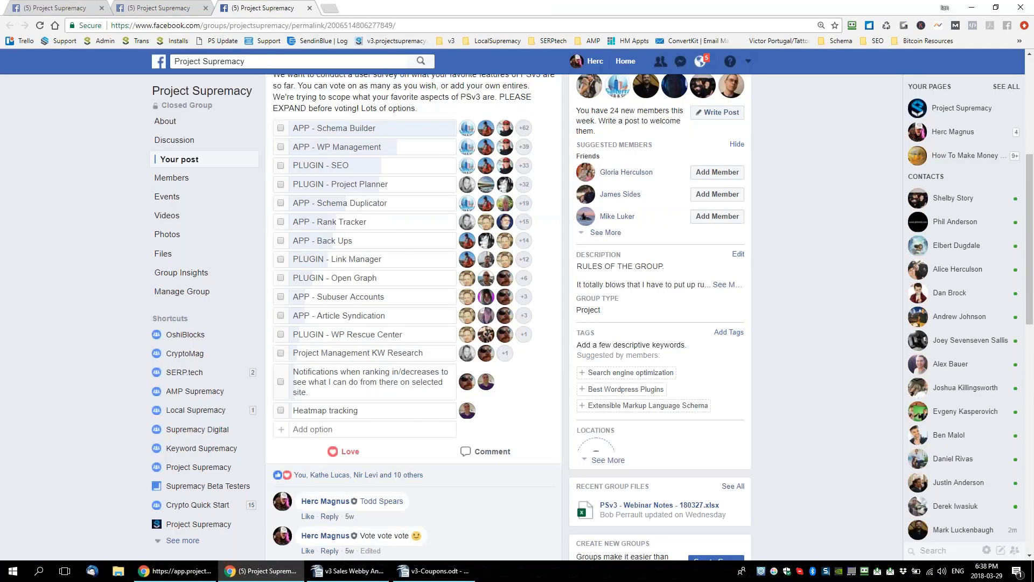
{"action": "scroll", "coordinate": [362, 223], "scroll_direction": "up", "scroll_amount": 1}
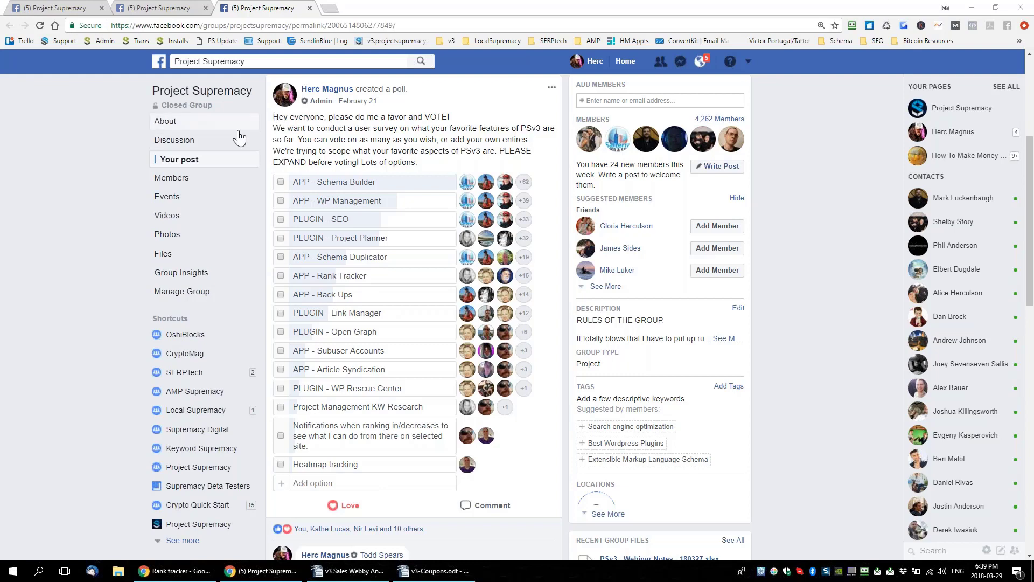
{"action": "scroll", "coordinate": [232, 129], "scroll_direction": "up", "scroll_amount": 4}
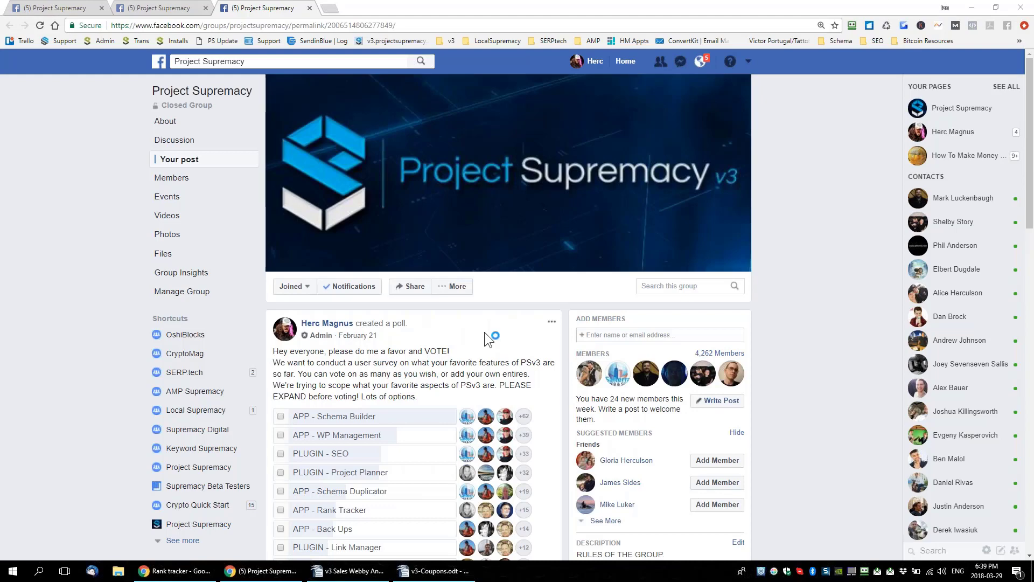
{"action": "scroll", "coordinate": [301, 300], "scroll_direction": "down", "scroll_amount": 1}
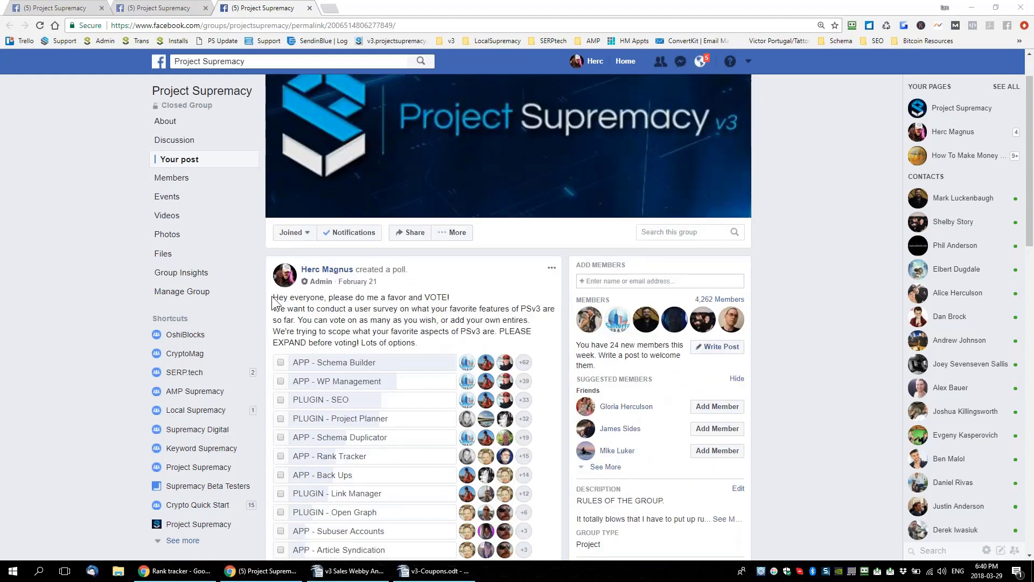
{"action": "left_click_drag", "start_coordinate": [274, 312], "coordinate": [544, 308]}
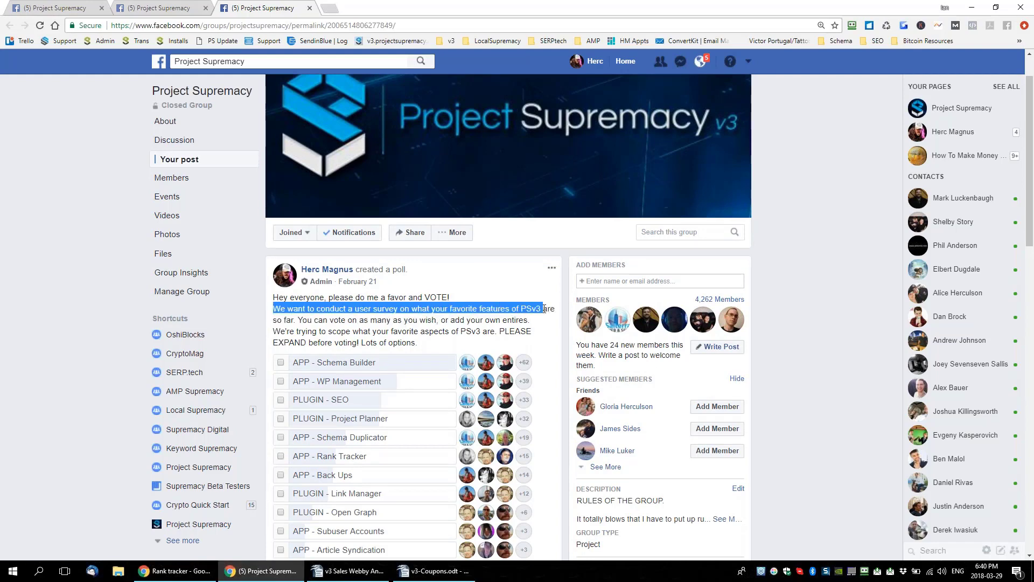
{"action": "scroll", "coordinate": [506, 320], "scroll_direction": "down", "scroll_amount": 2}
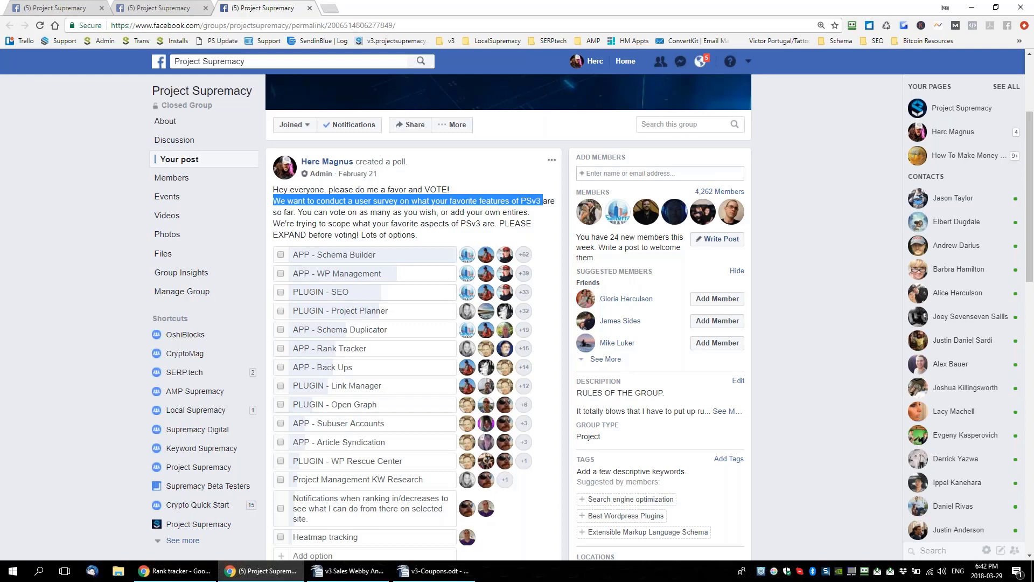
Return to the Rank Tracker, look through the support chat's past conversations and close the chat.
{"action": "left_click", "coordinate": [175, 570]}
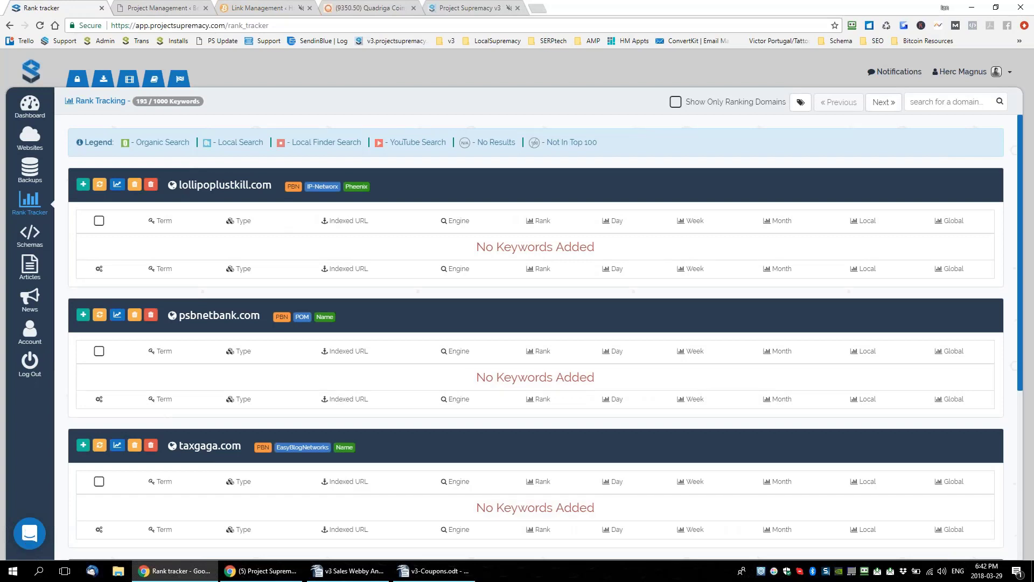
{"action": "left_click", "coordinate": [29, 535]}
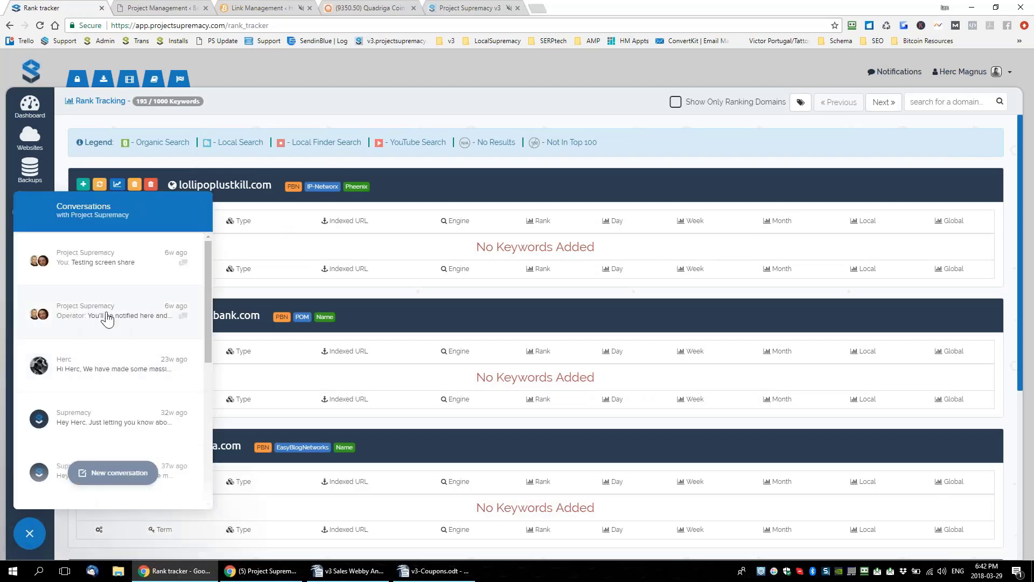
{"action": "scroll", "coordinate": [108, 315], "scroll_direction": "down", "scroll_amount": 5}
{"action": "scroll", "coordinate": [108, 323], "scroll_direction": "up", "scroll_amount": 5}
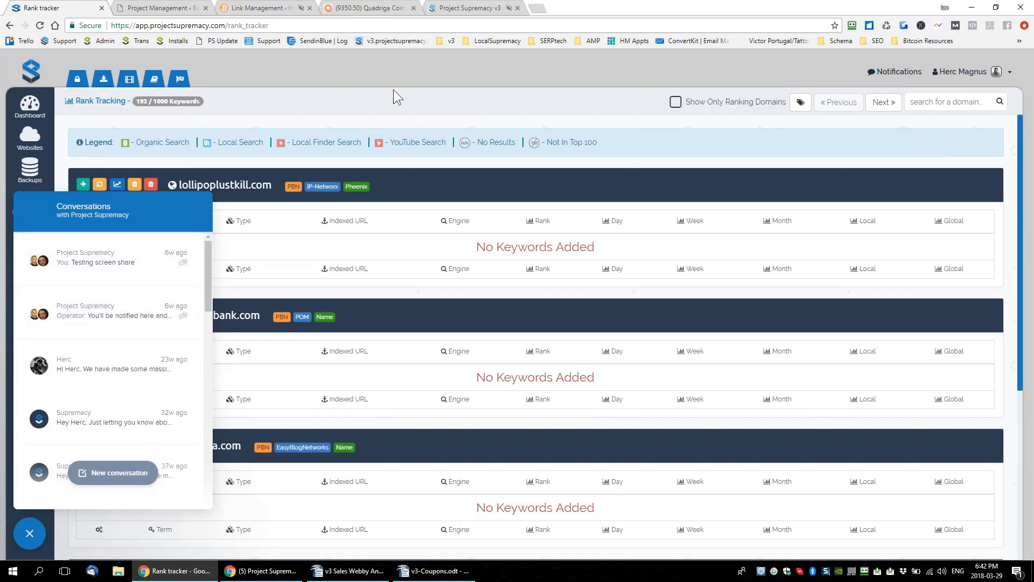
{"action": "left_click", "coordinate": [177, 12]}
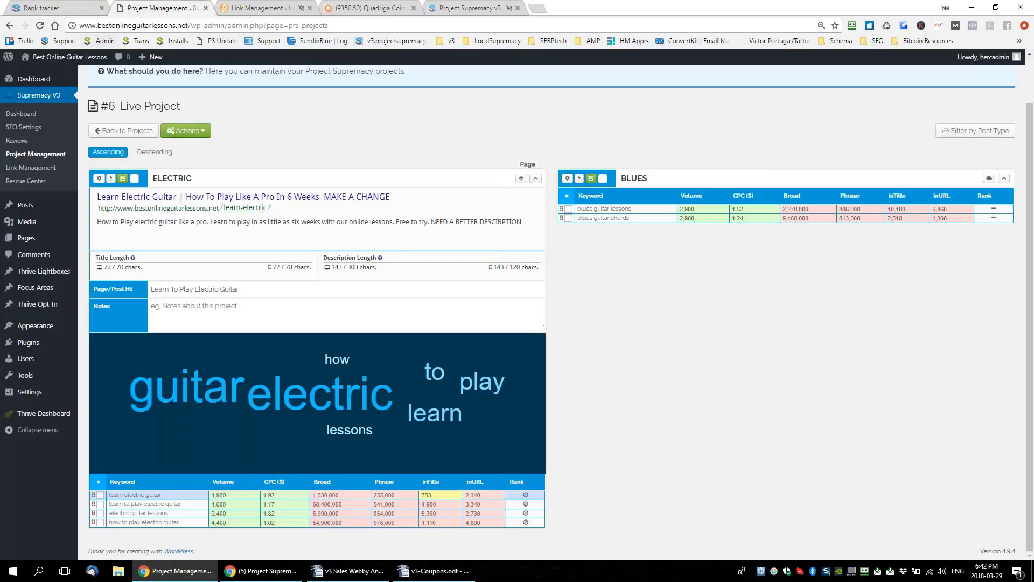
{"action": "left_click", "coordinate": [62, 10]}
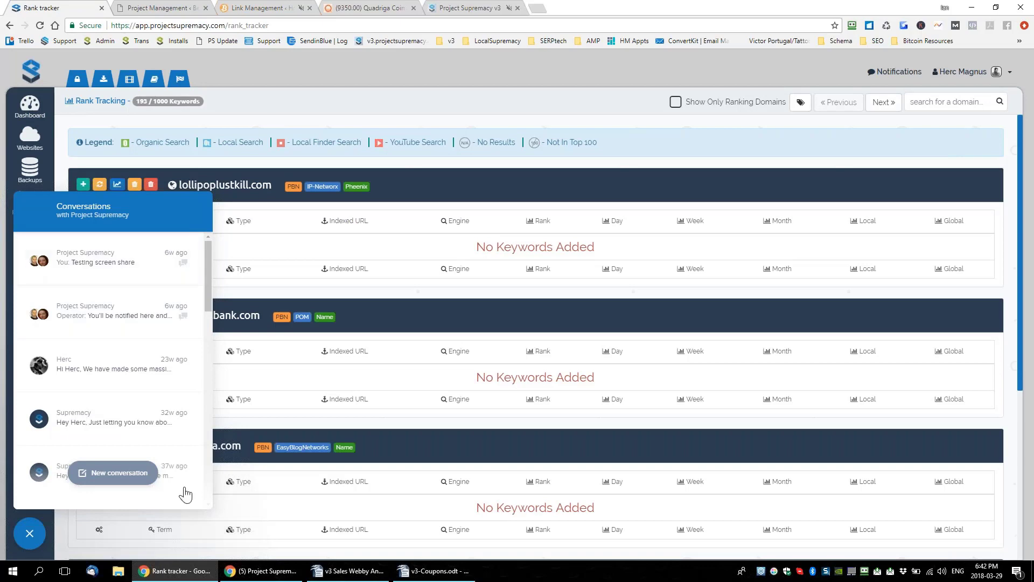
{"action": "left_click", "coordinate": [30, 533]}
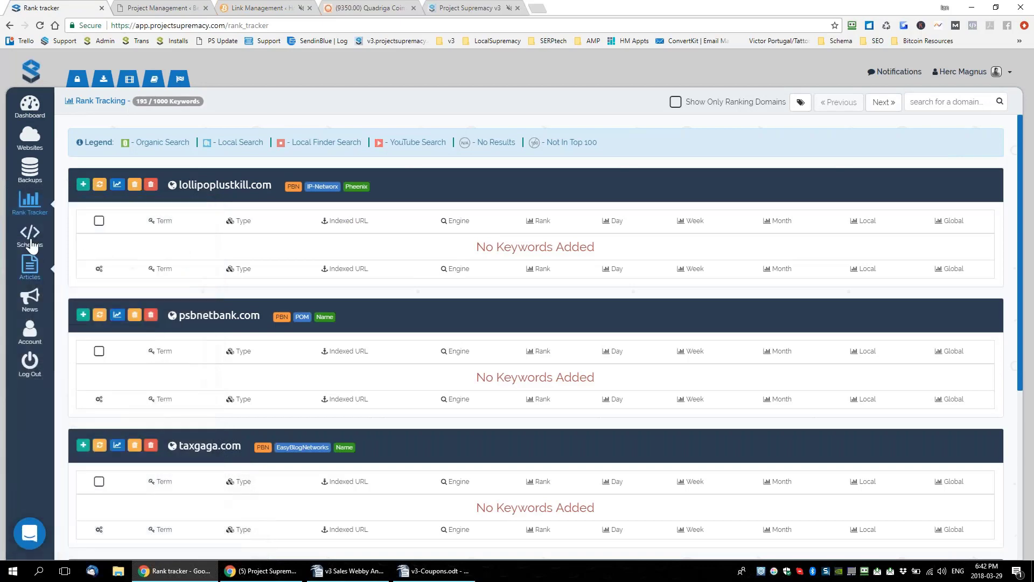
Open the News changelogs and read the release notes for versions 3.0.62 through 3.0.59.
{"action": "left_click", "coordinate": [29, 301]}
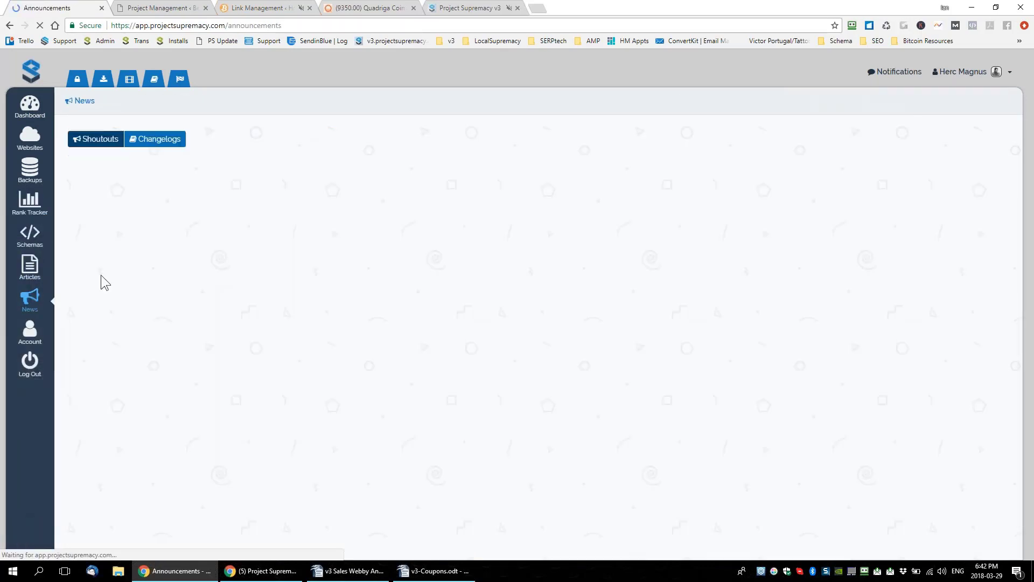
{"action": "left_click", "coordinate": [157, 142]}
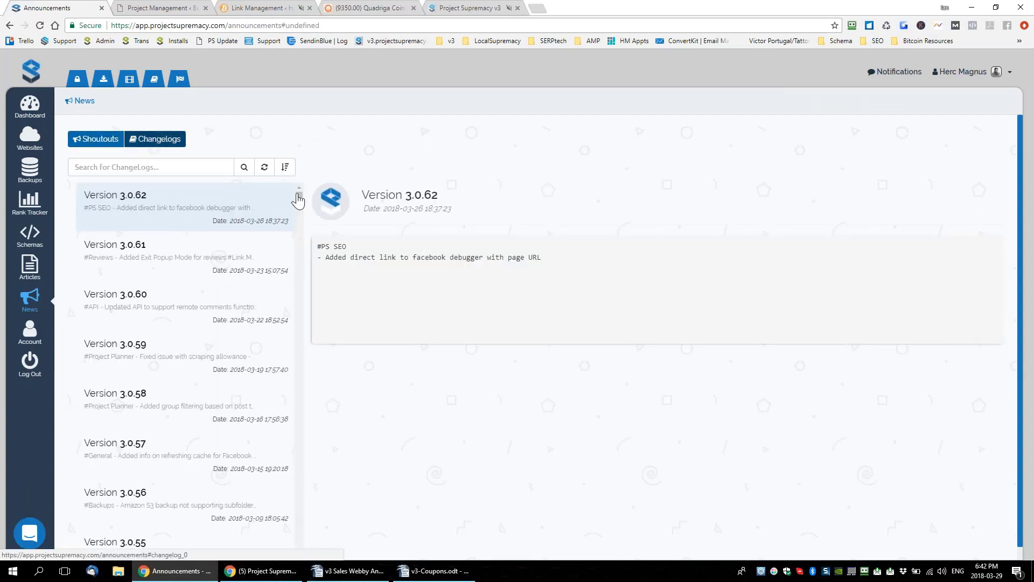
{"action": "left_click_drag", "start_coordinate": [339, 246], "coordinate": [613, 277]}
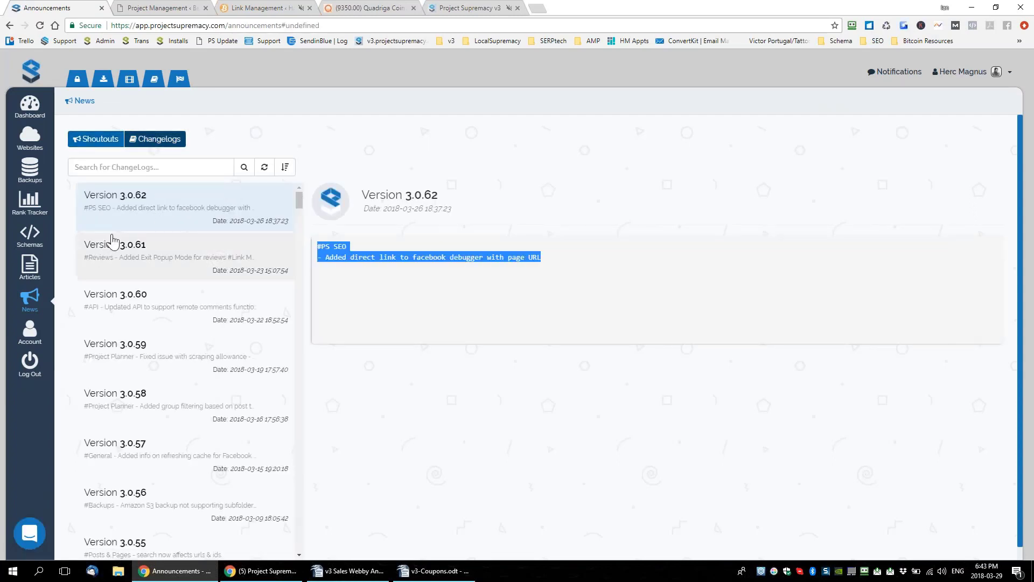
{"action": "left_click", "coordinate": [143, 254]}
{"action": "left_click_drag", "start_coordinate": [321, 246], "coordinate": [589, 292]}
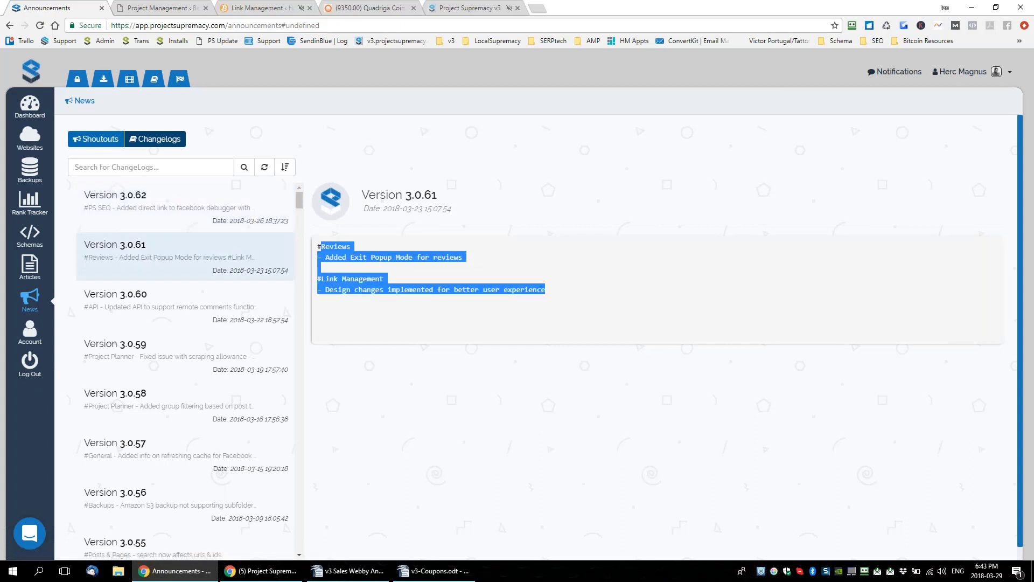
{"action": "left_click", "coordinate": [143, 305]}
{"action": "left_click", "coordinate": [145, 356]}
{"action": "left_click", "coordinate": [152, 216]}
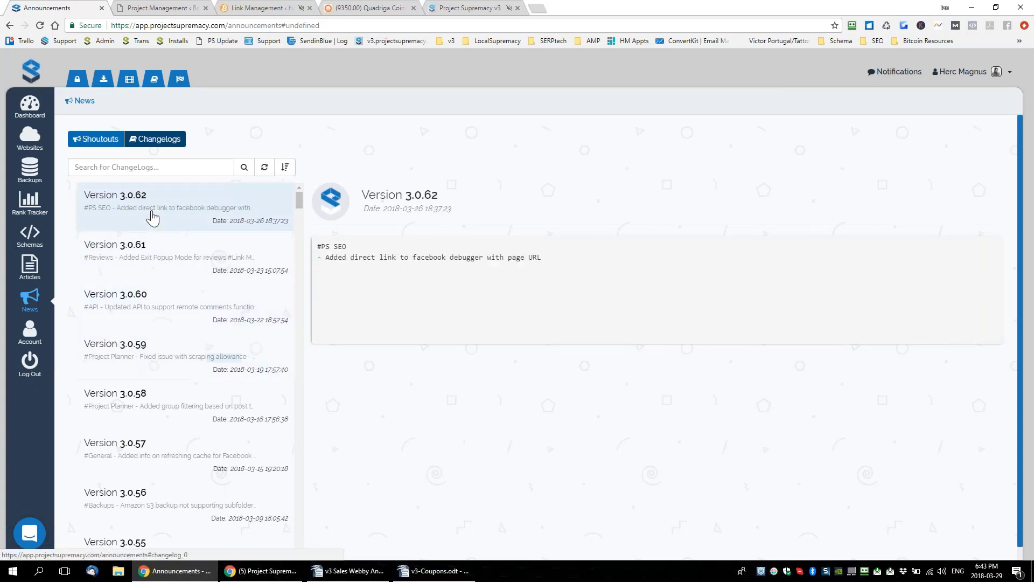
Browse the changelog history back to the earliest 3.0 releases and return to the newest entries.
{"action": "scroll", "coordinate": [199, 318], "scroll_direction": "down", "scroll_amount": 20}
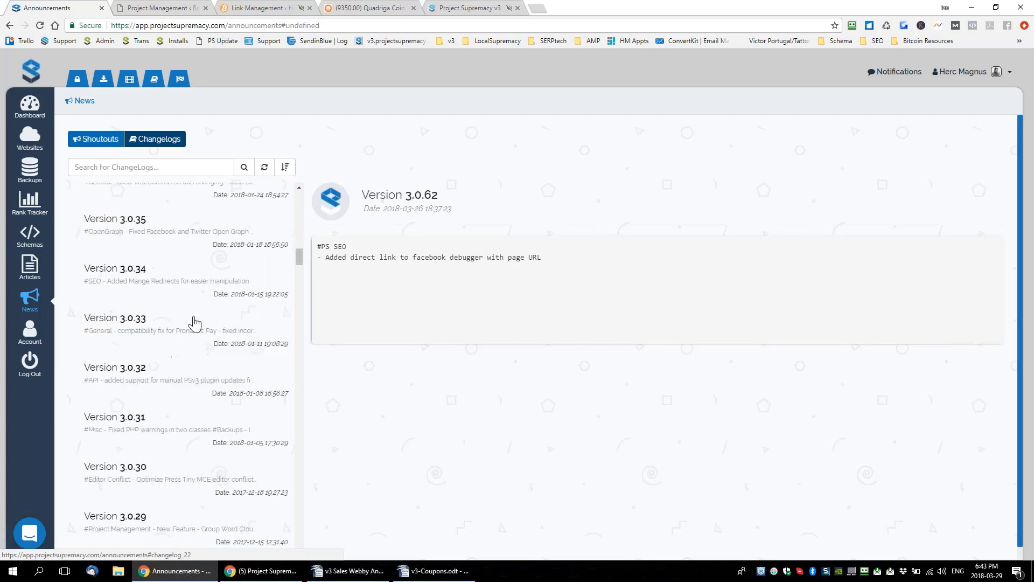
{"action": "scroll", "coordinate": [195, 323], "scroll_direction": "down", "scroll_amount": 20}
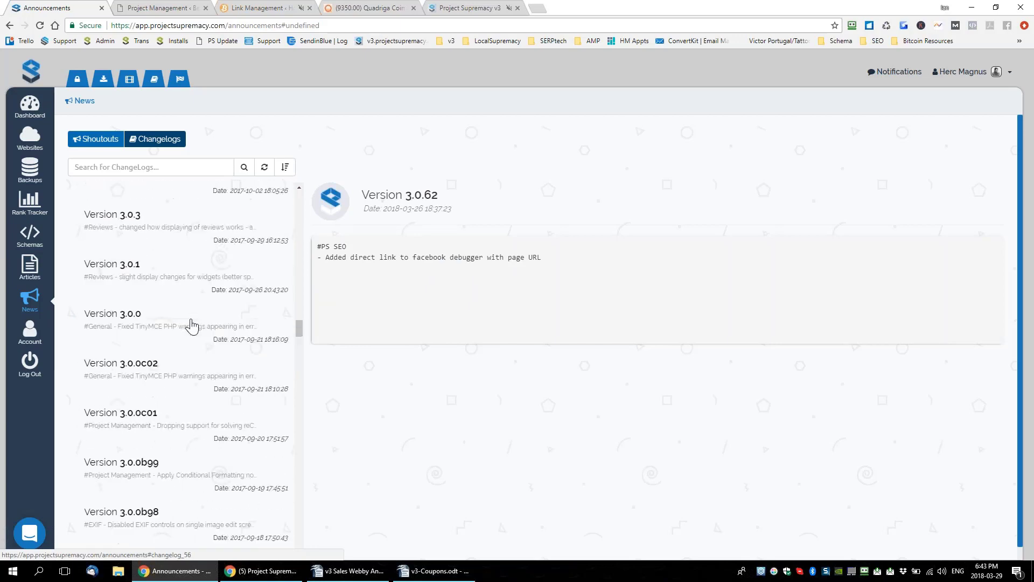
{"action": "scroll", "coordinate": [191, 326], "scroll_direction": "up", "scroll_amount": 15}
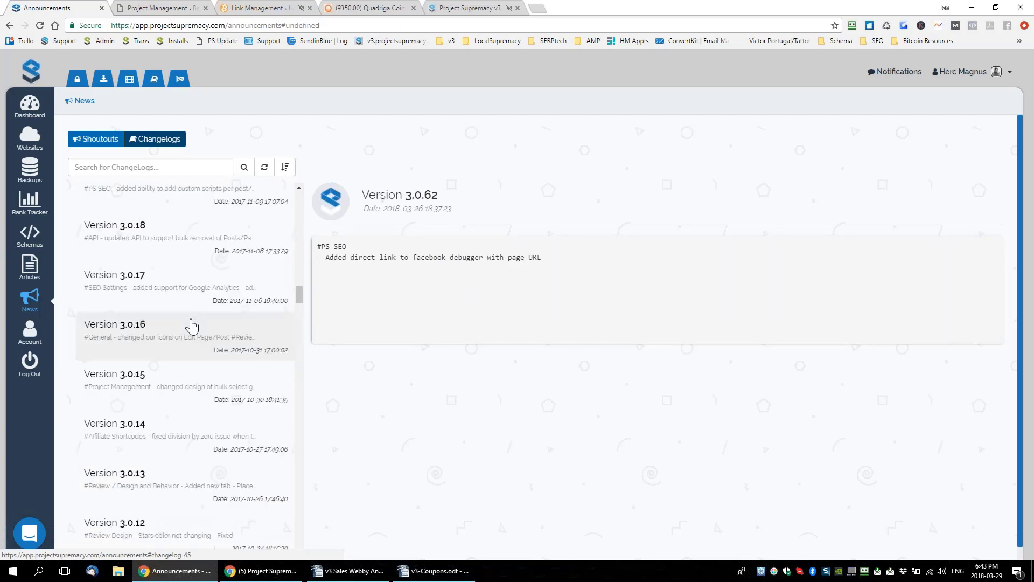
{"action": "scroll", "coordinate": [191, 325], "scroll_direction": "up", "scroll_amount": 3}
{"action": "scroll", "coordinate": [192, 326], "scroll_direction": "up", "scroll_amount": 1}
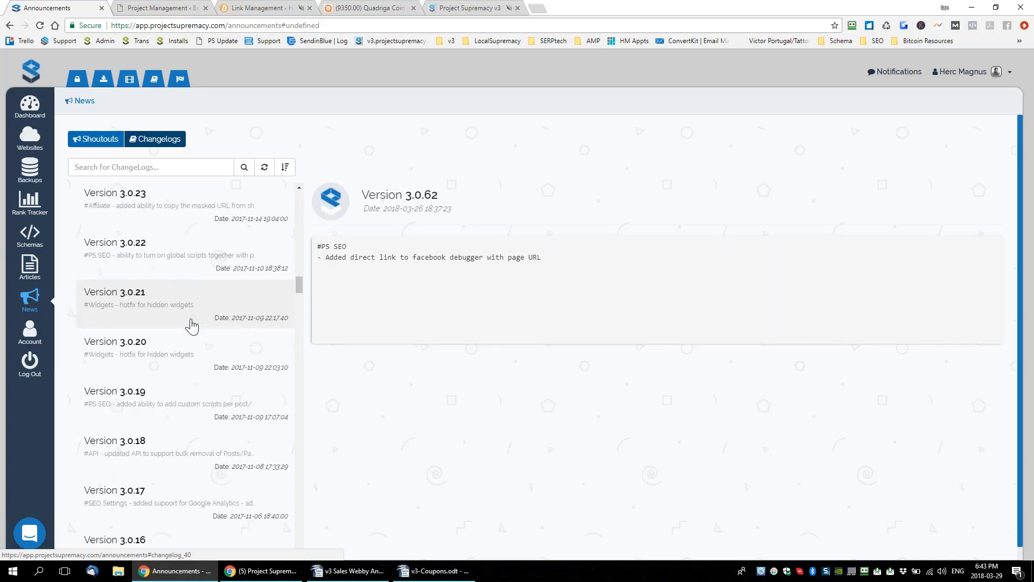
{"action": "scroll", "coordinate": [192, 326], "scroll_direction": "up", "scroll_amount": 20}
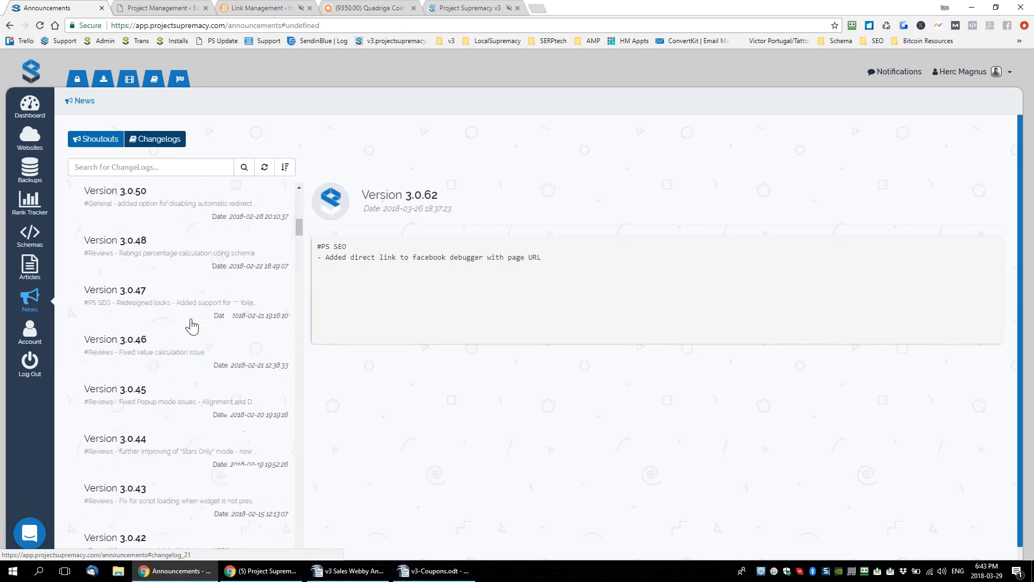
{"action": "scroll", "coordinate": [192, 325], "scroll_direction": "up", "scroll_amount": 4}
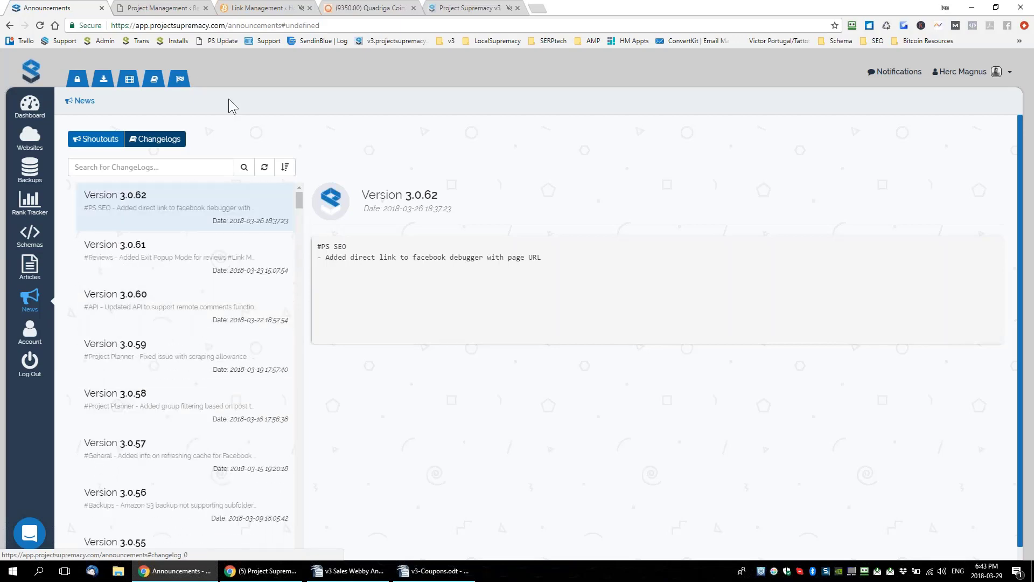
{"action": "left_click", "coordinate": [162, 7]}
{"action": "left_click", "coordinate": [54, 7]}
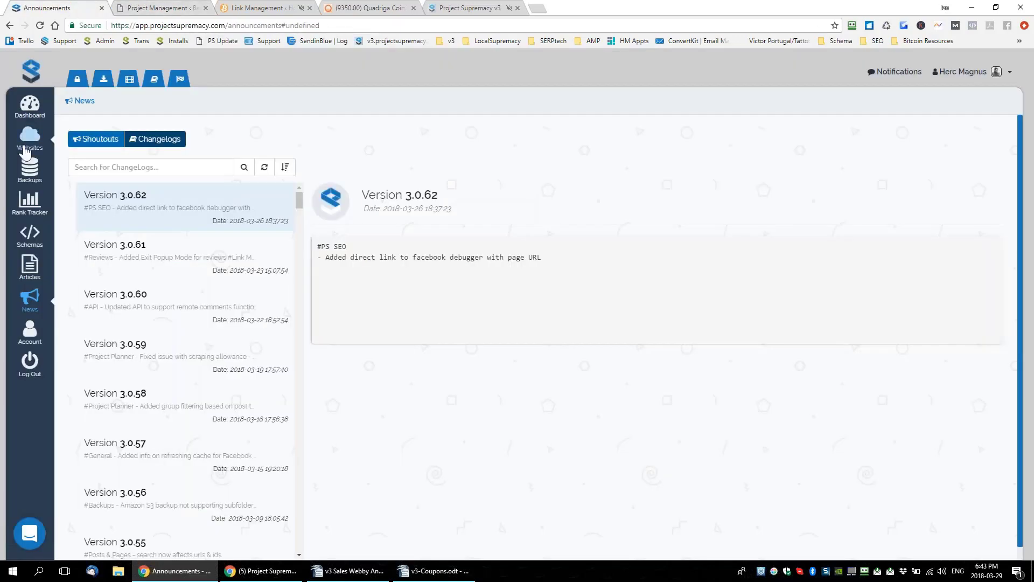
Open the managed websites list and examine the plugin version on each site, looking for outdated installs.
{"action": "left_click", "coordinate": [30, 136]}
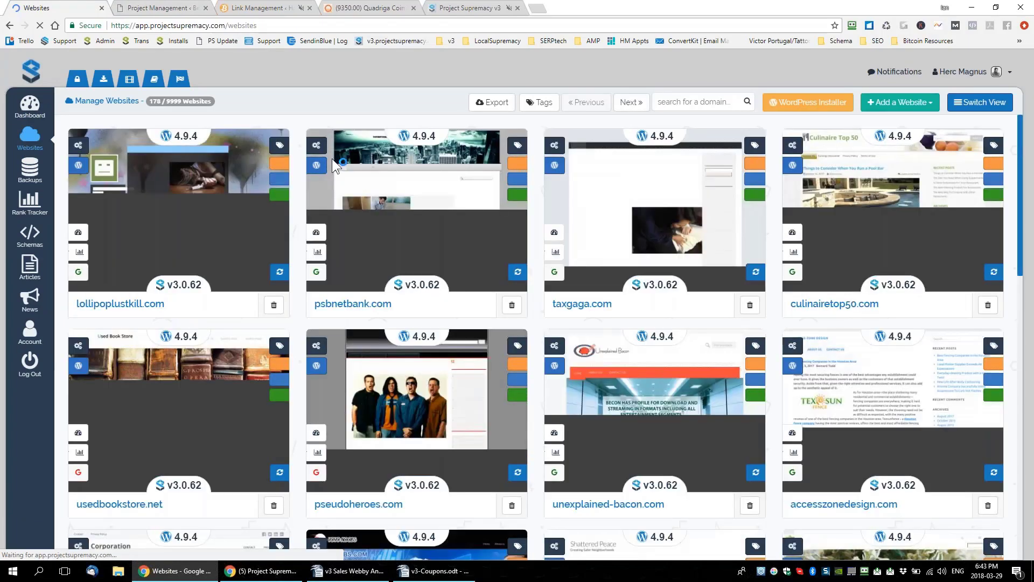
{"action": "left_click_drag", "start_coordinate": [167, 285], "coordinate": [202, 285]}
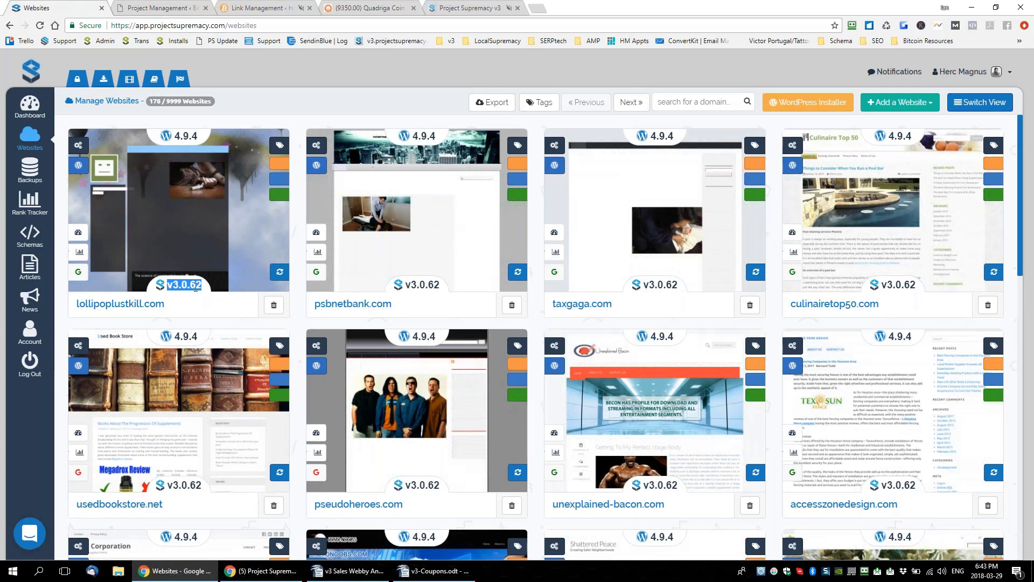
{"action": "left_click", "coordinate": [172, 284]}
{"action": "double_click", "coordinate": [186, 284]}
{"action": "scroll", "coordinate": [577, 279], "scroll_direction": "down", "scroll_amount": 1}
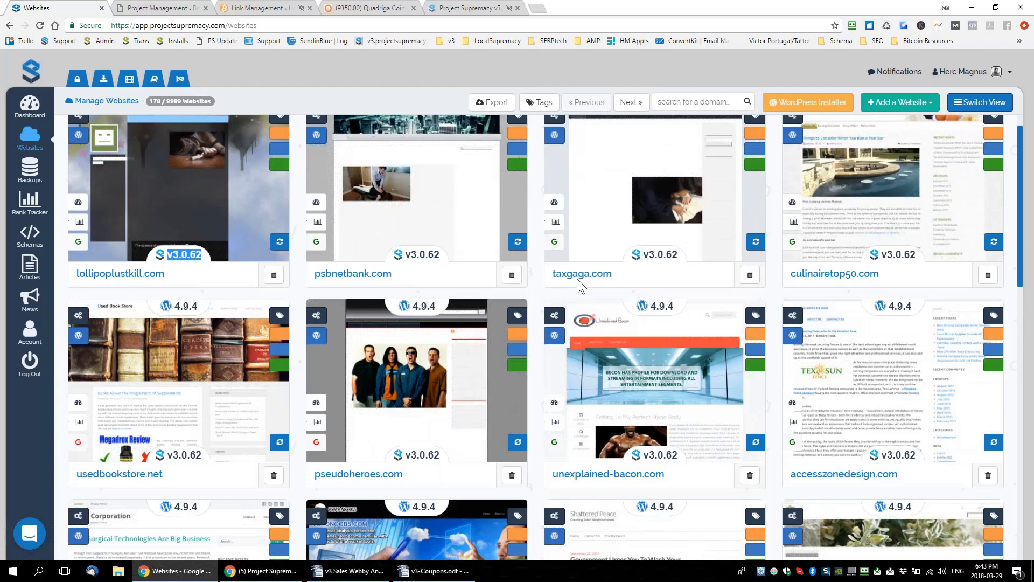
{"action": "scroll", "coordinate": [577, 279], "scroll_direction": "down", "scroll_amount": 10}
{"action": "scroll", "coordinate": [577, 279], "scroll_direction": "down", "scroll_amount": 2}
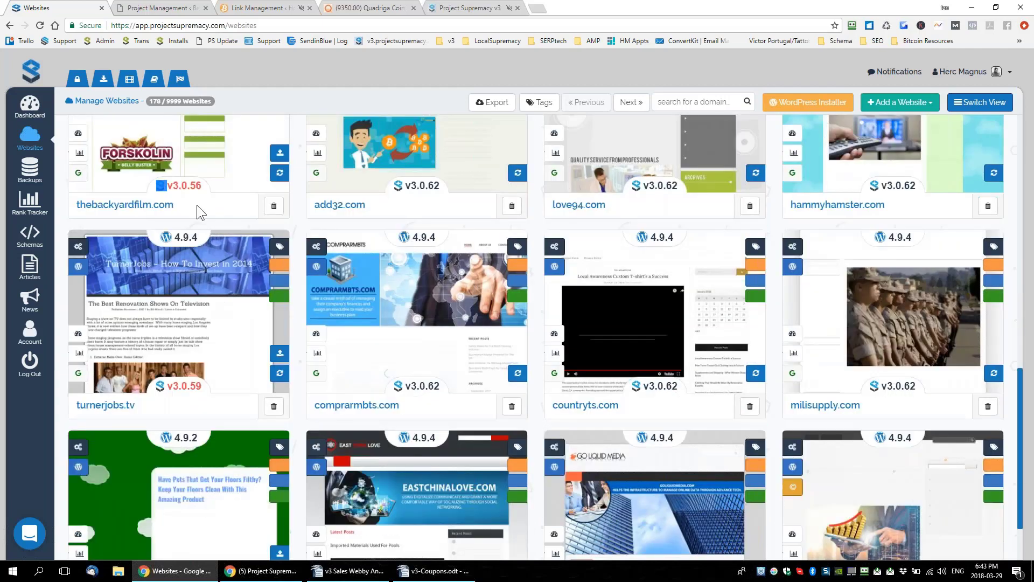
{"action": "scroll", "coordinate": [196, 204], "scroll_direction": "up", "scroll_amount": 1}
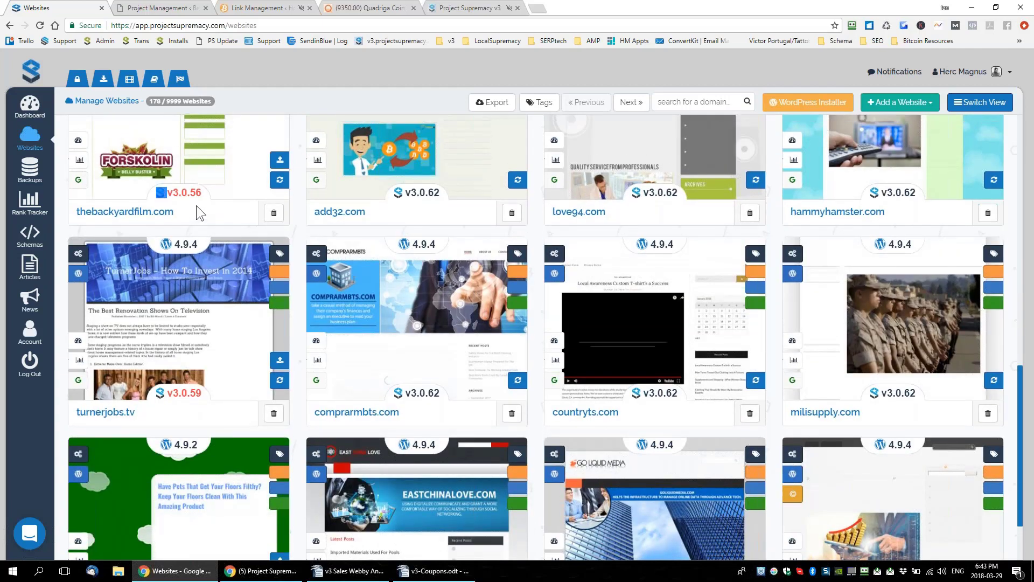
{"action": "scroll", "coordinate": [196, 205], "scroll_direction": "up", "scroll_amount": 2}
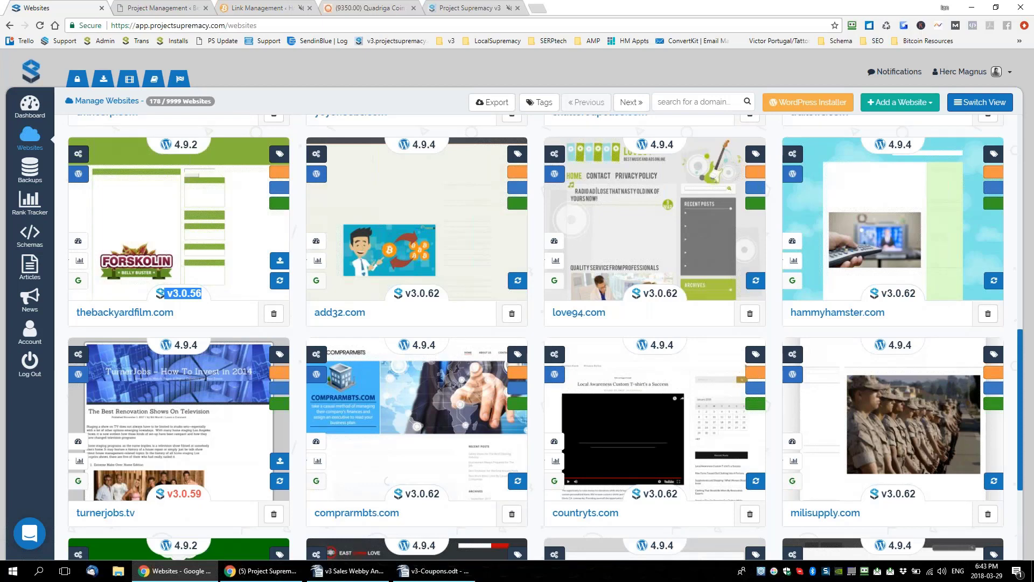
Check the account notifications and run a manual plugin update for thebackyardfilm.com.
{"action": "left_click", "coordinate": [228, 294]}
{"action": "left_click", "coordinate": [908, 71]}
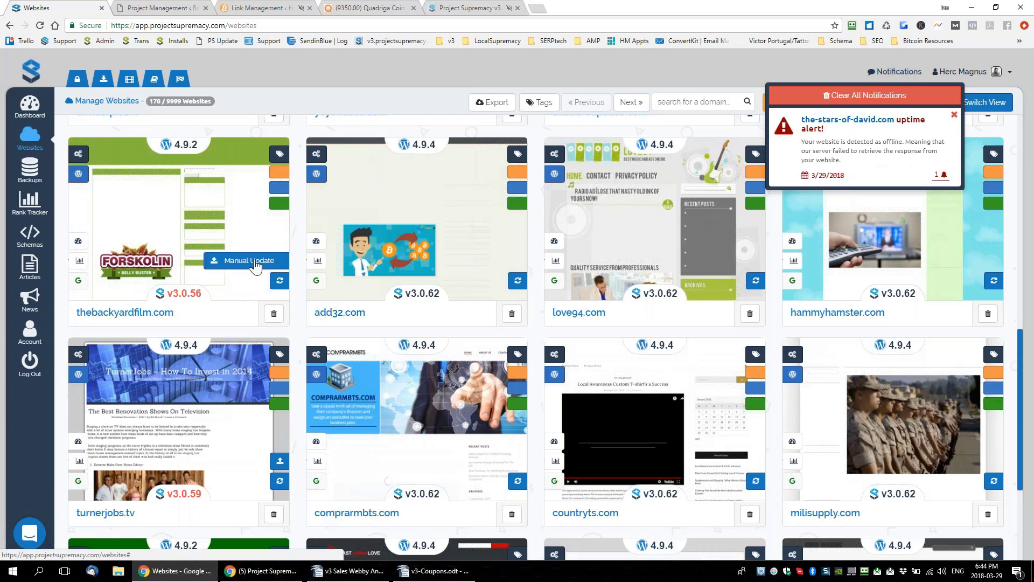
{"action": "left_click", "coordinate": [251, 260]}
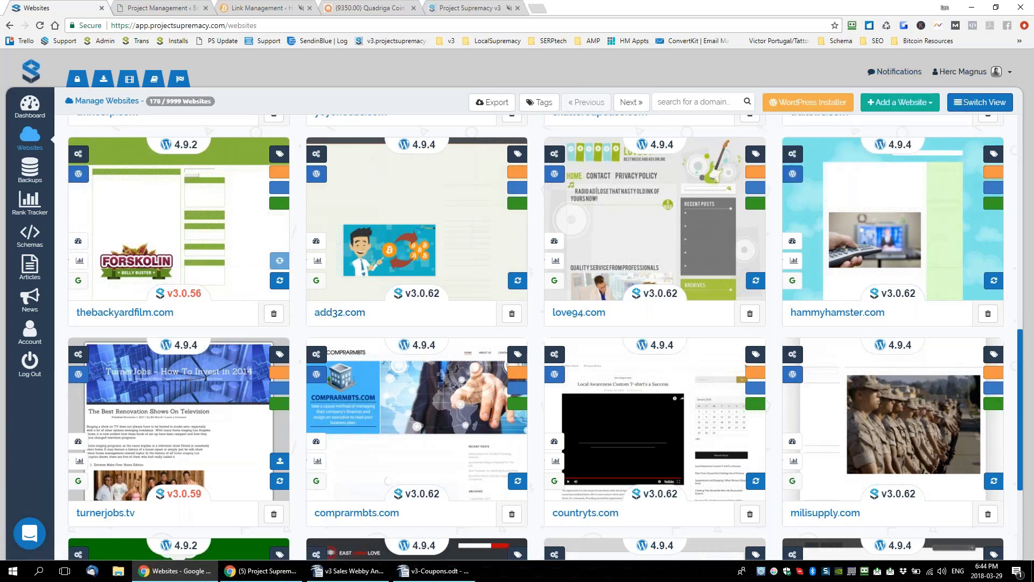
{"action": "left_click_drag", "start_coordinate": [168, 294], "coordinate": [191, 296]}
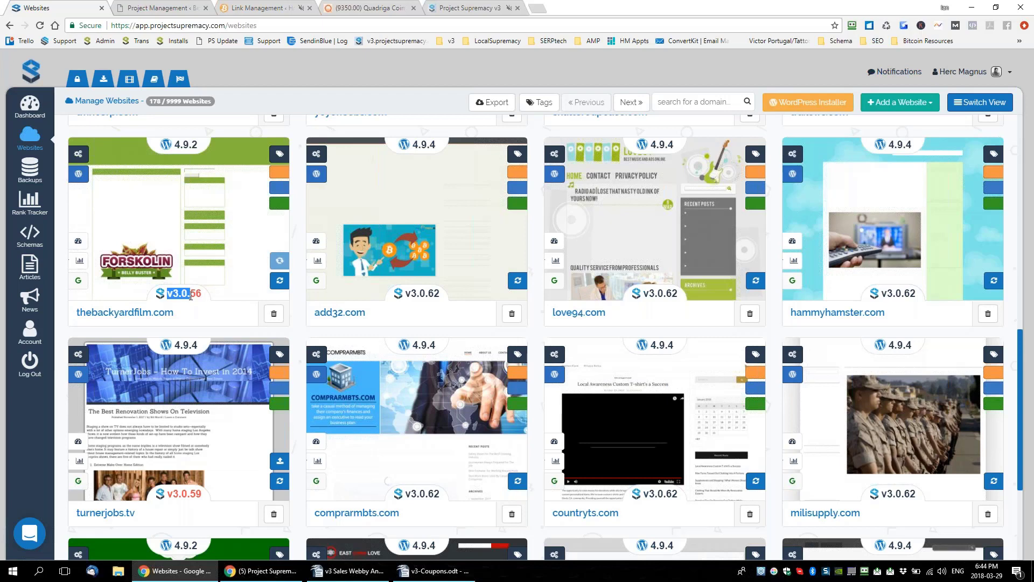